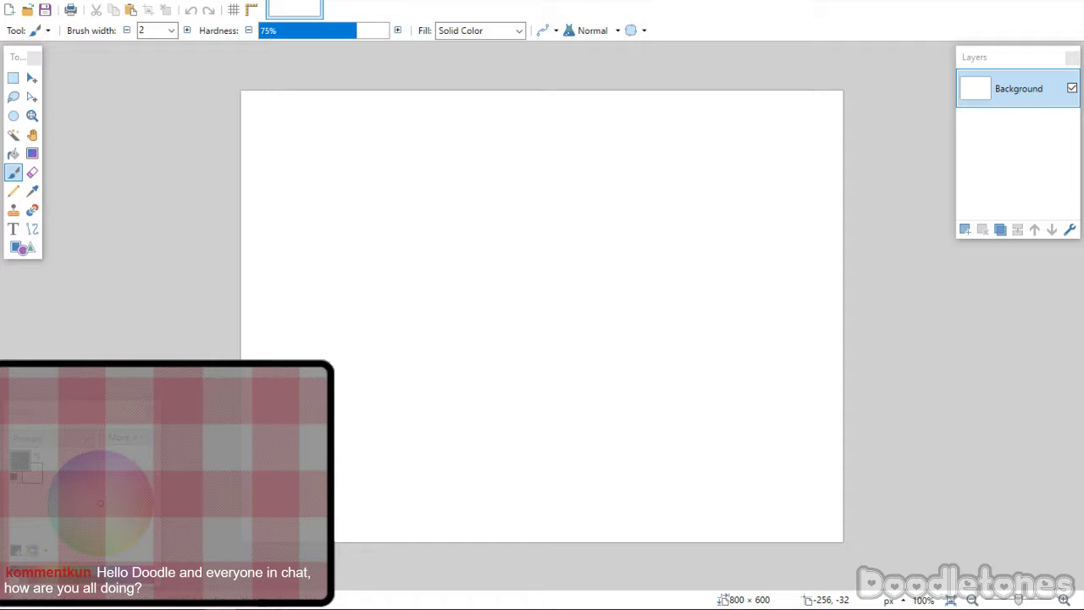
Resize the blank image to 150 percent of its original size.
left_click(151, 15)
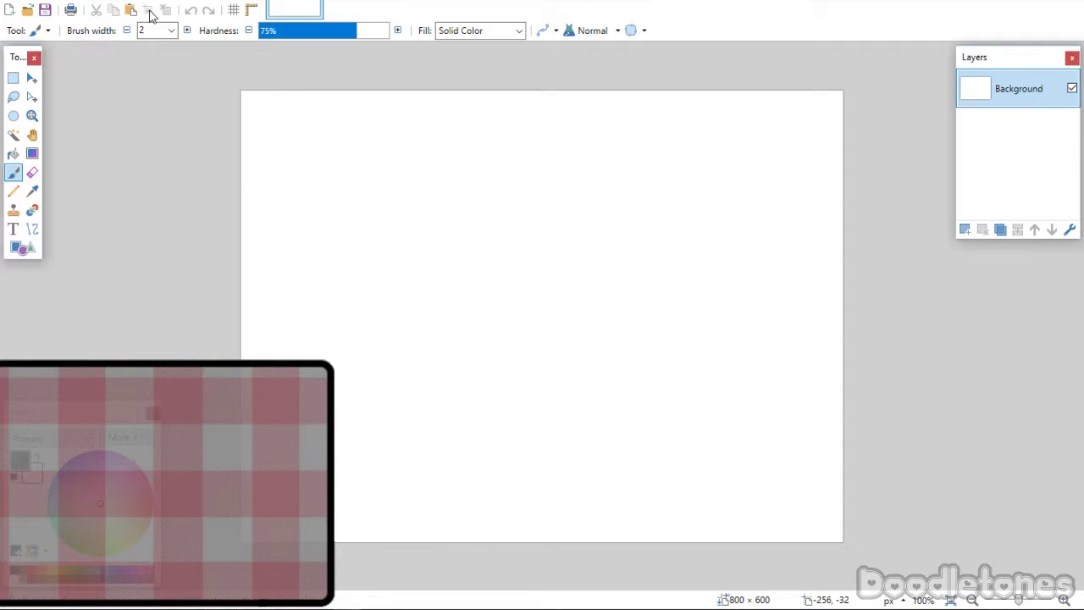
left_click(150, 2)
mouse_move(94, 2)
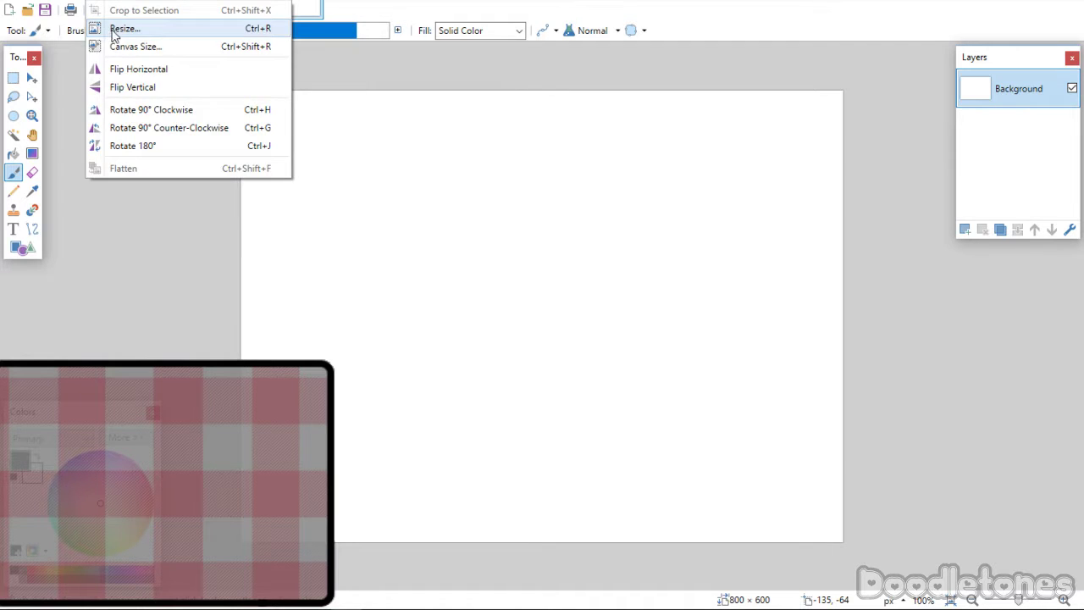
left_click(123, 29)
left_click(491, 206)
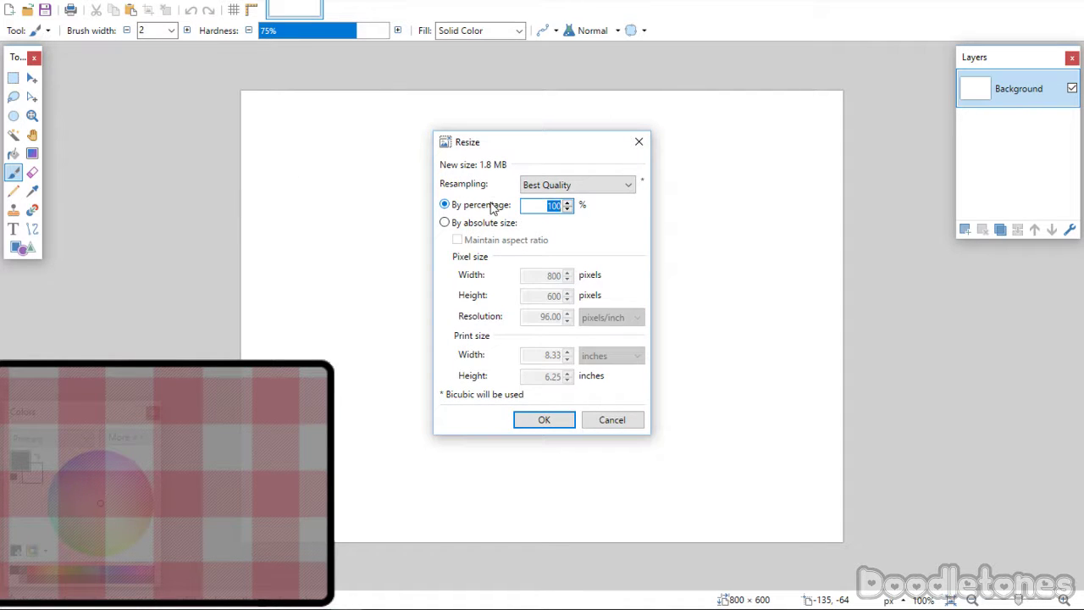
type("150")
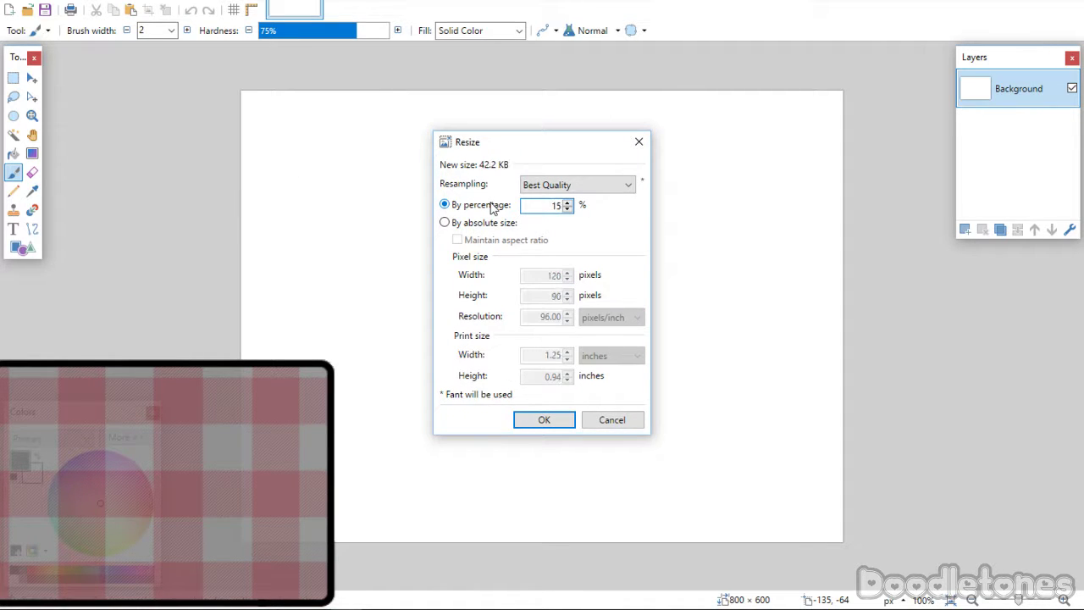
left_click(543, 420)
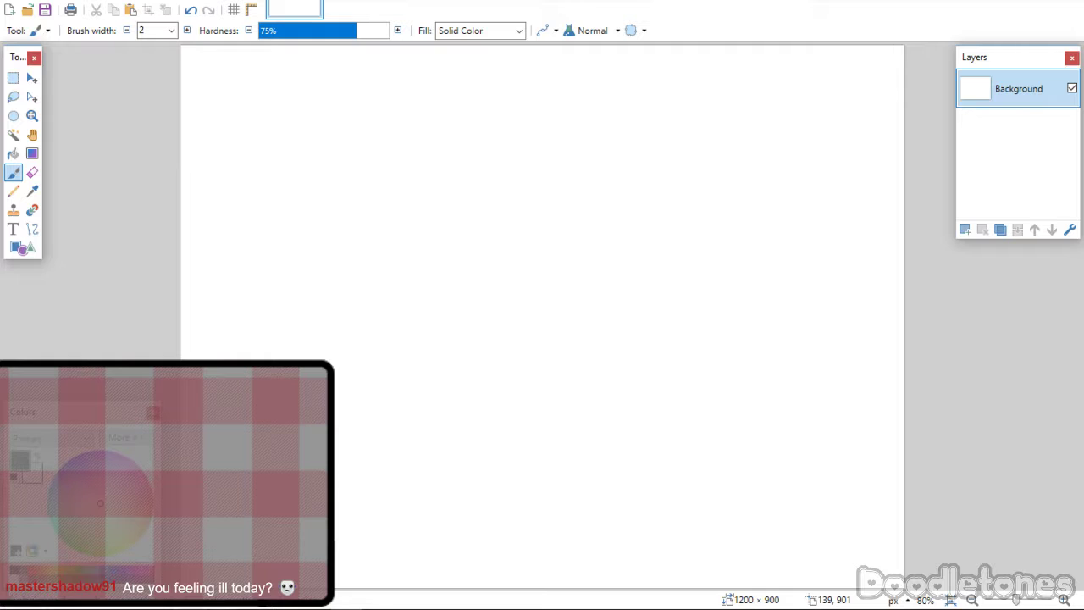
Set the primary color to blue and add a new layer above the background.
left_click(221, 609)
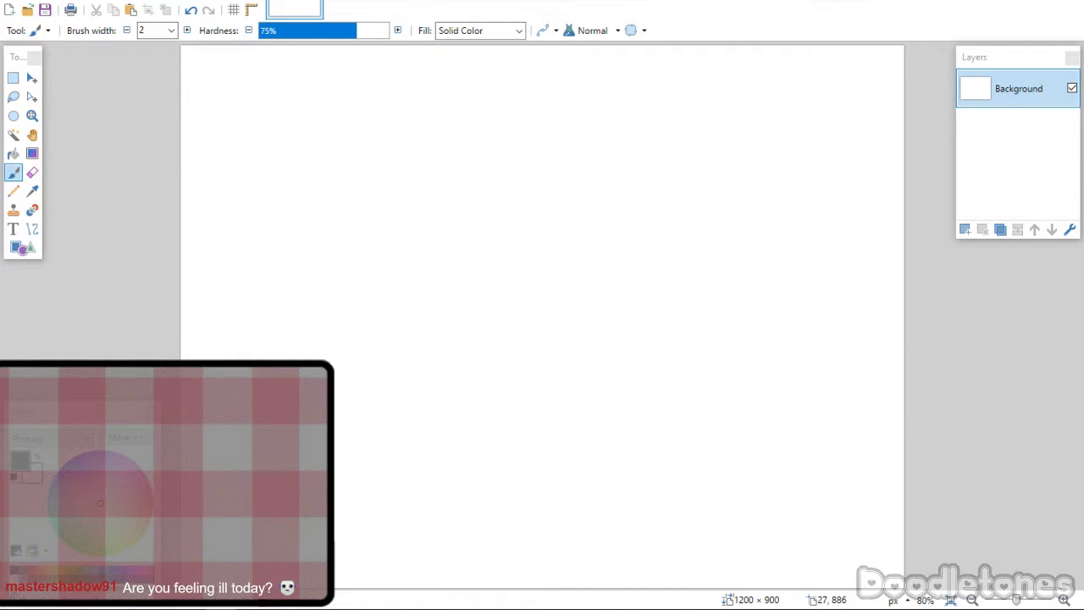
mouse_move(207, 609)
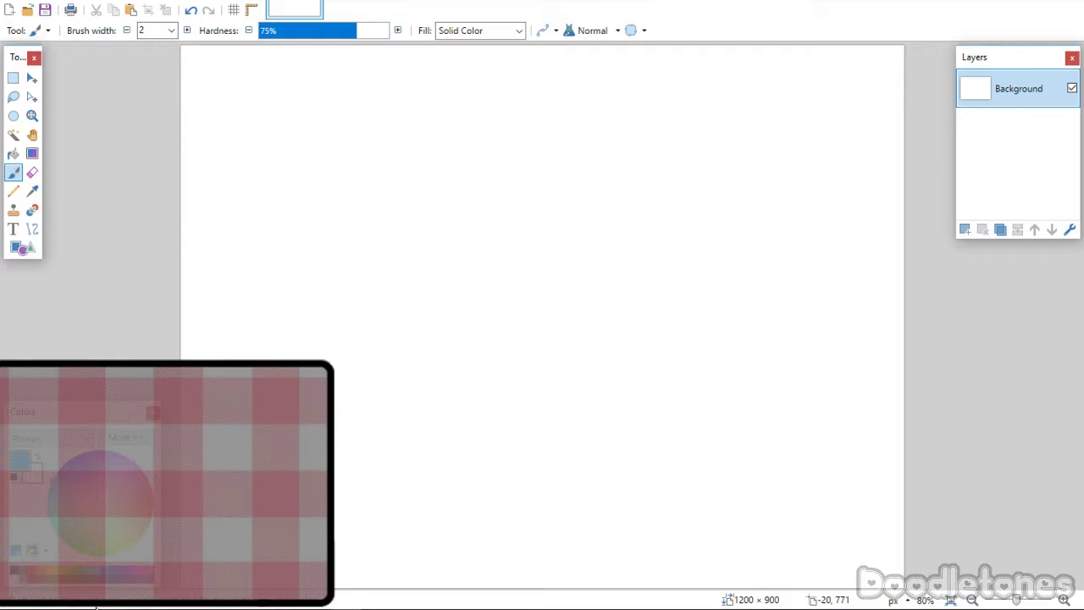
left_click(964, 229)
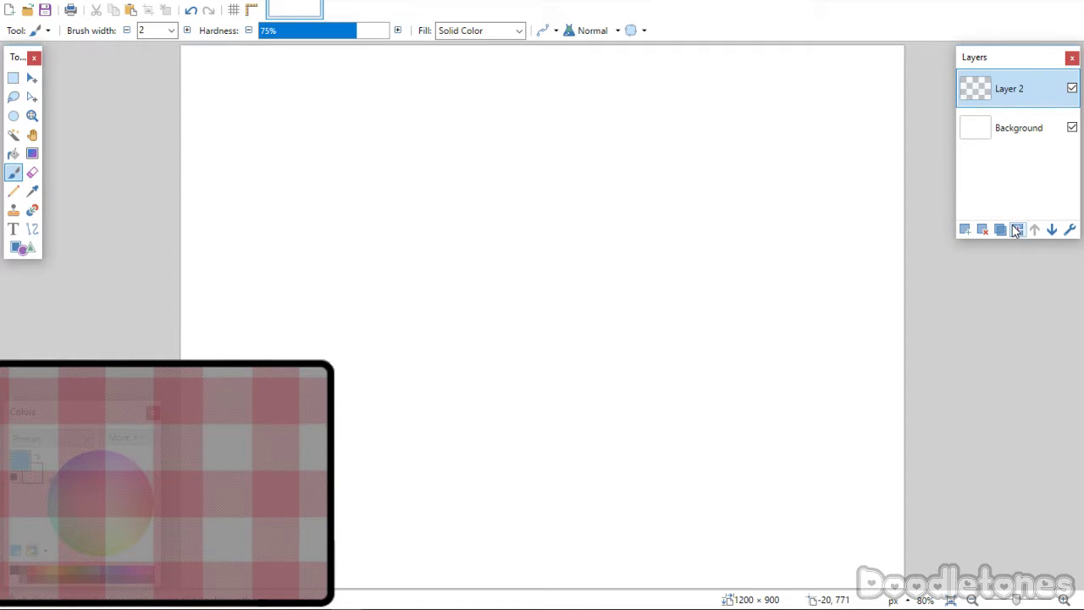
Draw a rectangle outline with brush width 5, wider than the canvas, its upper edge forming a horizontal line slightly below mid-canvas.
left_click(32, 229)
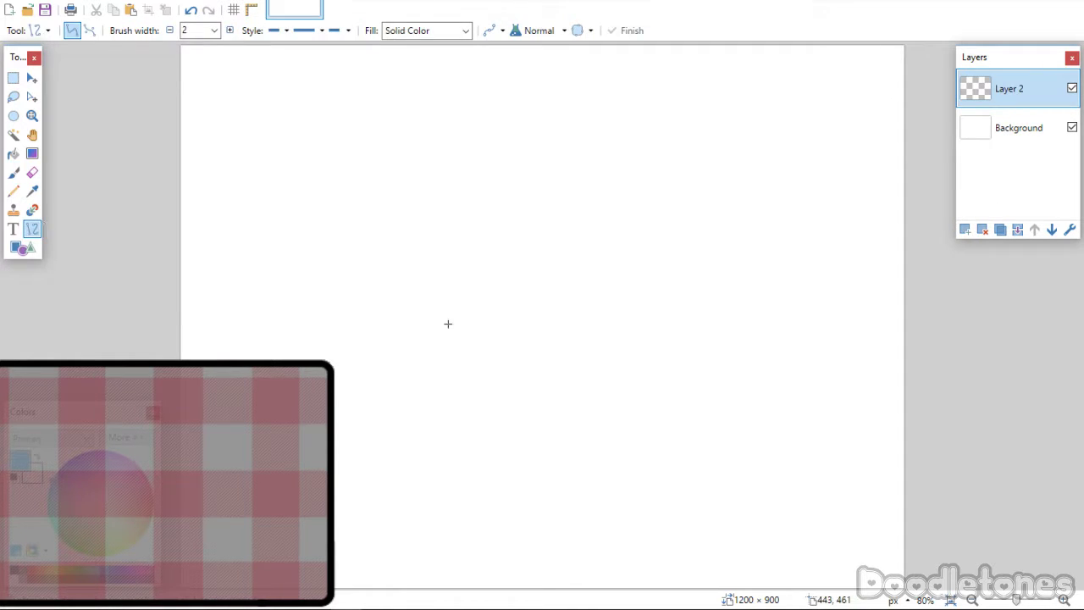
left_click(13, 172)
left_click(171, 31)
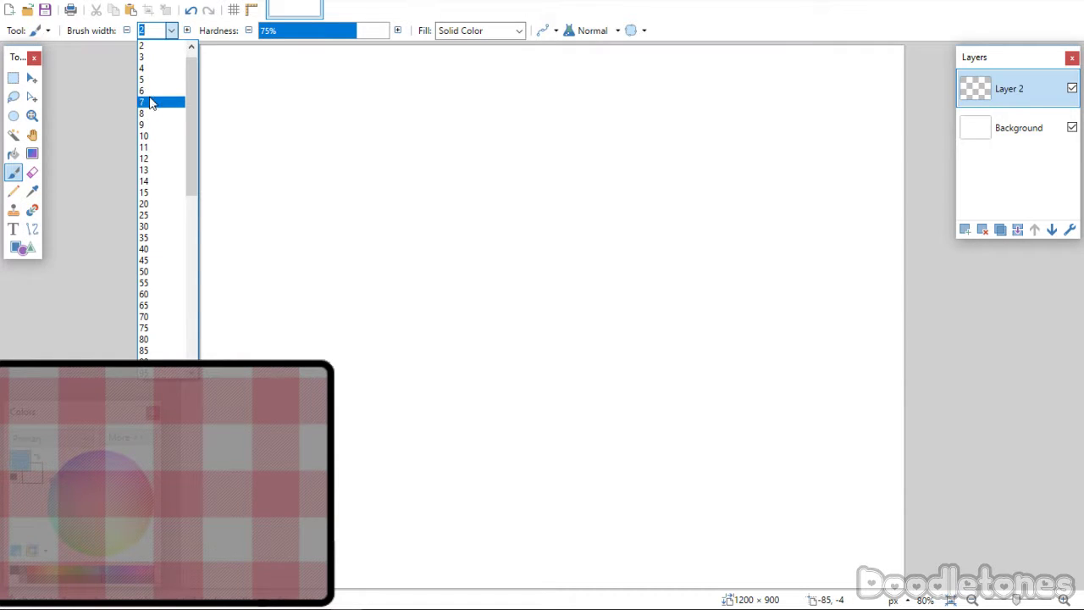
left_click(146, 80)
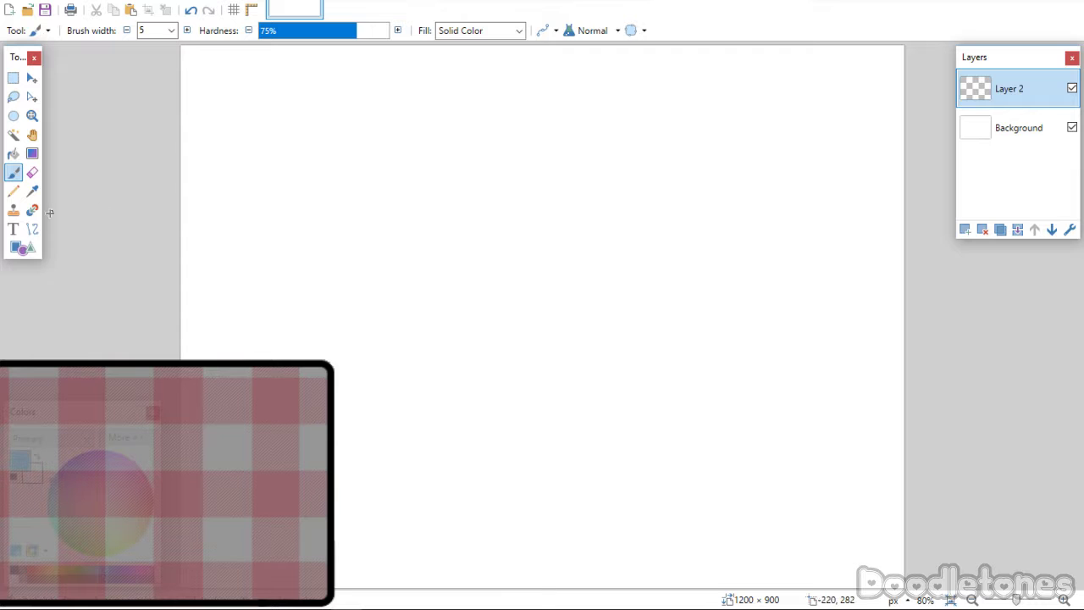
left_click(22, 247)
left_click_drag(152, 371, 945, 591)
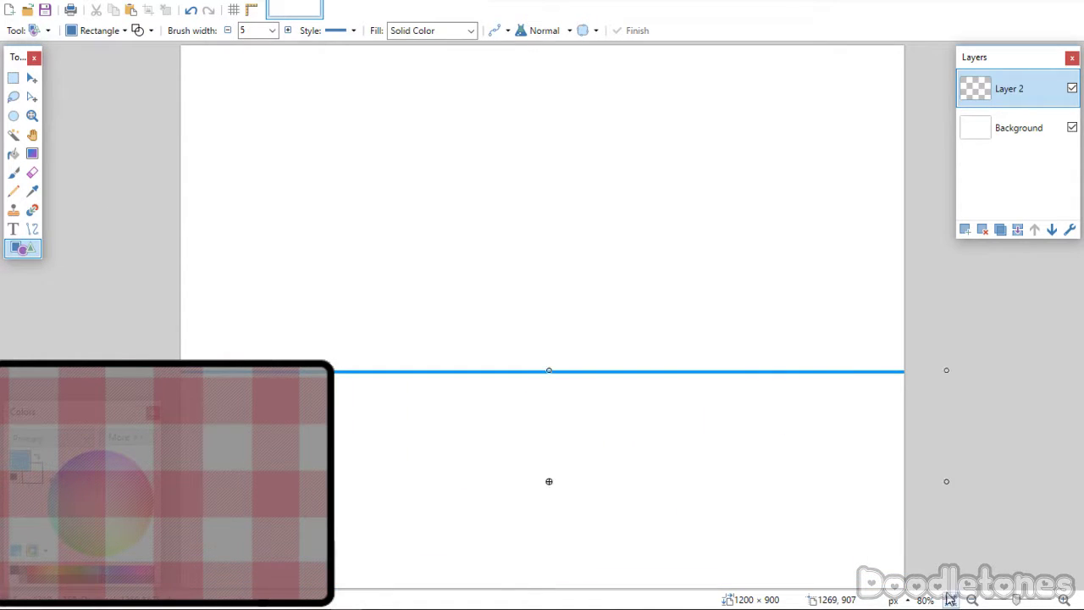
left_click_drag(547, 370, 549, 356)
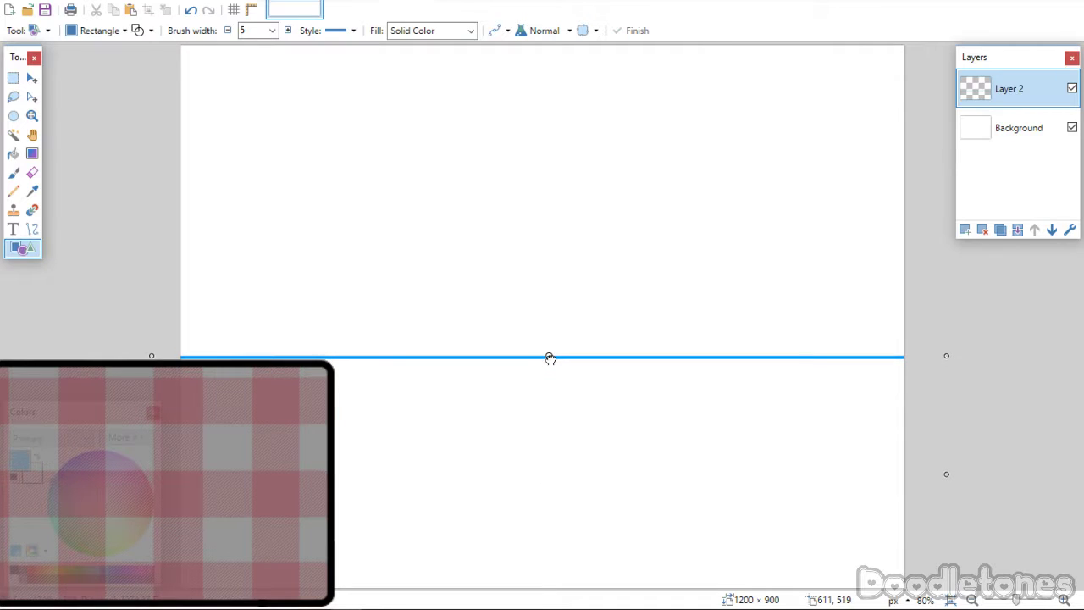
key("Return")
Add a second horizontal line a short distance below the first, using another rectangle outline that extends beyond the canvas.
left_click_drag(165, 458, 169, 462)
left_click_drag(169, 415, 973, 590)
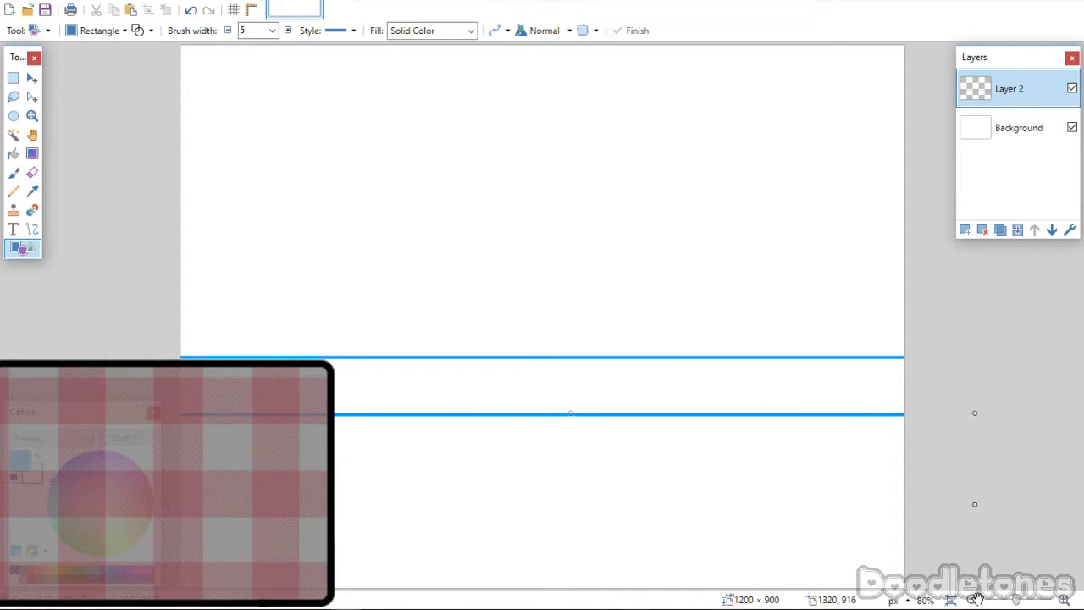
left_click_drag(569, 413, 566, 388)
key("Return")
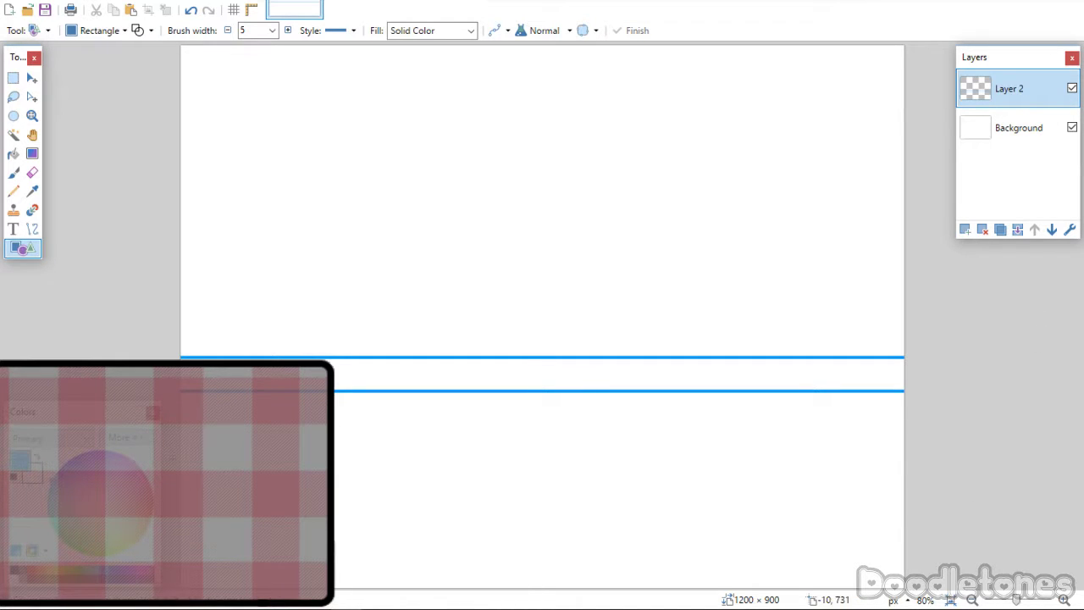
Move both blue lines straight up so that the upper one sits near mid-canvas.
left_click(32, 78)
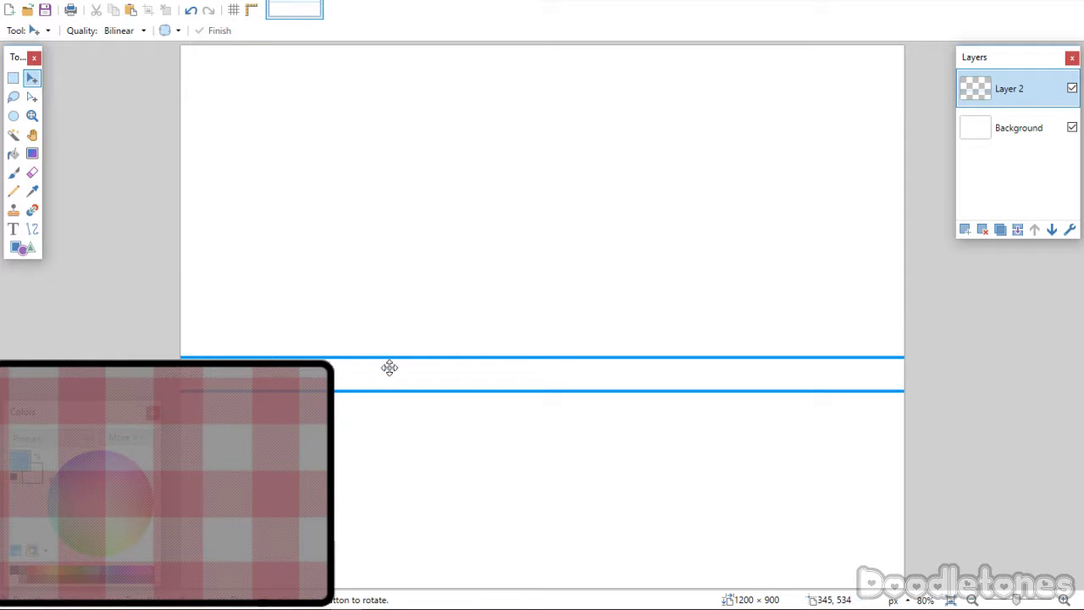
left_click_drag(387, 366, 387, 317)
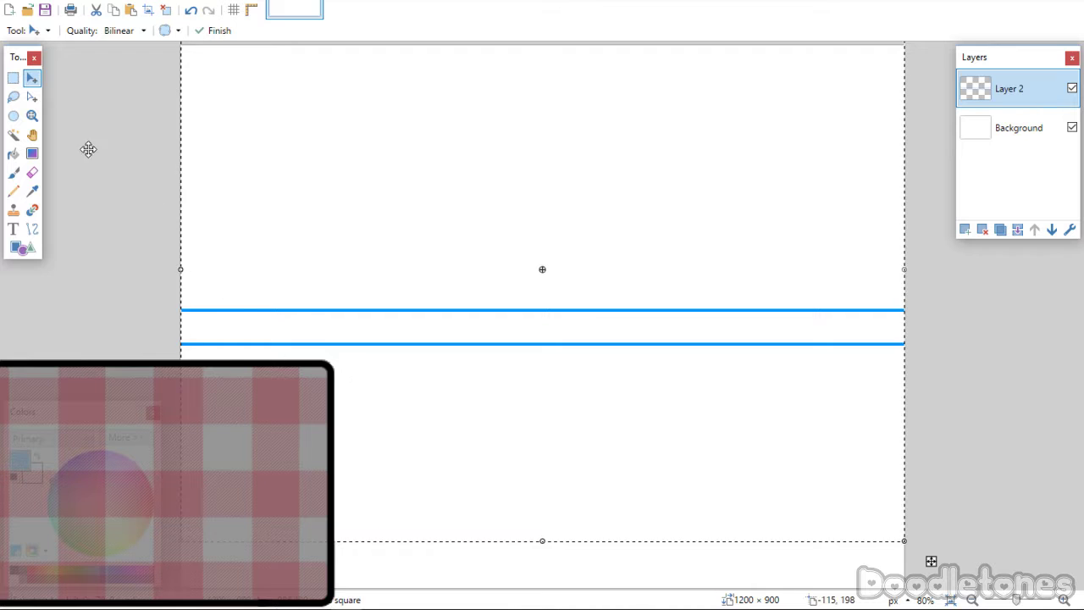
left_click(12, 78)
left_click(13, 173)
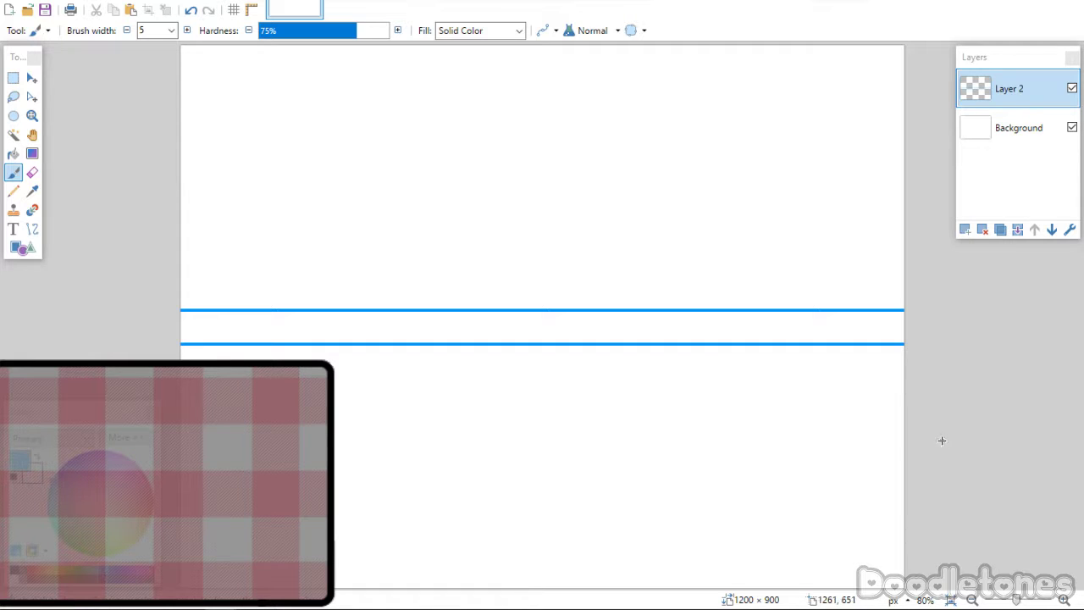
mouse_move(903, 452)
left_mouse_down()
mouse_move(395, 534)
mouse_move(374, 555)
left_mouse_up()
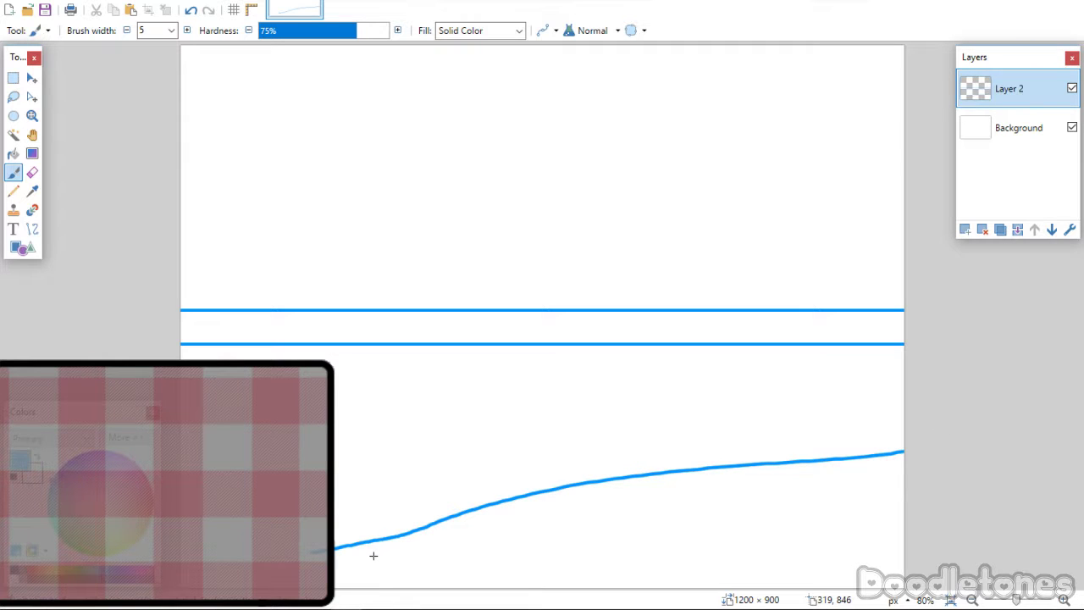
key("ctrl+z")
Add a third horizontal line with an oversized rectangle outline, adjusting its upper edge to just below the second line.
left_click(22, 248)
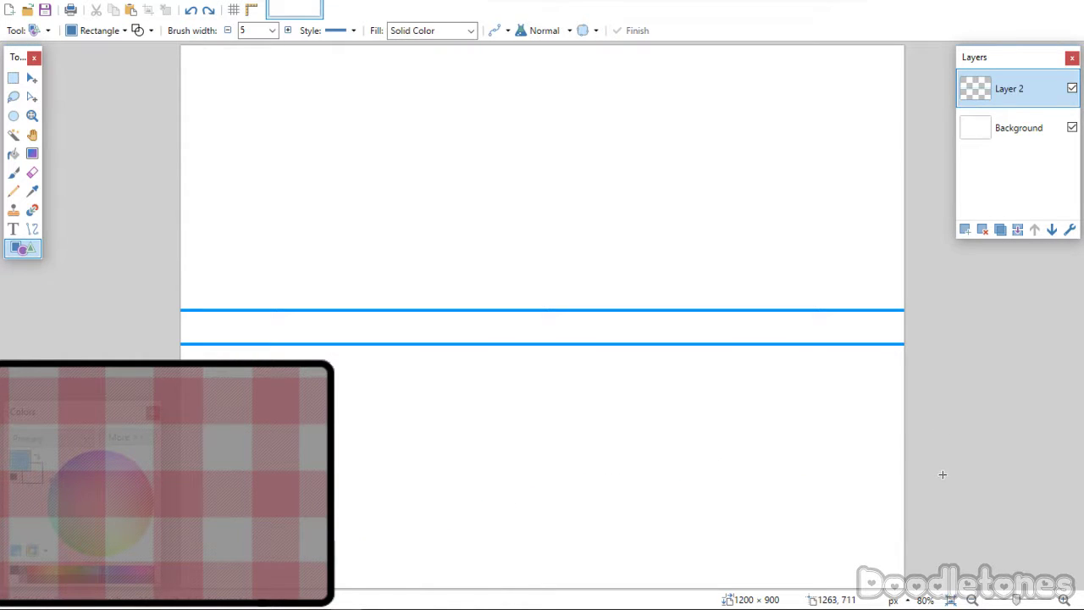
left_click_drag(942, 474, 196, 593)
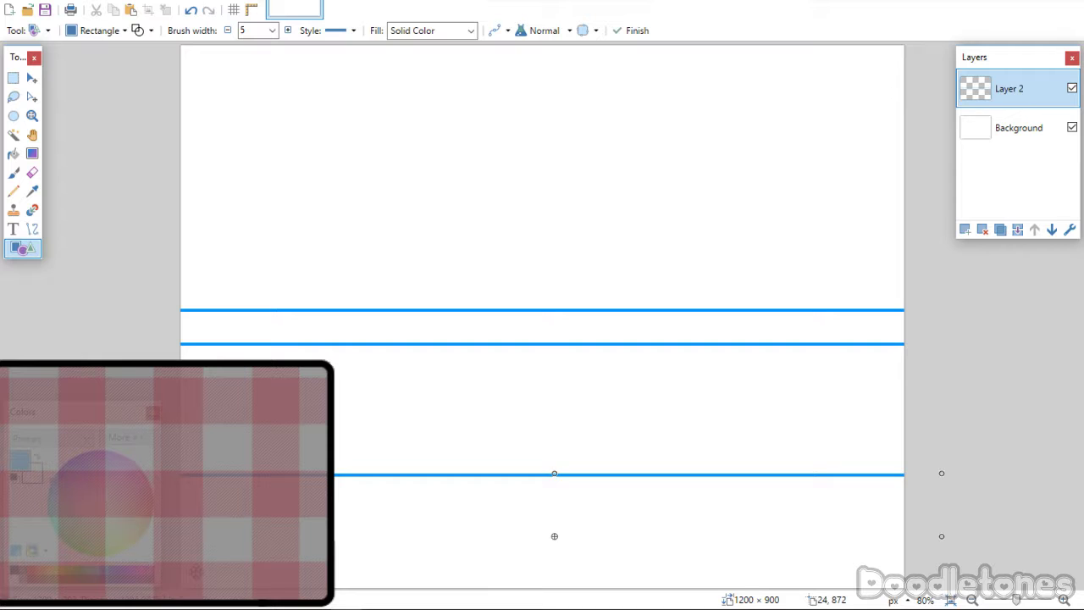
left_click_drag(553, 474, 546, 441)
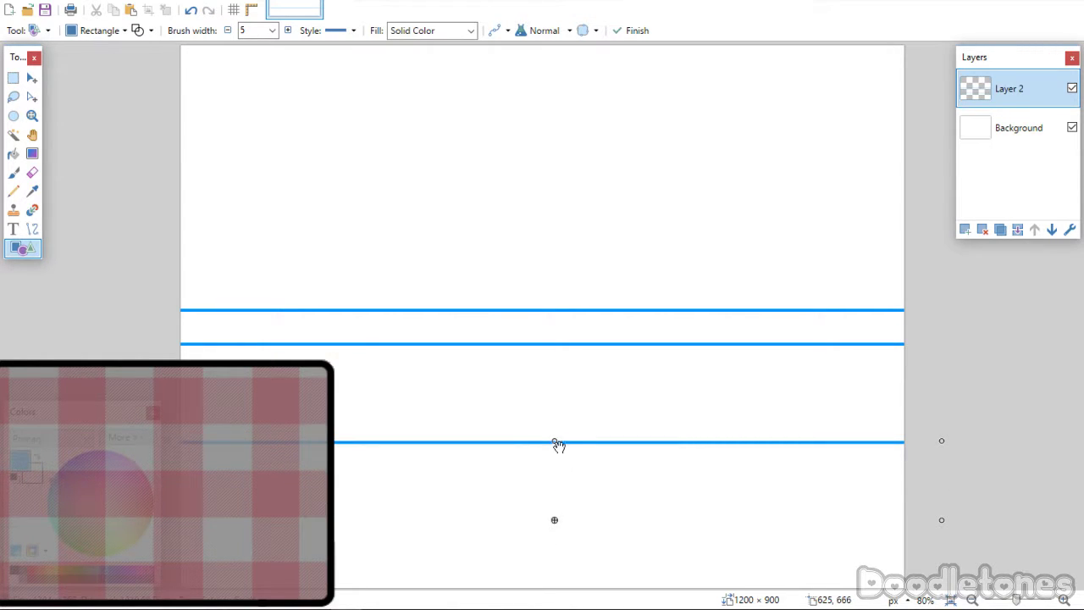
left_click_drag(558, 443, 556, 397)
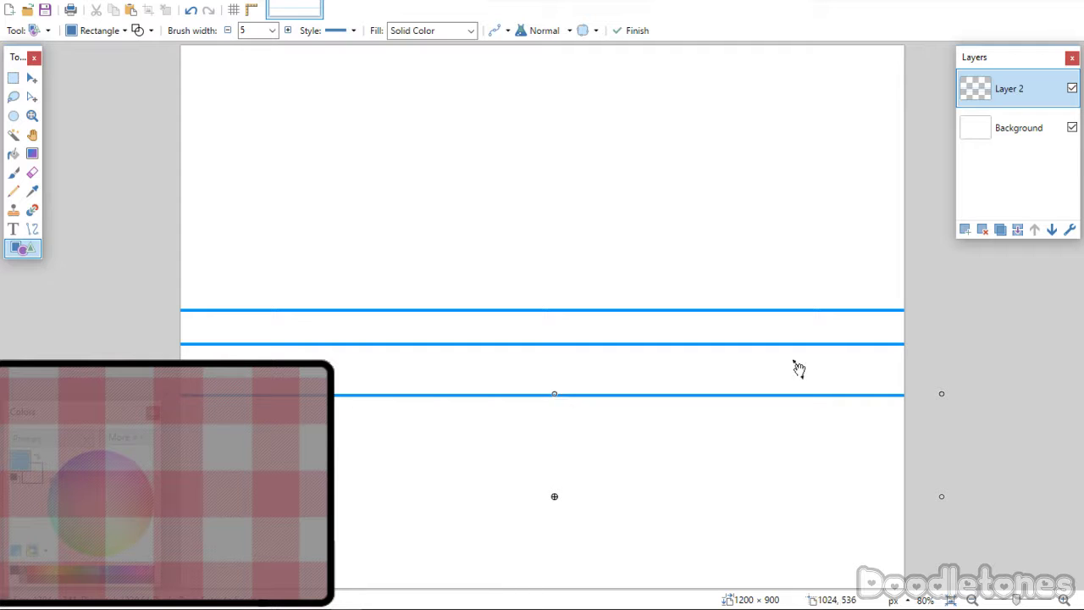
mouse_move(554, 394)
left_mouse_down()
mouse_move(564, 433)
mouse_move(559, 353)
mouse_move(560, 389)
mouse_move(556, 380)
left_mouse_up()
left_click(10, 78)
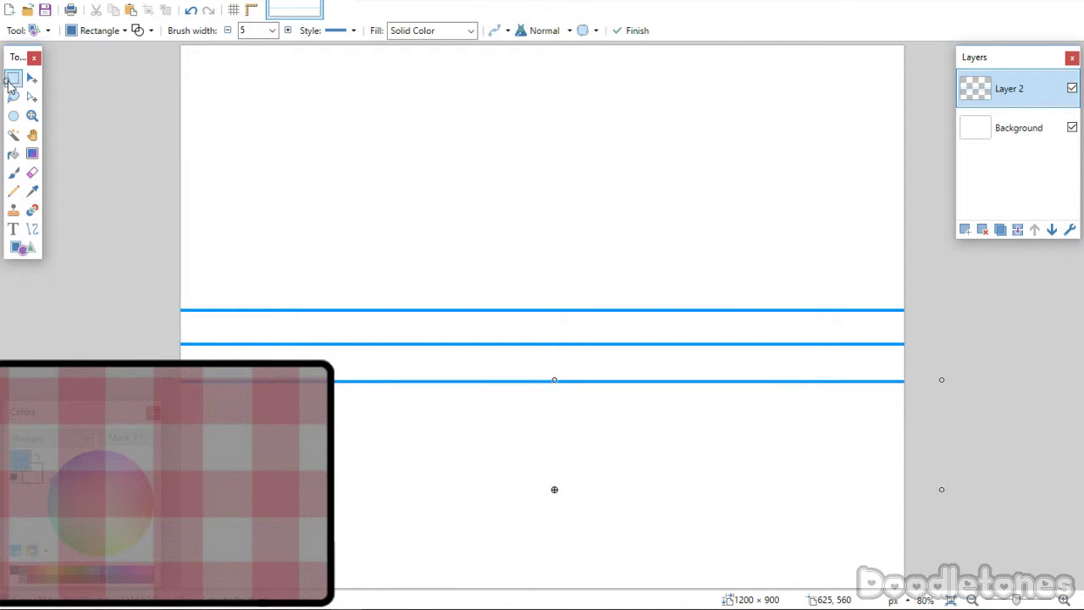
Move the three blue lines straight up into the upper half of the canvas and deselect them.
left_click(32, 78)
left_click_drag(438, 356, 441, 239)
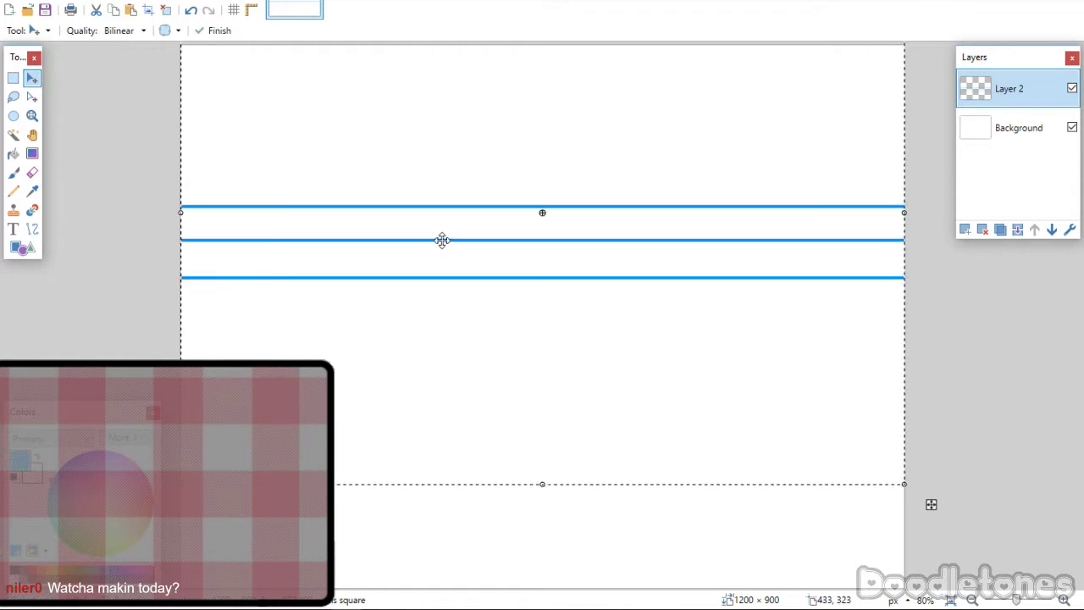
left_click(13, 77)
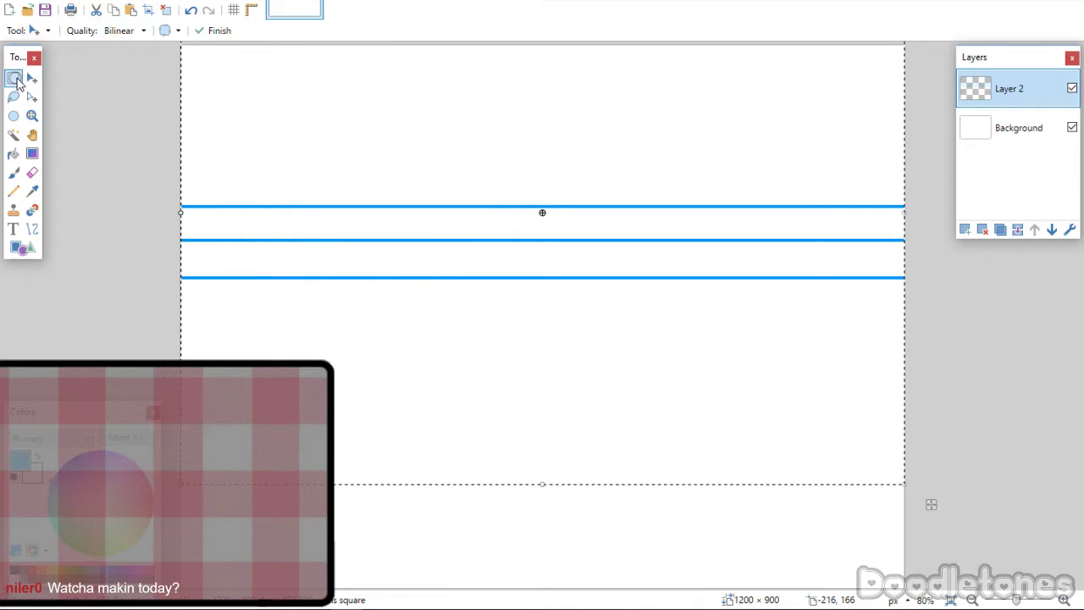
Add a new layer above the blue lines and set the paintbrush to red with a width of 4.
left_click(14, 173)
left_click(964, 229)
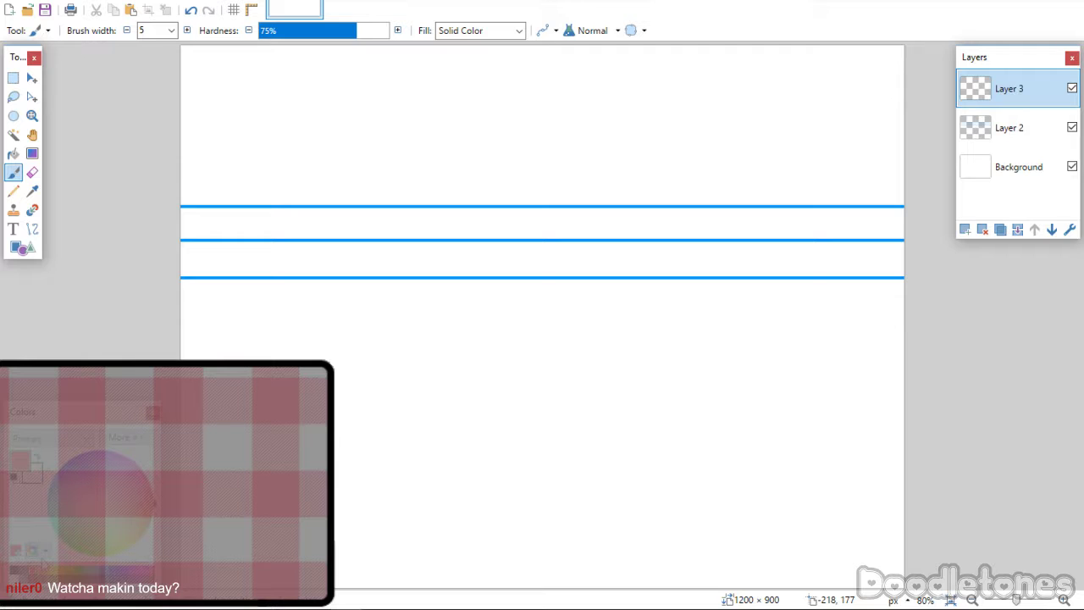
left_click(171, 30)
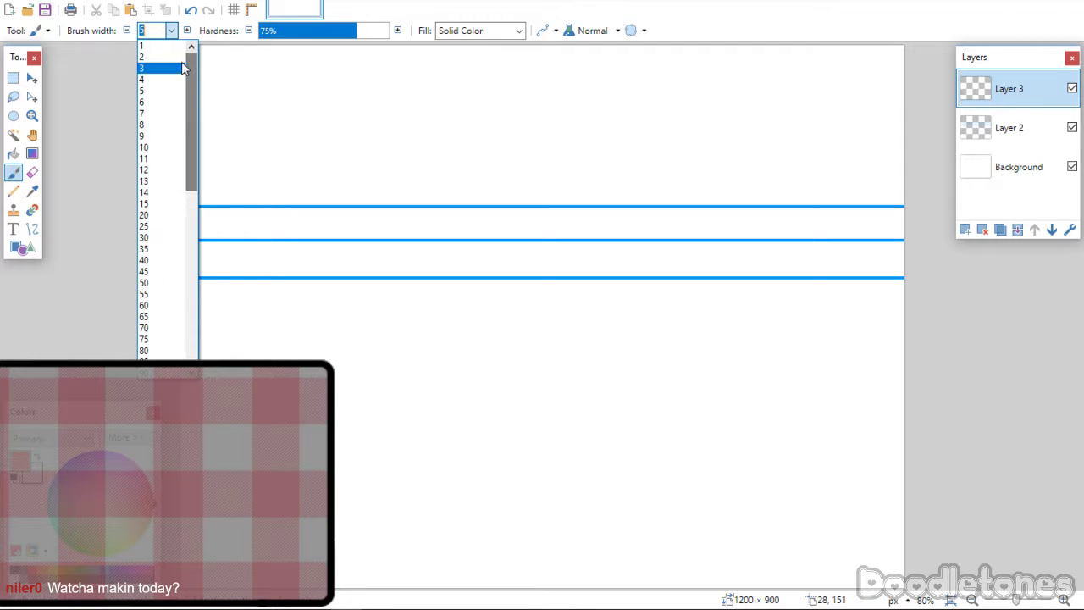
left_click(154, 77)
left_click(31, 115)
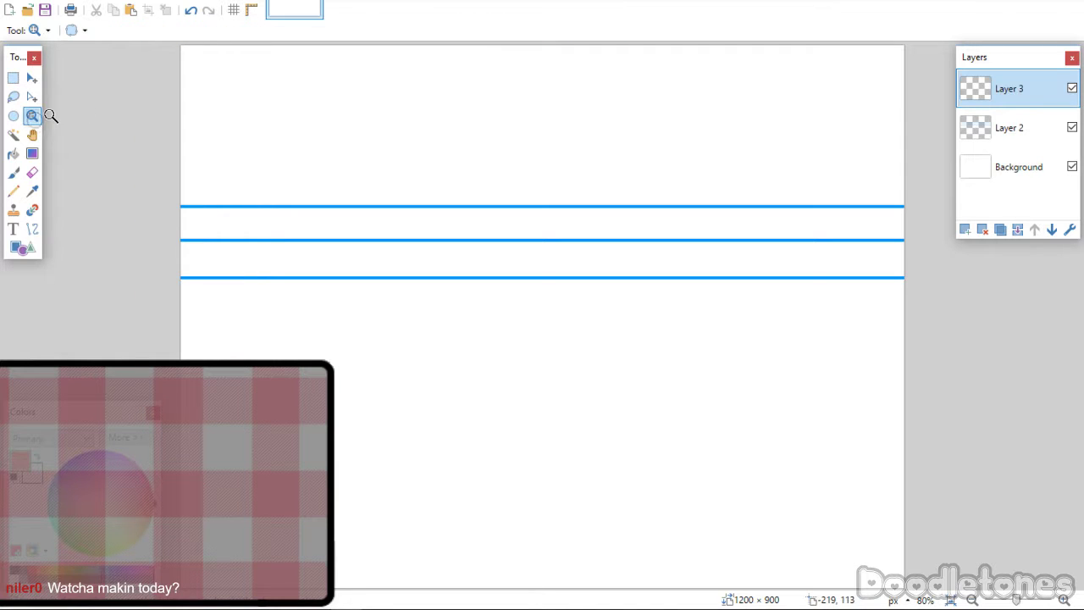
left_click(278, 331)
left_click(13, 173)
scroll(278, 322, "left", 3)
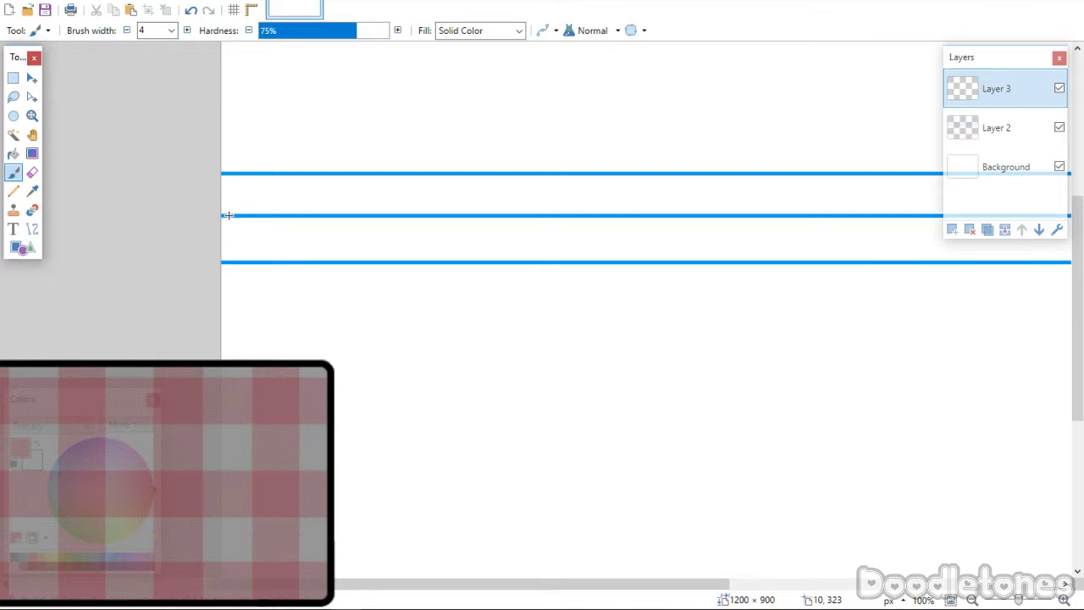
left_click_drag(228, 215, 274, 215)
left_click_drag(314, 213, 435, 216)
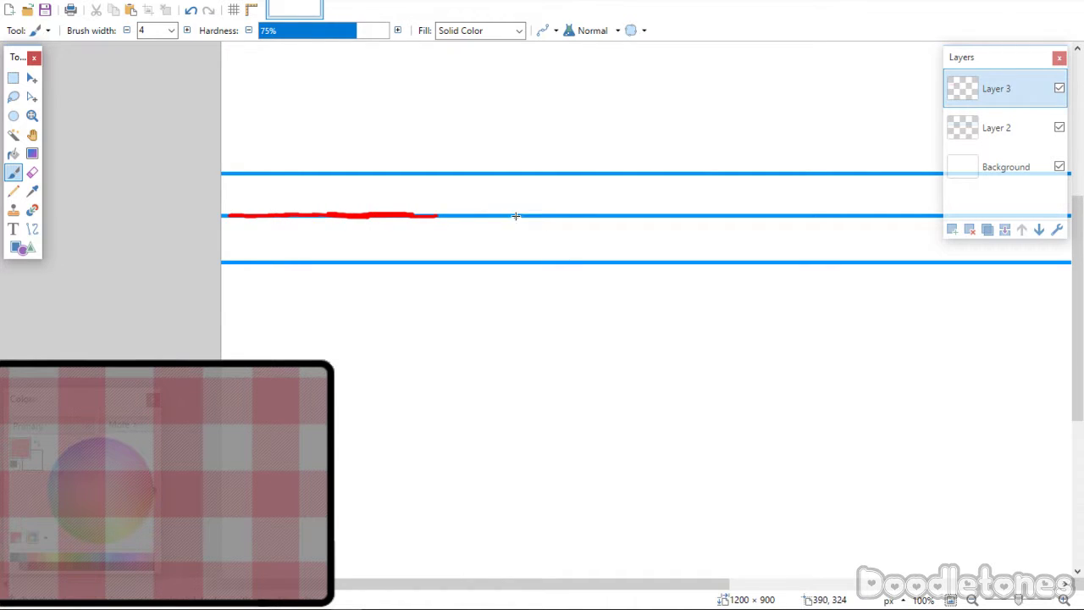
left_click_drag(227, 216, 218, 243)
left_click_drag(437, 215, 477, 255)
key("ctrl+z")
key("ctrl+z")
left_click_drag(436, 215, 449, 261)
left_click_drag(226, 216, 226, 253)
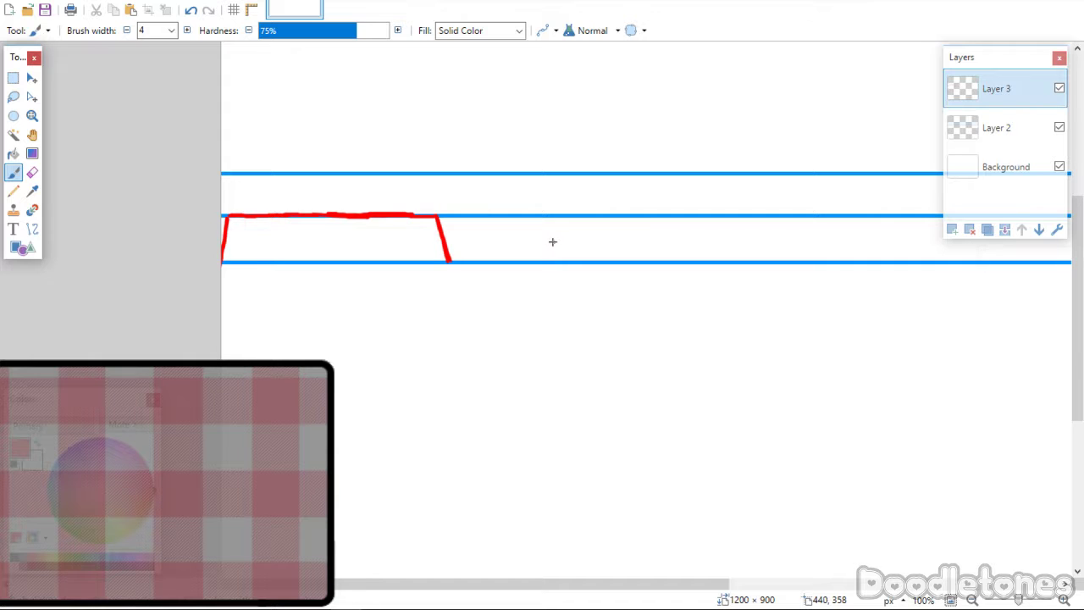
key("ctrl+z")
key("ctrl+z")
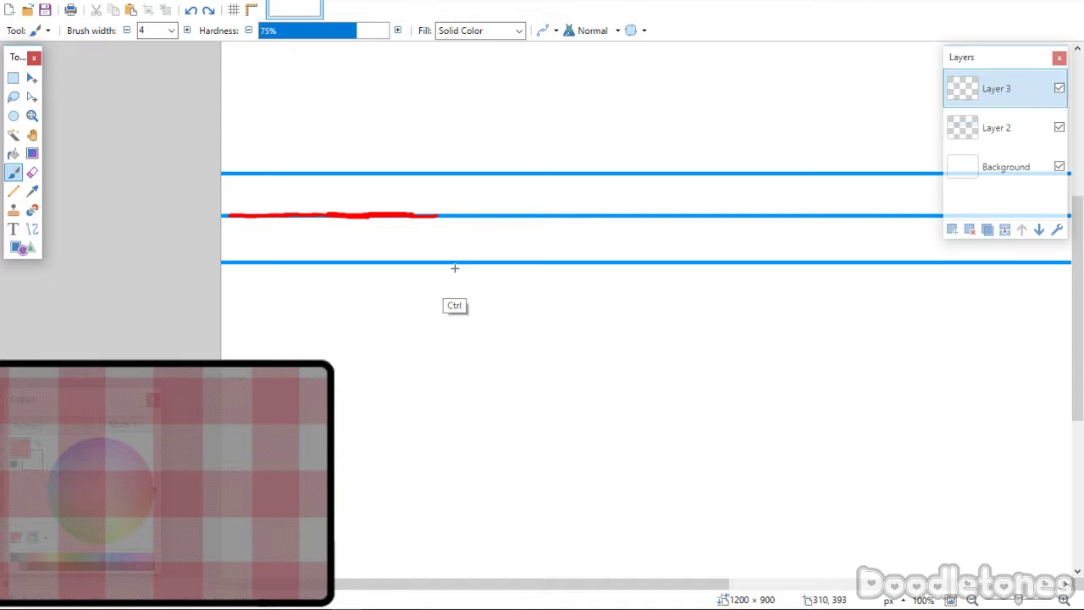
key("ctrl+z")
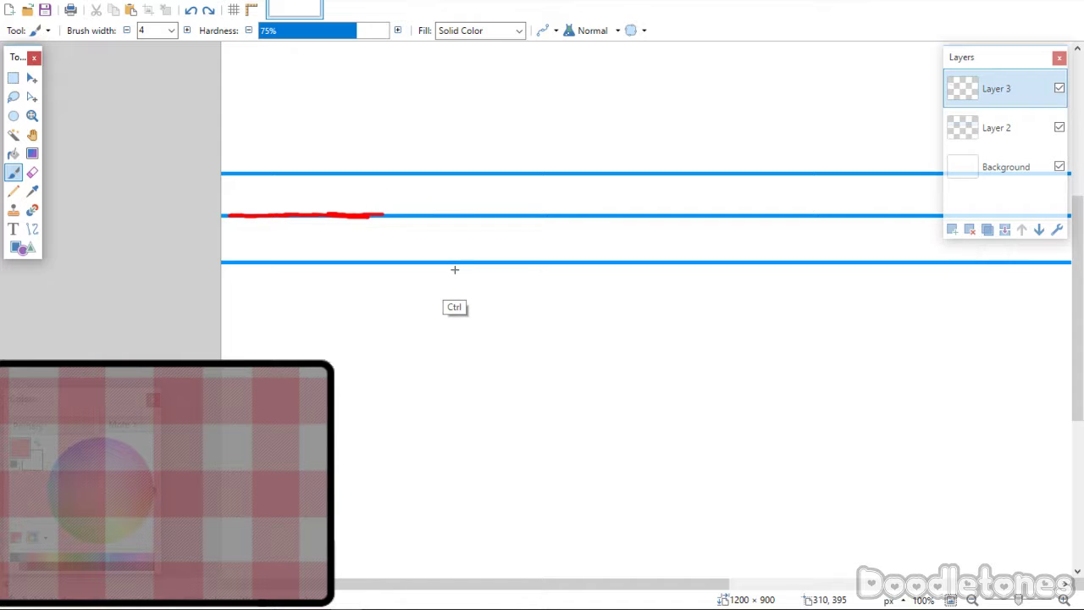
key("ctrl+z")
key("ctrl+z")
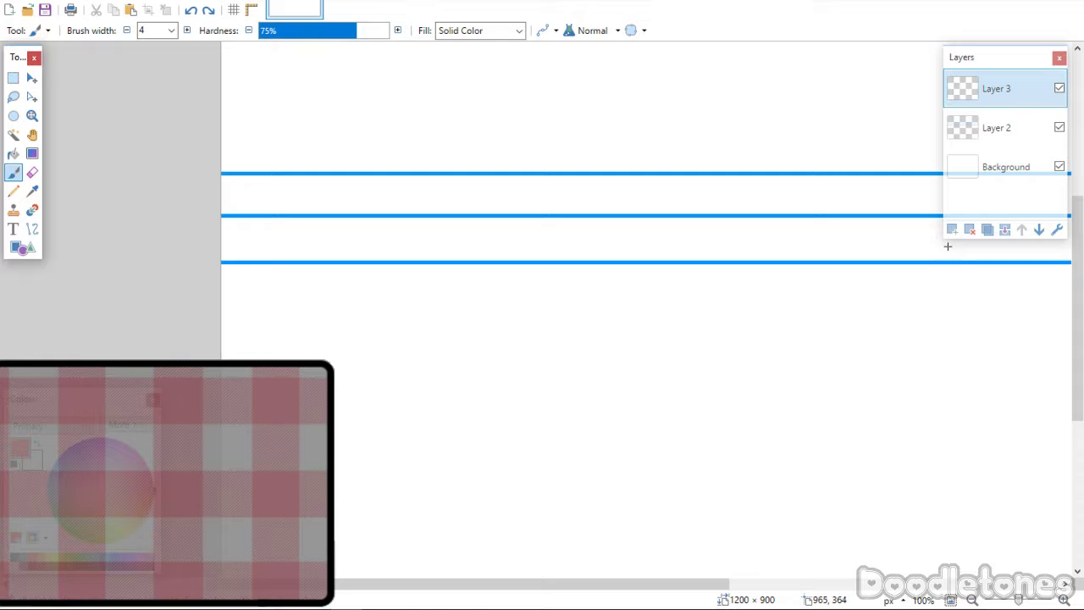
On Layer 2, move the lowest blue line up to just beneath the middle line and deselect it.
left_click(984, 137)
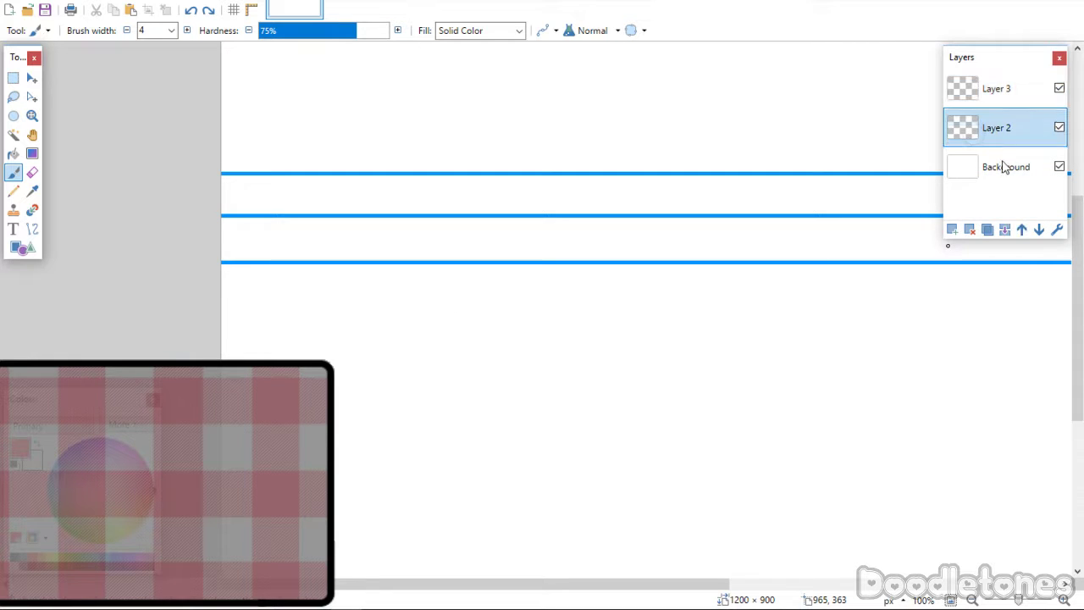
left_click(972, 599)
left_click(13, 77)
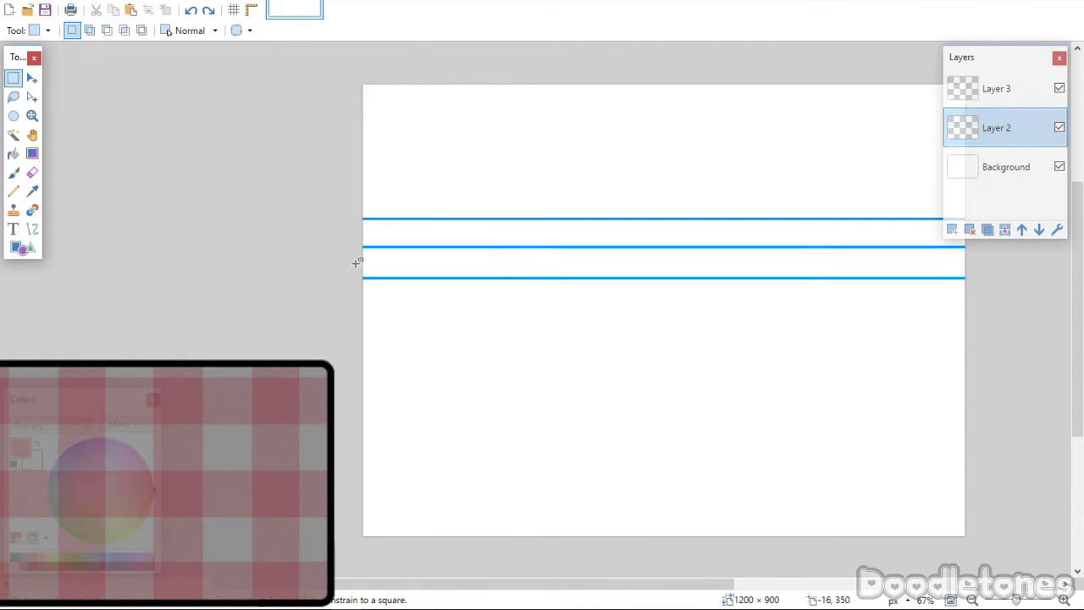
left_click_drag(352, 313, 981, 276)
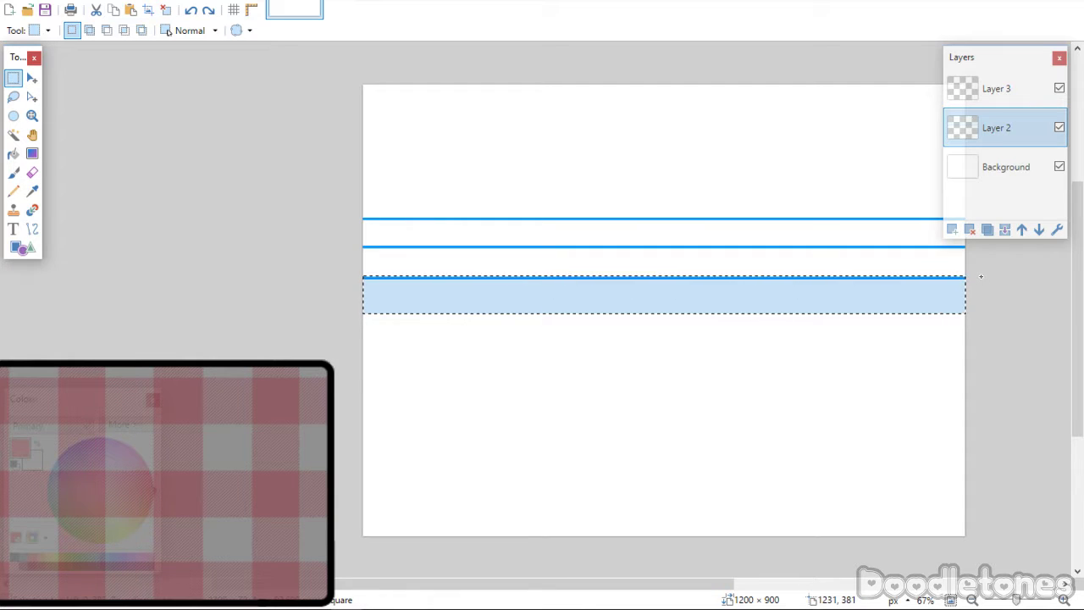
left_click(32, 78)
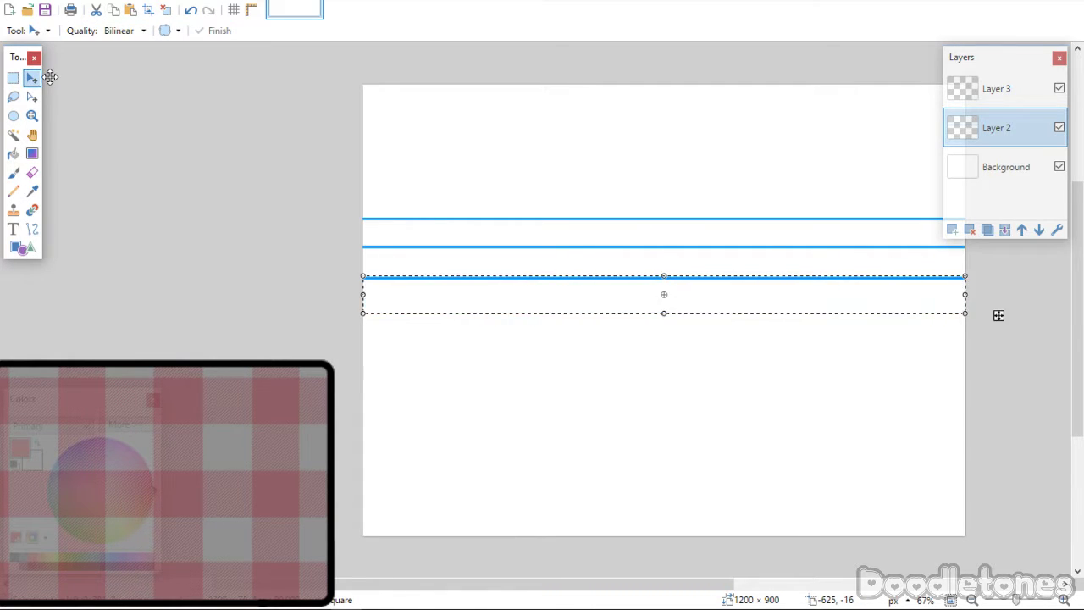
left_click_drag(703, 283, 717, 262)
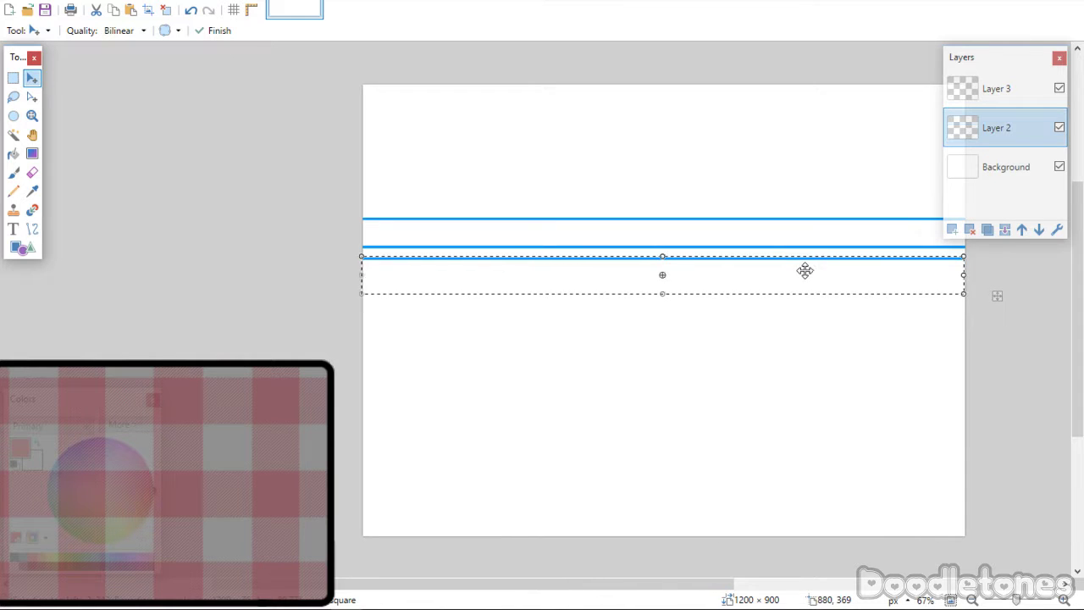
key("ctrl+d")
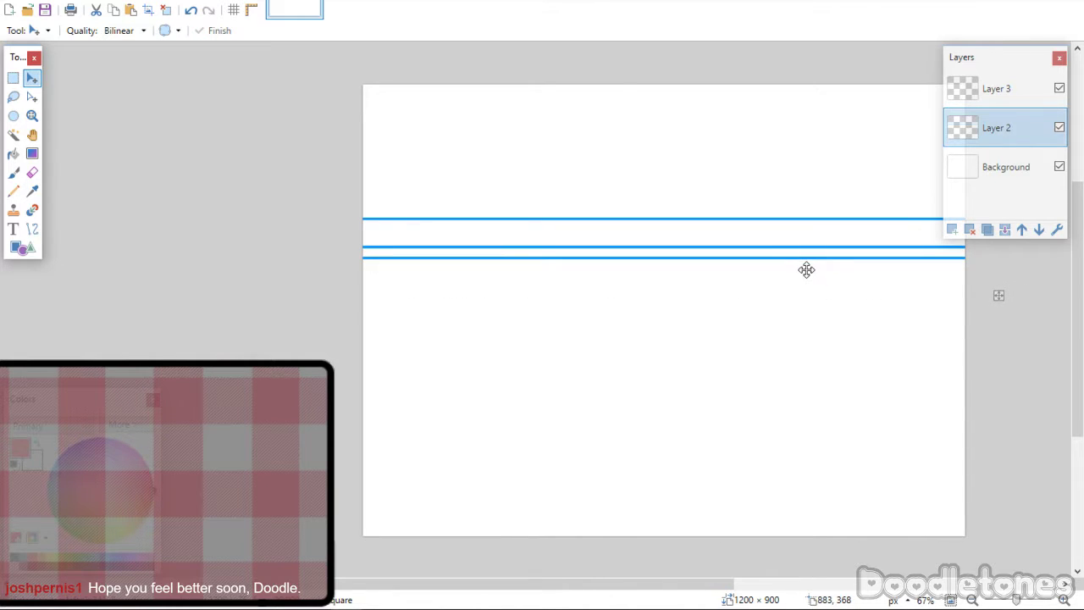
key("ctrl+z")
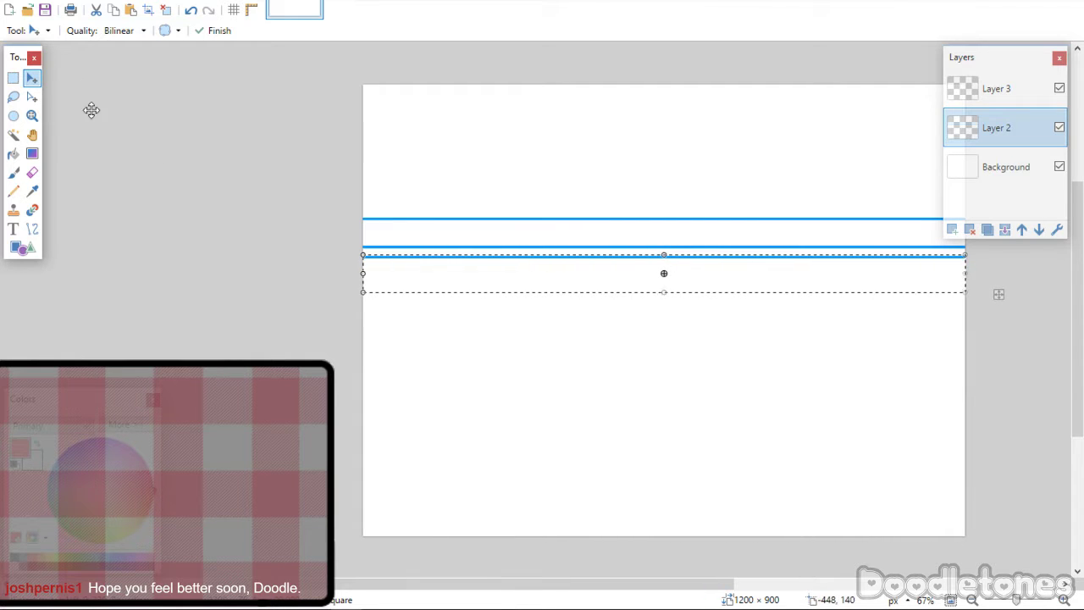
left_click(13, 77)
On Layer 3, paint the first slab's red top edge along the middle blue line, with slanted ends and the next slab's starting edge.
left_click(31, 115)
left_click(435, 231)
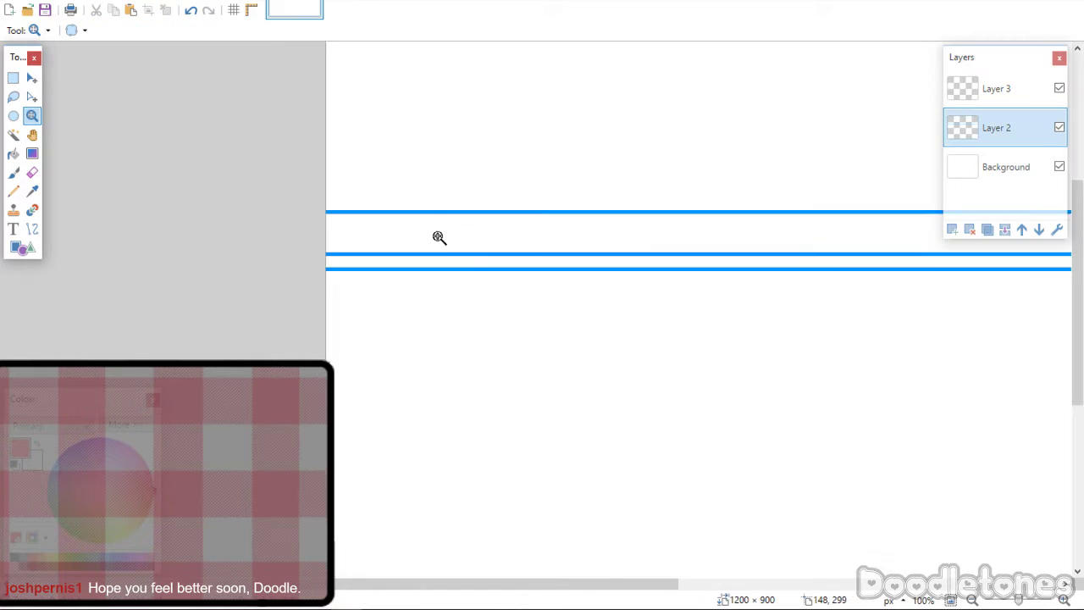
left_click(359, 270)
left_click(13, 173)
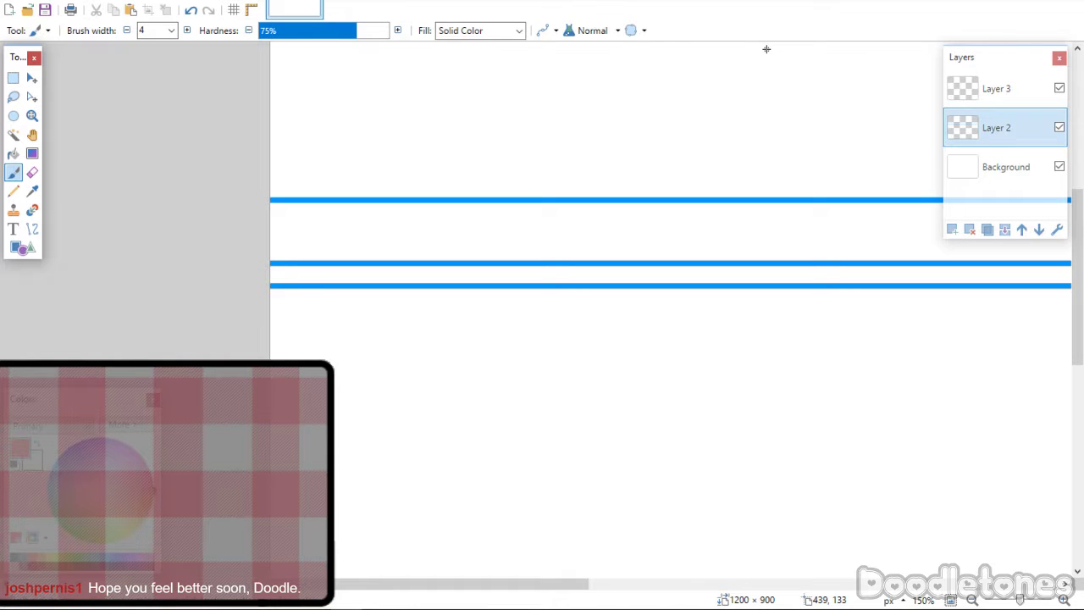
left_click(960, 95)
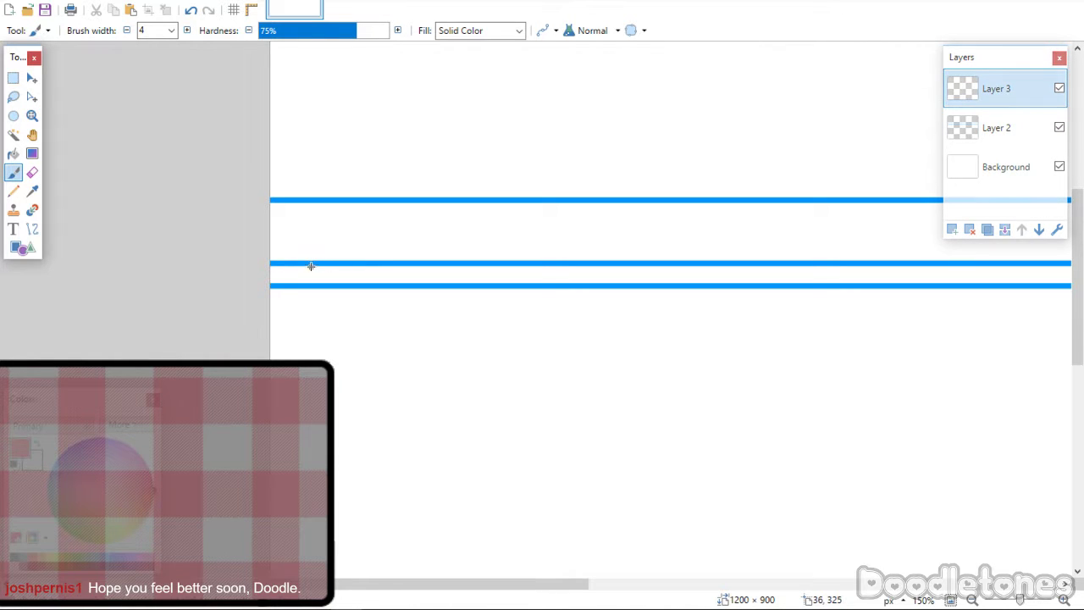
left_click_drag(310, 265, 655, 262)
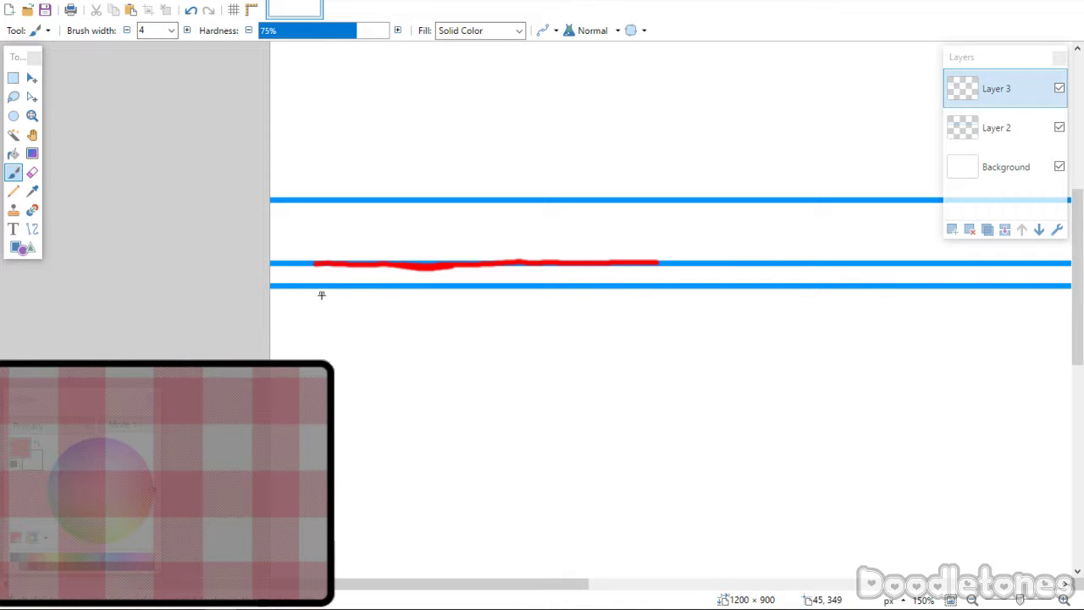
left_click(315, 265)
left_click_drag(307, 283, 314, 263)
mouse_move(659, 263)
left_mouse_down()
mouse_move(663, 286)
mouse_move(678, 285)
left_mouse_up()
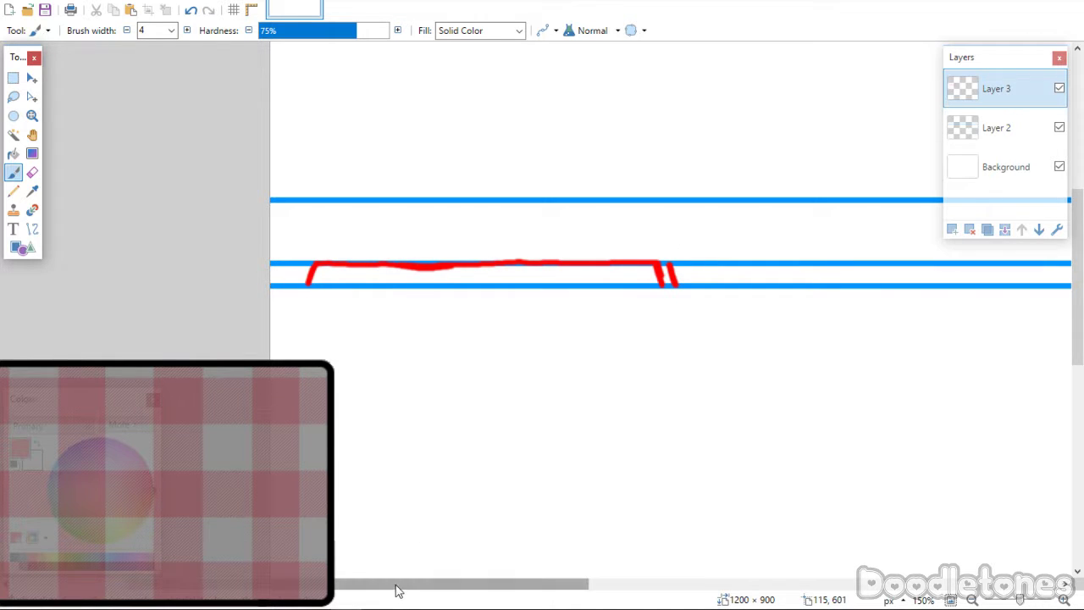
Continue the row of red slab tops along the middle line to the canvas's right edge, separating them with paired slanted ends.
left_click_drag(397, 588, 514, 585)
mouse_move(399, 265)
left_mouse_down()
mouse_move(663, 257)
mouse_move(566, 265)
left_mouse_up()
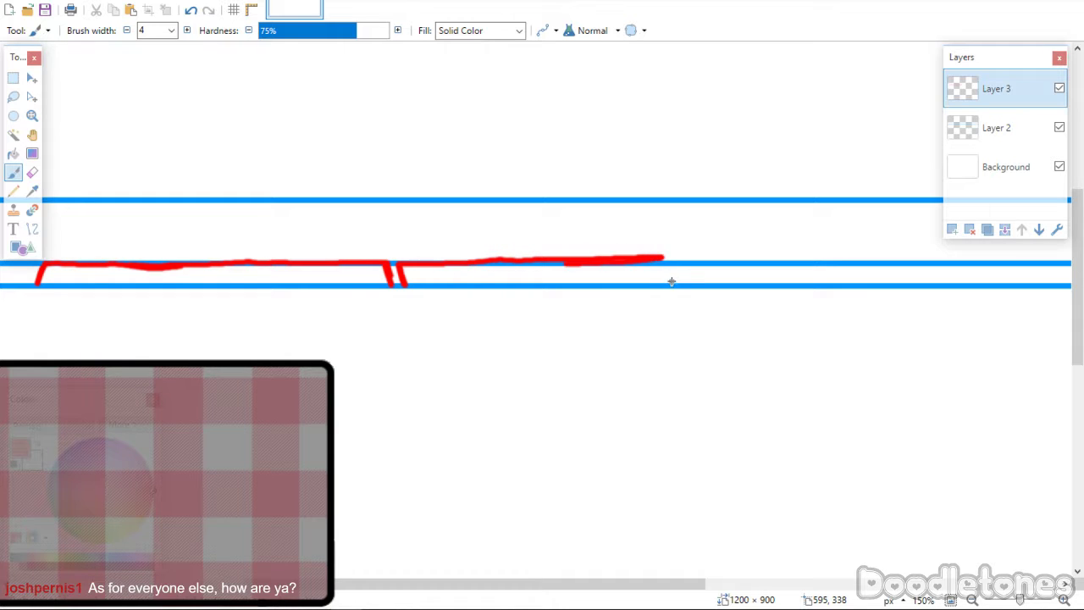
left_click_drag(661, 258, 676, 287)
left_click_drag(426, 585, 551, 598)
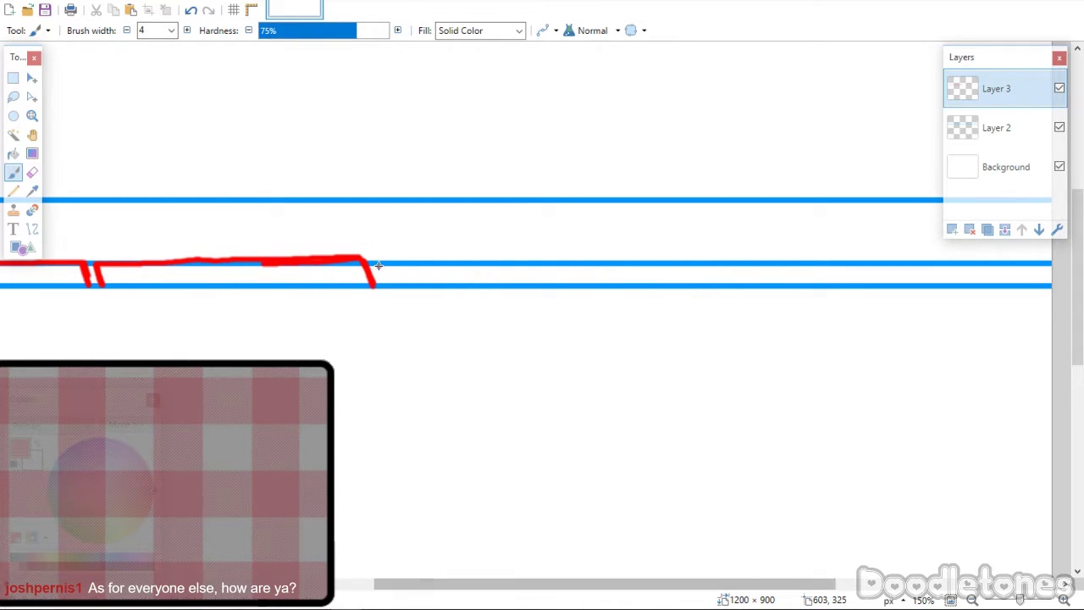
mouse_move(377, 264)
left_mouse_down()
mouse_move(384, 290)
mouse_move(471, 262)
mouse_move(548, 255)
left_mouse_up()
mouse_move(390, 264)
left_mouse_down()
mouse_move(626, 254)
mouse_move(628, 286)
left_mouse_up()
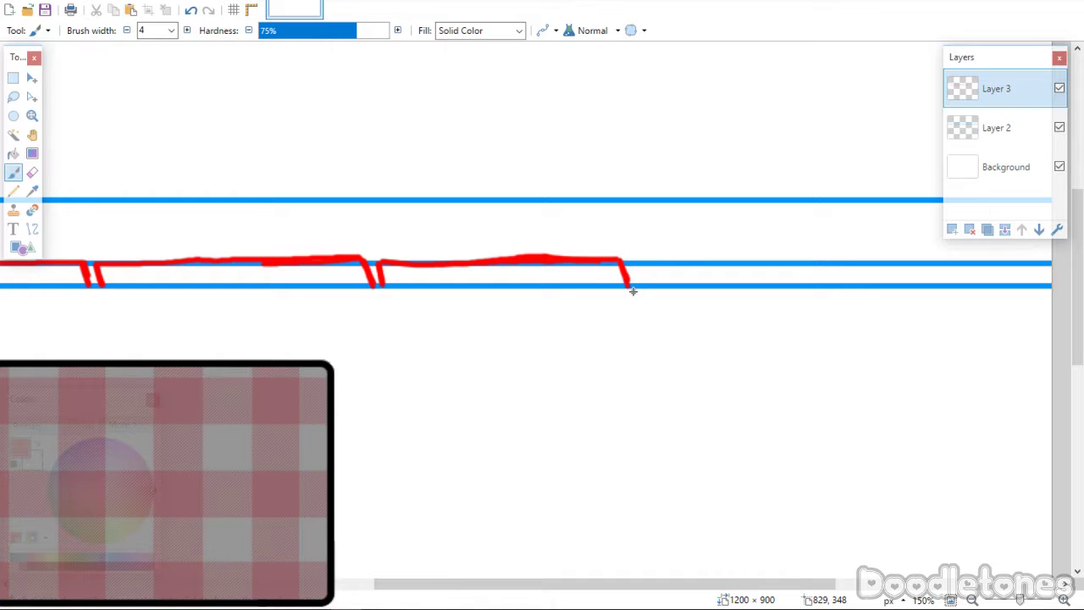
left_click_drag(406, 584, 518, 587)
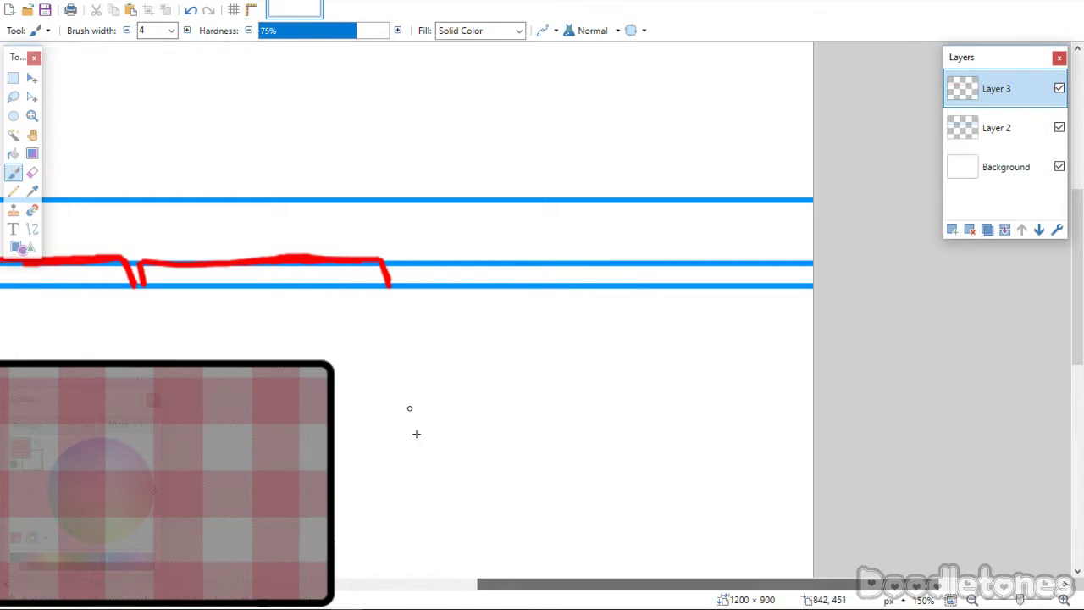
mouse_move(399, 263)
left_mouse_down()
mouse_move(685, 260)
mouse_move(703, 285)
mouse_move(701, 265)
mouse_move(815, 261)
left_mouse_up()
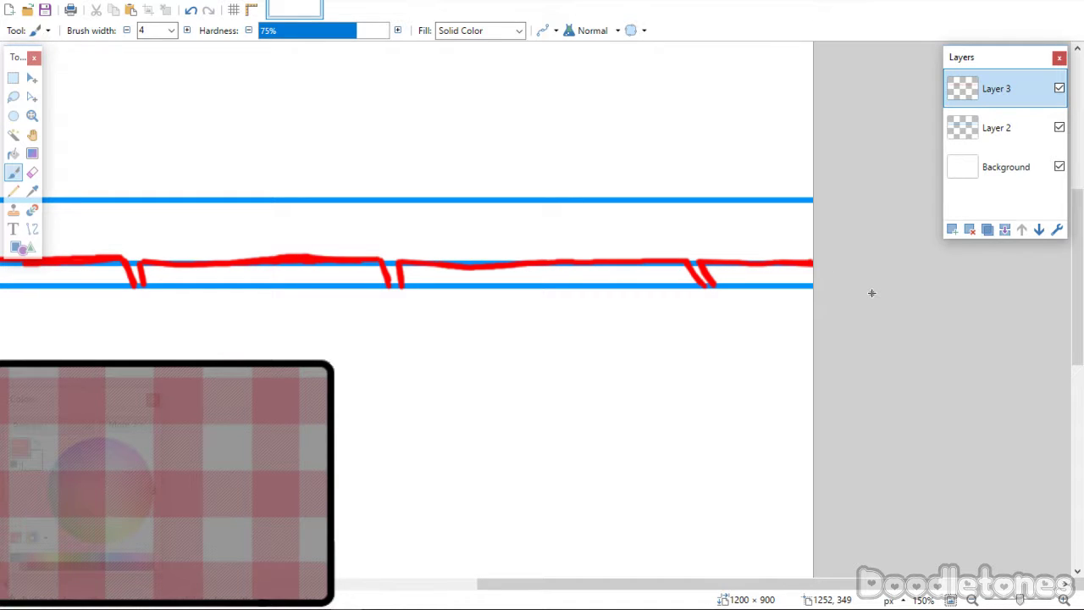
Paint the partial red slab between the canvas's left edge and the first full slab.
left_click(972, 599)
left_click(972, 600)
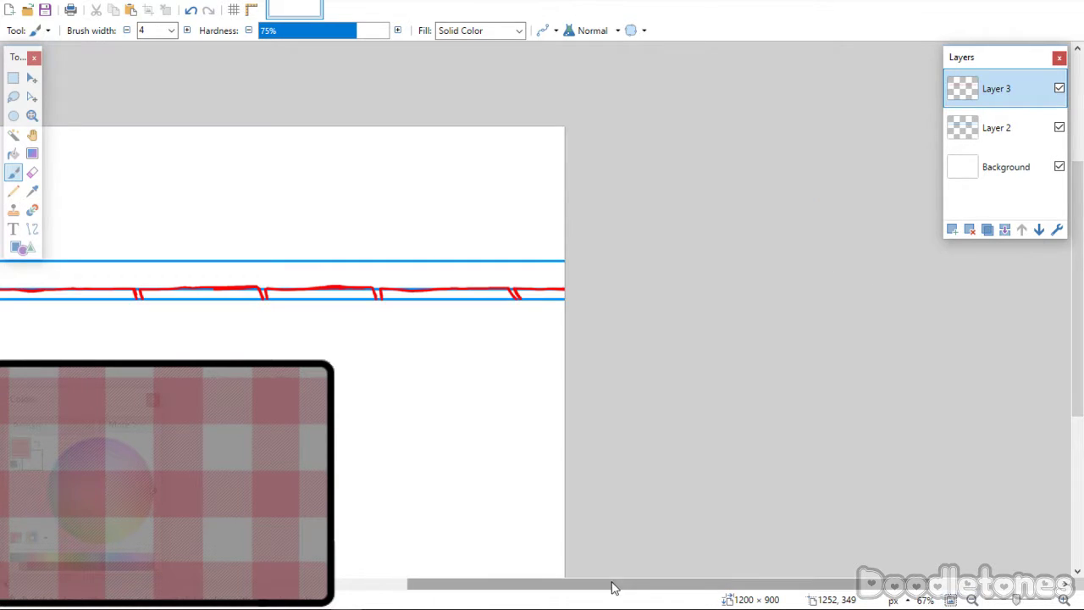
left_click_drag(612, 585, 469, 588)
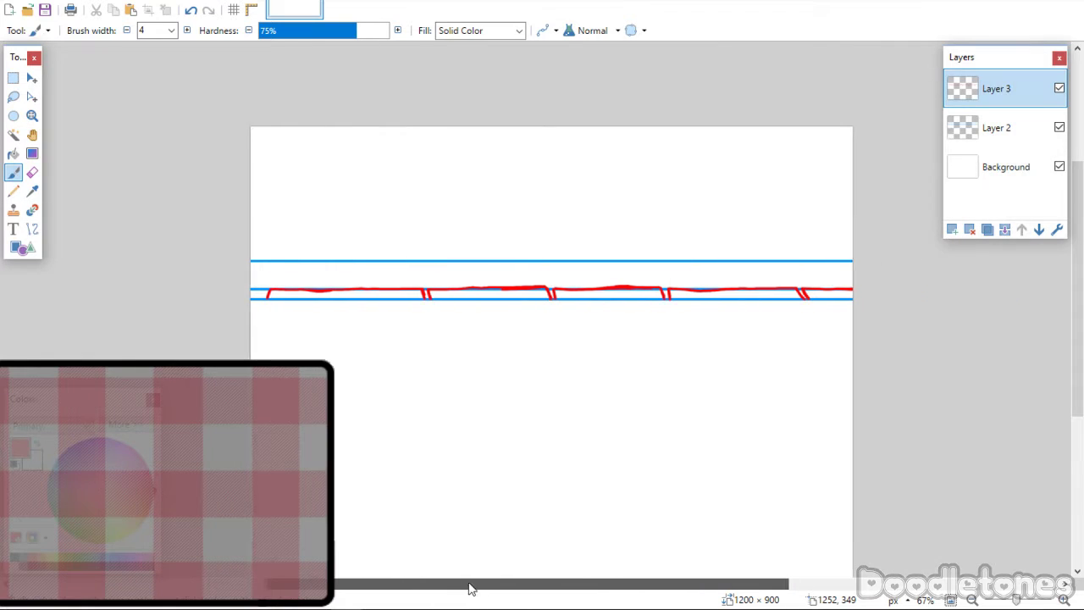
left_click(37, 115)
left_click(252, 308)
left_click(242, 312)
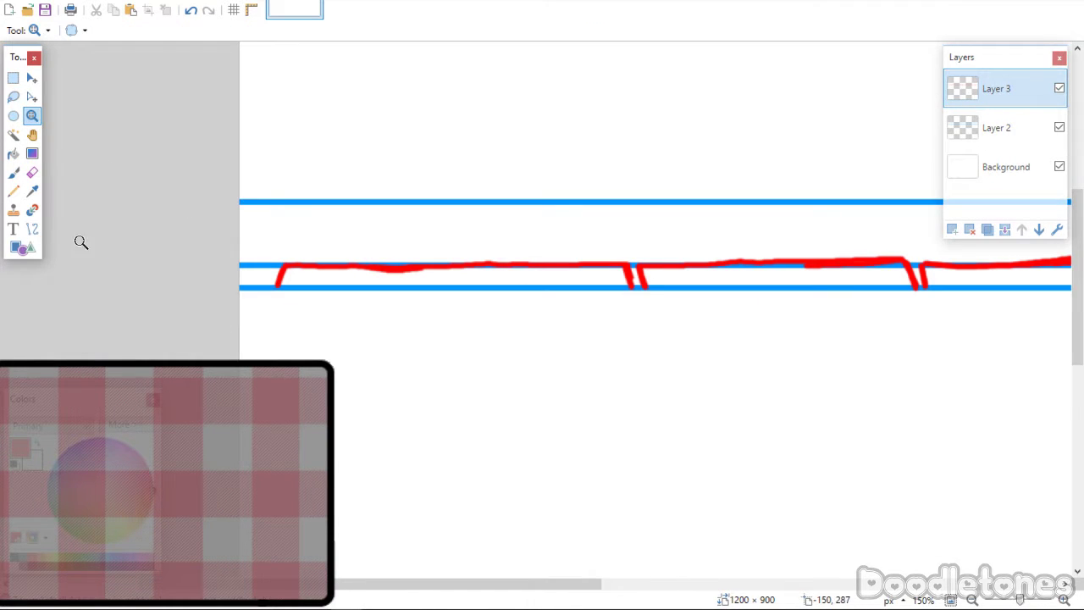
left_click(13, 173)
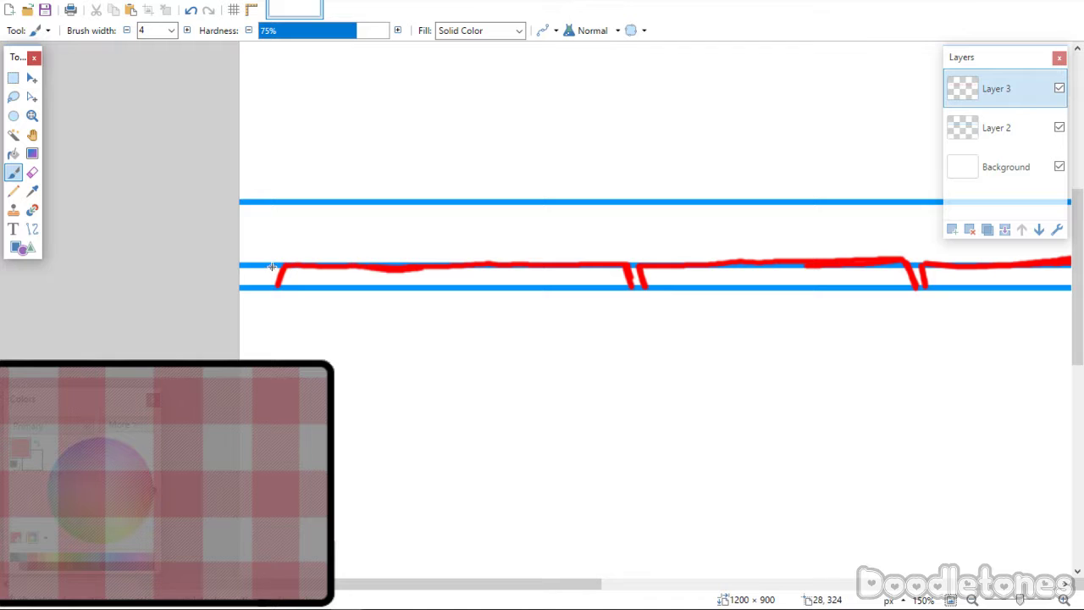
mouse_move(272, 266)
left_mouse_down()
mouse_move(264, 286)
mouse_move(228, 253)
left_mouse_up()
Paint the slabs' shared red lower edge along the lowest blue line to the canvas's right edge.
mouse_move(266, 289)
left_mouse_down()
mouse_move(266, 312)
mouse_move(248, 308)
mouse_move(294, 288)
mouse_move(929, 288)
left_mouse_up()
left_click_drag(344, 585, 605, 582)
left_click_drag(269, 288, 957, 288)
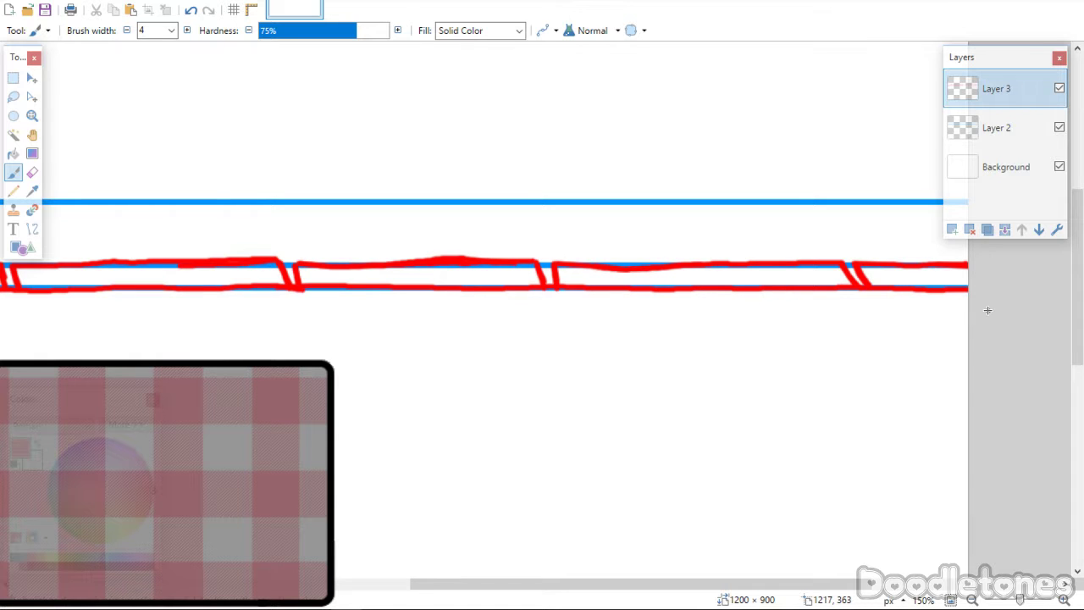
Paint front faces beneath the partial left slab and first two full slabs, and erase the overshoot at the first full slab's lower corner.
mouse_move(415, 583)
left_mouse_down()
mouse_move(429, 588)
mouse_move(200, 585)
left_mouse_up()
left_click_drag(175, 268, 175, 310)
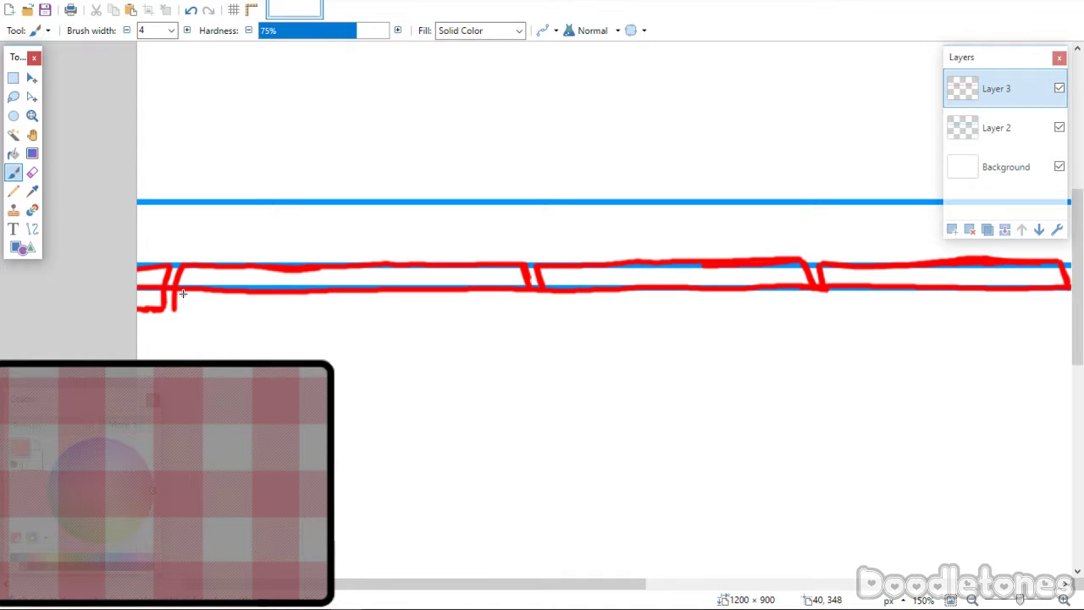
left_click_drag(526, 288, 532, 302)
mouse_move(173, 311)
left_mouse_down()
mouse_move(539, 308)
mouse_move(542, 288)
mouse_move(557, 318)
mouse_move(545, 310)
mouse_move(815, 306)
left_mouse_up()
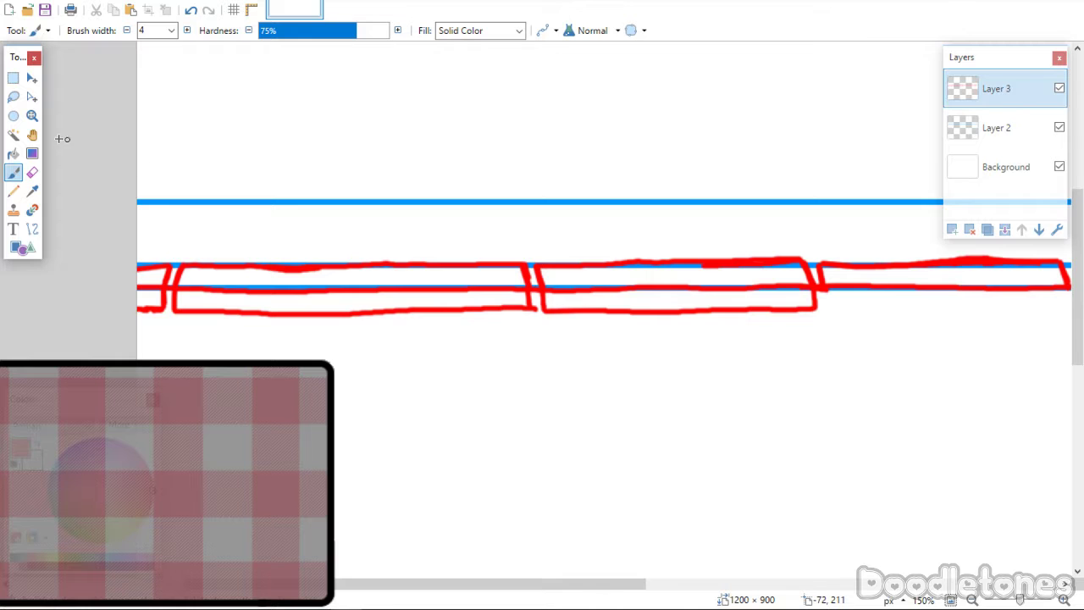
left_click(32, 172)
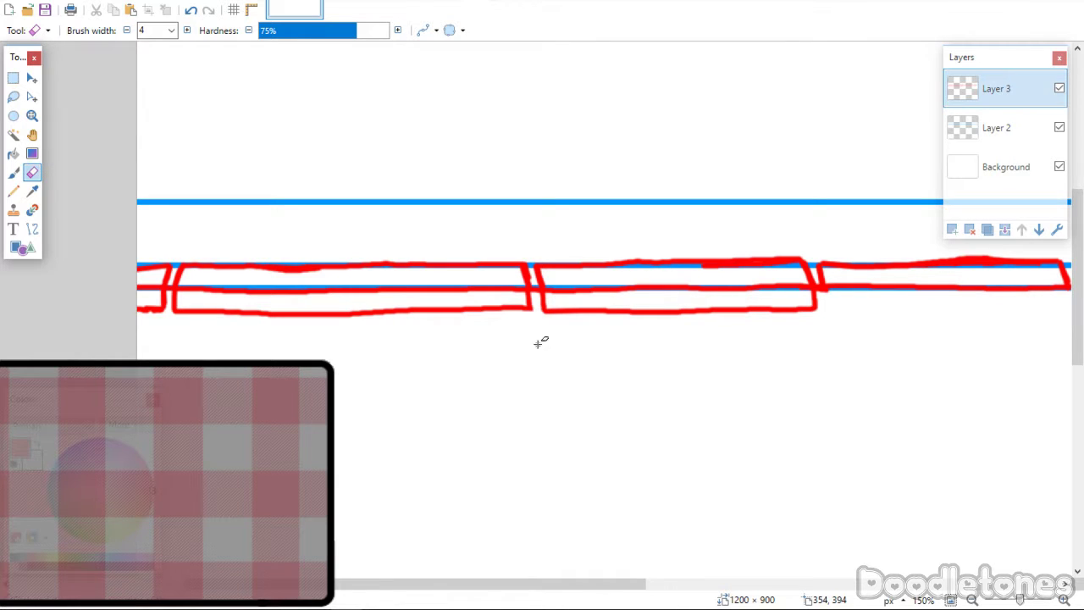
left_click(13, 172)
Paint front faces beneath the third and fourth full slabs and the partial slab at the canvas's right edge.
left_click_drag(400, 582, 622, 591)
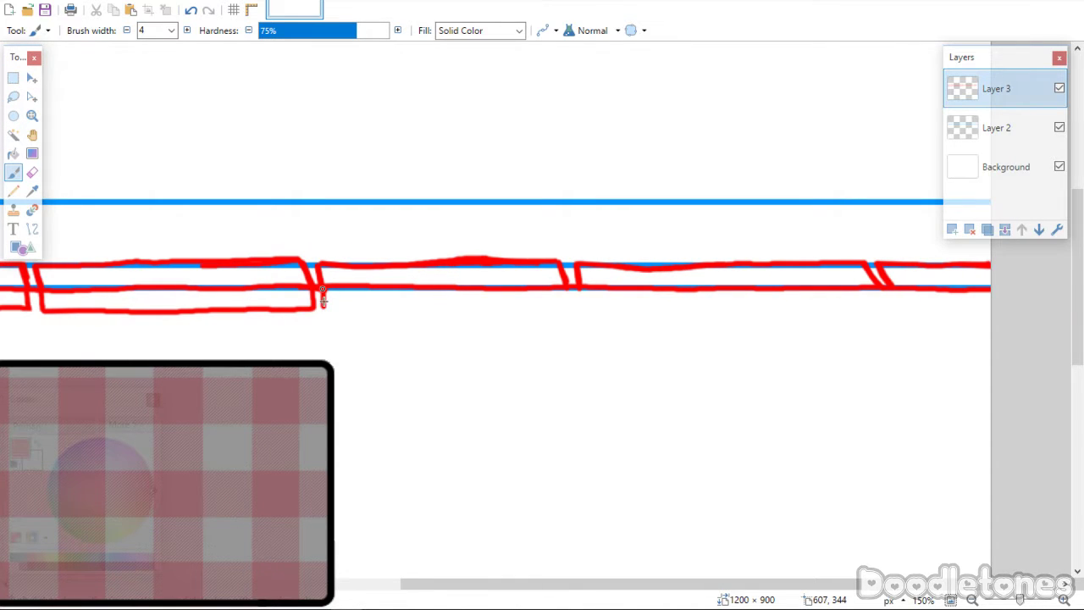
left_click_drag(322, 290, 324, 307)
left_click_drag(565, 284, 568, 304)
left_click_drag(324, 307, 580, 310)
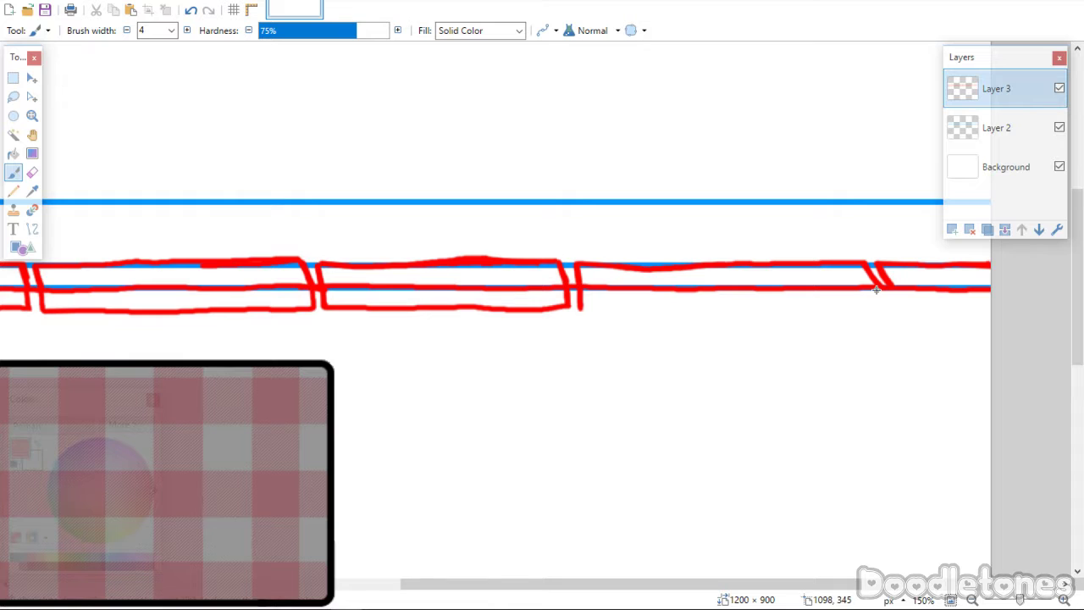
left_click_drag(877, 290, 877, 307)
left_click_drag(580, 309, 876, 310)
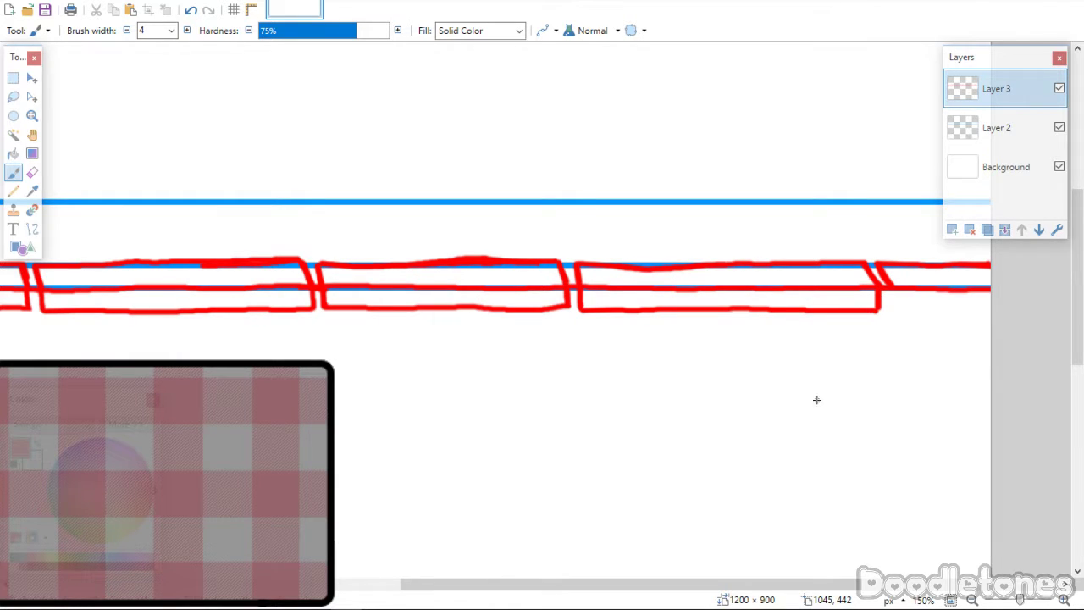
left_click_drag(431, 586, 617, 585)
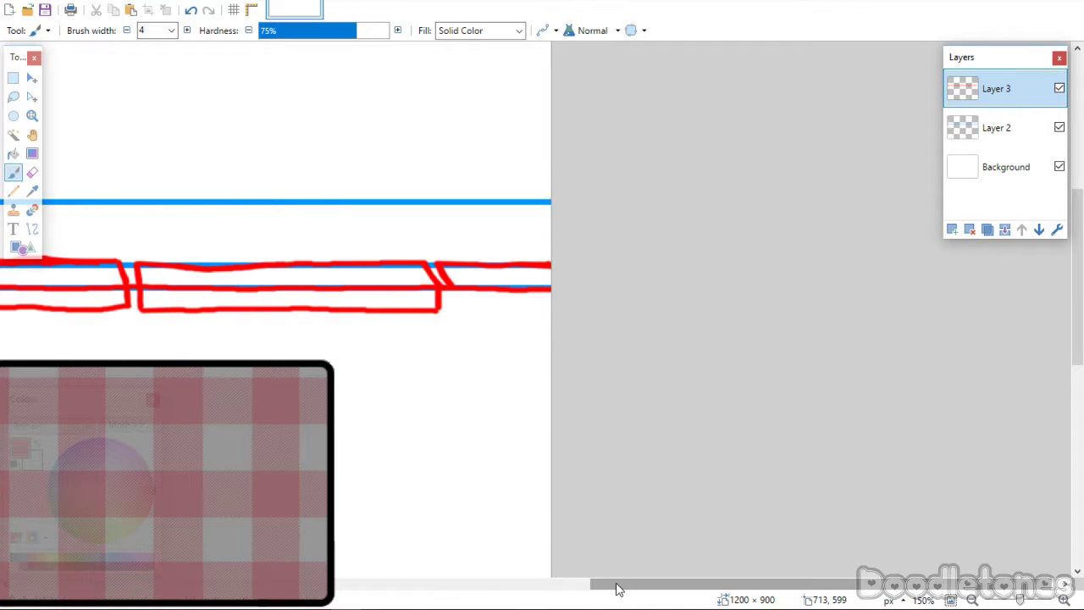
mouse_move(451, 291)
left_mouse_down()
mouse_move(553, 305)
mouse_move(509, 310)
mouse_move(541, 311)
left_mouse_up()
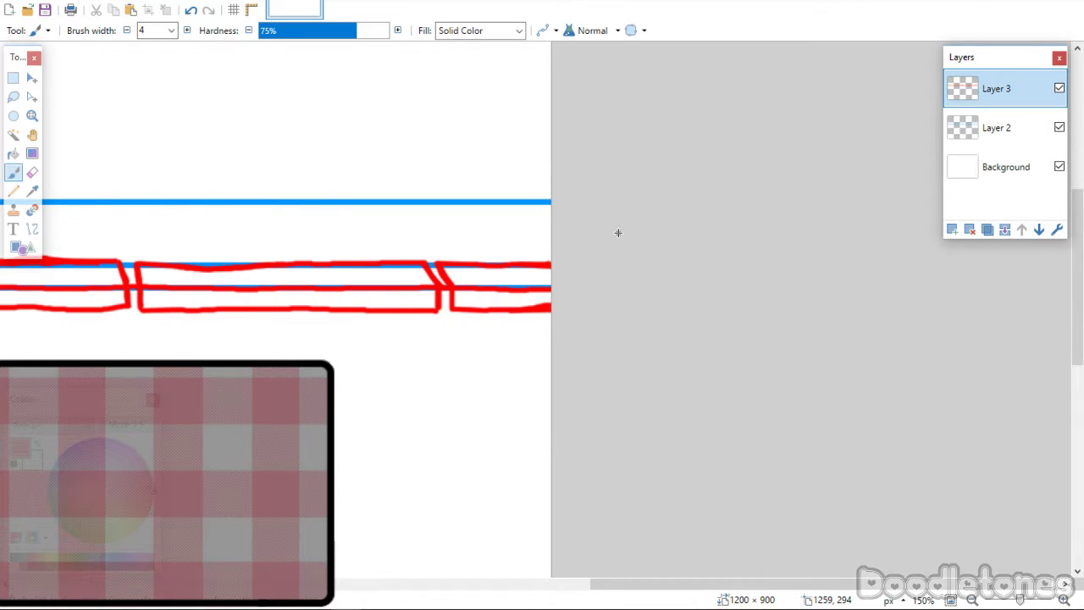
Erase the red line crossing the gap between the fourth full slab and the partial slab at the canvas's right edge.
scroll(750, 552, "down", 2)
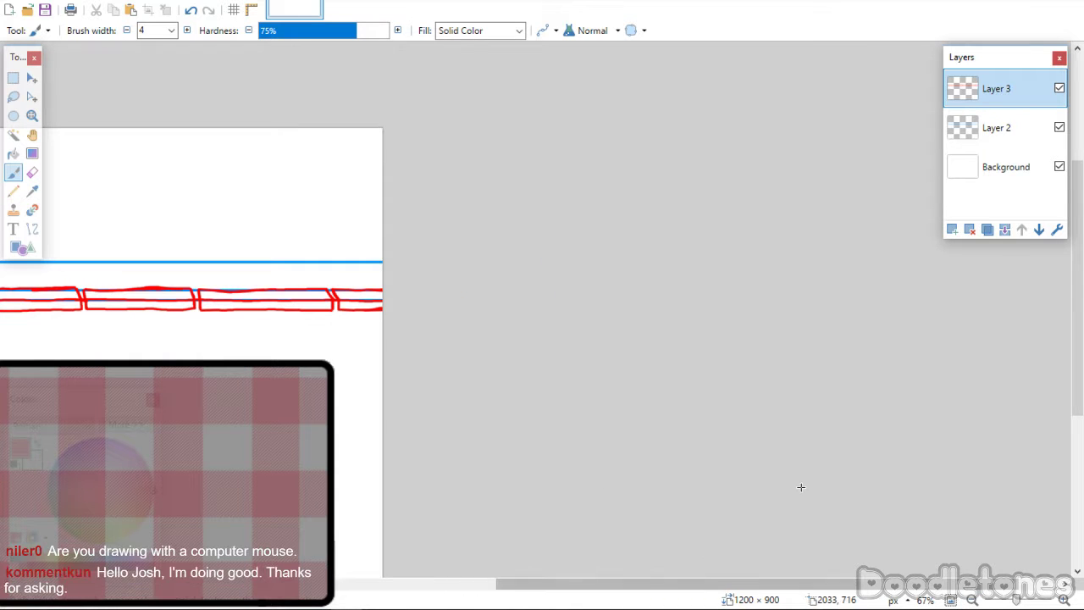
scroll(209, 334, "up", 2)
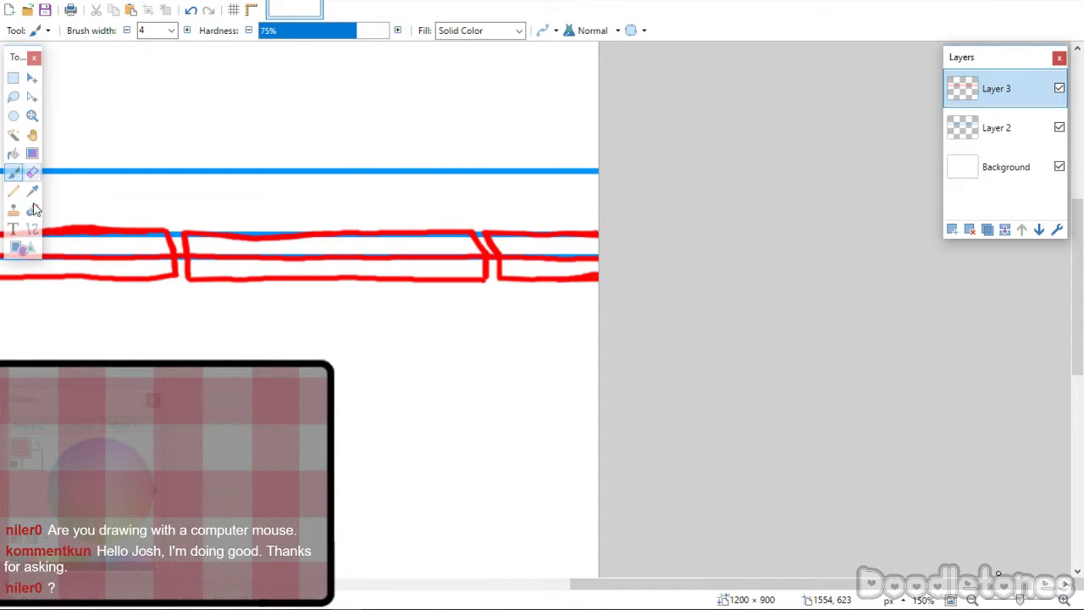
left_click(31, 172)
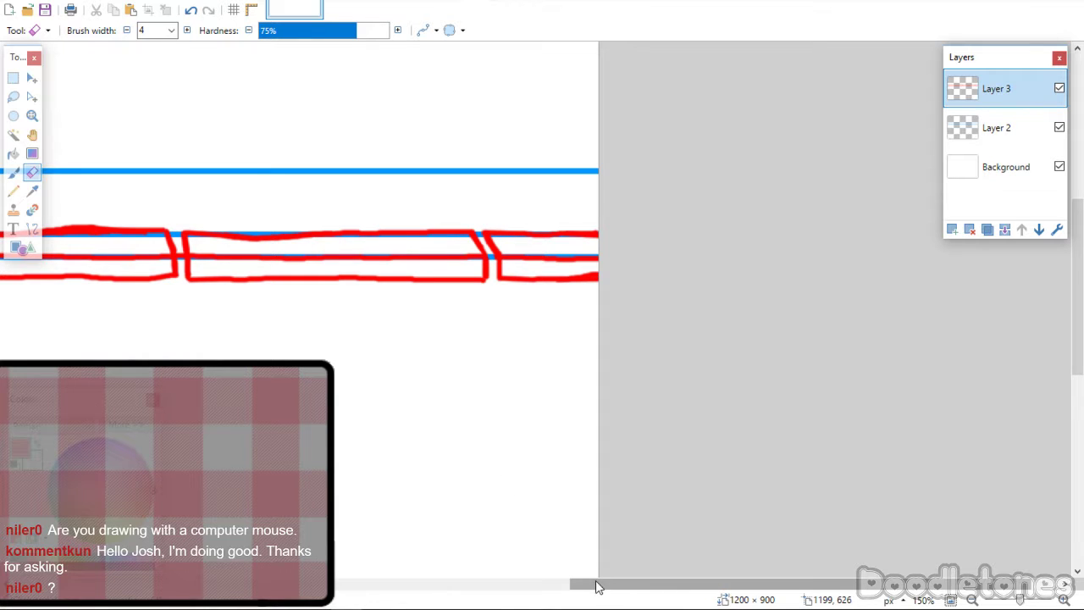
scroll(593, 567, "down", 4)
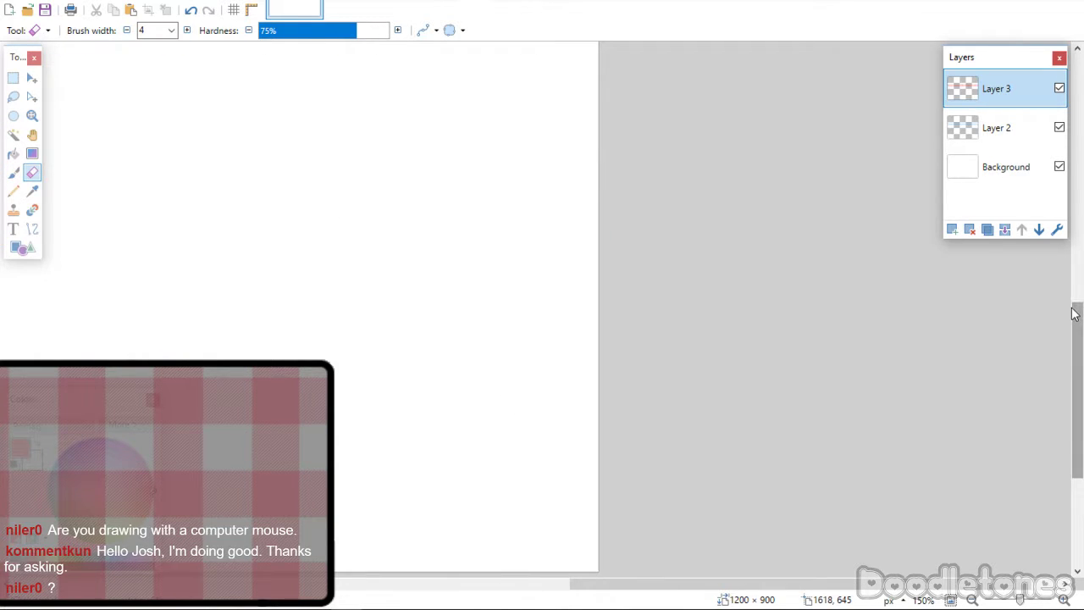
left_click_drag(1073, 313, 1062, 209)
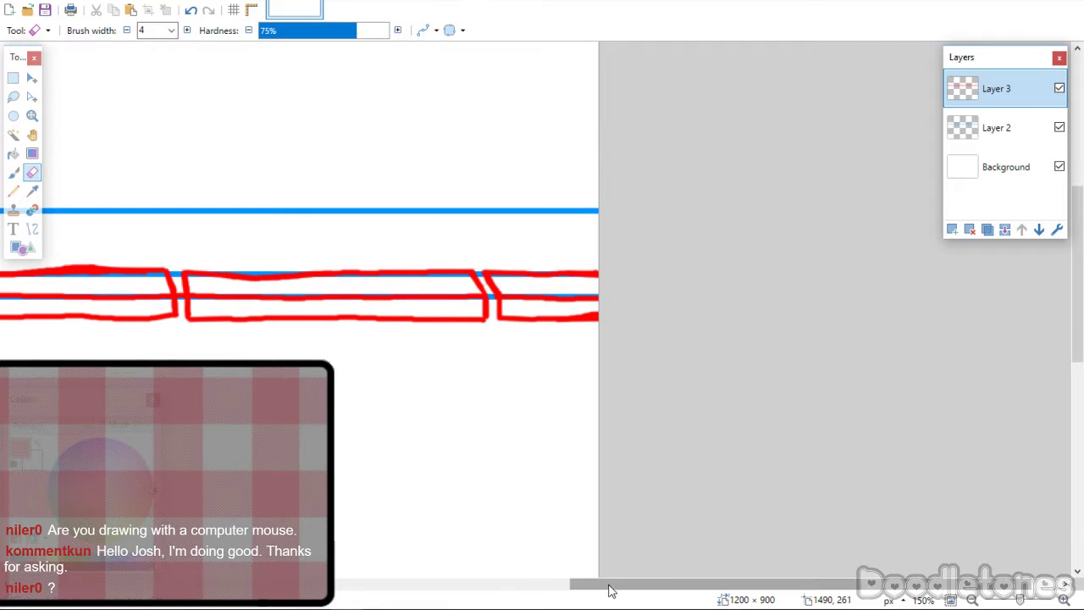
Paint short red strokes in the gaps at the first, second and third full slabs to draw their receding side edges.
left_click_drag(609, 584, 460, 584)
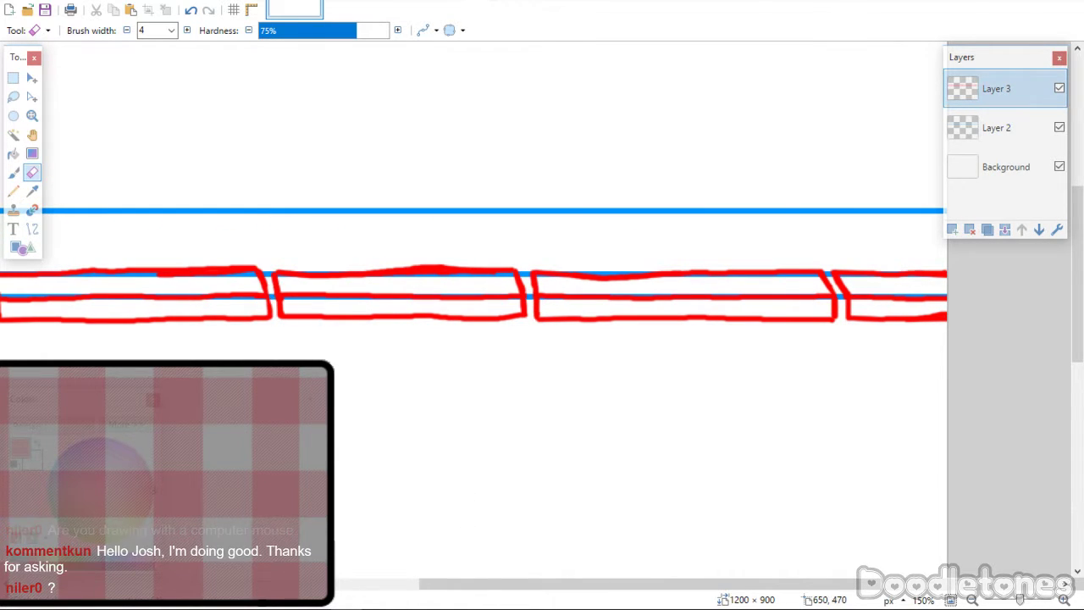
left_click_drag(465, 587, 287, 588)
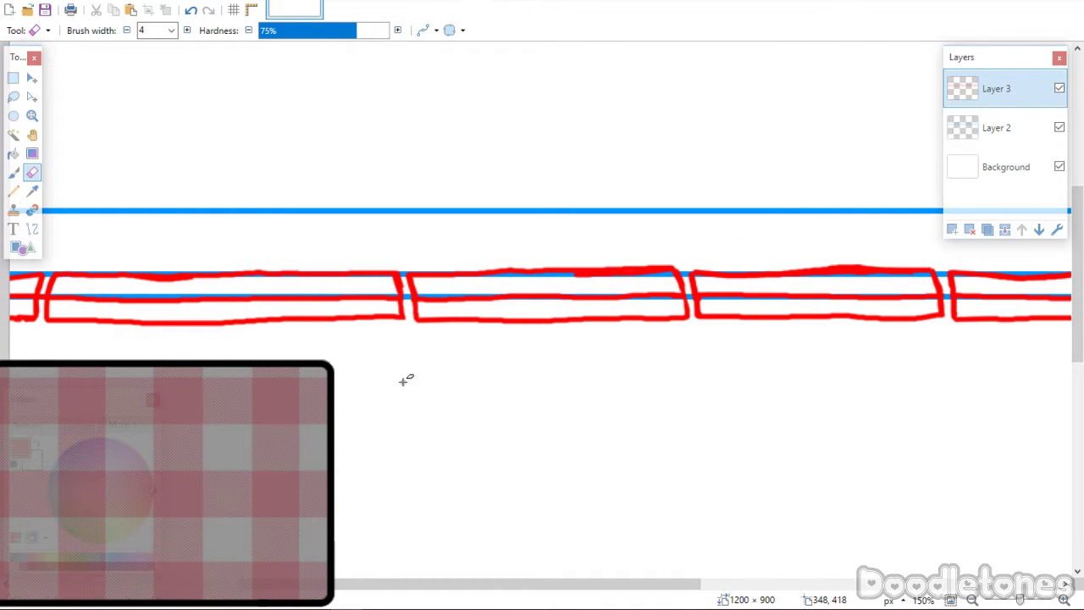
left_click_drag(363, 588, 305, 588)
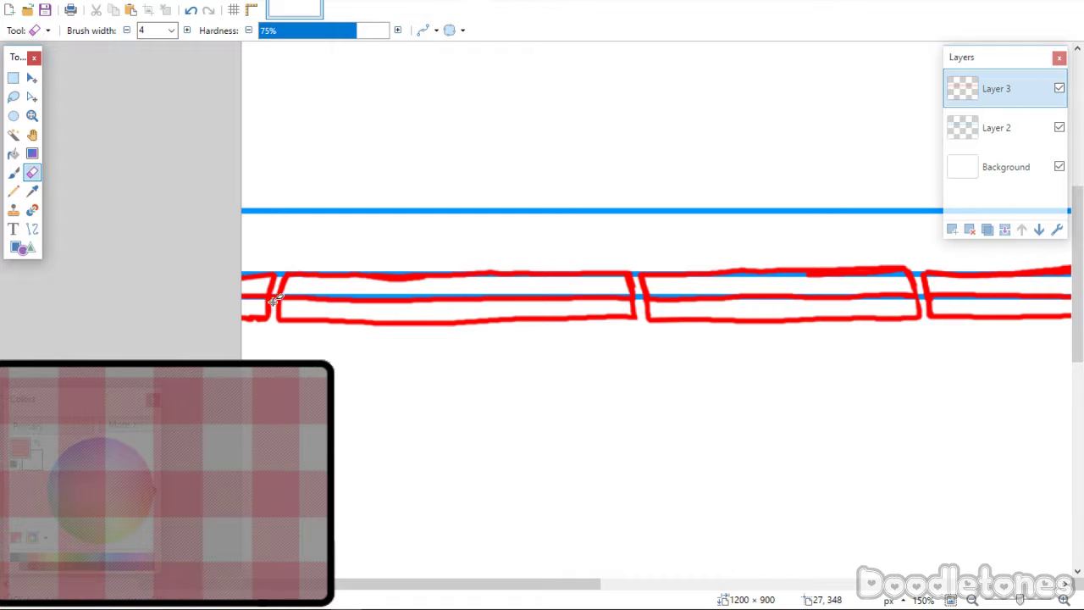
key("b")
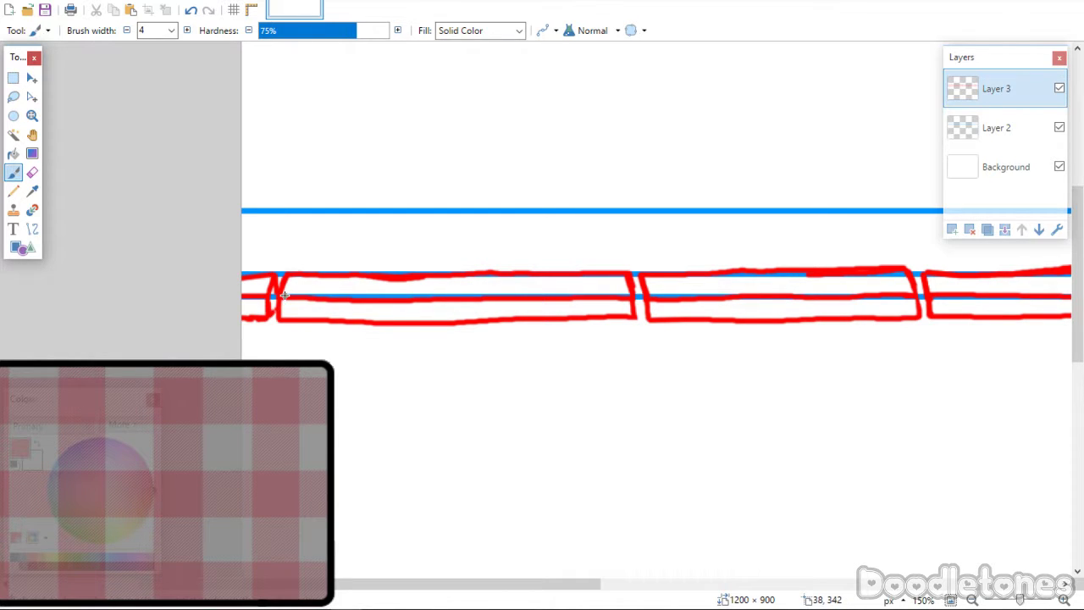
left_click_drag(644, 295, 641, 311)
left_click_drag(489, 585, 675, 598)
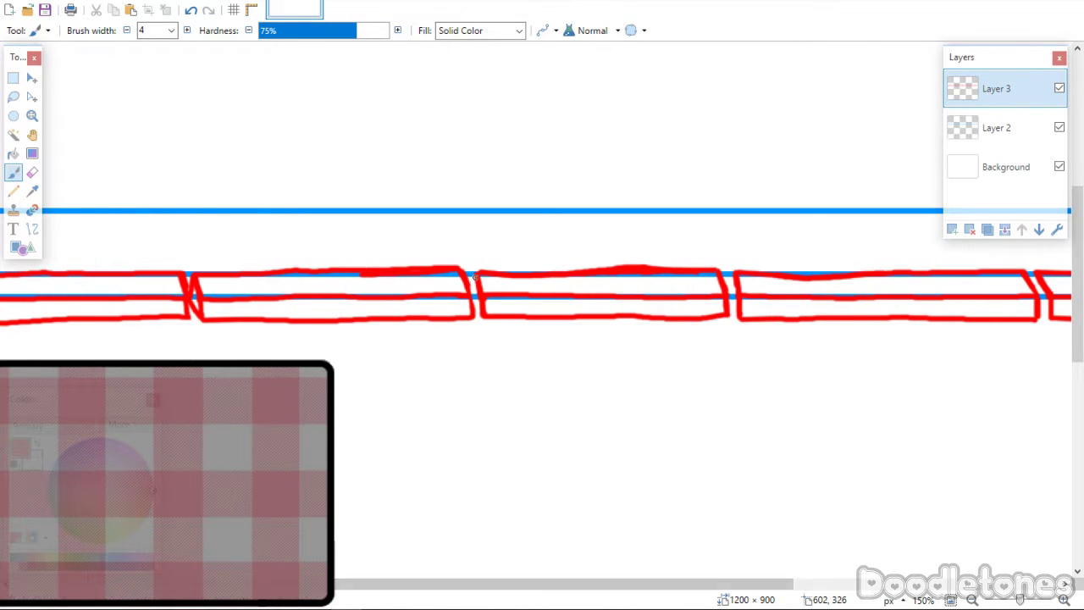
left_click_drag(471, 311, 474, 305)
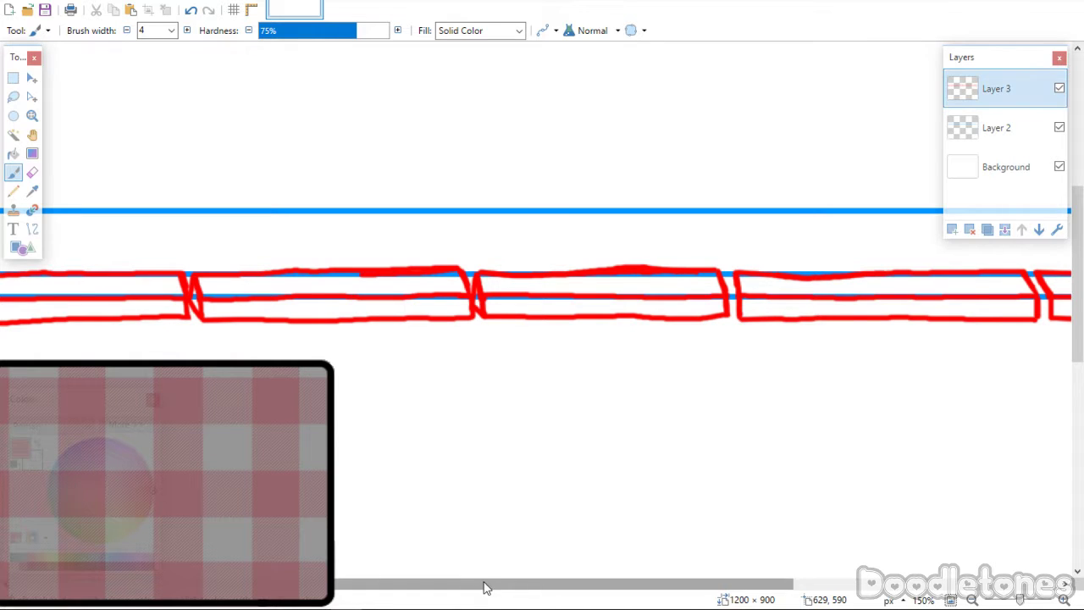
Paint matching short red strokes in the gaps on both sides of the fourth full slab.
left_click_drag(486, 588, 605, 600)
left_click_drag(408, 275, 408, 300)
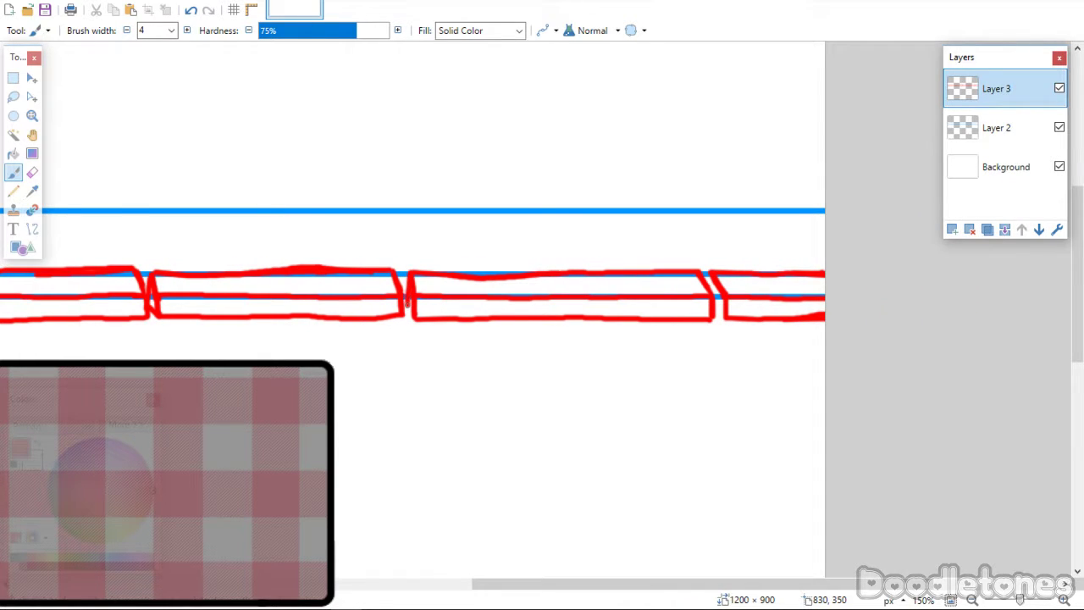
left_click_drag(561, 584, 641, 594)
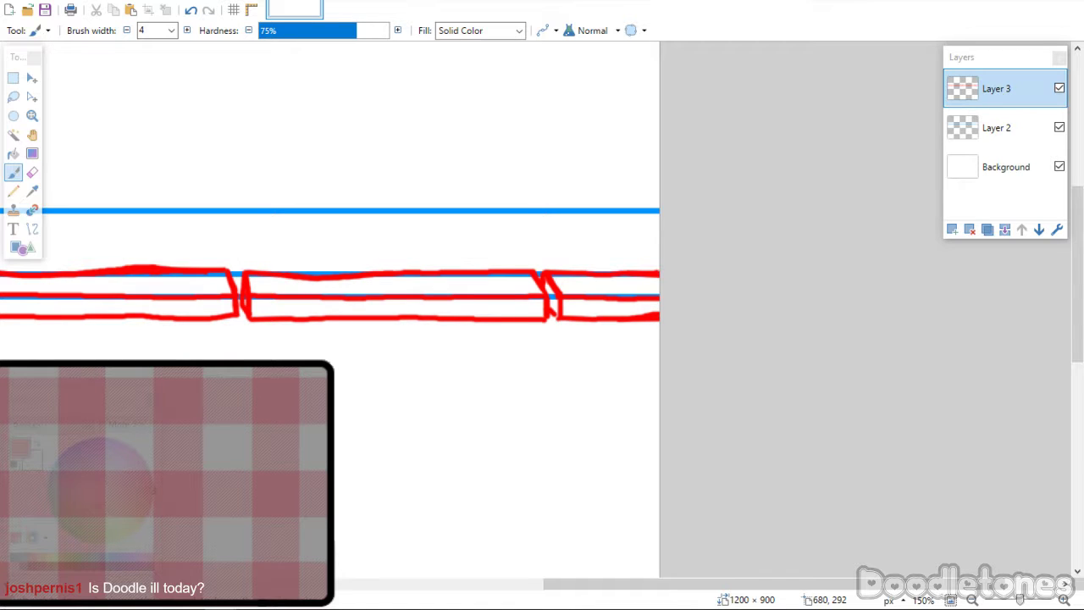
Add a new layer and move it directly below Layer 3.
left_click_drag(562, 584, 238, 584)
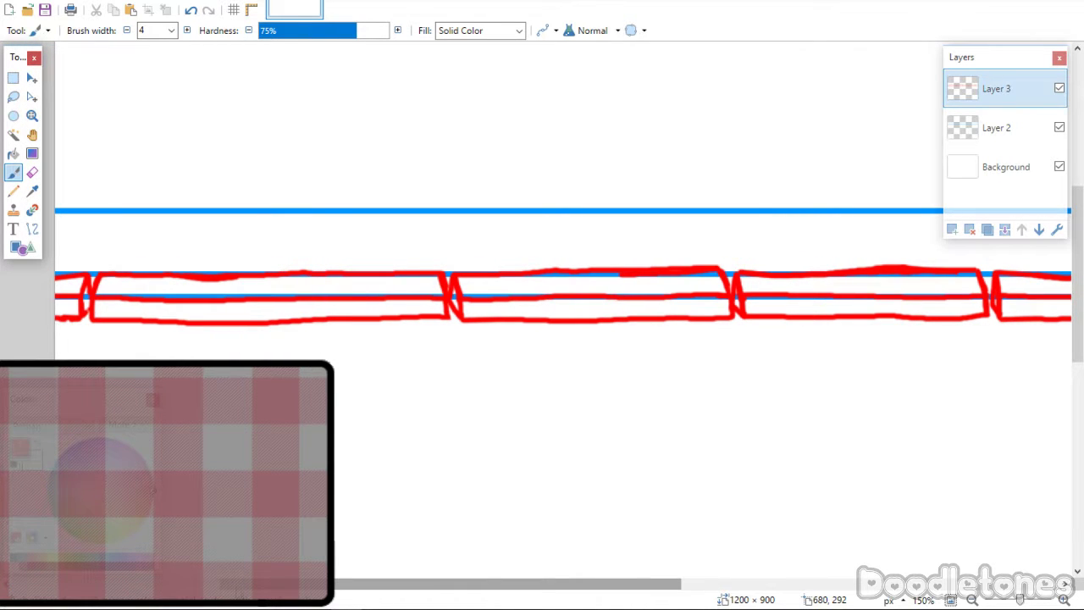
left_click(971, 599)
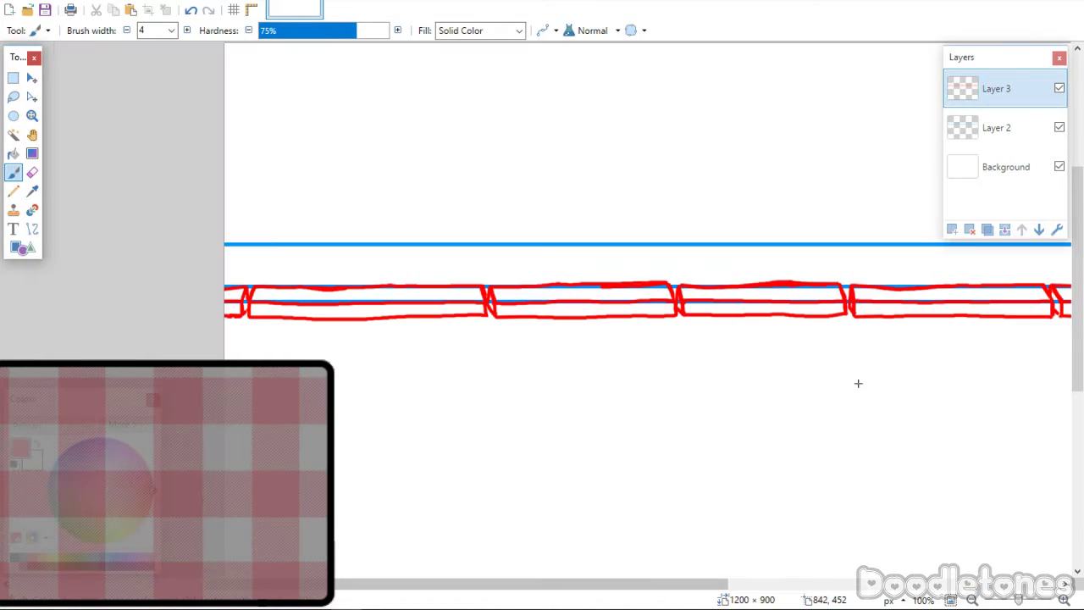
mouse_move(1081, 236)
left_mouse_down()
mouse_move(1081, 251)
mouse_move(1081, 206)
mouse_move(1081, 243)
left_mouse_up()
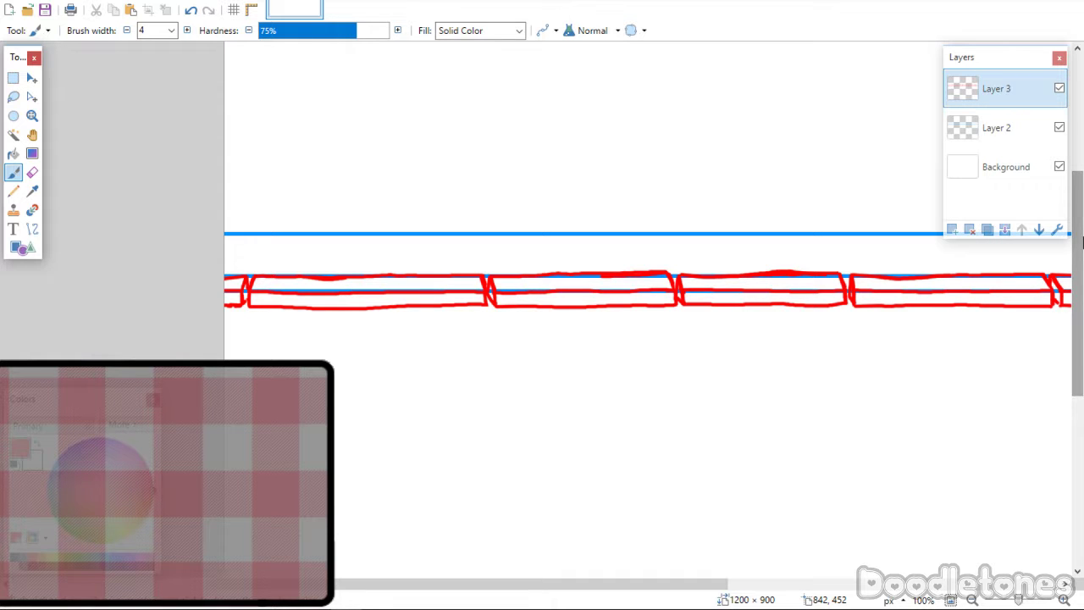
left_click_drag(1081, 243, 1077, 216)
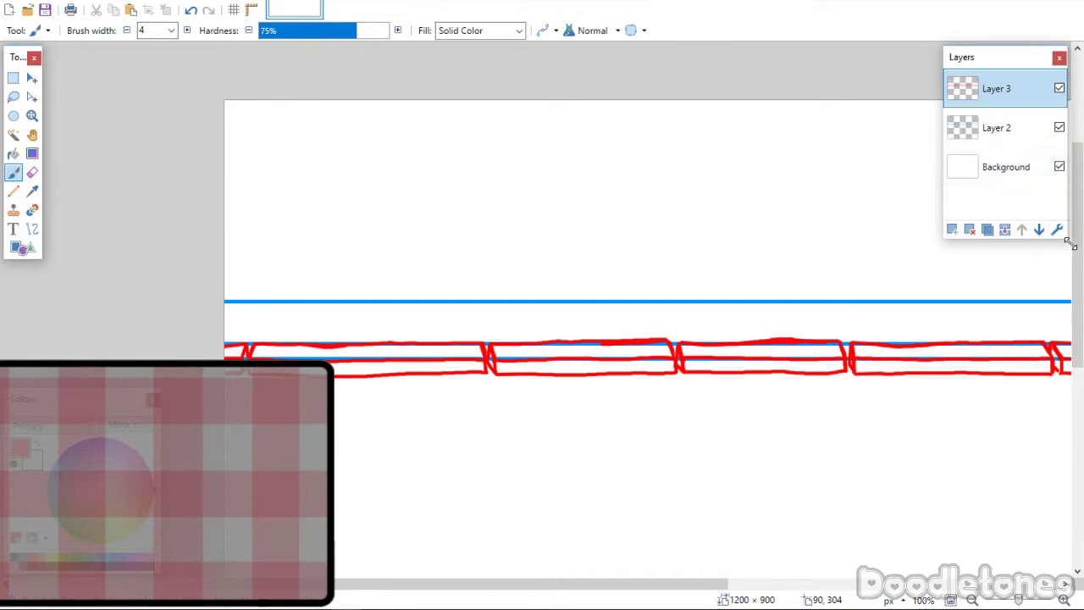
scroll(936, 245, "up", 2)
left_click(950, 230)
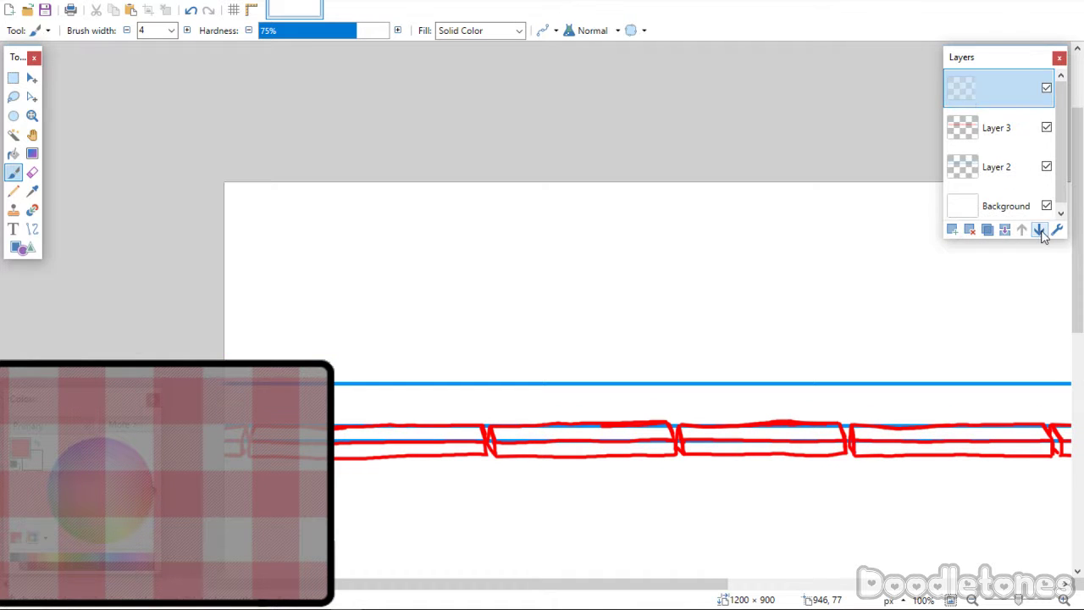
left_click(1038, 230)
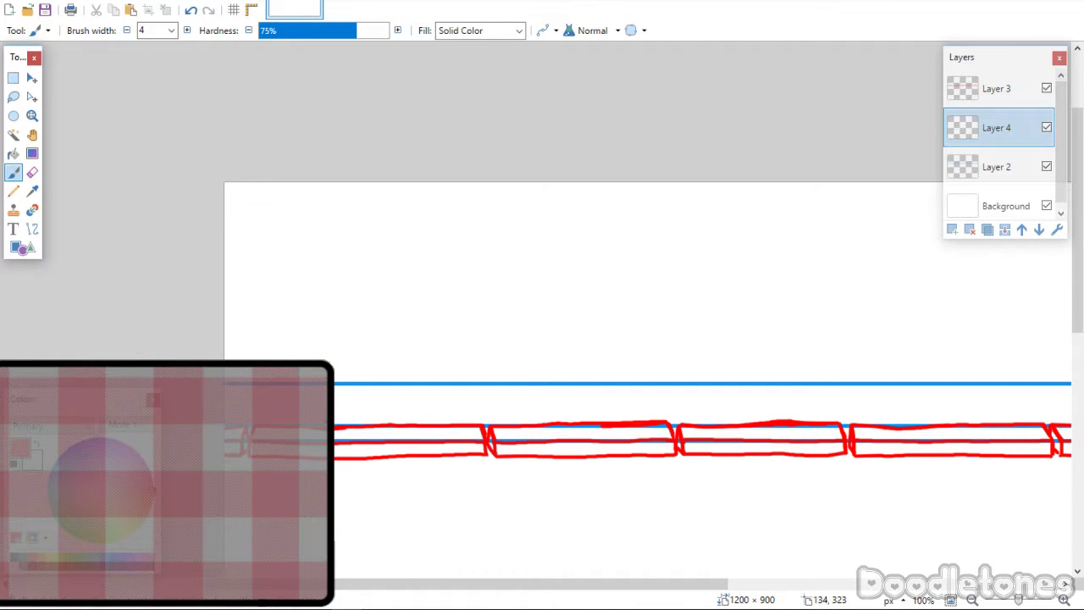
left_click_drag(335, 428, 342, 226)
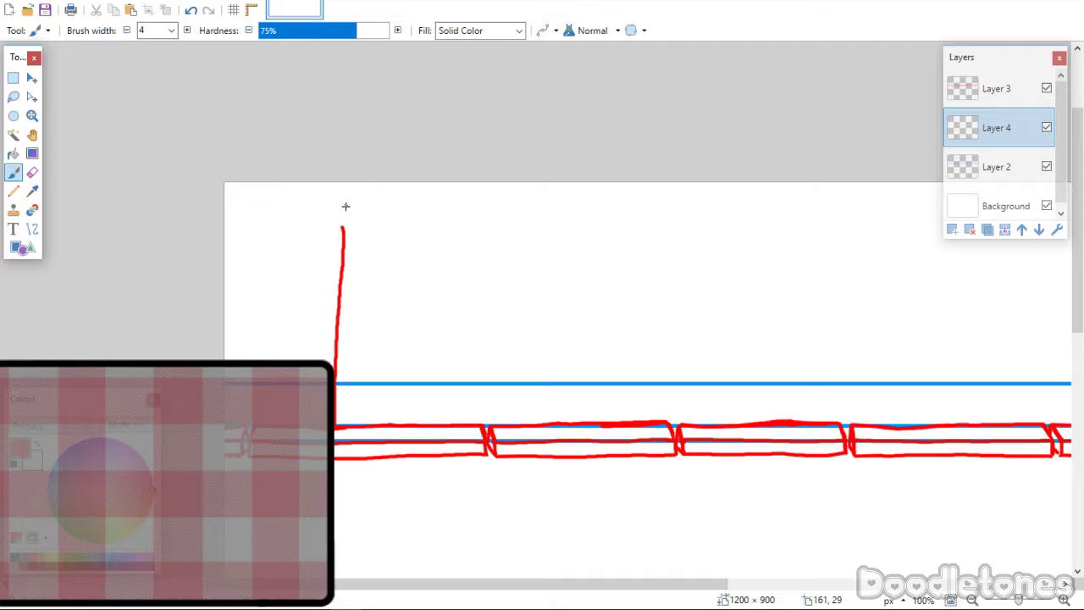
left_click_drag(343, 181, 346, 243)
key("ctrl+z")
key("ctrl+z")
left_click_drag(345, 182, 356, 317)
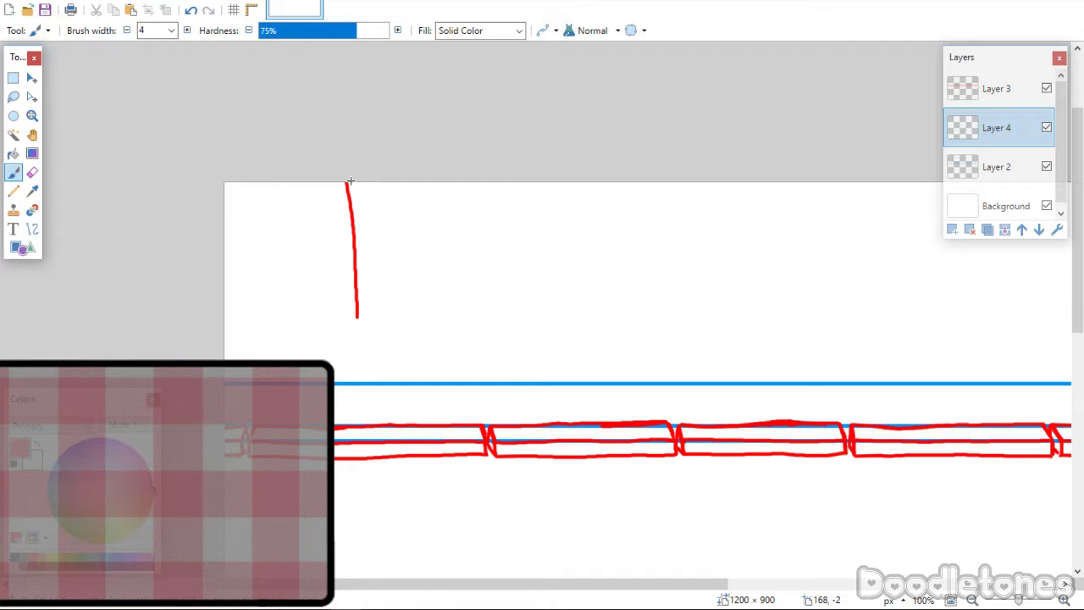
key("ctrl+z")
Paint a red near-vertical line from the canvas's top edge down to the middle of the first full slab.
left_click_drag(346, 181, 350, 325)
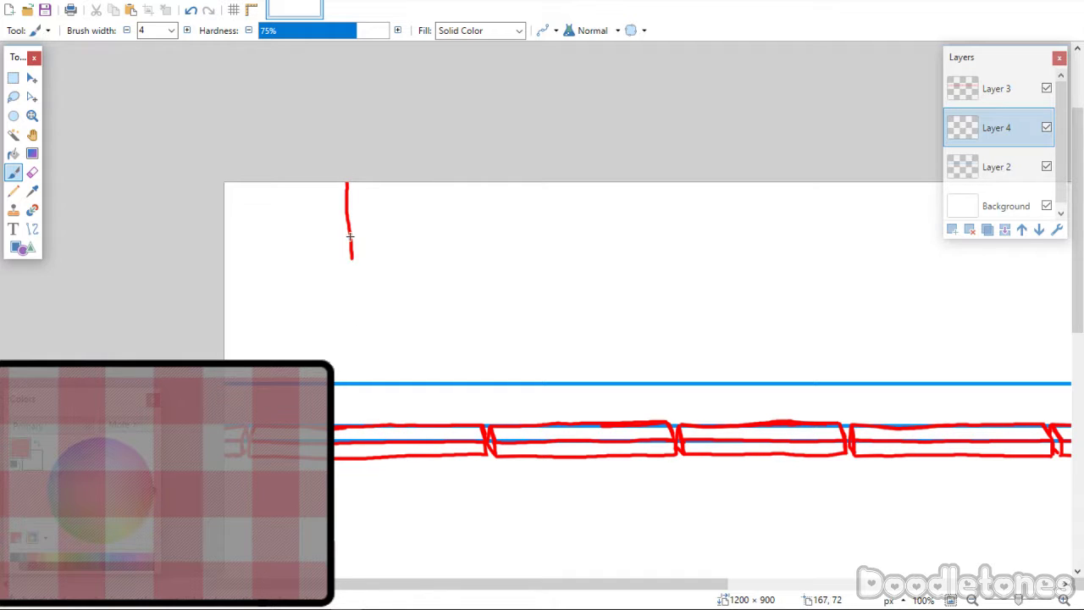
left_click_drag(349, 237, 365, 423)
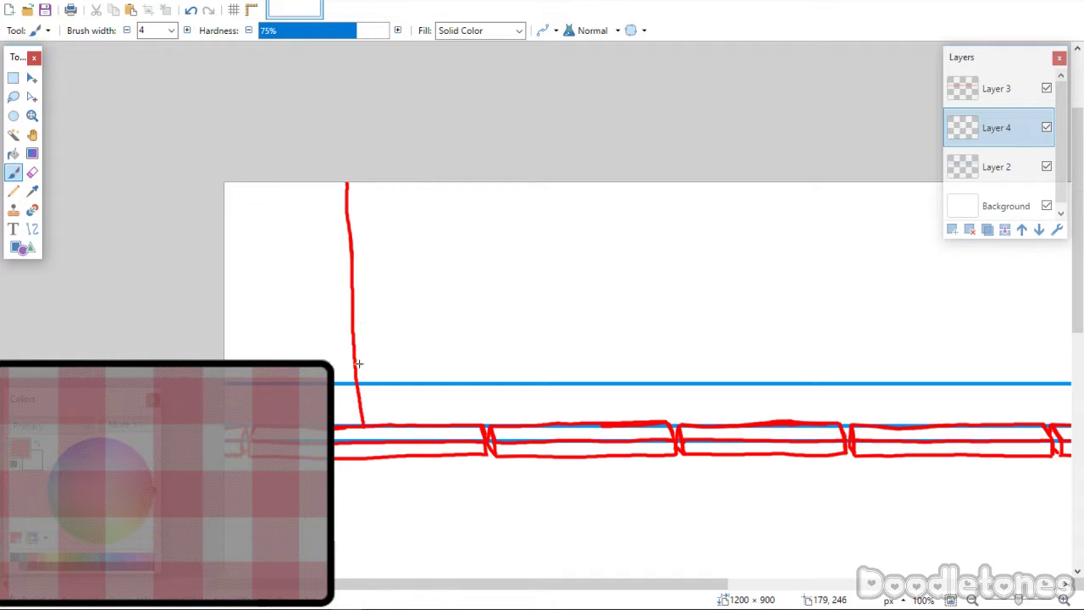
key("ctrl+z")
left_click_drag(350, 254, 353, 416)
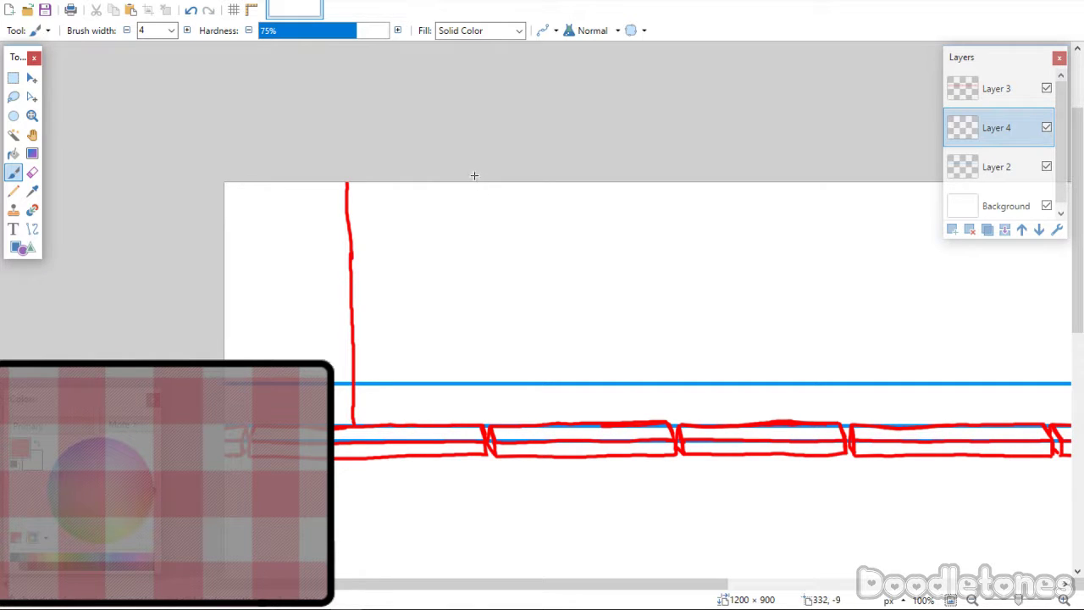
Paint three more near-vertical red lines from the canvas top to the first gap, the second full slab and the third full slab.
left_click_drag(480, 172, 488, 404)
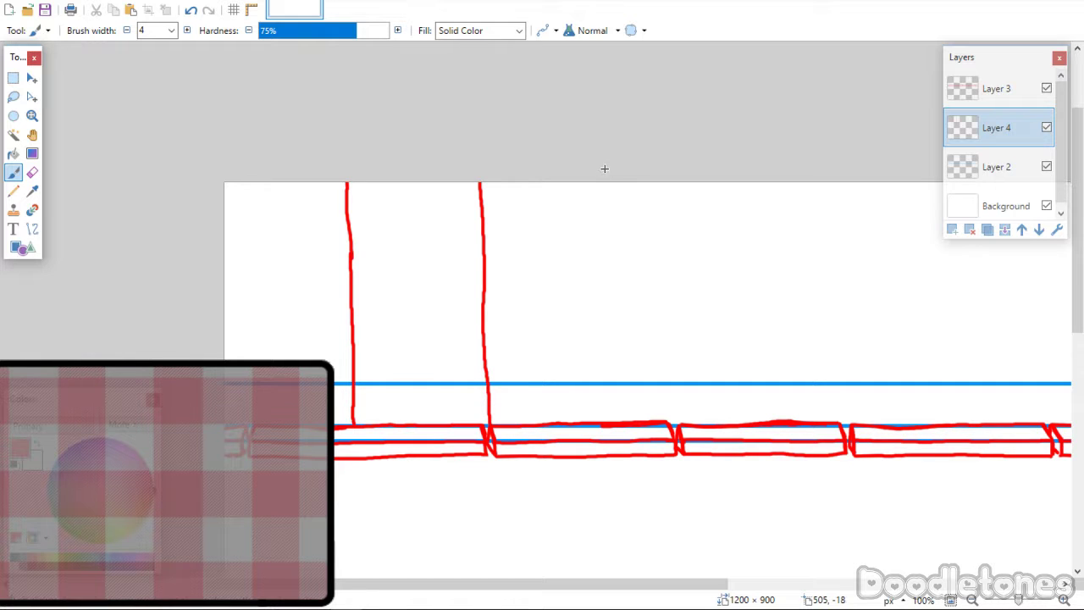
left_click_drag(604, 168, 624, 421)
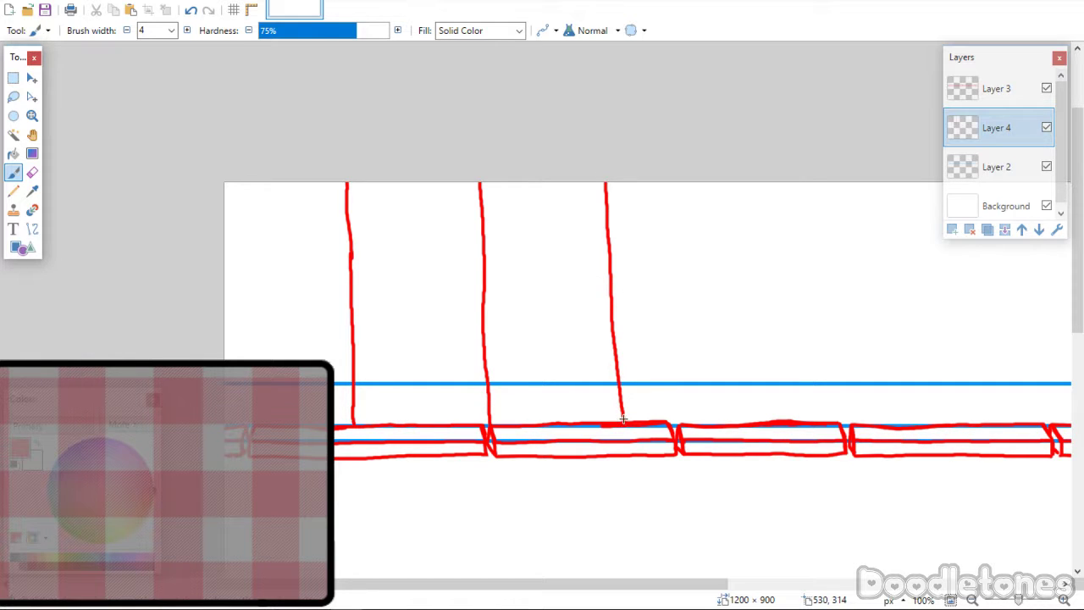
left_click_drag(717, 172, 727, 415)
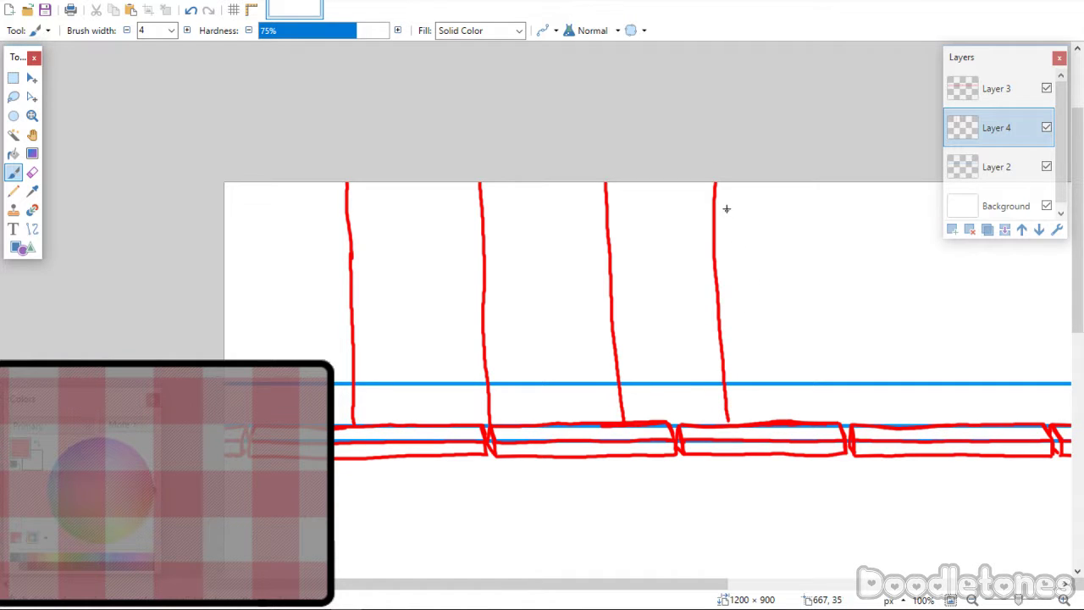
key("ctrl+z")
left_click_drag(722, 174, 751, 421)
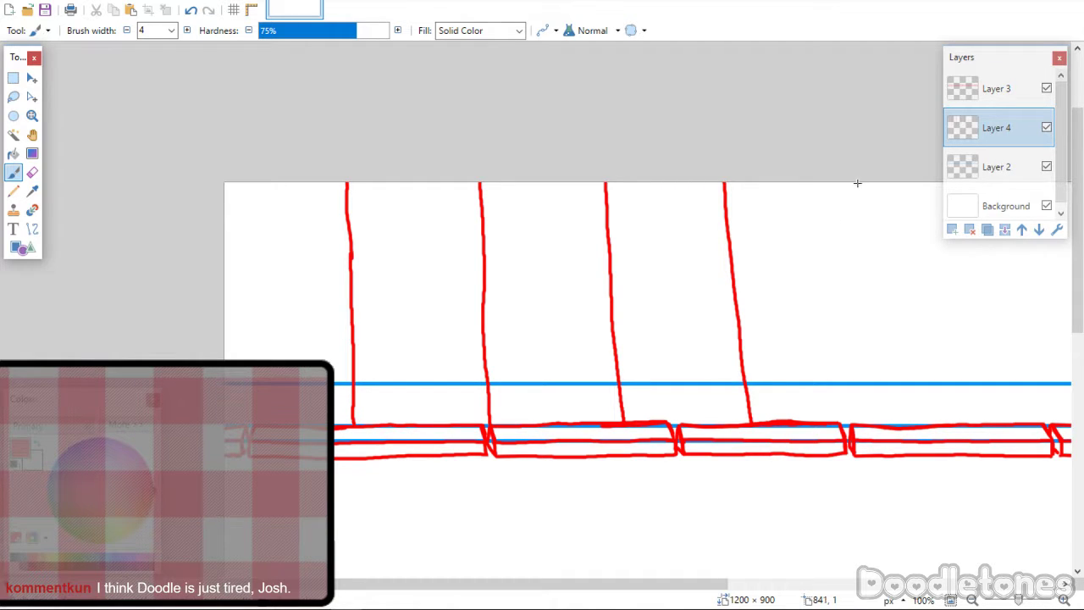
Paint a fifth red line from the canvas top, slanting down to the right toward the fourth full slab.
left_click_drag(856, 177, 859, 359)
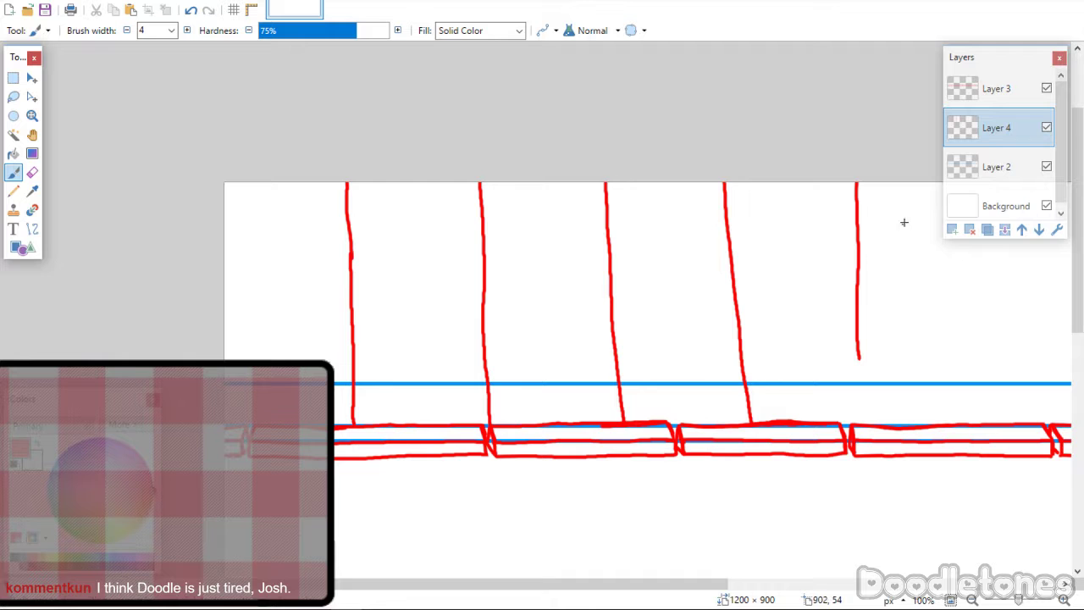
key("ctrl+z")
left_click_drag(855, 175, 889, 410)
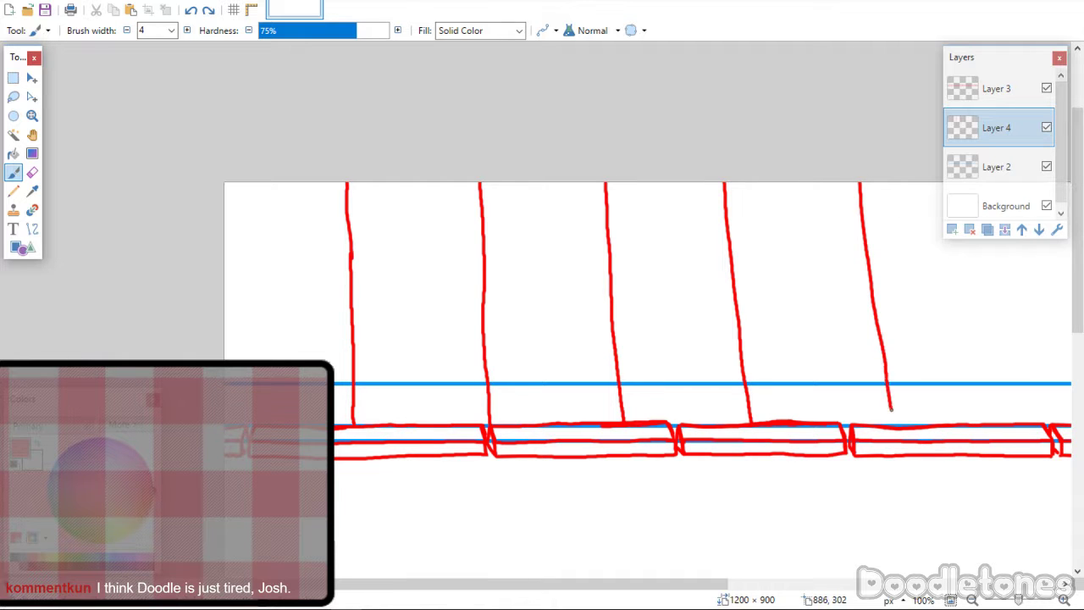
Paint a sixth red line from the canvas top, curving down to the right end of the fourth full slab.
left_click_drag(641, 584, 810, 589)
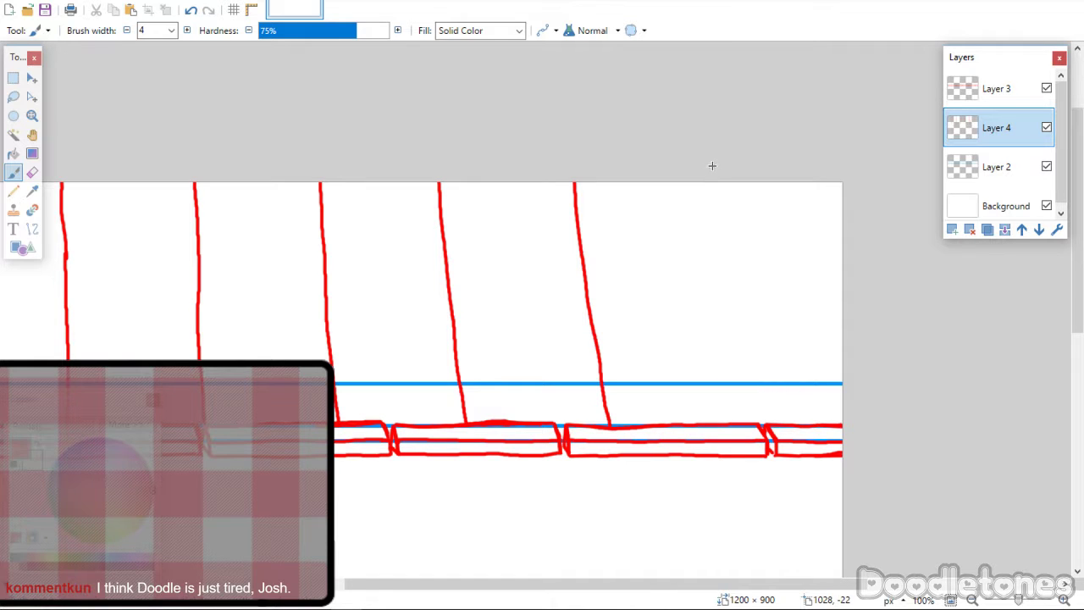
left_click_drag(717, 166, 735, 418)
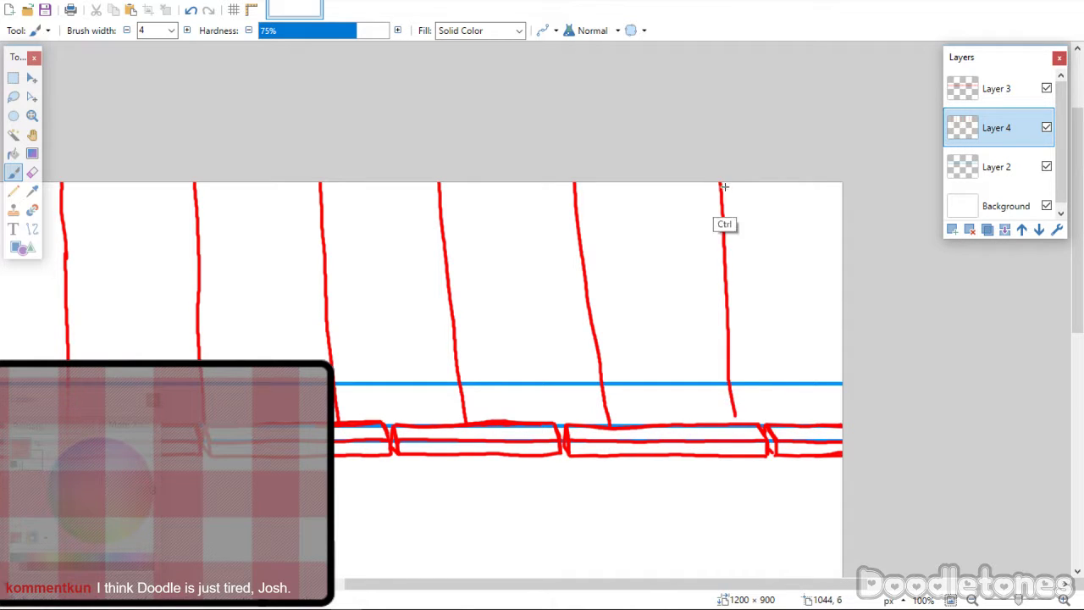
key("ctrl+z")
left_click_drag(726, 176, 756, 421)
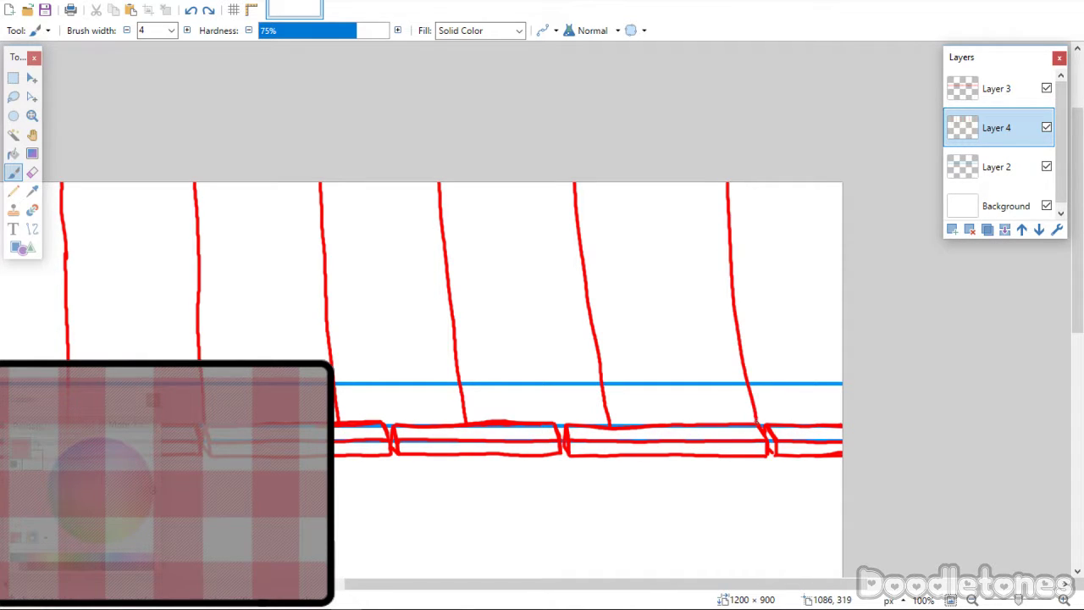
key("ctrl+z")
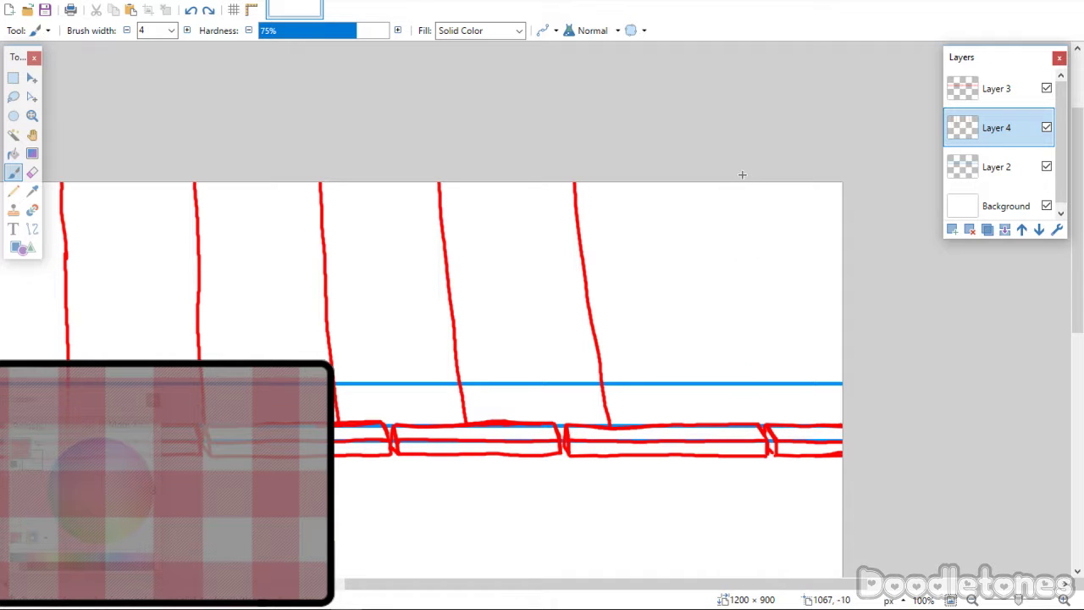
left_click_drag(741, 169, 758, 417)
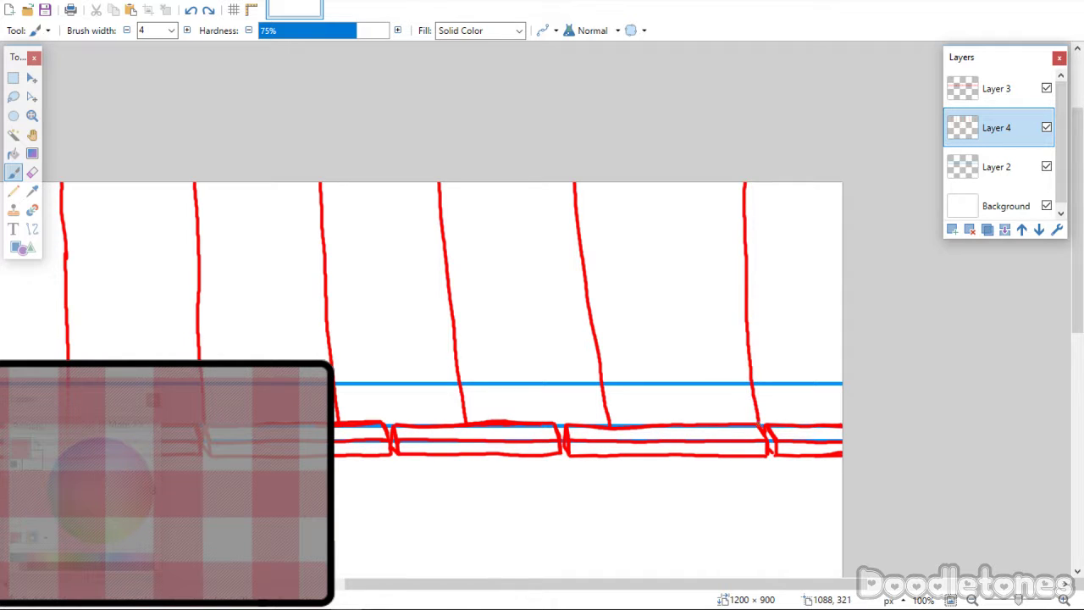
key("ctrl+z")
left_click_drag(739, 176, 756, 436)
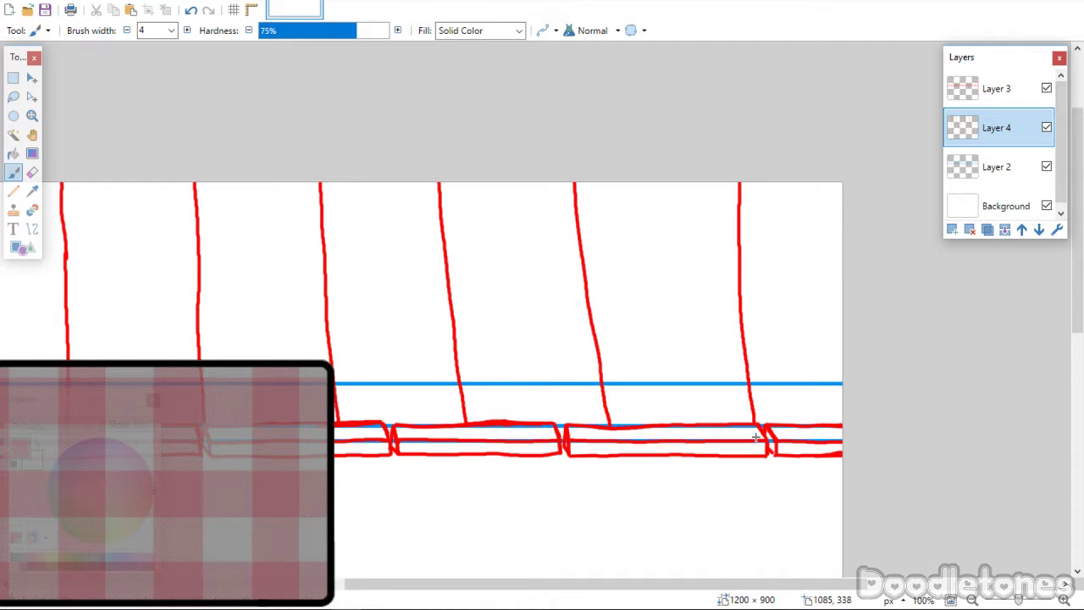
Try a red trapezoid outline extending from the canvas's left edge, below the row of slabs.
left_click_drag(624, 588, 491, 595)
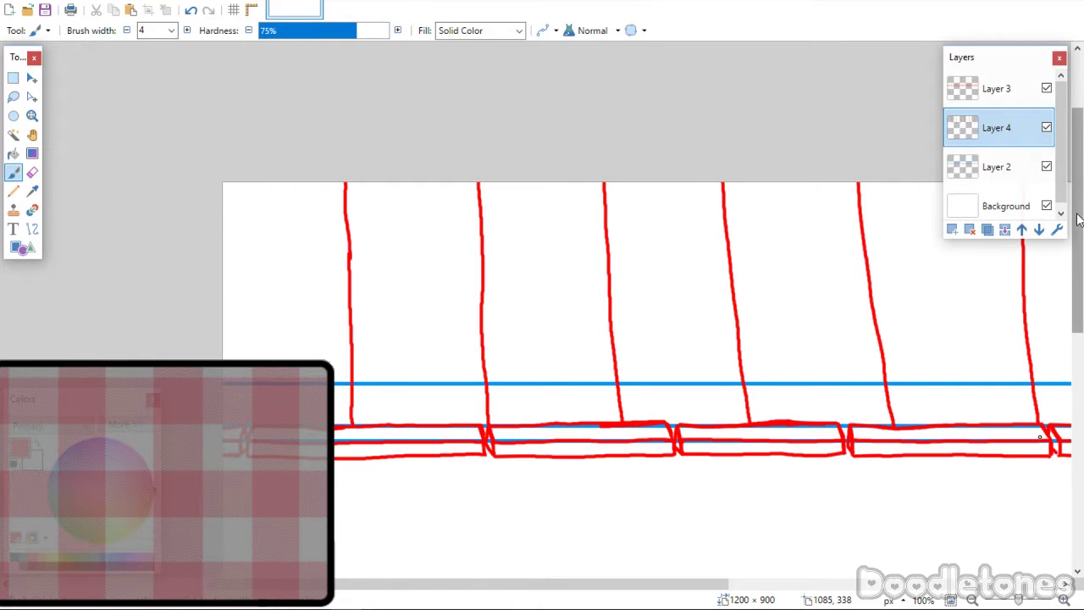
left_click_drag(1076, 219, 1065, 289)
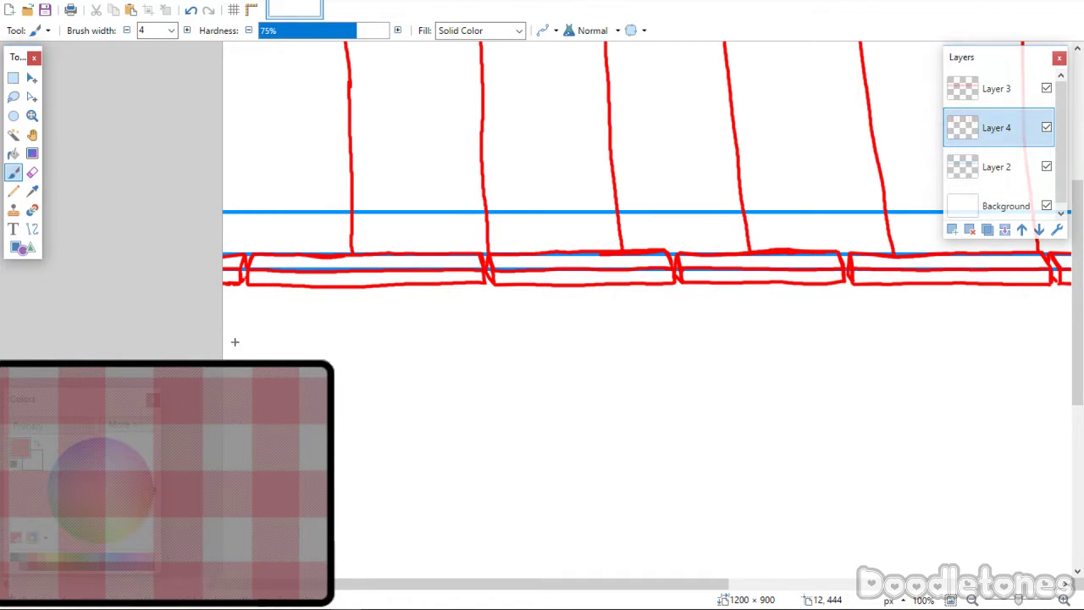
left_click_drag(215, 341, 360, 338)
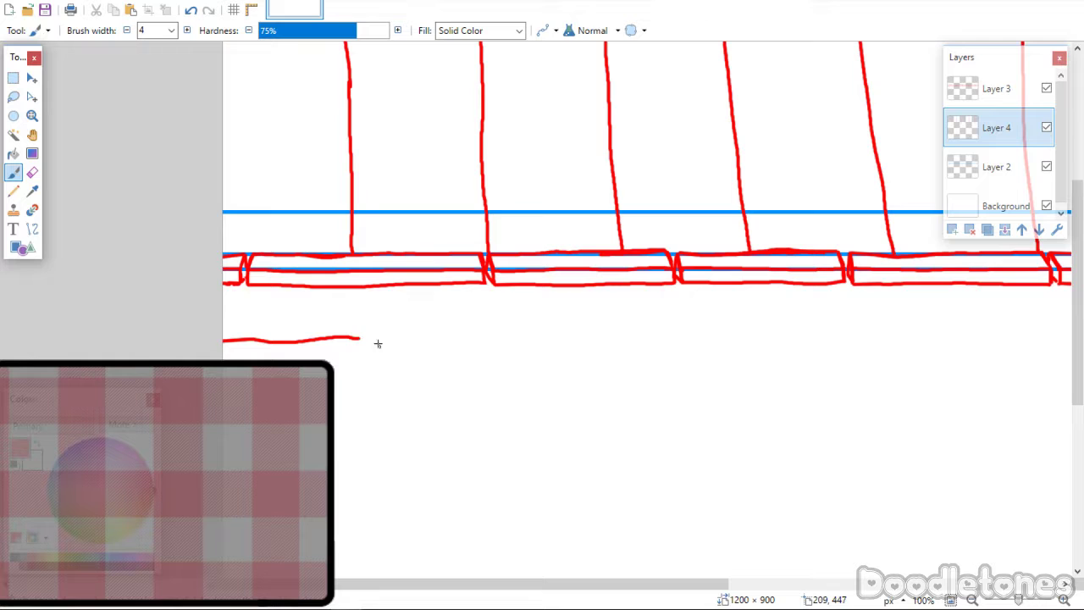
key("ctrl+z")
mouse_move(208, 350)
left_mouse_down()
mouse_move(427, 347)
mouse_move(482, 439)
left_mouse_up()
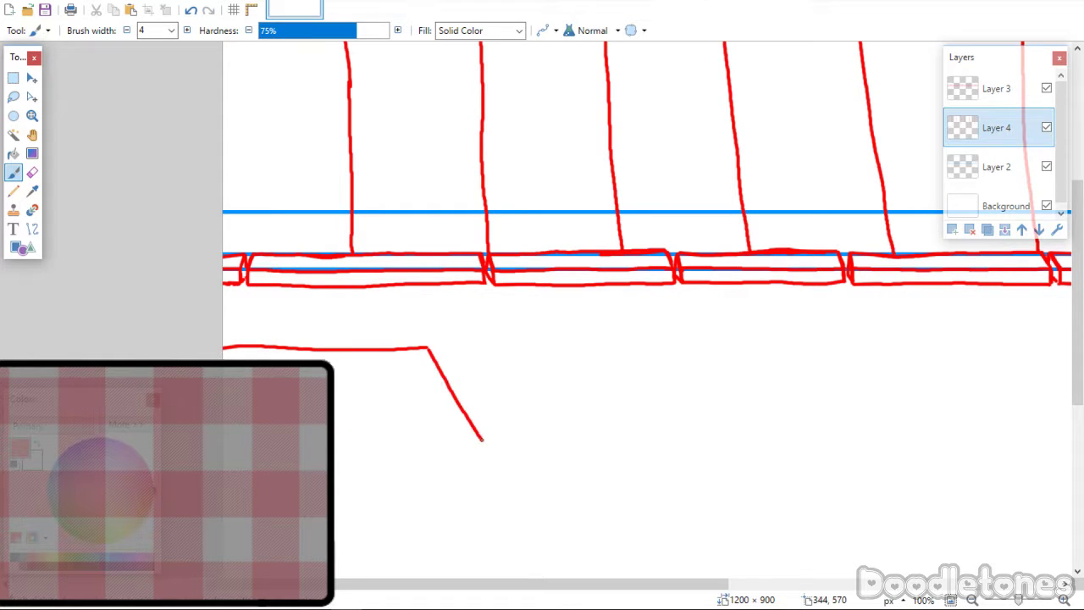
left_click_drag(436, 365, 489, 454)
left_click_drag(497, 466, 230, 477)
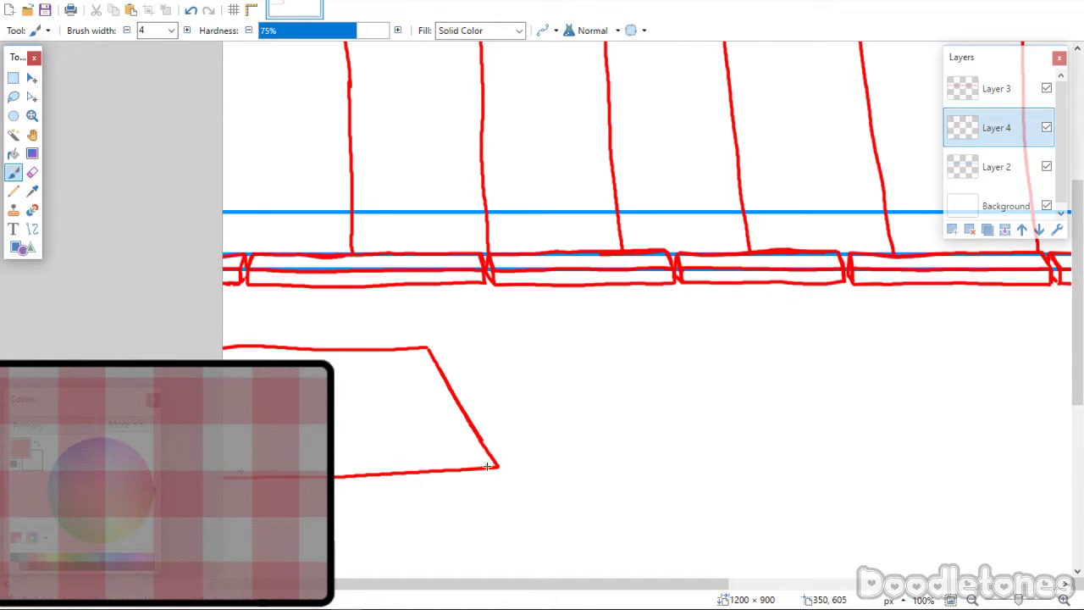
left_click_drag(497, 466, 498, 470)
Undo the trapezoid's slanted side and bottom edge, keeping only its top line.
key("ctrl+z")
key("ctrl+z")
left_click_drag(497, 465, 520, 508)
key("ctrl+z")
key("ctrl+z")
key("ctrl+z")
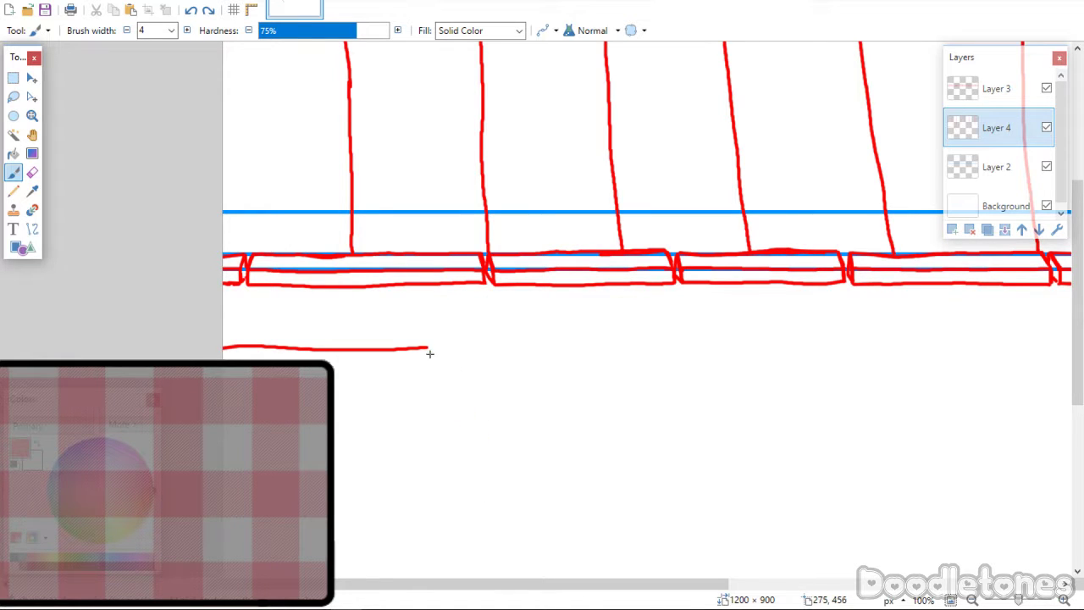
Paint a near-vertical red right side and a bottom edge to form a box against the canvas's left edge.
mouse_move(429, 353)
left_mouse_down()
mouse_move(424, 544)
mouse_move(232, 550)
left_mouse_up()
key("ctrl+z")
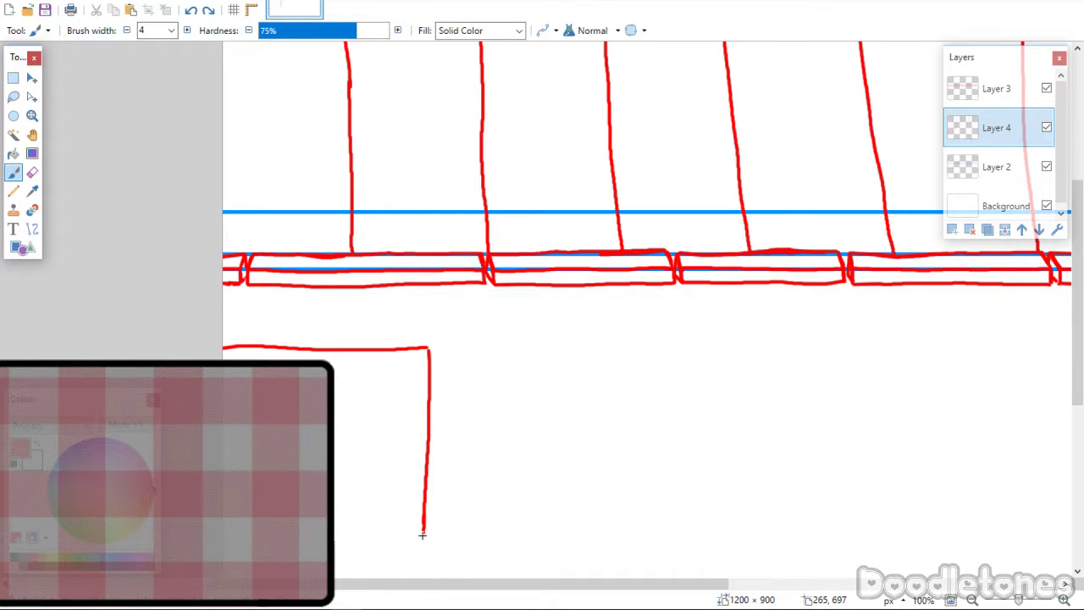
left_click_drag(422, 534, 173, 546)
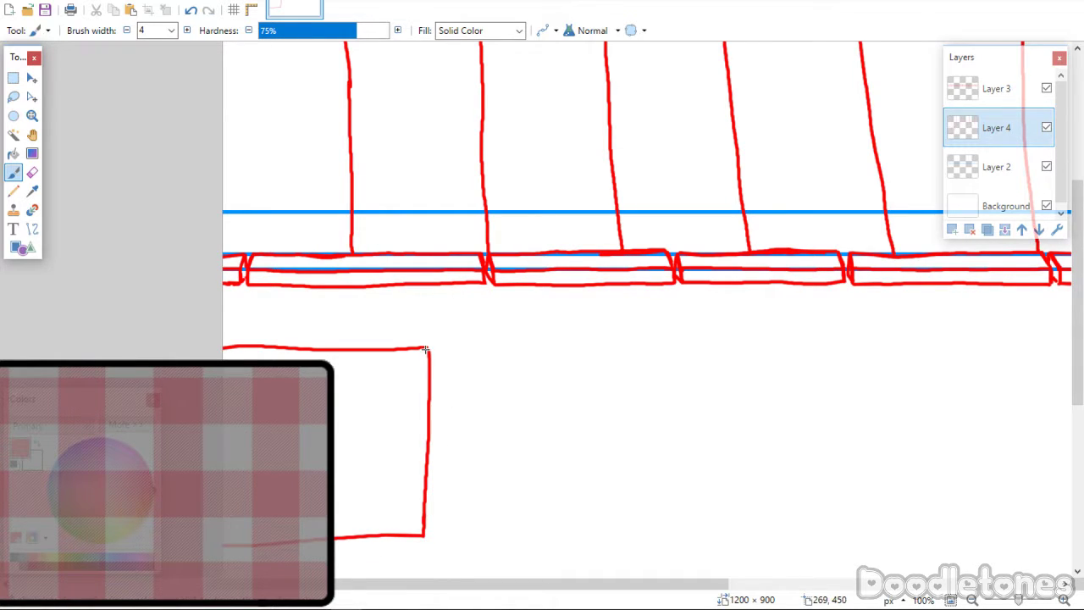
Paint a second red line just under the box's top edge, redoing it until it runs closely parallel.
left_click_drag(426, 348, 424, 362)
key("ctrl+z")
left_click_drag(223, 373, 294, 373)
key("ctrl+z")
left_click_drag(224, 370, 414, 370)
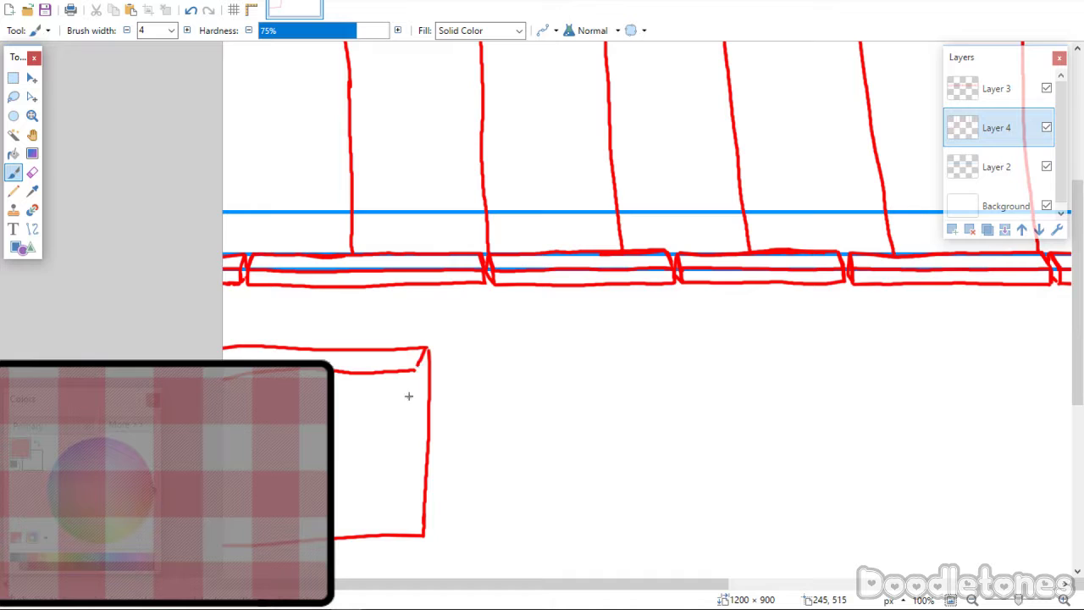
key("ctrl+z")
left_click_drag(227, 357, 389, 360)
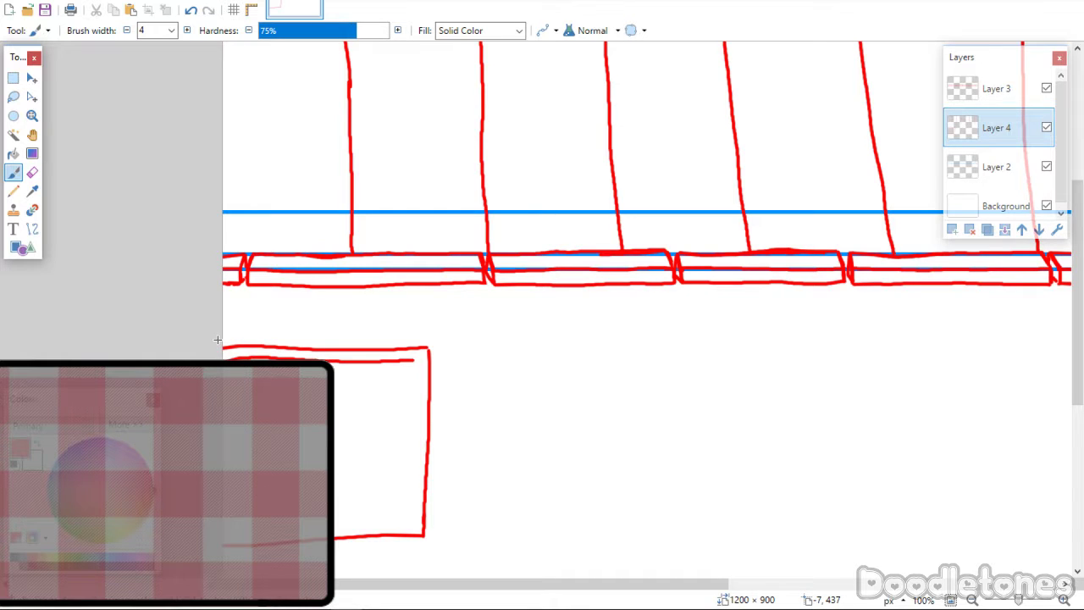
key("ctrl+z")
left_click_drag(216, 359, 413, 363)
key("ctrl+z")
left_click_drag(221, 352, 292, 357)
key("ctrl+z")
mouse_move(222, 355)
left_mouse_down()
mouse_move(402, 356)
mouse_move(410, 433)
mouse_move(400, 504)
left_mouse_up()
key("ctrl+z")
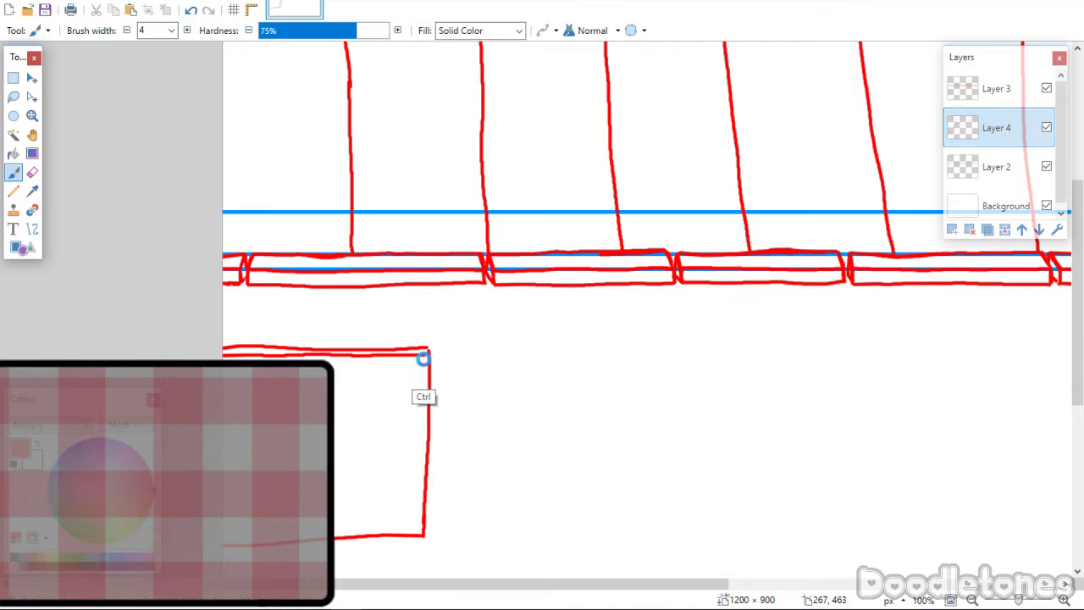
Paint inner red lines along the box's right and bottom sides, and erase the overshoot at their shared corner.
left_click_drag(425, 356, 403, 523)
key("ctrl+z")
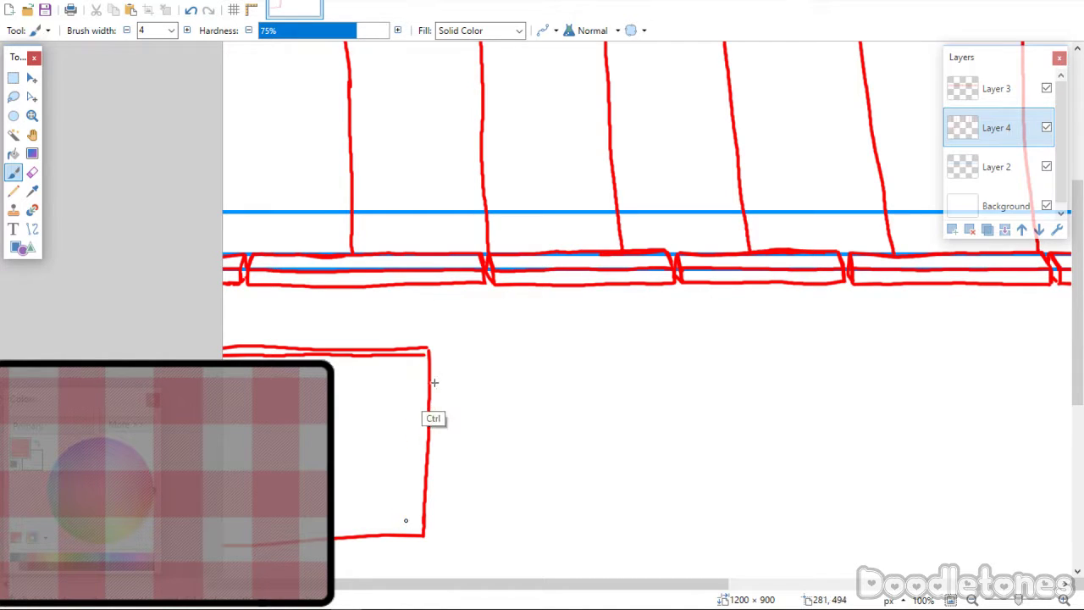
mouse_move(424, 357)
left_mouse_down()
mouse_move(409, 511)
mouse_move(233, 522)
mouse_move(399, 516)
left_mouse_up()
key("ctrl+z")
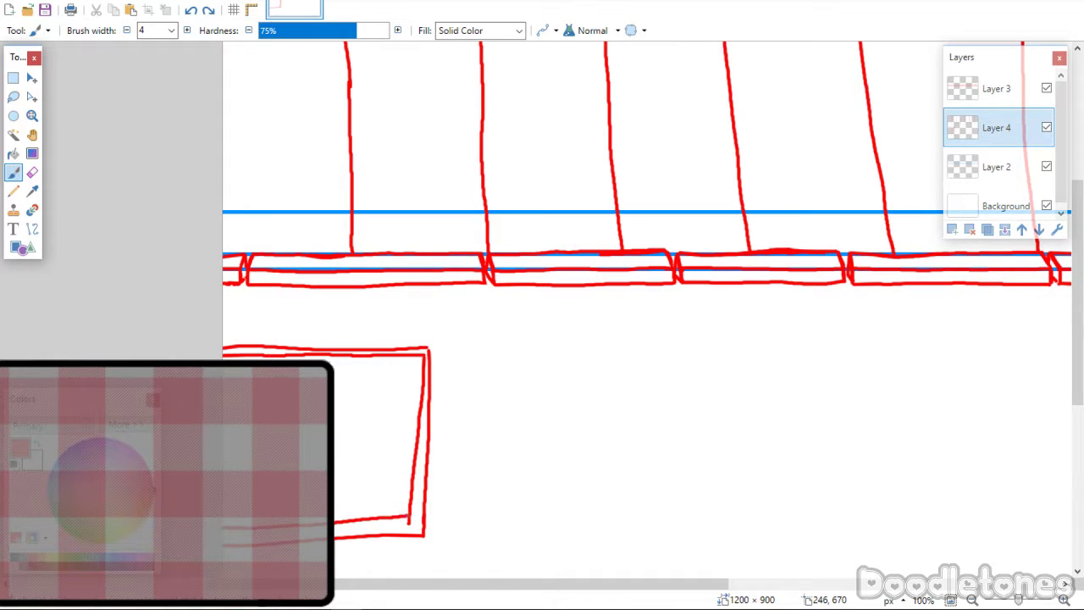
key("e")
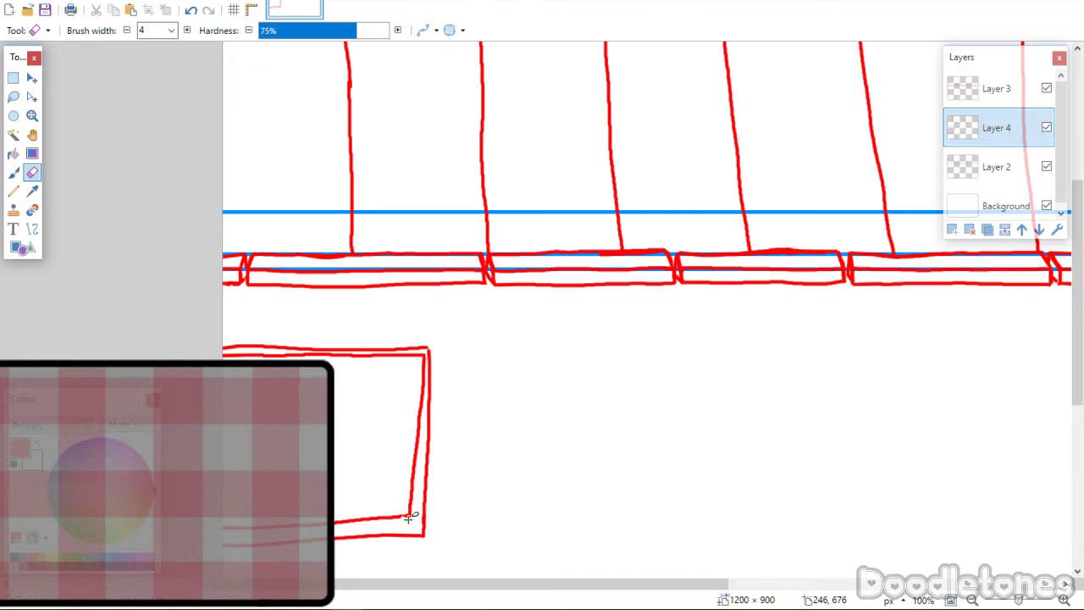
left_click(14, 178)
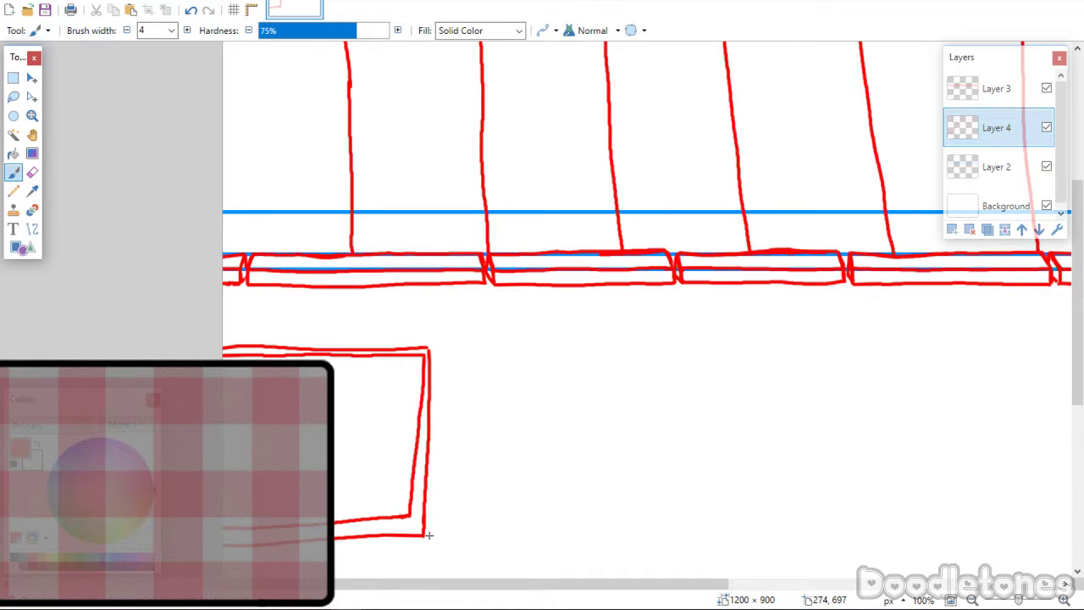
Try an additional red line inside the box, beneath its inner top edge.
left_click_drag(189, 365, 418, 359)
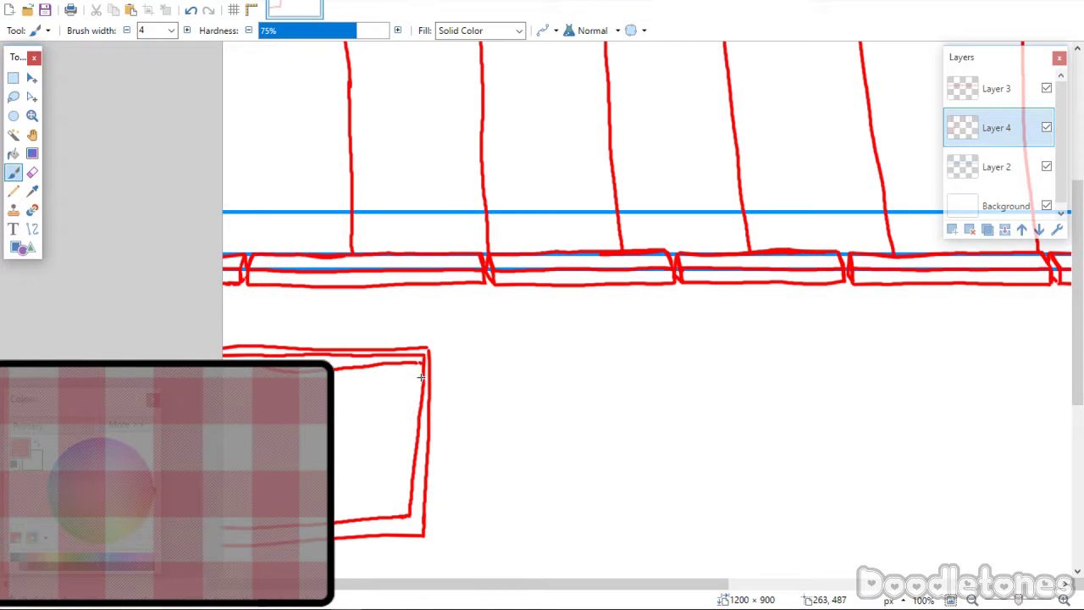
key("ctrl+z")
key("ctrl+z")
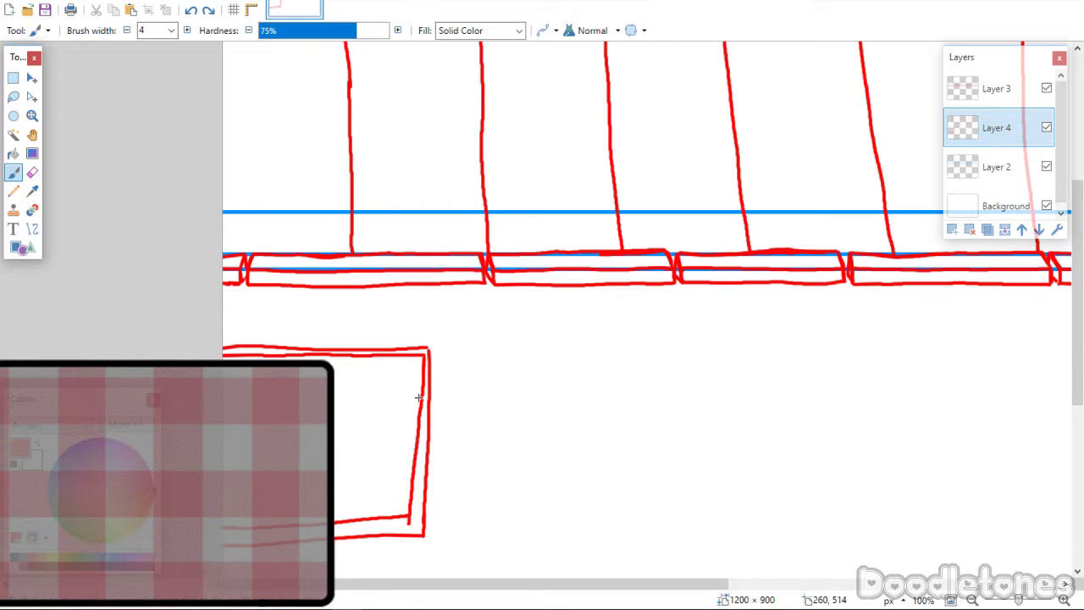
Undo every red stroke of the double-outlined box below the slabs.
key("ctrl+z")
key("ctrl+z")
key("ctrl+z")
key("ctrl+z")
key("ctrl+z")
key("ctrl+y")
key("ctrl+y")
key("ctrl+y")
key("ctrl+y")
key("ctrl+y")
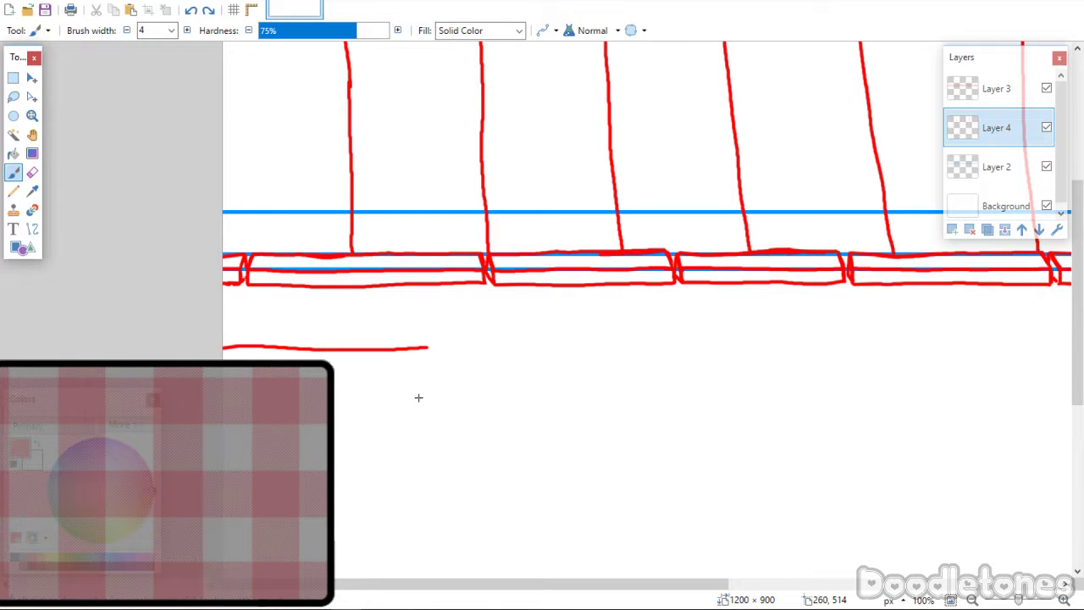
key("ctrl+z")
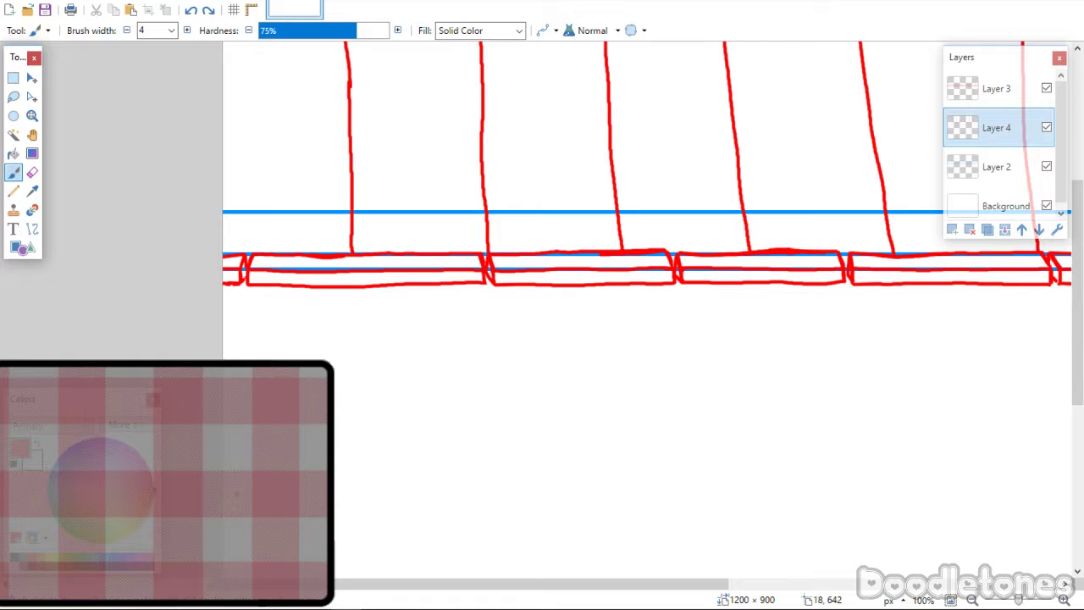
Merge Layer 3 down into Layer 4 and add a new layer directly above Layer 2.
scroll(234, 245, "up", 4)
scroll(320, 244, "down", 2)
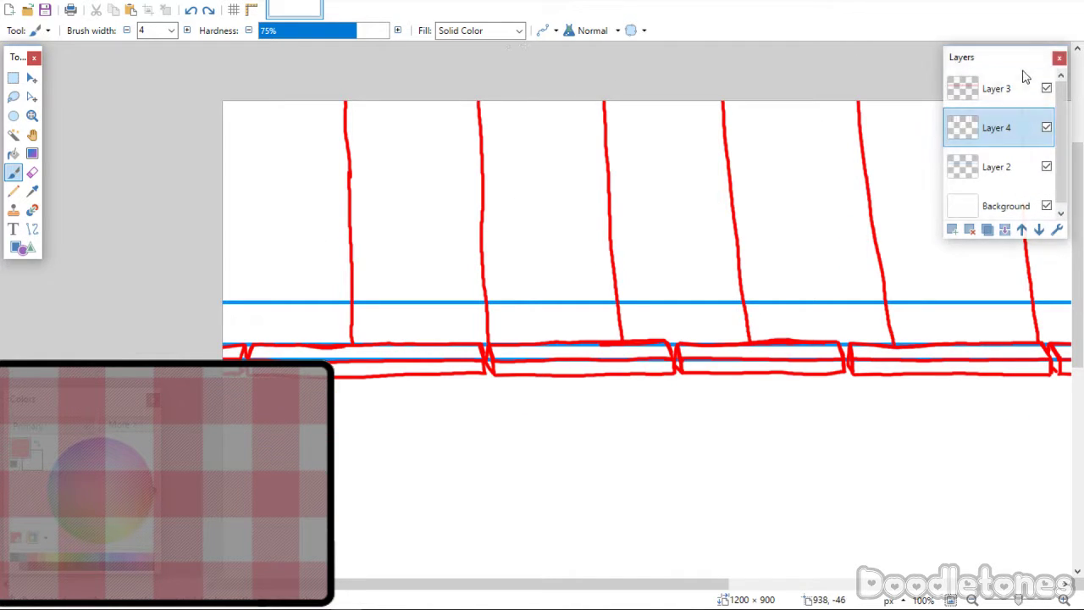
left_click(996, 98)
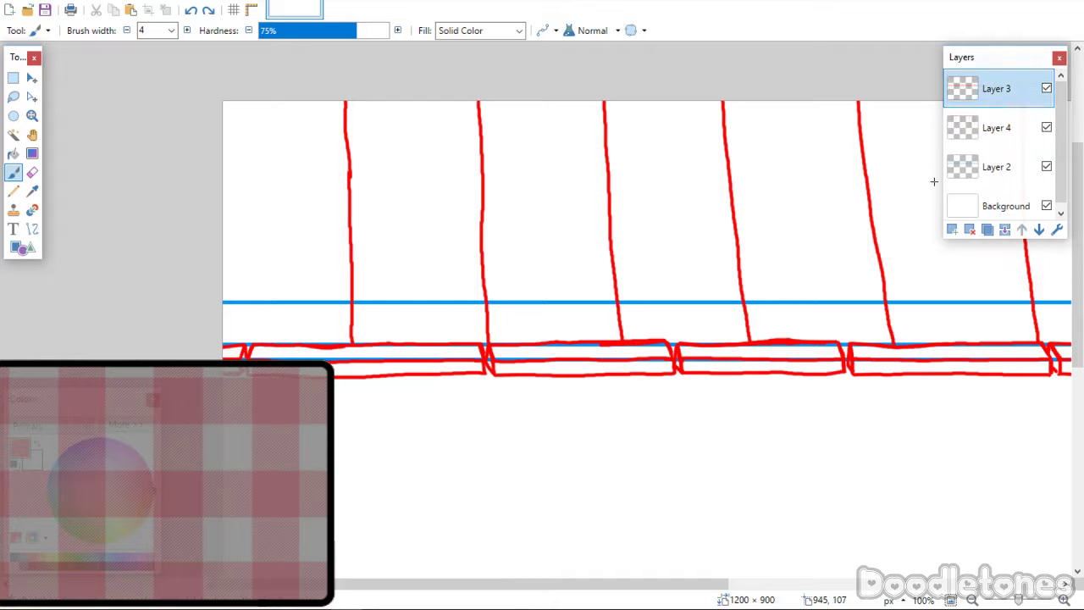
left_click(1007, 231)
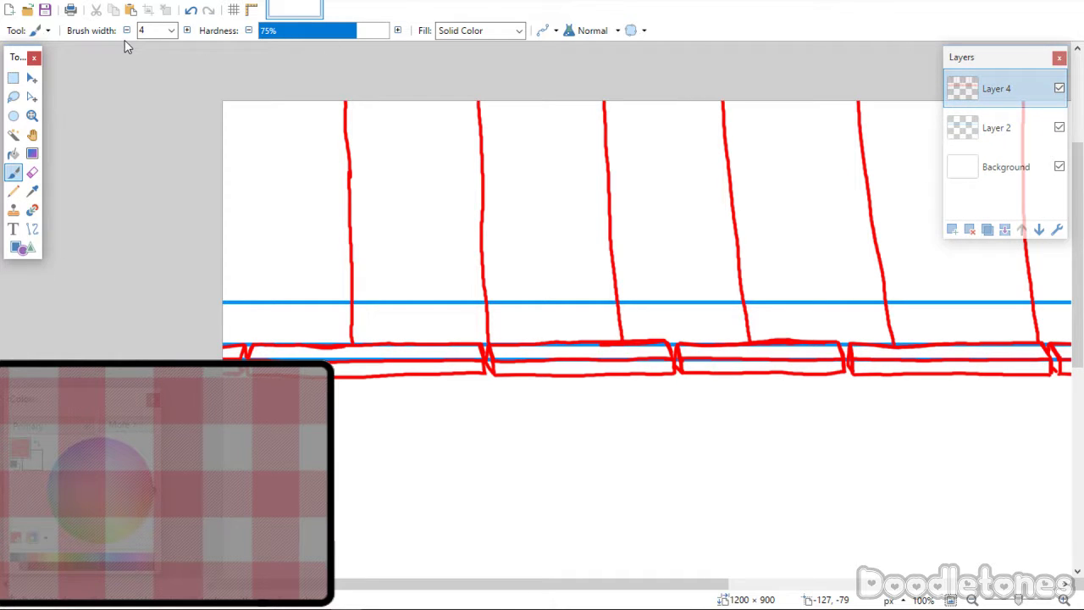
left_click(991, 131)
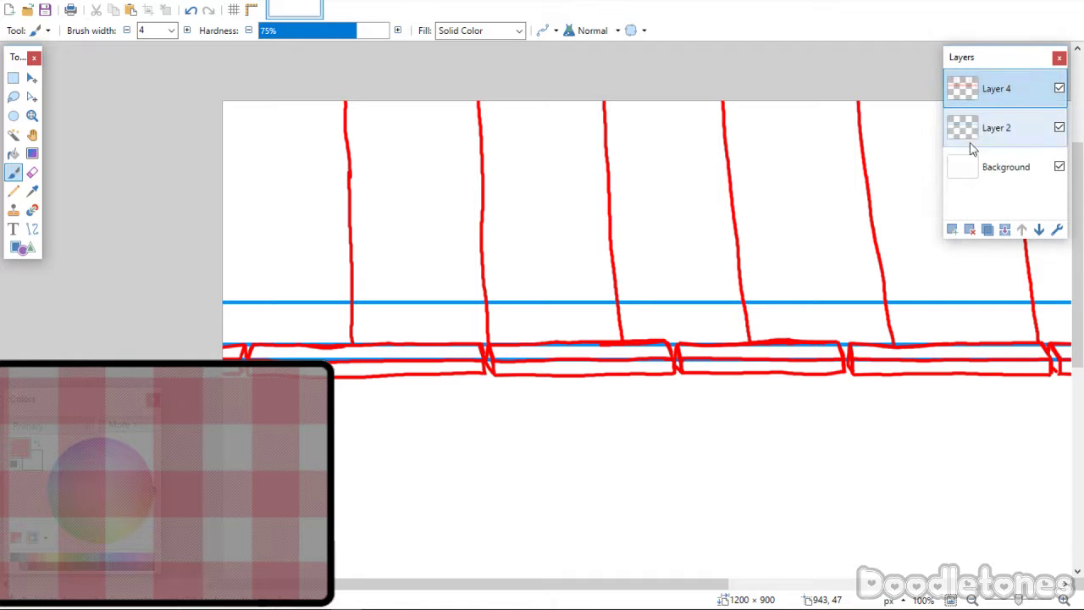
left_click(952, 231)
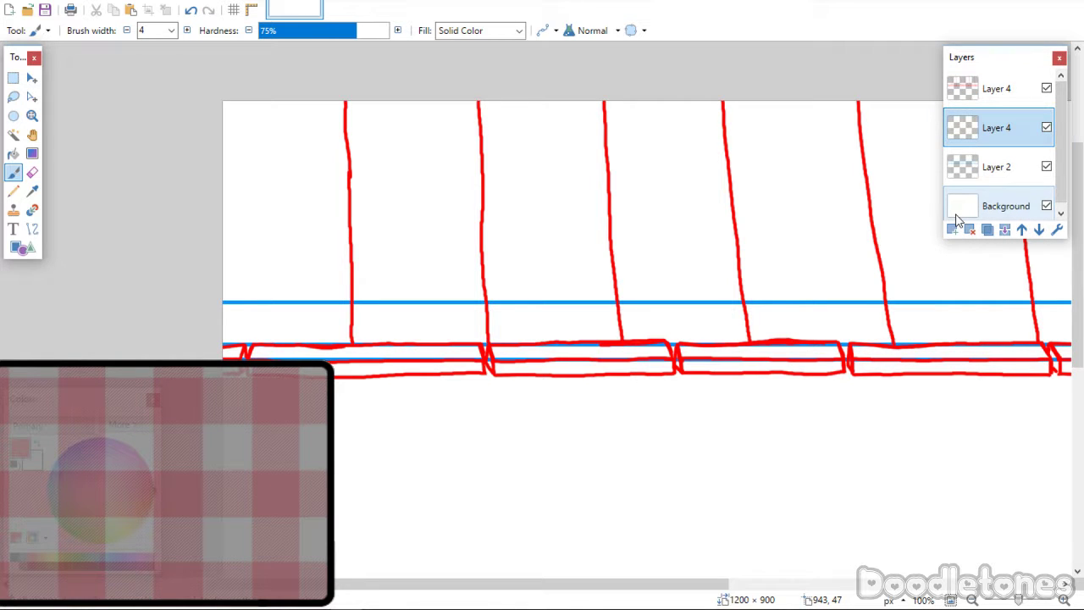
Paint a red horizontal line along the upper blue guide across the full canvas width.
scroll(387, 593, "right", 3)
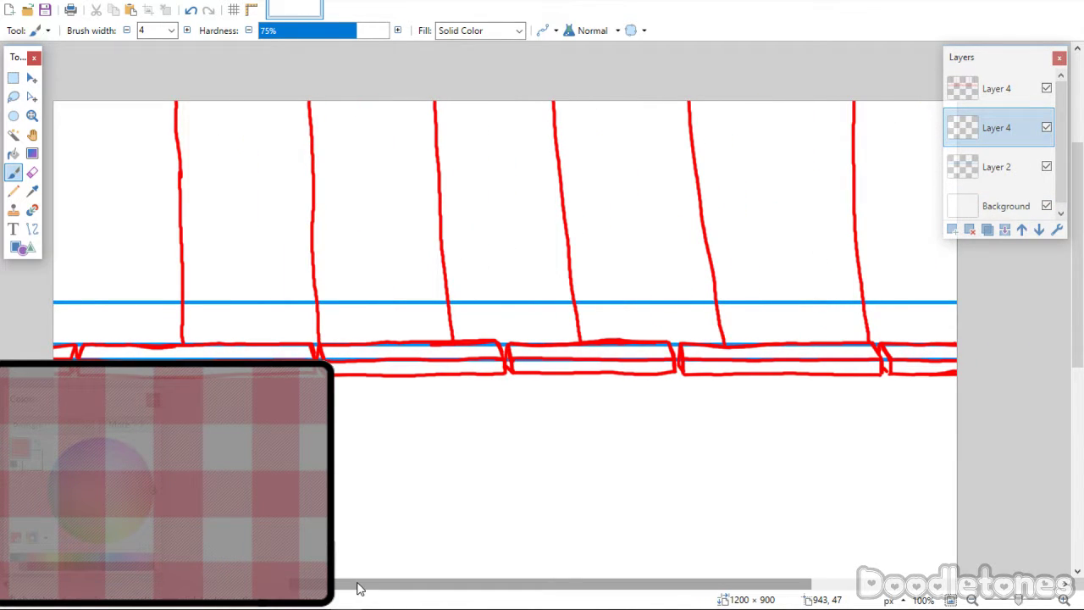
left_click_drag(34, 306, 362, 303)
key("ctrl+z")
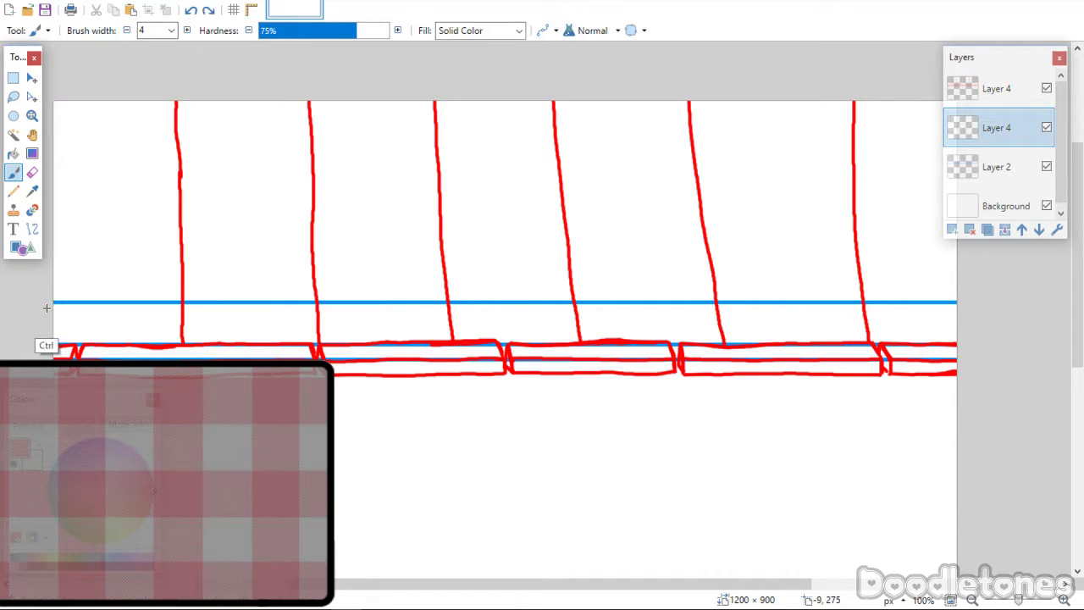
left_click_drag(54, 302, 151, 303)
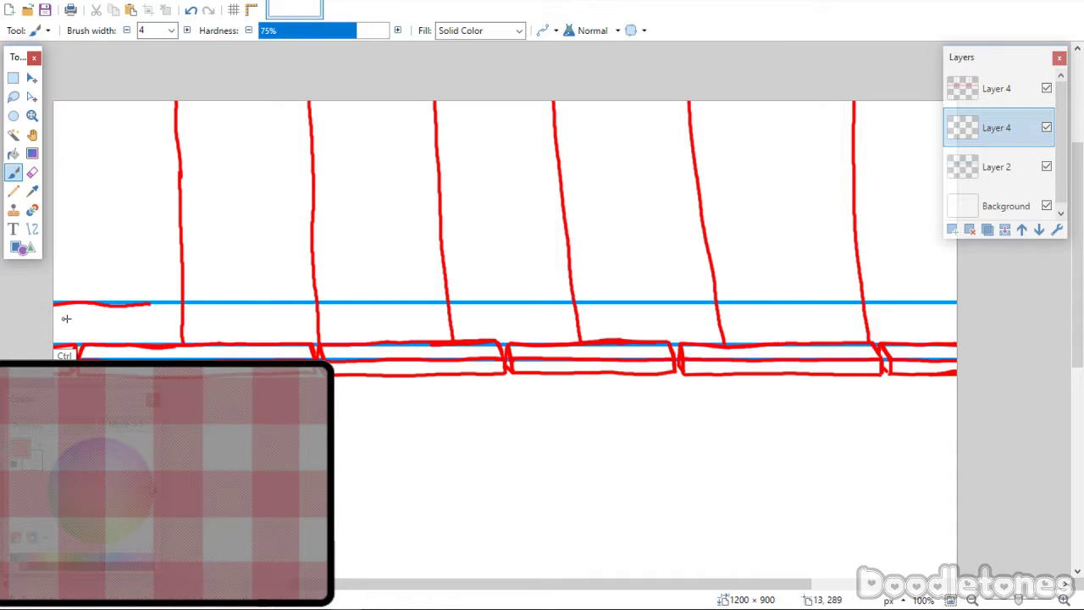
key("ctrl+z")
left_click_drag(32, 306, 964, 303)
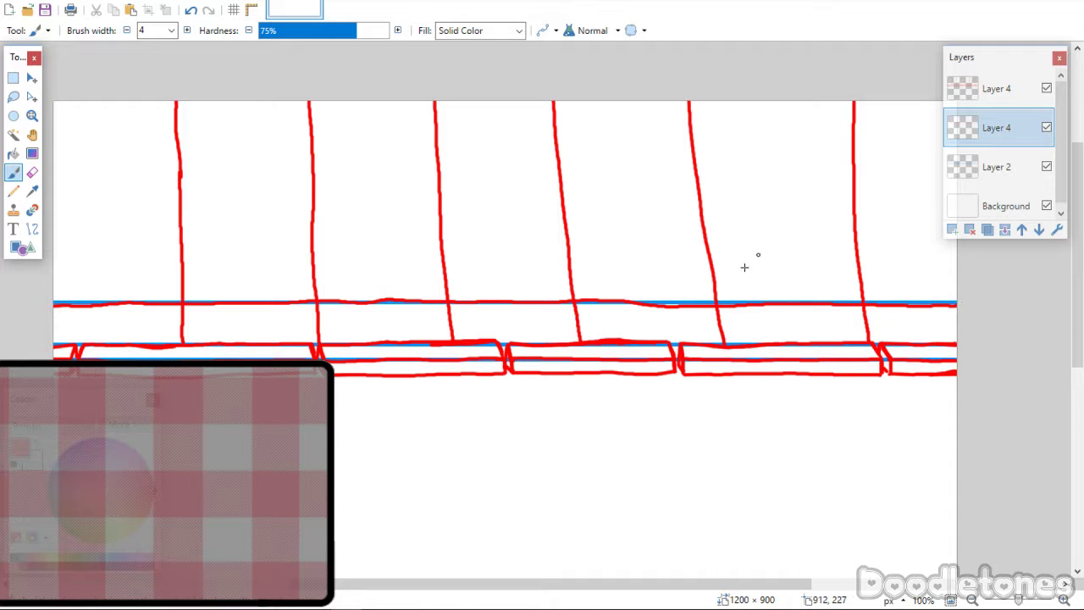
Repaint the right portion of the upper horizontal red line closer to the guide and erase the sagging original stroke.
left_click_drag(638, 303, 965, 305)
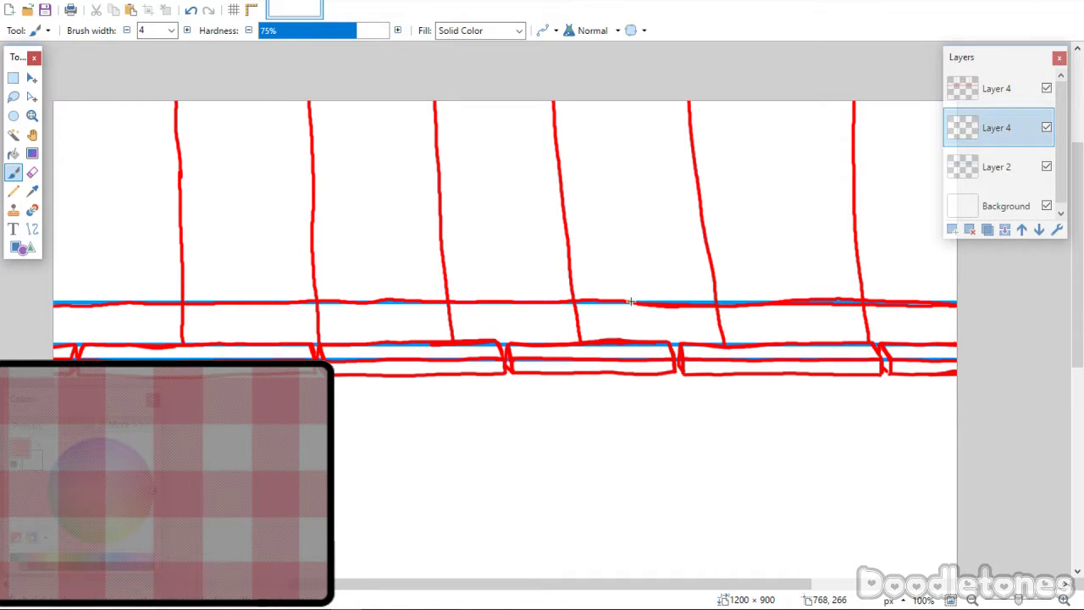
left_click_drag(631, 301, 781, 304)
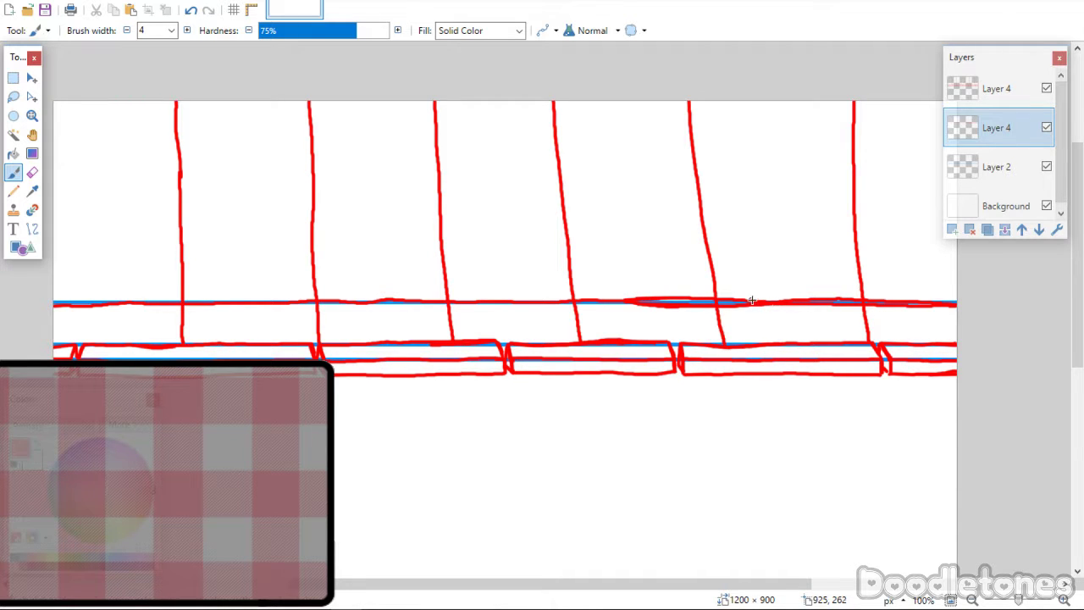
left_click(33, 175)
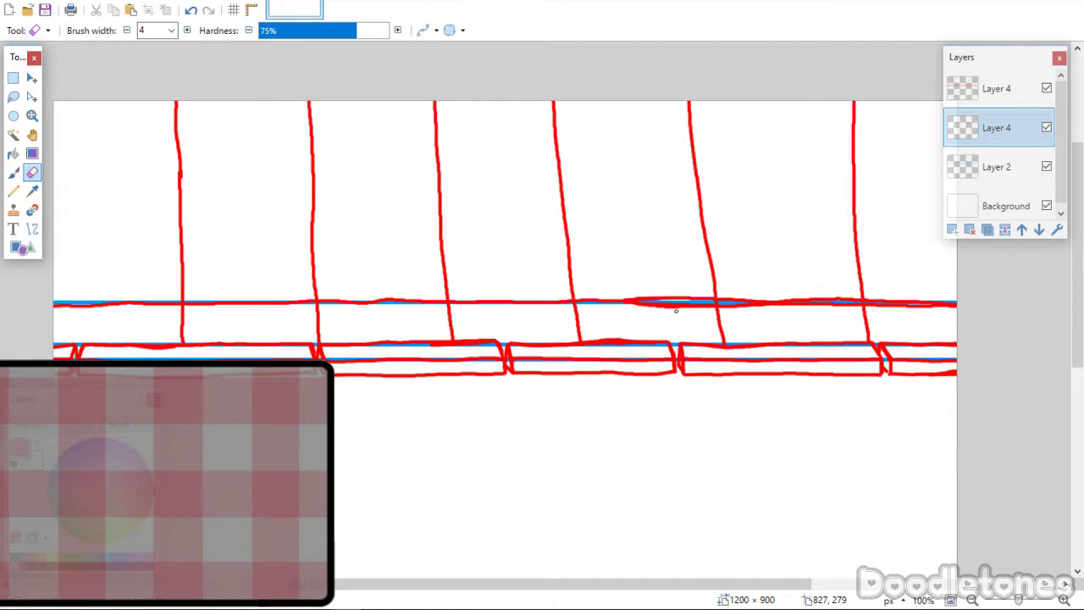
mouse_move(665, 315)
left_mouse_down()
mouse_move(690, 310)
mouse_move(609, 308)
mouse_move(947, 310)
mouse_move(923, 305)
mouse_move(929, 313)
left_mouse_up()
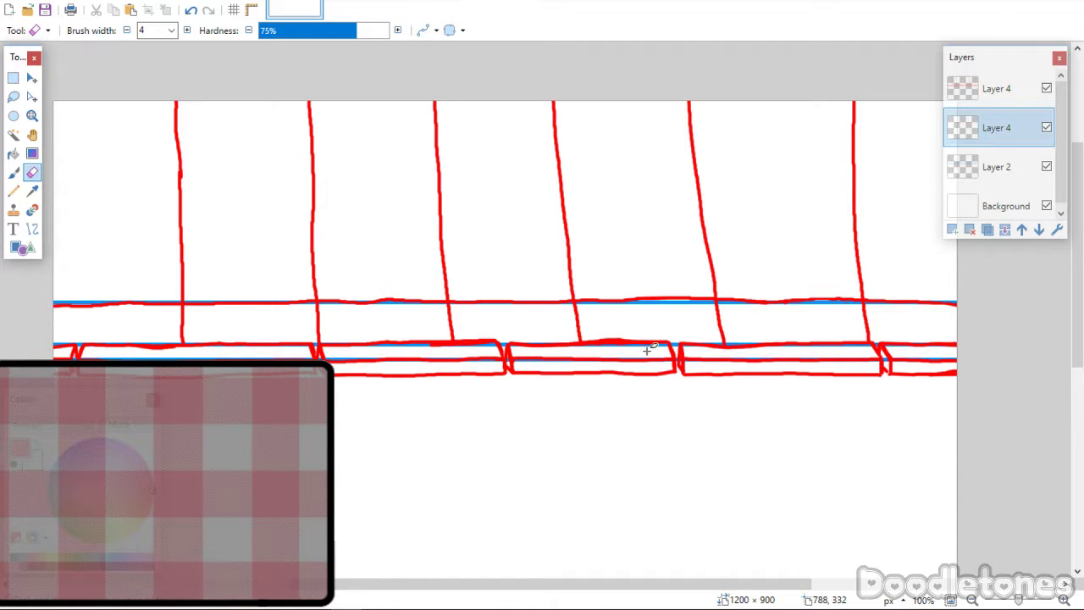
Touch up the upper horizontal red line with a short brush stroke where it crosses the sixth vertical line.
left_click(12, 172)
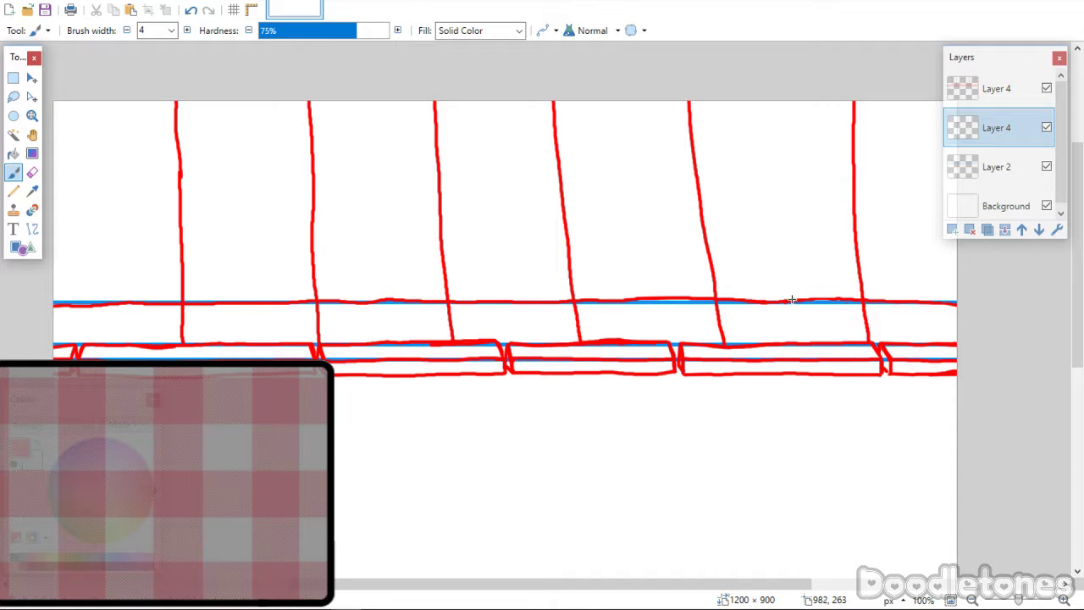
left_click_drag(765, 302, 875, 301)
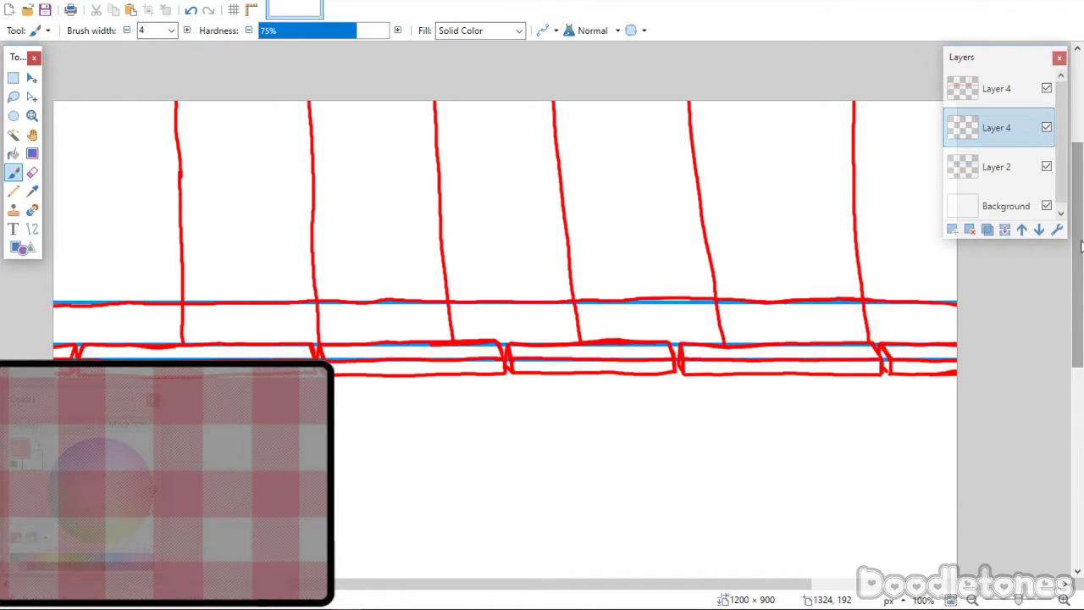
mouse_move(1079, 244)
left_mouse_down()
mouse_move(1078, 294)
mouse_move(1075, 243)
left_mouse_up()
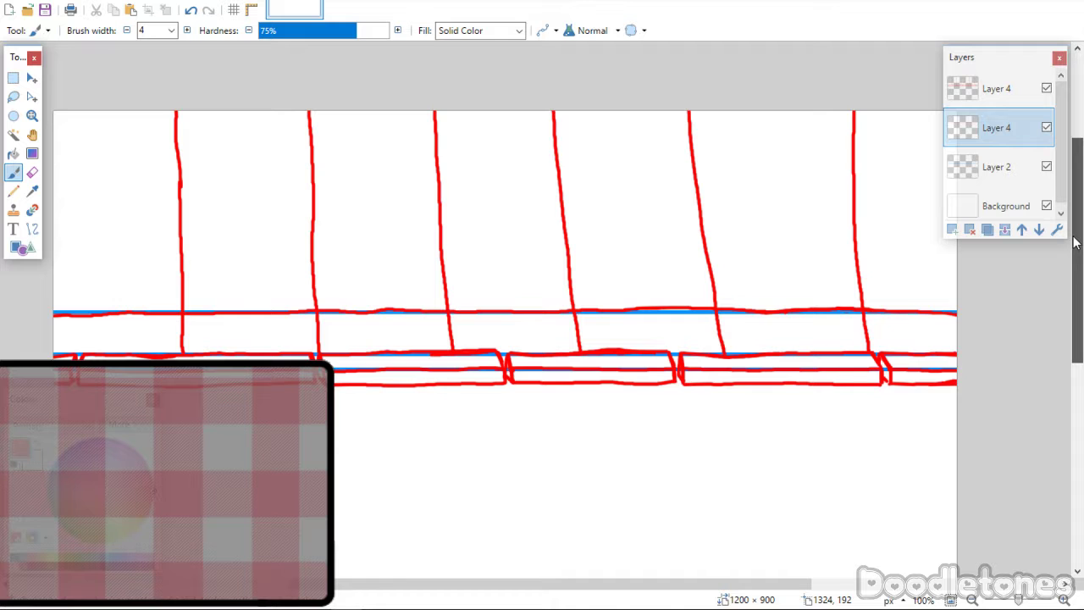
Delete Layer 2, which holds the blue guide lines.
left_click_drag(1075, 243, 1076, 234)
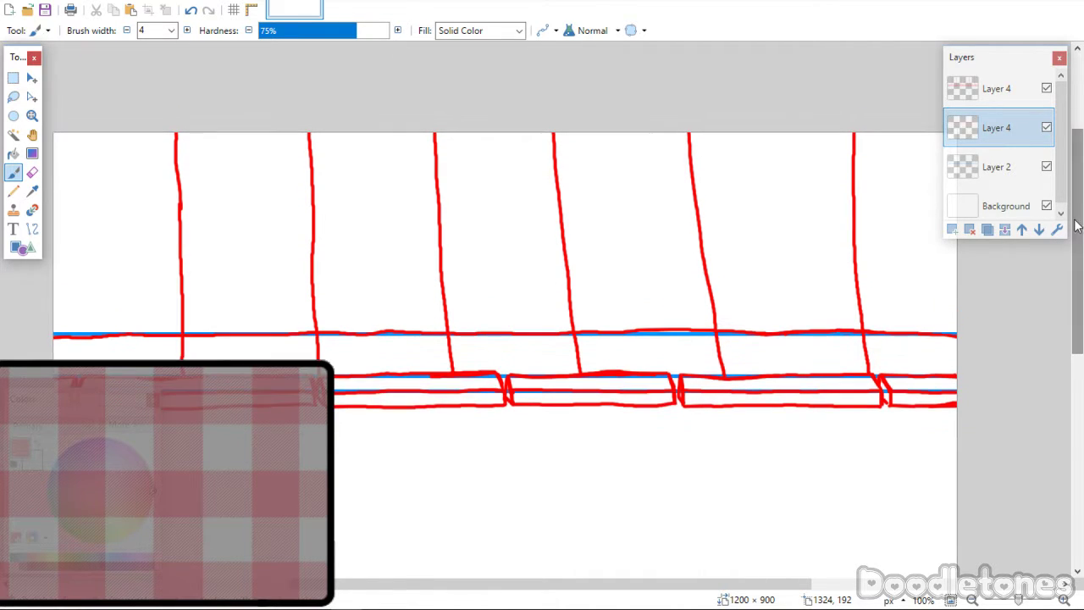
left_click(997, 166)
left_click(970, 229)
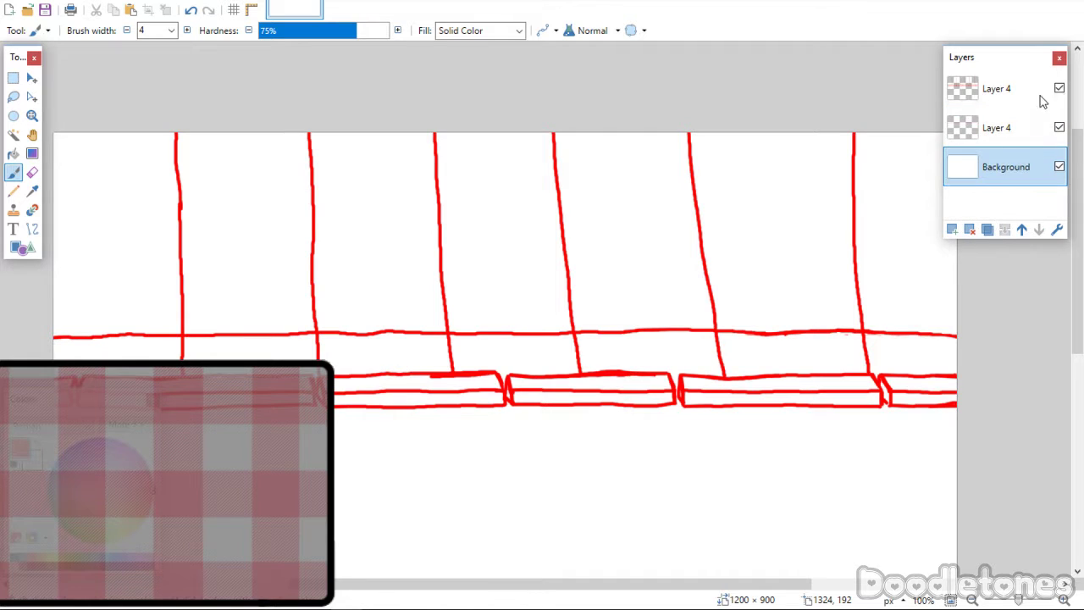
Turn the slabs and vertical lines on the uppermost Layer 4 black using Brightness / Contrast with contrast 100.
left_click(986, 131)
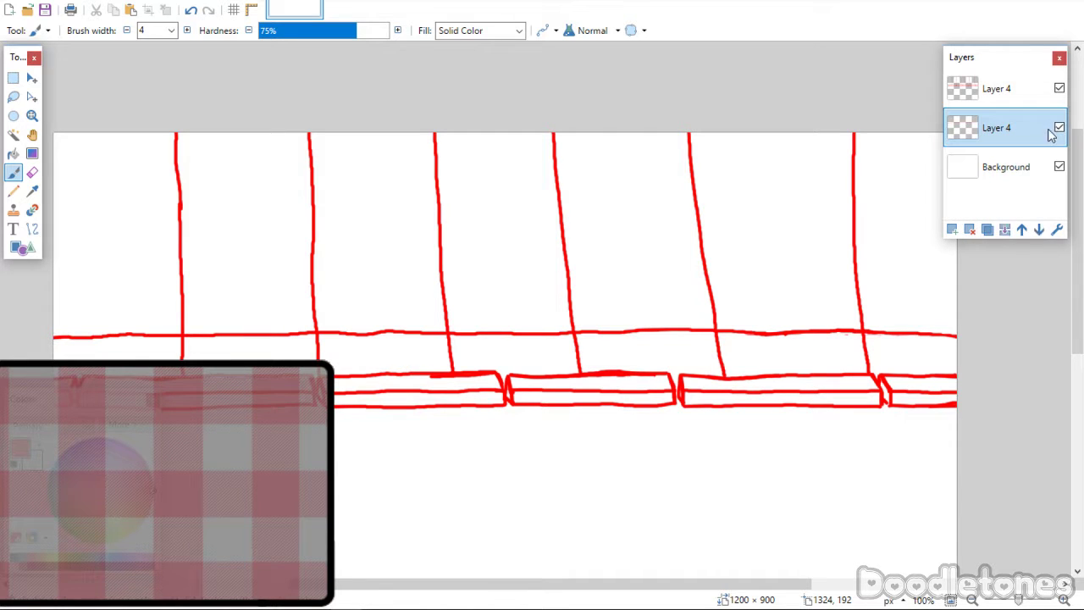
left_click(992, 88)
left_click(294, 9)
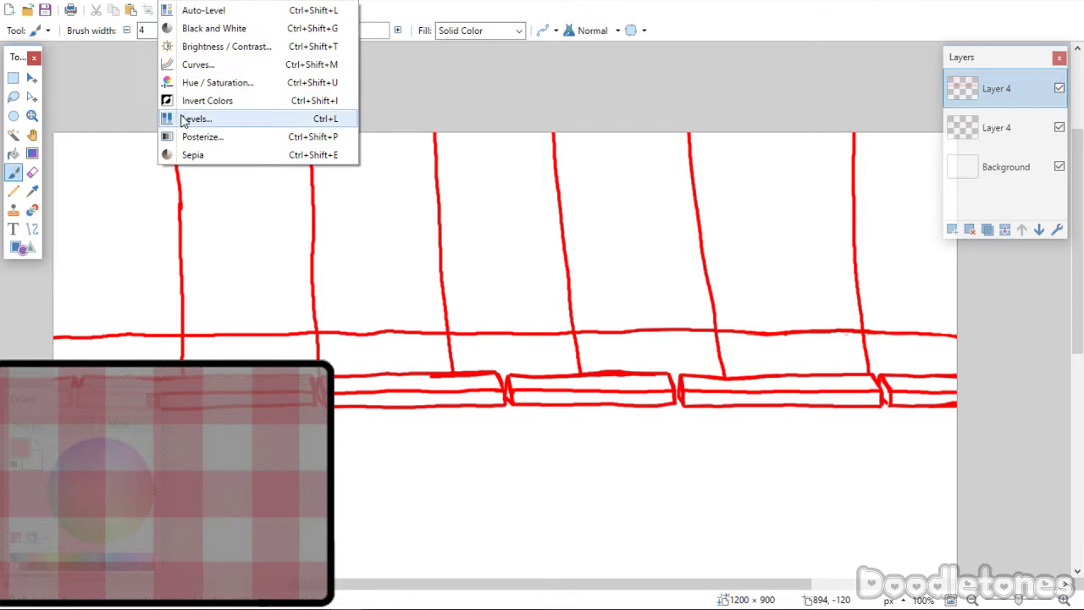
left_click(190, 44)
left_click_drag(508, 304, 635, 310)
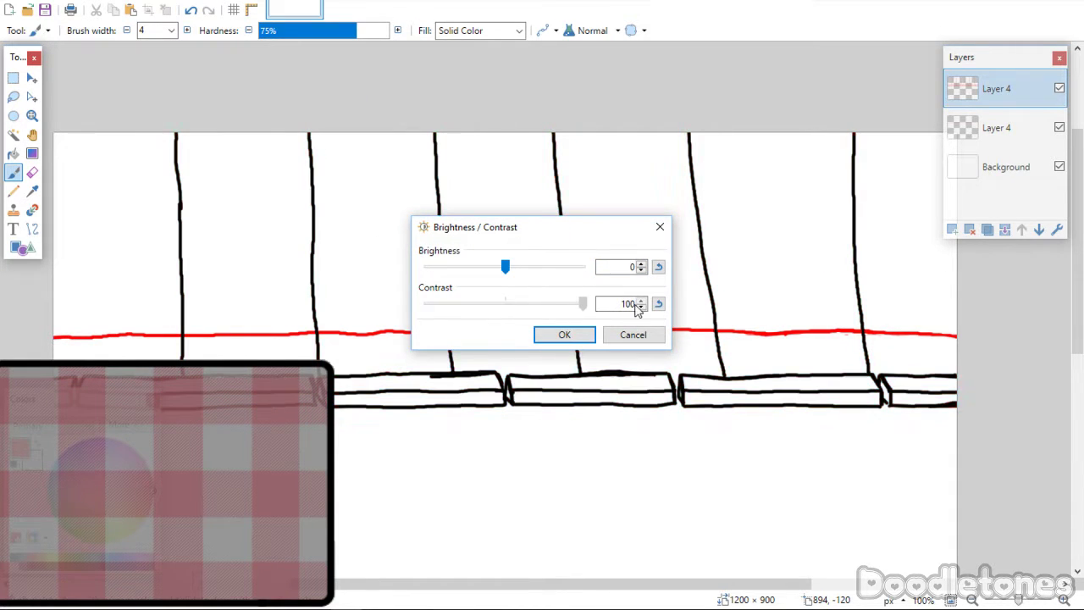
left_click(563, 336)
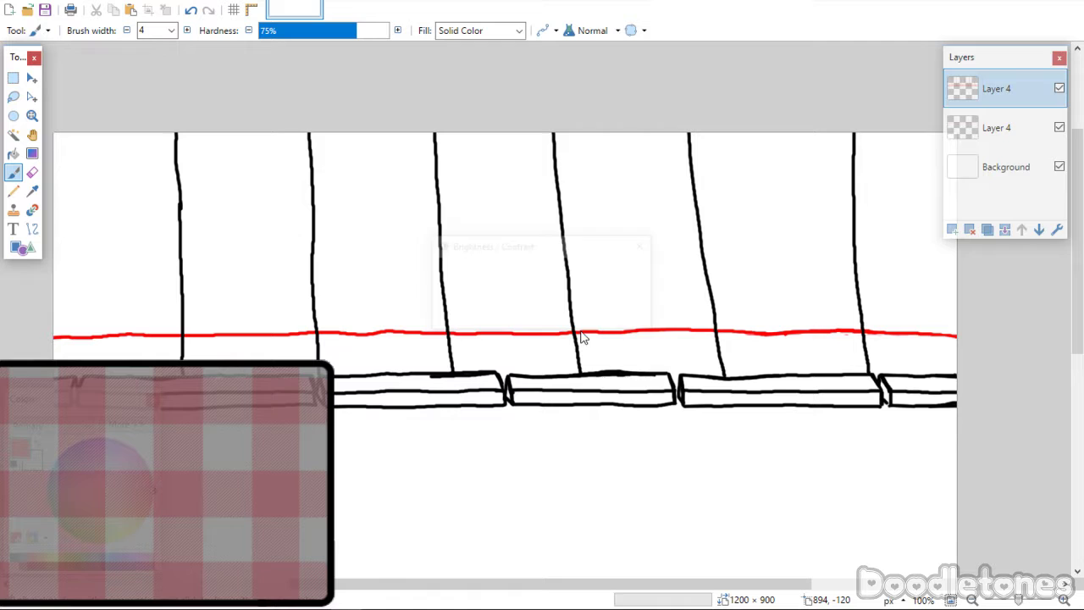
Apply the same Brightness / Contrast adjustment to the lower Layer 4 to turn the horizontal line black.
left_click(988, 111)
left_click(180, 3)
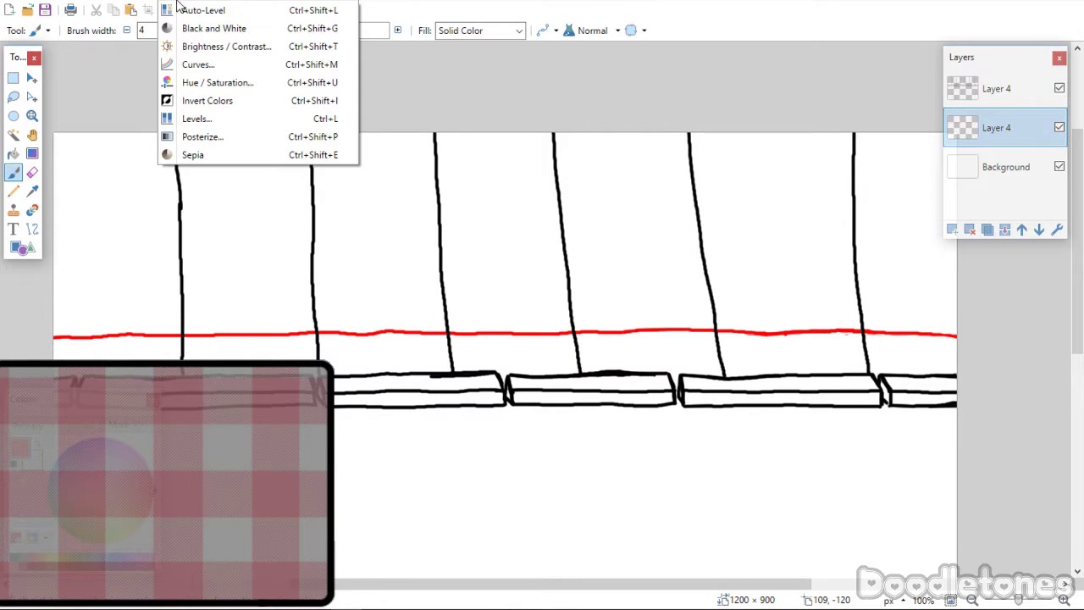
left_click(190, 45)
left_click(552, 337)
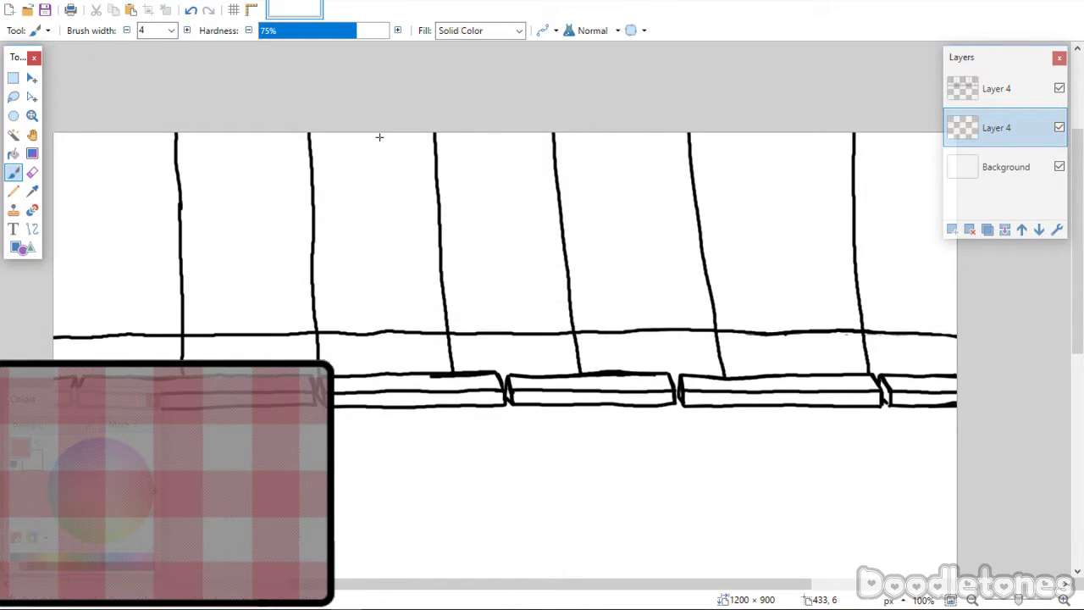
Erase the doubled strokes along the upper edges of the slabs beneath the third and fourth vertical lines, on the uppermost layer.
left_click(32, 119)
left_click(496, 399)
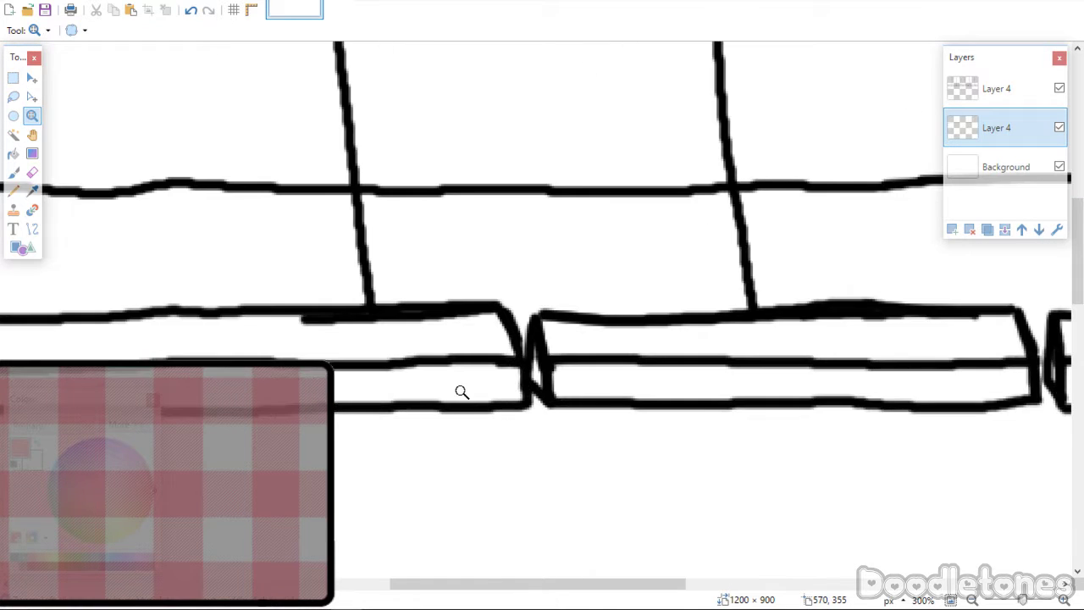
key("e")
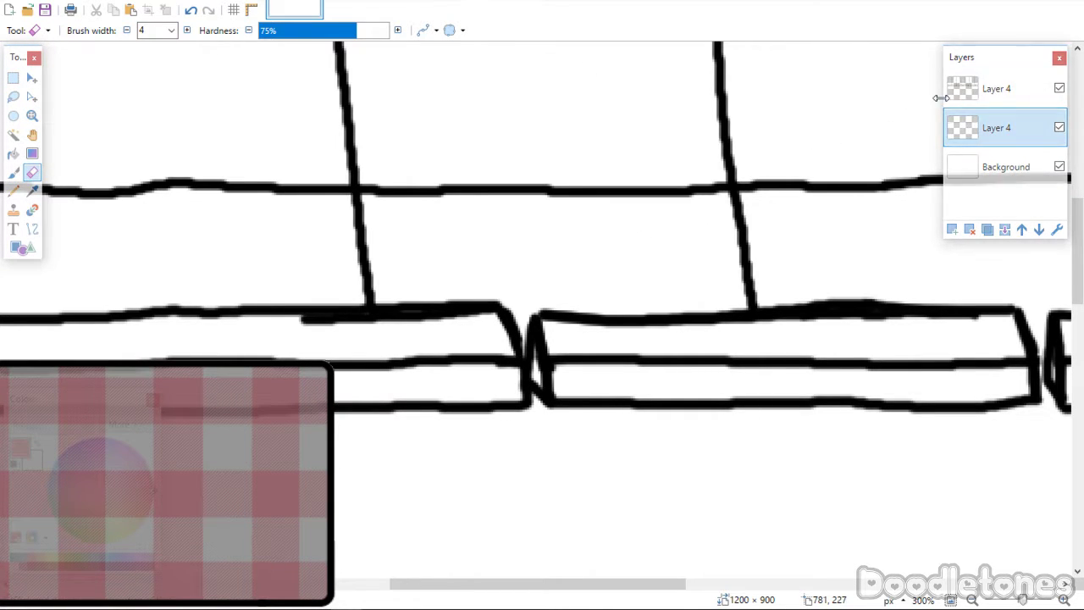
left_click(982, 88)
mouse_move(282, 332)
left_mouse_down()
mouse_move(466, 320)
mouse_move(420, 320)
mouse_move(447, 321)
left_mouse_up()
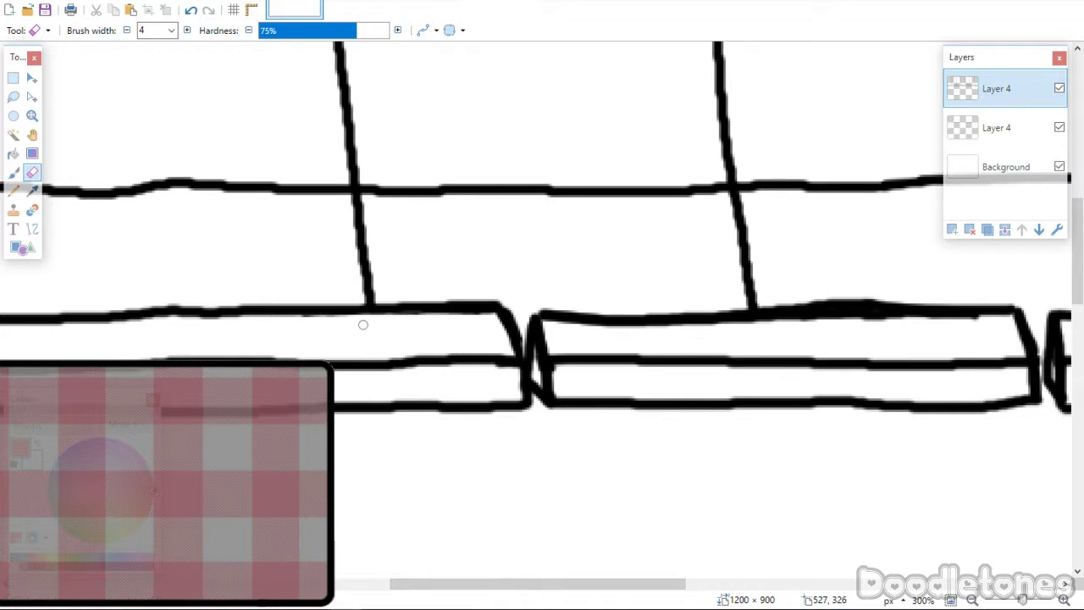
mouse_move(846, 306)
left_mouse_down()
mouse_move(802, 297)
mouse_move(935, 300)
mouse_move(779, 302)
left_mouse_up()
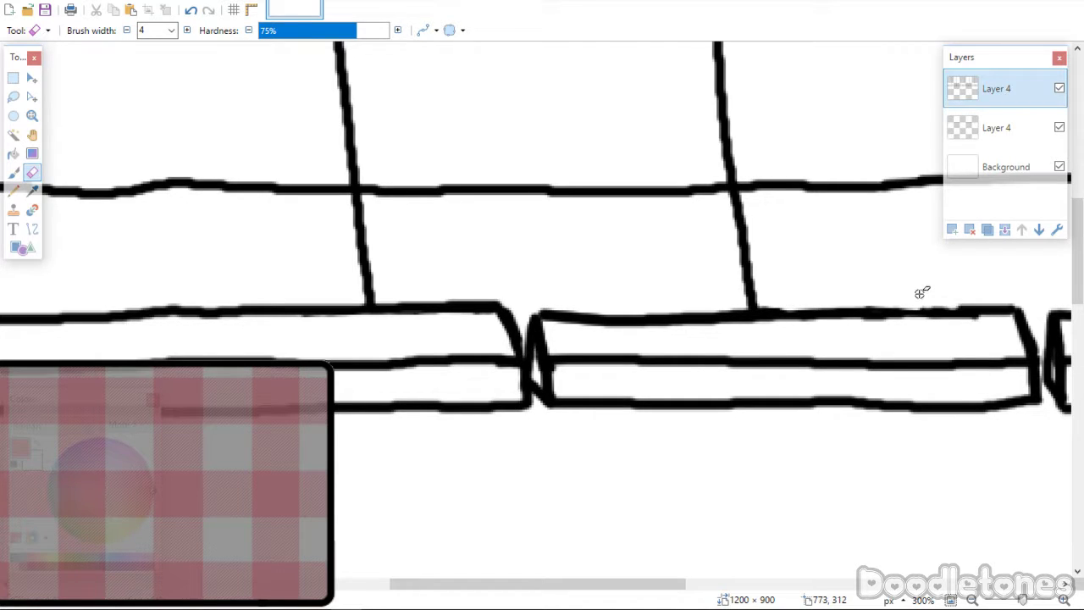
Erase the stray marks beneath the horizontal line around the sixth vertical line, on the lower Layer 4.
left_click(13, 172)
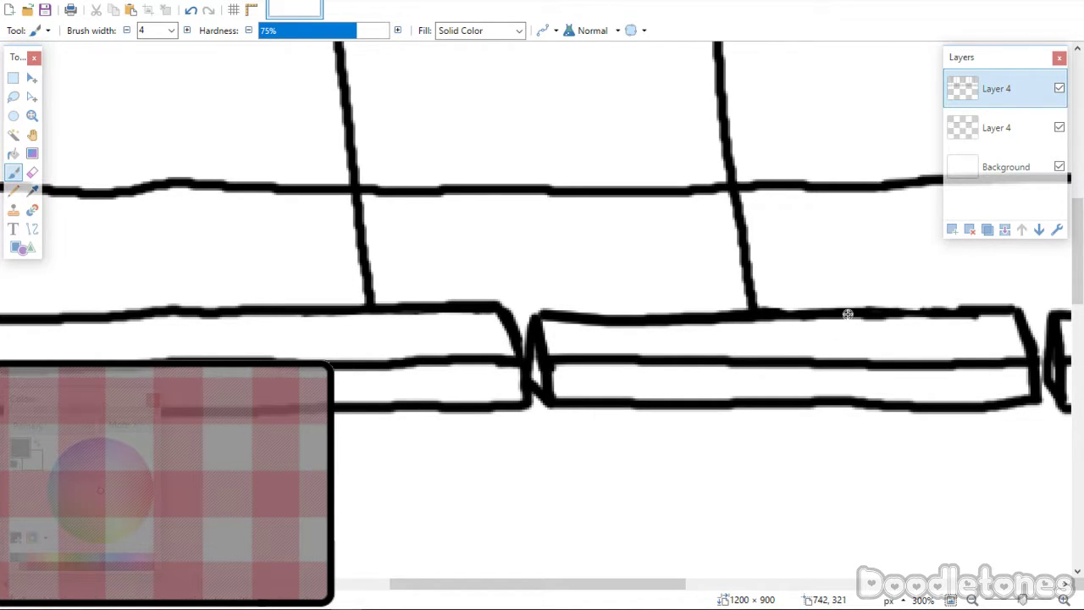
left_click_drag(527, 583, 836, 590)
left_click_drag(841, 590, 810, 590)
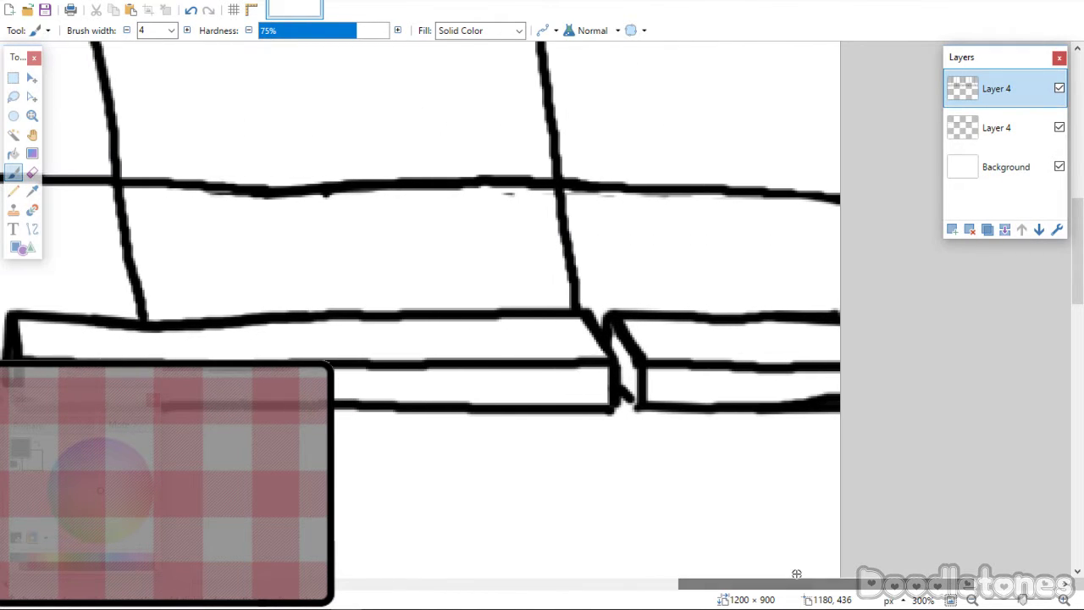
left_click(31, 172)
left_click(989, 129)
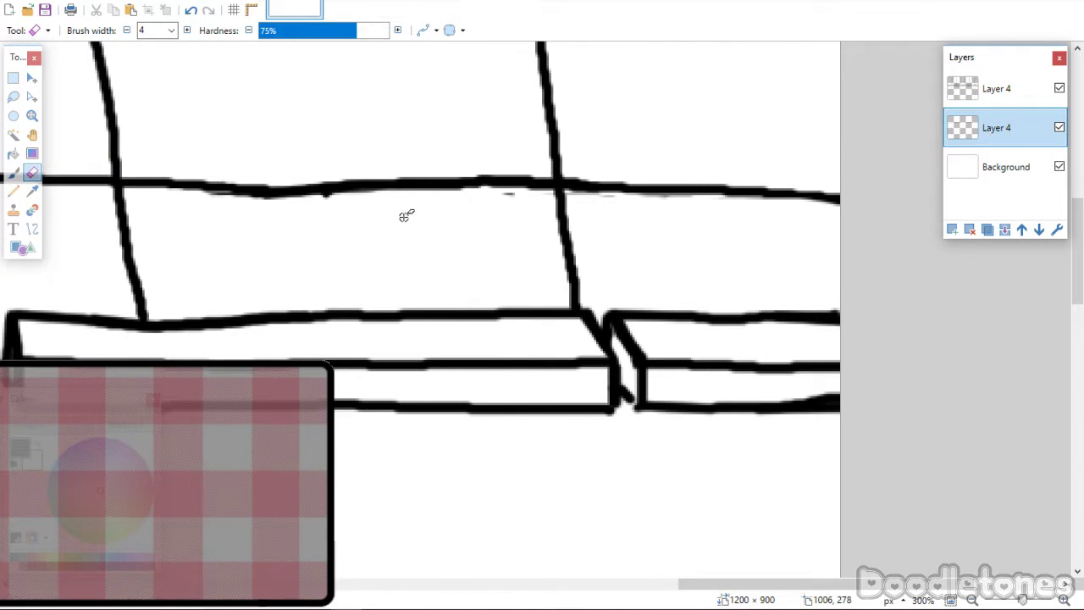
left_click(508, 194)
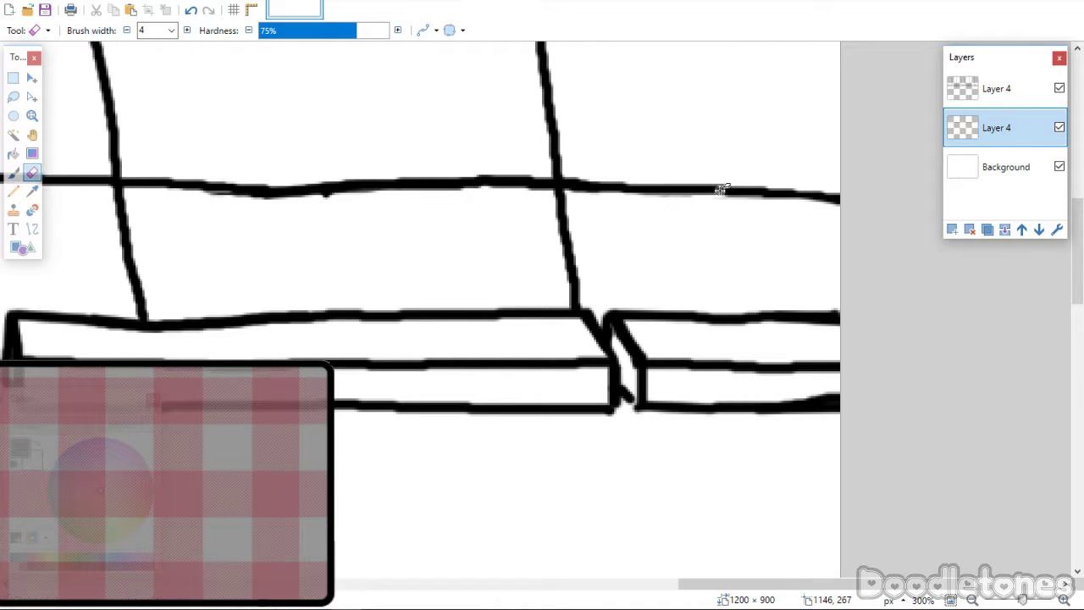
Add a new layer, place it directly above the Background layer, and switch to the Paint Bucket tool.
key("ctrl+minus")
key("ctrl+minus")
key("ctrl+minus")
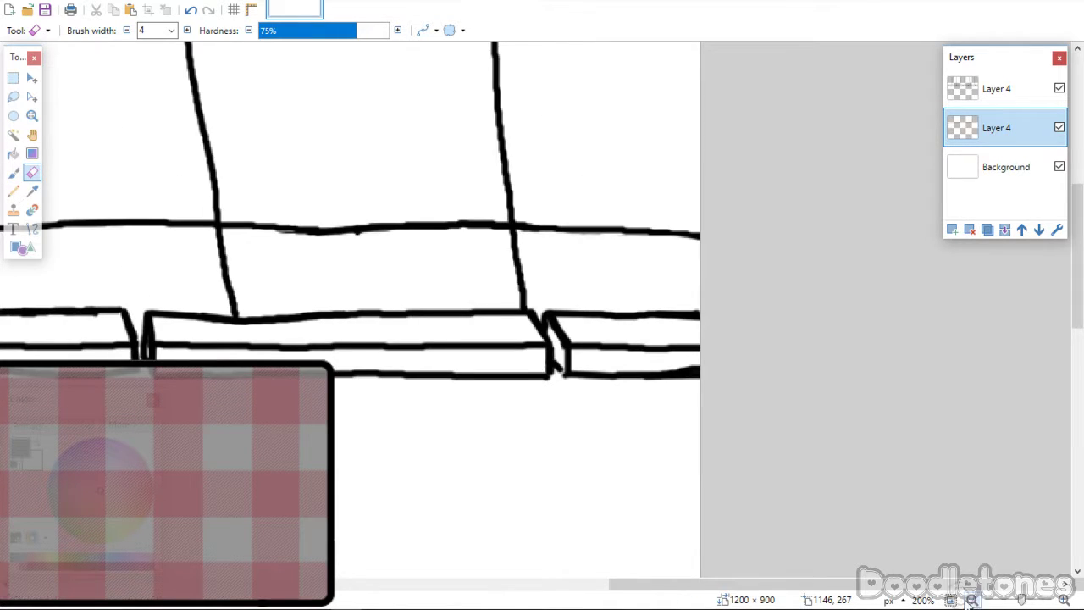
key("ctrl+minus")
key("ctrl+minus")
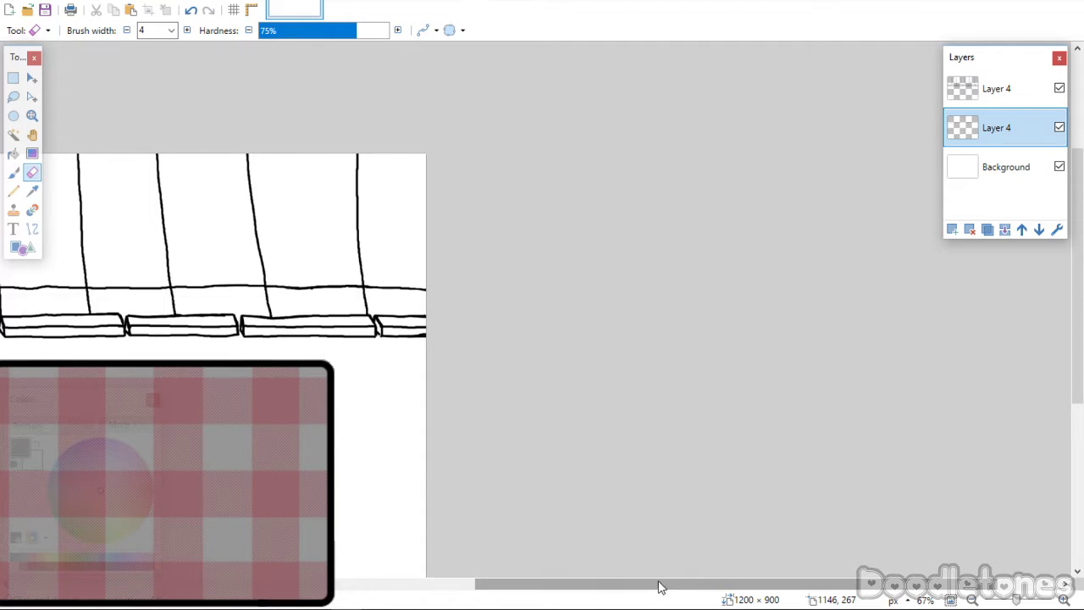
left_click_drag(661, 585, 522, 568)
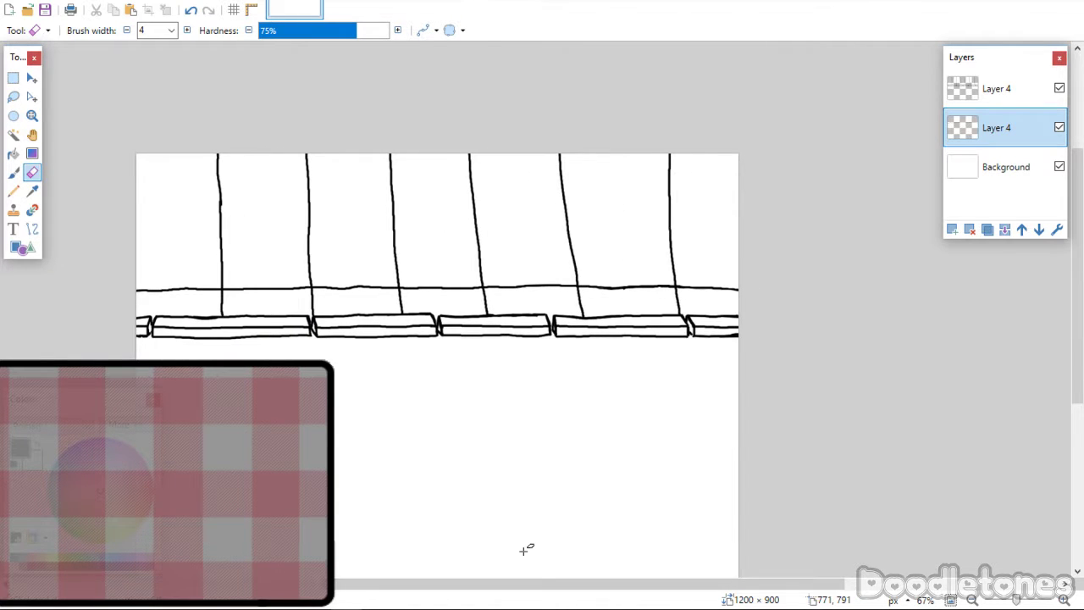
scroll(424, 254, "down", 2)
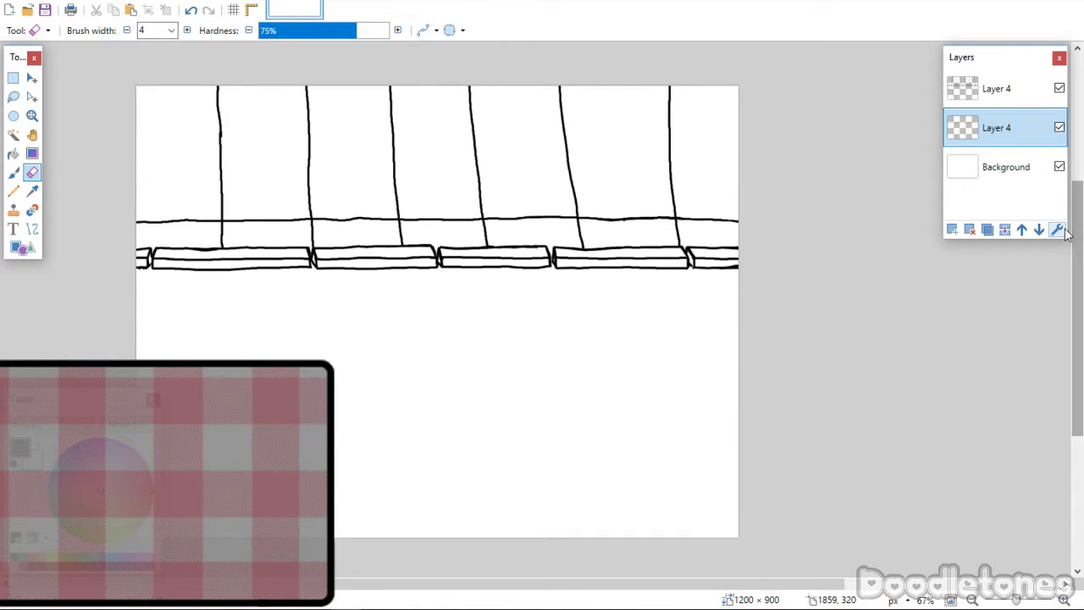
left_click(13, 172)
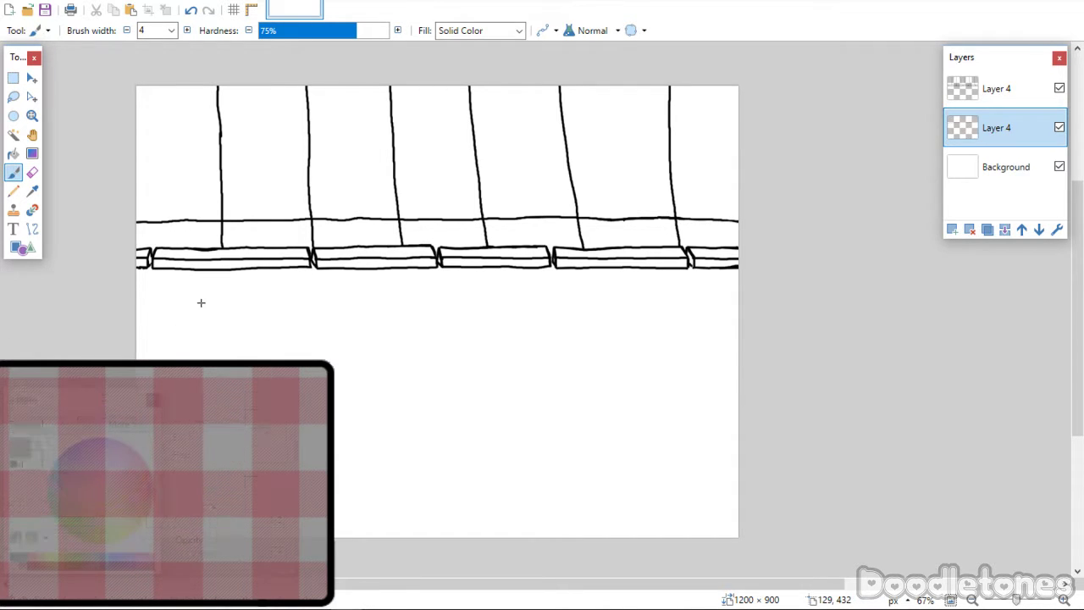
left_click(952, 229)
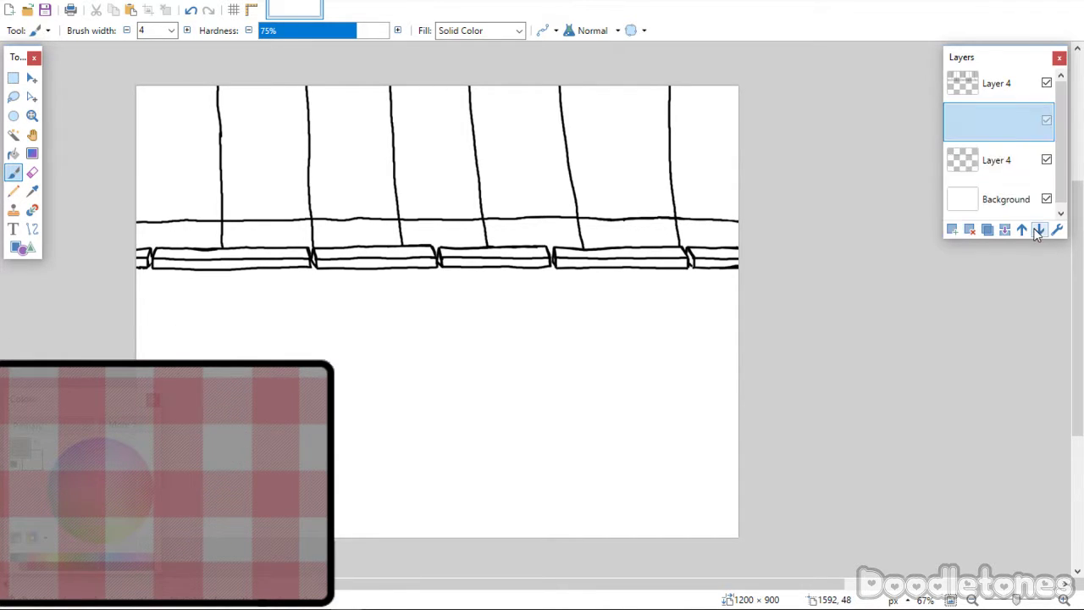
left_click(1039, 230)
left_click(13, 153)
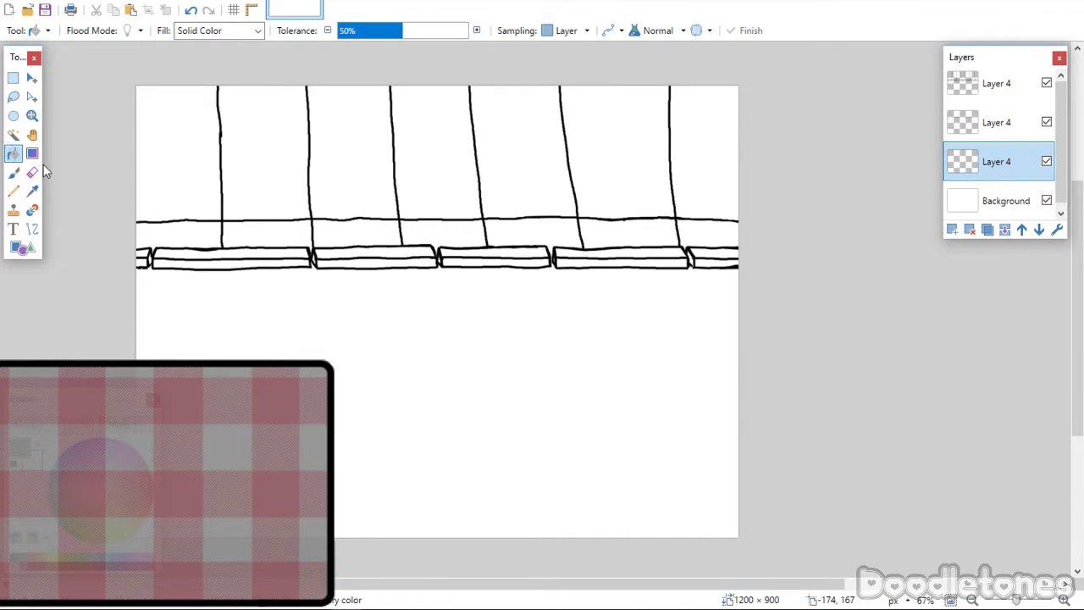
left_click(952, 230)
left_click(1039, 229)
left_click(971, 229)
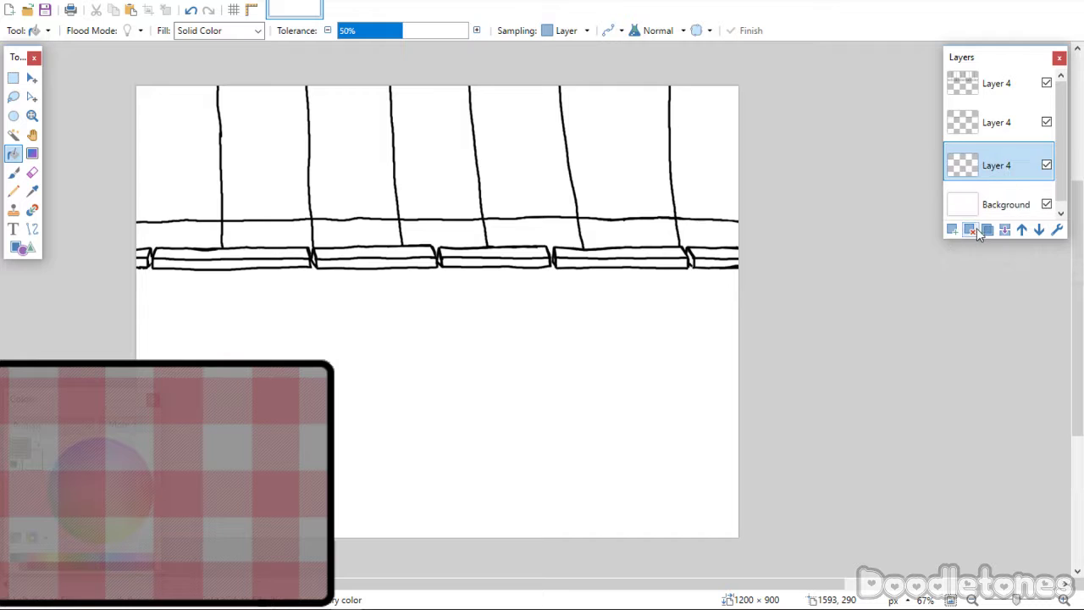
Fill the entire new layer with solid brown.
left_click(659, 355)
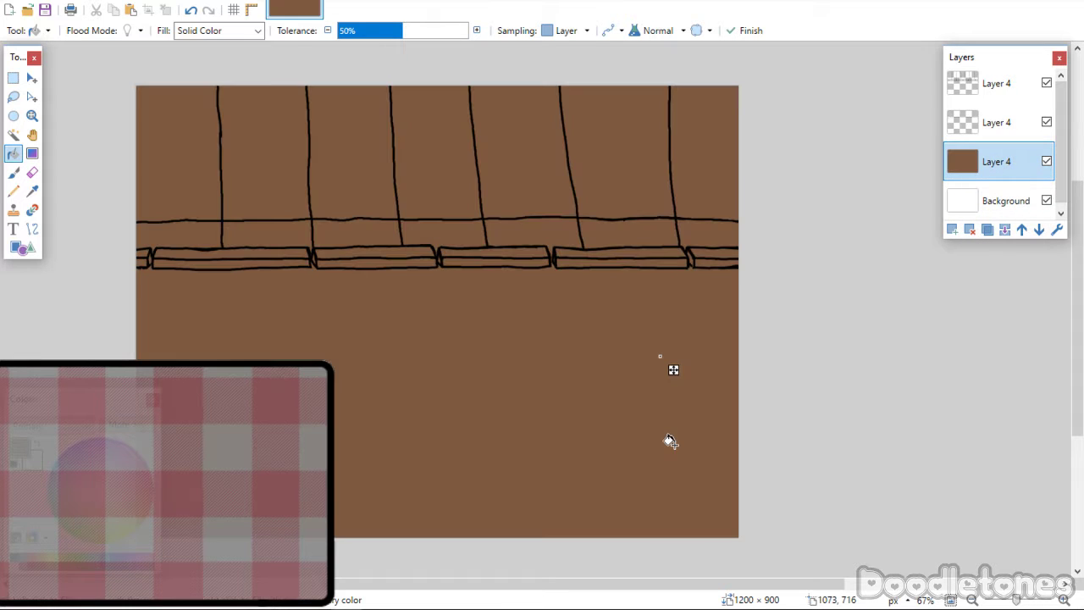
Erase a strip of brown just above the slabs across the full canvas width with an eraser width of 20.
left_click(32, 172)
left_click(172, 31)
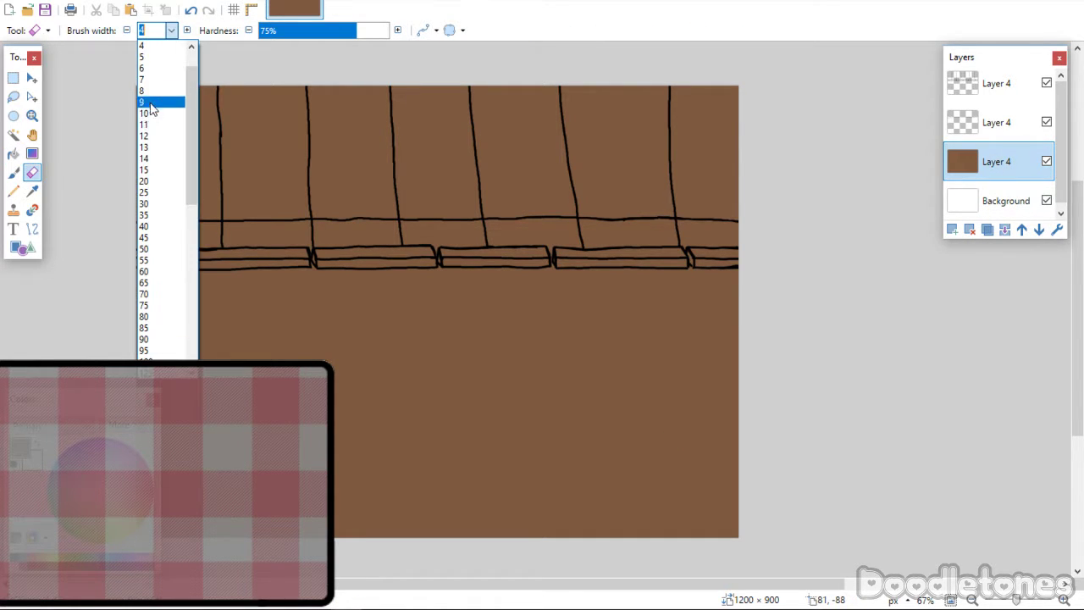
left_click(148, 181)
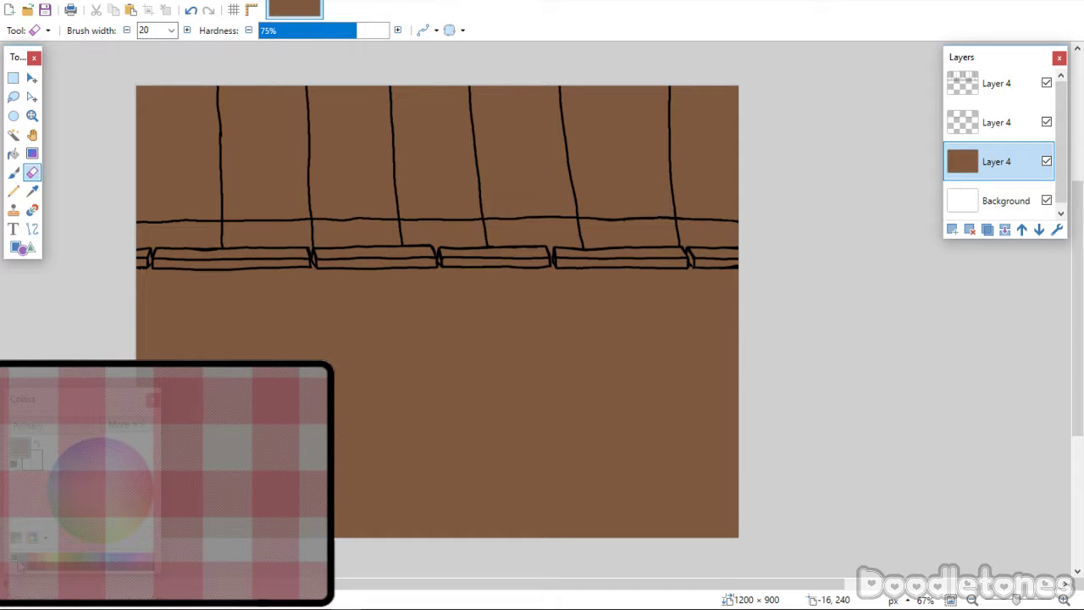
left_click_drag(131, 243, 235, 243)
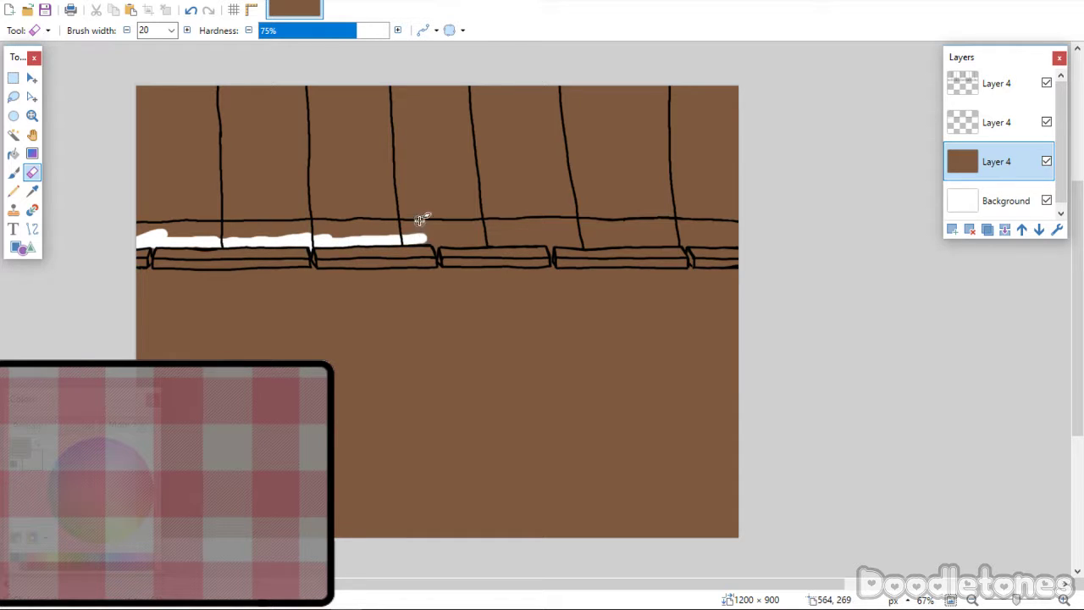
left_click_drag(408, 239, 536, 237)
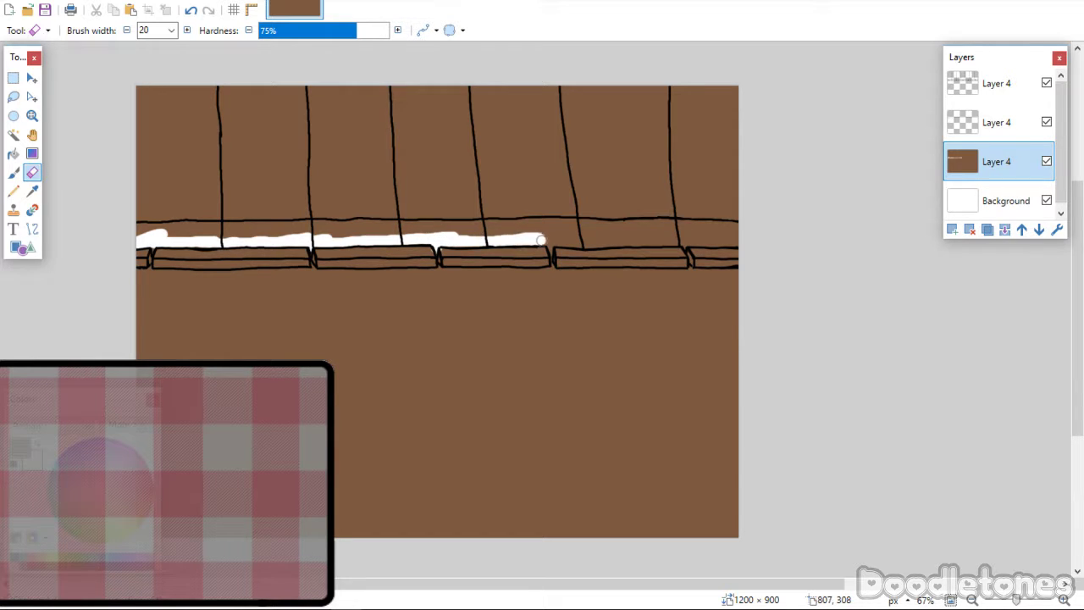
mouse_move(551, 253)
left_mouse_down()
mouse_move(725, 241)
mouse_move(709, 239)
left_mouse_up()
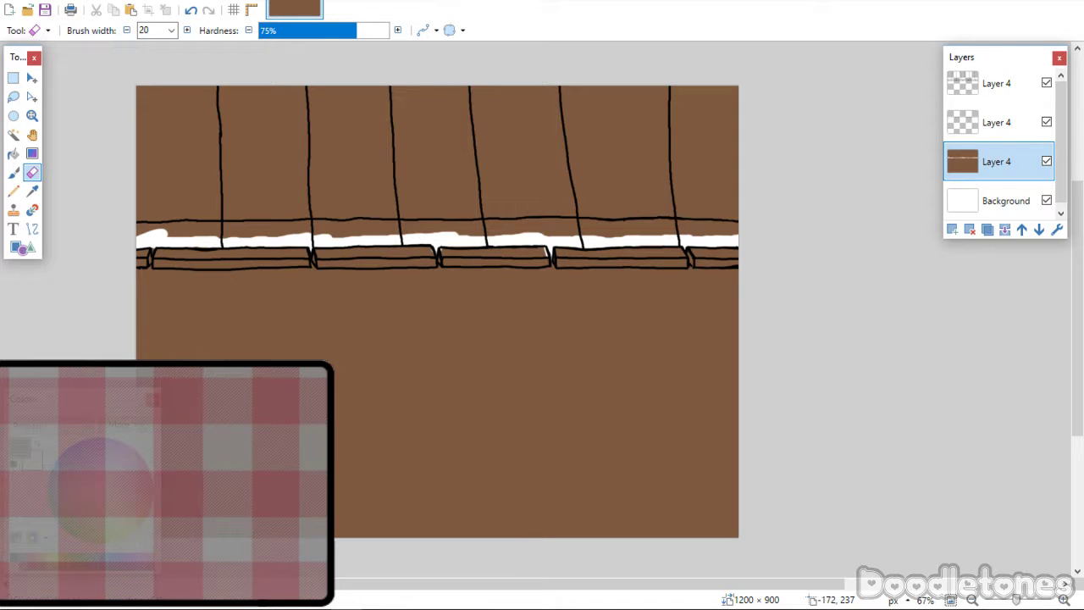
Erase all the remaining brown above the slabs up to the canvas's upper edge.
mouse_move(144, 91)
left_mouse_down()
mouse_move(174, 67)
mouse_move(233, 82)
mouse_move(282, 66)
mouse_move(143, 98)
mouse_move(272, 80)
mouse_move(375, 82)
mouse_move(157, 118)
mouse_move(485, 83)
mouse_move(267, 102)
mouse_move(390, 91)
mouse_move(351, 78)
mouse_move(234, 94)
mouse_move(693, 105)
mouse_move(423, 86)
mouse_move(691, 96)
mouse_move(598, 78)
mouse_move(732, 83)
mouse_move(448, 87)
mouse_move(621, 97)
mouse_move(237, 116)
mouse_move(526, 95)
mouse_move(137, 146)
mouse_move(273, 106)
mouse_move(165, 136)
mouse_move(165, 146)
mouse_move(159, 135)
mouse_move(156, 178)
mouse_move(166, 172)
mouse_move(125, 208)
mouse_move(156, 212)
mouse_move(136, 236)
mouse_move(159, 219)
mouse_move(143, 237)
mouse_move(169, 220)
mouse_move(191, 219)
mouse_move(179, 234)
mouse_move(226, 219)
left_mouse_up()
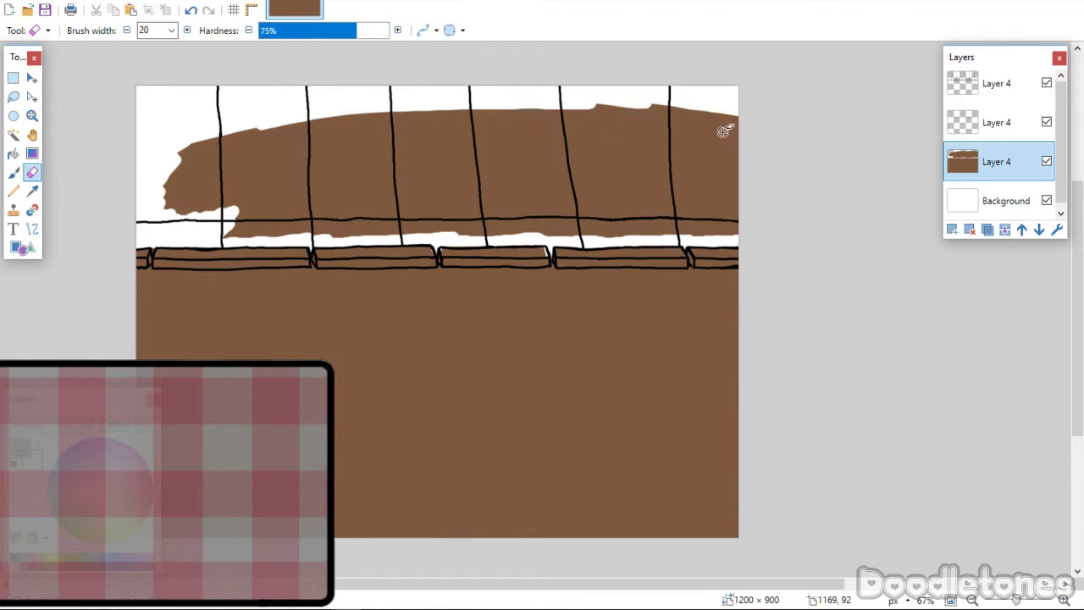
mouse_move(723, 121)
left_mouse_down()
mouse_move(780, 152)
mouse_move(650, 108)
mouse_move(753, 153)
mouse_move(655, 99)
mouse_move(729, 122)
mouse_move(562, 104)
mouse_move(704, 136)
mouse_move(727, 153)
mouse_move(655, 151)
mouse_move(754, 165)
mouse_move(651, 187)
mouse_move(729, 183)
mouse_move(734, 196)
mouse_move(645, 203)
mouse_move(721, 205)
left_mouse_up()
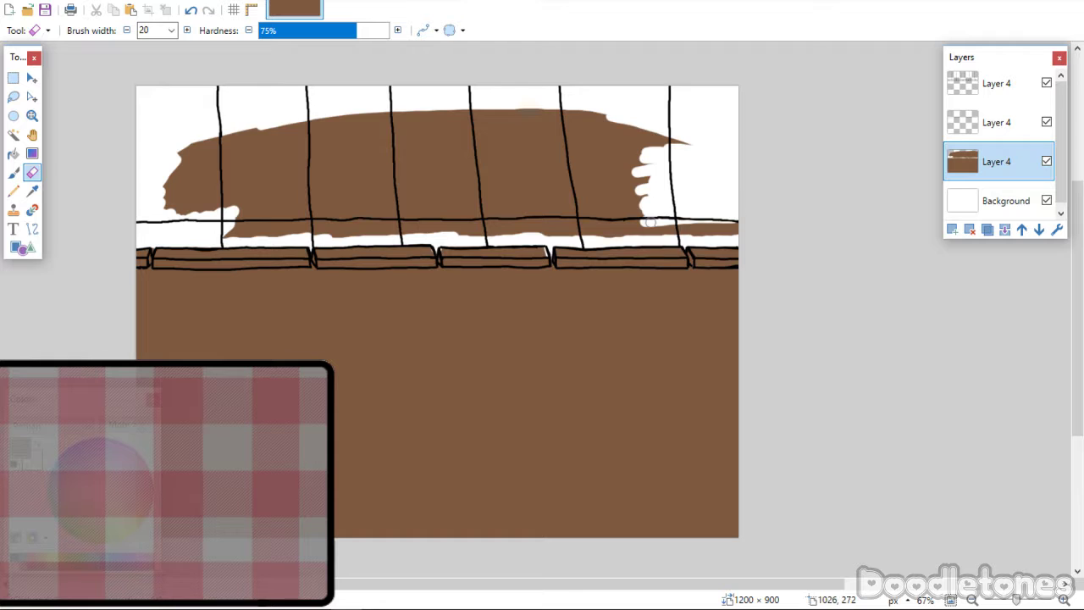
mouse_move(648, 222)
left_mouse_down()
mouse_move(739, 230)
mouse_move(540, 231)
mouse_move(651, 235)
mouse_move(616, 231)
mouse_move(641, 213)
mouse_move(557, 224)
mouse_move(669, 193)
mouse_move(667, 155)
mouse_move(615, 195)
mouse_move(602, 188)
mouse_move(609, 164)
mouse_move(648, 130)
mouse_move(617, 142)
mouse_move(555, 202)
mouse_move(547, 186)
mouse_move(608, 112)
mouse_move(557, 148)
mouse_move(542, 212)
mouse_move(526, 228)
mouse_move(494, 231)
mouse_move(517, 228)
mouse_move(530, 208)
mouse_move(516, 209)
mouse_move(514, 193)
mouse_move(418, 232)
mouse_move(446, 223)
mouse_move(357, 234)
mouse_move(229, 227)
mouse_move(423, 212)
mouse_move(366, 230)
mouse_move(452, 206)
mouse_move(486, 192)
mouse_move(544, 127)
mouse_move(466, 196)
mouse_move(517, 123)
mouse_move(508, 110)
mouse_move(407, 195)
mouse_move(474, 113)
mouse_move(457, 141)
mouse_move(375, 197)
mouse_move(446, 113)
mouse_move(361, 194)
mouse_move(325, 182)
mouse_move(391, 118)
left_mouse_up()
mouse_move(362, 160)
left_mouse_down()
mouse_move(313, 179)
mouse_move(332, 137)
mouse_move(376, 109)
mouse_move(422, 108)
mouse_move(186, 146)
mouse_move(222, 135)
mouse_move(152, 211)
mouse_move(238, 173)
mouse_move(201, 196)
mouse_move(246, 184)
mouse_move(241, 193)
mouse_move(196, 207)
mouse_move(258, 211)
mouse_move(305, 196)
mouse_move(279, 192)
mouse_move(313, 197)
left_mouse_up()
mouse_move(343, 152)
left_mouse_down()
mouse_move(315, 124)
mouse_move(283, 132)
left_mouse_up()
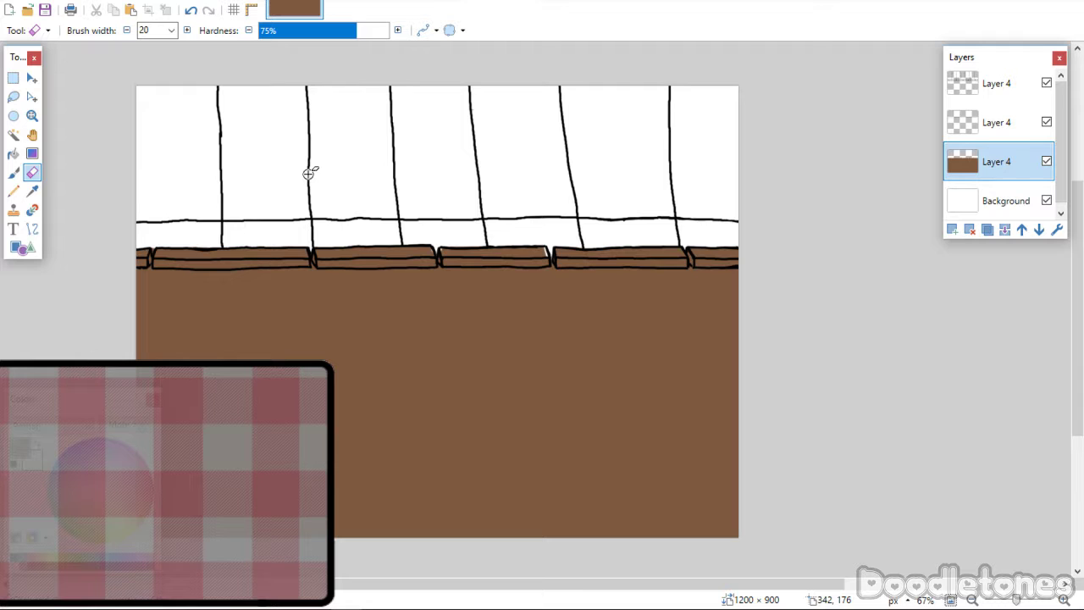
Paint brown over the white gap at the right end of the slab beneath the fourth vertical line.
key("z")
left_click(534, 322)
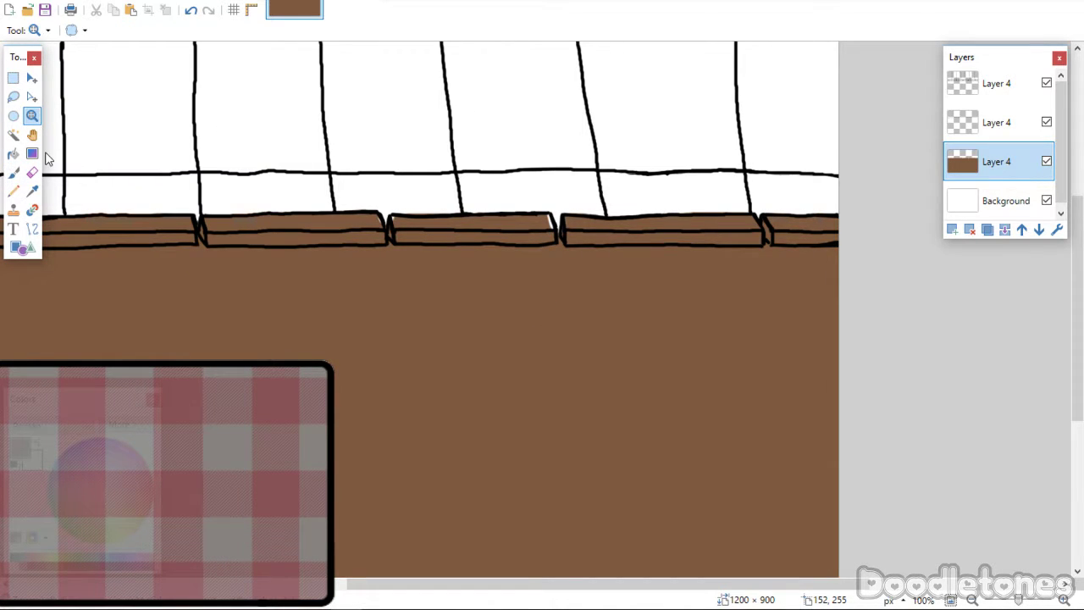
left_click(13, 172)
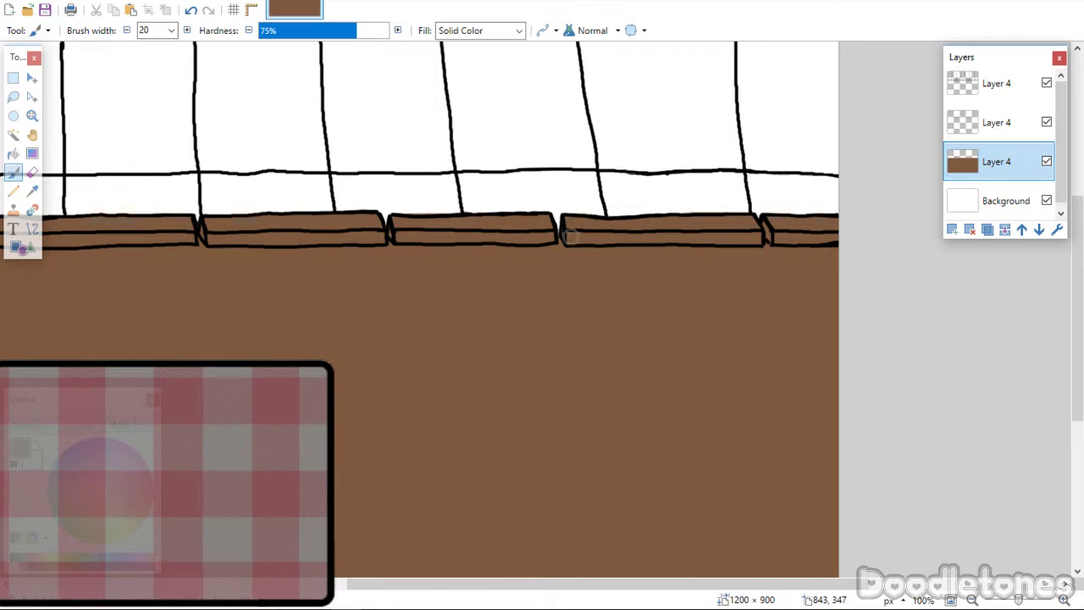
Set the paintbrush width to 5 and add a new layer directly above the brown layer.
left_click_drag(535, 583, 407, 585)
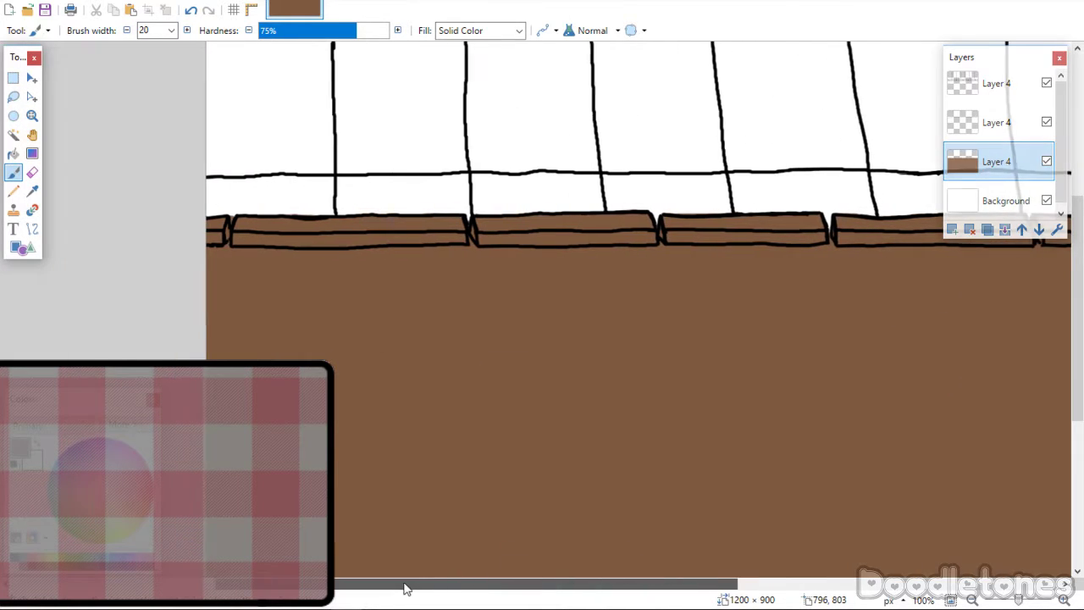
left_click(32, 172)
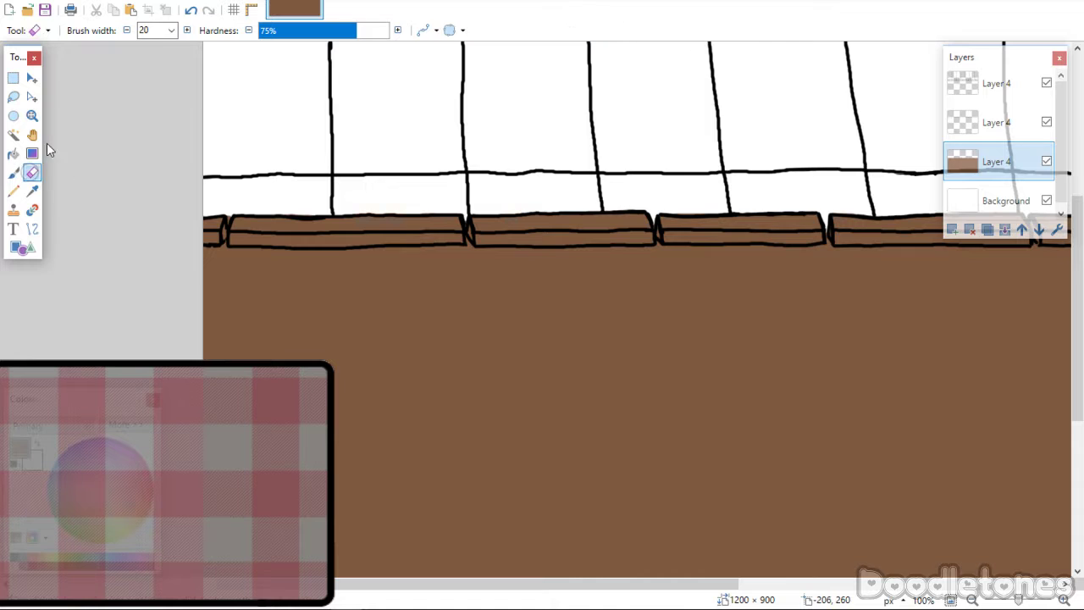
left_click(171, 30)
scroll(161, 127, "up", 5)
left_click(160, 83)
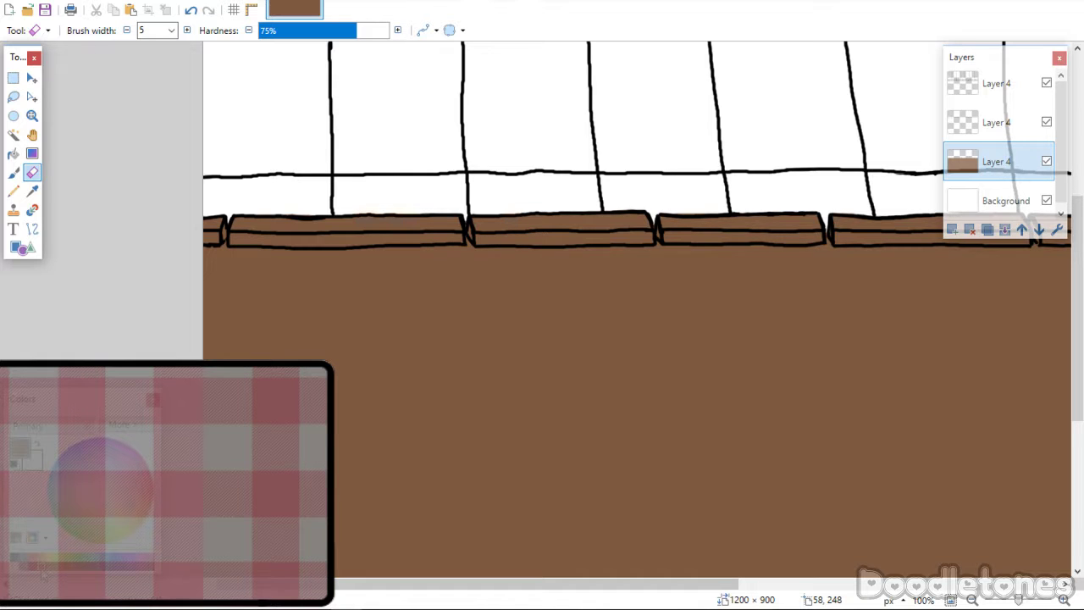
left_click(14, 172)
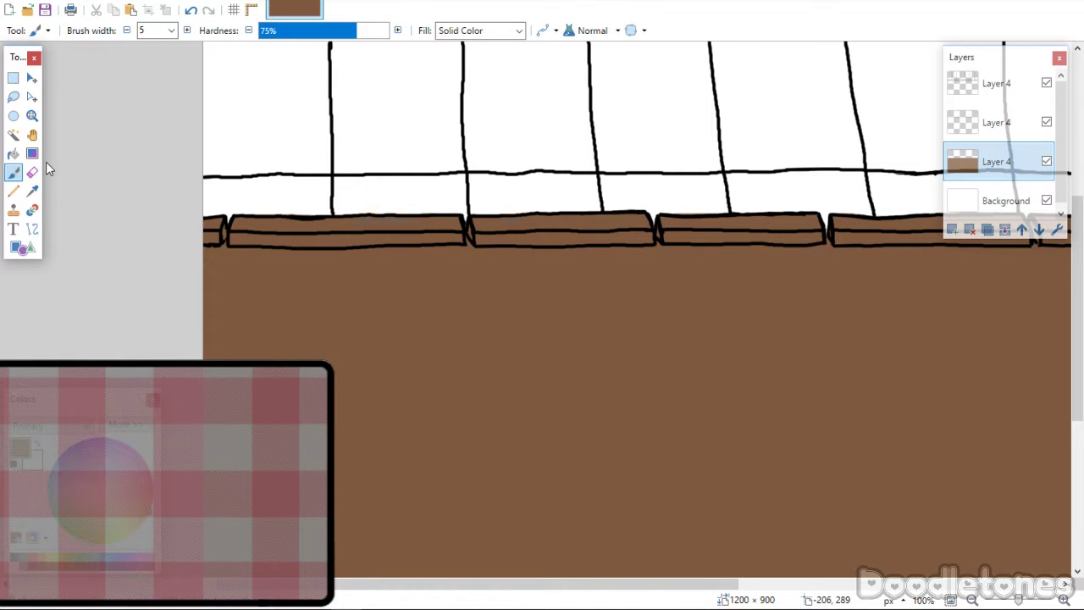
left_click(951, 229)
Hide the brown layer and paint the front faces of the two leftmost slabs, plus the side face between them, dark reddish brown.
left_click(31, 116)
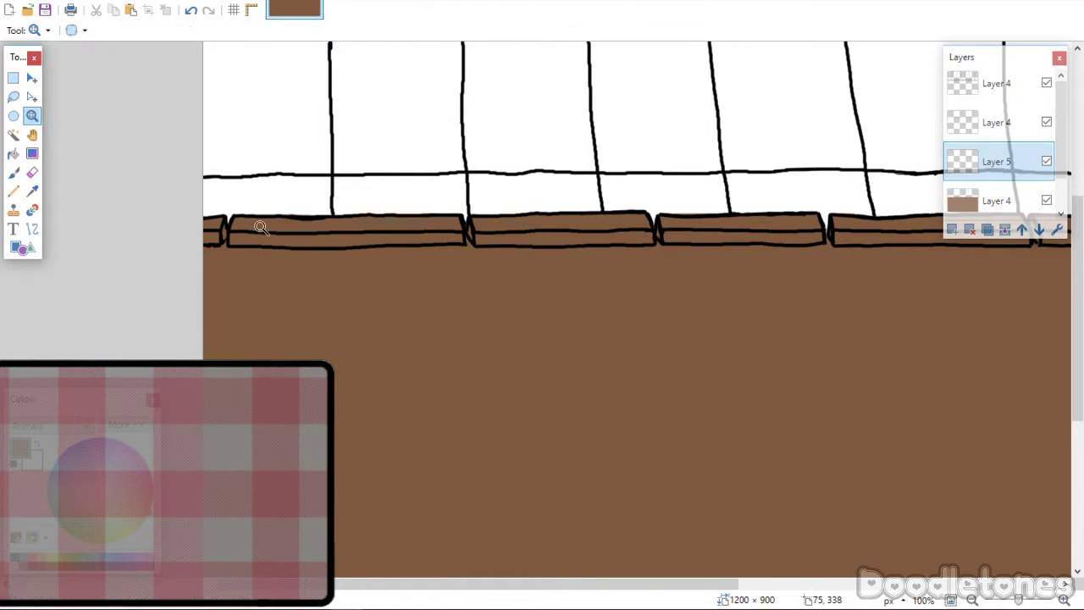
left_click(261, 226)
left_click(13, 172)
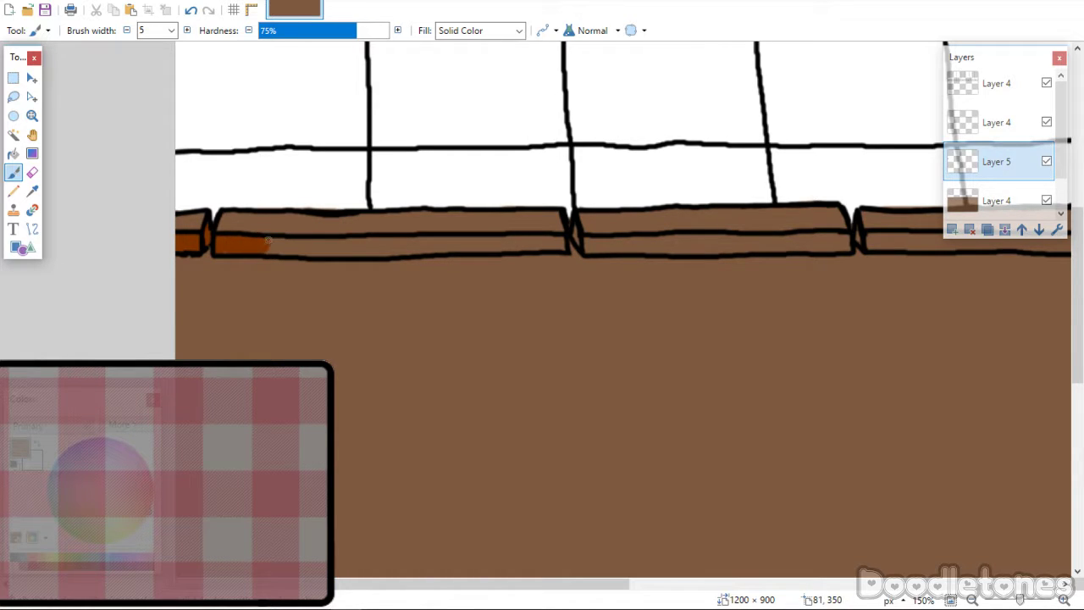
left_click(1046, 201)
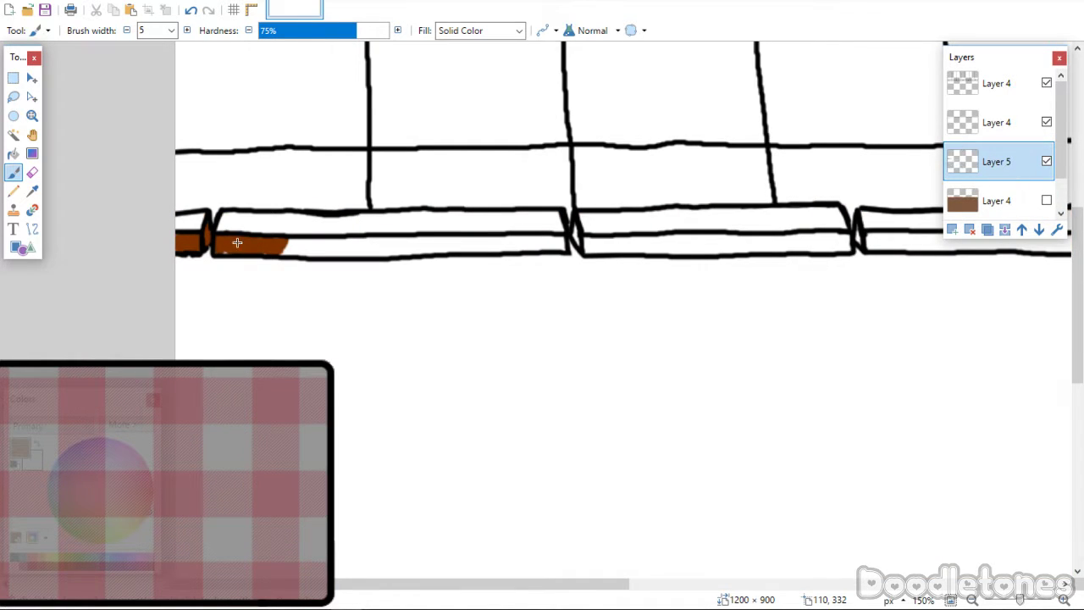
mouse_move(290, 244)
left_mouse_down()
mouse_move(373, 239)
mouse_move(392, 241)
mouse_move(344, 254)
mouse_move(393, 253)
mouse_move(413, 248)
mouse_move(378, 244)
mouse_move(415, 250)
left_mouse_up()
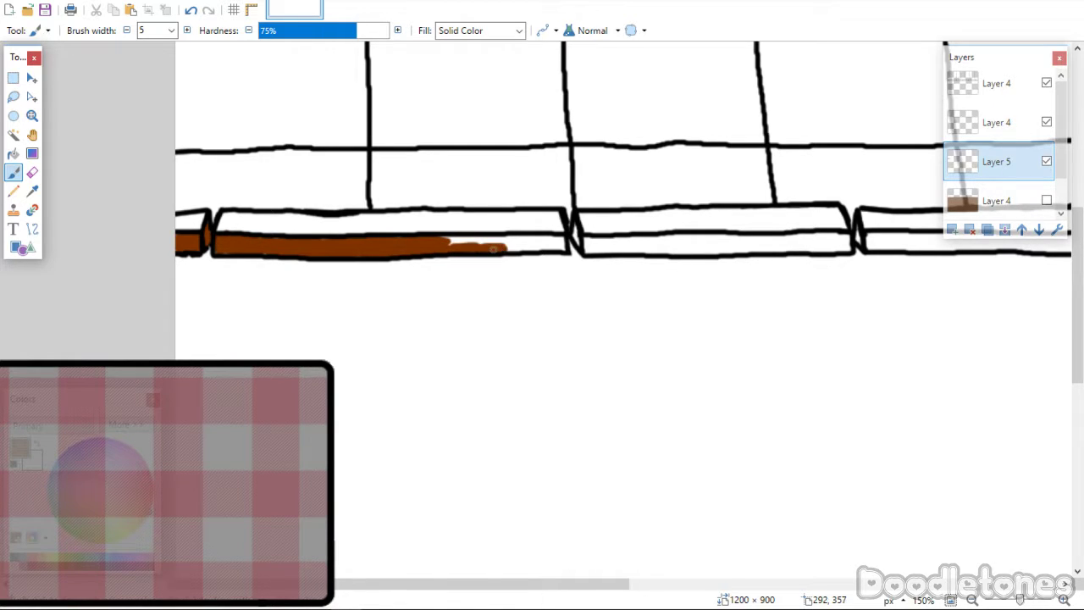
left_click_drag(463, 237, 514, 244)
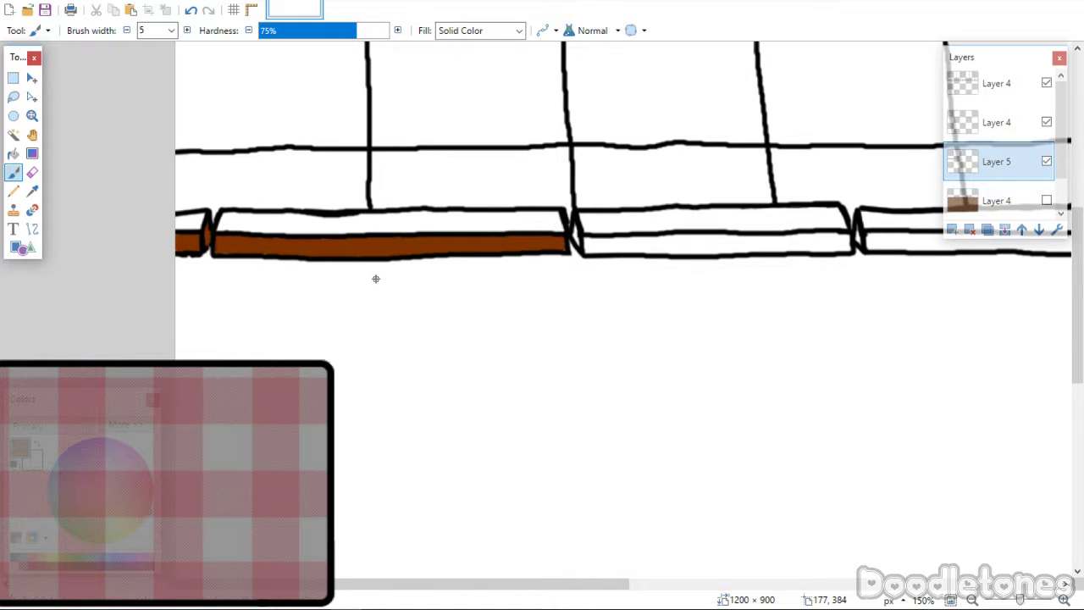
Paint the side and front faces of the third slab from the canvas's left edge dark reddish brown.
left_click(33, 116)
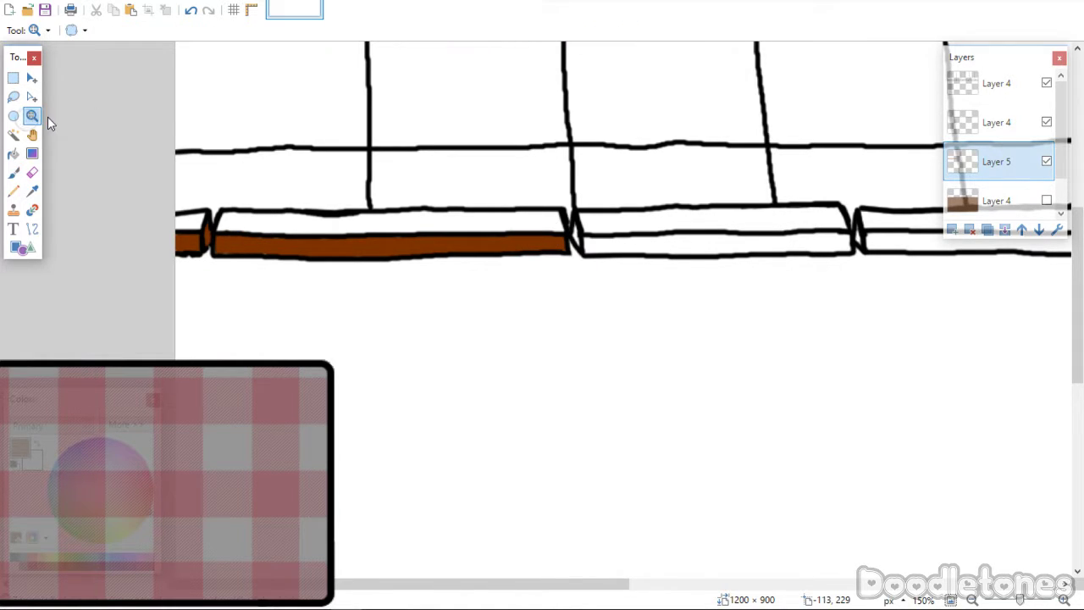
left_click(651, 245)
left_click_drag(381, 595, 483, 576)
left_click(14, 134)
left_click(14, 172)
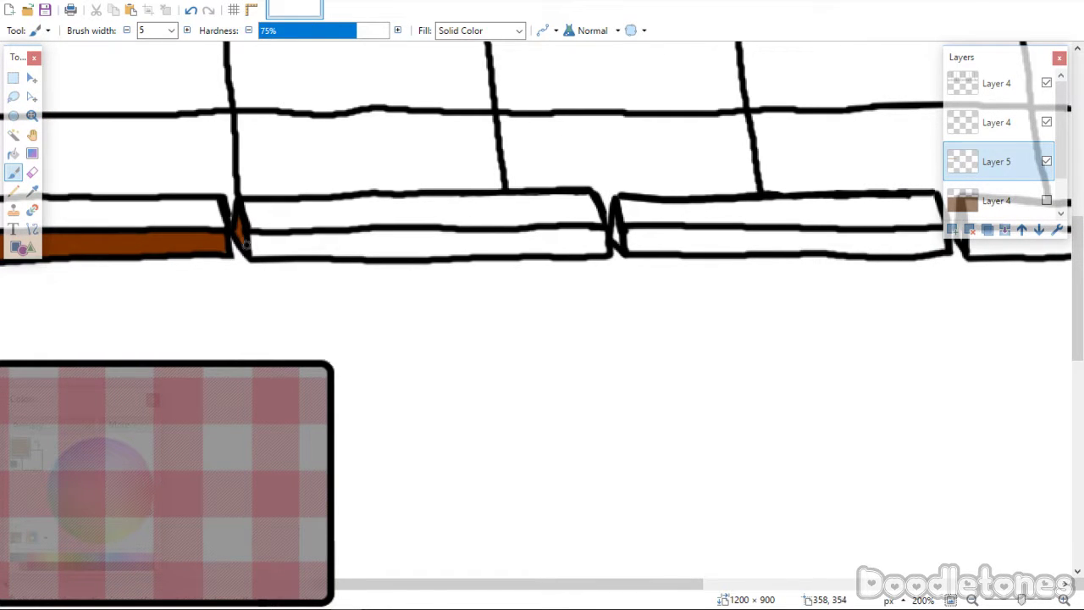
left_click_drag(282, 241, 311, 240)
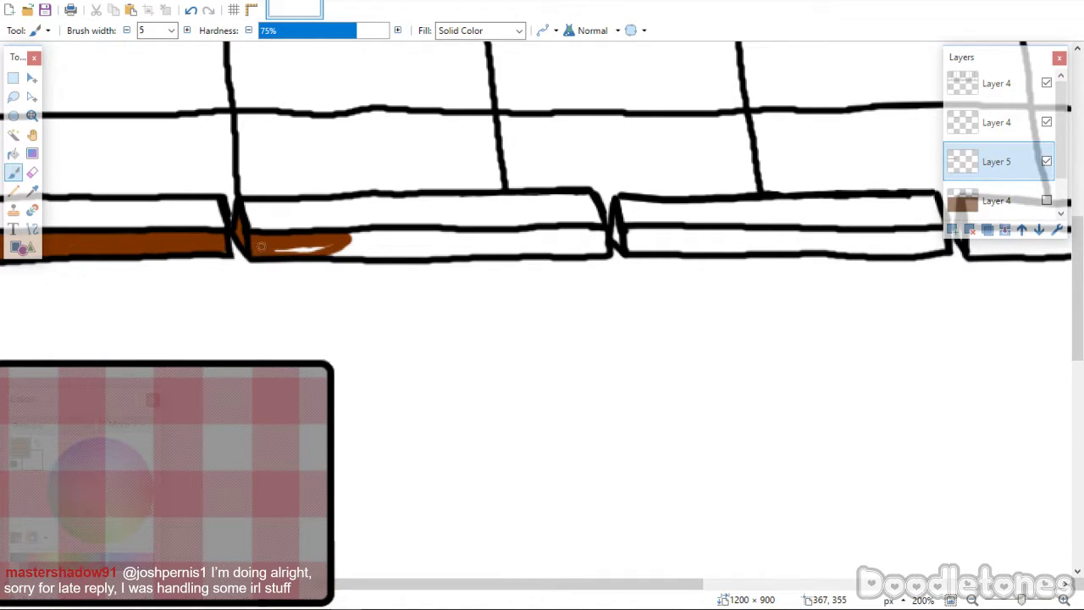
left_click_drag(320, 245, 396, 238)
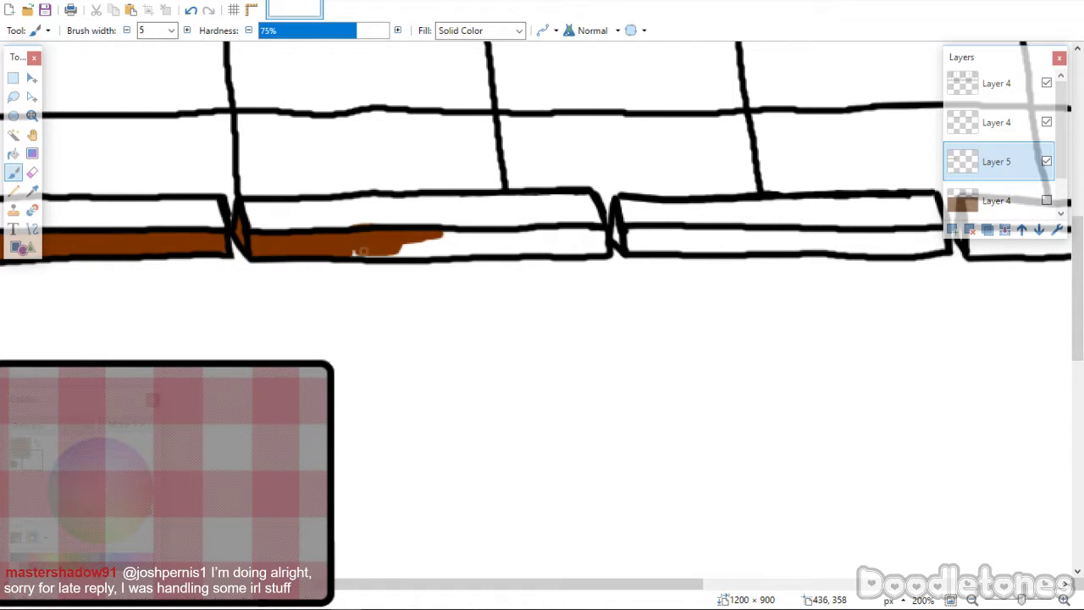
mouse_move(433, 258)
left_mouse_down()
mouse_move(457, 241)
mouse_move(441, 235)
mouse_move(505, 236)
mouse_move(508, 246)
mouse_move(460, 255)
mouse_move(519, 237)
left_mouse_up()
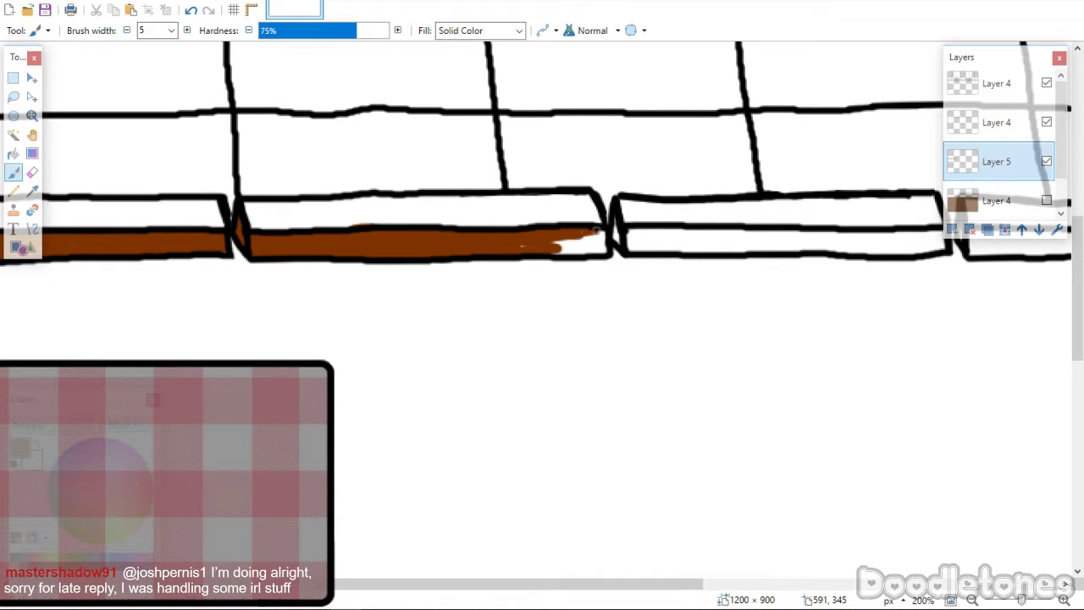
left_click_drag(602, 246, 605, 250)
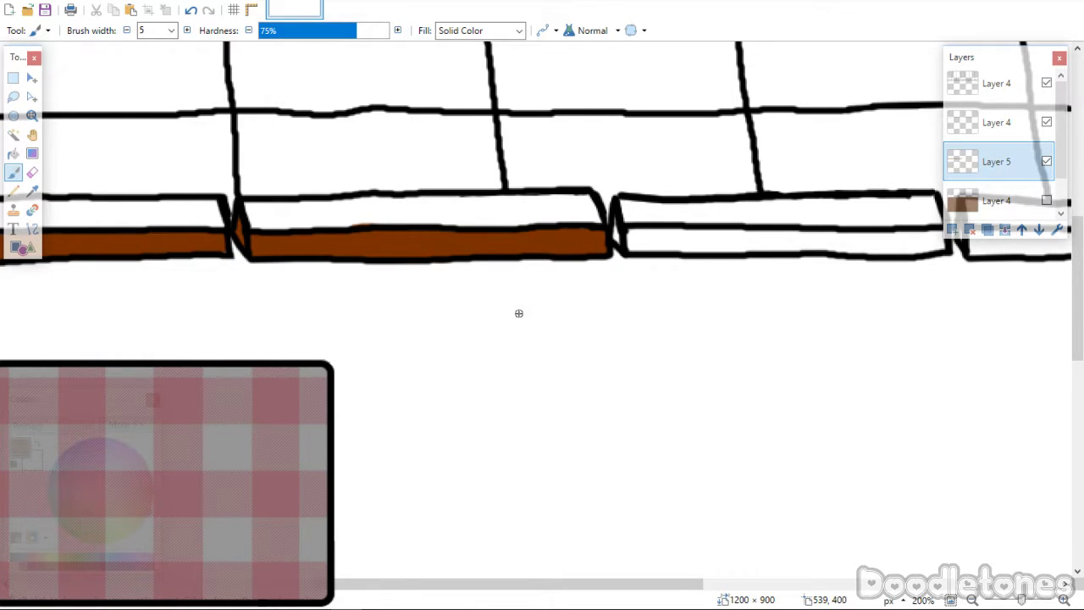
Paint the side and front faces of the fourth slab dark reddish brown.
left_click_drag(341, 588, 432, 587)
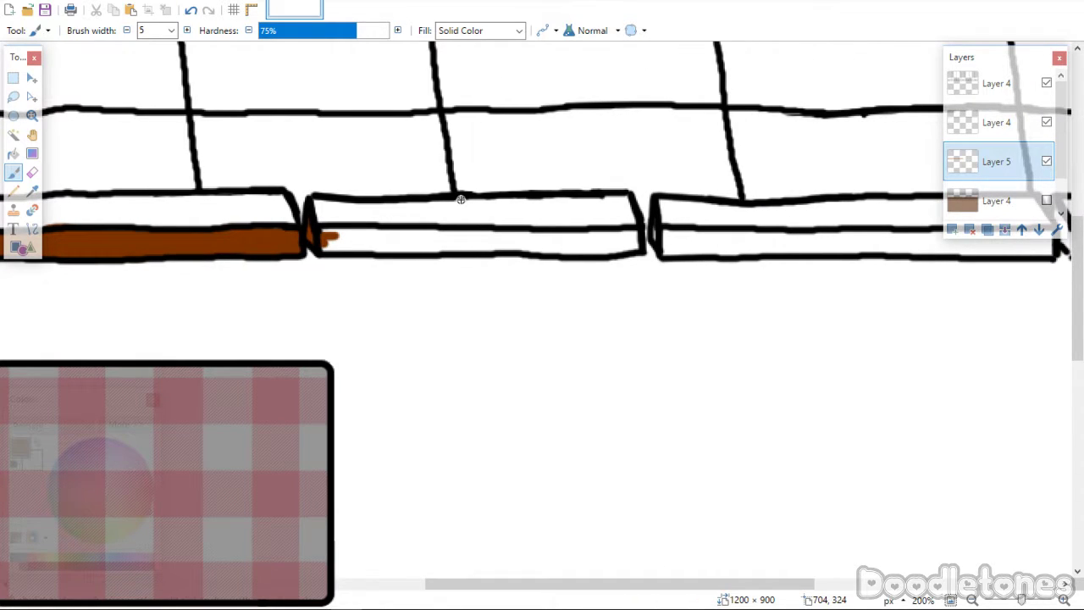
mouse_move(322, 231)
left_mouse_down()
mouse_move(357, 234)
mouse_move(331, 236)
left_mouse_up()
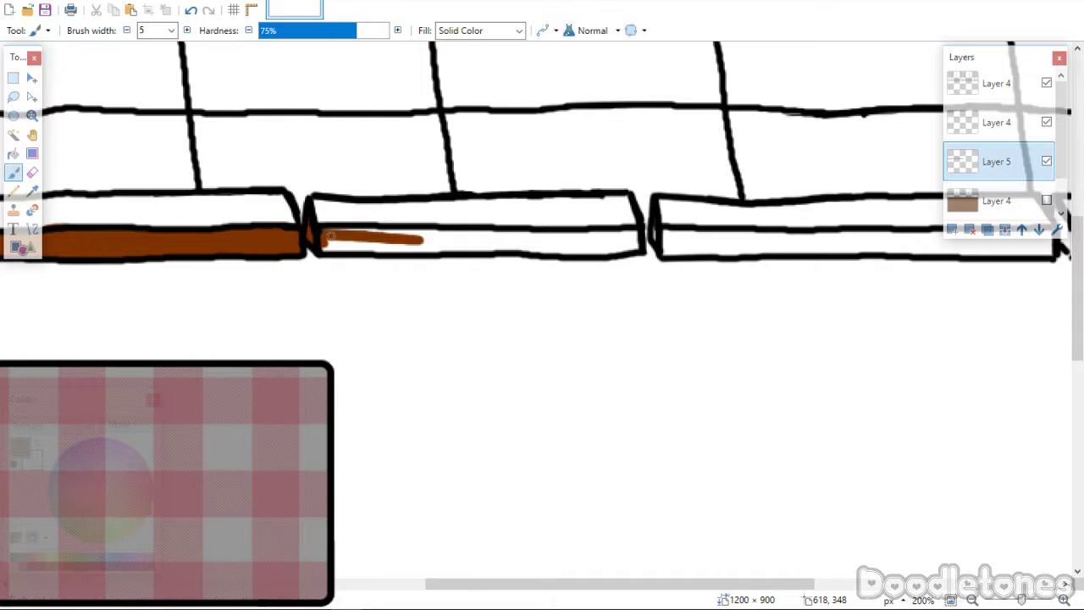
mouse_move(426, 231)
left_mouse_down()
mouse_move(467, 239)
mouse_move(423, 248)
left_mouse_up()
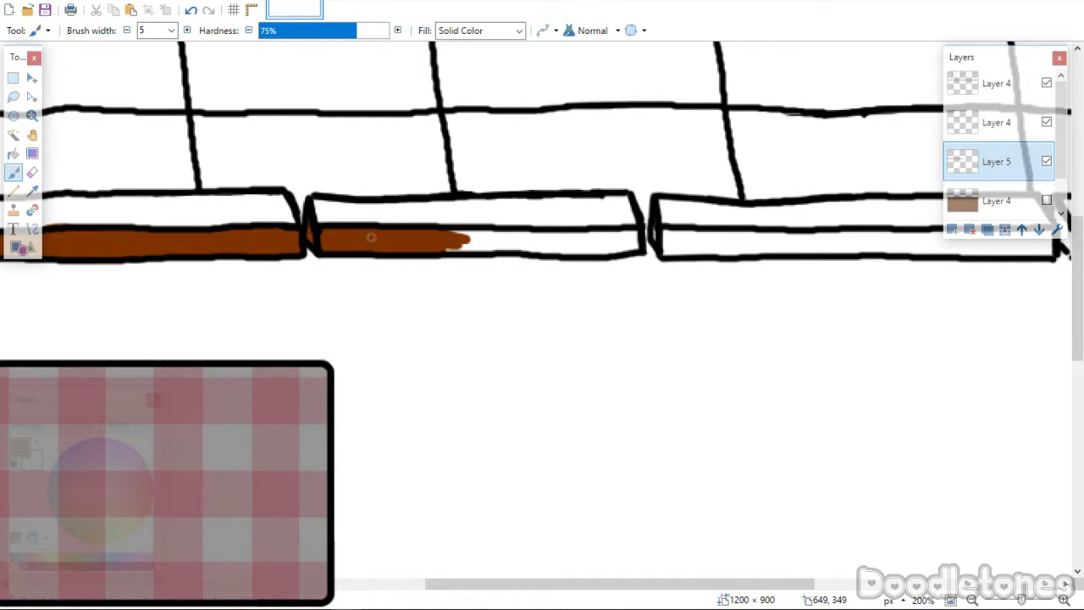
mouse_move(423, 239)
left_mouse_down()
mouse_move(501, 235)
mouse_move(461, 244)
left_mouse_up()
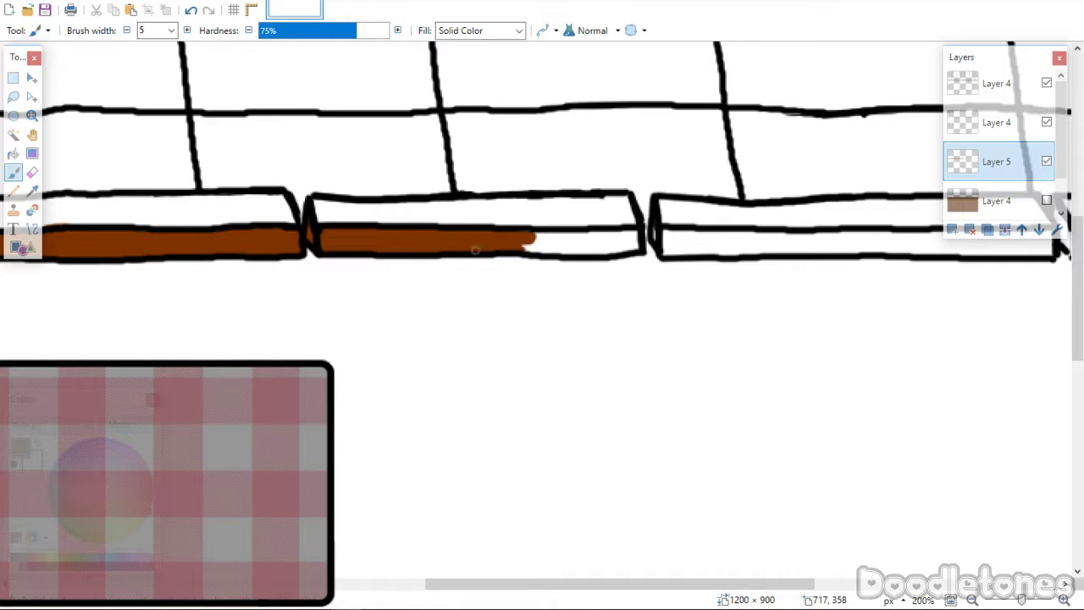
mouse_move(573, 247)
left_mouse_down()
mouse_move(548, 250)
mouse_move(603, 242)
mouse_move(589, 239)
left_mouse_up()
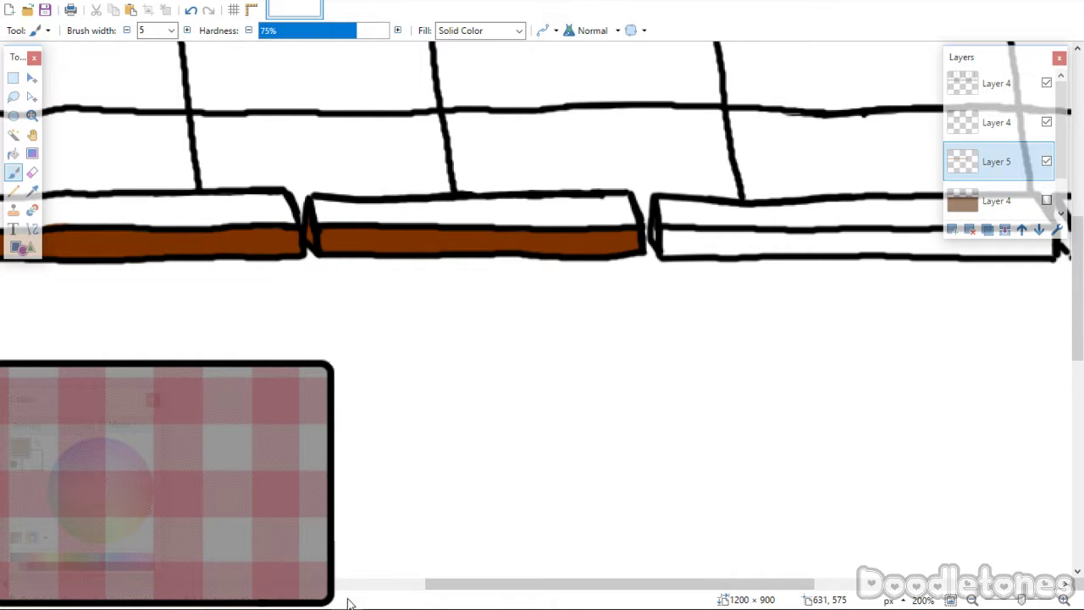
Paint the side and front faces of the last two slabs dark reddish brown up to the canvas's right edge.
left_click_drag(536, 593, 684, 596)
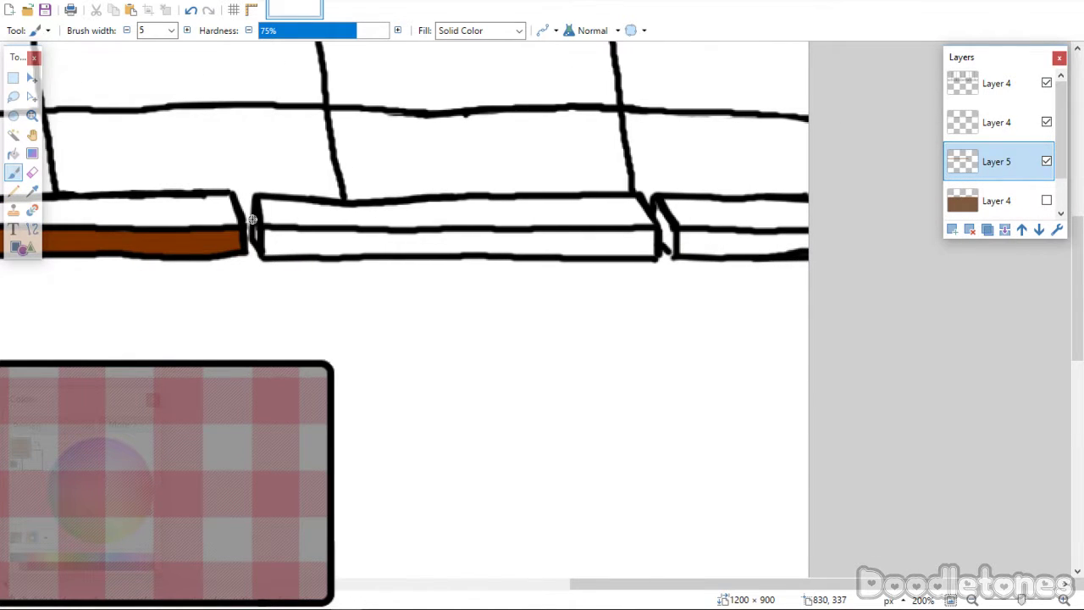
mouse_move(261, 233)
left_mouse_down()
mouse_move(336, 238)
mouse_move(289, 233)
mouse_move(327, 239)
mouse_move(268, 239)
mouse_move(276, 252)
mouse_move(386, 244)
mouse_move(356, 240)
left_mouse_up()
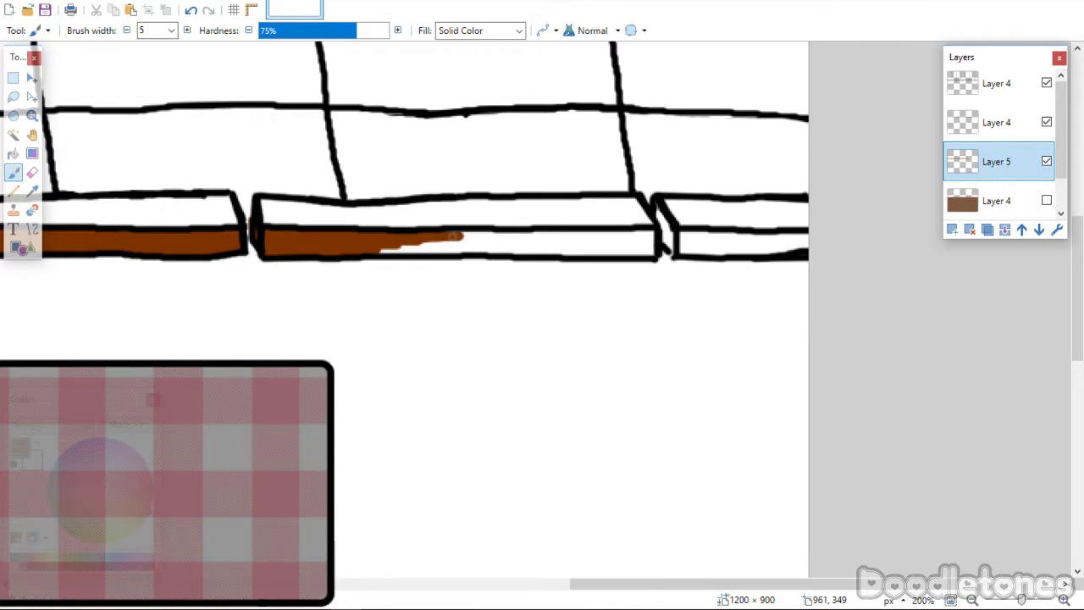
mouse_move(453, 235)
left_mouse_down()
mouse_move(503, 251)
mouse_move(464, 249)
mouse_move(499, 237)
mouse_move(477, 234)
mouse_move(598, 238)
mouse_move(562, 242)
left_mouse_up()
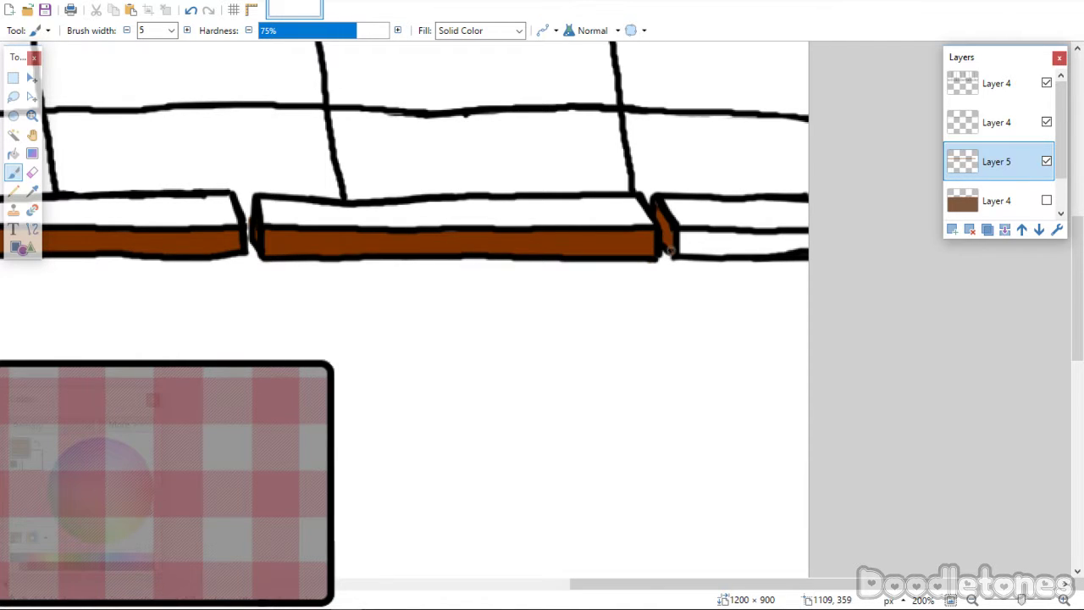
left_click_drag(681, 235, 713, 237)
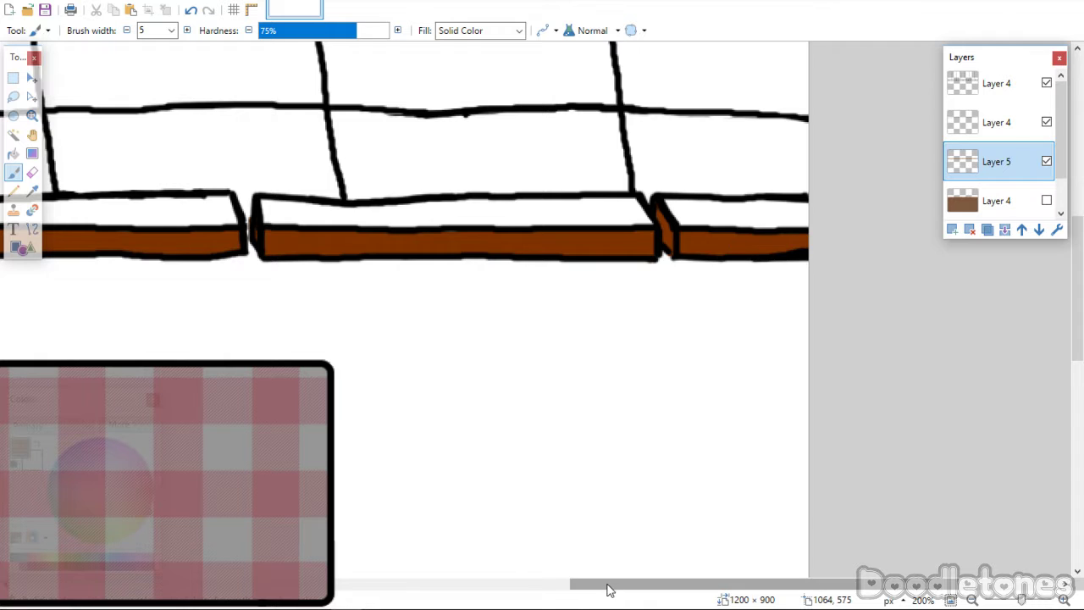
Hide the slab and vertical line art layer, the dark reddish brown layer and the brown layer.
left_click_drag(607, 587, 181, 593)
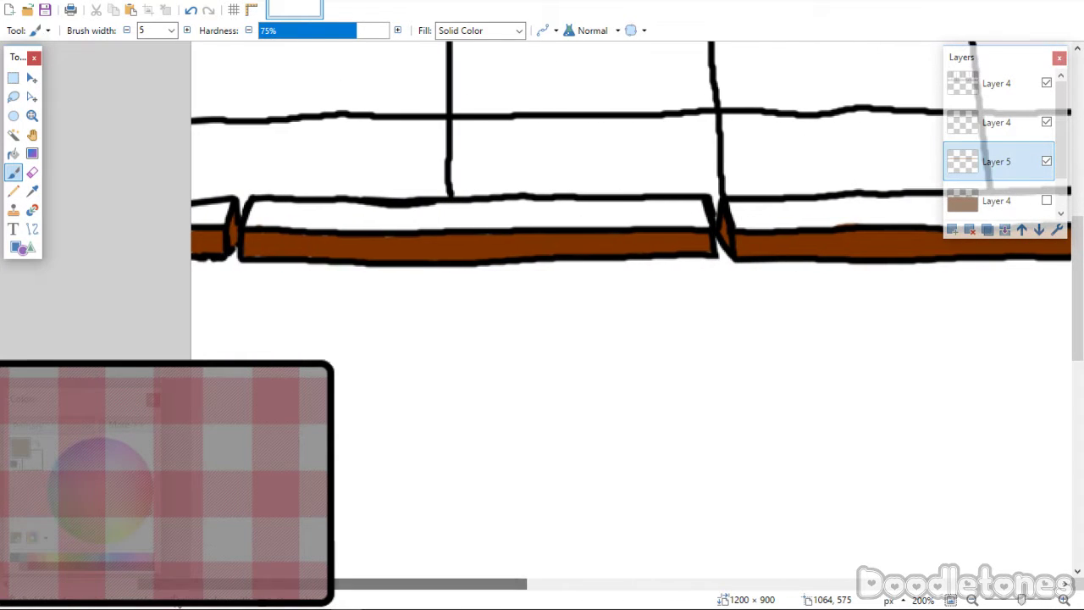
left_click(1046, 200)
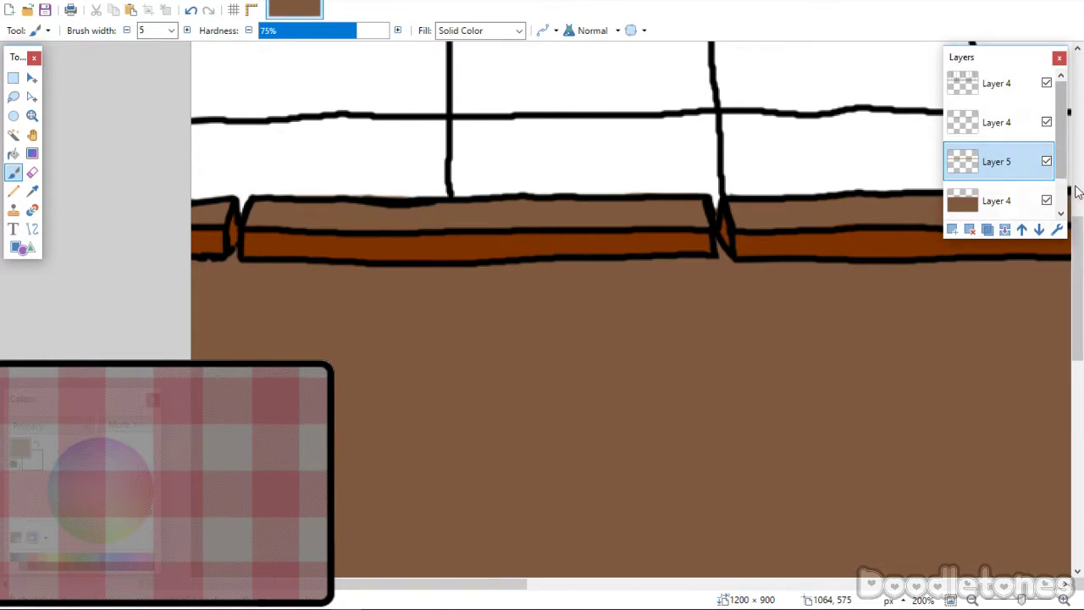
left_click_drag(1077, 242, 1075, 202)
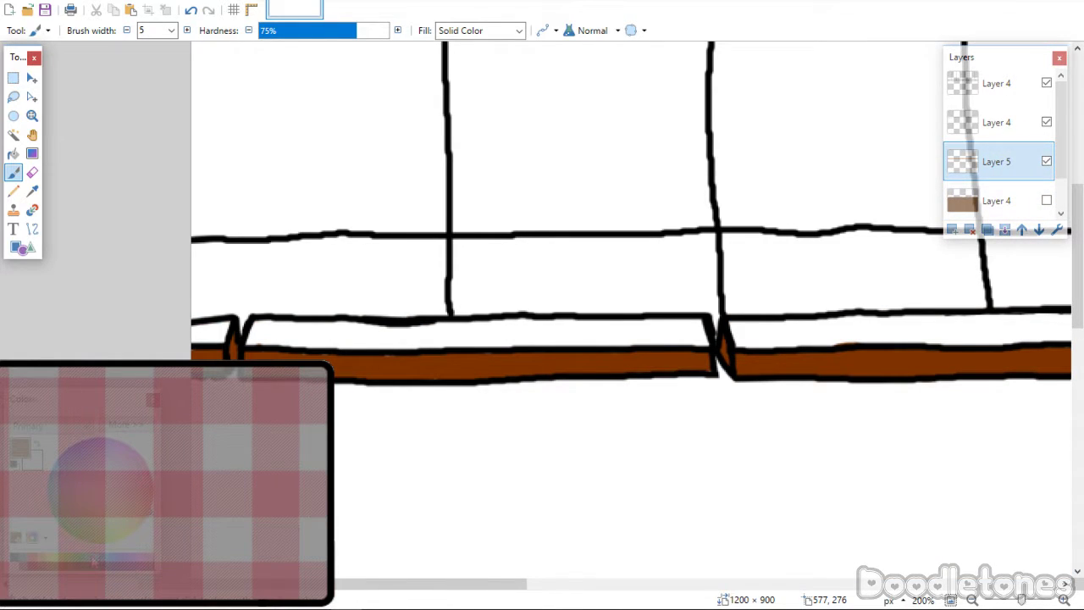
left_click(1047, 83)
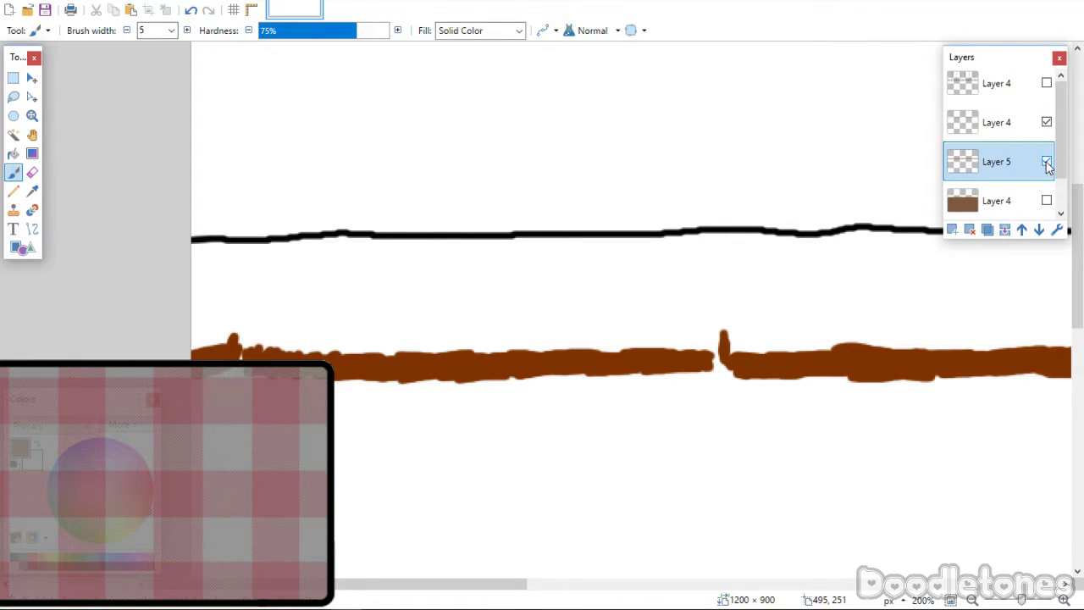
left_click(1046, 163)
left_click(1046, 162)
left_click(1047, 162)
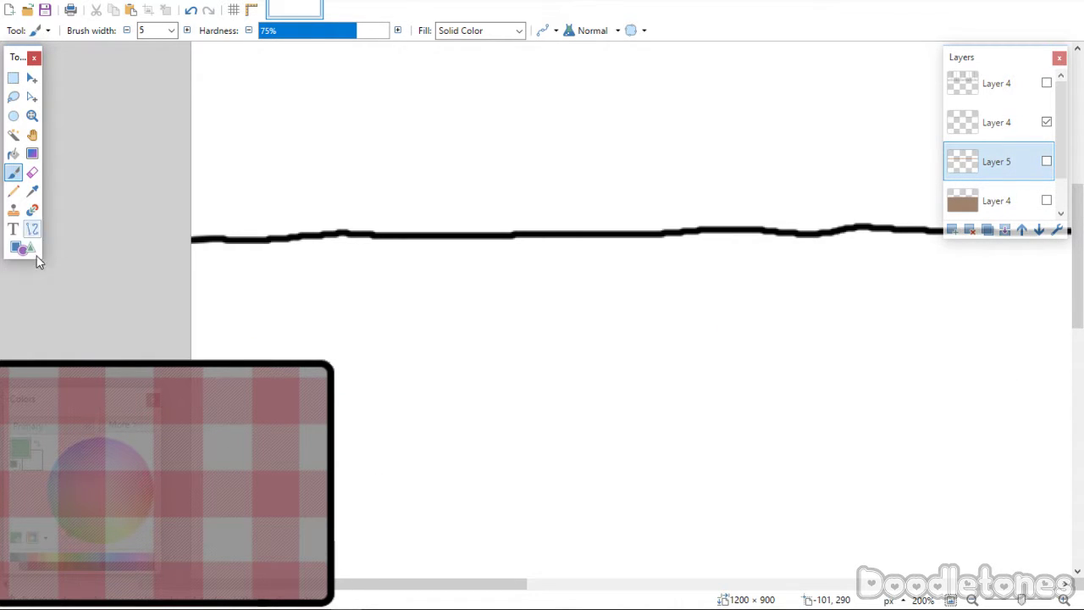
Set the paintbrush width to 30, add a new layer and move it beneath the brown layer.
left_click(171, 31)
left_click(165, 195)
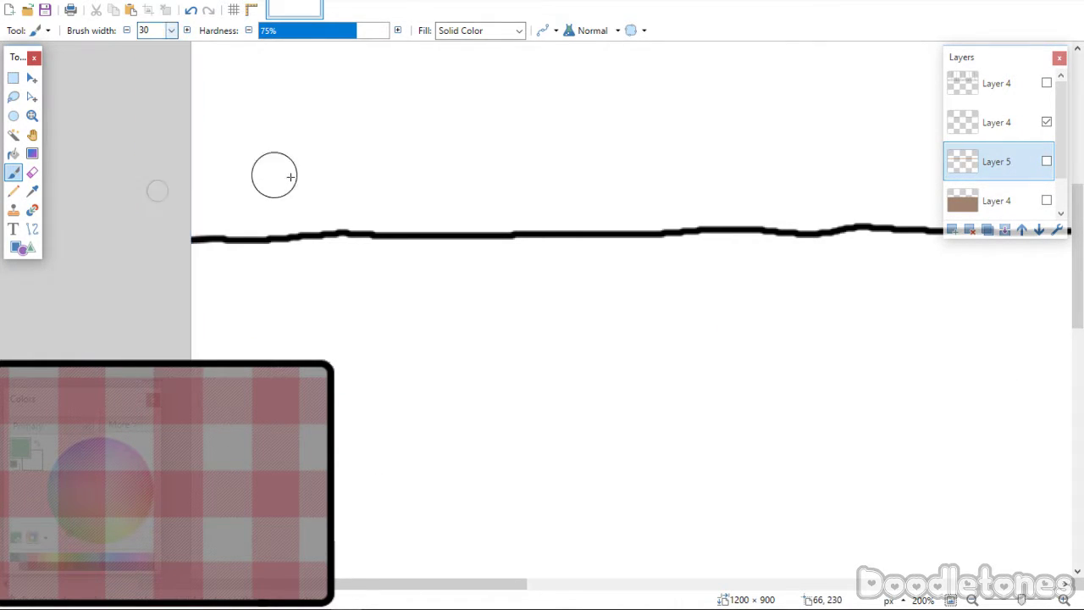
left_click(951, 230)
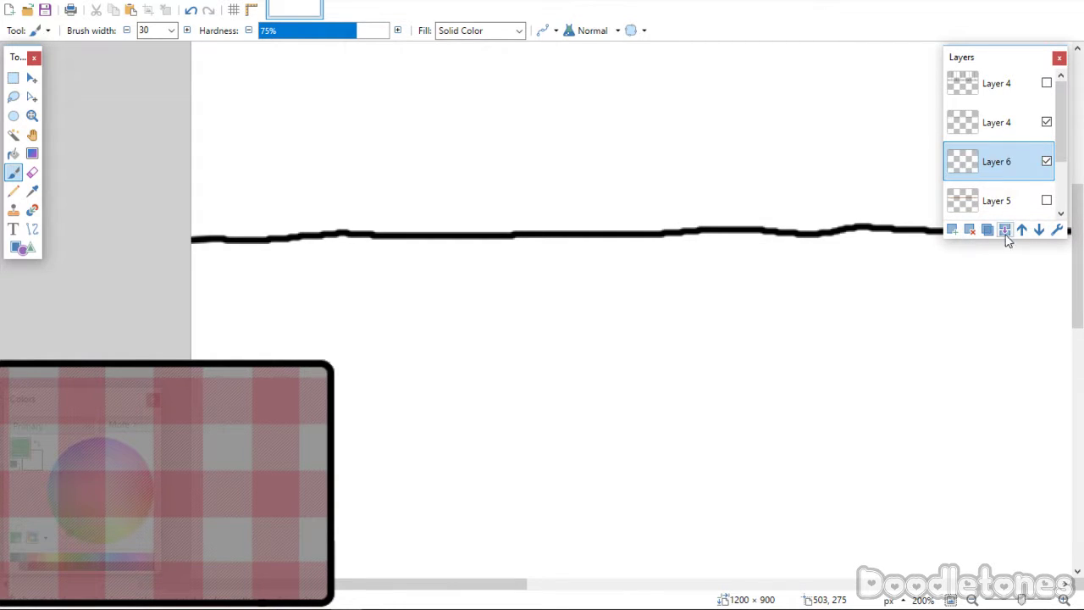
left_click(1039, 230)
left_click(1039, 230)
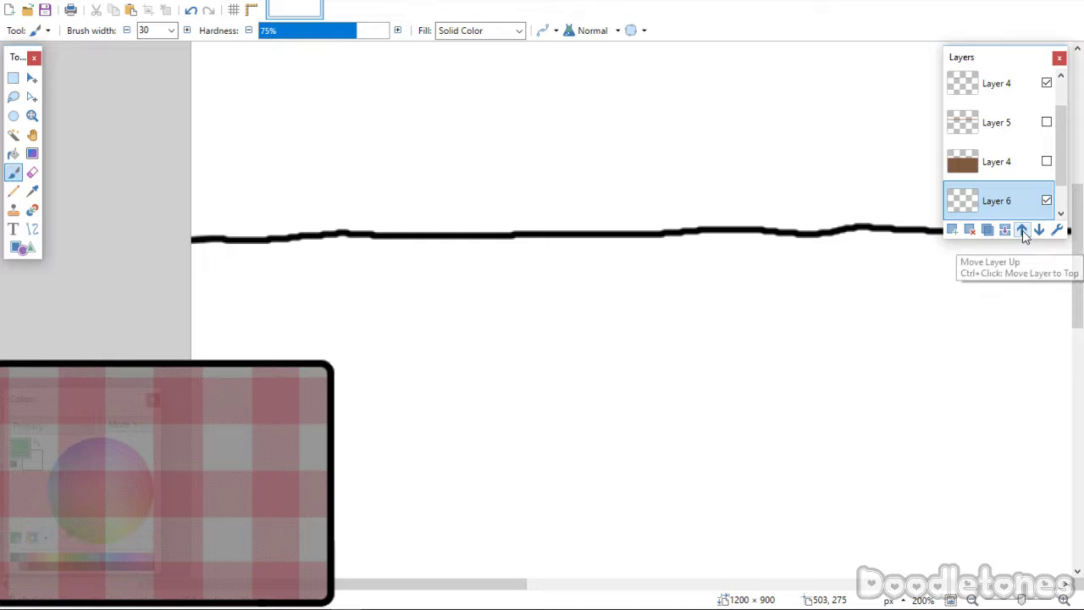
Paint a green band directly beneath the horizontal line across the full width of the canvas.
mouse_move(177, 269)
left_mouse_down()
mouse_move(212, 267)
mouse_move(183, 263)
mouse_move(387, 258)
mouse_move(357, 254)
mouse_move(272, 287)
mouse_move(348, 302)
mouse_move(185, 320)
mouse_move(395, 314)
mouse_move(232, 342)
mouse_move(527, 336)
mouse_move(382, 337)
mouse_move(368, 281)
mouse_move(401, 259)
mouse_move(645, 270)
mouse_move(484, 305)
mouse_move(659, 325)
mouse_move(709, 346)
mouse_move(746, 333)
mouse_move(729, 276)
mouse_move(746, 265)
mouse_move(585, 258)
mouse_move(807, 266)
mouse_move(771, 251)
mouse_move(828, 293)
mouse_move(809, 325)
mouse_move(898, 337)
mouse_move(803, 313)
mouse_move(843, 256)
mouse_move(817, 254)
mouse_move(966, 258)
left_mouse_up()
left_click_drag(481, 583, 678, 583)
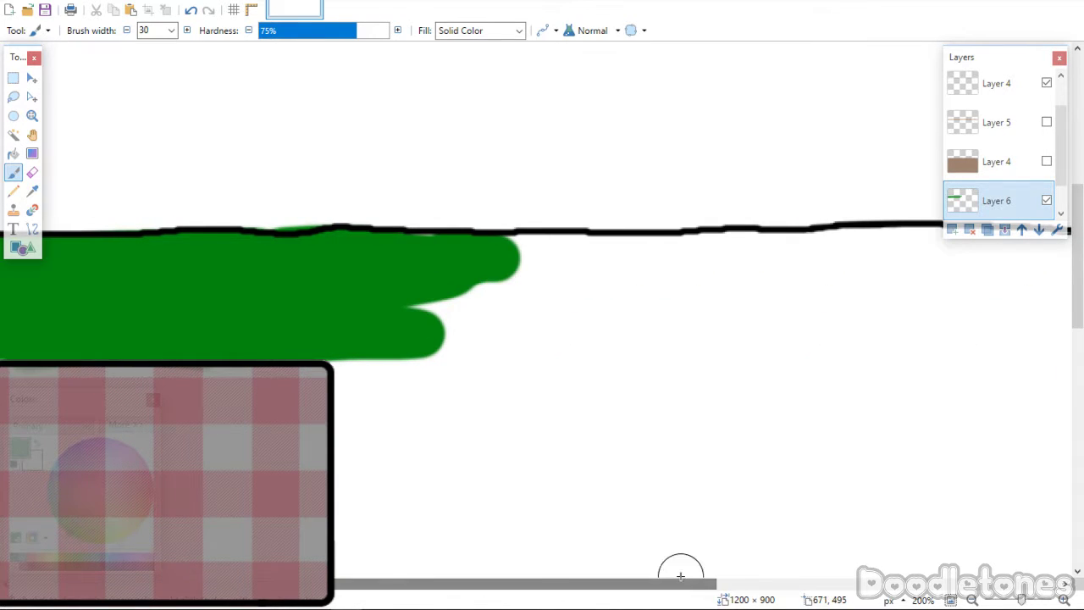
mouse_move(408, 297)
left_mouse_down()
mouse_move(428, 257)
mouse_move(544, 256)
mouse_move(514, 257)
mouse_move(799, 310)
mouse_move(769, 268)
mouse_move(631, 264)
mouse_move(798, 252)
mouse_move(1028, 324)
left_mouse_up()
left_click_drag(472, 587, 646, 588)
mouse_move(415, 346)
left_mouse_down()
mouse_move(992, 310)
mouse_move(939, 262)
mouse_move(949, 257)
mouse_move(276, 252)
mouse_move(675, 293)
left_mouse_up()
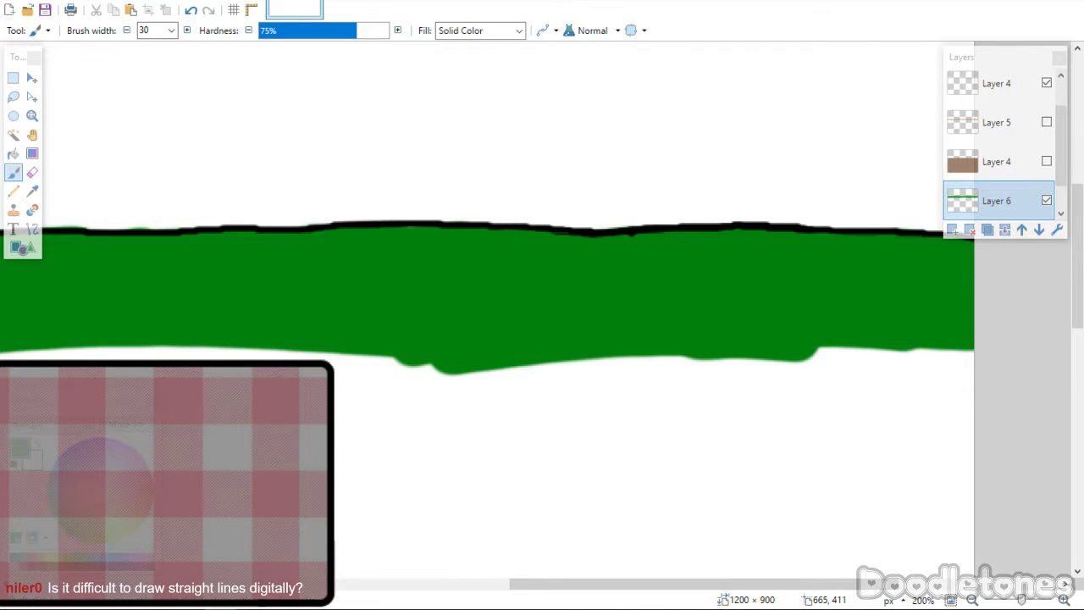
Extend the green band further down along its lower edge, across the whole canvas width.
mouse_move(769, 358)
left_mouse_down()
mouse_move(873, 351)
mouse_move(508, 370)
mouse_move(948, 385)
mouse_move(787, 396)
left_mouse_up()
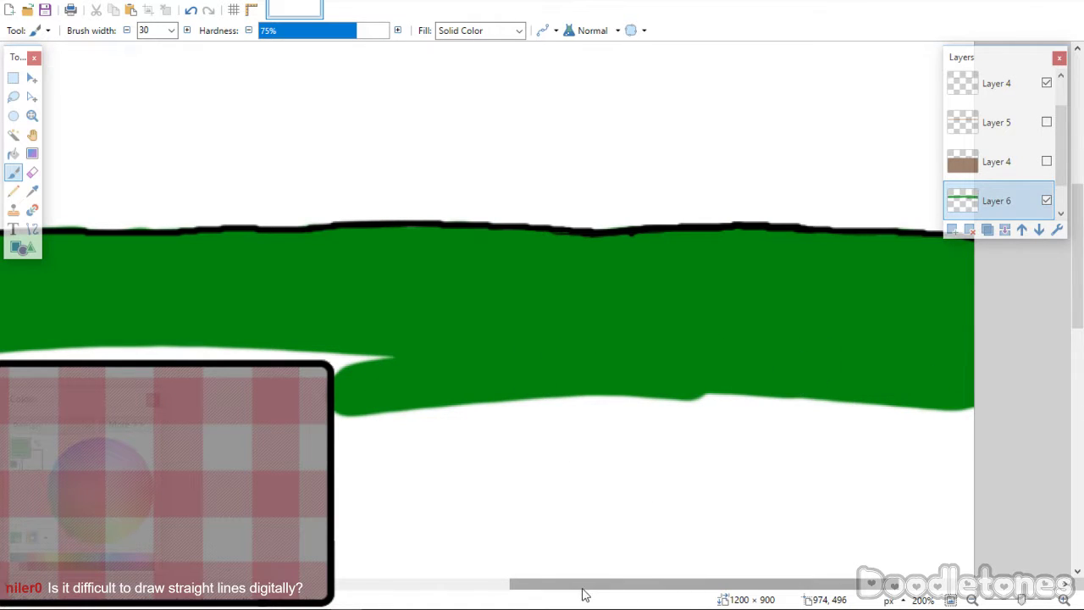
left_click_drag(580, 590, 387, 595)
mouse_move(254, 377)
left_mouse_down()
mouse_move(649, 351)
mouse_move(884, 362)
mouse_move(943, 378)
mouse_move(900, 404)
mouse_move(346, 386)
mouse_move(250, 395)
left_mouse_up()
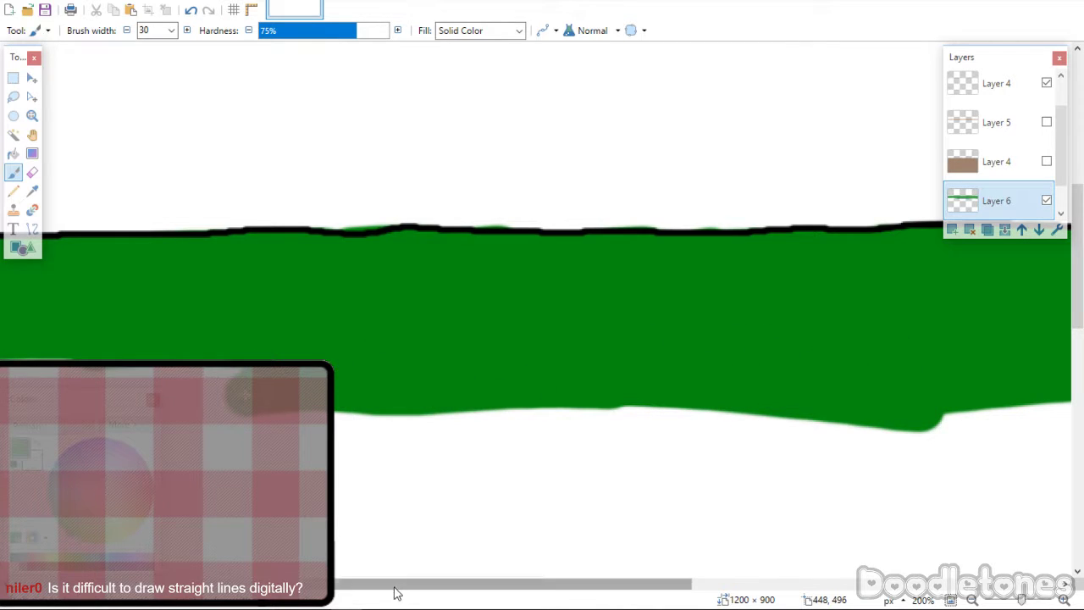
left_click_drag(399, 583, 233, 583)
mouse_move(301, 369)
left_mouse_down()
mouse_move(572, 379)
mouse_move(573, 365)
mouse_move(493, 380)
mouse_move(467, 406)
left_mouse_up()
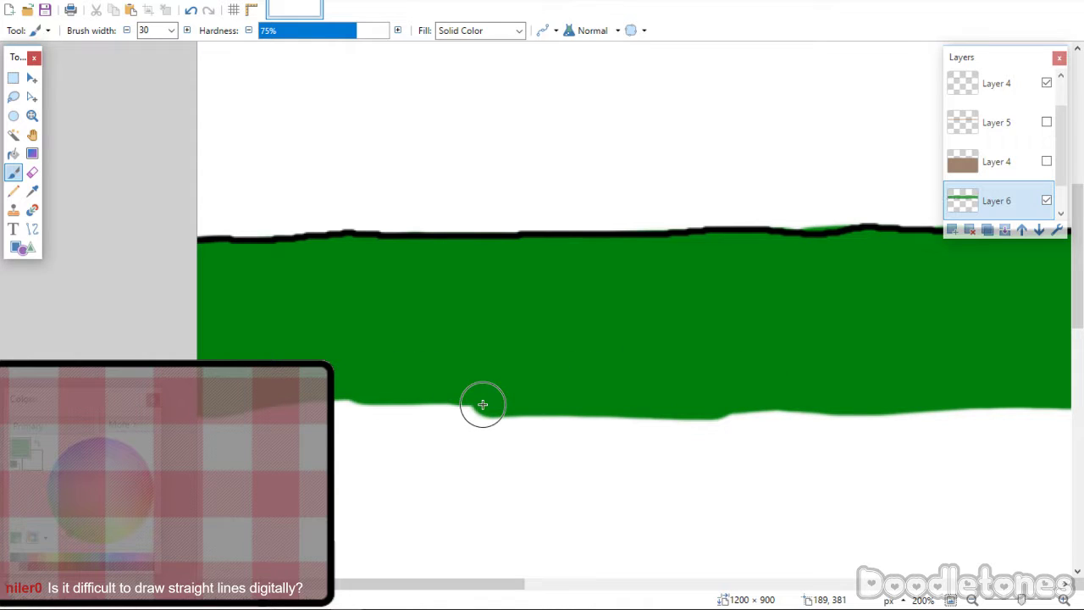
Erase the green paint that spills over above the horizontal line along its whole length.
left_click(32, 171)
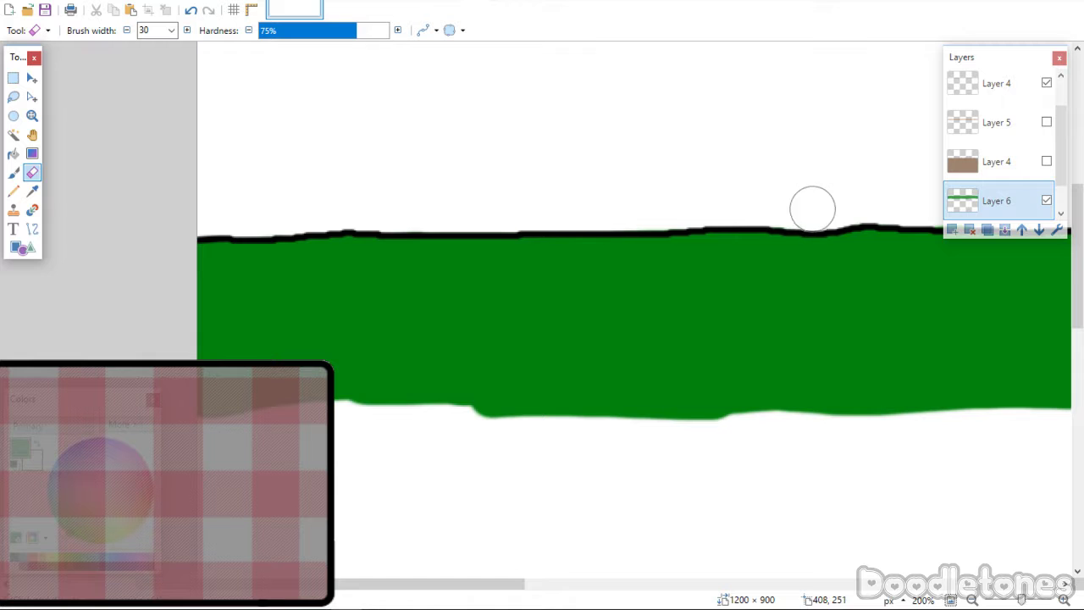
mouse_move(466, 585)
left_mouse_down()
mouse_move(687, 593)
mouse_move(672, 593)
left_mouse_up()
mouse_move(384, 201)
left_mouse_down()
mouse_move(370, 208)
mouse_move(484, 193)
mouse_move(622, 205)
mouse_move(673, 195)
mouse_move(764, 215)
left_mouse_up()
mouse_move(508, 588)
left_mouse_down()
mouse_move(703, 590)
mouse_move(695, 585)
left_mouse_up()
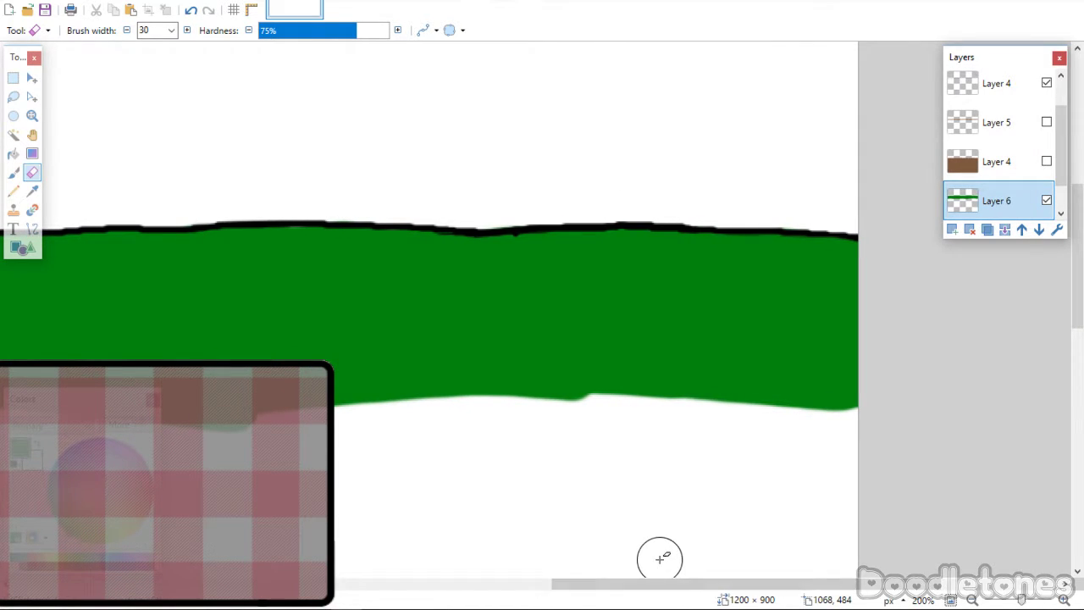
Add a new layer beneath the green layer and paint the left part of the sky bright blue down to the horizontal line.
left_click_drag(1079, 212, 1078, 151)
left_click(951, 230)
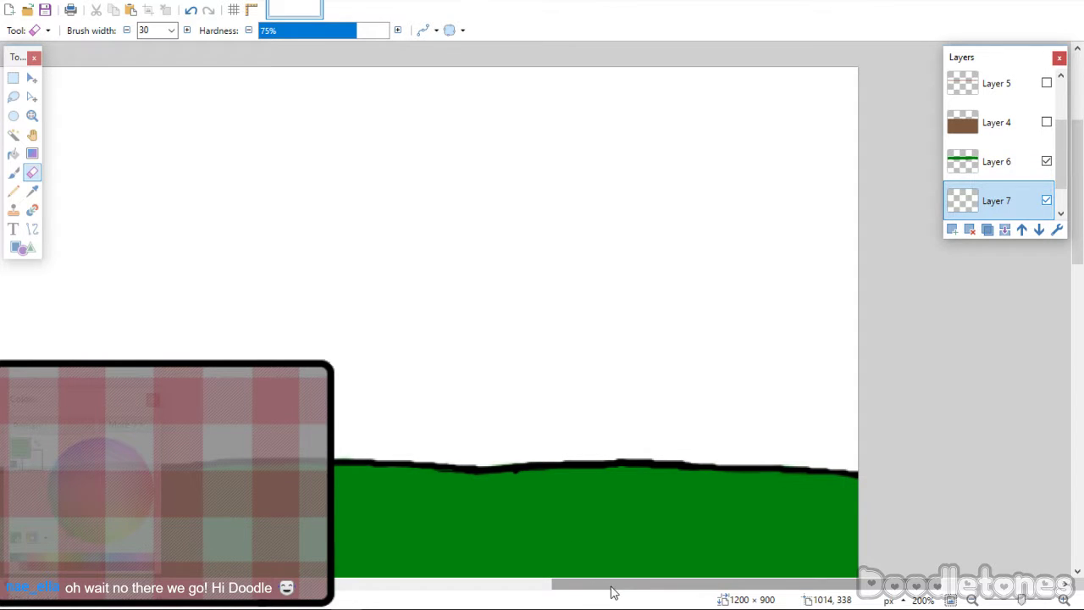
left_click_drag(613, 592, 292, 584)
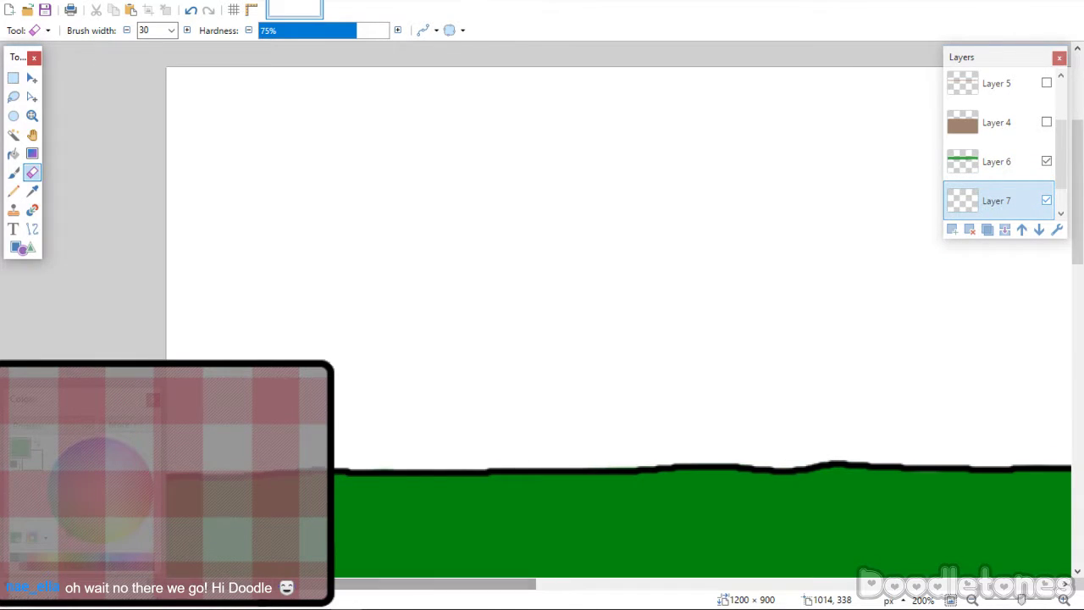
left_click(12, 172)
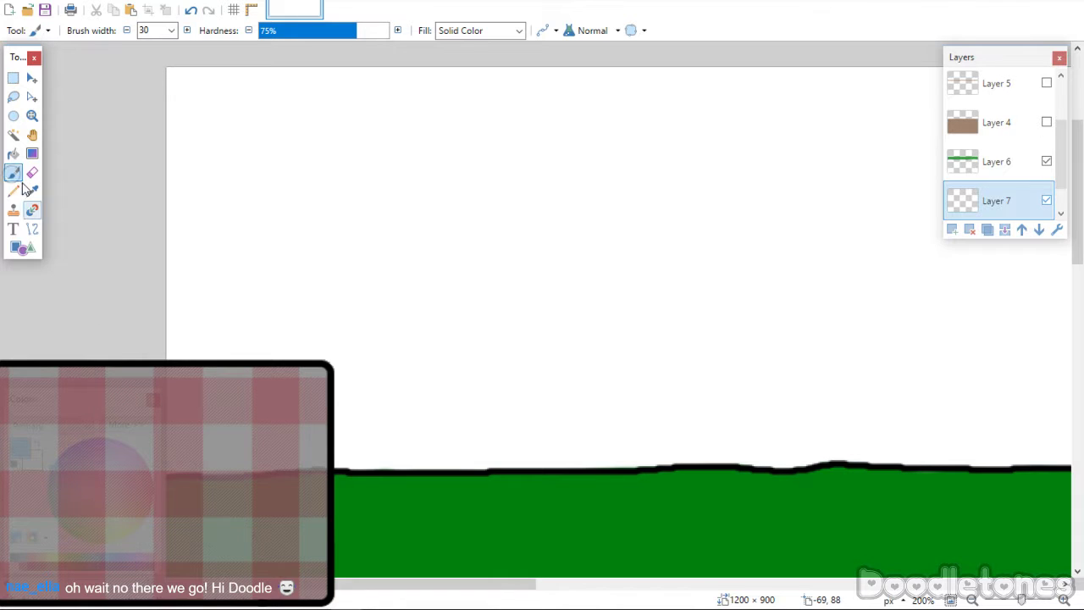
mouse_move(182, 349)
left_mouse_down()
mouse_move(199, 243)
mouse_move(179, 267)
mouse_move(178, 179)
mouse_move(211, 87)
mouse_move(170, 91)
mouse_move(206, 68)
mouse_move(312, 74)
mouse_move(194, 112)
mouse_move(480, 77)
mouse_move(309, 117)
mouse_move(462, 100)
mouse_move(188, 238)
left_mouse_up()
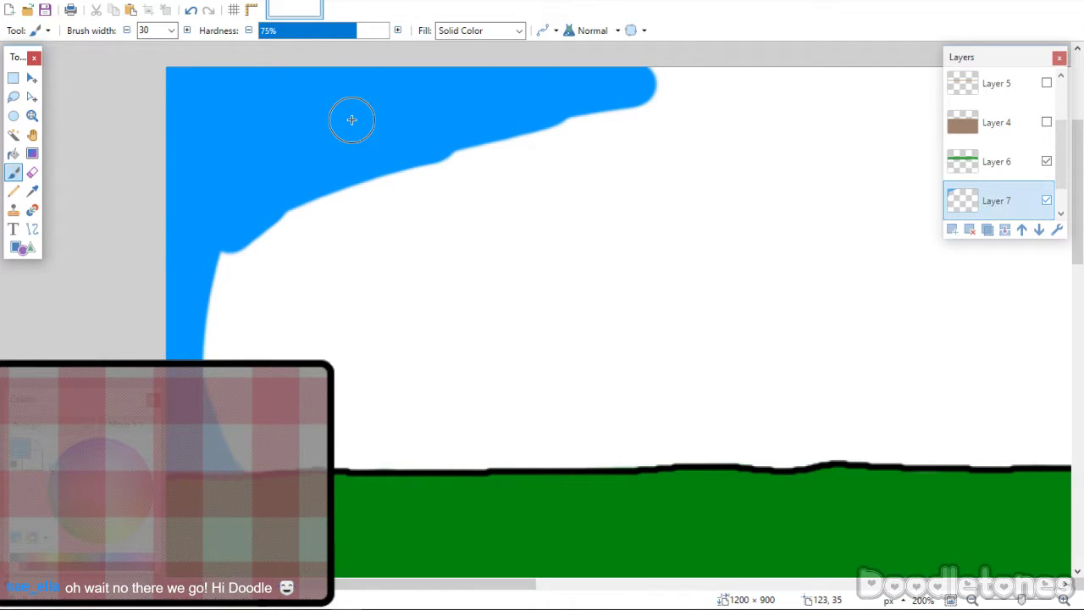
mouse_move(208, 278)
left_mouse_down()
mouse_move(526, 154)
mouse_move(485, 195)
mouse_move(275, 277)
mouse_move(329, 286)
mouse_move(333, 318)
mouse_move(294, 417)
mouse_move(244, 448)
mouse_move(341, 427)
mouse_move(538, 426)
mouse_move(361, 452)
mouse_move(528, 449)
mouse_move(460, 457)
mouse_move(679, 397)
mouse_move(549, 395)
mouse_move(546, 371)
mouse_move(651, 333)
mouse_move(443, 332)
mouse_move(594, 325)
mouse_move(417, 303)
mouse_move(722, 258)
mouse_move(385, 294)
mouse_move(773, 217)
mouse_move(411, 234)
mouse_move(760, 157)
mouse_move(699, 126)
mouse_move(488, 132)
mouse_move(603, 94)
mouse_move(820, 73)
mouse_move(782, 113)
mouse_move(779, 161)
mouse_move(806, 152)
mouse_move(782, 211)
mouse_move(752, 245)
mouse_move(735, 303)
mouse_move(674, 329)
mouse_move(899, 358)
mouse_move(785, 386)
mouse_move(899, 442)
mouse_move(690, 466)
mouse_move(1001, 446)
left_mouse_up()
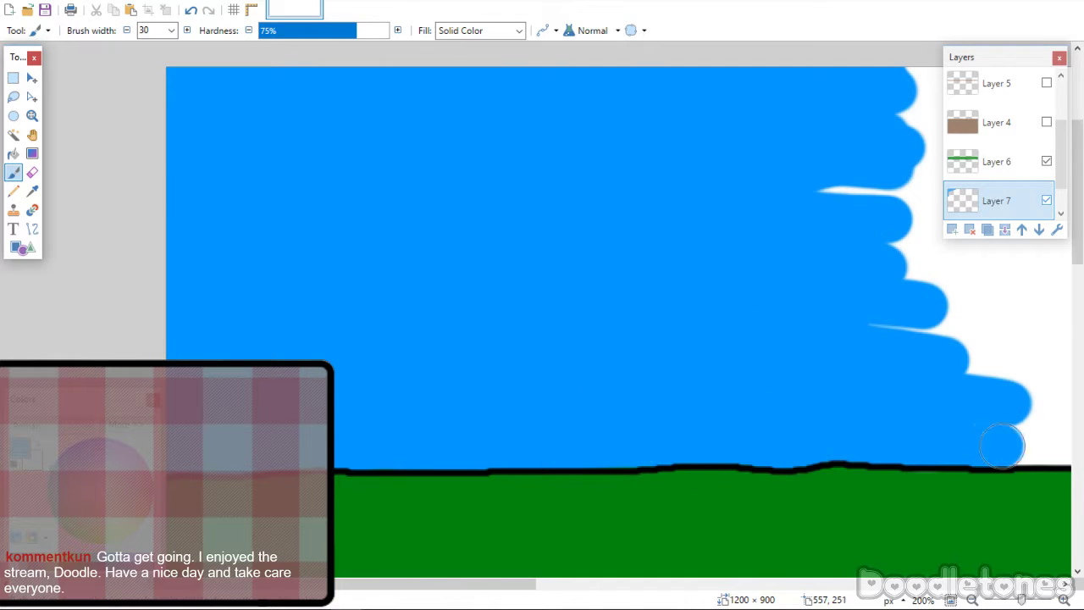
Continue the bright blue sky with the paintbrush across the middle of the canvas, down to the horizontal line.
mouse_move(495, 588)
left_mouse_down()
mouse_move(483, 587)
mouse_move(662, 588)
left_mouse_up()
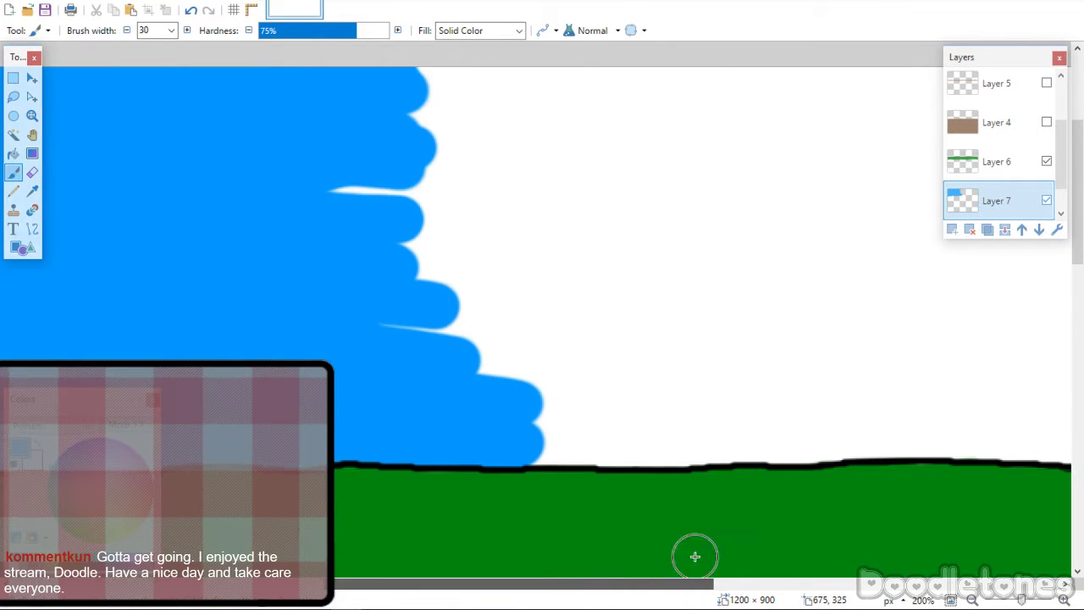
mouse_move(406, 224)
left_mouse_down()
mouse_move(591, 91)
mouse_move(513, 90)
mouse_move(661, 126)
mouse_move(757, 181)
mouse_move(451, 252)
mouse_move(547, 285)
mouse_move(527, 346)
mouse_move(668, 367)
mouse_move(437, 480)
mouse_move(542, 503)
left_mouse_up()
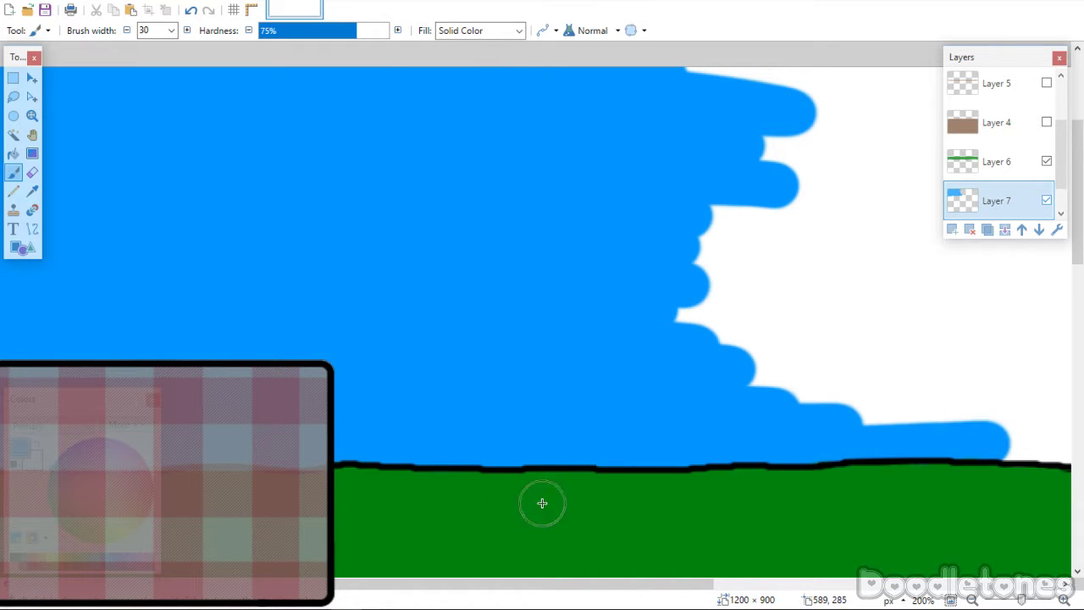
left_click_drag(553, 580, 706, 585)
mouse_move(372, 225)
left_mouse_down()
mouse_move(314, 85)
mouse_move(641, 127)
mouse_move(288, 212)
mouse_move(348, 242)
mouse_move(335, 291)
mouse_move(574, 302)
mouse_move(457, 347)
mouse_move(658, 368)
mouse_move(745, 407)
mouse_move(904, 426)
mouse_move(945, 448)
mouse_move(968, 399)
mouse_move(733, 356)
mouse_move(433, 397)
left_mouse_up()
left_click_drag(472, 587, 569, 587)
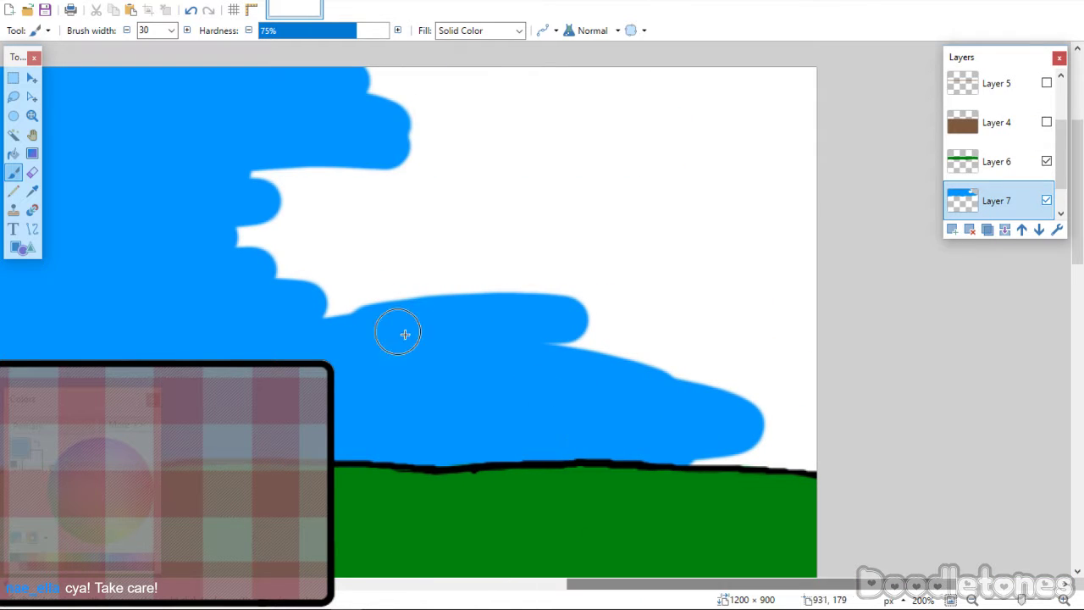
Fill the remaining white sky with bright blue up to the canvas's right edge, covering the leftover gaps.
mouse_move(399, 331)
left_mouse_down()
mouse_move(449, 91)
mouse_move(503, 76)
mouse_move(542, 90)
mouse_move(796, 78)
left_mouse_up()
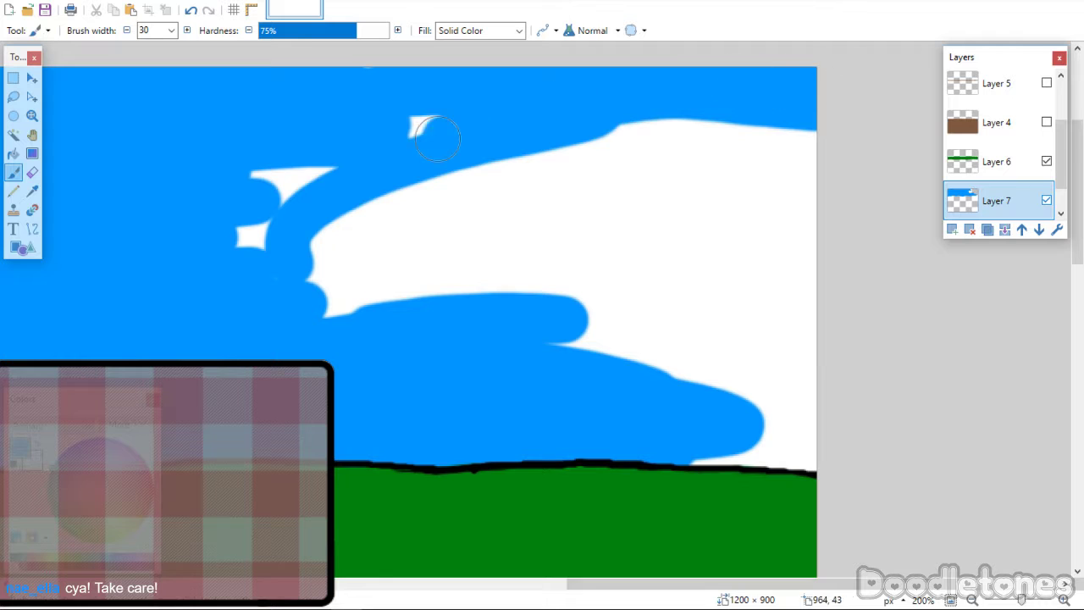
left_click_drag(437, 138, 310, 143)
mouse_move(236, 227)
left_mouse_down()
mouse_move(234, 259)
mouse_move(321, 314)
mouse_move(707, 278)
mouse_move(407, 289)
mouse_move(478, 235)
mouse_move(706, 211)
mouse_move(276, 267)
mouse_move(688, 170)
mouse_move(482, 162)
mouse_move(819, 131)
mouse_move(795, 164)
mouse_move(842, 172)
mouse_move(758, 231)
mouse_move(711, 282)
mouse_move(667, 297)
mouse_move(742, 320)
mouse_move(877, 325)
mouse_move(510, 329)
mouse_move(849, 330)
left_mouse_up()
mouse_move(596, 343)
left_mouse_down()
mouse_move(837, 370)
mouse_move(861, 412)
mouse_move(792, 410)
mouse_move(724, 455)
left_mouse_up()
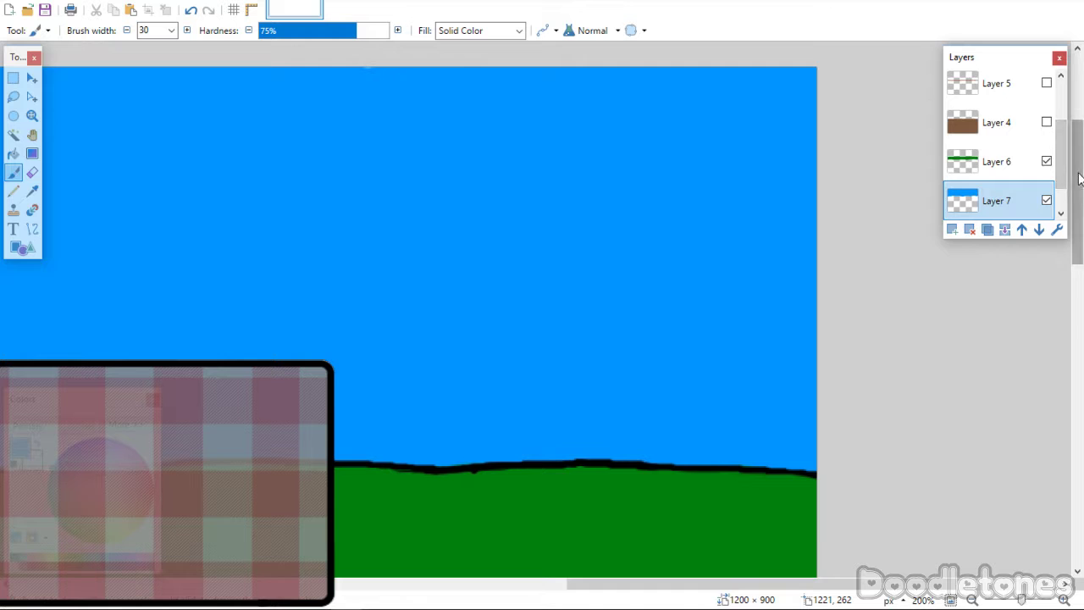
Add a new layer above the horizontal line's layer, choose black and set the brush width to 3.
left_click_drag(1079, 179, 1058, 123)
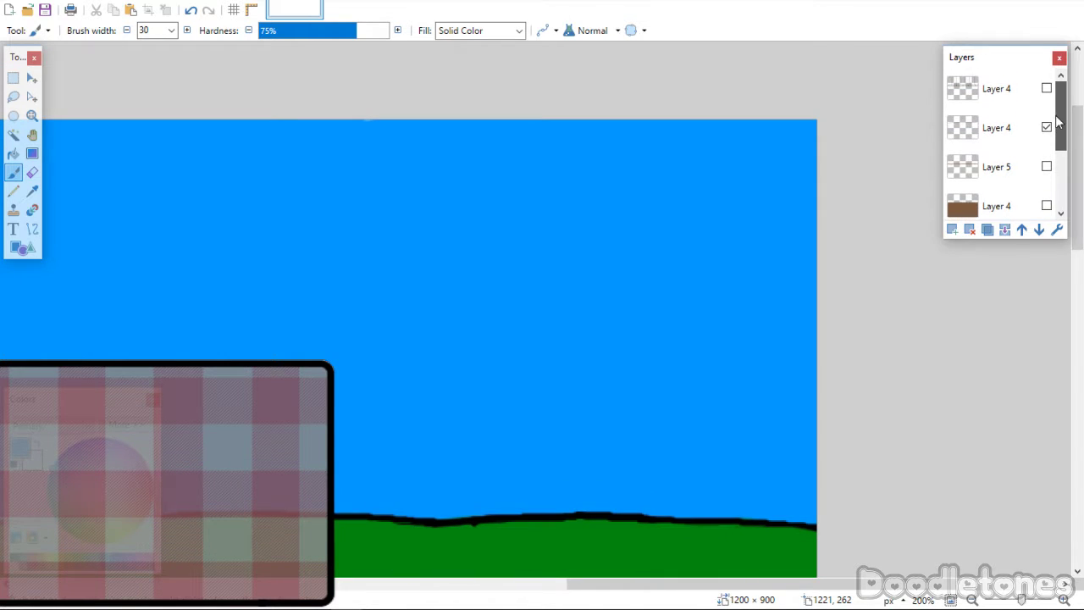
left_click(974, 142)
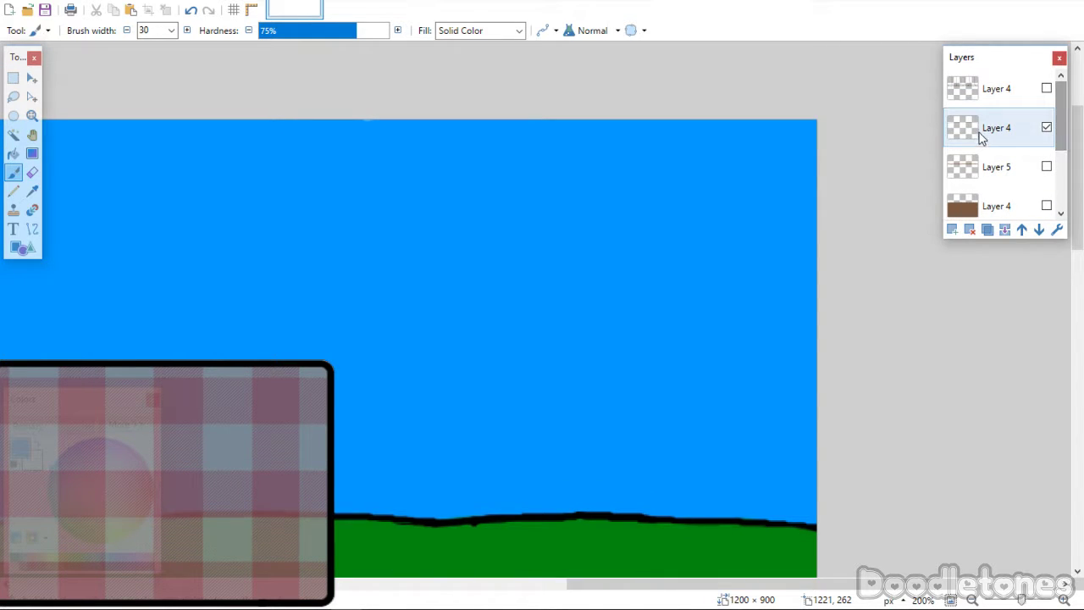
left_click(952, 229)
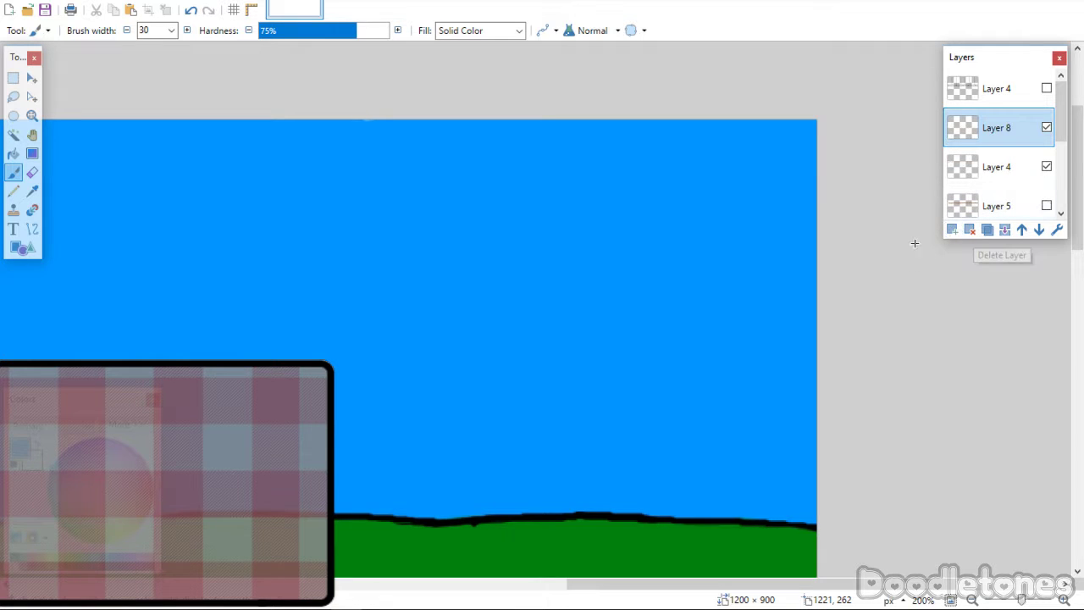
left_click_drag(1079, 210, 1077, 230)
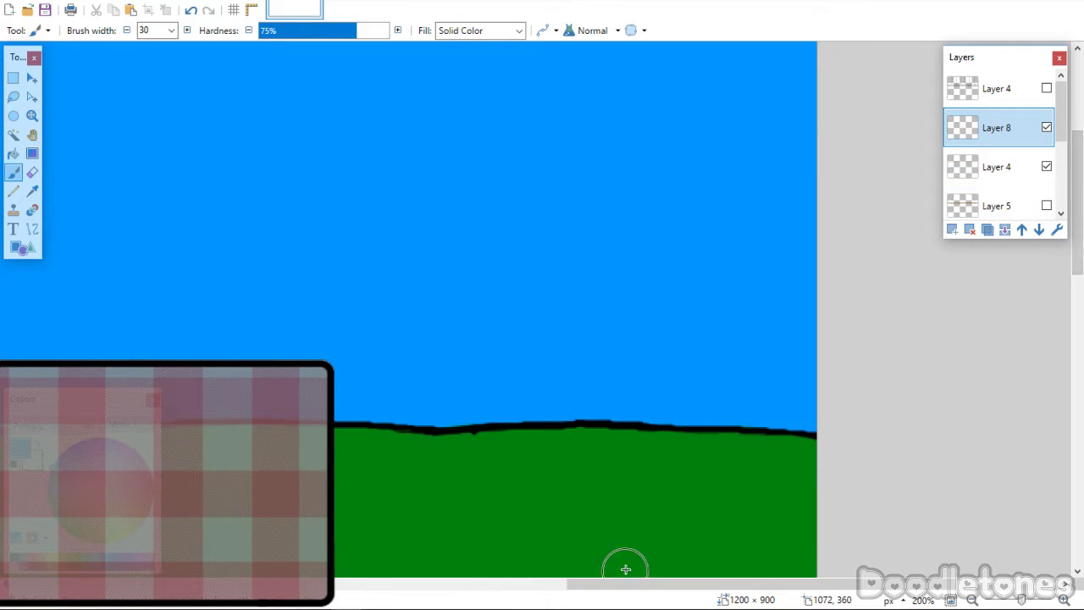
left_click_drag(612, 584, 513, 584)
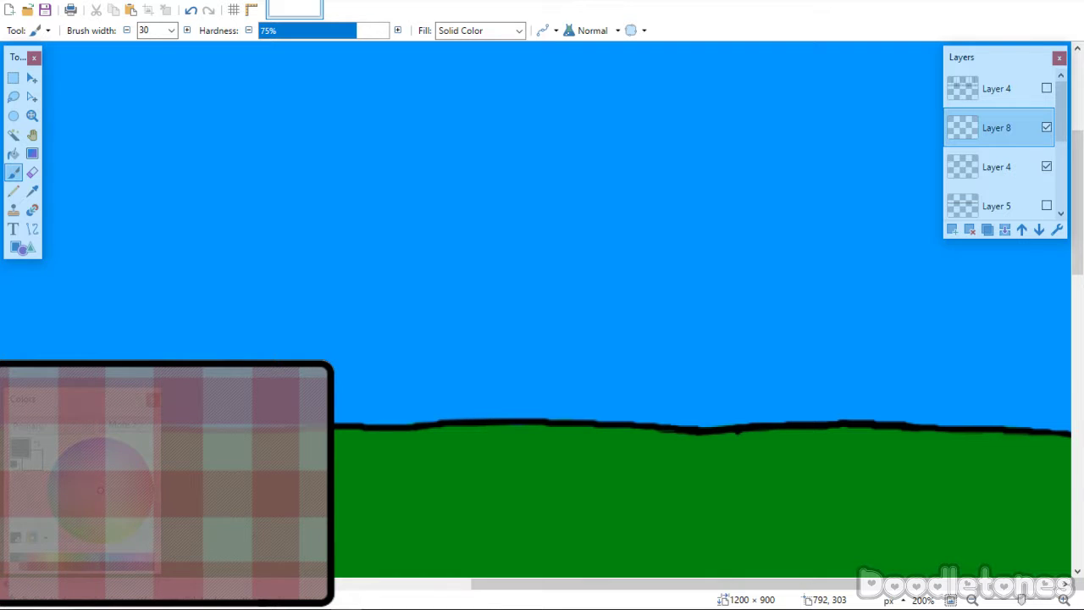
left_click(172, 31)
scroll(192, 107, "up", 5)
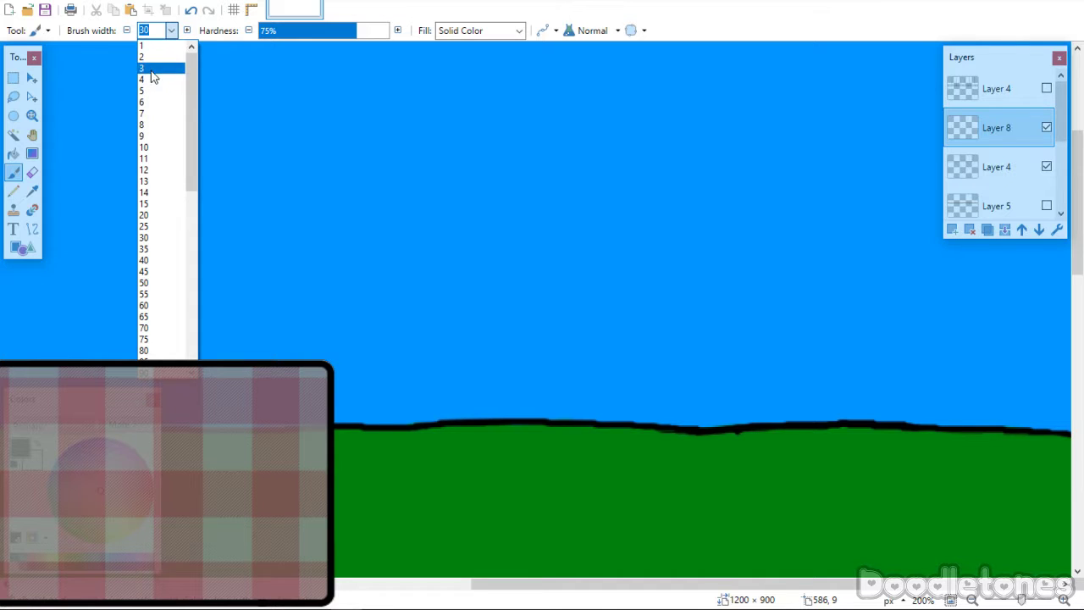
left_click(151, 68)
Draw a tall, narrow black rectangle outline and move it partly past the canvas's left edge with its base at the horizontal line.
mouse_move(542, 585)
left_mouse_down()
mouse_move(406, 568)
mouse_move(199, 581)
left_mouse_up()
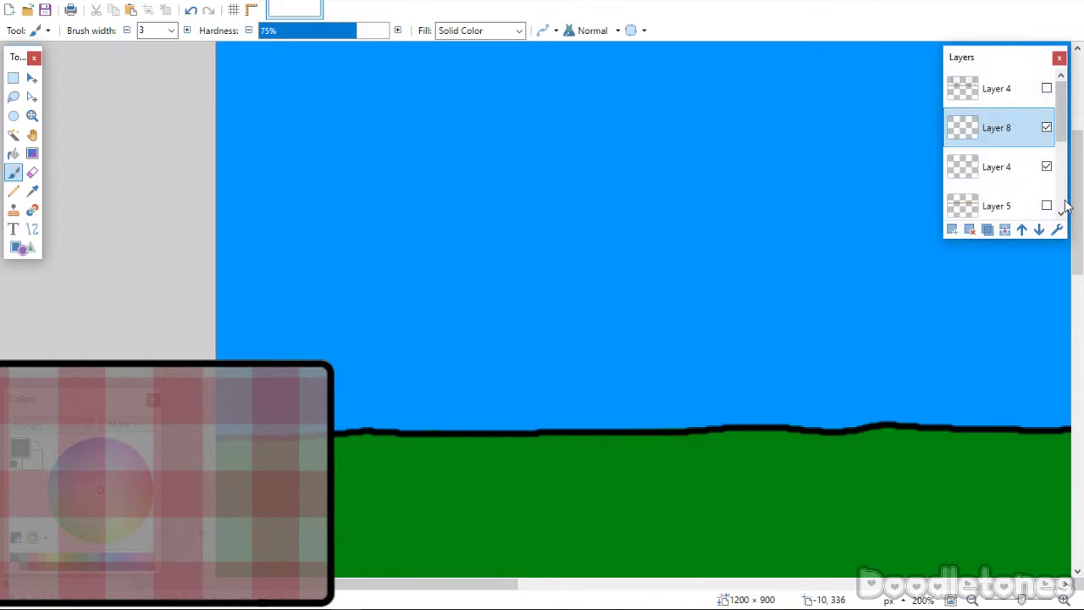
left_click_drag(1079, 222, 1079, 200)
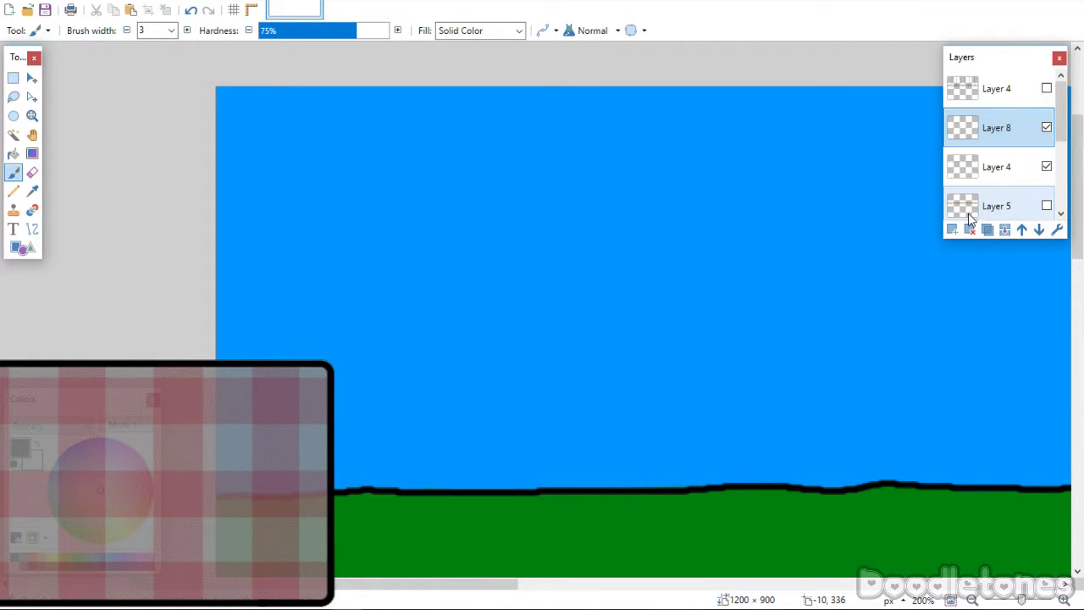
left_click(23, 250)
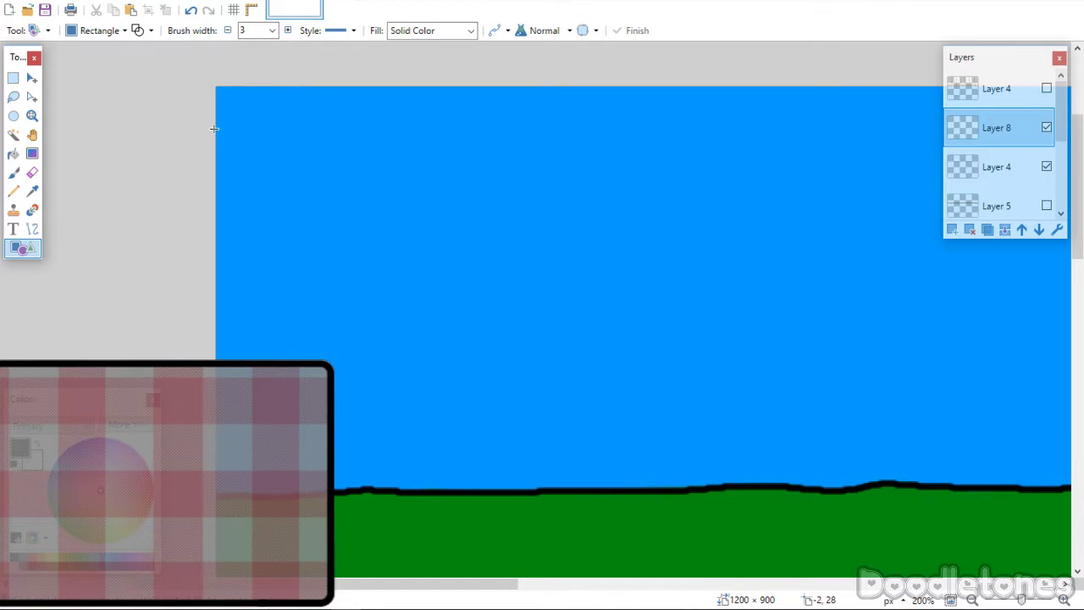
left_click_drag(239, 244, 274, 378)
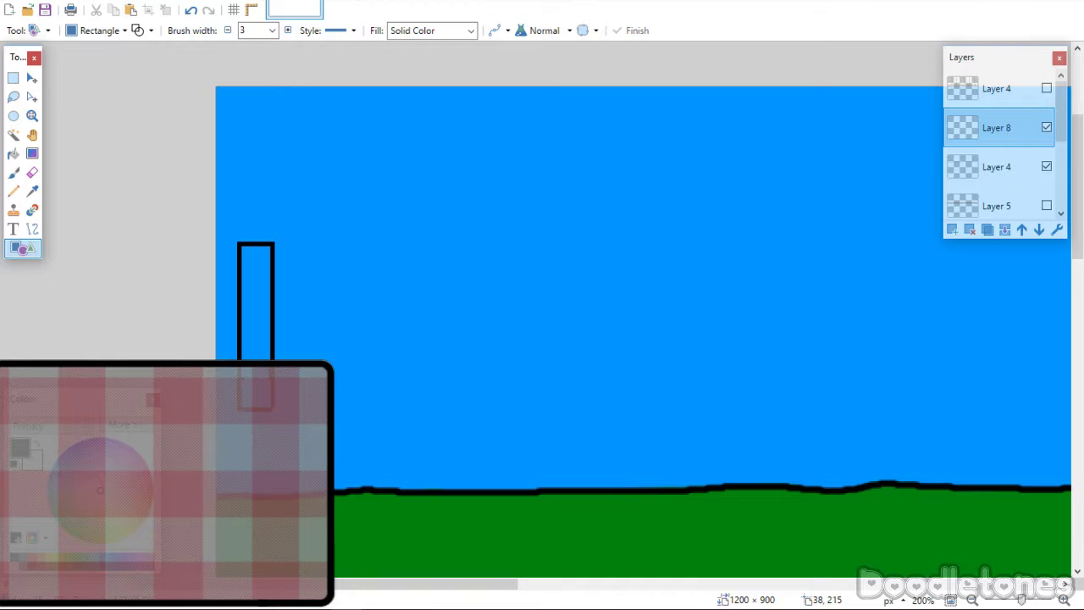
left_click_drag(264, 314, 239, 355)
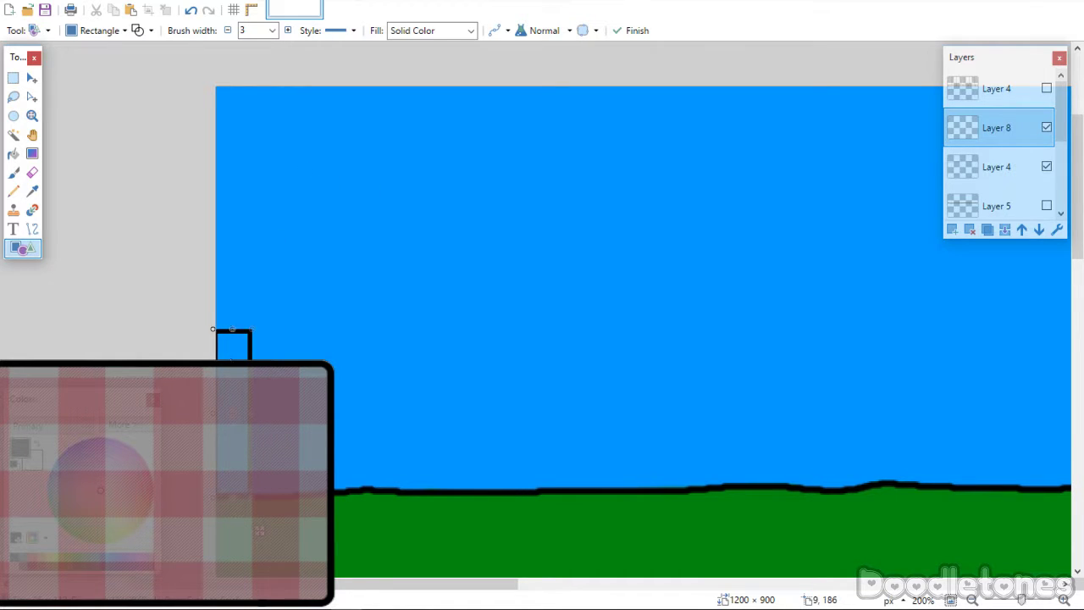
left_click_drag(231, 401, 227, 406)
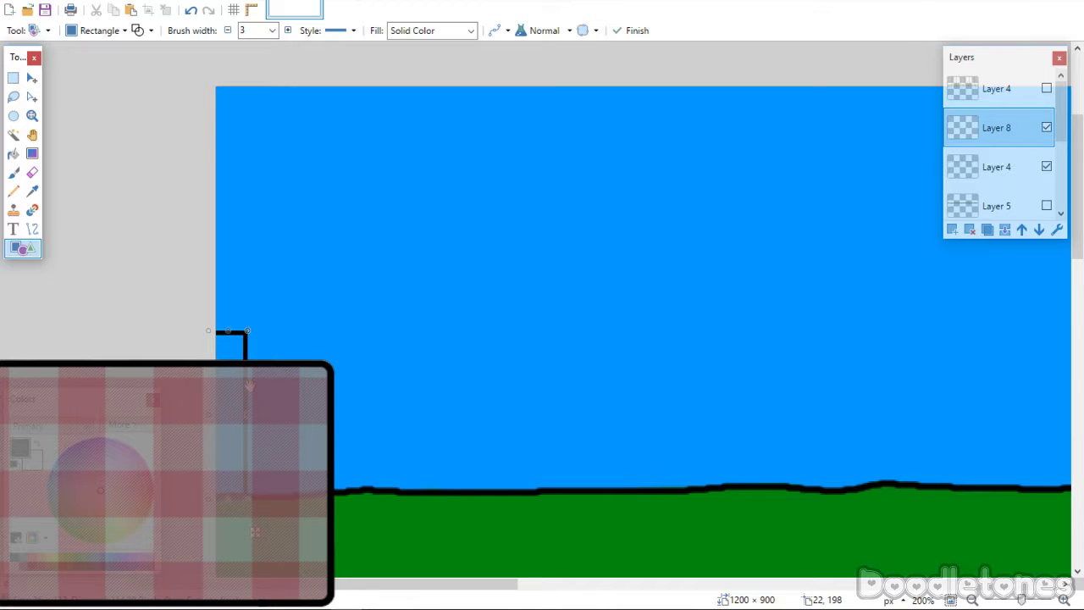
Select and copy the rectangle outline, and place four pasted copies side by side to its right as a row of fence boards.
left_click(13, 77)
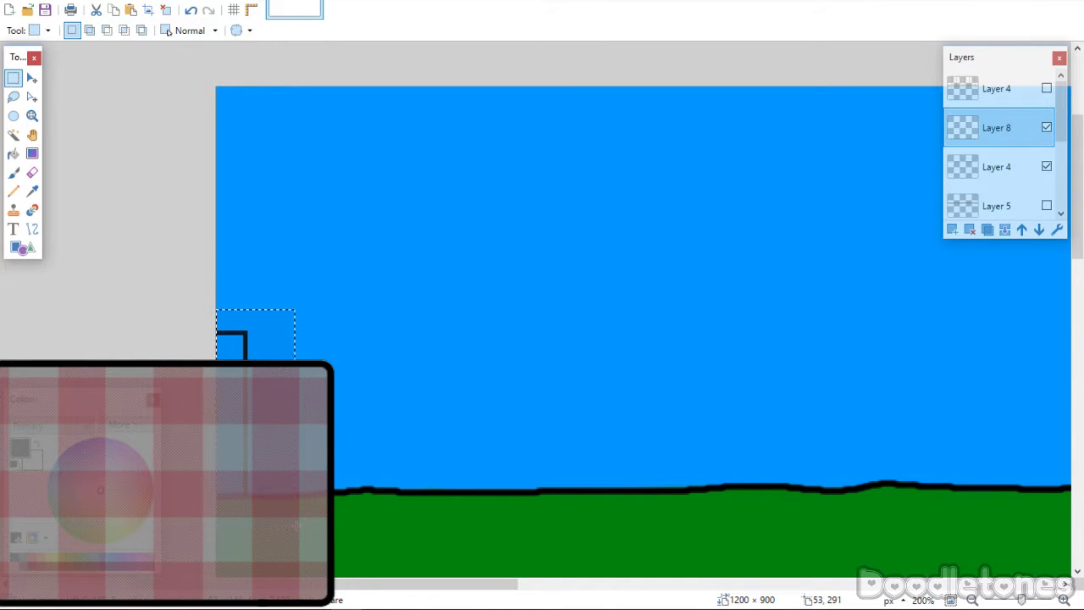
key("ctrl+v")
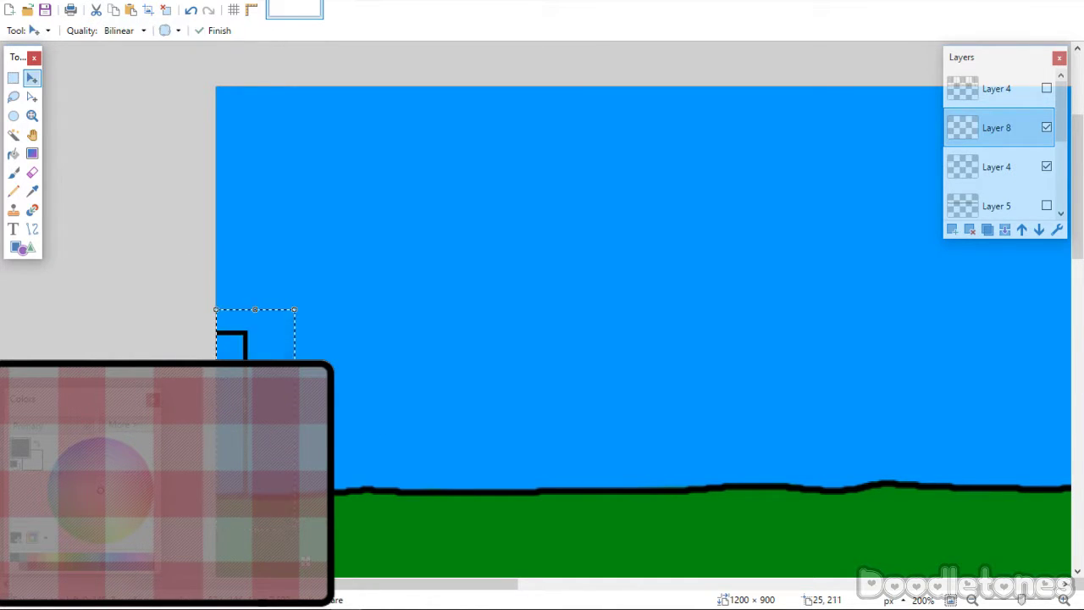
left_click_drag(310, 556, 338, 560)
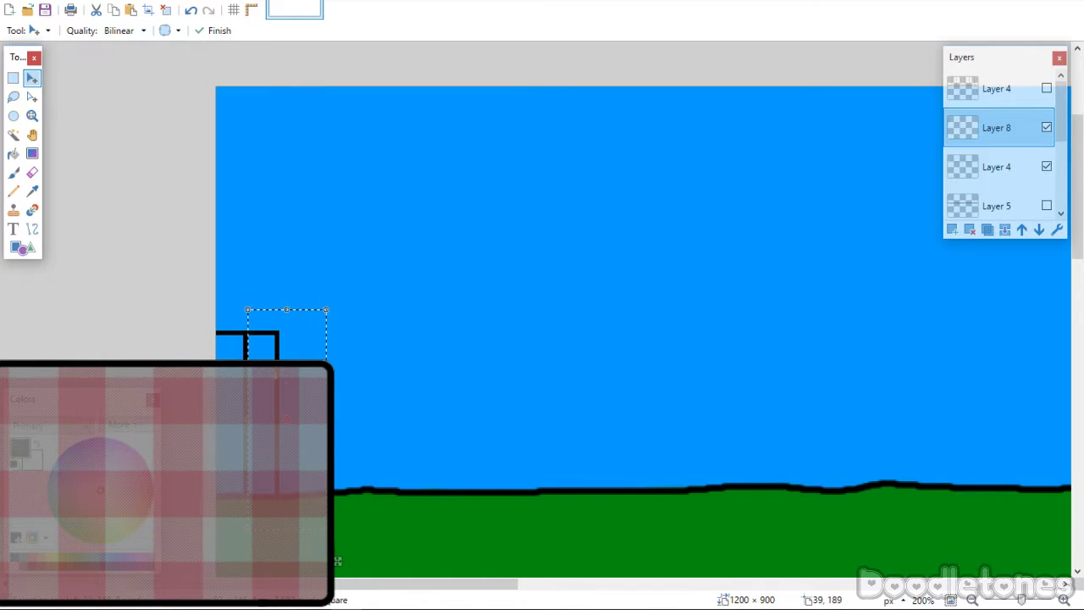
mouse_move(338, 561)
left_mouse_down()
mouse_move(380, 556)
mouse_move(338, 558)
left_mouse_up()
key("Return")
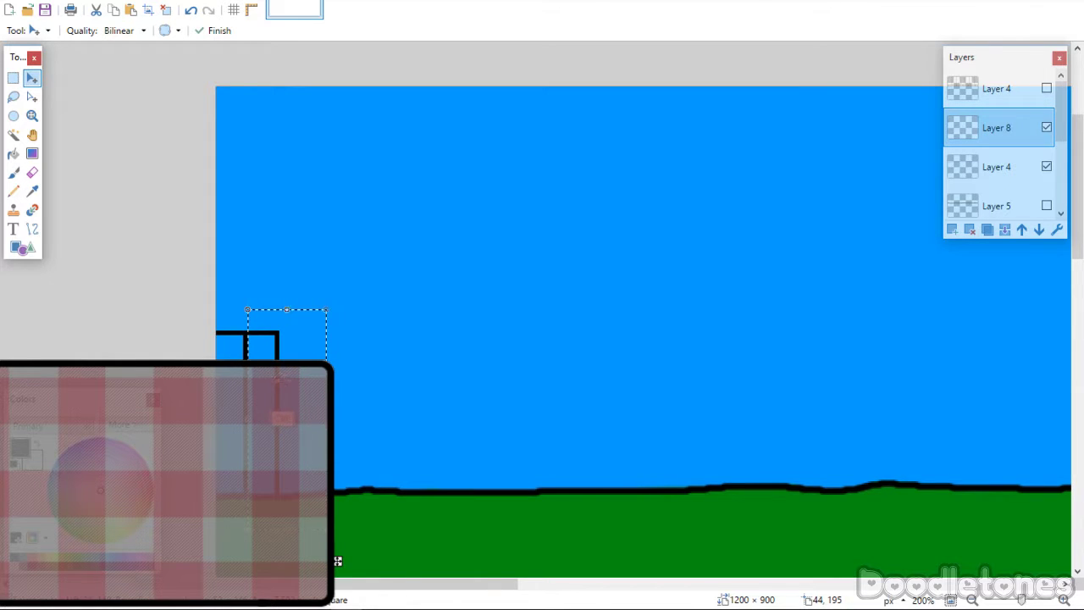
left_click_drag(372, 560, 368, 560)
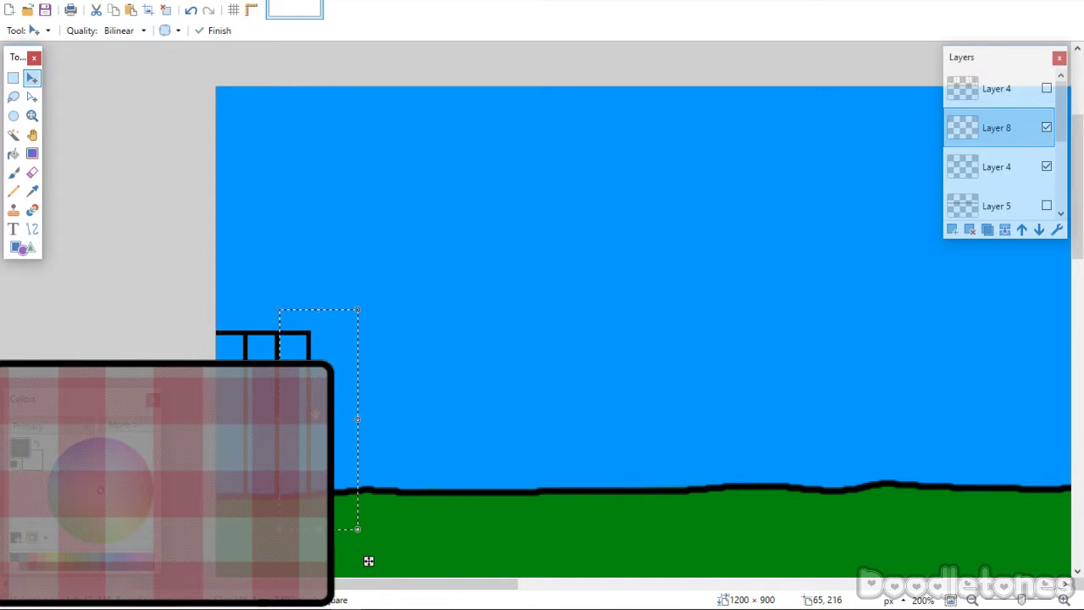
left_click_drag(369, 560, 432, 562)
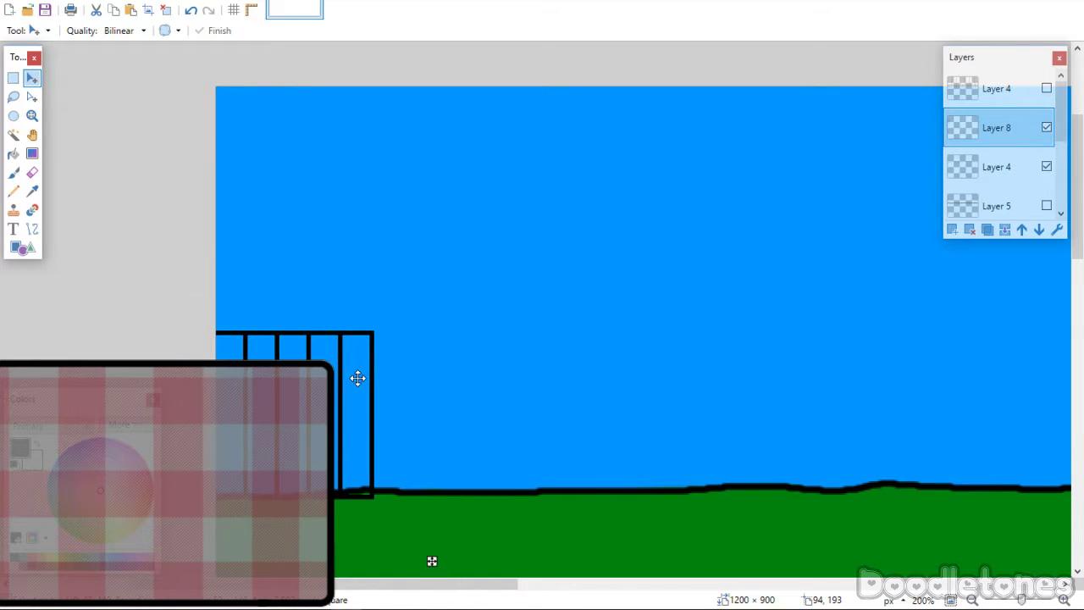
Align the fifth fence board, then copy the five-board row and place the copy flush against its right end.
left_click_drag(357, 377, 357, 376)
key("s")
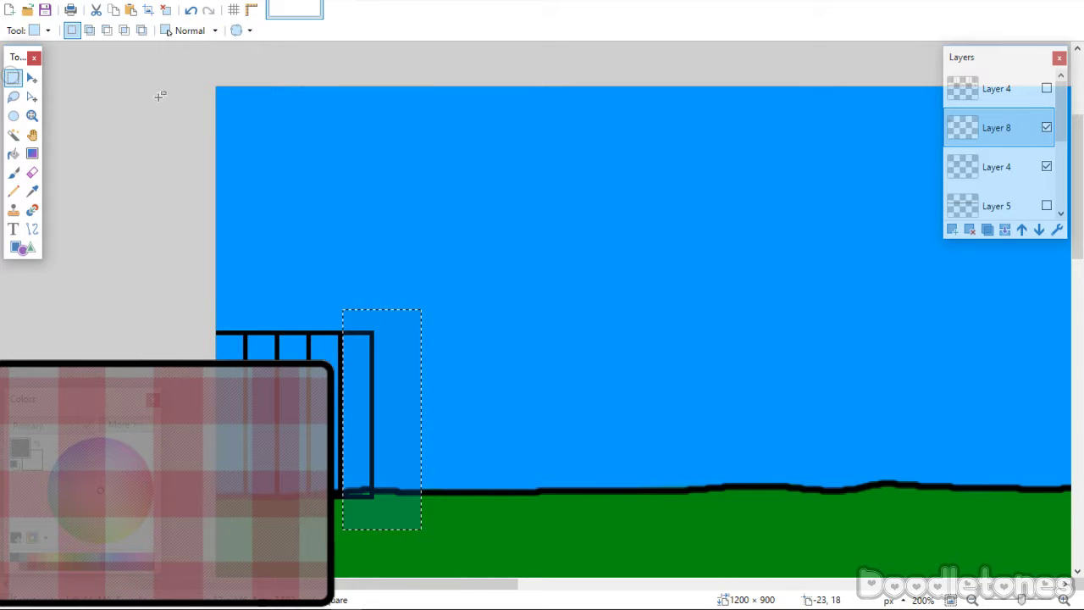
left_click_drag(195, 269, 381, 502)
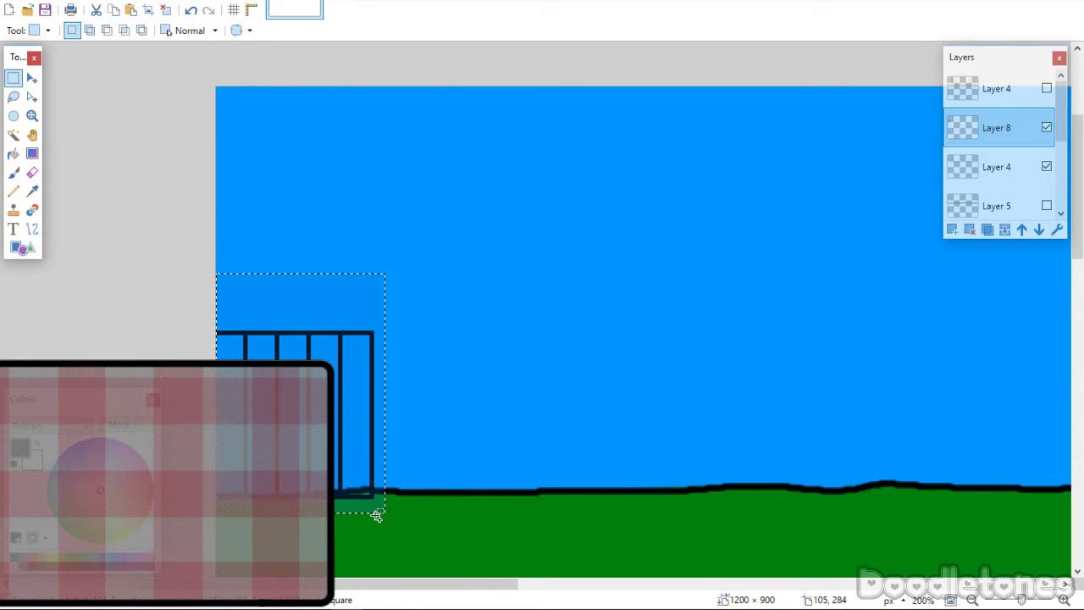
key("m")
left_click_drag(402, 539, 566, 540)
mouse_move(484, 361)
left_mouse_down()
mouse_move(515, 370)
mouse_move(483, 370)
left_mouse_up()
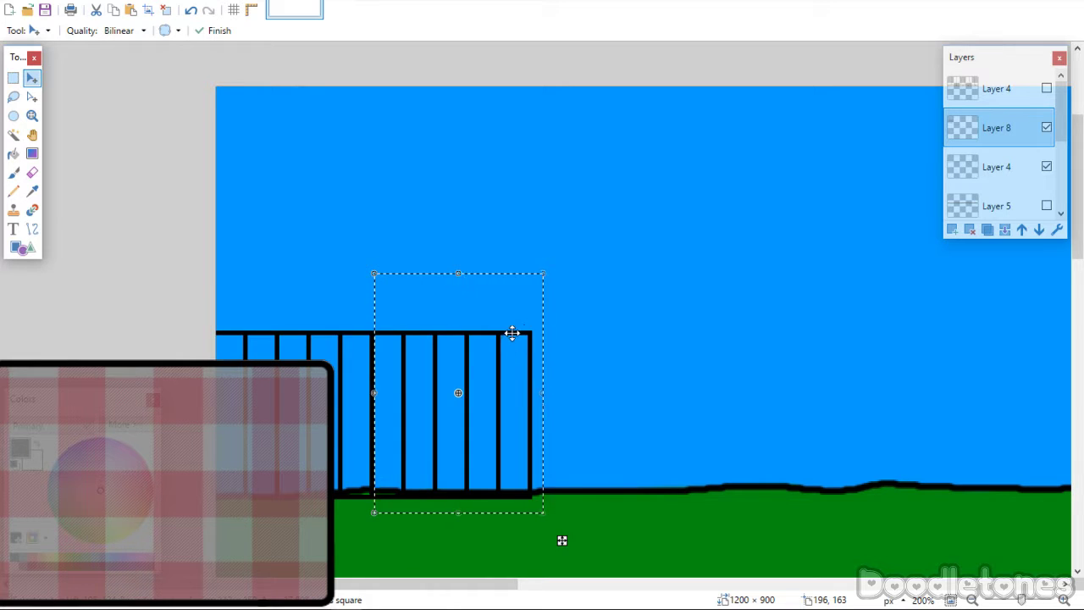
Select and copy the whole ten-board fence section, and place the pasted copy flush against its right end.
left_click(13, 77)
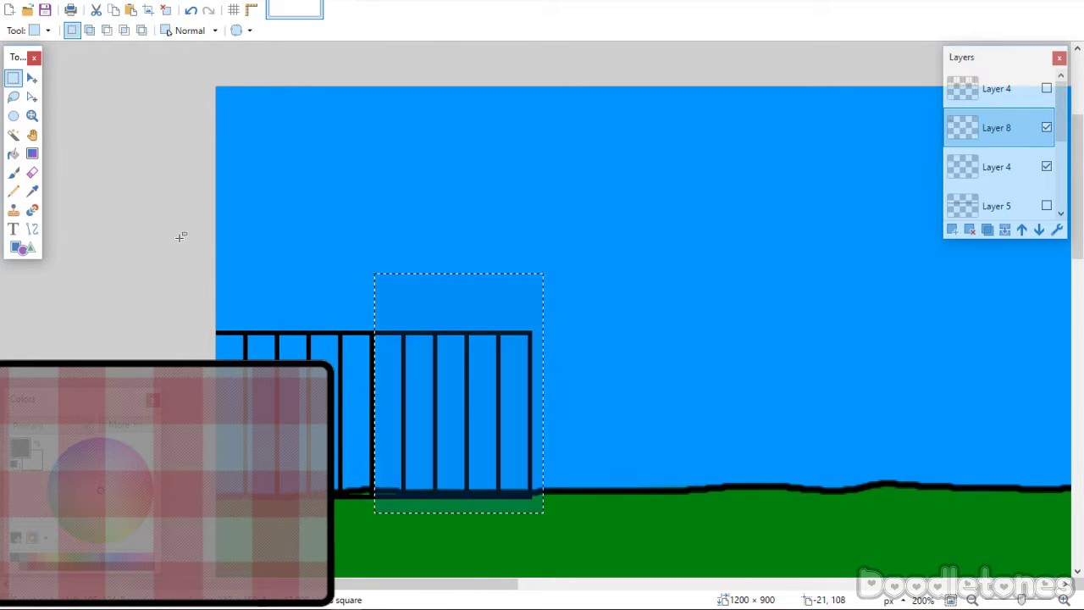
left_click_drag(203, 292, 600, 537)
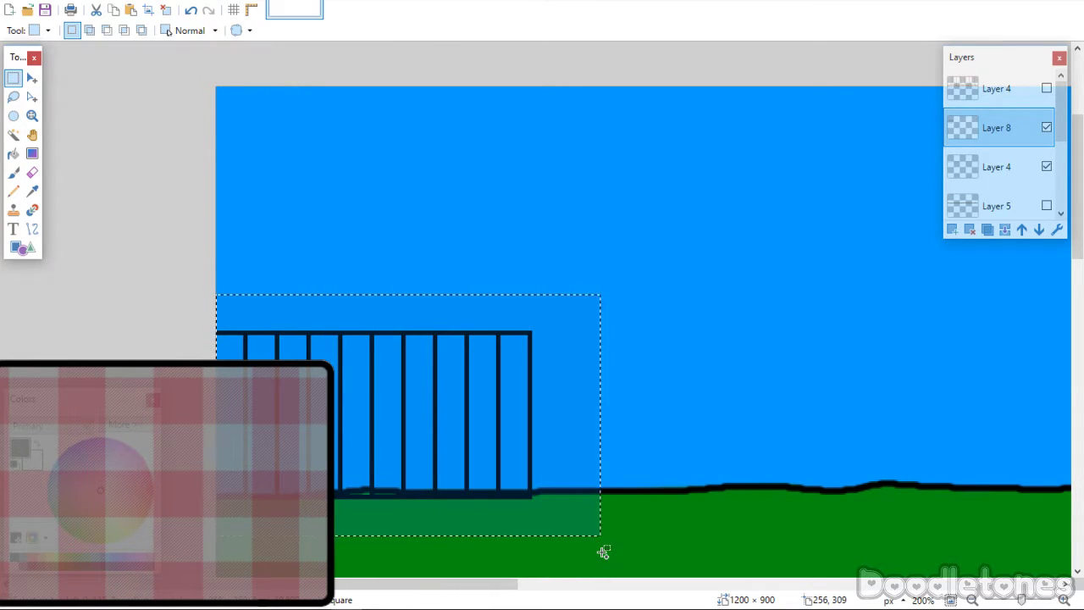
key("m")
left_click_drag(336, 373, 647, 373)
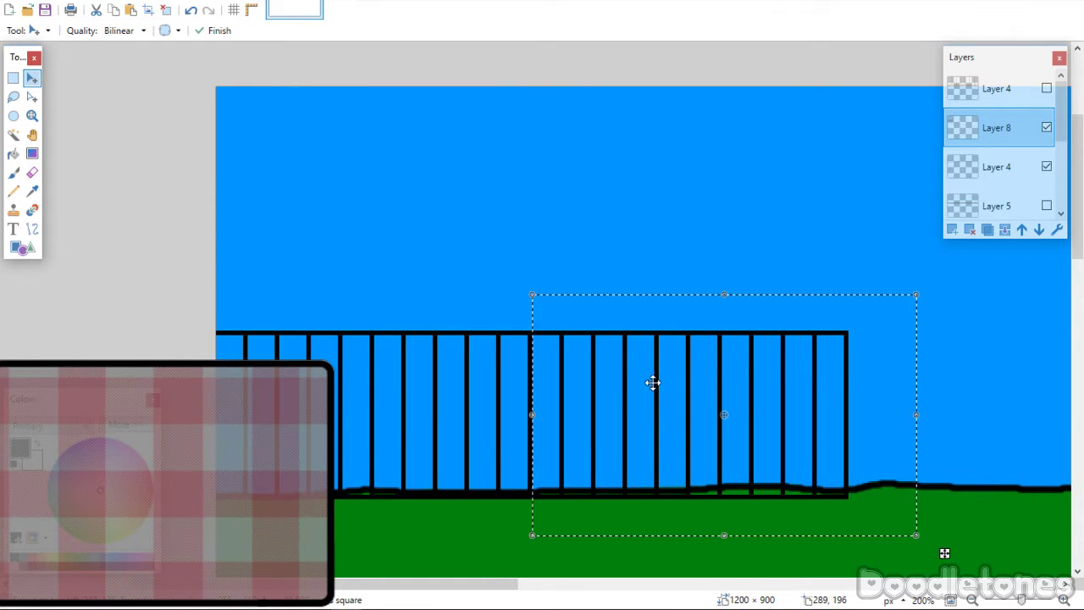
Paste four more copies of the ten-board section end to end, extending the fence past the canvas's right edge.
left_click_drag(486, 585, 631, 585)
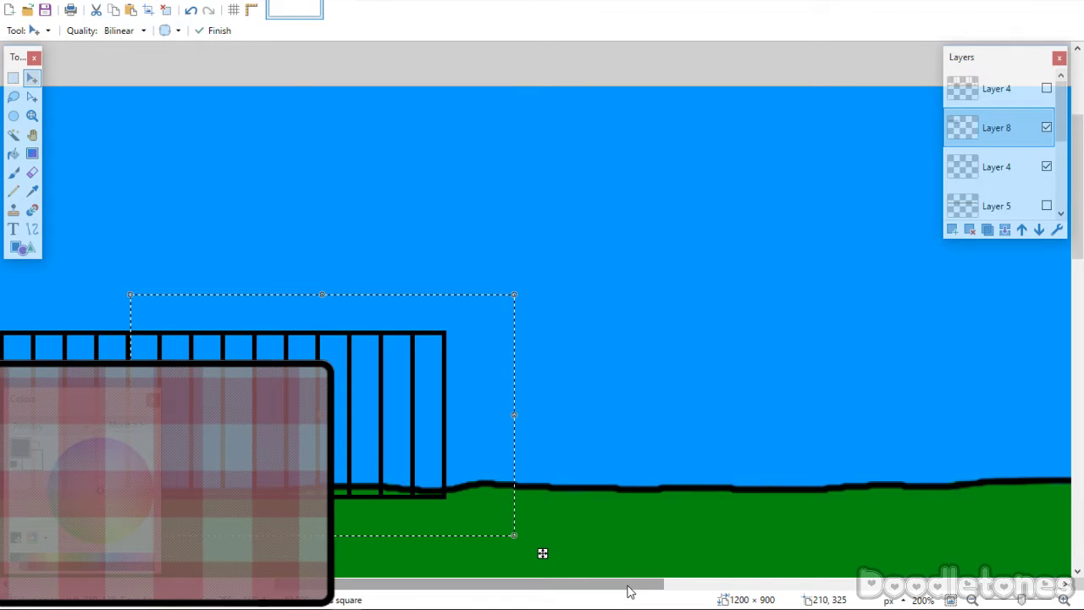
left_click_drag(410, 360, 491, 387)
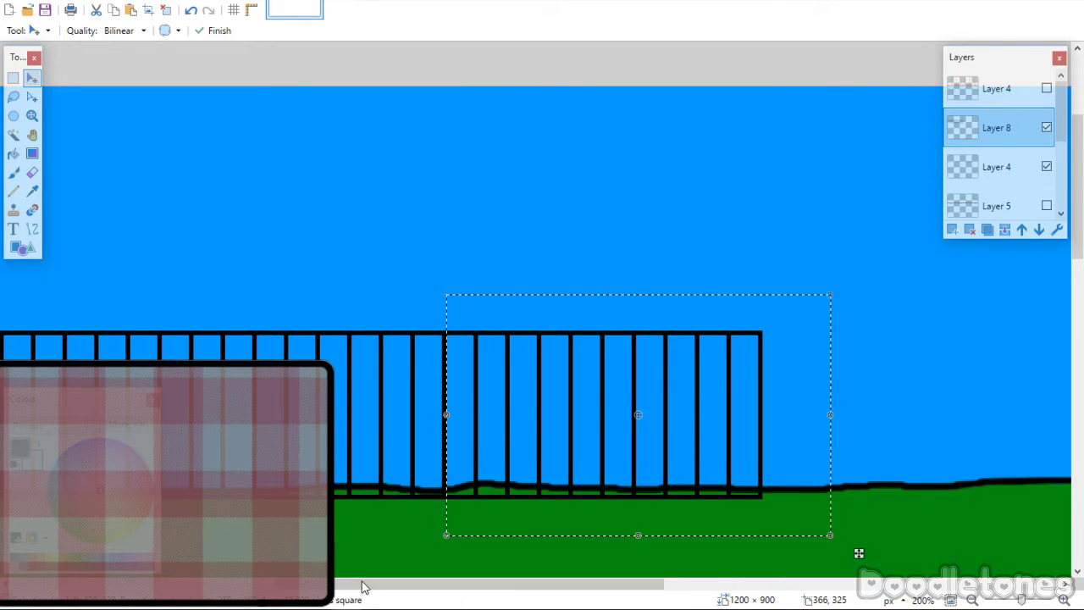
left_click_drag(363, 584, 543, 599)
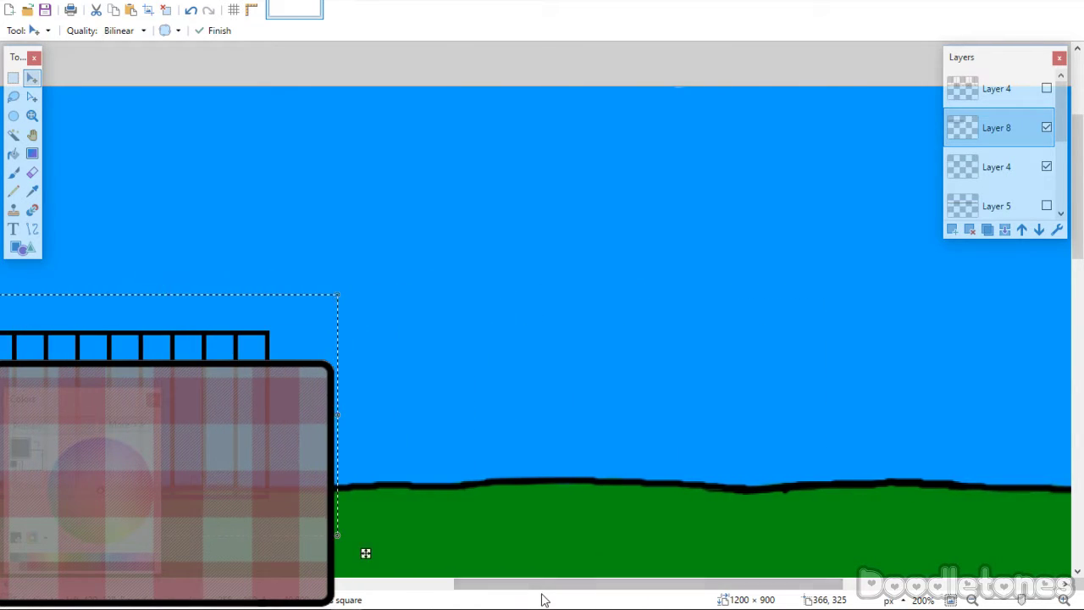
left_click_drag(180, 356, 511, 368)
left_click_drag(443, 390, 377, 396)
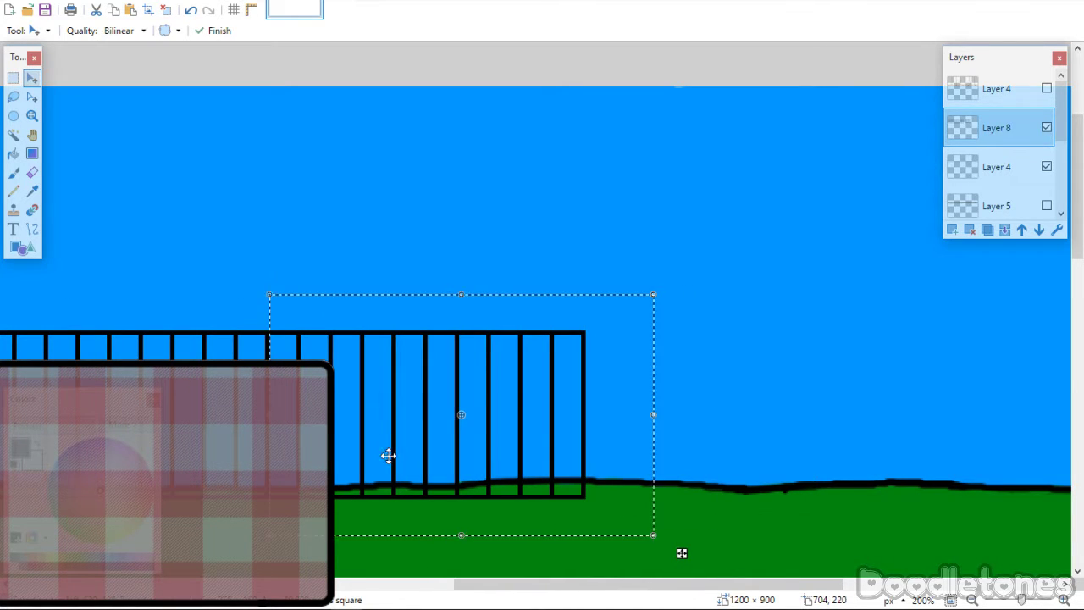
left_click_drag(455, 594, 591, 594)
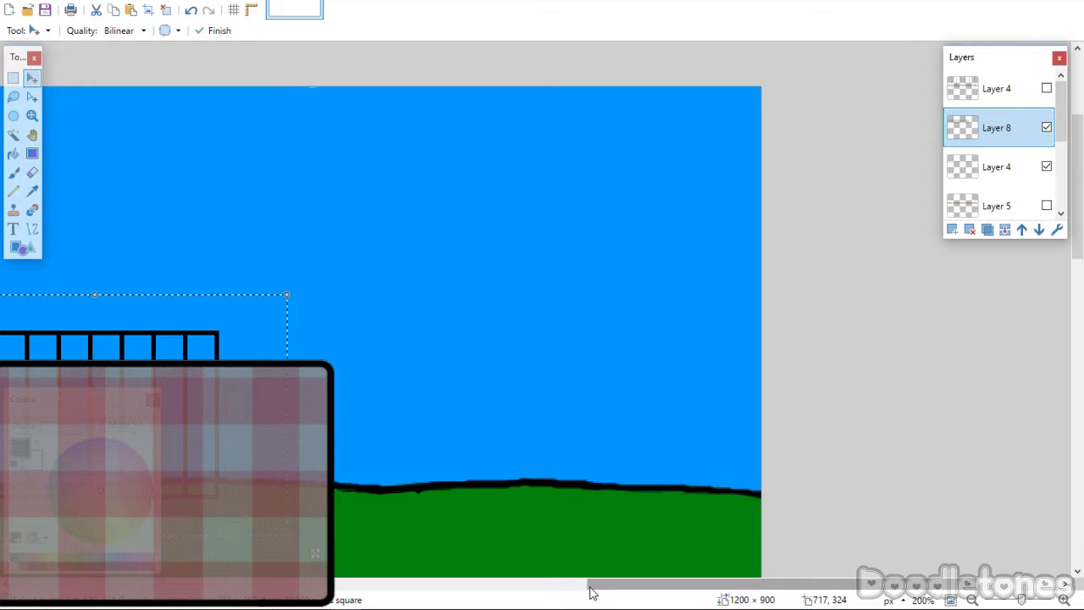
left_click_drag(317, 552, 636, 553)
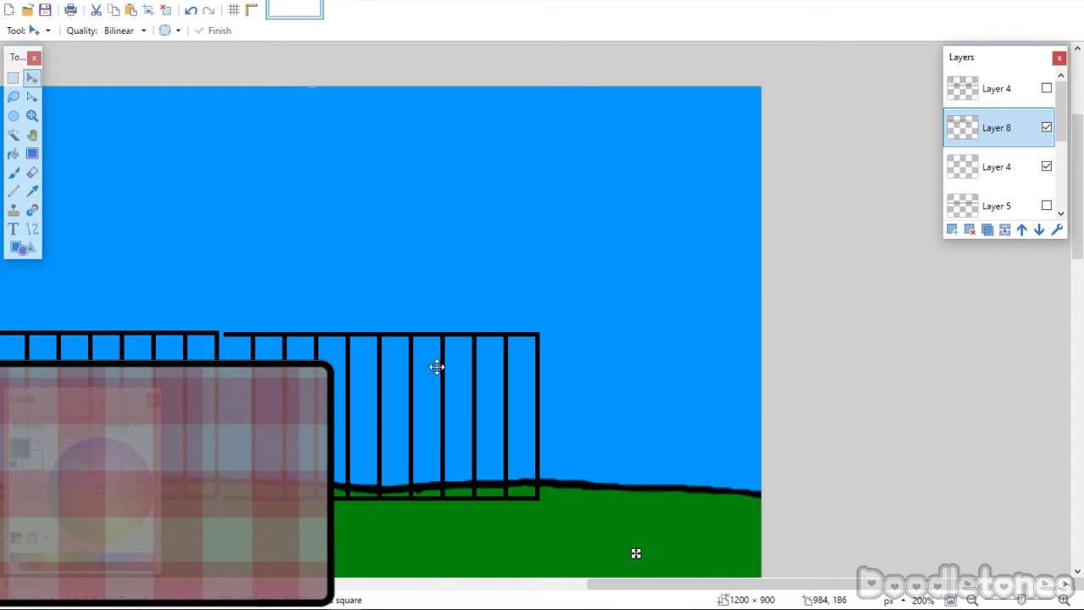
left_click_drag(436, 366, 432, 365)
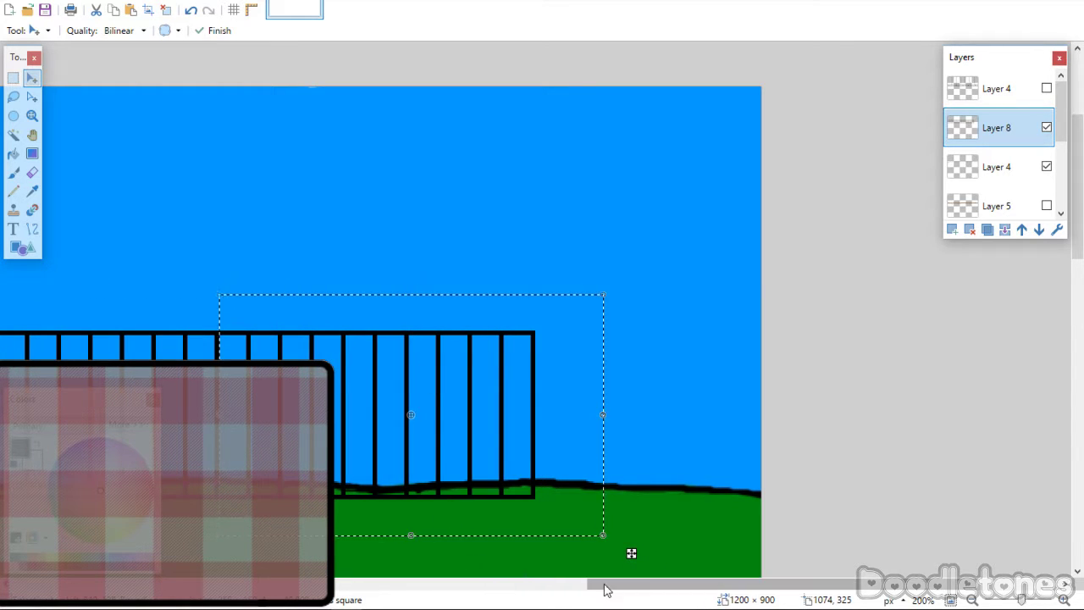
left_click_drag(606, 590, 678, 585)
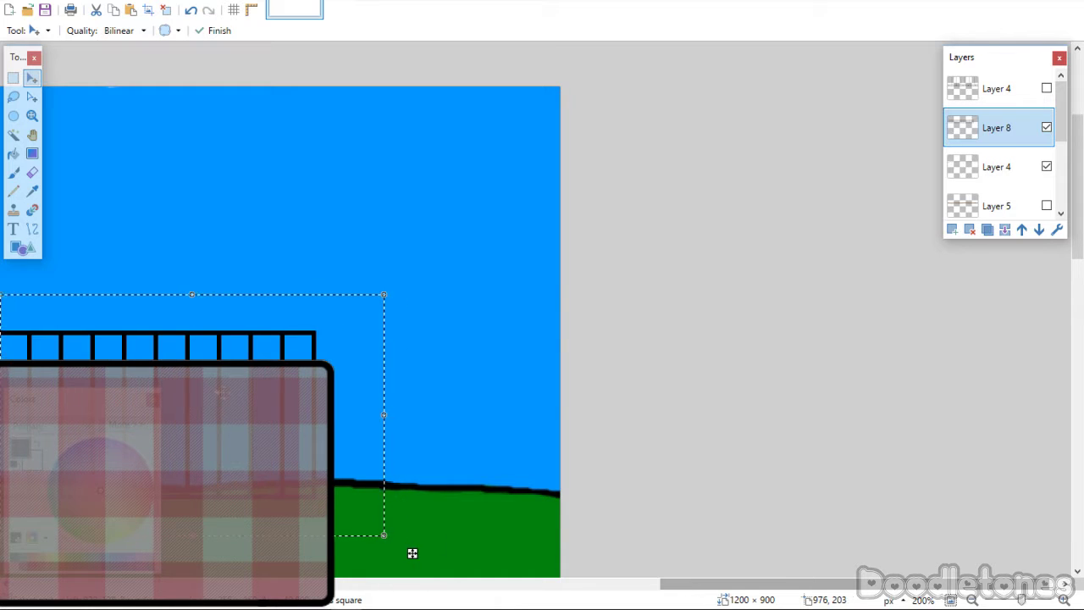
left_click_drag(413, 553, 259, 548)
key("s")
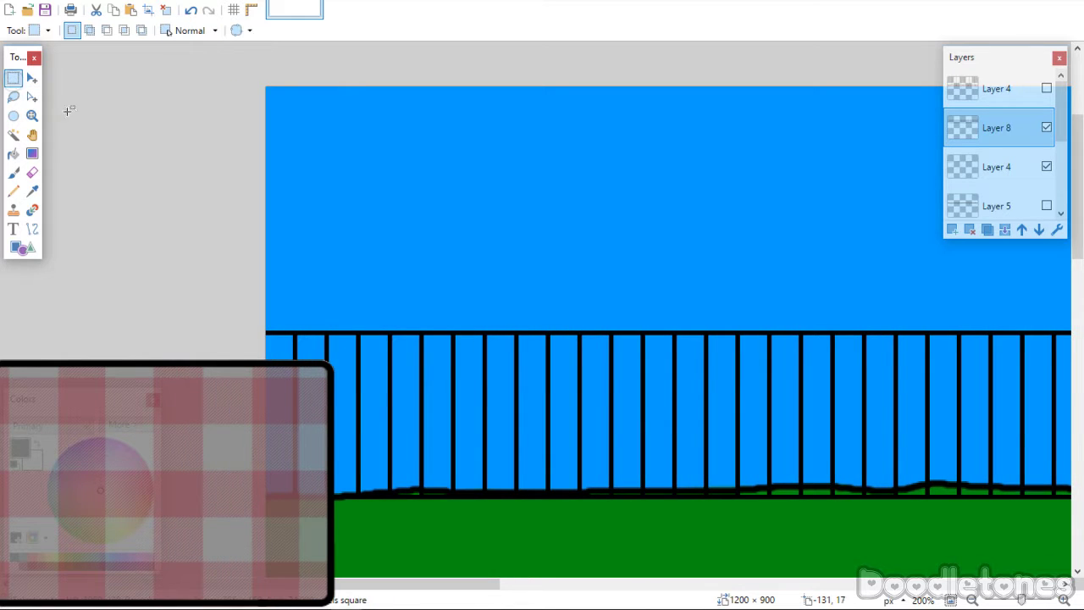
Move the fence outline's layer down the stack until it sits below the green ground's layer.
left_click(1038, 229)
left_click(1037, 231)
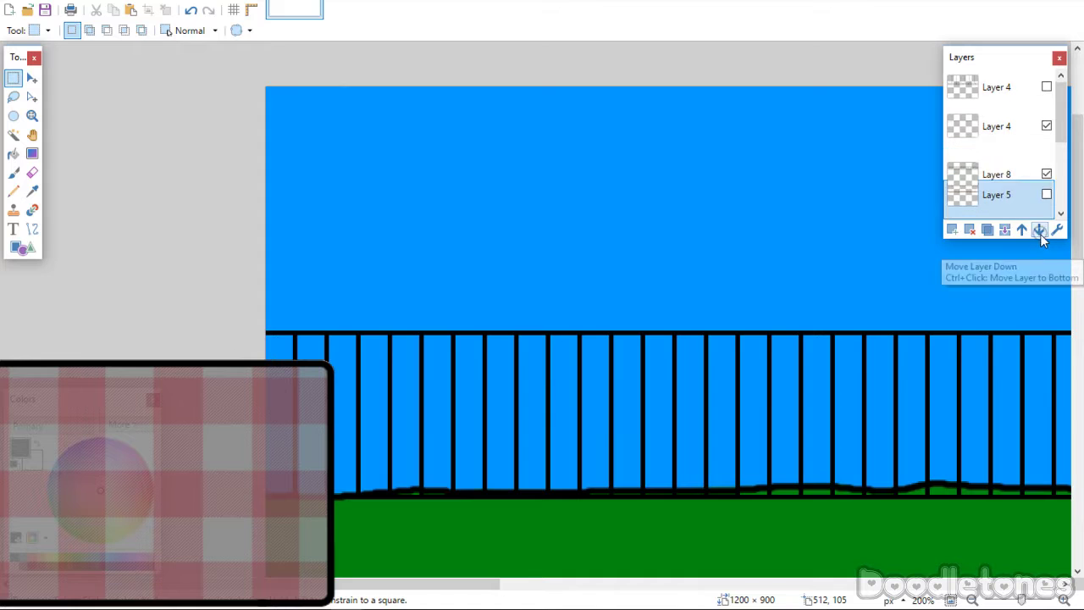
left_click(1038, 230)
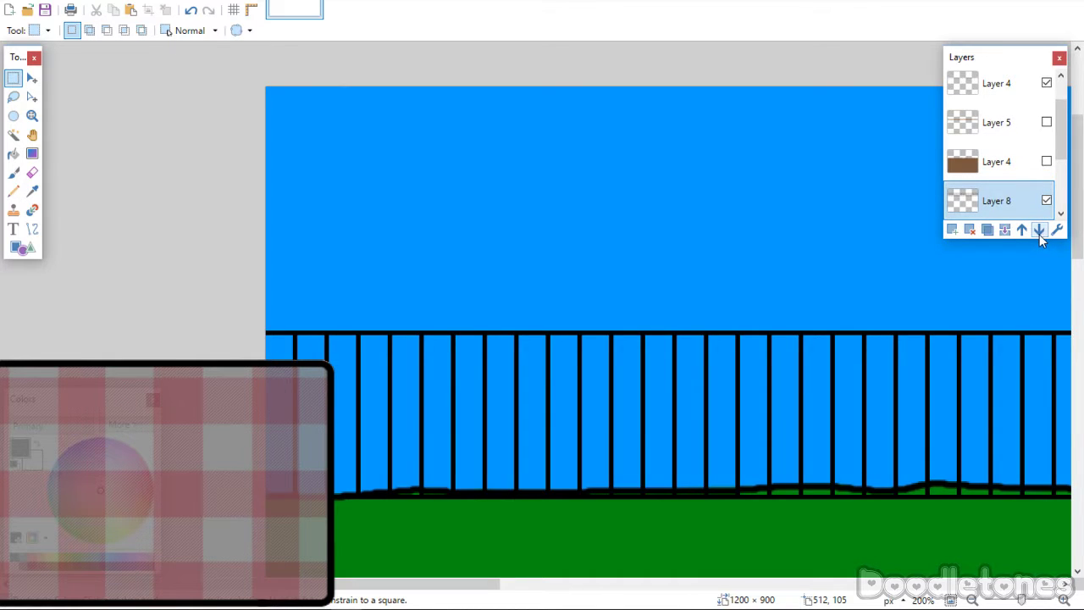
left_click(1038, 230)
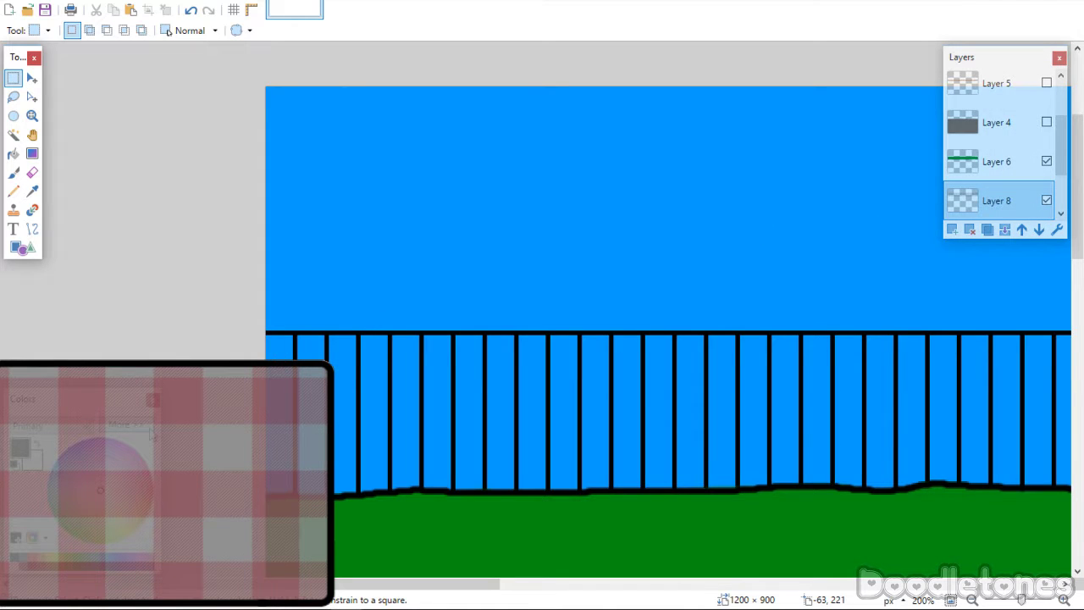
Add a new layer below the fence outline's layer, choose an olive brown and set the brush width to 13.
left_click(951, 230)
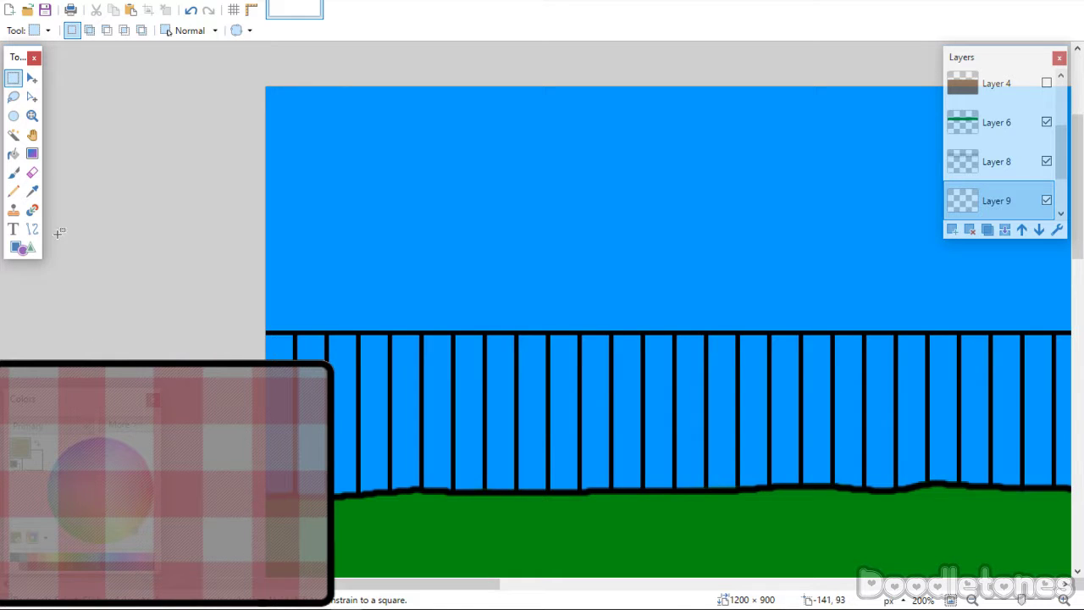
left_click(13, 172)
left_click(169, 34)
left_click(158, 152)
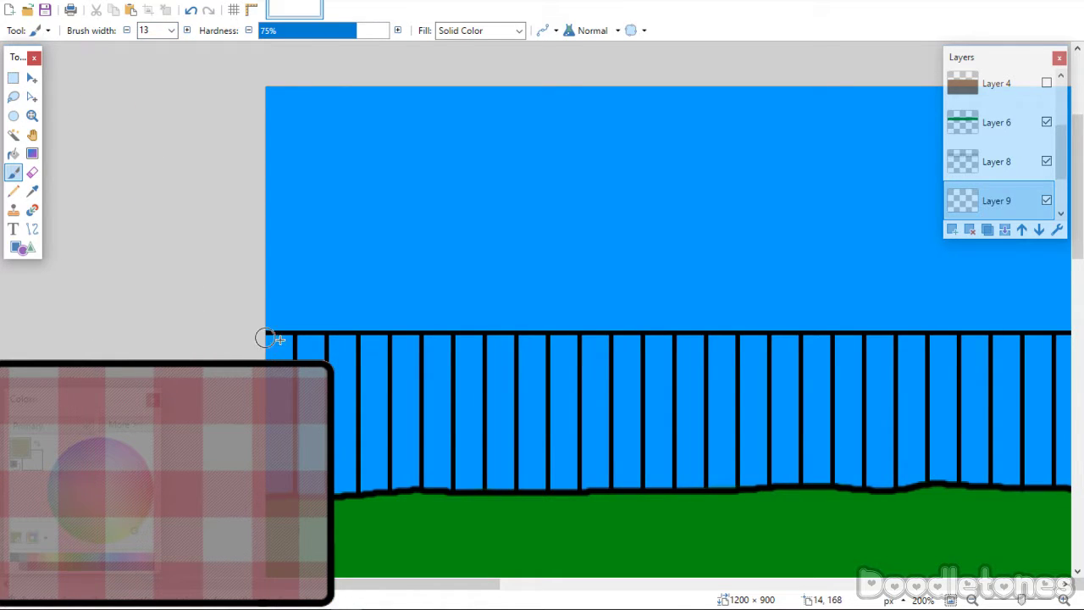
Paint the fence boards olive brown from the canvas's left edge to its right edge, covering the blue gaps.
mouse_move(293, 351)
left_mouse_down()
mouse_move(449, 351)
mouse_move(384, 398)
mouse_move(443, 407)
mouse_move(354, 430)
mouse_move(532, 420)
mouse_move(592, 435)
mouse_move(362, 470)
mouse_move(474, 479)
mouse_move(429, 476)
left_mouse_up()
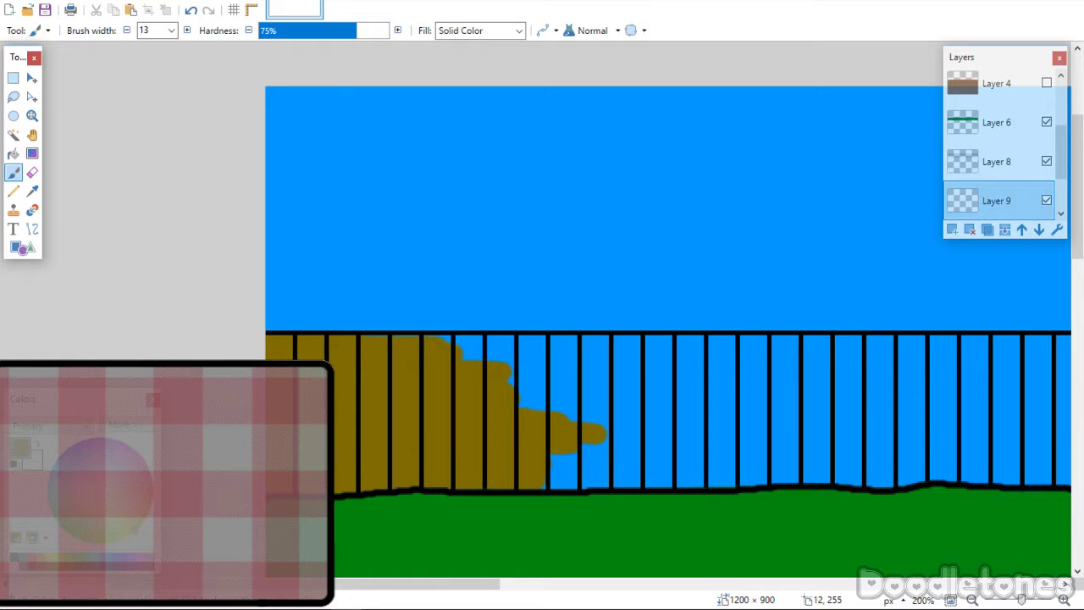
mouse_move(282, 470)
left_mouse_down()
mouse_move(652, 451)
mouse_move(671, 360)
mouse_move(763, 375)
mouse_move(760, 387)
left_mouse_up()
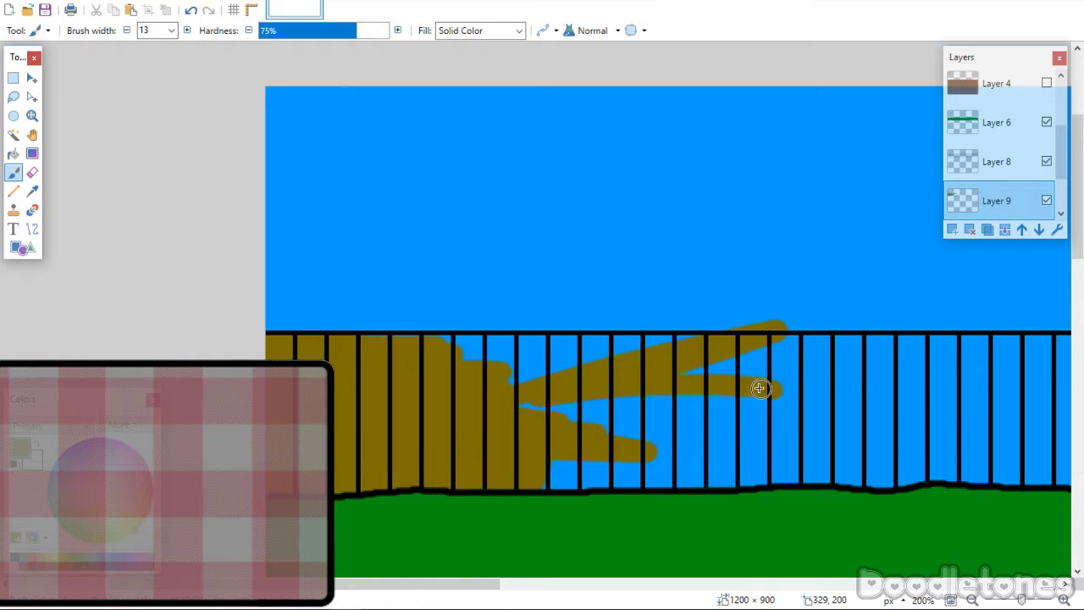
mouse_move(439, 360)
left_mouse_down()
mouse_move(622, 349)
mouse_move(442, 349)
mouse_move(720, 348)
mouse_move(642, 345)
mouse_move(496, 379)
mouse_move(782, 376)
mouse_move(655, 376)
mouse_move(553, 405)
mouse_move(785, 412)
mouse_move(563, 442)
mouse_move(809, 457)
mouse_move(561, 487)
mouse_move(980, 477)
mouse_move(929, 469)
mouse_move(873, 493)
mouse_move(969, 467)
mouse_move(1015, 482)
mouse_move(632, 434)
mouse_move(704, 426)
mouse_move(802, 440)
mouse_move(740, 396)
mouse_move(691, 398)
mouse_move(649, 371)
mouse_move(606, 365)
mouse_move(676, 346)
mouse_move(664, 350)
mouse_move(782, 344)
mouse_move(773, 355)
mouse_move(867, 381)
mouse_move(830, 410)
mouse_move(735, 415)
mouse_move(1066, 421)
mouse_move(881, 421)
mouse_move(1021, 429)
mouse_move(858, 440)
mouse_move(887, 436)
mouse_move(527, 436)
mouse_move(607, 414)
mouse_move(636, 371)
mouse_move(581, 353)
mouse_move(603, 344)
mouse_move(875, 346)
mouse_move(617, 374)
mouse_move(842, 374)
mouse_move(617, 366)
mouse_move(876, 368)
mouse_move(660, 394)
mouse_move(782, 426)
mouse_move(745, 448)
mouse_move(919, 464)
mouse_move(848, 482)
mouse_move(973, 461)
mouse_move(724, 415)
mouse_move(804, 397)
mouse_move(745, 348)
mouse_move(785, 356)
mouse_move(733, 348)
mouse_move(1027, 347)
mouse_move(834, 366)
mouse_move(1058, 411)
left_mouse_up()
scroll(931, 470, "right", 2)
scroll(883, 433, "right", 3)
scroll(849, 483, "right", 2)
mouse_move(961, 408)
left_mouse_down()
mouse_move(1011, 421)
mouse_move(858, 425)
mouse_move(1015, 437)
mouse_move(998, 438)
mouse_move(994, 452)
mouse_move(1008, 458)
mouse_move(747, 461)
mouse_move(889, 471)
mouse_move(709, 472)
mouse_move(811, 481)
mouse_move(648, 476)
mouse_move(692, 455)
mouse_move(804, 435)
mouse_move(685, 439)
mouse_move(645, 465)
mouse_move(750, 445)
mouse_move(651, 439)
mouse_move(653, 417)
mouse_move(789, 391)
mouse_move(593, 387)
mouse_move(657, 368)
mouse_move(640, 360)
mouse_move(685, 355)
mouse_move(641, 352)
mouse_move(701, 345)
mouse_move(636, 350)
mouse_move(654, 345)
mouse_move(769, 351)
mouse_move(723, 348)
mouse_move(695, 364)
mouse_move(905, 374)
mouse_move(766, 383)
mouse_move(1003, 383)
mouse_move(865, 383)
mouse_move(951, 390)
mouse_move(731, 365)
mouse_move(838, 352)
mouse_move(797, 342)
mouse_move(996, 342)
mouse_move(1021, 352)
mouse_move(965, 357)
mouse_move(976, 344)
mouse_move(1070, 350)
mouse_move(1041, 372)
mouse_move(900, 370)
mouse_move(894, 396)
mouse_move(803, 415)
mouse_move(973, 436)
mouse_move(785, 444)
left_mouse_up()
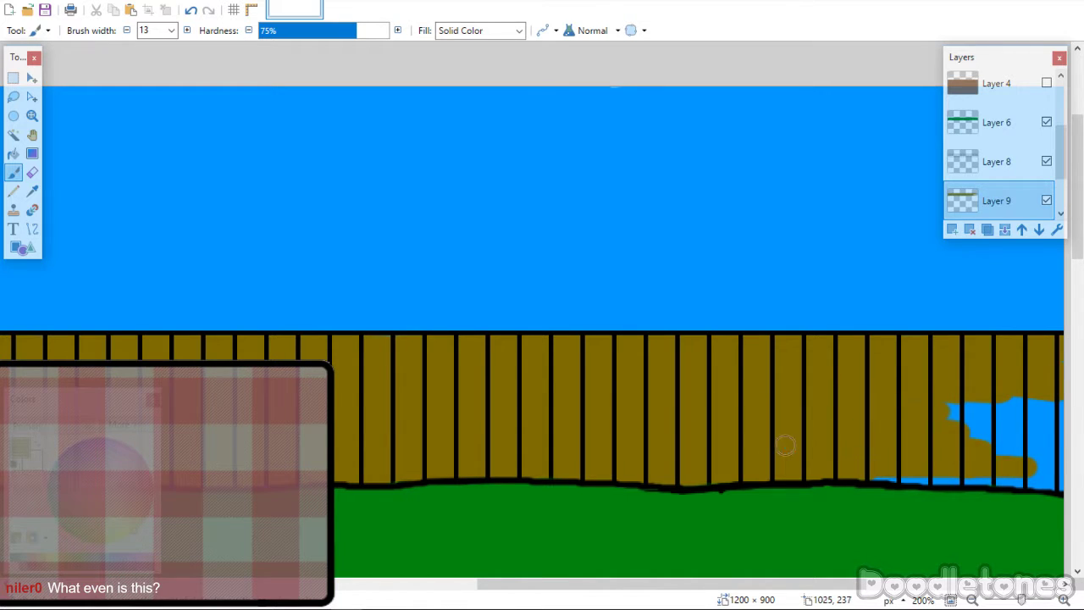
mouse_move(898, 455)
left_mouse_down()
mouse_move(914, 470)
mouse_move(987, 475)
mouse_move(922, 479)
mouse_move(1024, 486)
mouse_move(1035, 470)
mouse_move(983, 454)
mouse_move(1021, 437)
mouse_move(1003, 430)
mouse_move(1060, 406)
mouse_move(804, 401)
mouse_move(957, 443)
mouse_move(931, 405)
left_mouse_up()
mouse_move(826, 584)
left_mouse_down()
mouse_move(559, 603)
mouse_move(532, 584)
left_mouse_up()
left_click(32, 172)
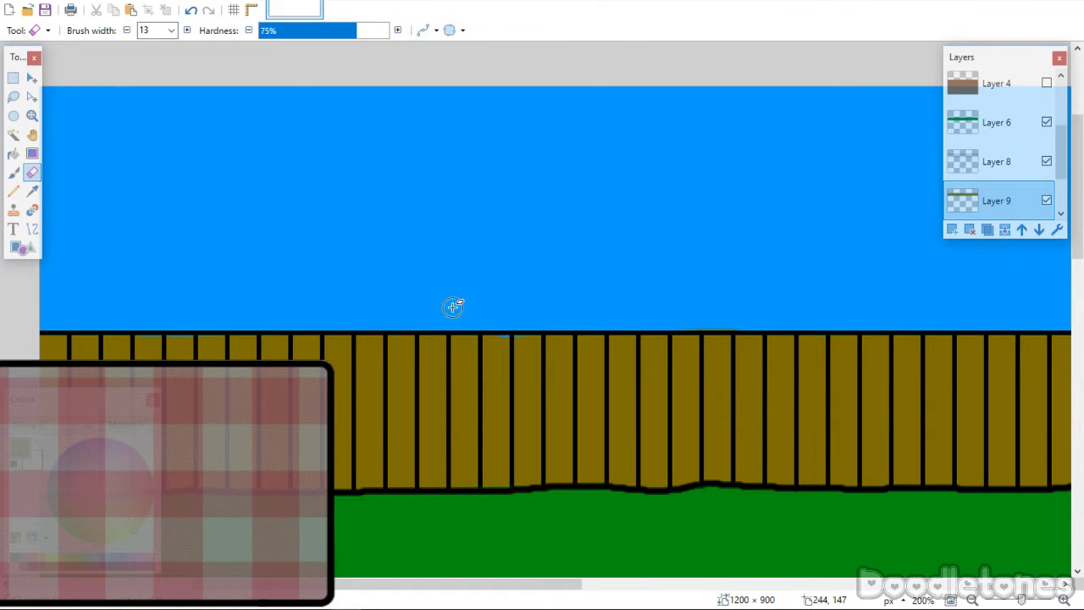
left_click(14, 172)
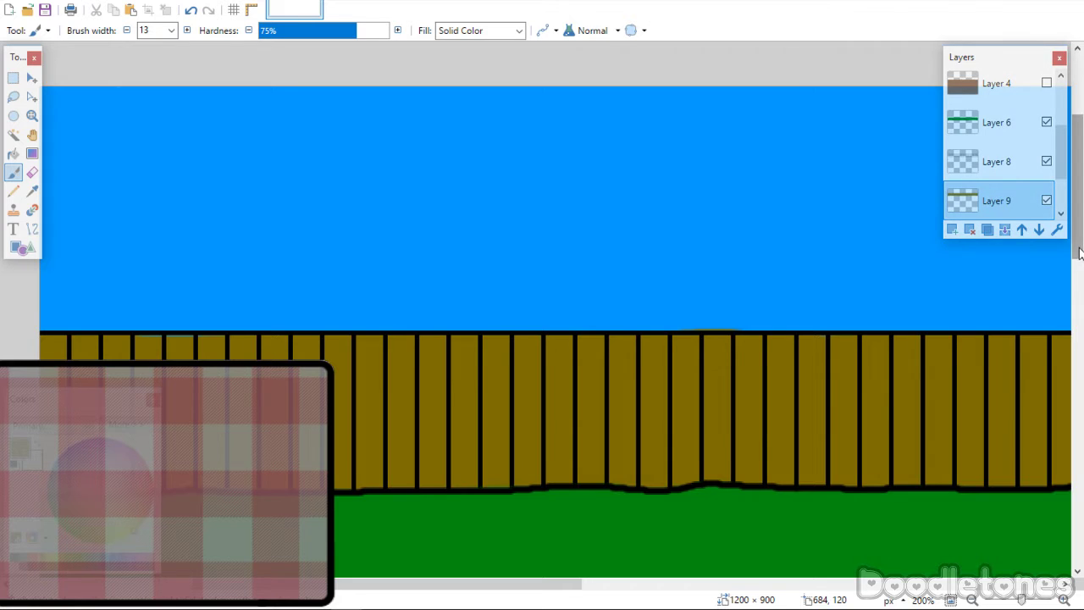
Add a new layer above the fence outline's layer, choose black and set the brush width to 3.
left_click_drag(1074, 271, 1067, 244)
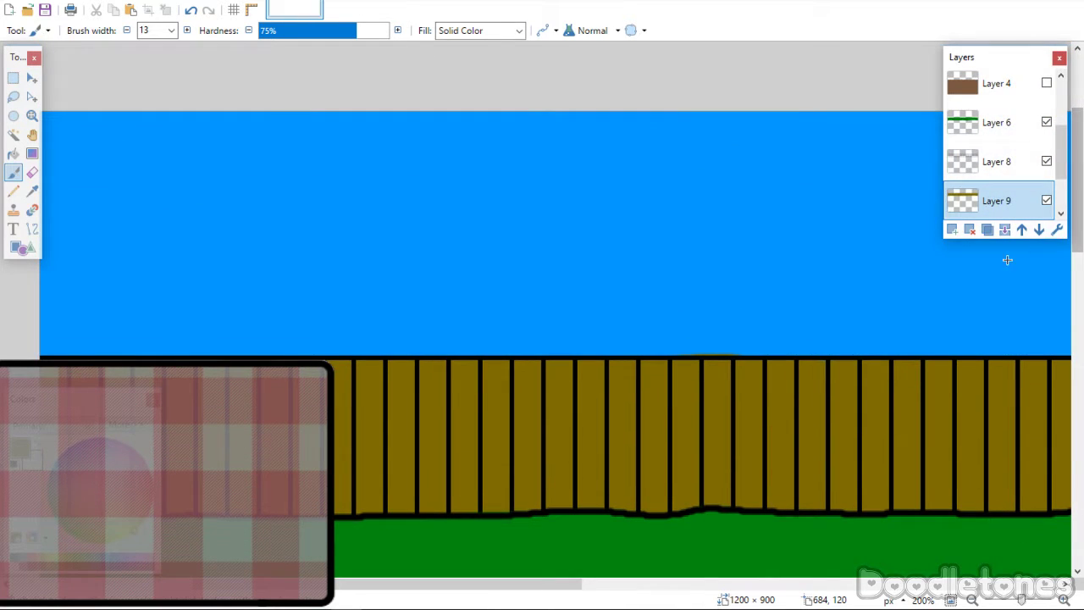
left_click(952, 229)
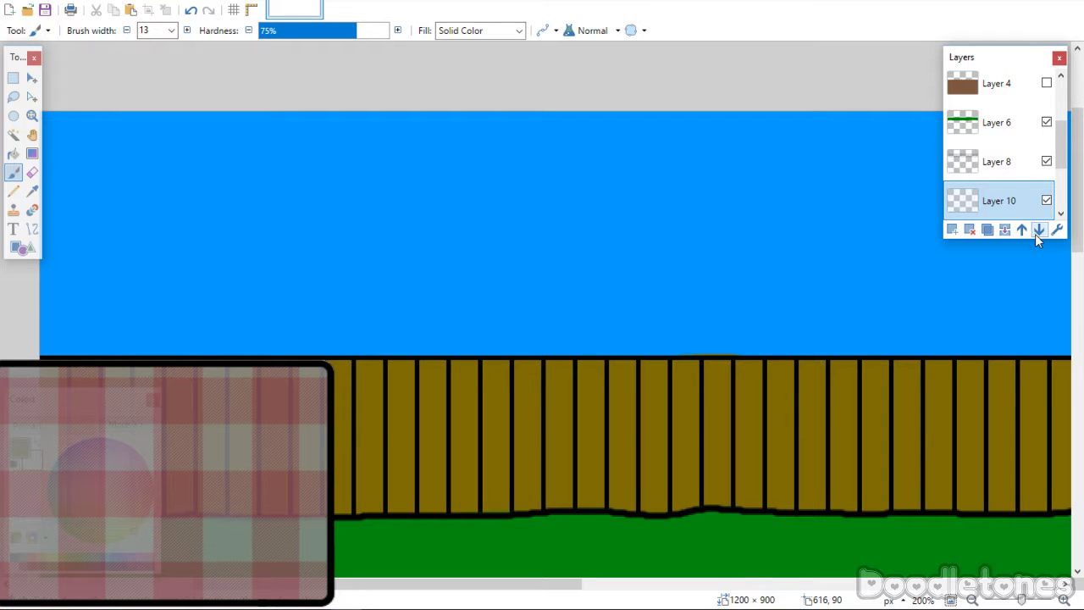
mouse_move(1079, 215)
left_mouse_down()
mouse_move(1079, 237)
mouse_move(1076, 208)
left_mouse_up()
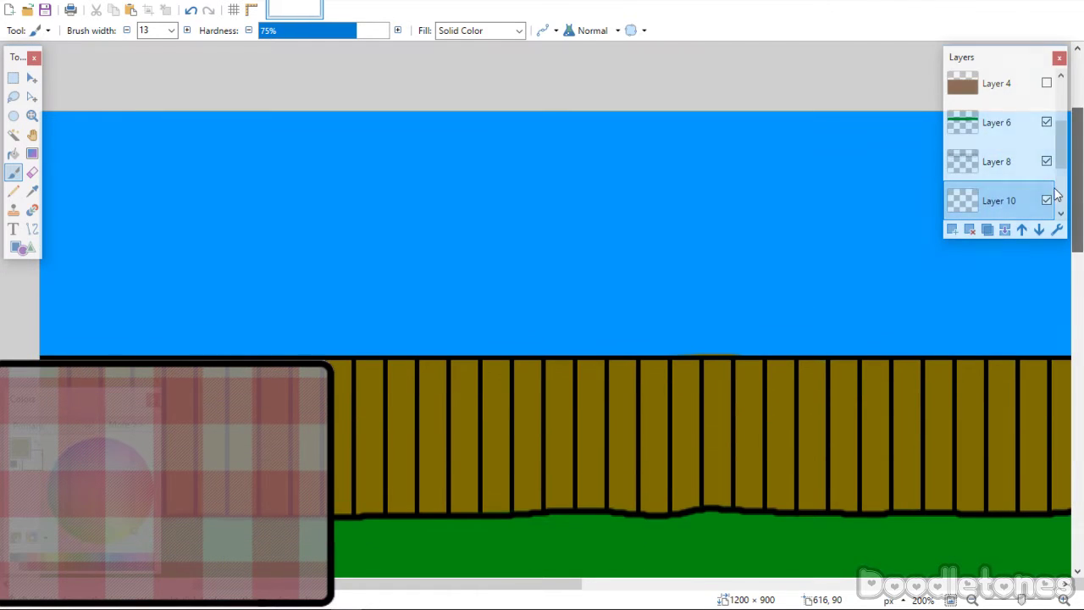
left_click(1021, 230)
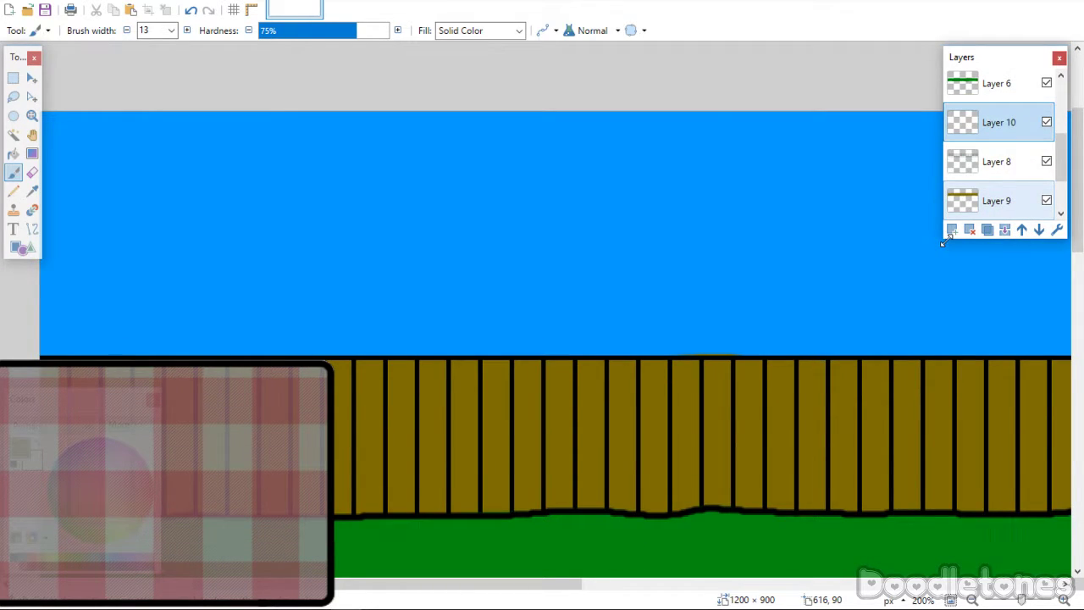
left_click(999, 201, "shift")
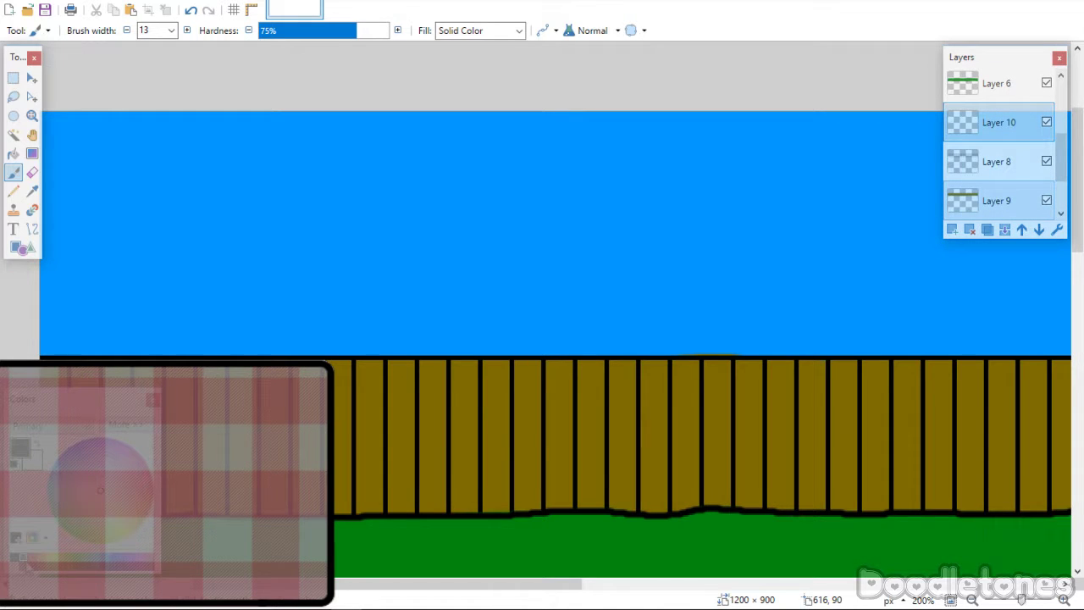
left_click(172, 34)
scroll(160, 127, "up", 4)
left_click(150, 79)
Hide the fence's outline and colour layers, and move the new empty layer beneath both of them.
left_click(1046, 201)
left_click(1046, 162)
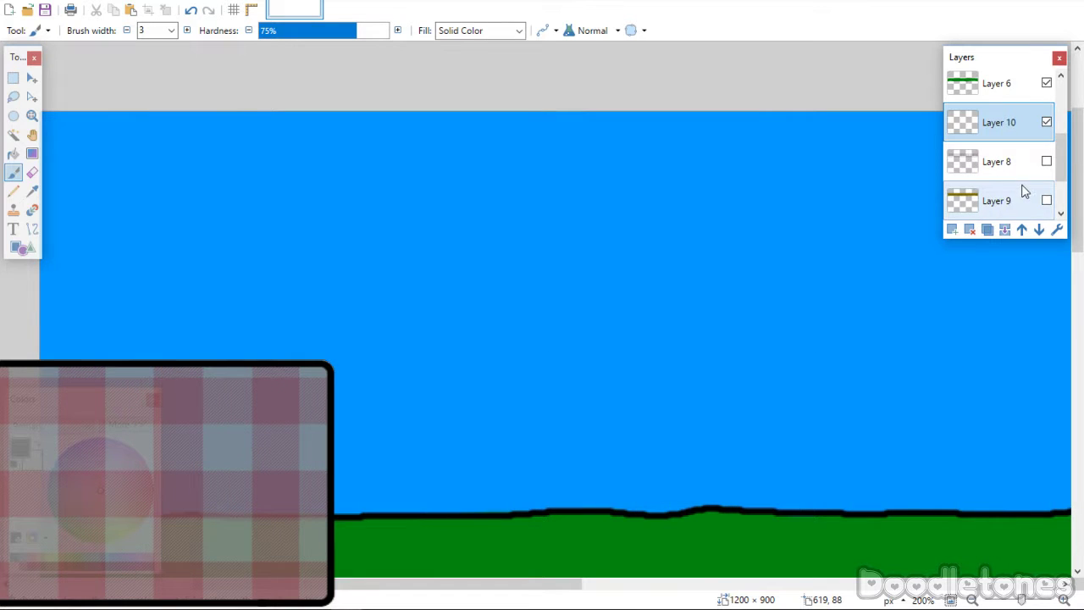
scroll(1059, 182, "down", 1)
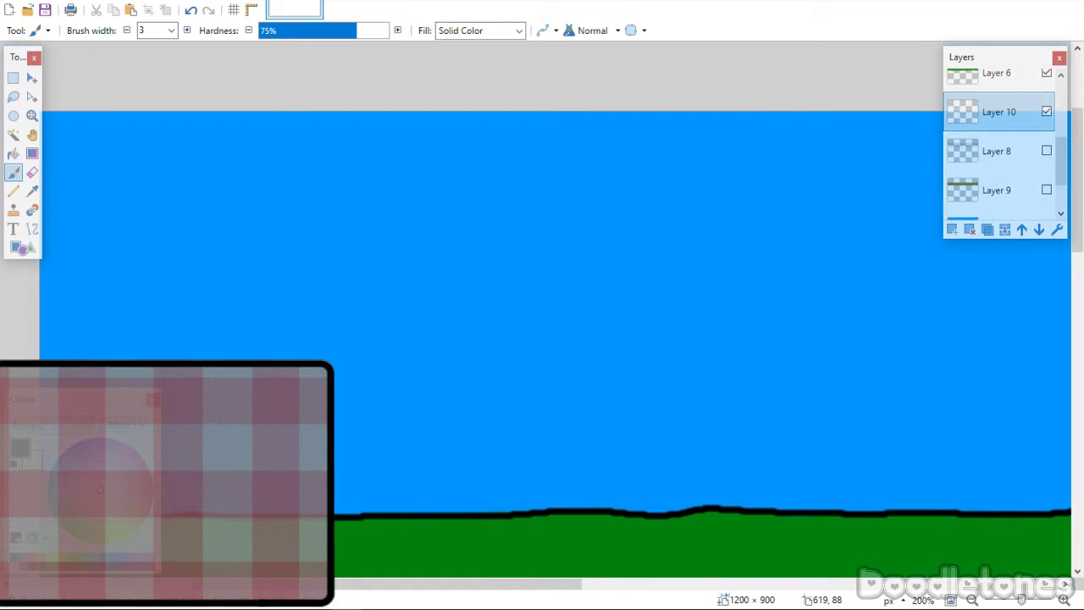
left_click(1041, 231)
left_click(1042, 230)
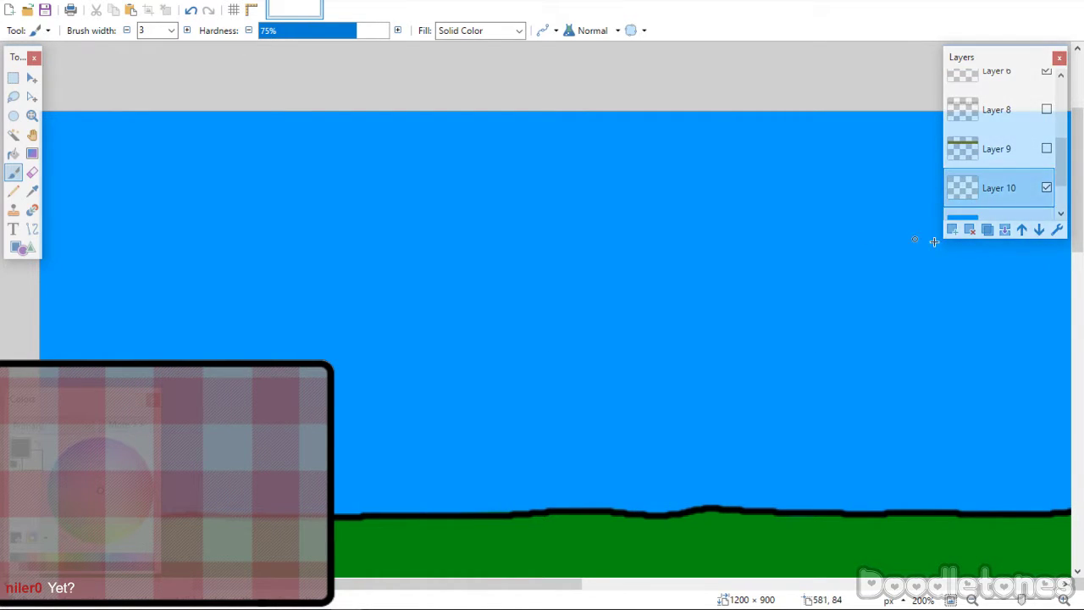
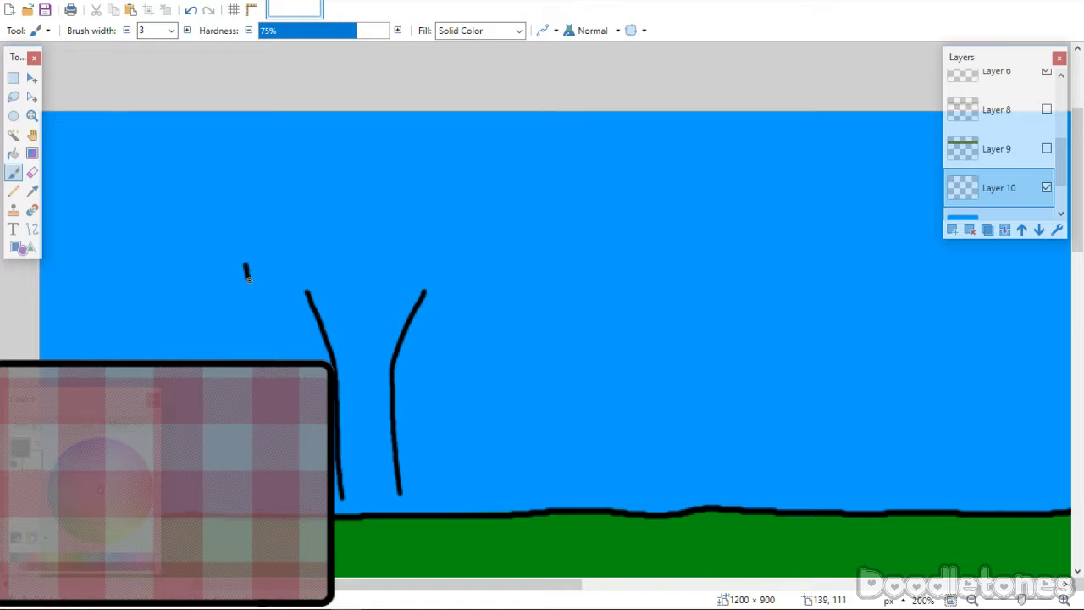
left_click_drag(248, 279, 308, 283)
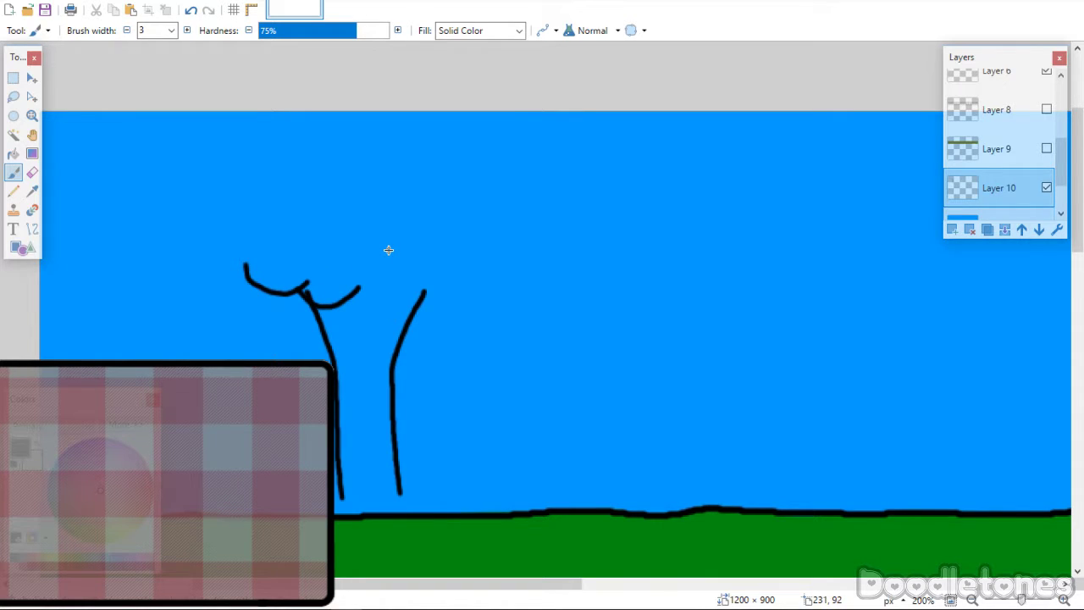
key("ctrl+z")
key("ctrl+z")
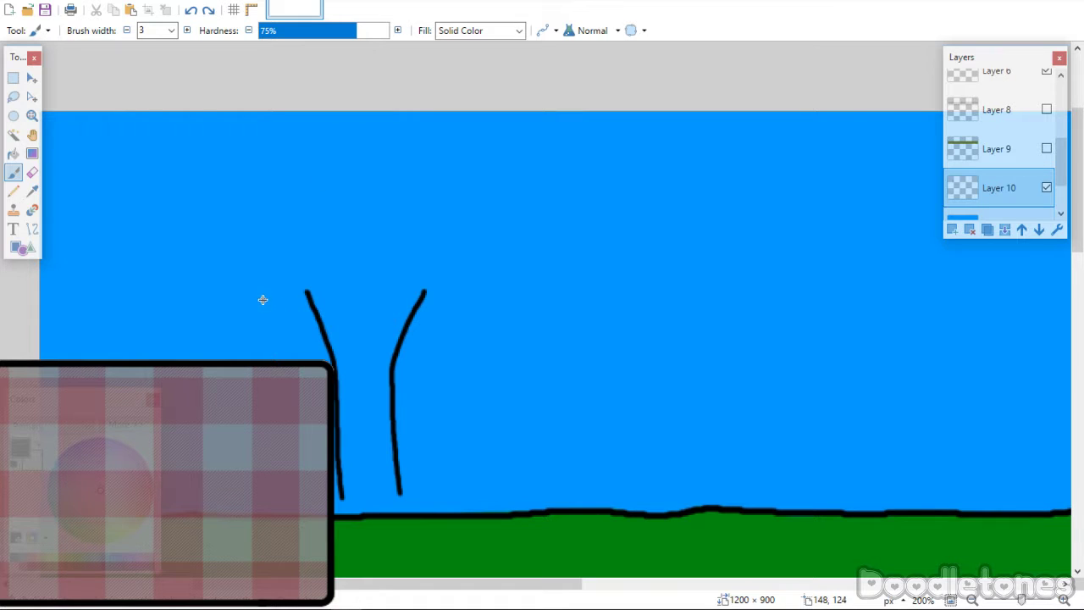
Draw a scalloped black foliage outline around the top of the trunk, and erase the trunk lines that extend inside it.
mouse_move(262, 292)
left_mouse_down()
mouse_move(307, 330)
mouse_move(335, 315)
mouse_move(345, 330)
mouse_move(383, 316)
mouse_move(435, 336)
left_mouse_up()
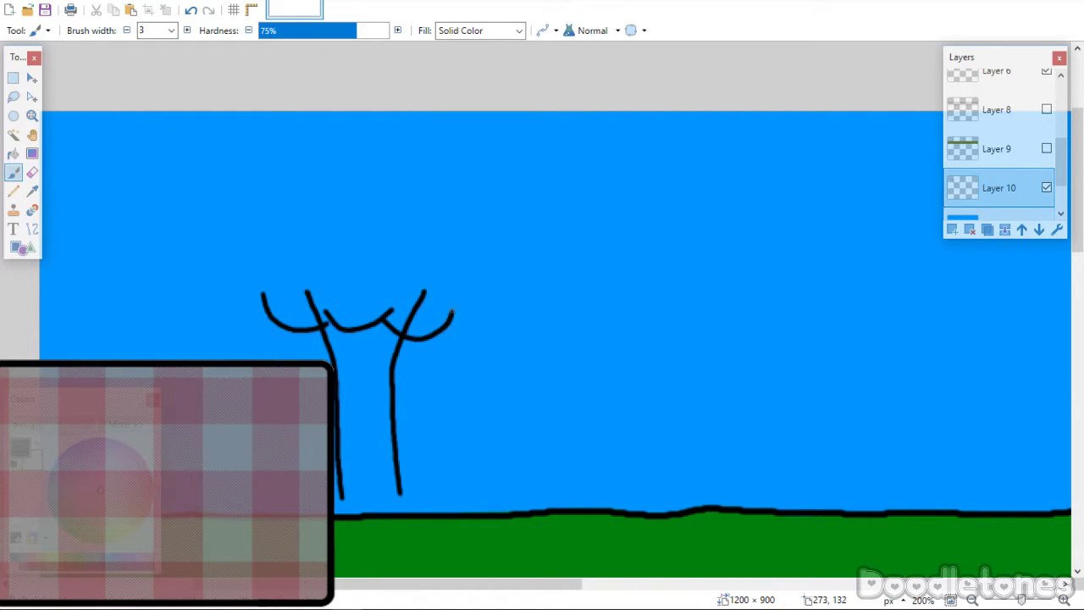
mouse_move(272, 321)
left_mouse_down()
mouse_move(224, 315)
mouse_move(236, 225)
left_mouse_up()
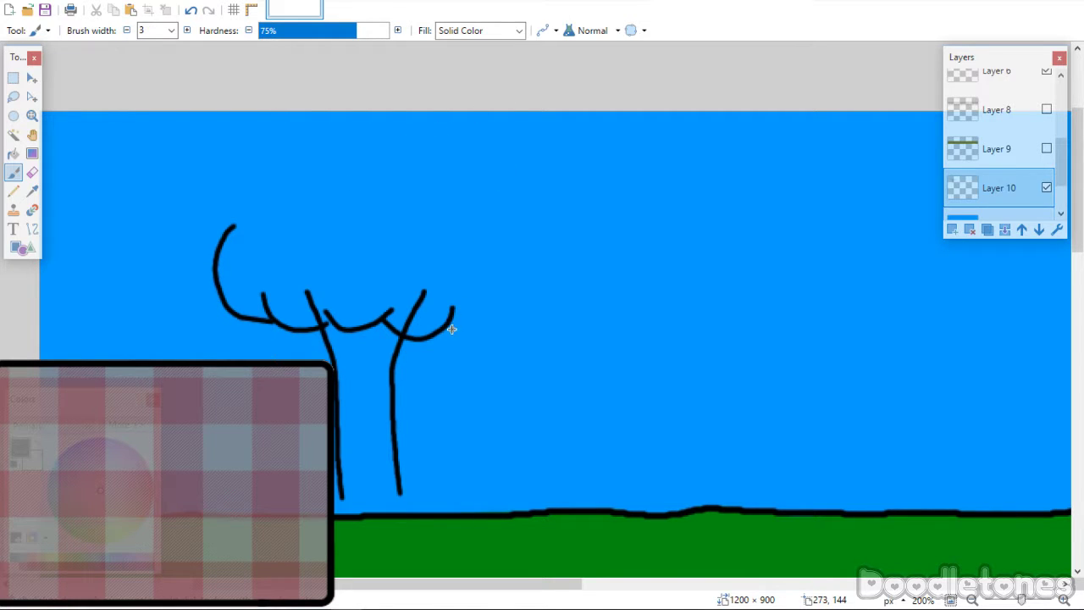
mouse_move(449, 323)
left_mouse_down()
mouse_move(487, 315)
mouse_move(518, 278)
left_mouse_up()
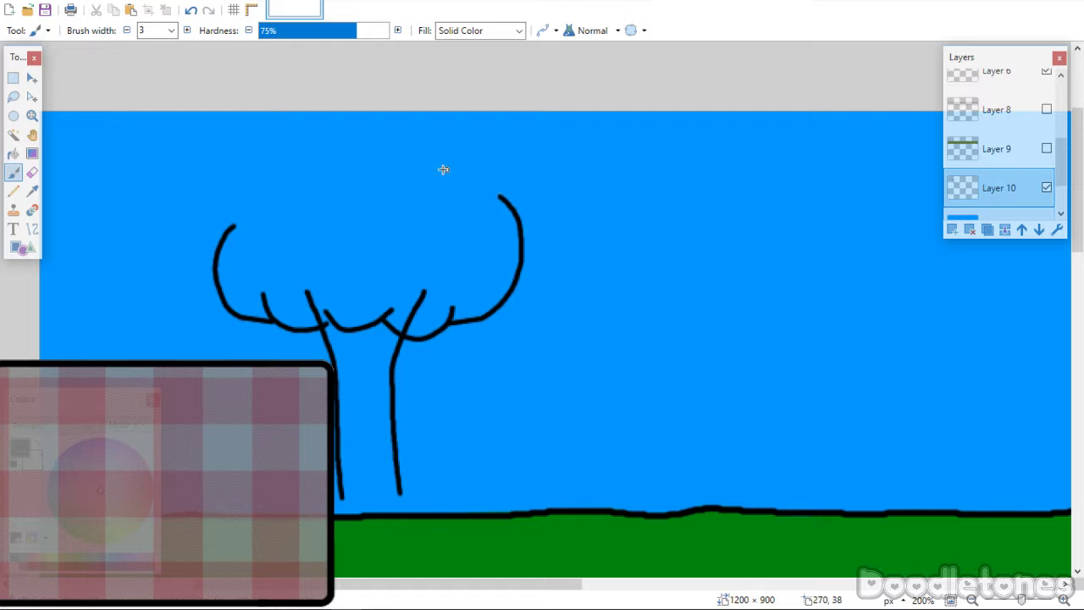
mouse_move(215, 248)
left_mouse_down()
mouse_move(196, 226)
mouse_move(204, 171)
mouse_move(268, 126)
left_mouse_up()
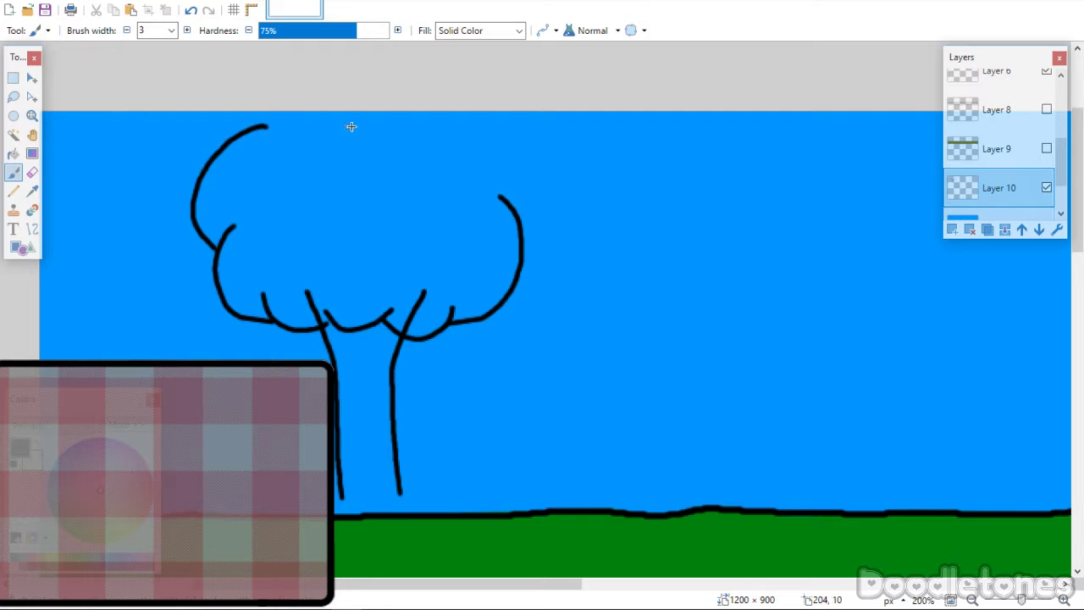
mouse_move(518, 218)
left_mouse_down()
mouse_move(534, 183)
mouse_move(523, 140)
mouse_move(475, 88)
left_mouse_up()
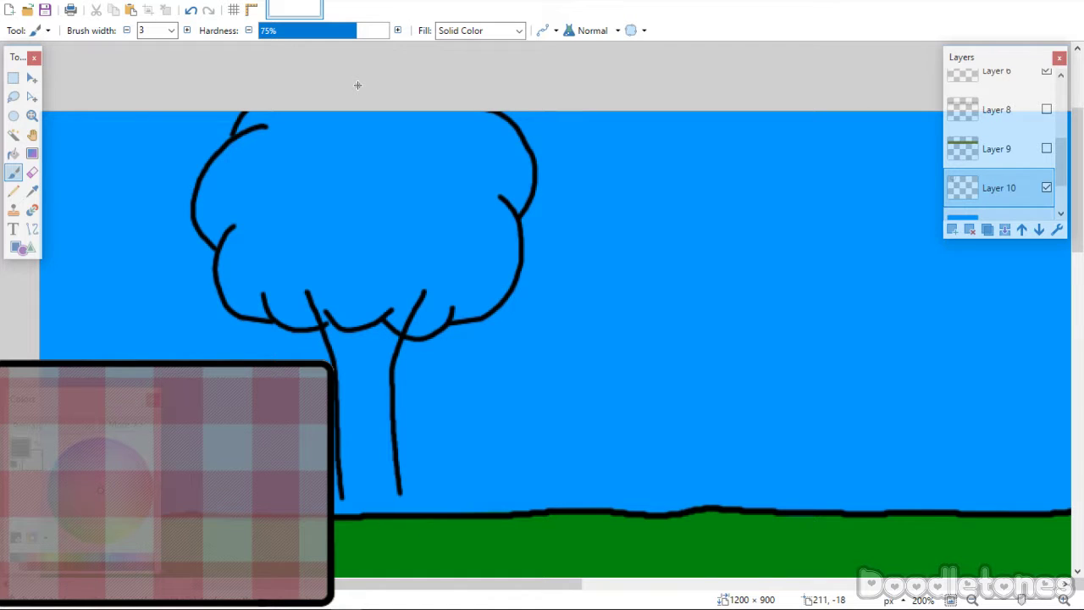
left_click(33, 172)
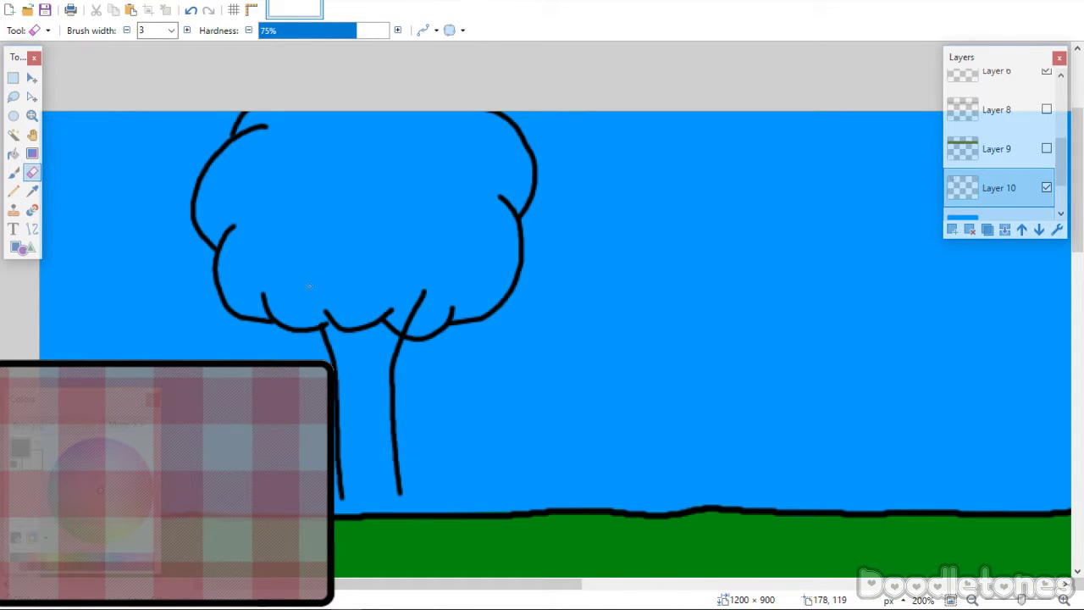
left_click_drag(432, 276, 427, 295)
Add a new layer below the tree outline's layer and paint the trunk dark olive brown with brush width 6.
left_click(13, 171)
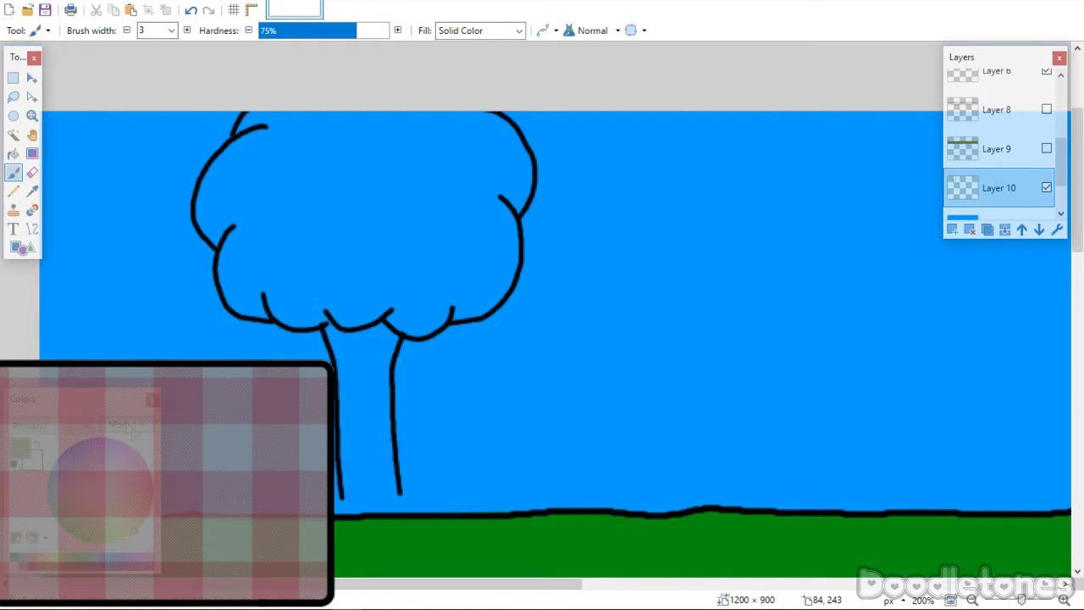
left_click(123, 426)
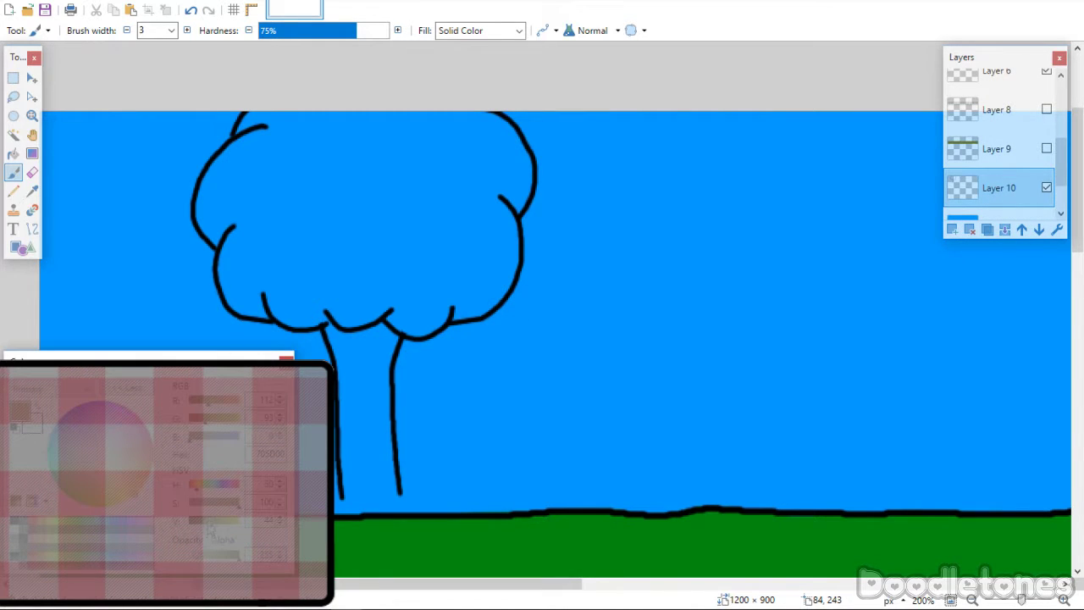
left_click(136, 389)
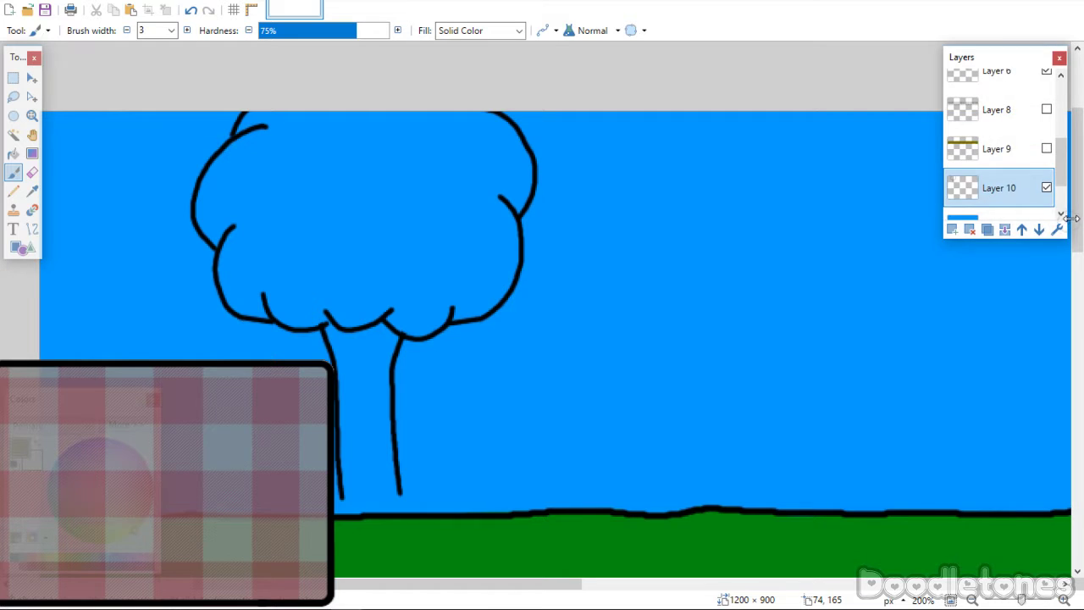
left_click(1038, 229)
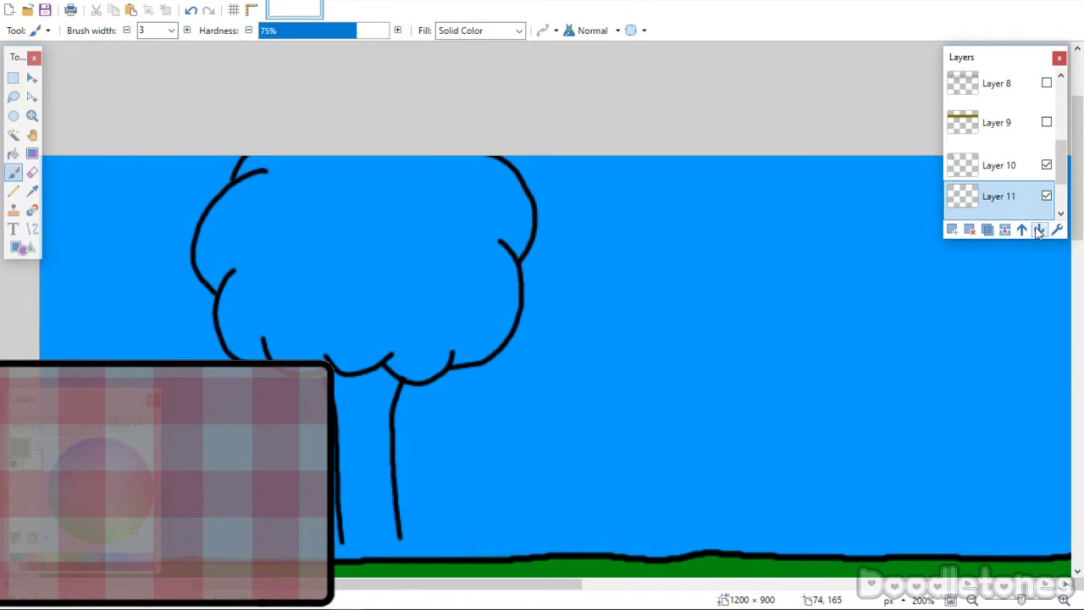
left_click(171, 31)
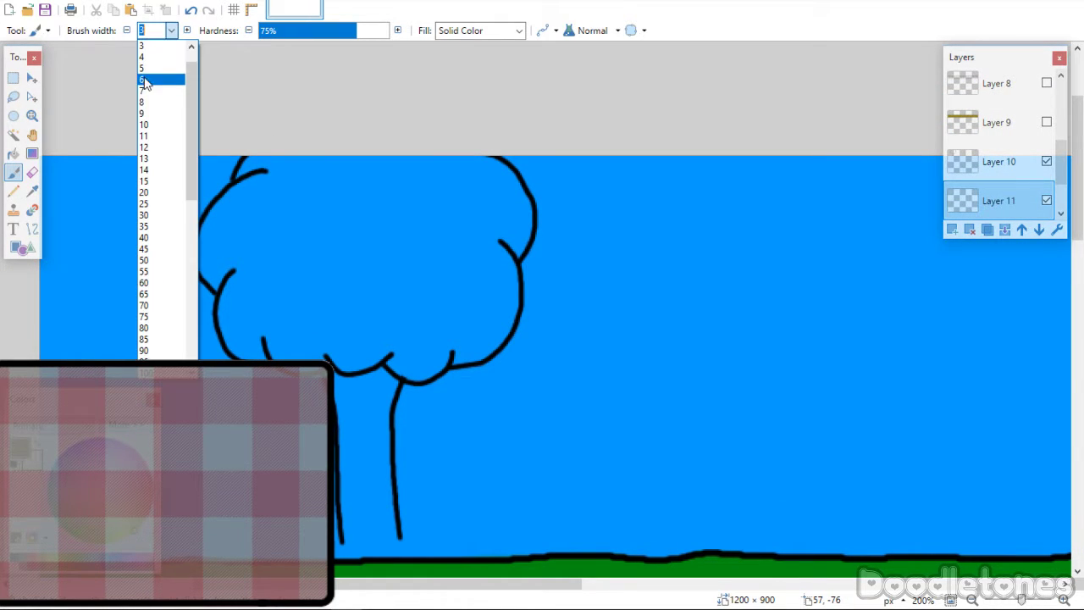
left_click(146, 93)
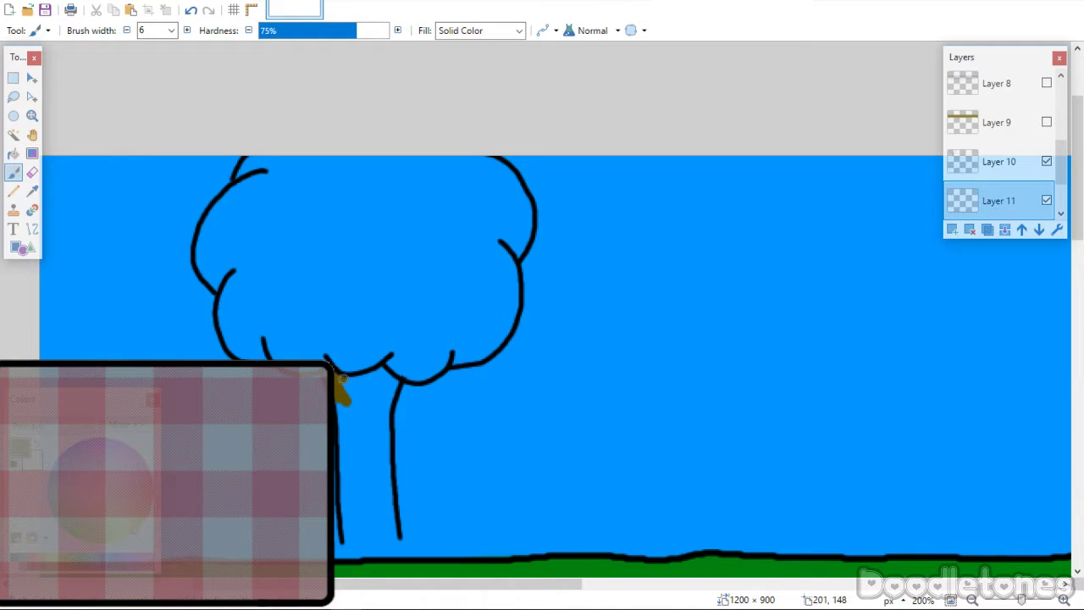
mouse_move(382, 369)
left_mouse_down()
mouse_move(379, 406)
mouse_move(394, 388)
mouse_move(380, 432)
mouse_move(391, 529)
mouse_move(374, 540)
mouse_move(359, 541)
mouse_move(347, 522)
mouse_move(342, 403)
mouse_move(342, 420)
mouse_move(360, 395)
mouse_move(371, 410)
mouse_move(377, 472)
mouse_move(354, 474)
mouse_move(352, 522)
left_mouse_up()
mouse_move(361, 478)
left_mouse_down()
mouse_move(375, 479)
mouse_move(386, 516)
left_mouse_up()
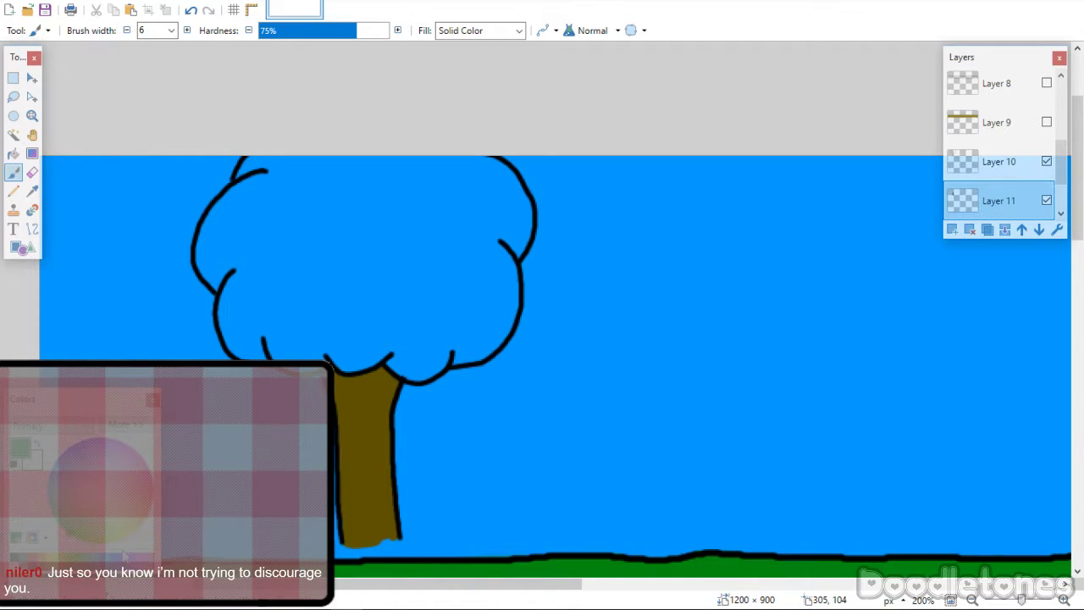
Choose dark green and add a new layer between the tree's outline layer and its trunk colour layer.
left_click(1027, 203)
scroll(245, 324, "up", 2)
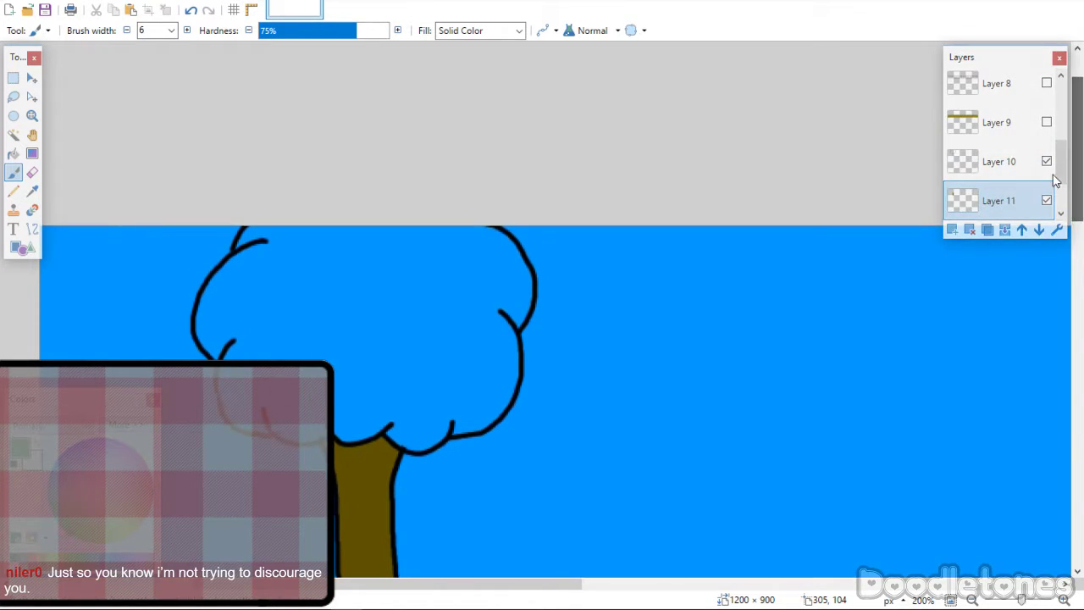
key("ctrl+shift+n")
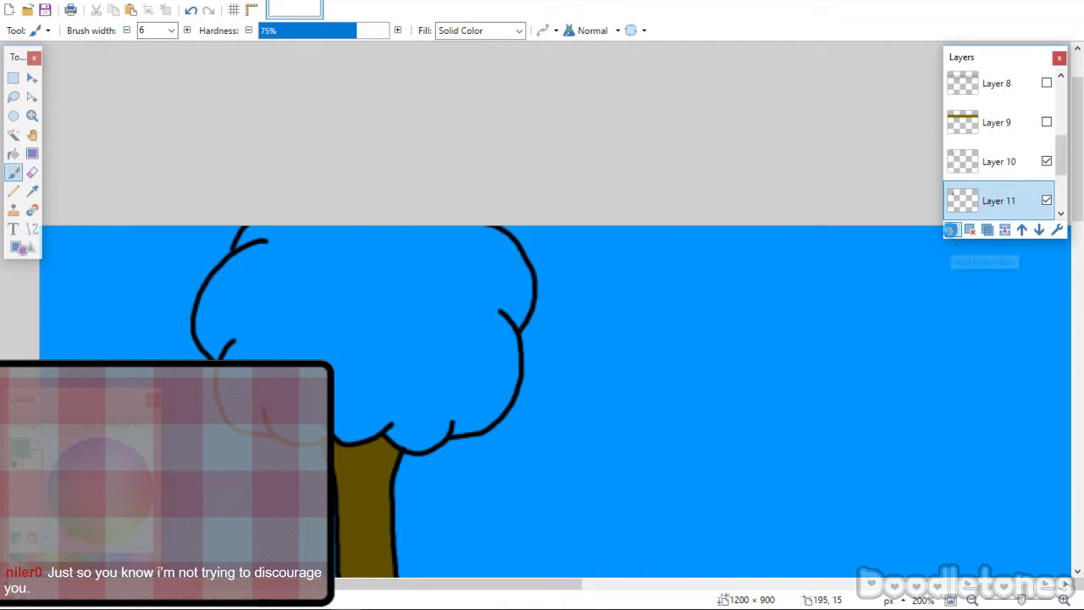
Paint the tree's foliage dark green, following the inside of the outline first and filling the middle after it.
mouse_move(201, 315)
left_mouse_down()
mouse_move(249, 250)
mouse_move(252, 224)
mouse_move(270, 228)
mouse_move(215, 330)
left_mouse_up()
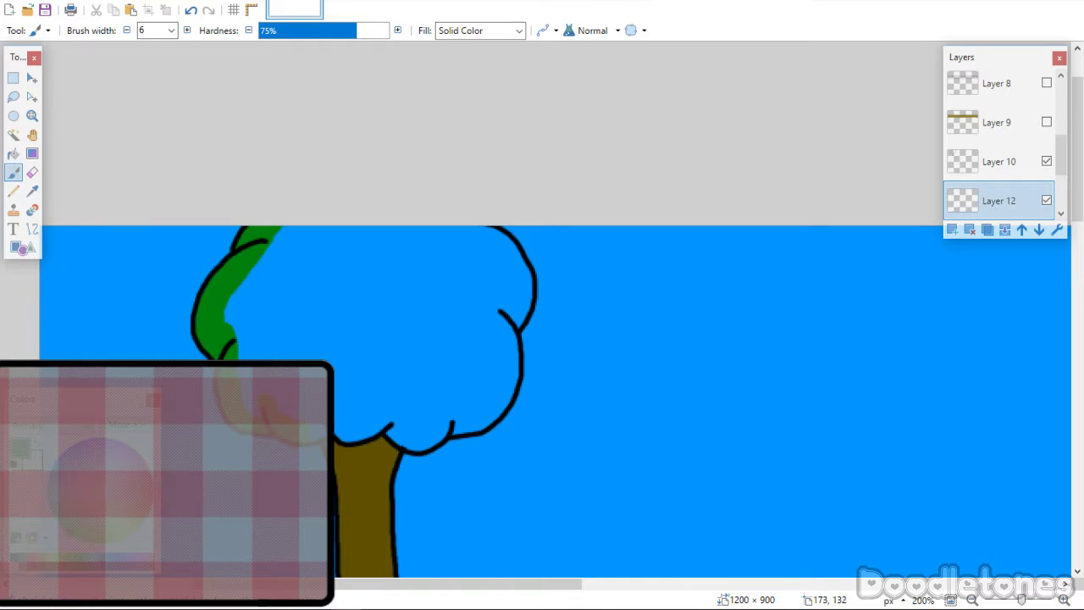
mouse_move(336, 429)
left_mouse_down()
mouse_move(368, 426)
mouse_move(342, 425)
mouse_move(435, 432)
mouse_move(418, 443)
mouse_move(453, 425)
left_mouse_up()
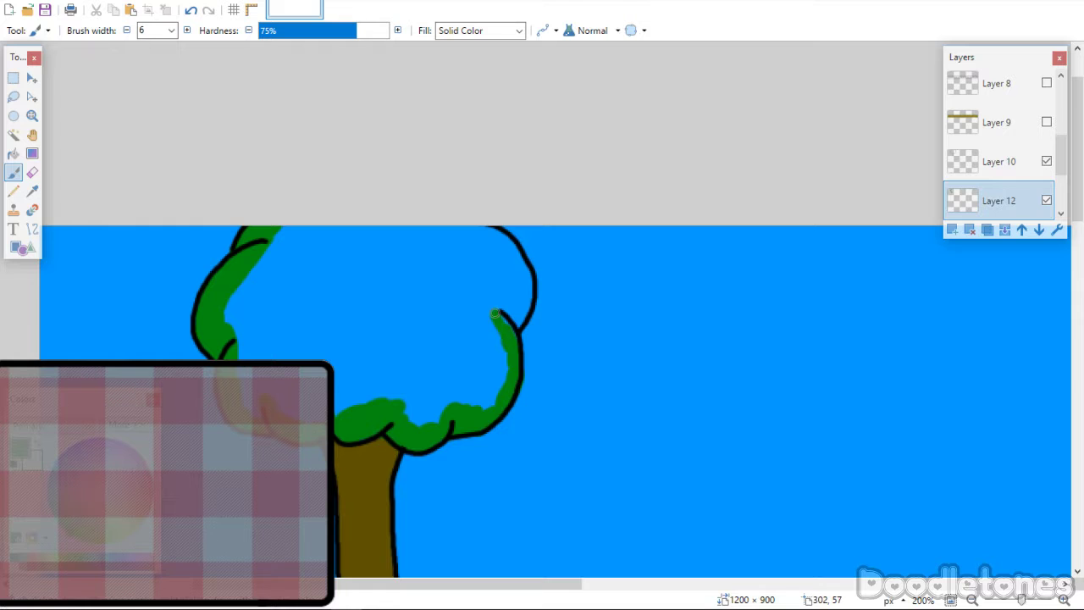
left_click_drag(524, 271, 496, 232)
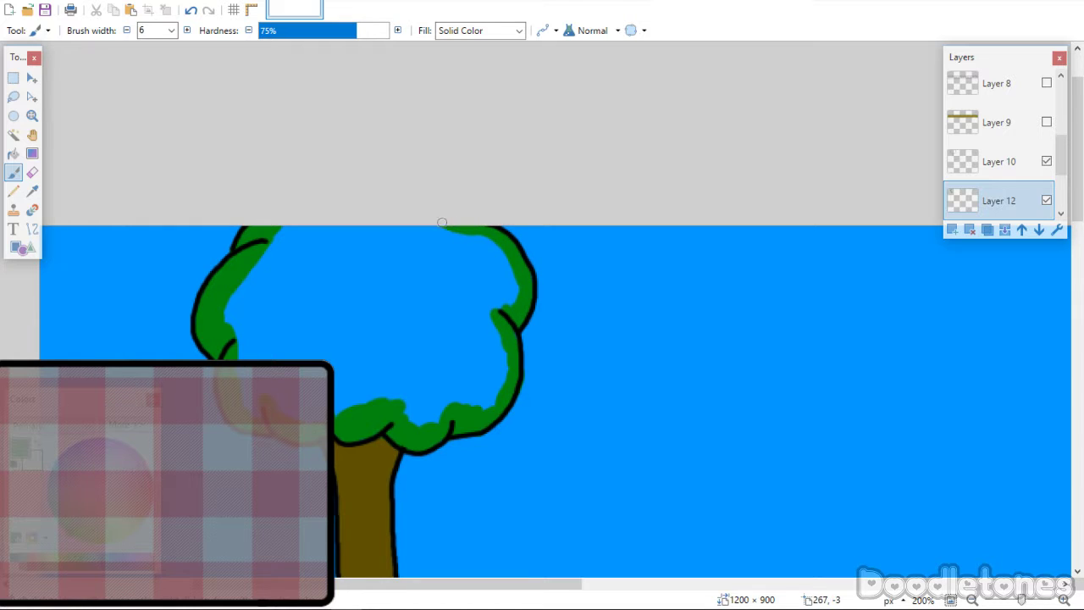
mouse_move(302, 229)
left_mouse_down()
mouse_move(287, 259)
mouse_move(354, 196)
mouse_move(323, 224)
mouse_move(340, 219)
mouse_move(306, 298)
mouse_move(323, 290)
mouse_move(320, 318)
mouse_move(437, 195)
mouse_move(424, 312)
mouse_move(399, 327)
mouse_move(455, 240)
mouse_move(459, 296)
mouse_move(473, 252)
mouse_move(514, 286)
mouse_move(505, 257)
left_mouse_up()
mouse_move(501, 311)
left_mouse_down()
mouse_move(483, 347)
mouse_move(499, 376)
mouse_move(492, 398)
mouse_move(484, 315)
mouse_move(463, 297)
mouse_move(462, 322)
mouse_move(441, 271)
mouse_move(438, 351)
mouse_move(435, 326)
mouse_move(417, 314)
mouse_move(407, 411)
mouse_move(374, 348)
mouse_move(377, 363)
mouse_move(341, 360)
mouse_move(326, 454)
left_mouse_up()
mouse_move(316, 332)
left_mouse_down()
mouse_move(298, 356)
mouse_move(289, 329)
mouse_move(284, 350)
mouse_move(271, 336)
mouse_move(272, 359)
mouse_move(263, 251)
mouse_move(228, 309)
mouse_move(241, 302)
mouse_move(249, 329)
left_mouse_up()
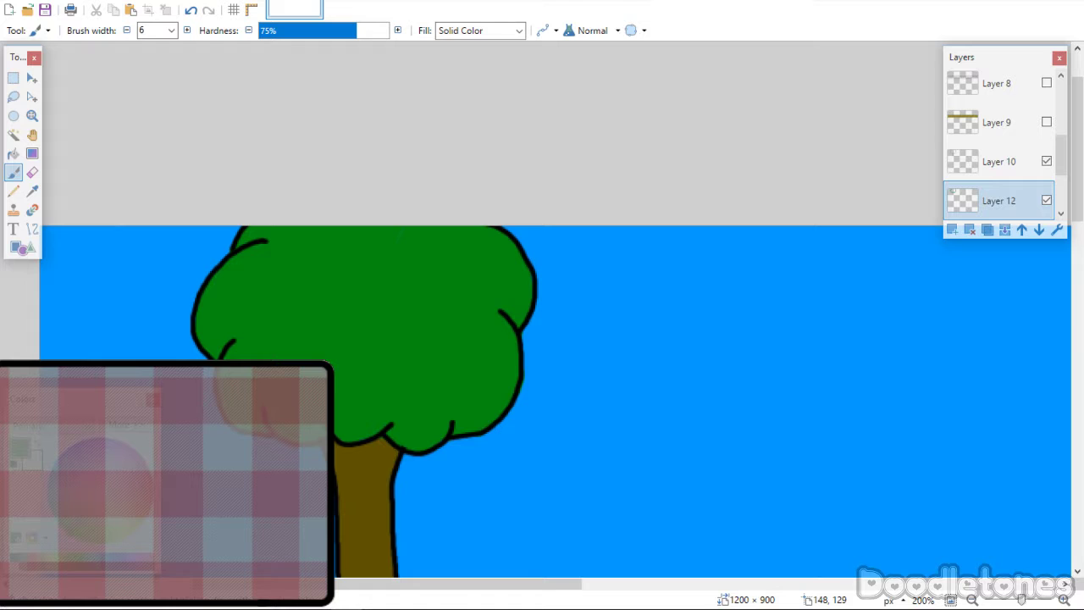
Add another new layer and move it down beneath the blue sky layer, just above the Background layer.
left_click(31, 173)
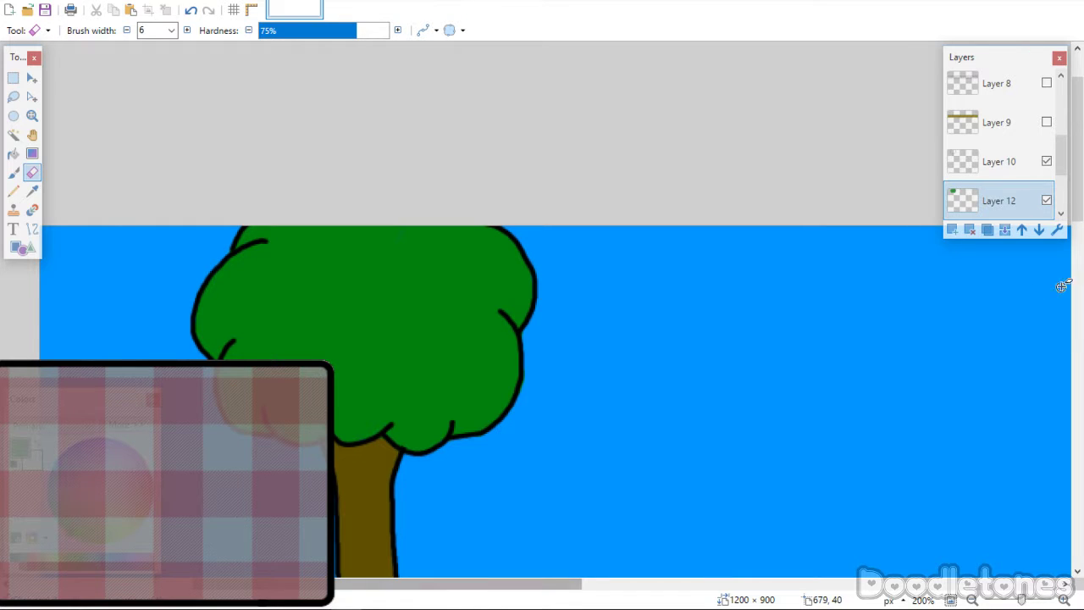
left_click_drag(1075, 212, 1076, 251)
left_click(952, 229)
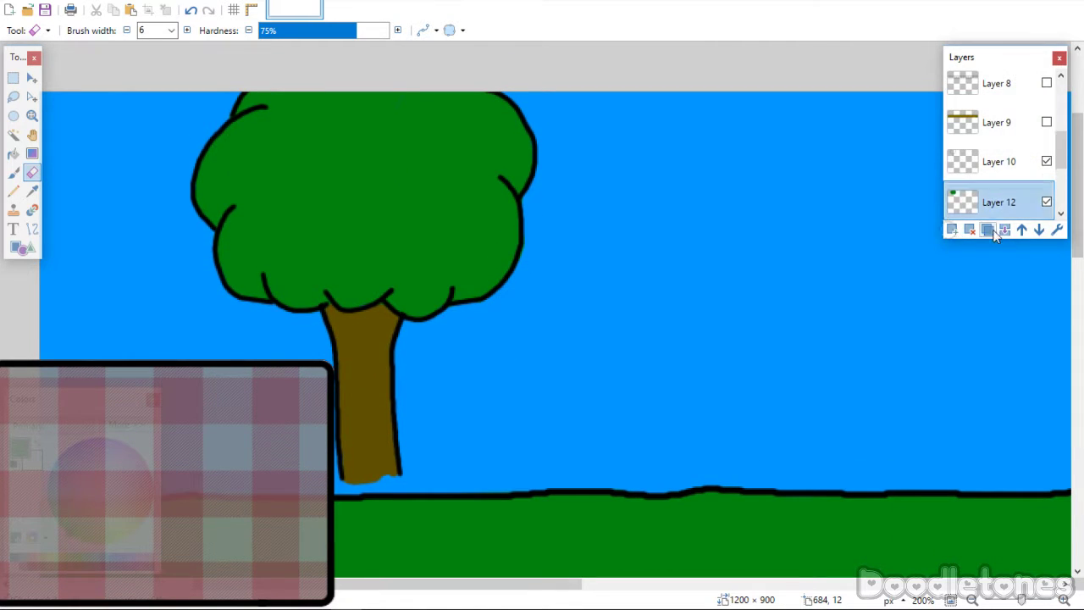
left_click(1040, 231)
left_click(1040, 230)
left_click(1040, 230)
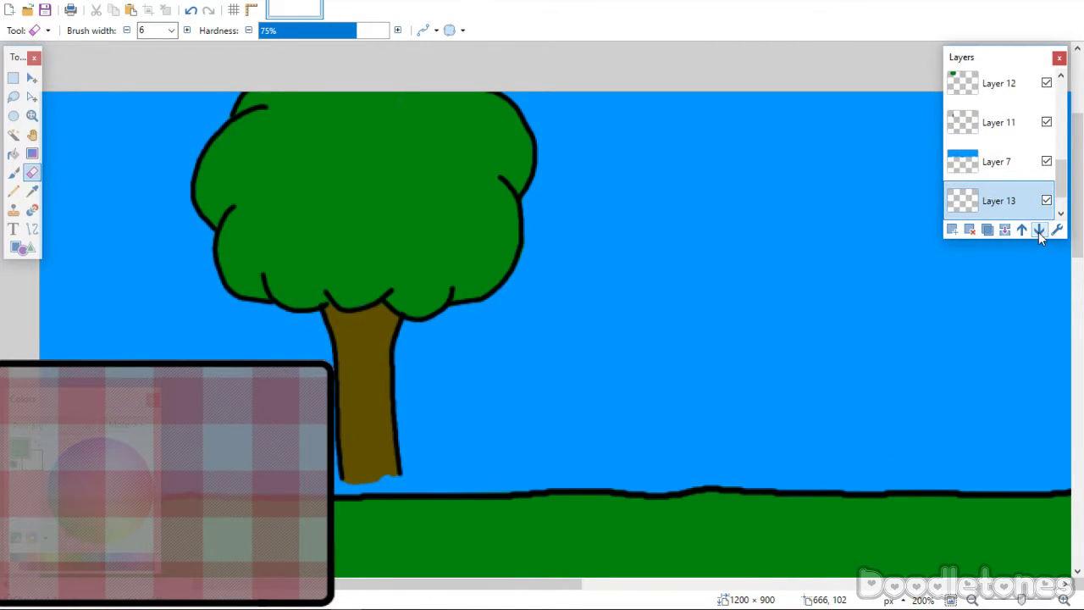
left_click(1039, 231)
left_click(1021, 230)
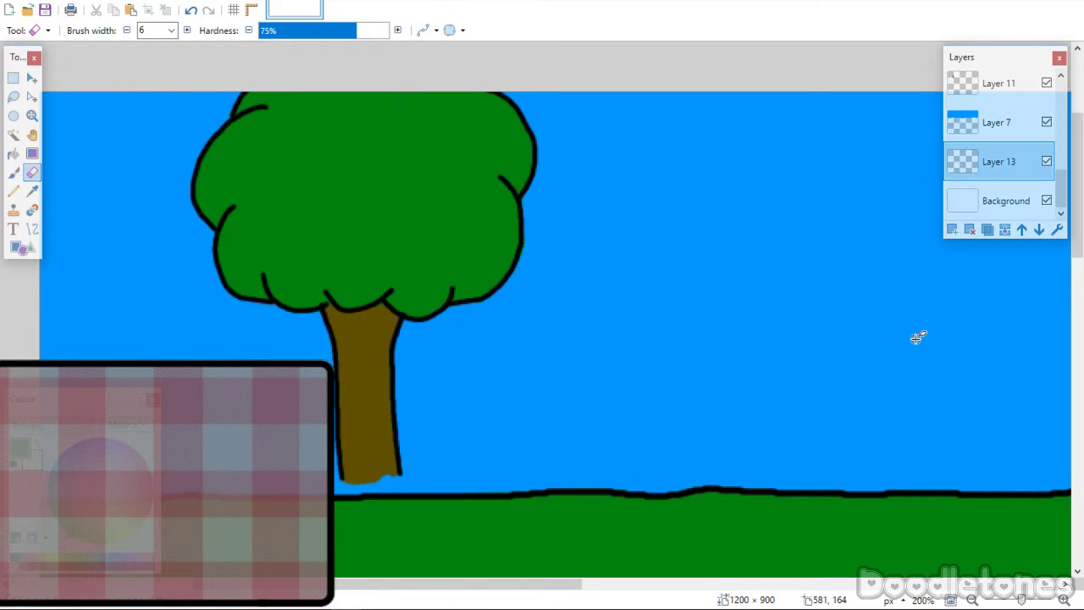
Set the paintbrush to white with a width of 15, and move the new cloud layer above the blue sky layer.
left_click(972, 599)
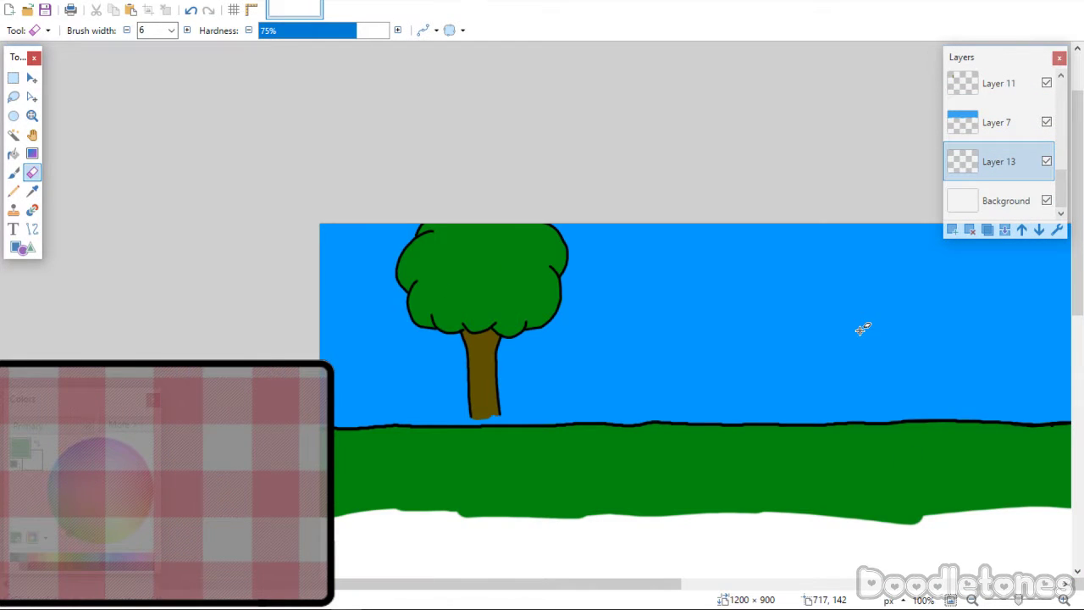
left_click_drag(537, 587, 686, 596)
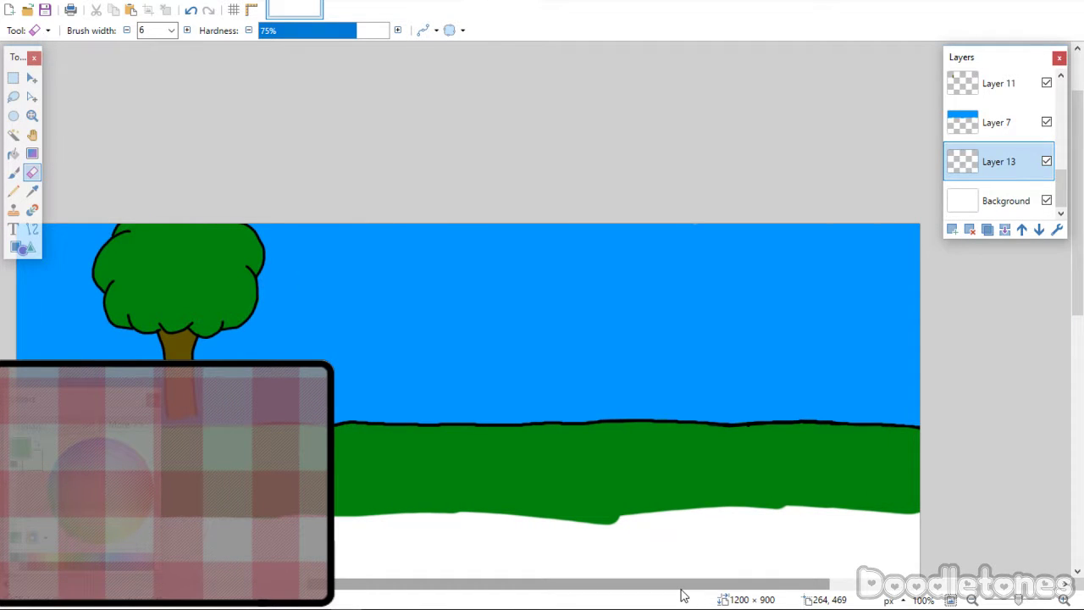
key("b")
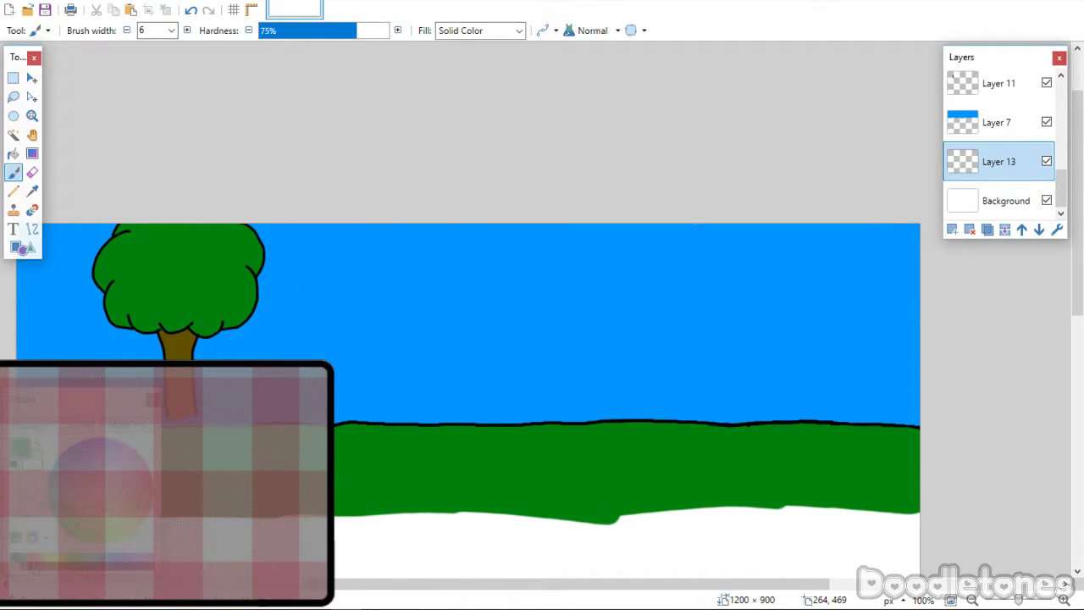
left_click(171, 31)
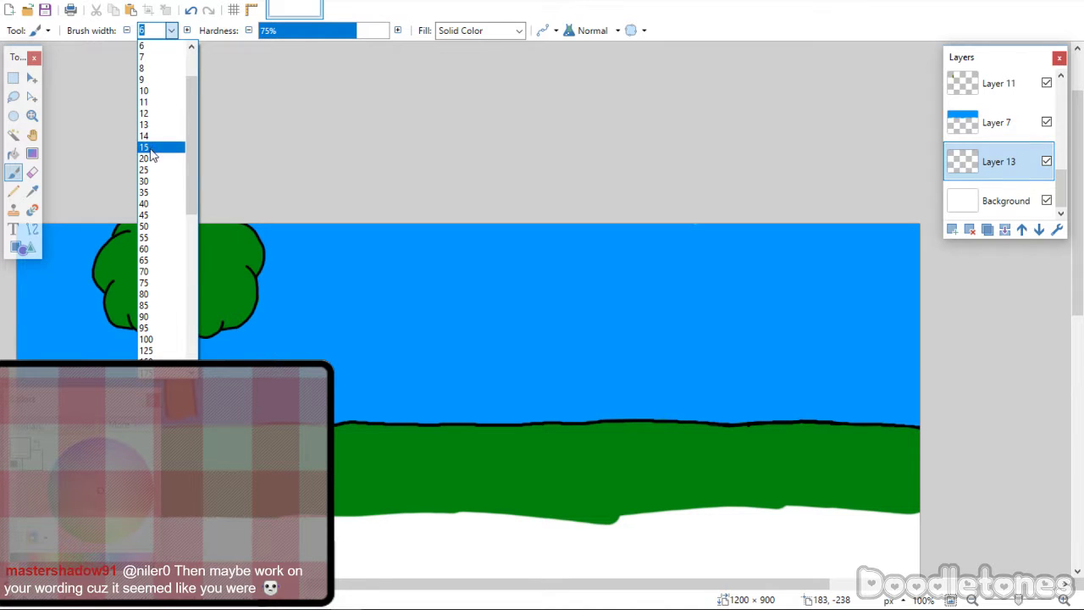
left_click(150, 148)
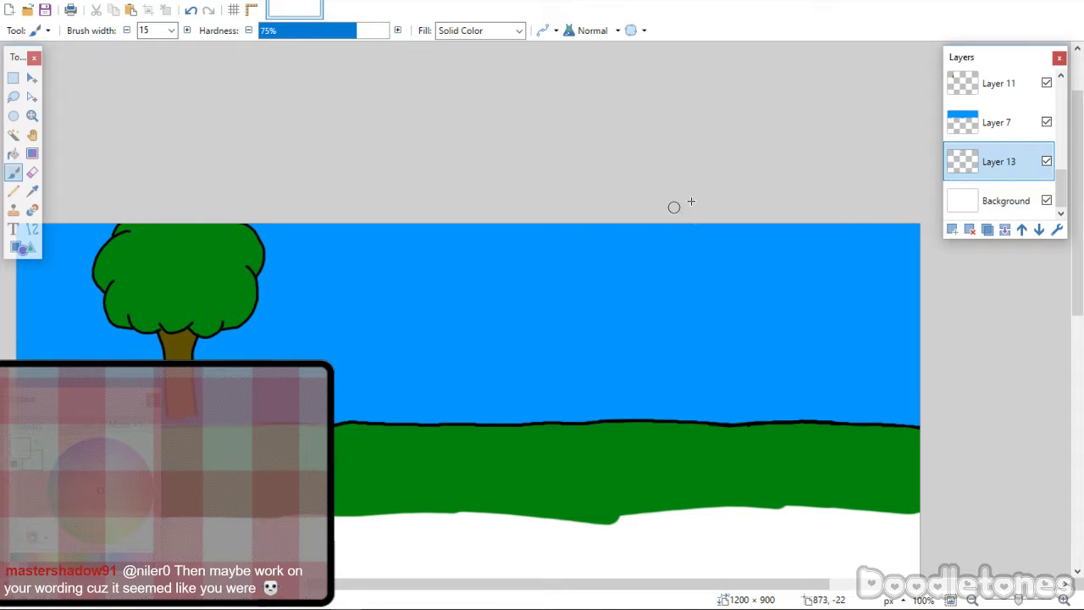
left_click(1022, 229)
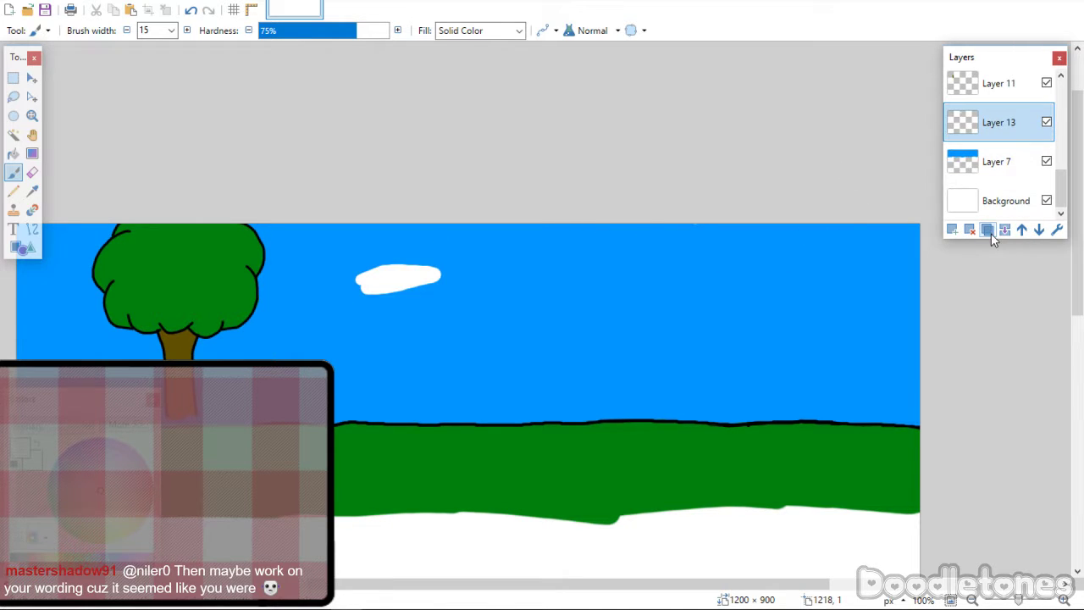
Paint three rounded white clouds in the sky to the right of the tree, with the smallest and lowest one in the middle.
mouse_move(411, 268)
left_mouse_down()
mouse_move(449, 281)
mouse_move(431, 265)
mouse_move(361, 274)
mouse_move(374, 287)
mouse_move(426, 284)
left_mouse_up()
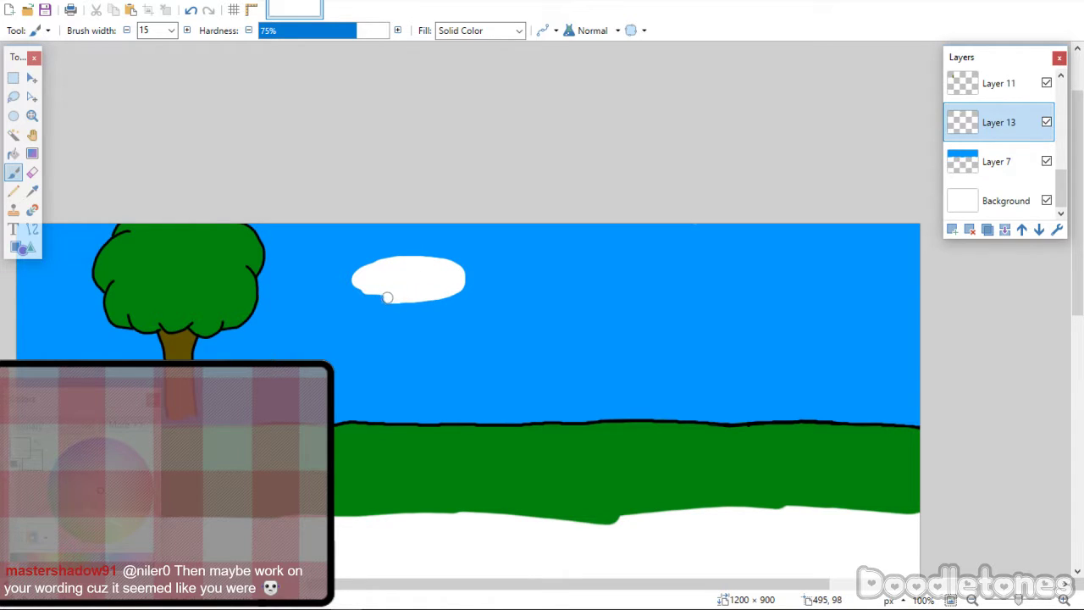
left_click_drag(355, 290, 355, 282)
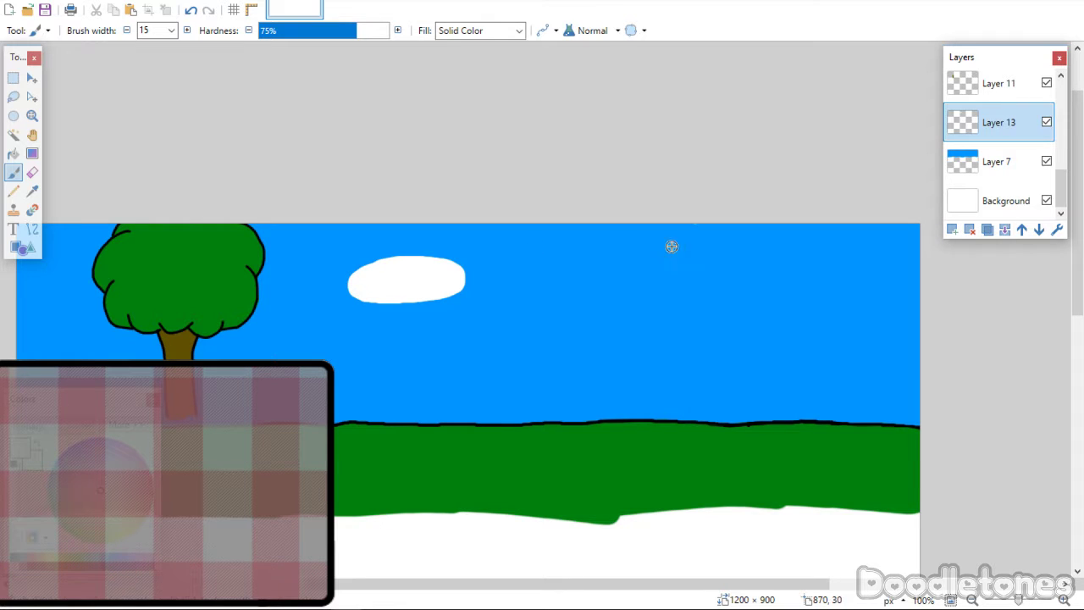
mouse_move(538, 315)
left_mouse_down()
mouse_move(575, 313)
mouse_move(538, 315)
left_mouse_up()
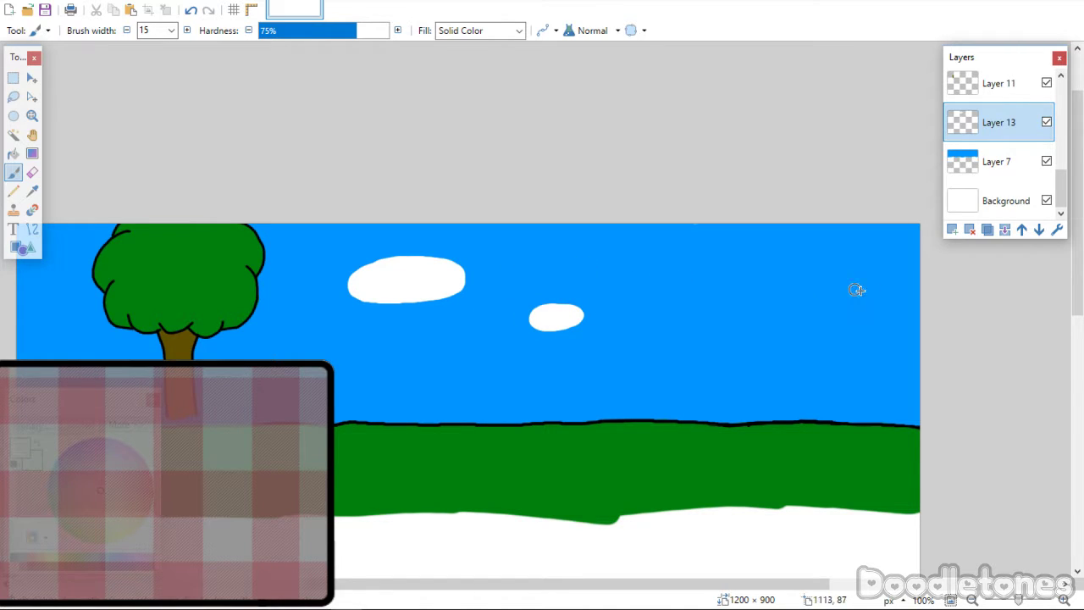
mouse_move(654, 265)
left_mouse_down()
mouse_move(725, 263)
mouse_move(643, 272)
mouse_move(685, 268)
left_mouse_up()
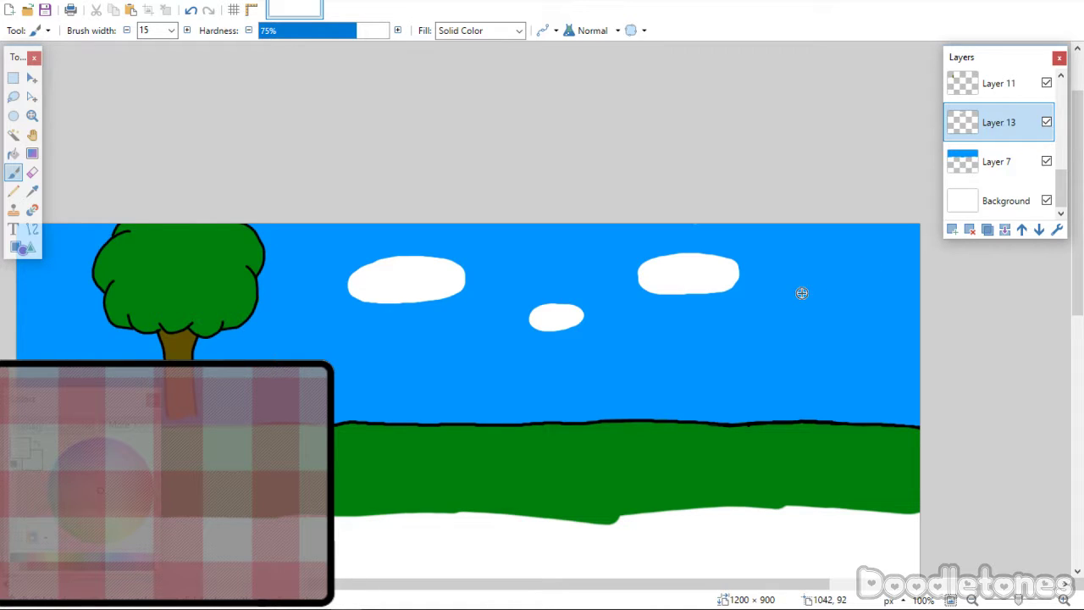
Paint a fourth rounded white cloud near the right end of the sky, and show the two hidden board fence layers.
mouse_move(801, 293)
left_mouse_down()
mouse_move(846, 290)
mouse_move(805, 290)
left_mouse_up()
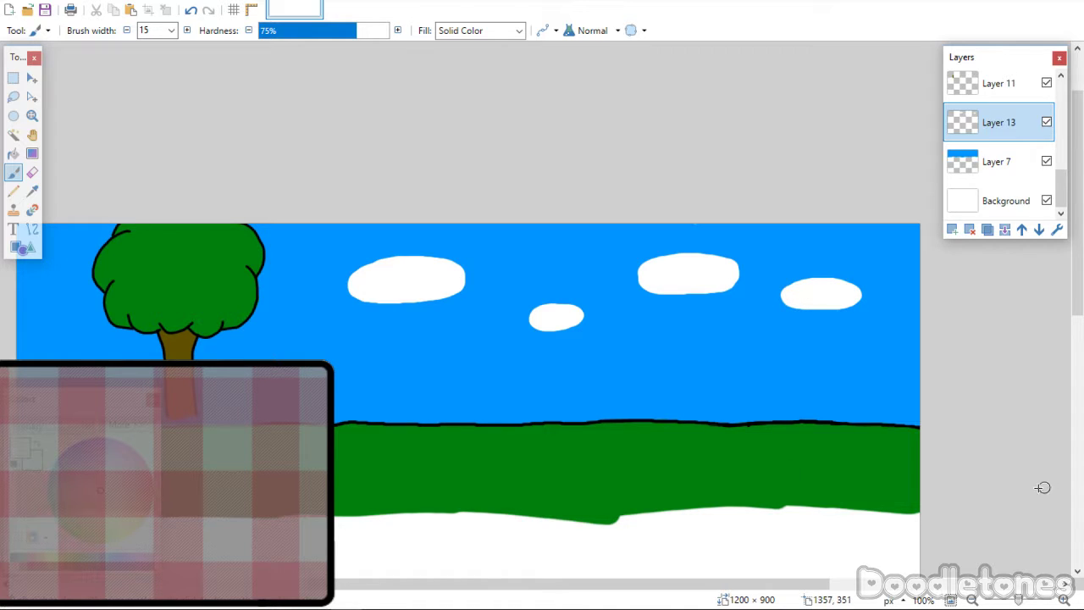
left_click_drag(1061, 196, 1061, 144)
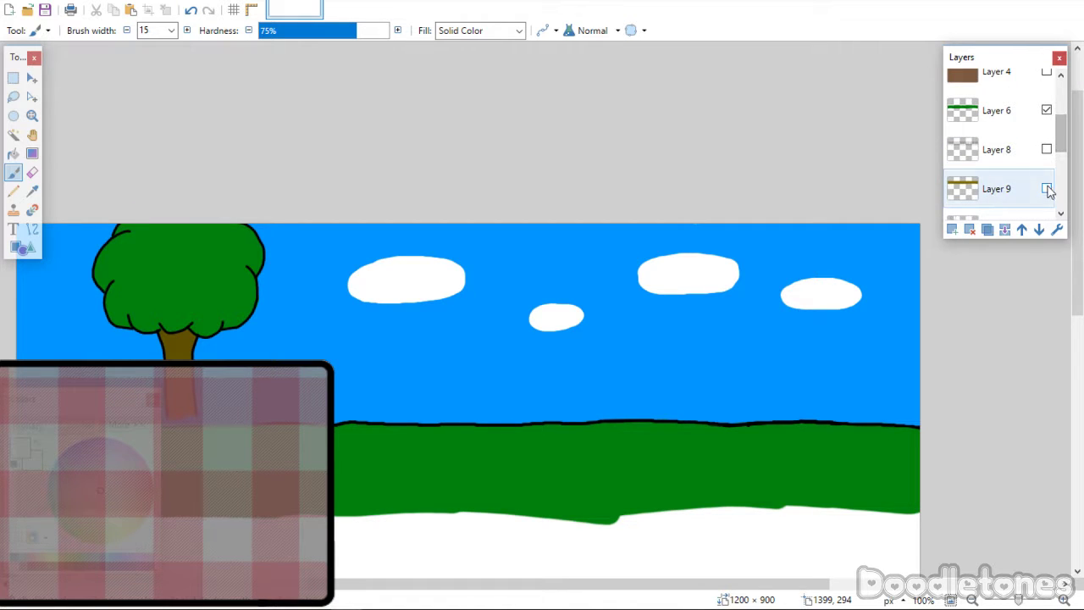
left_click(1046, 189)
left_click(1047, 149)
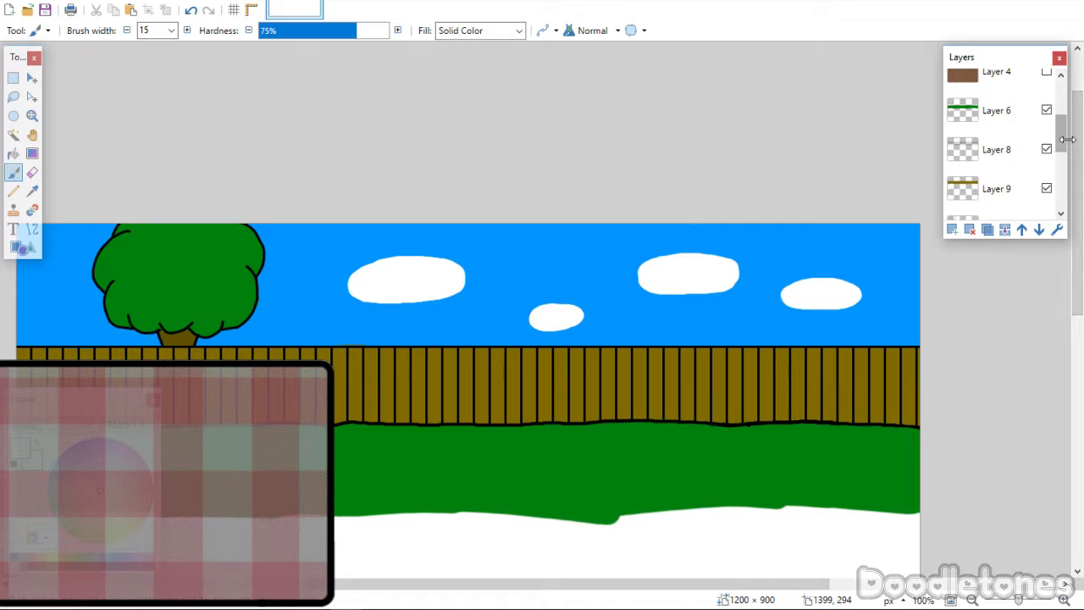
Show the hidden brown ground layer, the slab colour layer and the black outline layer at the top of the stack.
scroll(1078, 150, "up", 1)
scroll(1050, 144, "up", 2)
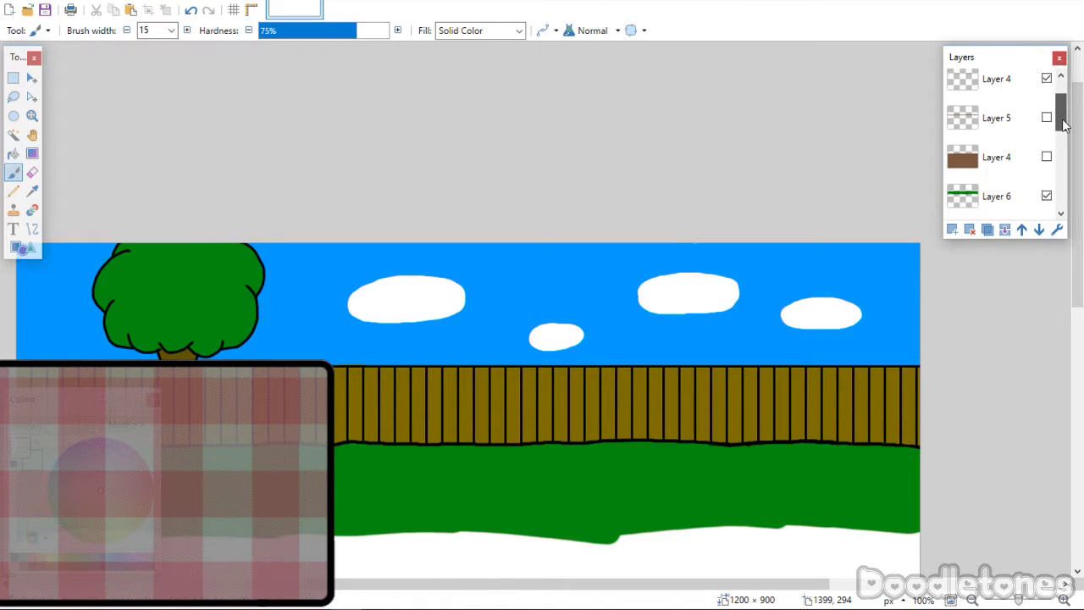
left_click(1047, 161)
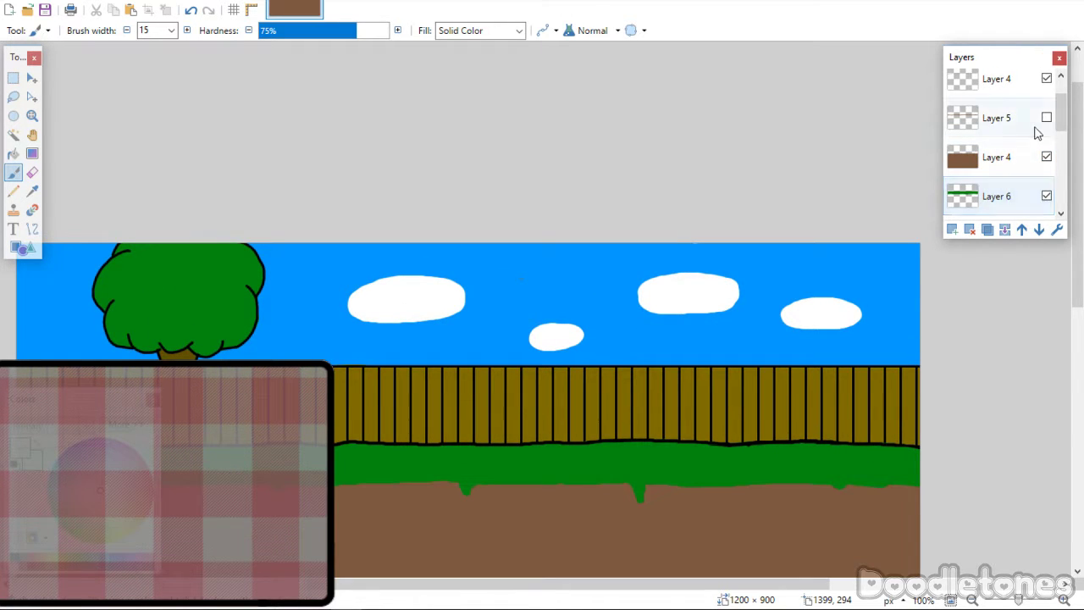
left_click(1047, 119)
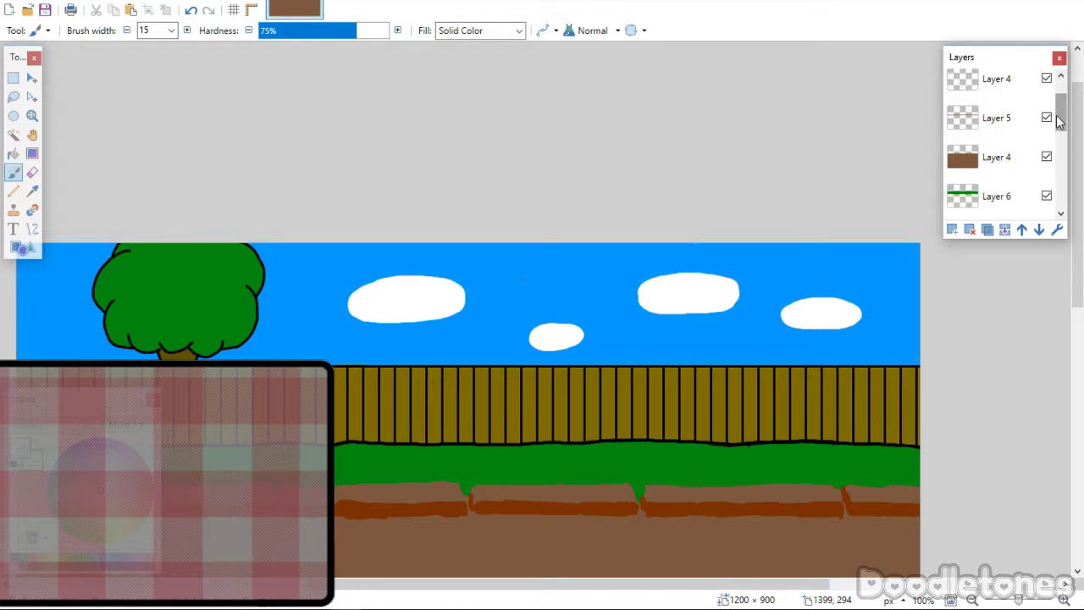
mouse_move(1064, 127)
left_mouse_down()
mouse_move(1064, 139)
mouse_move(1051, 107)
mouse_move(1077, 150)
mouse_move(1077, 139)
left_mouse_up()
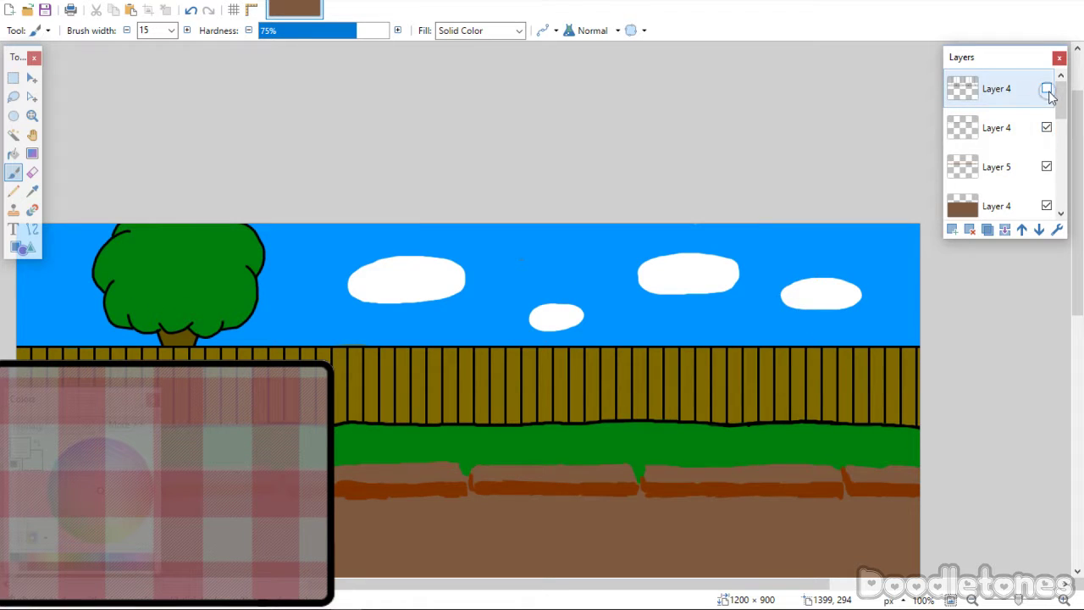
left_click(1048, 91)
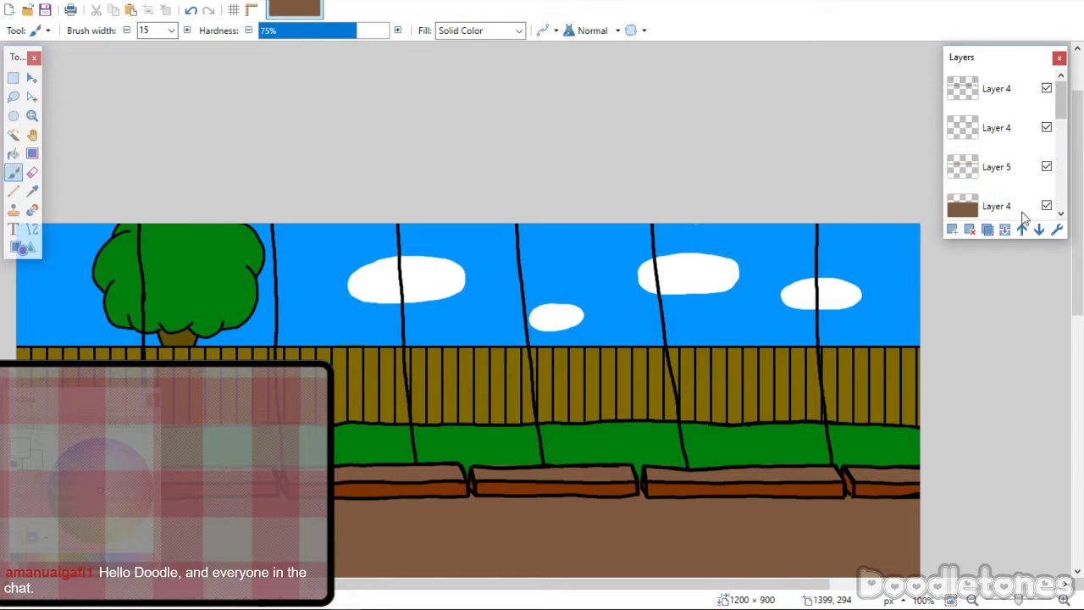
Add a new layer and place it directly beneath the topmost black outline layer.
left_click(974, 97)
left_click(951, 229)
left_click(1039, 230)
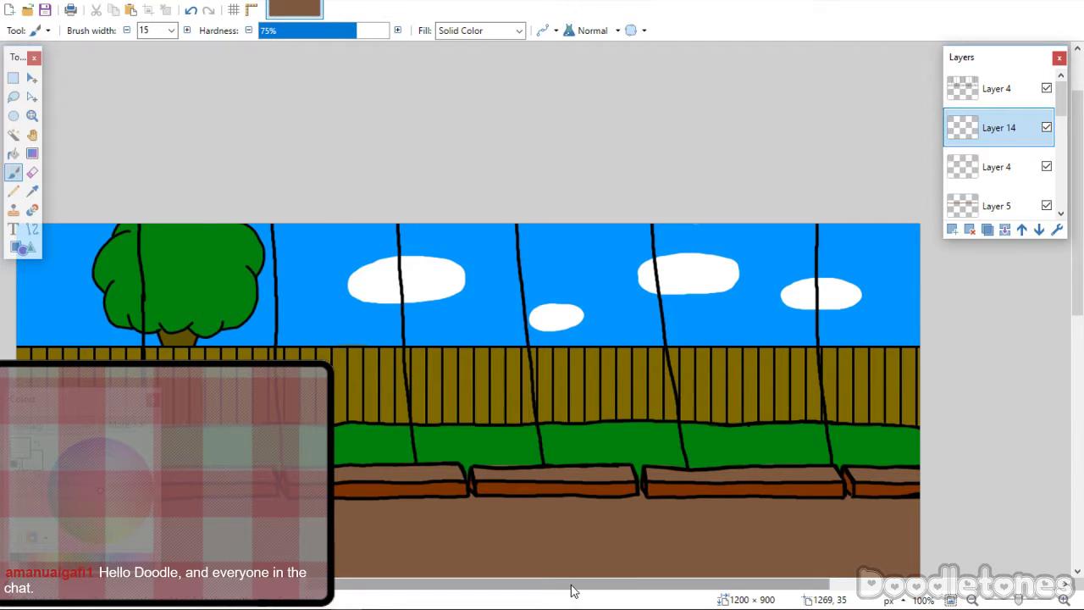
Set the brush width to 50 and paint white over the left part of the scene above the slabs on the new layer.
left_click_drag(572, 590, 448, 597)
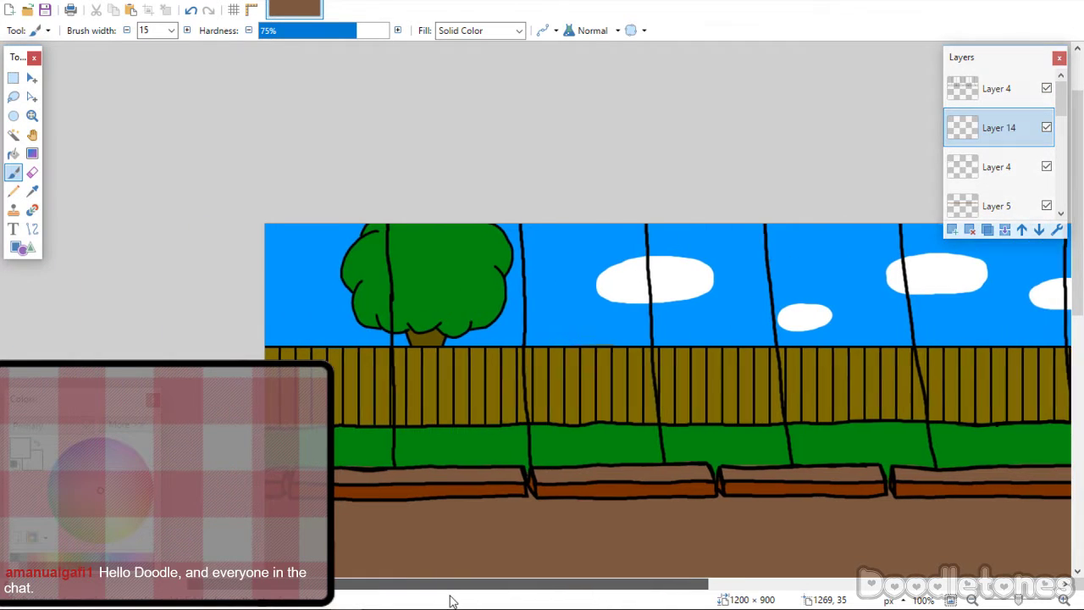
left_click(171, 30)
left_click(150, 77)
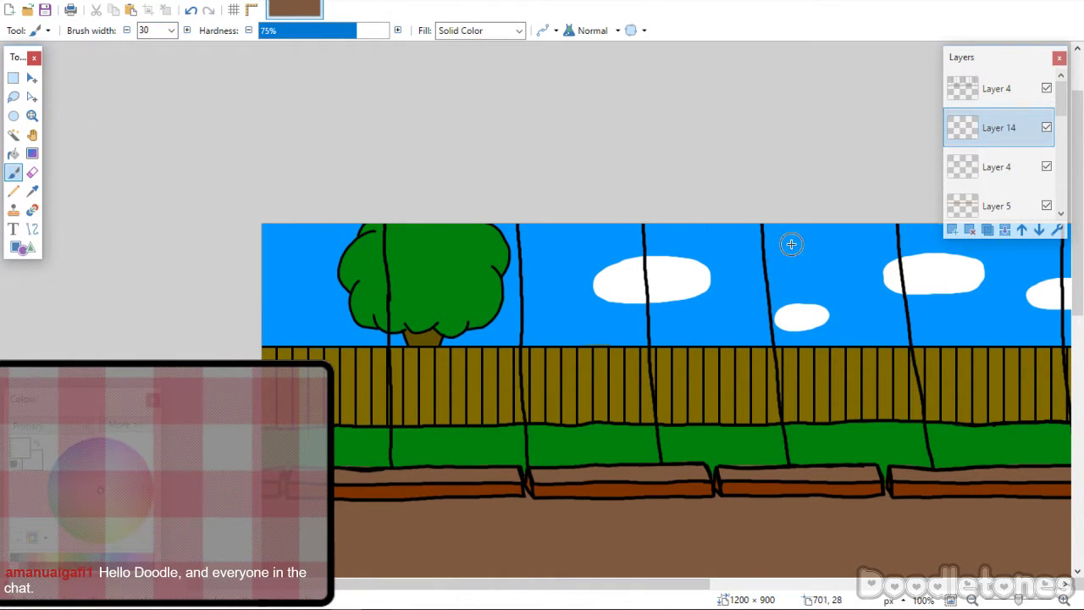
left_click(171, 31)
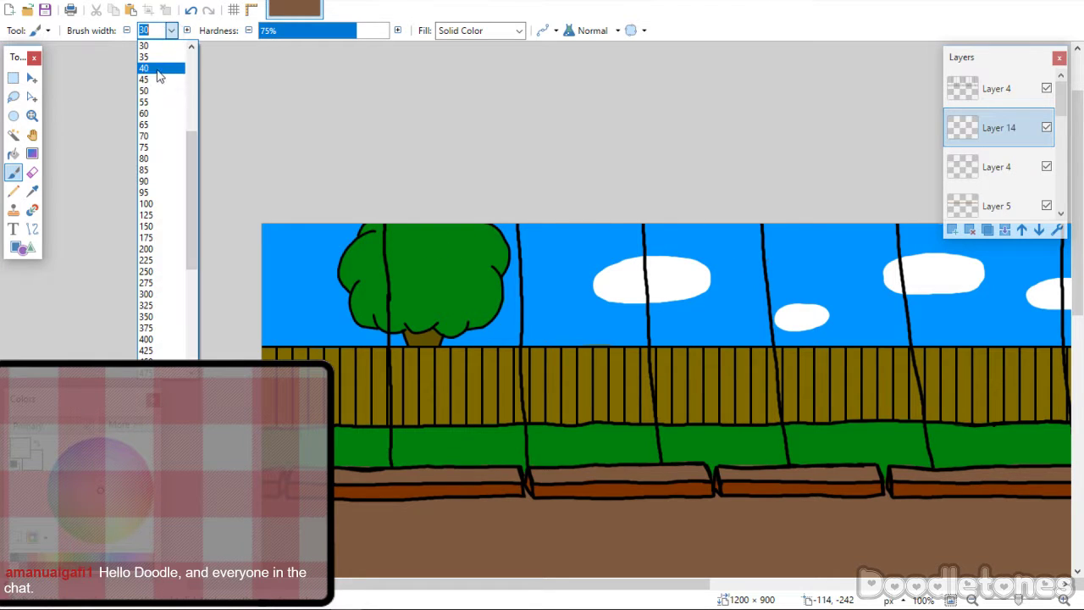
left_click(146, 91)
mouse_move(242, 249)
left_mouse_down()
mouse_move(398, 239)
mouse_move(406, 217)
mouse_move(215, 249)
mouse_move(273, 280)
mouse_move(387, 282)
mouse_move(372, 266)
mouse_move(396, 317)
mouse_move(322, 355)
mouse_move(268, 474)
mouse_move(339, 442)
left_mouse_up()
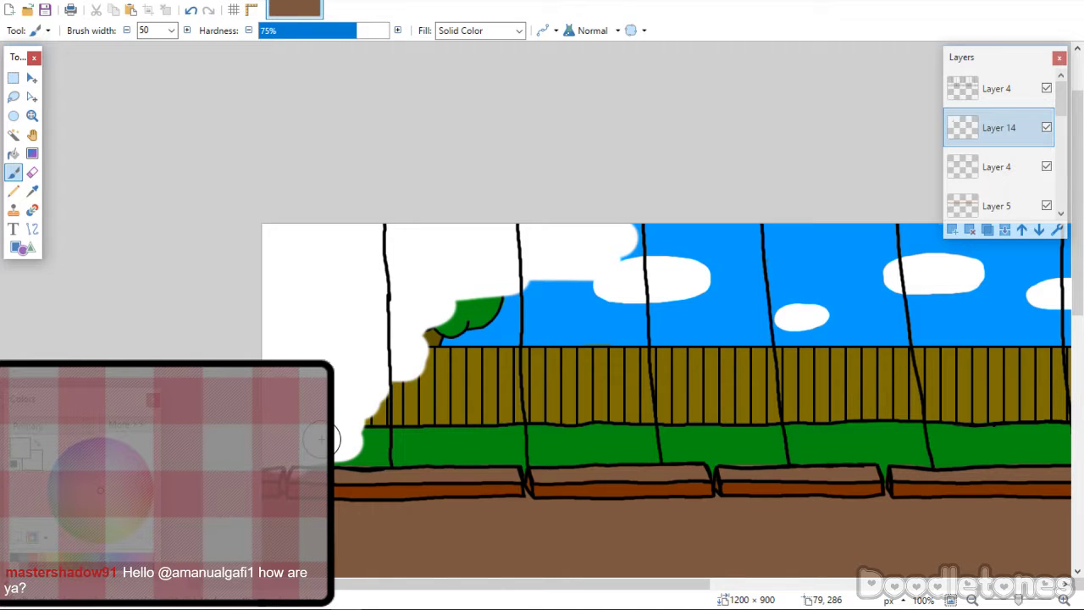
Move the white-painted layer down until it sits just beneath the brown ground layer.
left_click(1036, 229)
left_click(1036, 229)
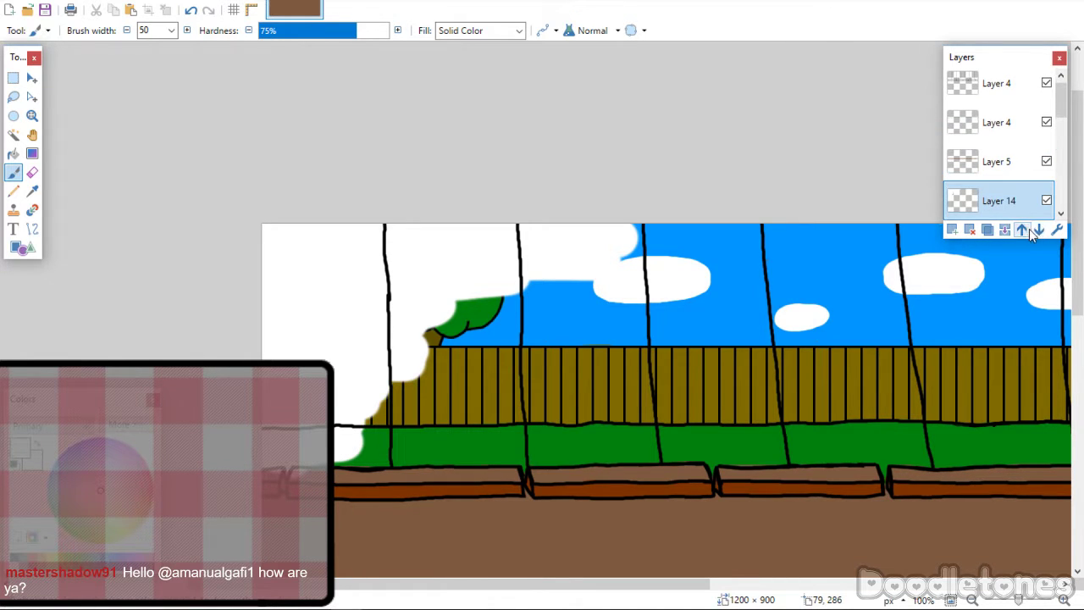
left_click(1034, 230)
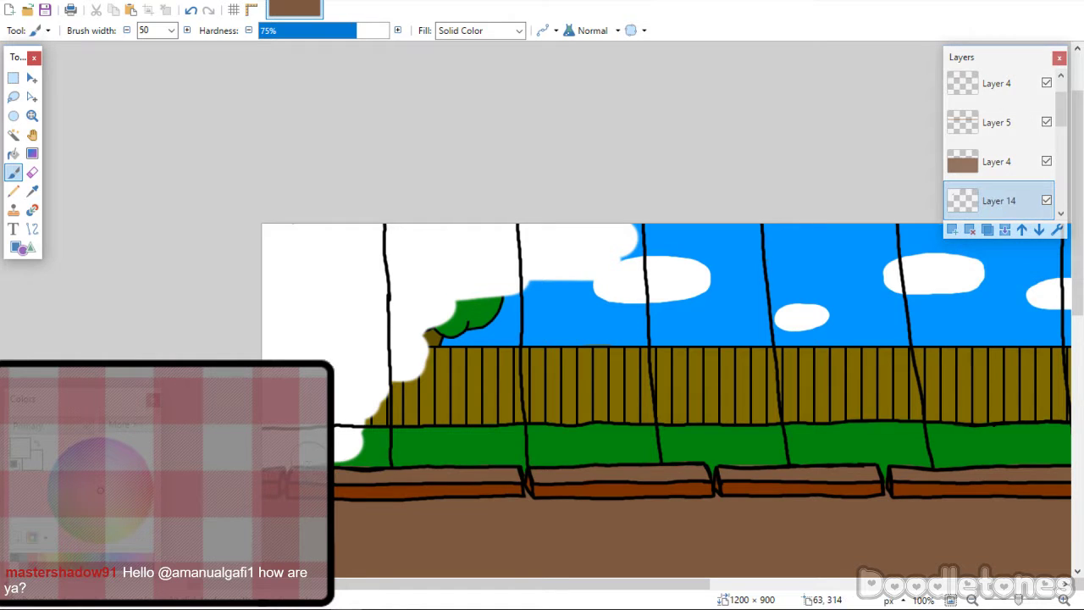
Paint the rest of the sky, fence and grass area above the slabs white, up to the canvas's right edge.
mouse_move(287, 459)
left_mouse_down()
mouse_move(556, 435)
mouse_move(518, 461)
mouse_move(584, 408)
mouse_move(465, 392)
mouse_move(633, 347)
mouse_move(430, 318)
mouse_move(692, 242)
mouse_move(753, 296)
mouse_move(754, 373)
mouse_move(600, 444)
mouse_move(714, 445)
mouse_move(730, 455)
mouse_move(792, 411)
mouse_move(855, 431)
mouse_move(880, 353)
mouse_move(799, 344)
mouse_move(868, 225)
left_mouse_up()
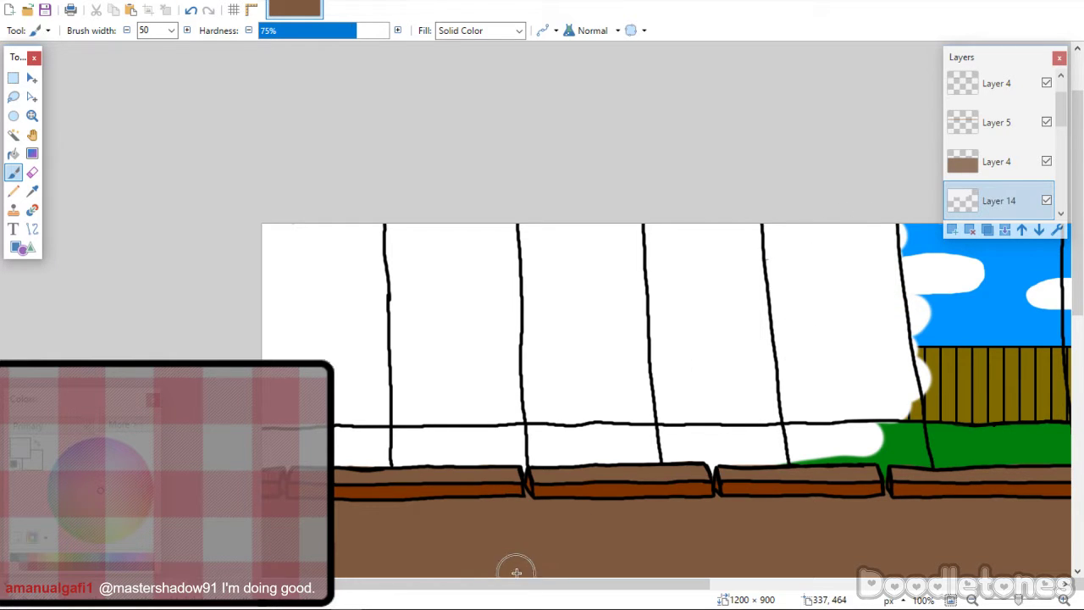
left_click_drag(508, 587, 701, 587)
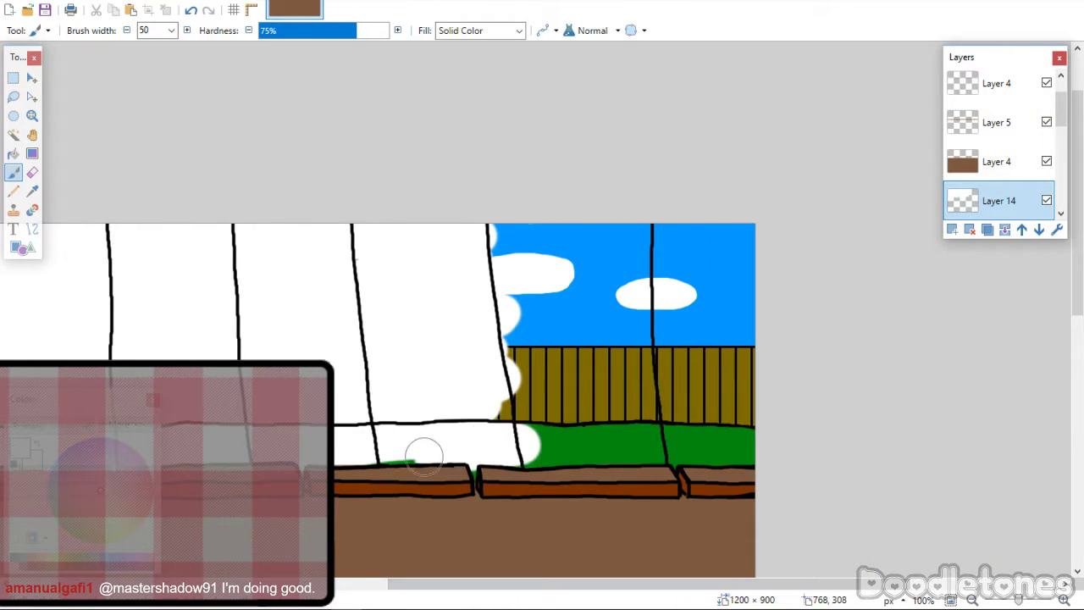
mouse_move(423, 453)
left_mouse_down()
mouse_move(387, 458)
mouse_move(778, 462)
mouse_move(687, 427)
mouse_move(791, 400)
mouse_move(503, 384)
mouse_move(602, 335)
mouse_move(781, 312)
mouse_move(769, 292)
mouse_move(626, 269)
mouse_move(469, 281)
mouse_move(450, 248)
mouse_move(738, 270)
left_mouse_up()
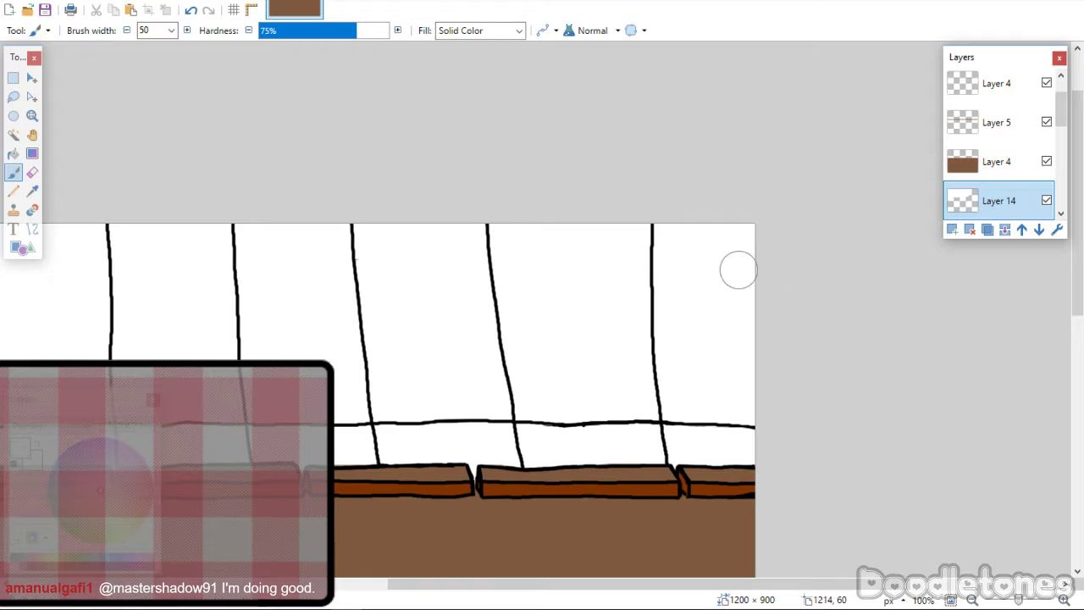
Set the brush width to 2000 and switch to the Eraser, keeping the white-painted layer active.
scroll(616, 586, "down", 2)
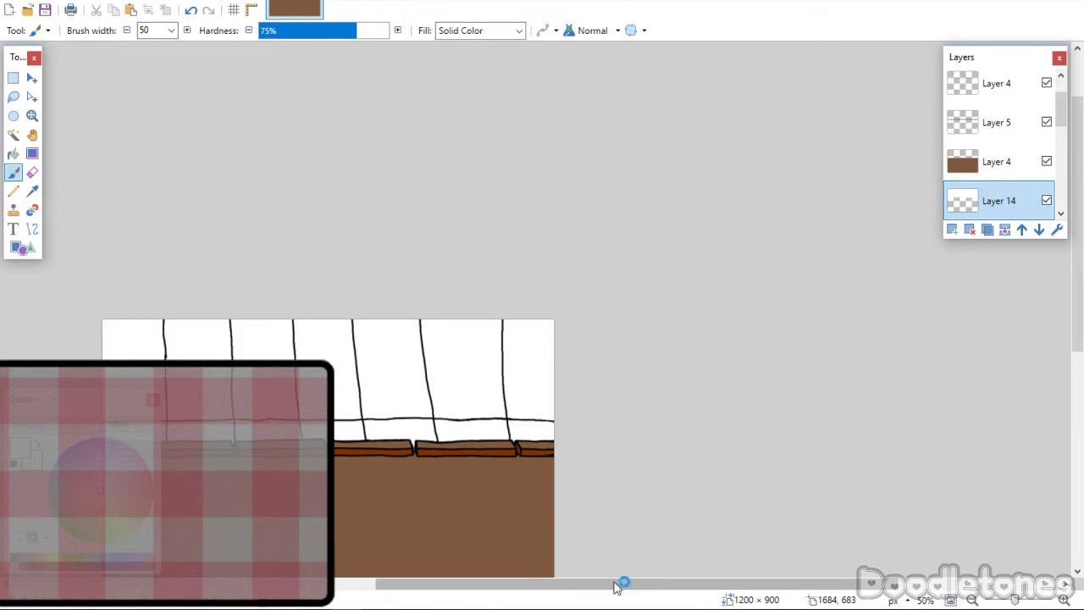
left_click_drag(617, 585, 399, 583)
left_click(171, 31)
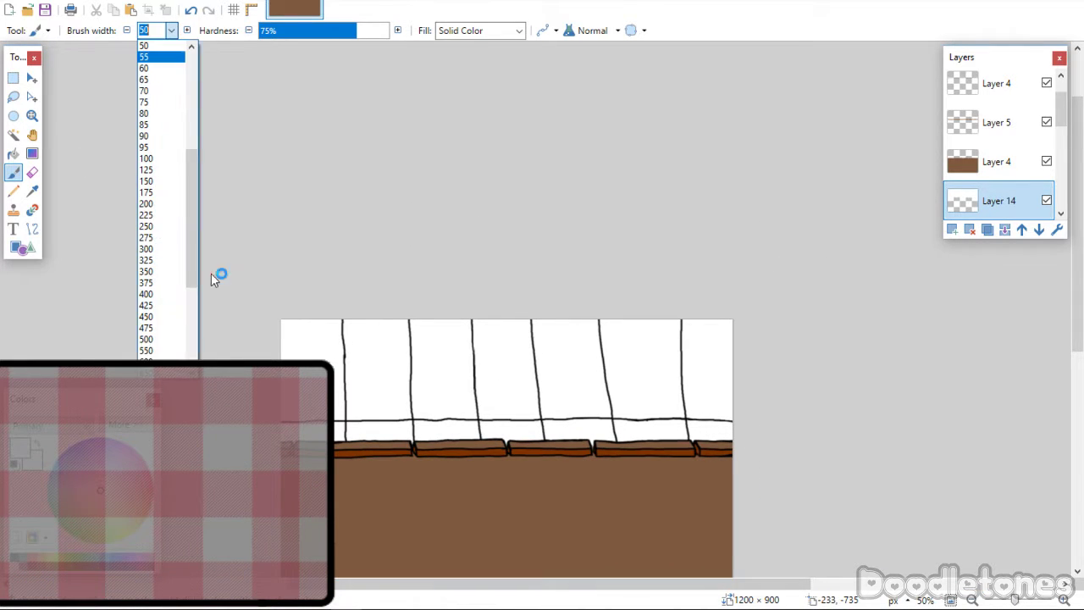
scroll(196, 295, "down", 10)
left_click(148, 351)
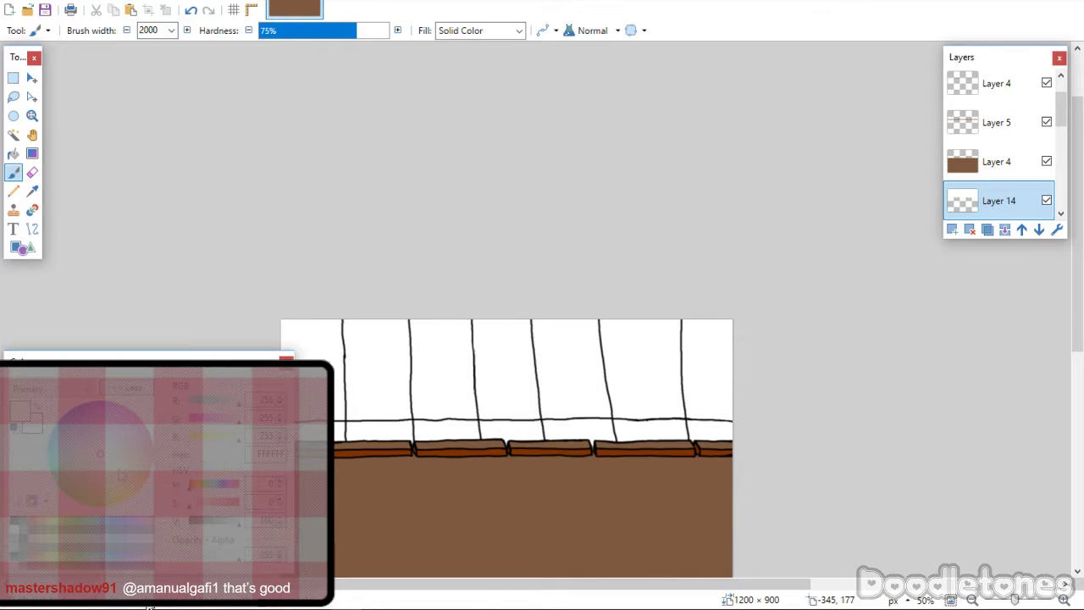
left_click(129, 387)
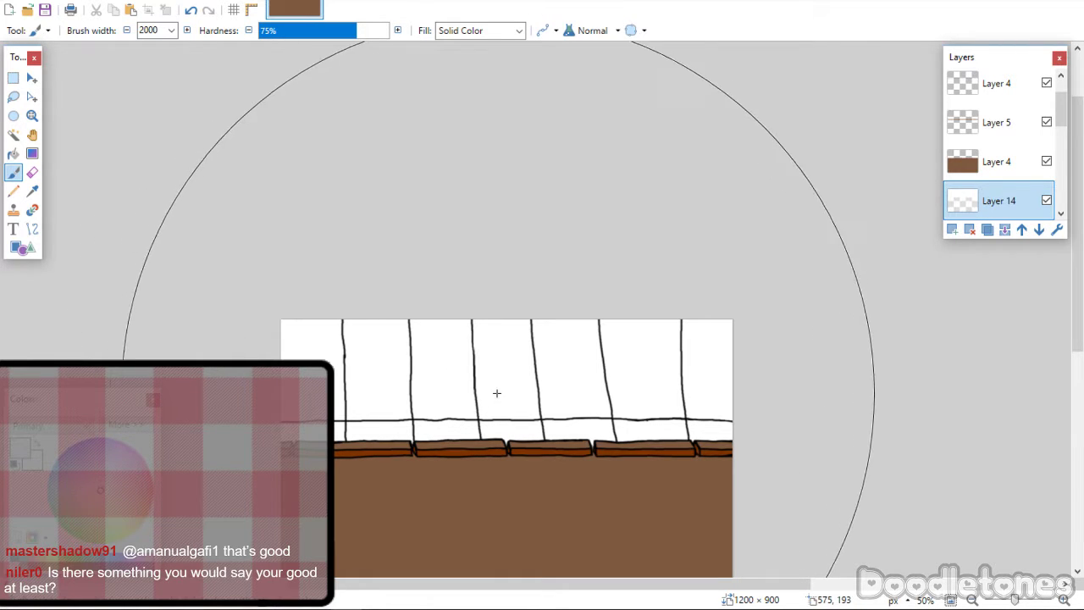
left_click(31, 172)
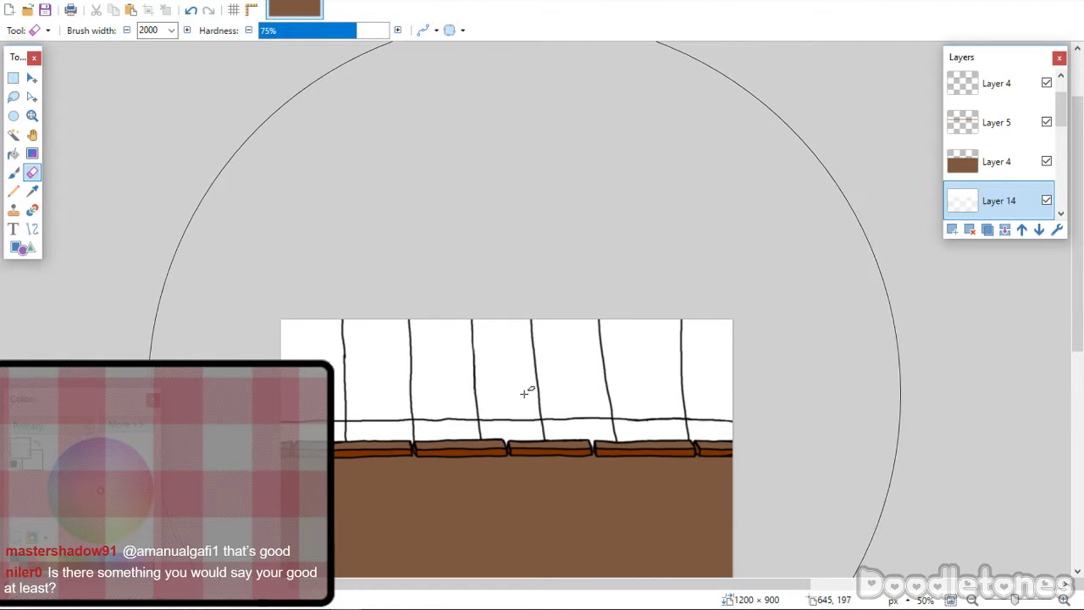
Fade the white overlay on Layer 14 to a translucent haze with the 2000-wide eraser at 75% hardness.
left_click(495, 413)
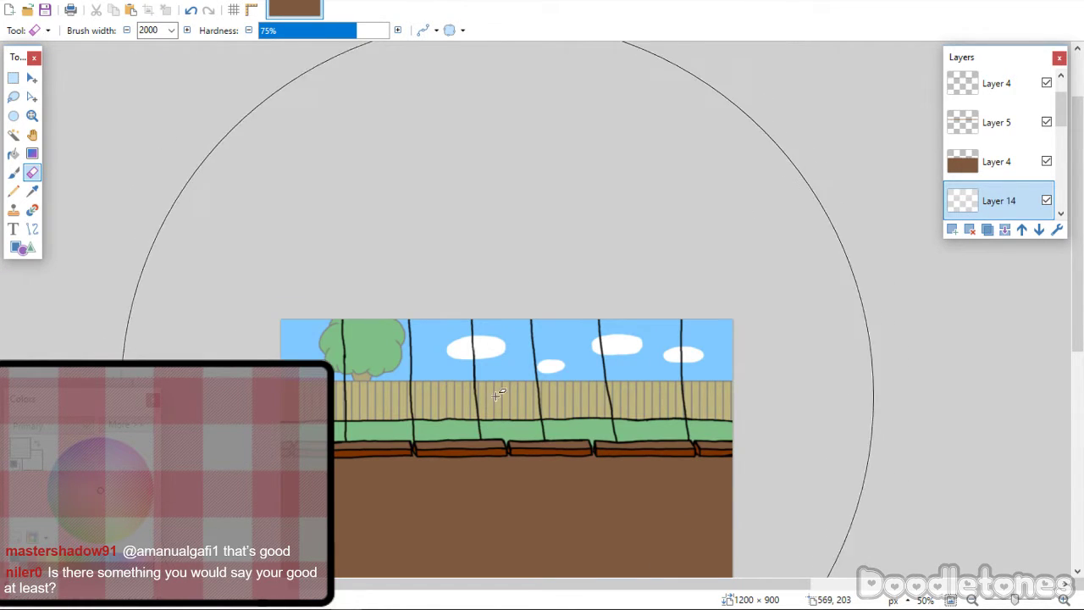
left_click(487, 419)
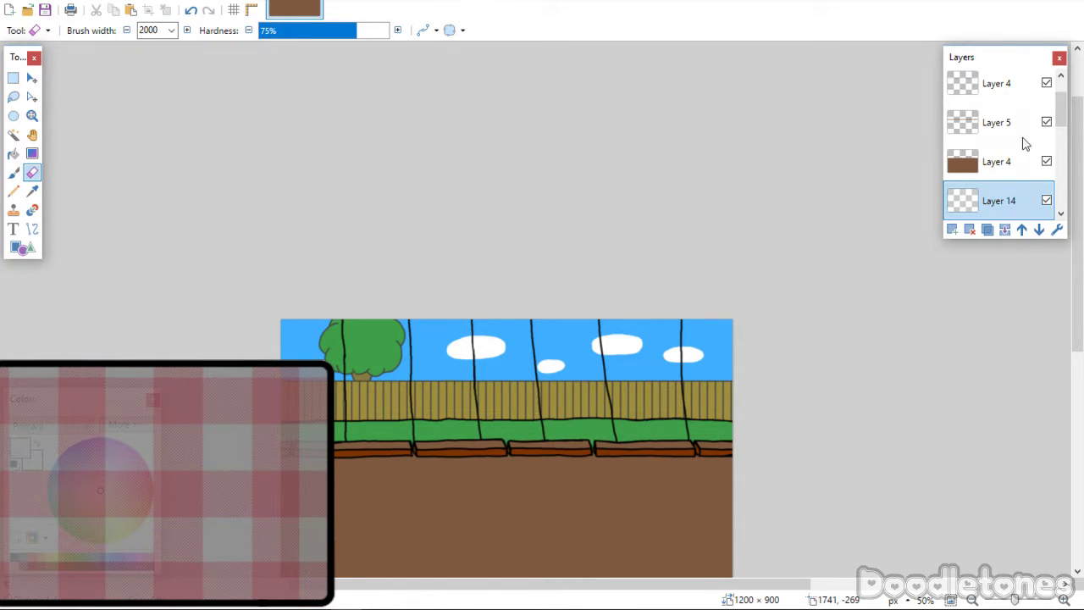
left_click(555, 392)
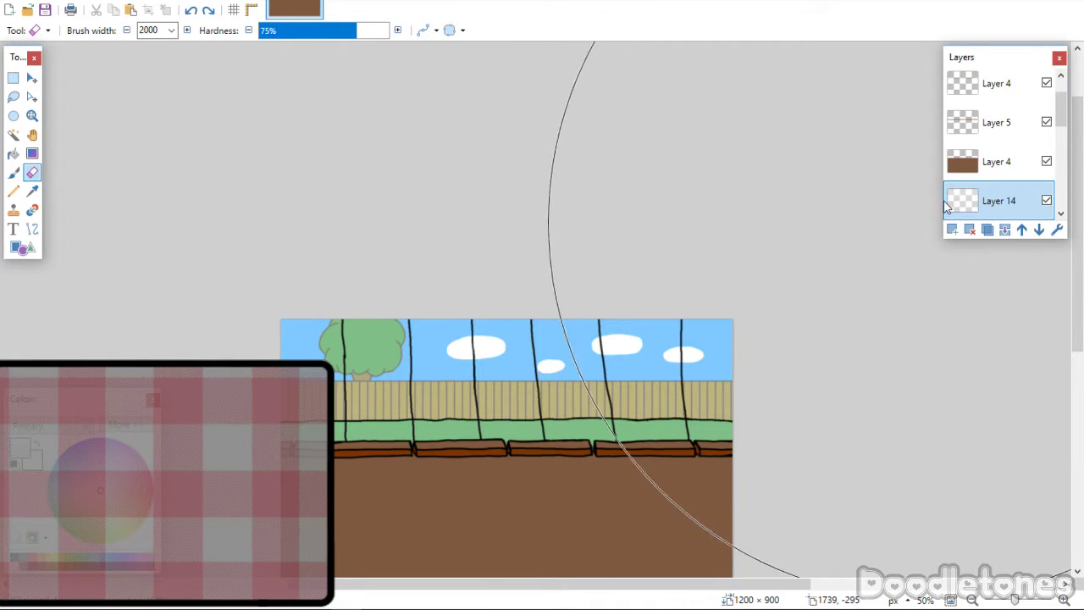
Move the empty Layer 4 down the layer stack until it sits directly below Layer 14.
scroll(1059, 111, "up", 1)
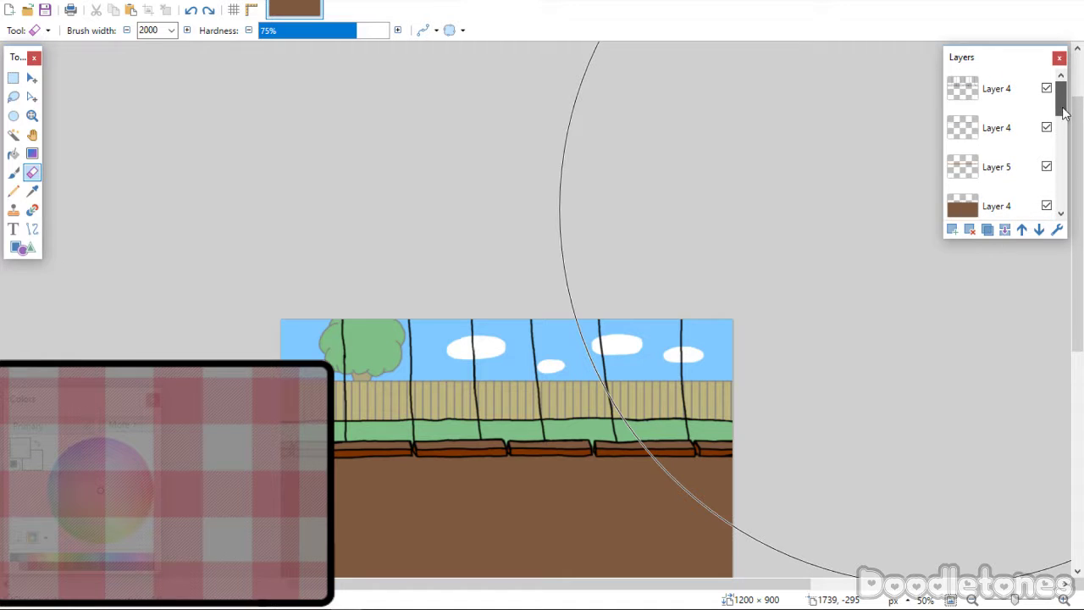
left_click(989, 146)
left_click(1037, 230)
left_click(1037, 231)
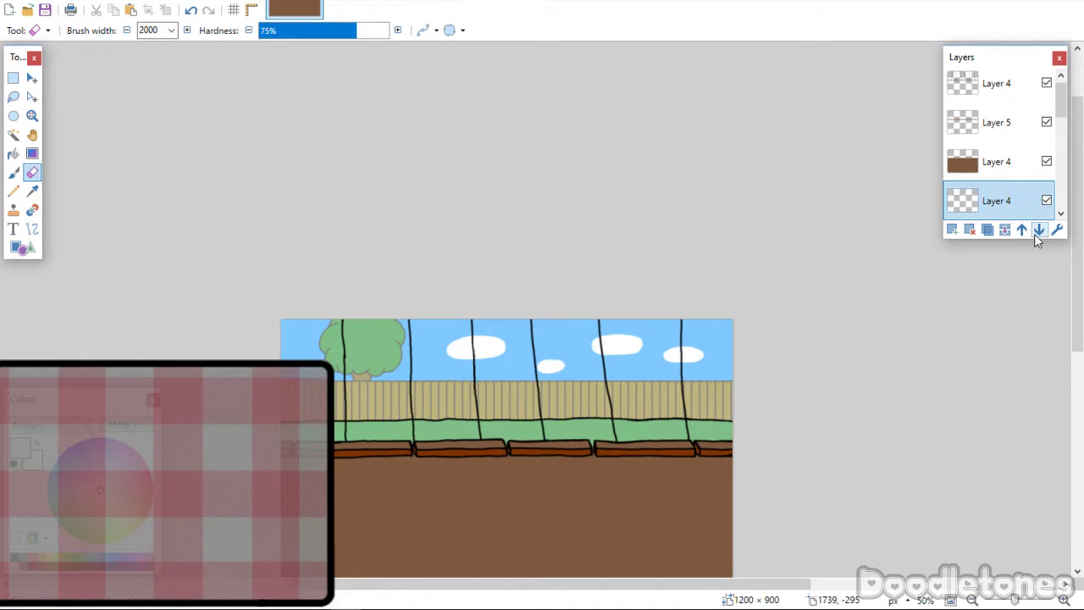
left_click(1037, 231)
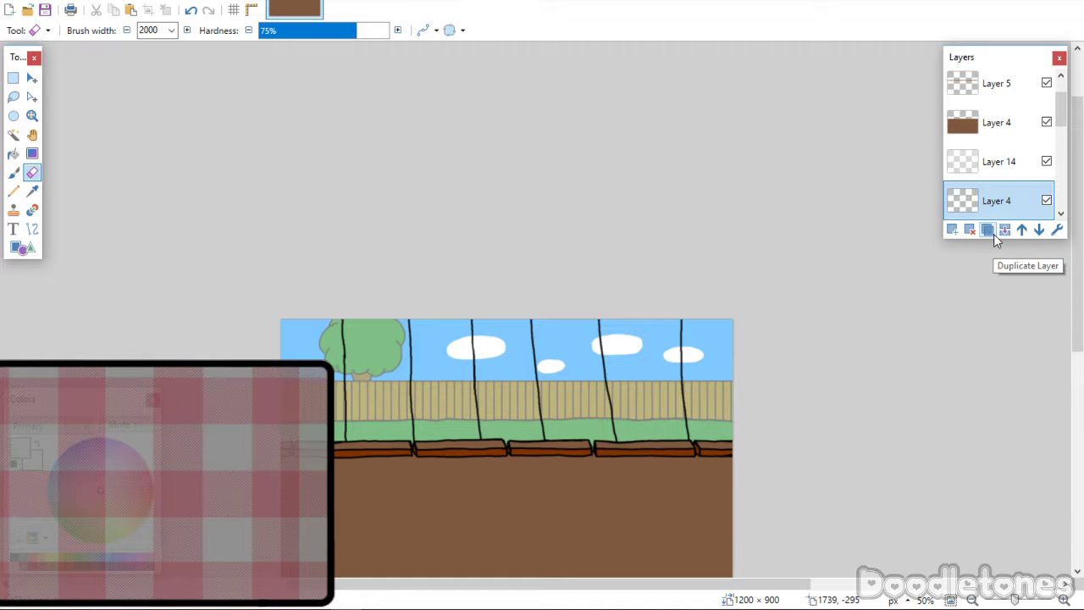
Zoom in on the backyard scene and look through the layer stack down to the sky on Layer 7.
left_click(31, 115)
left_click(688, 370)
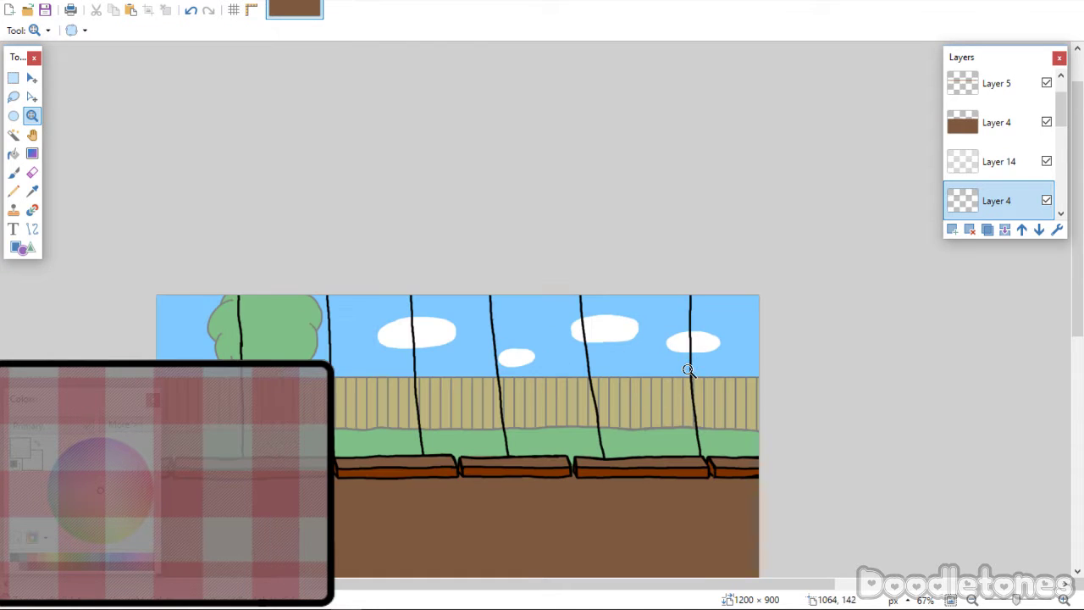
left_click(453, 411)
left_click_drag(741, 582, 715, 577)
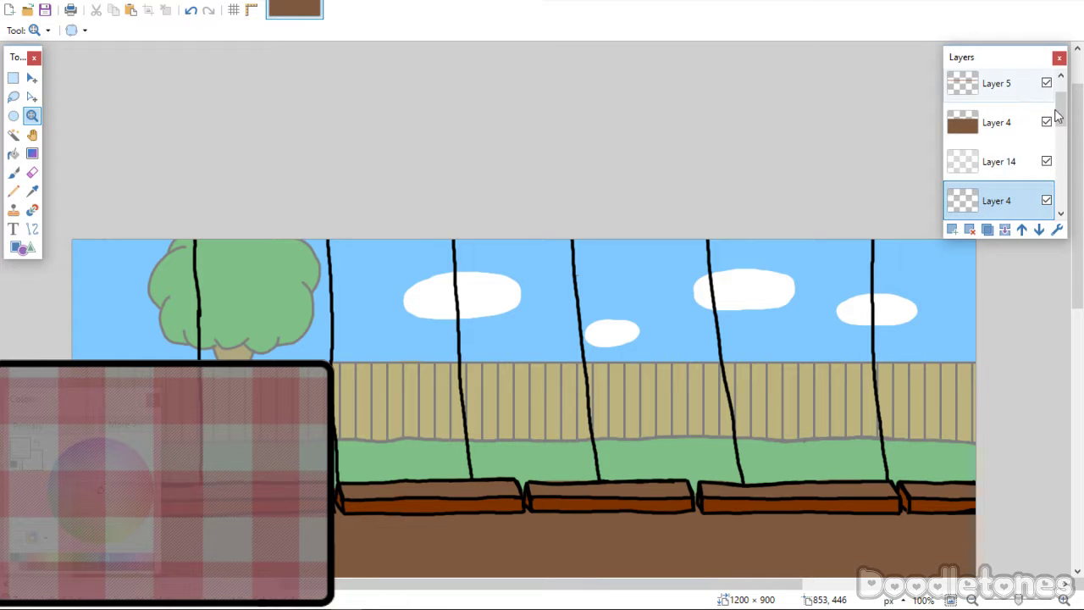
scroll(974, 129, "down", 3)
left_click(973, 129)
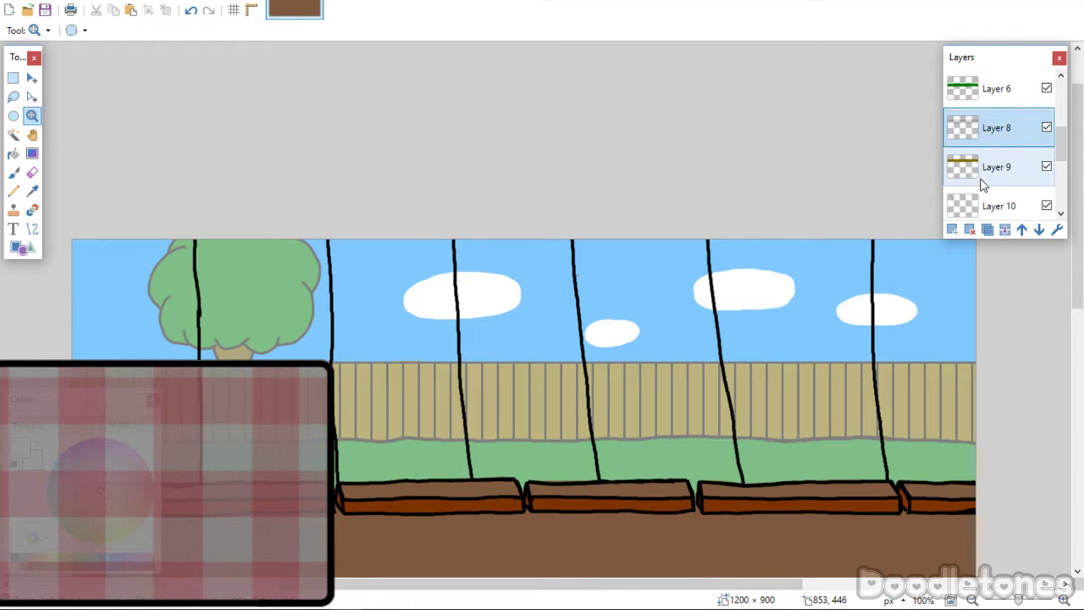
left_click(982, 210)
scroll(1016, 186, "down", 1)
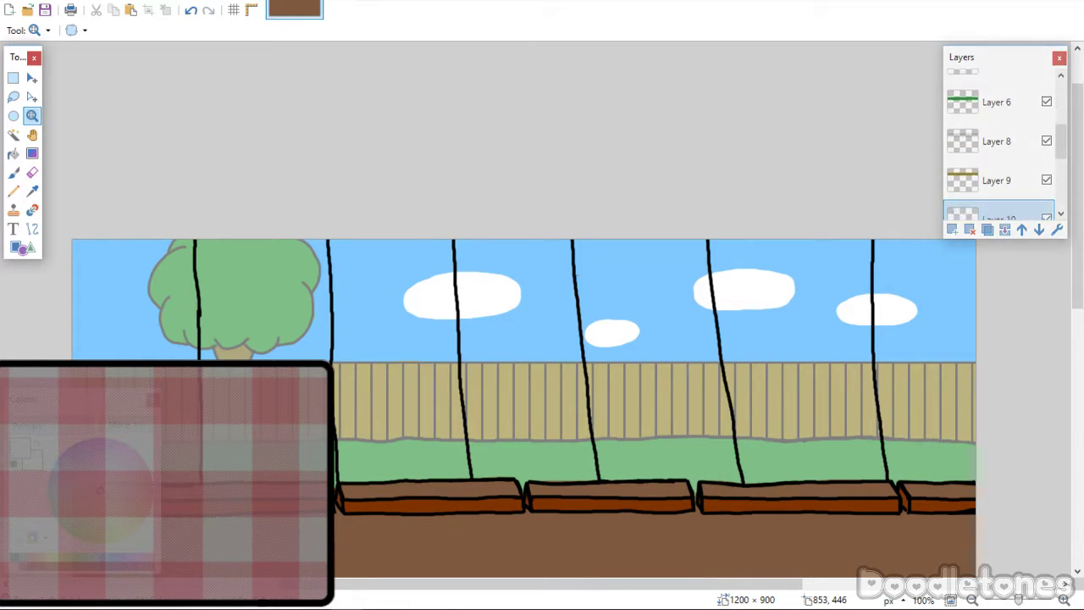
scroll(1033, 170, "down", 3)
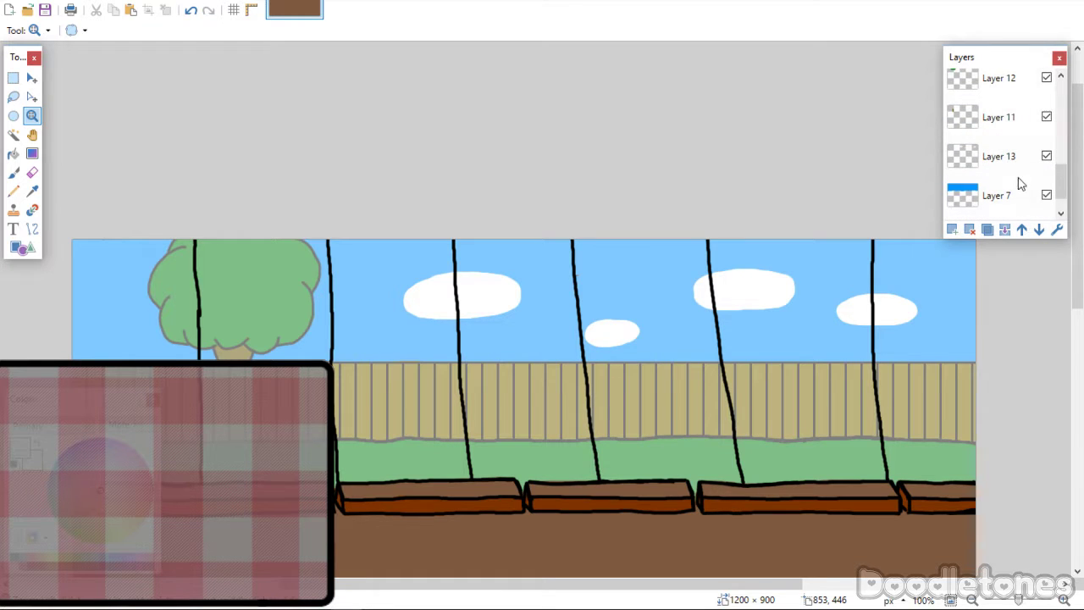
left_click_drag(1063, 178, 1063, 174)
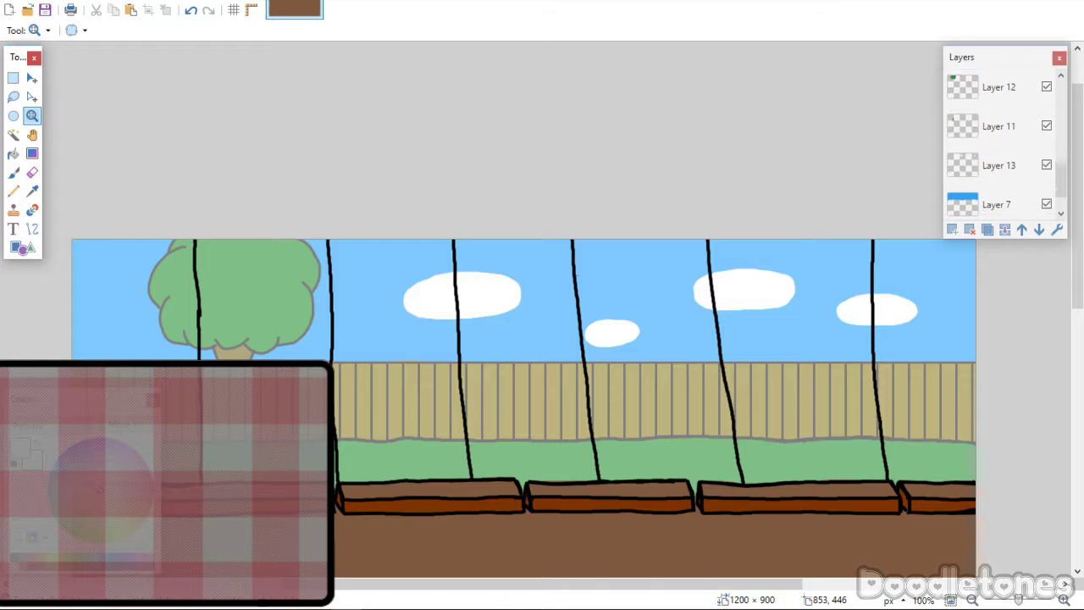
scroll(986, 134, "down", 1)
scroll(986, 133, "up", 2)
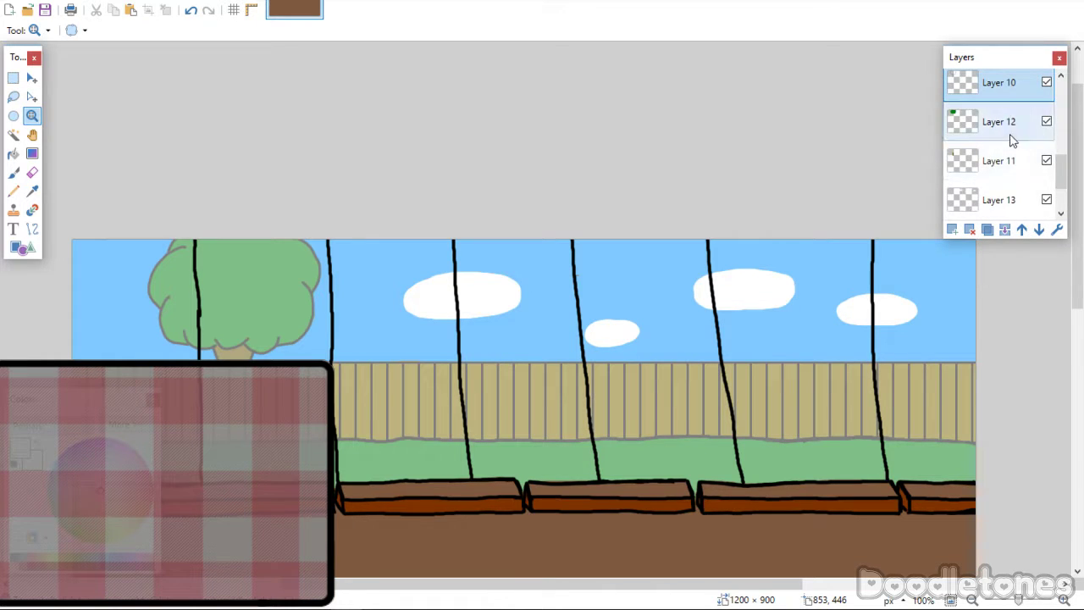
scroll(986, 134, "up", 3)
scroll(986, 134, "up", 4)
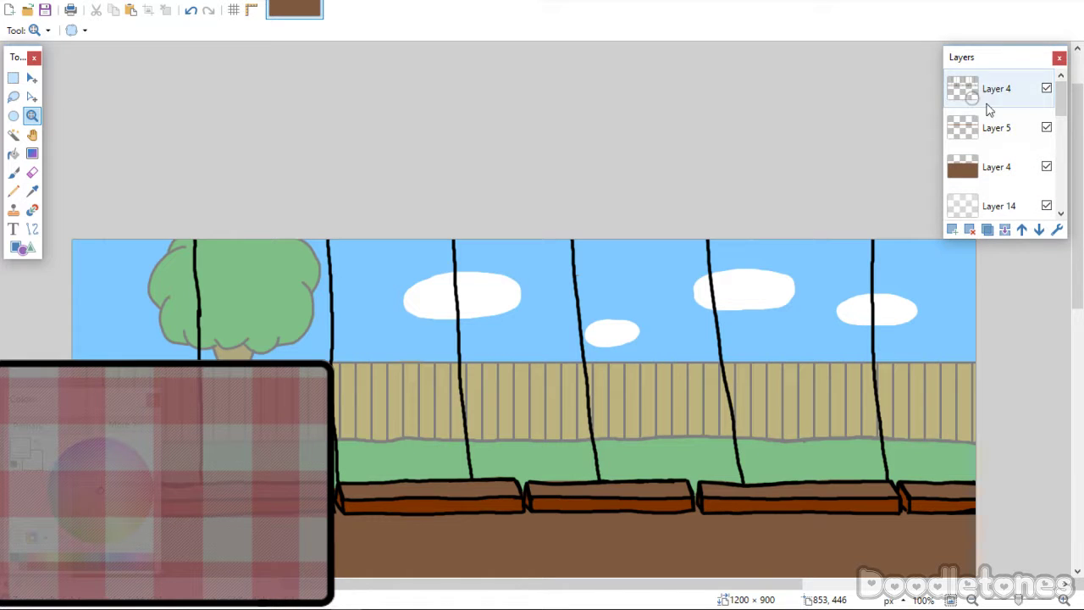
Delete the hand-drawn vertical lines on the topmost Layer 4 with one large rectangular selection from the sky down to the grass.
left_click(1005, 90)
left_click(13, 77)
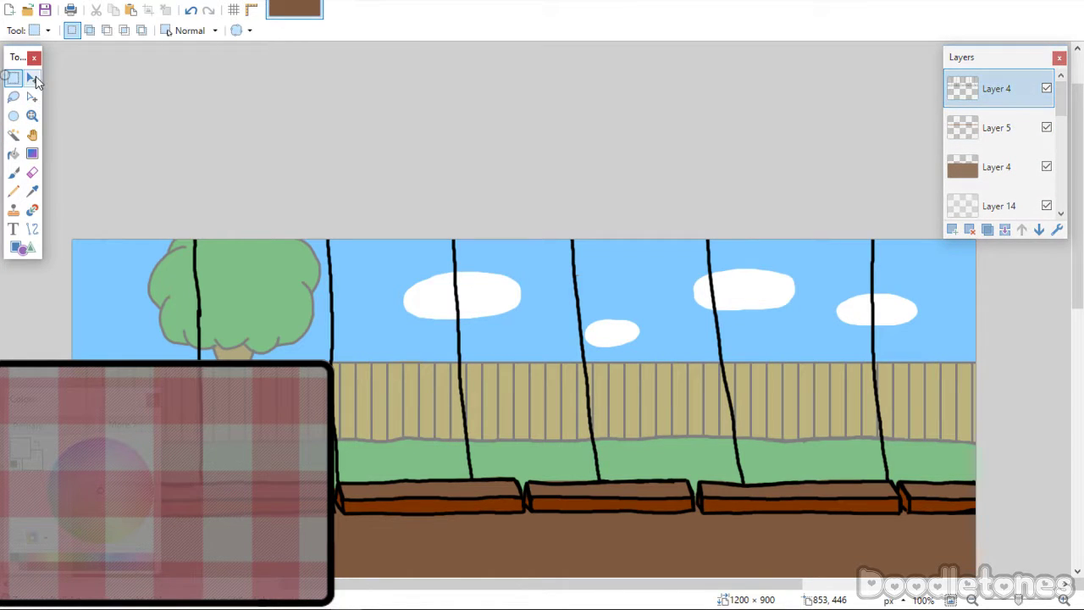
left_click_drag(174, 194, 981, 469)
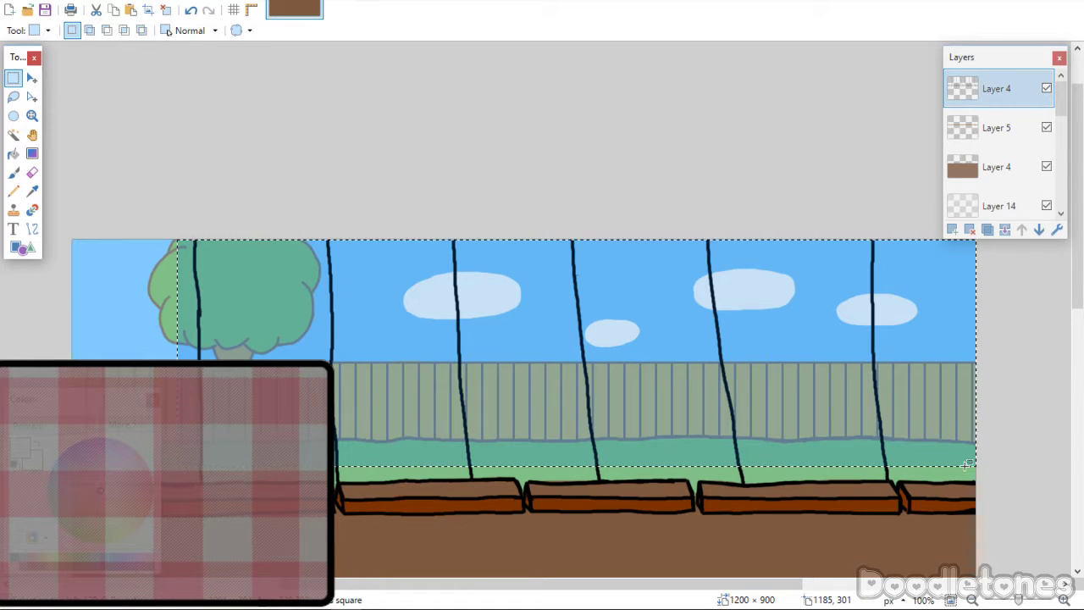
key("Delete")
key("ctrl+a")
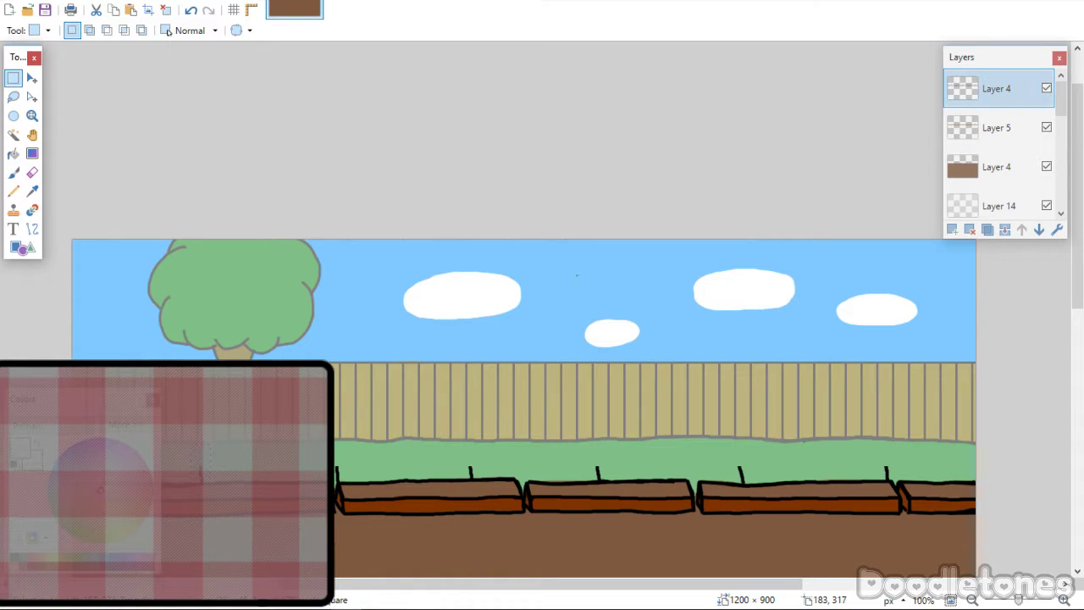
Trim the leftover line stubs above the planks by deleting a small rectangular selection around each one.
left_click_drag(254, 457, 341, 476)
left_click_drag(457, 457, 486, 475)
key("Delete")
left_click_drag(585, 456, 611, 473)
key("Delete")
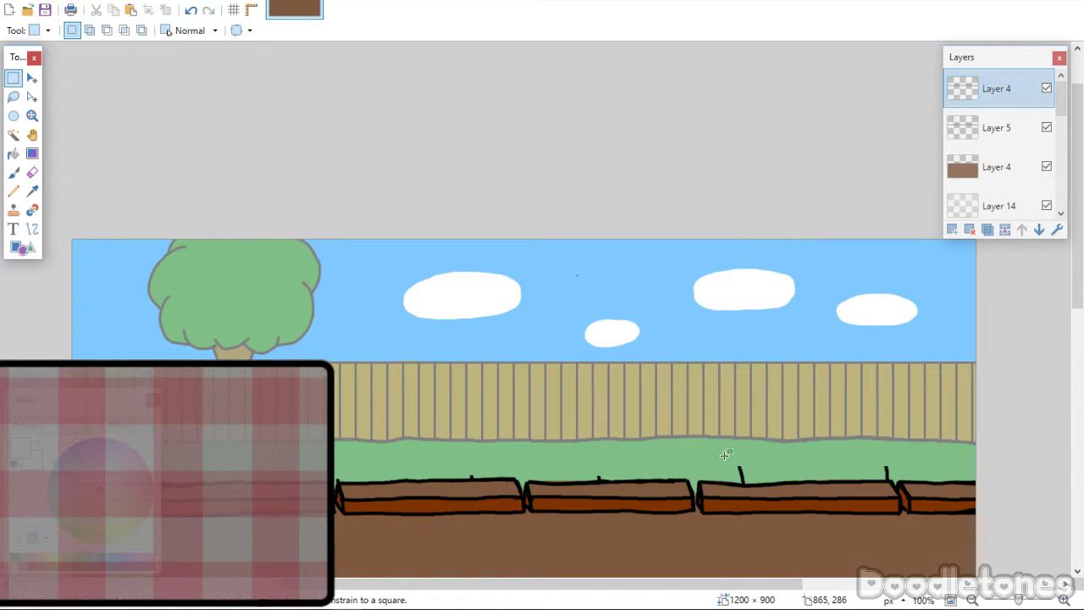
left_click_drag(723, 454, 759, 477)
key("Delete")
left_click_drag(872, 454, 899, 479)
left_click(875, 437)
Try to remove the small dark speck in the sky by selecting around it and painting over it on Layer 14.
left_click_drag(564, 260, 590, 288)
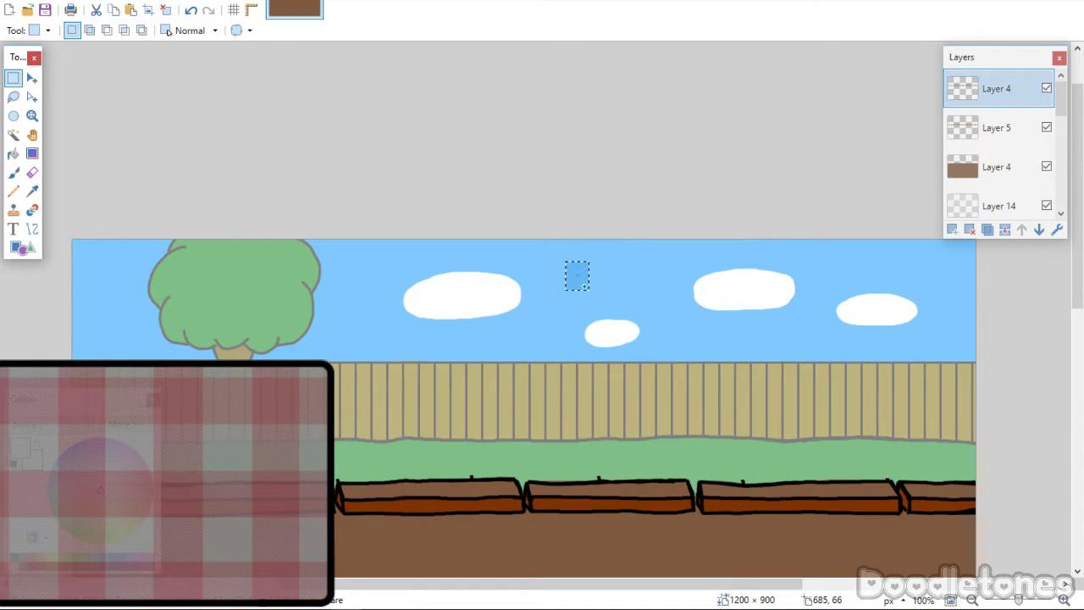
left_click(589, 288)
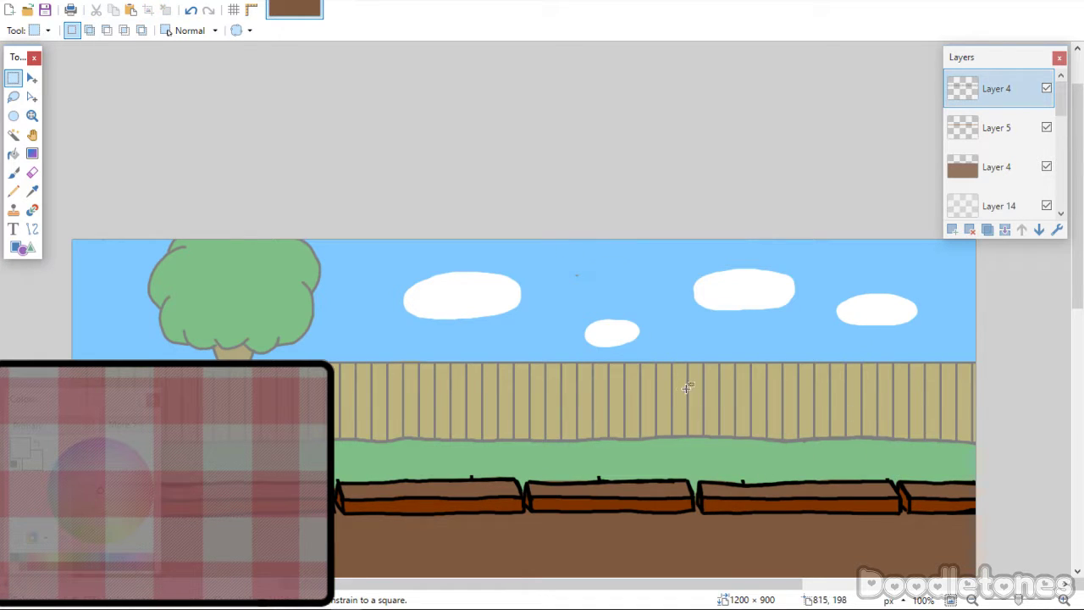
left_click(974, 204)
left_click(32, 191)
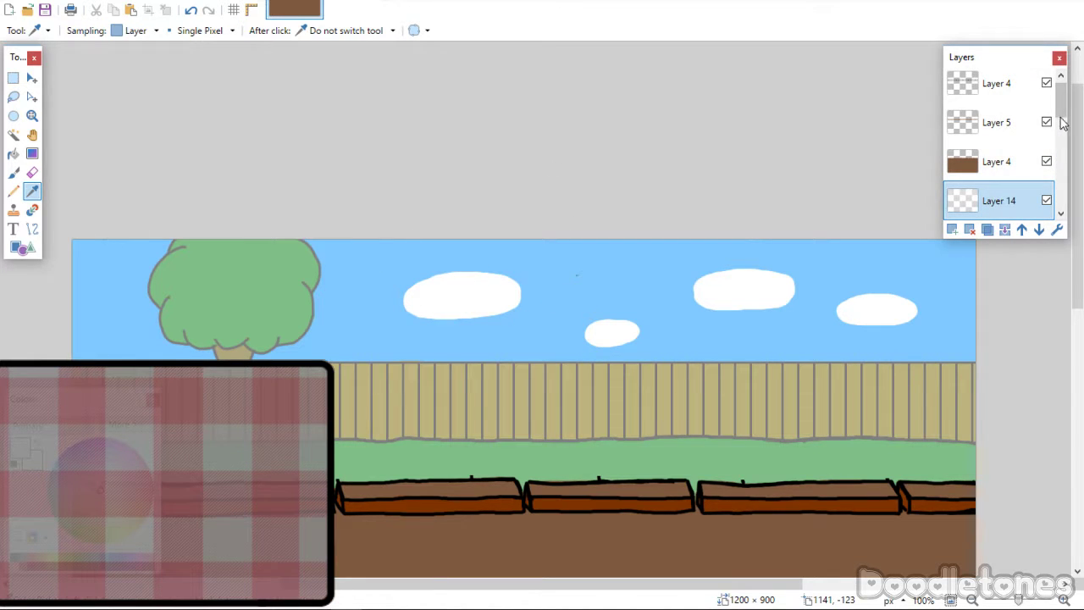
left_click(13, 172)
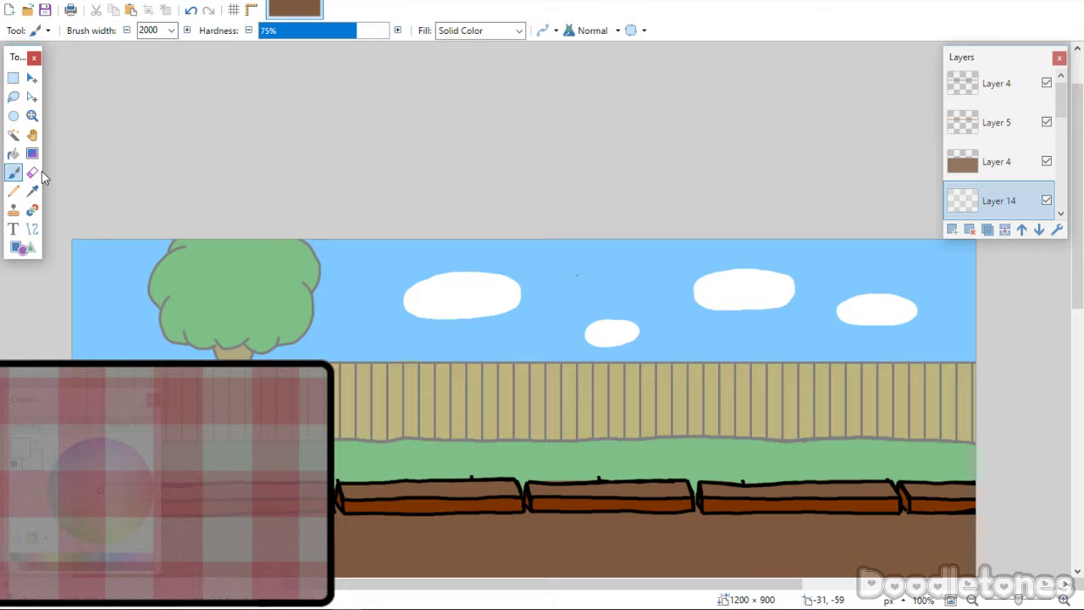
mouse_move(575, 274)
left_mouse_down()
mouse_move(582, 305)
mouse_move(586, 295)
left_mouse_up()
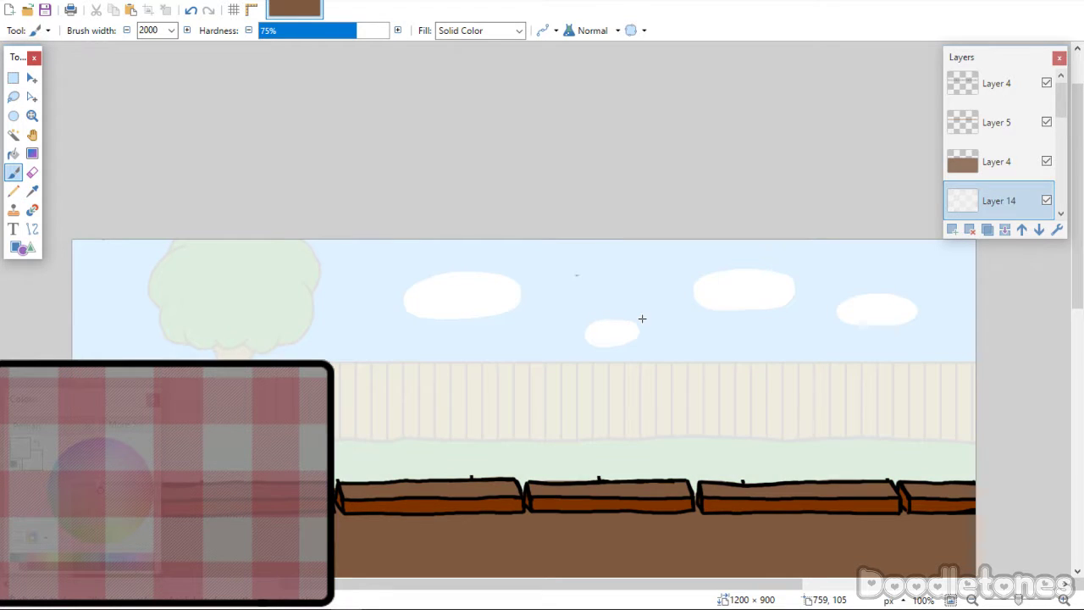
key("ctrl+z")
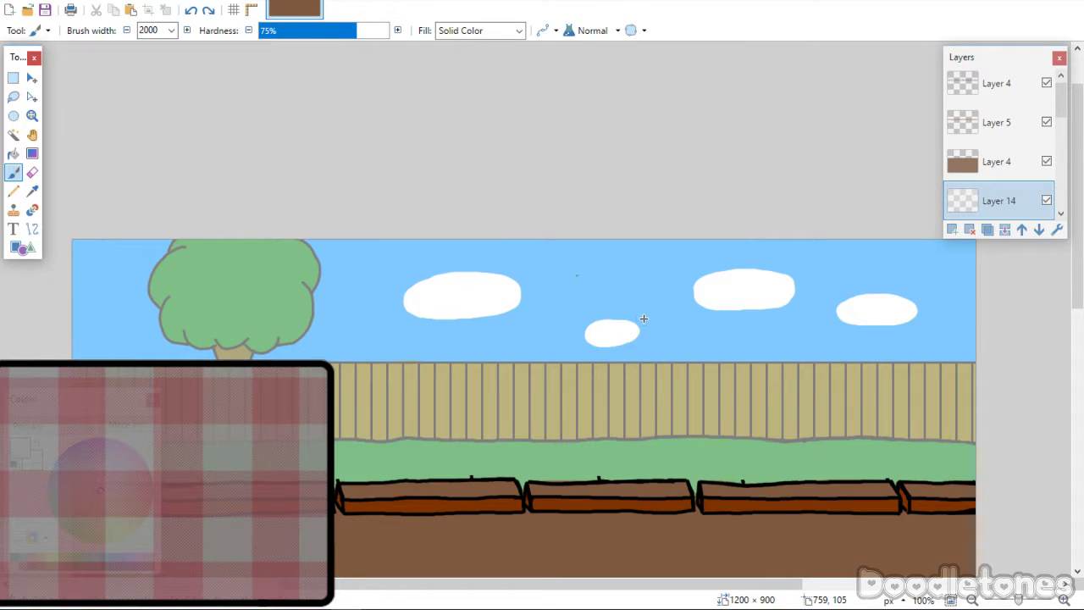
key("ctrl+z")
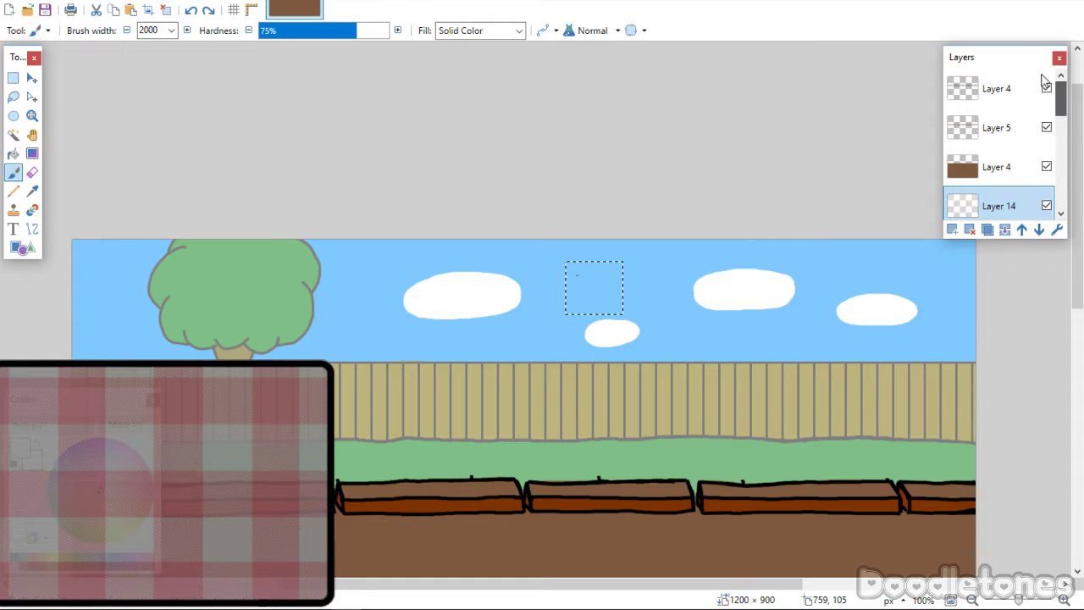
Erase the small dark speck in the sky from the brown ground's Layer 4, using an eraser width of 5.
left_click(994, 93)
left_click(990, 135)
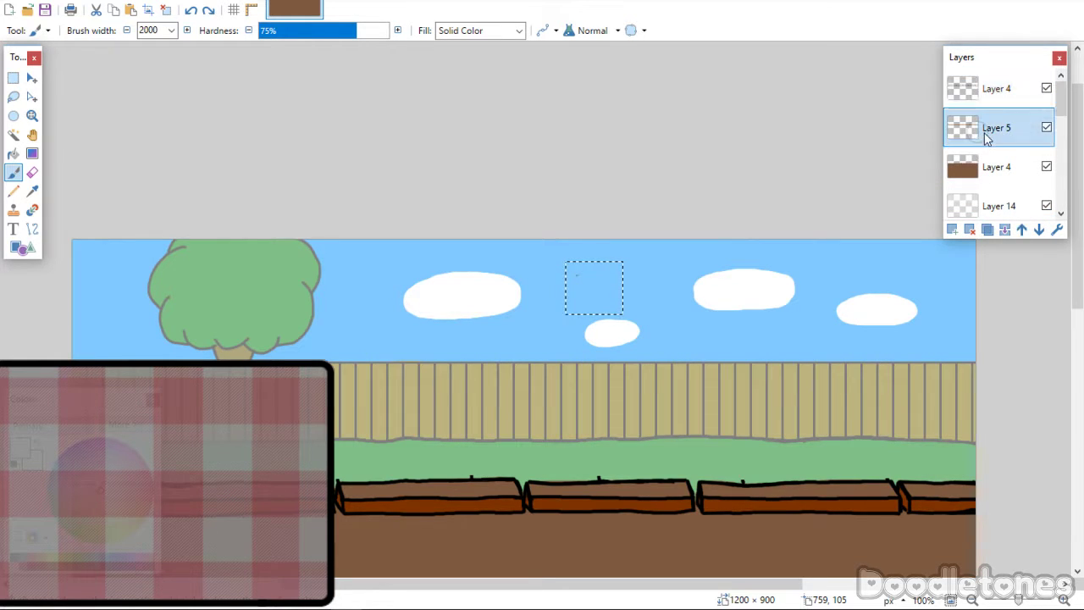
key("ctrl+d")
left_click(986, 168)
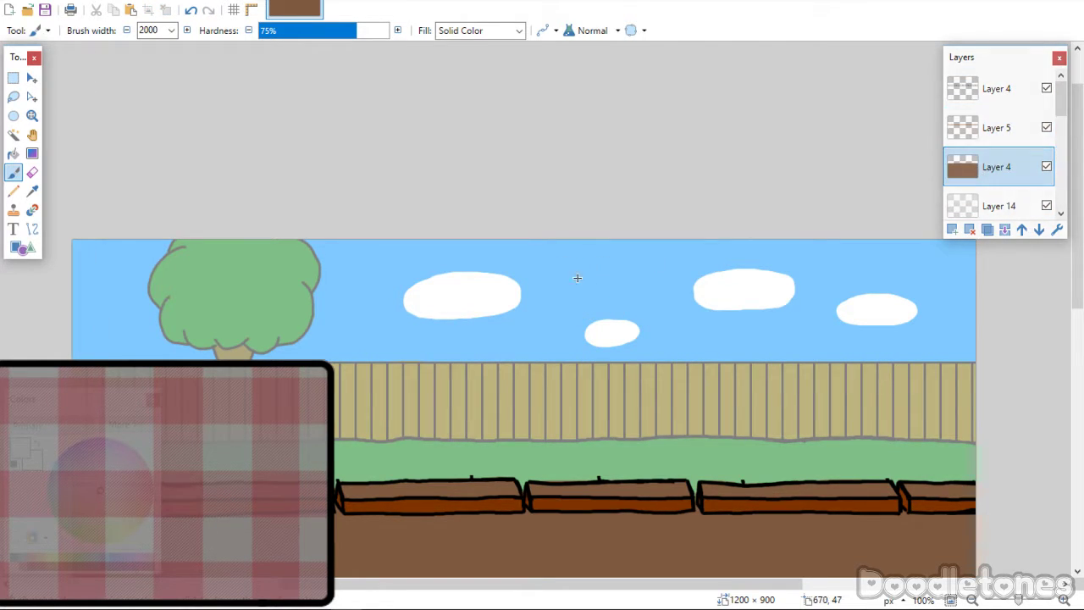
key("e")
left_click(171, 29)
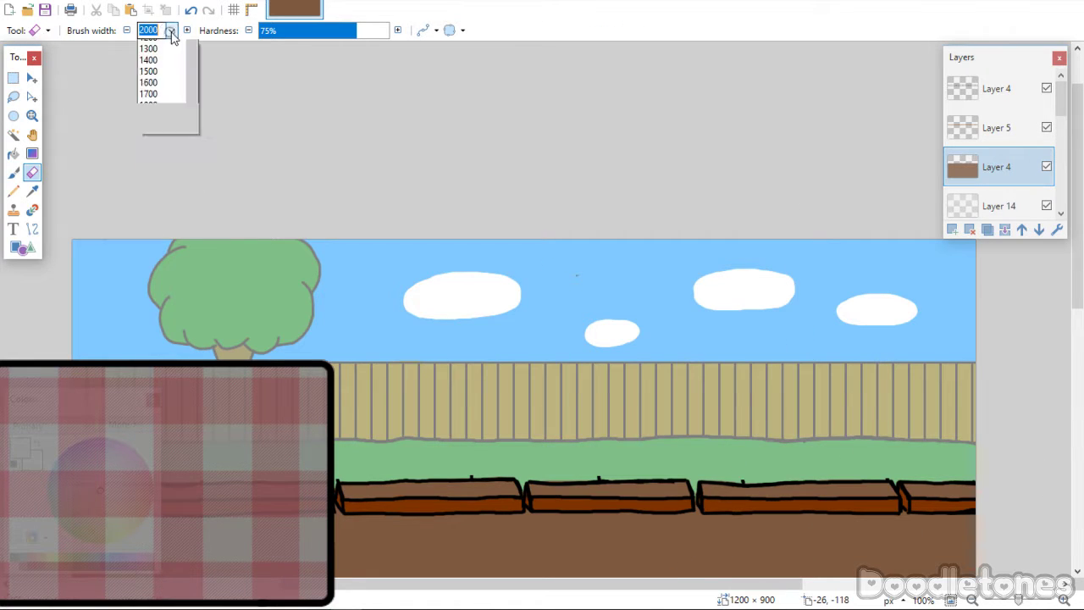
left_click_drag(193, 330, 196, 64)
left_click(157, 92)
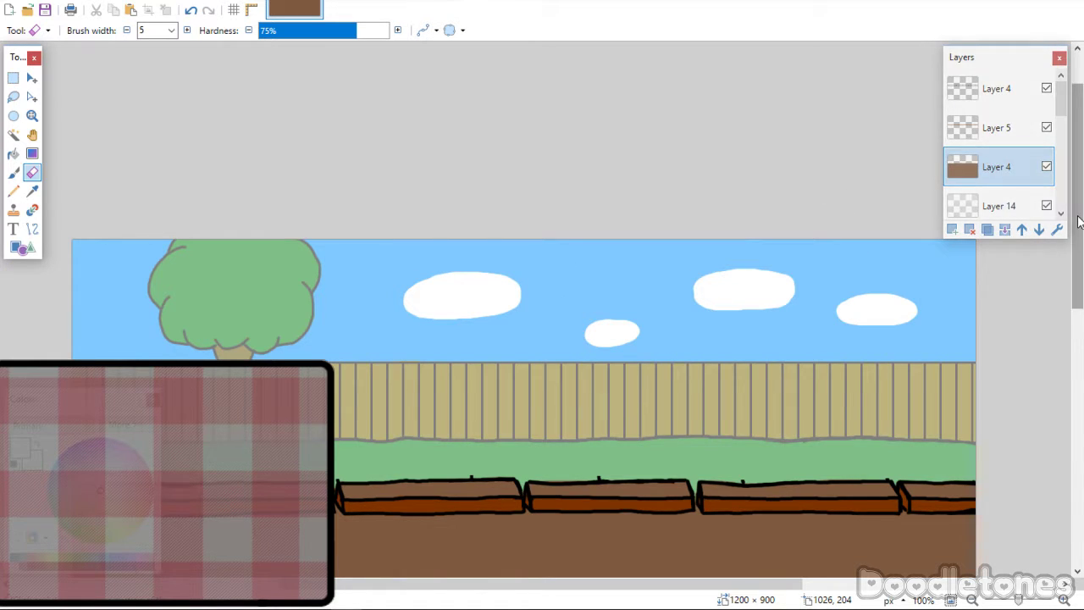
Draw six straight vertical black lines of width 6 on the topmost Layer 4, from the planks' back edge up past the sky.
left_click_drag(1073, 207, 1073, 249)
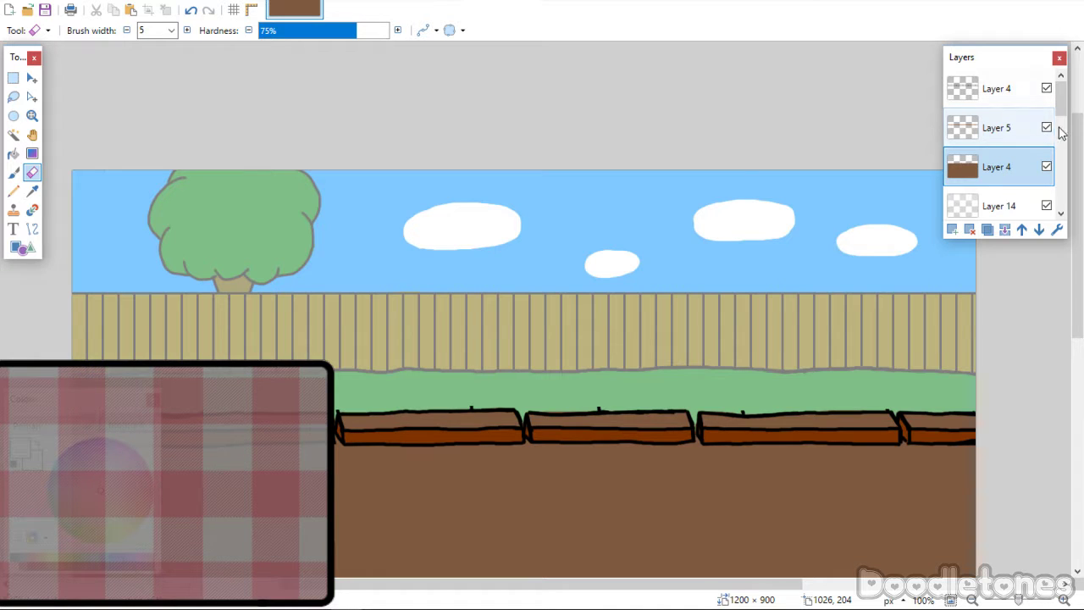
left_click(992, 89)
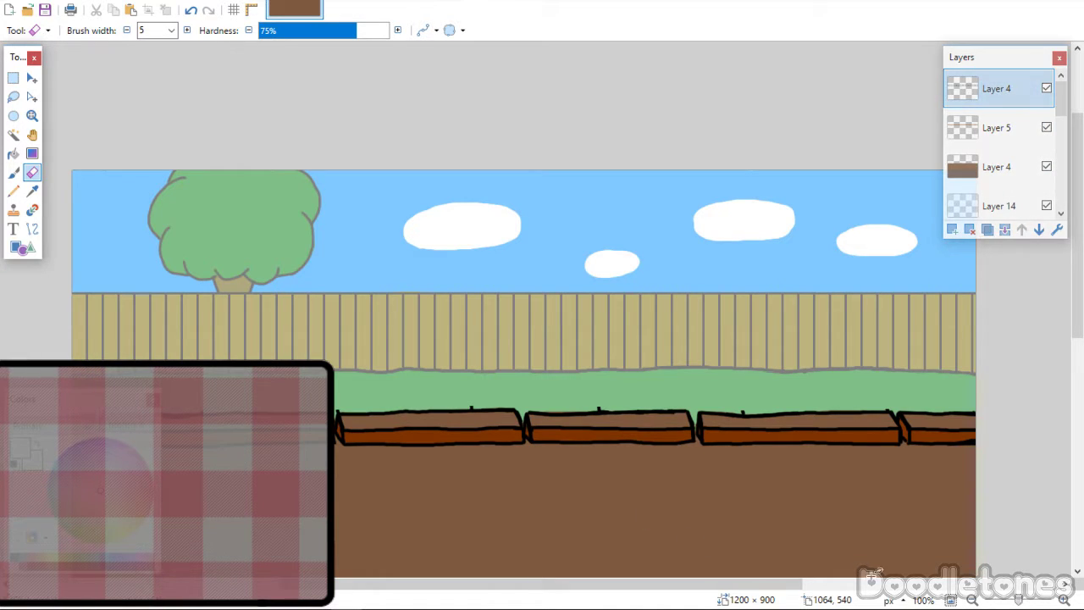
left_click(963, 599)
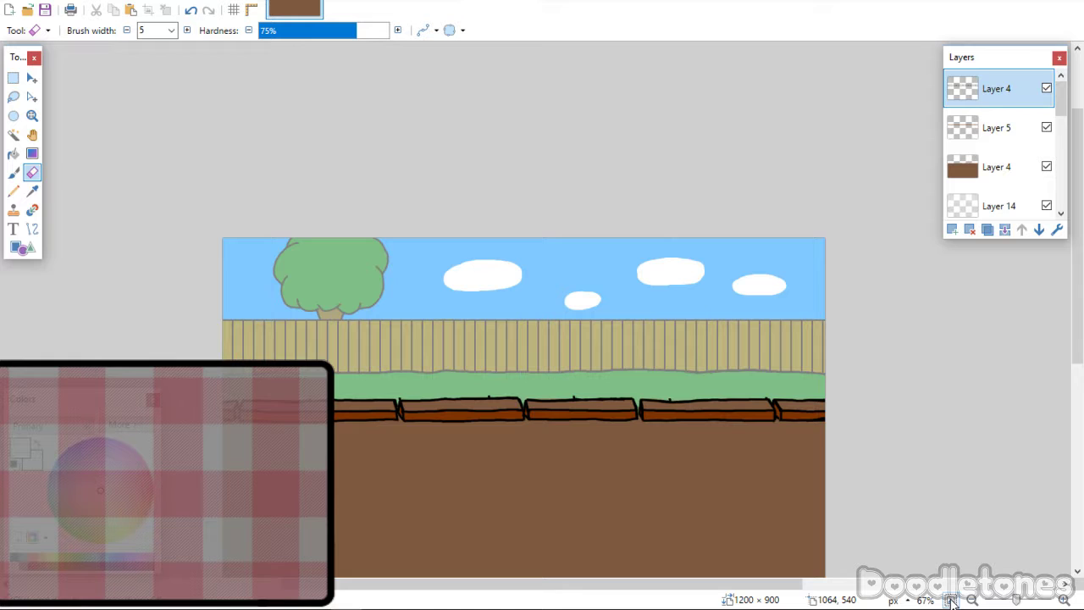
left_click(32, 229)
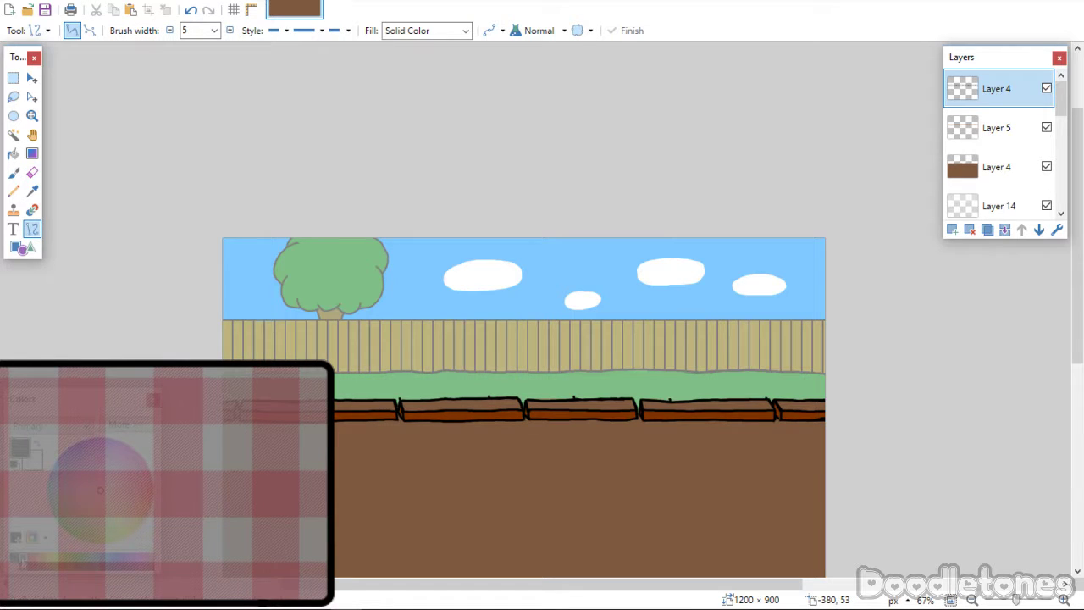
left_click(214, 30)
left_click(206, 102)
left_click_drag(310, 396, 311, 214)
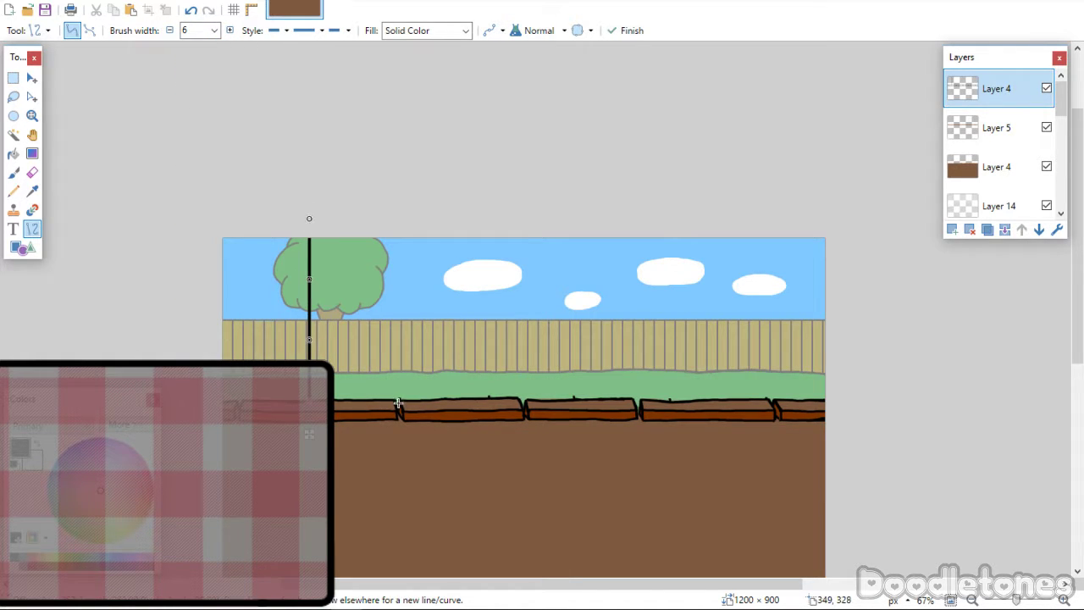
left_click_drag(400, 399, 400, 221)
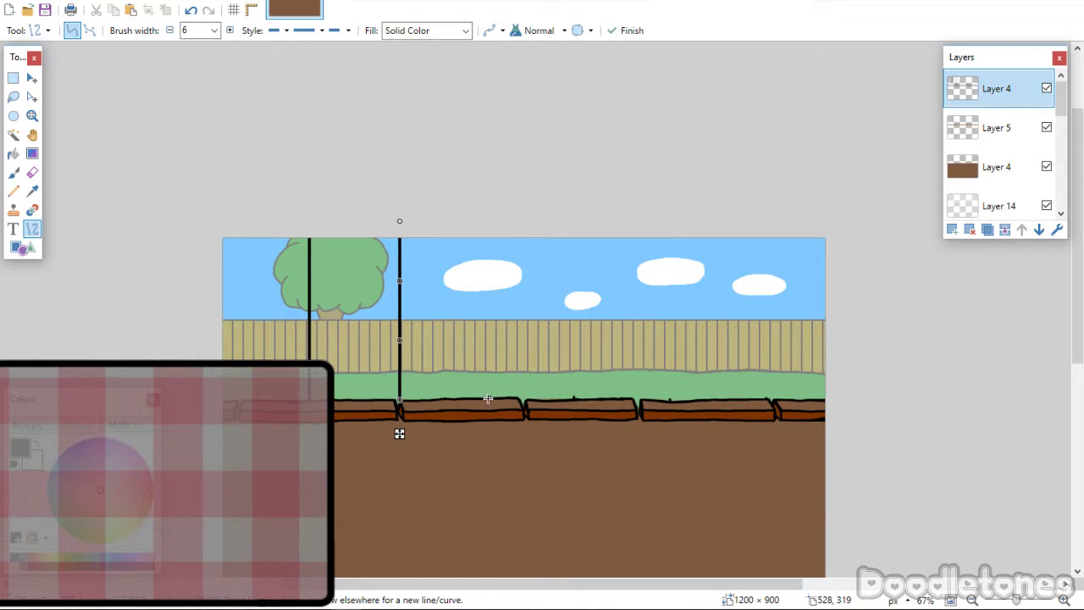
left_click_drag(488, 398, 493, 209)
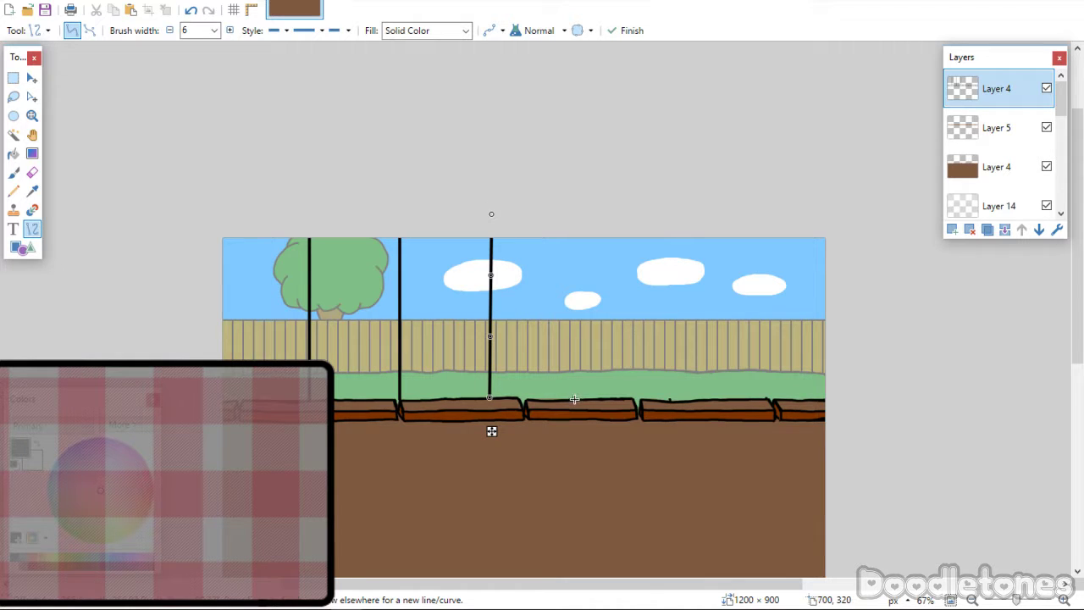
left_click_drag(574, 398, 579, 210)
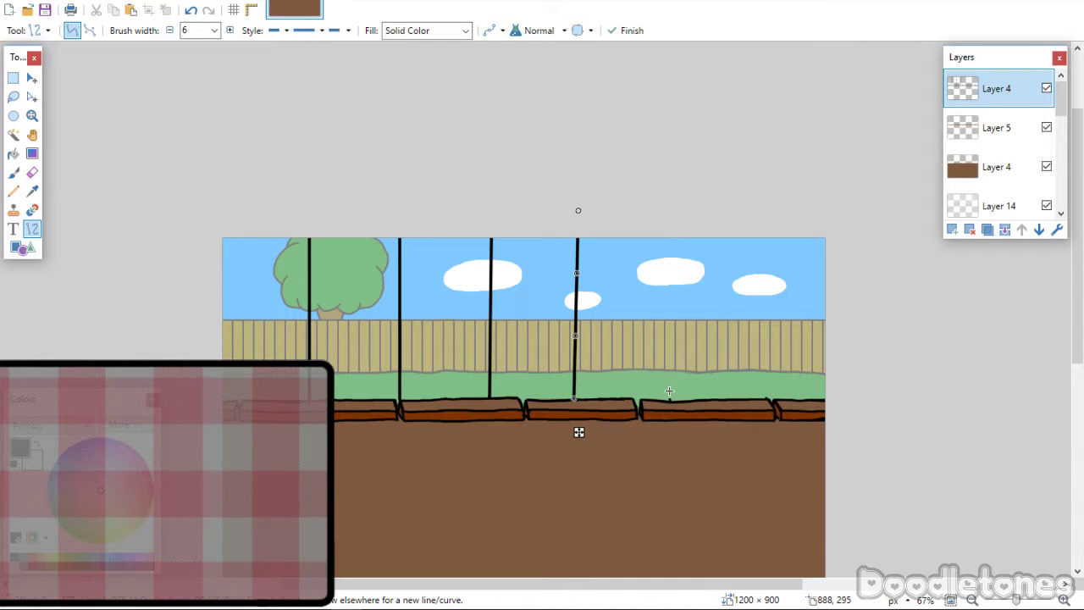
left_click_drag(669, 399, 672, 216)
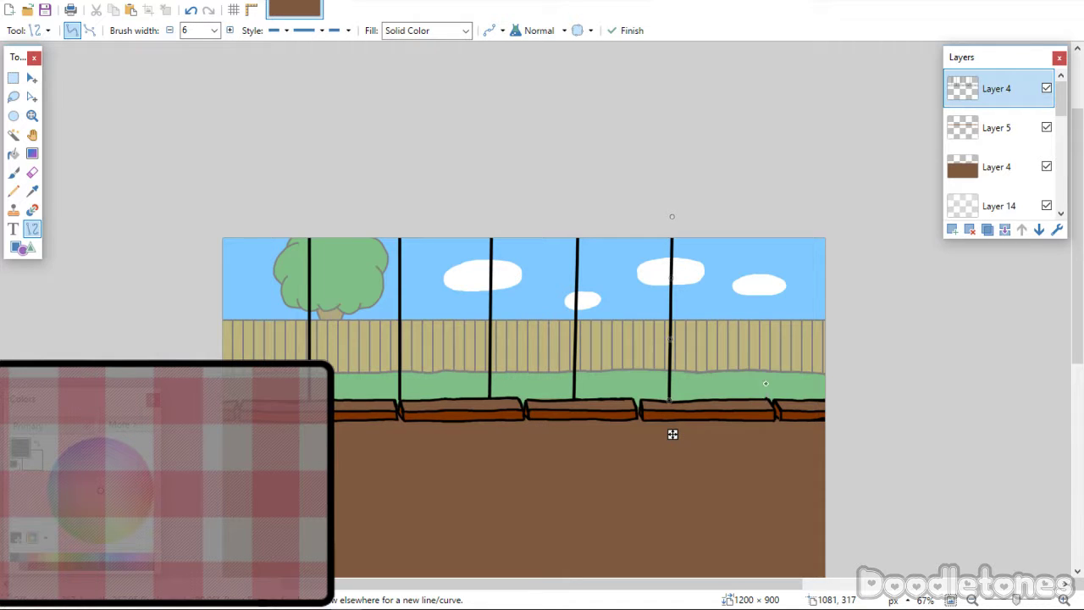
left_click_drag(766, 398, 767, 217)
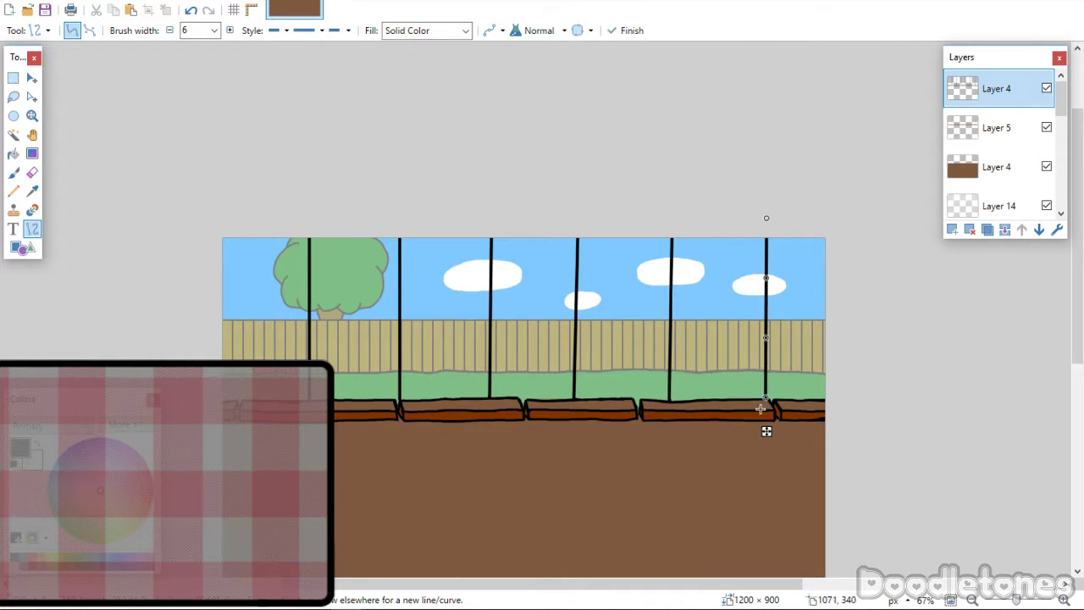
mouse_move(765, 400)
left_mouse_down()
mouse_move(767, 415)
mouse_move(766, 399)
left_mouse_up()
left_click(782, 429)
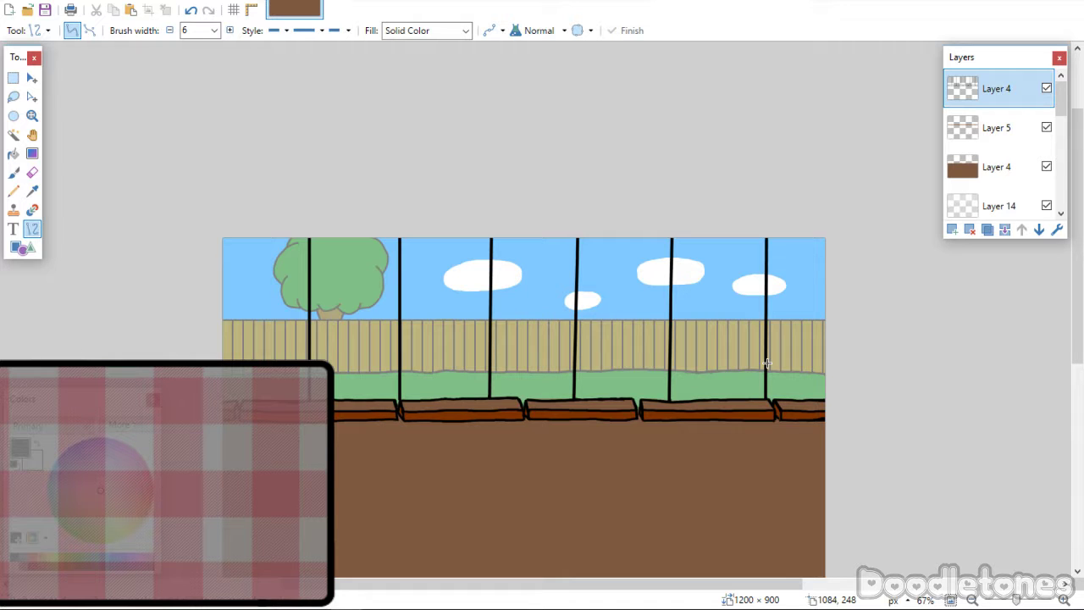
Open the character images alongside the backyard background.
left_click(952, 599)
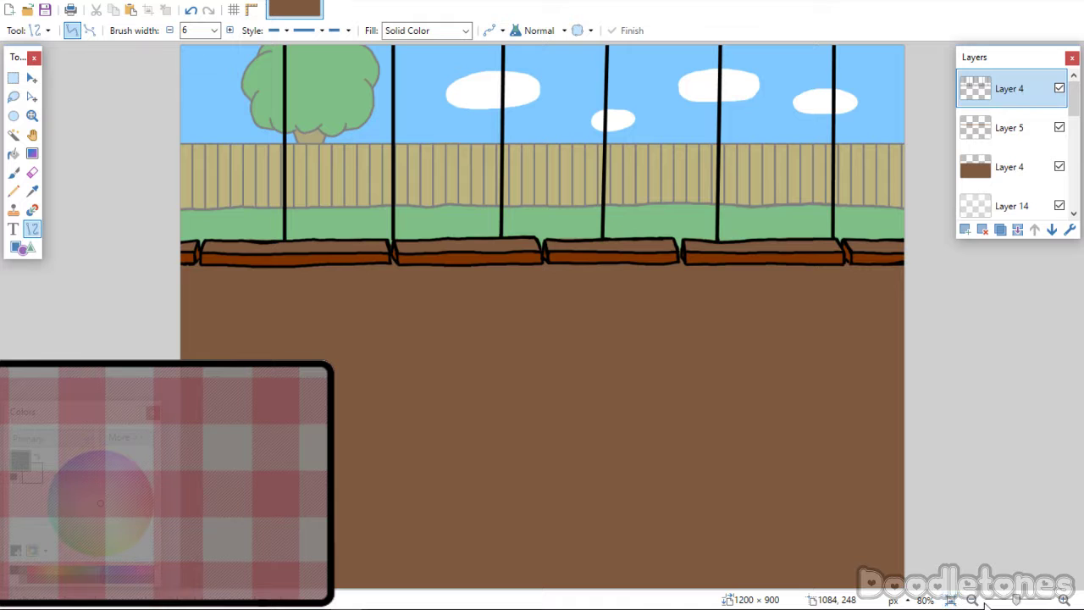
left_click(972, 600)
left_click_drag(1073, 246, 1059, 180)
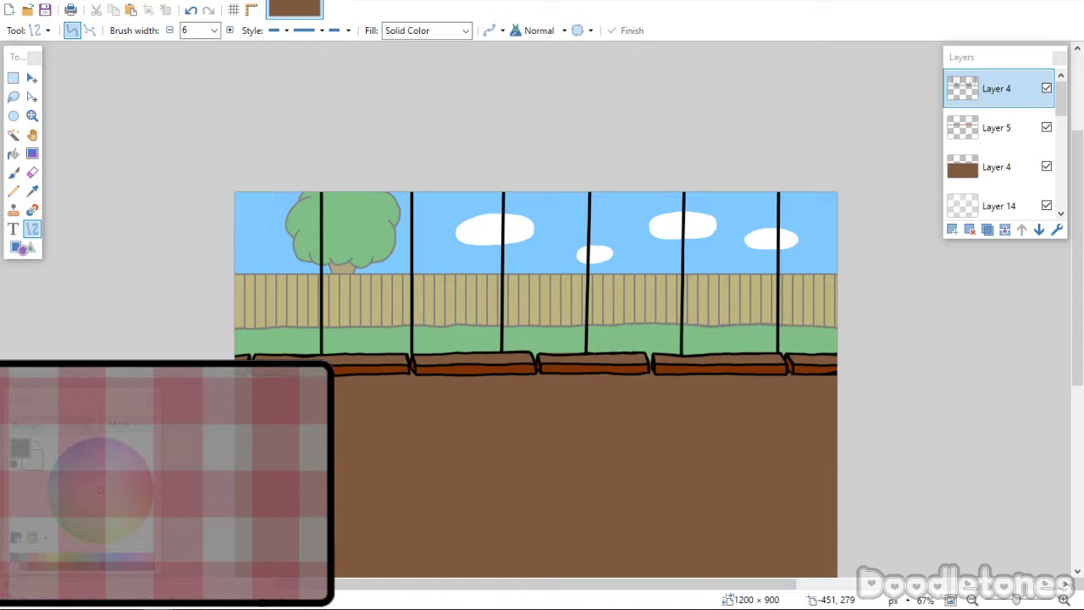
left_click_drag(321, 155, 321, 157)
left_click(472, 295)
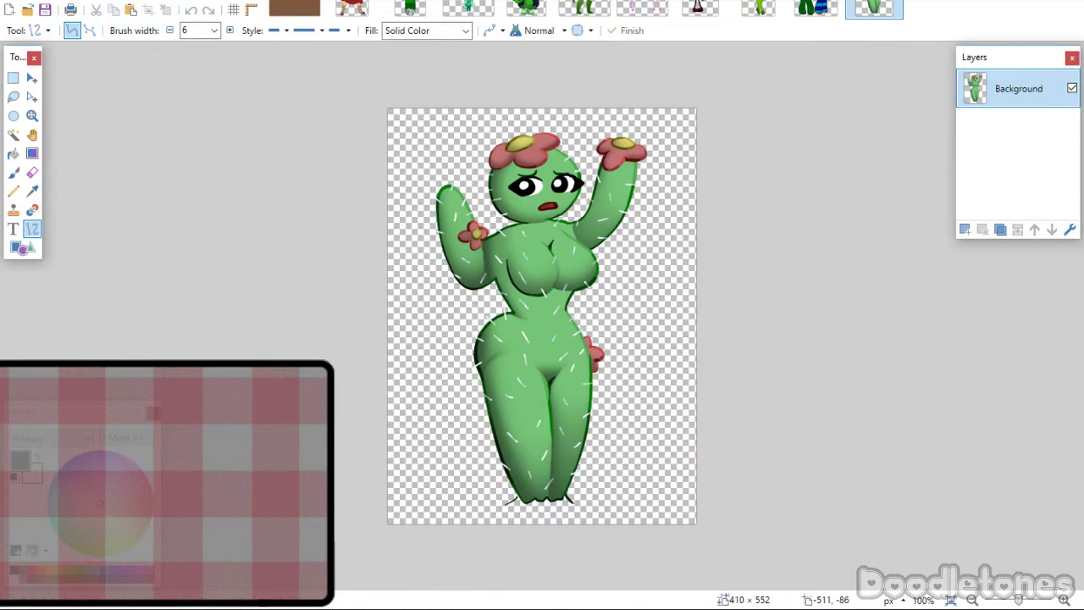
Copy the entire red-haired character image, close it without keeping changes, and return to the backyard background.
left_click(359, 7)
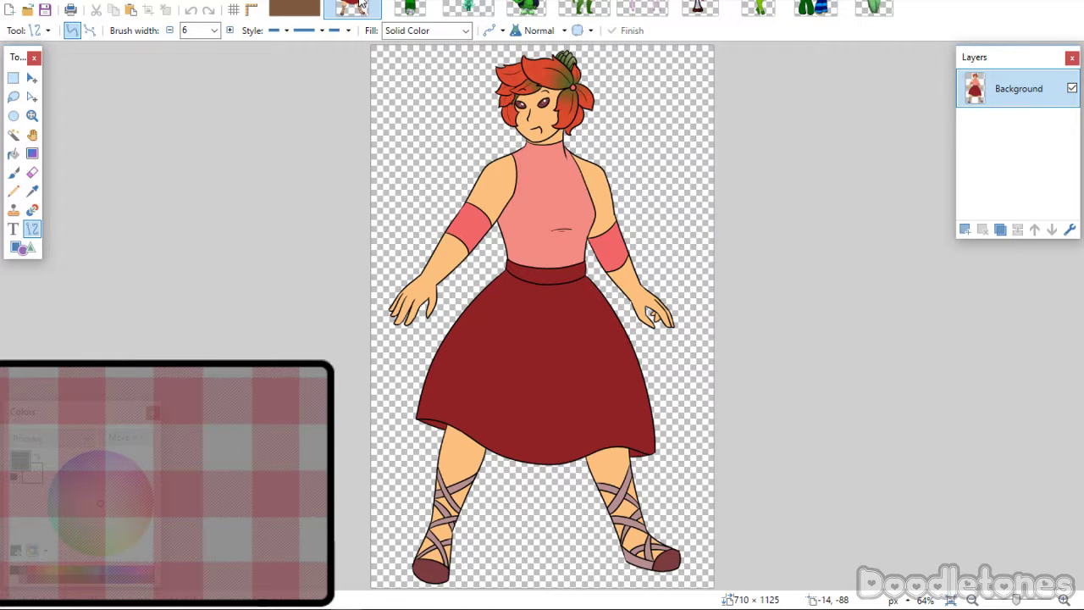
left_click(308, 15)
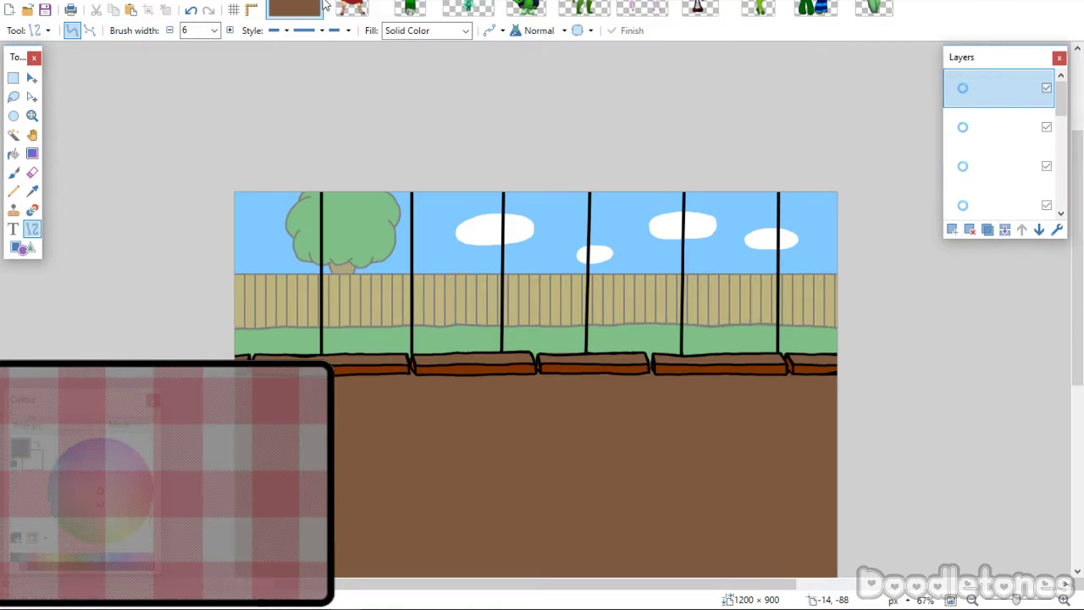
left_click(353, 8)
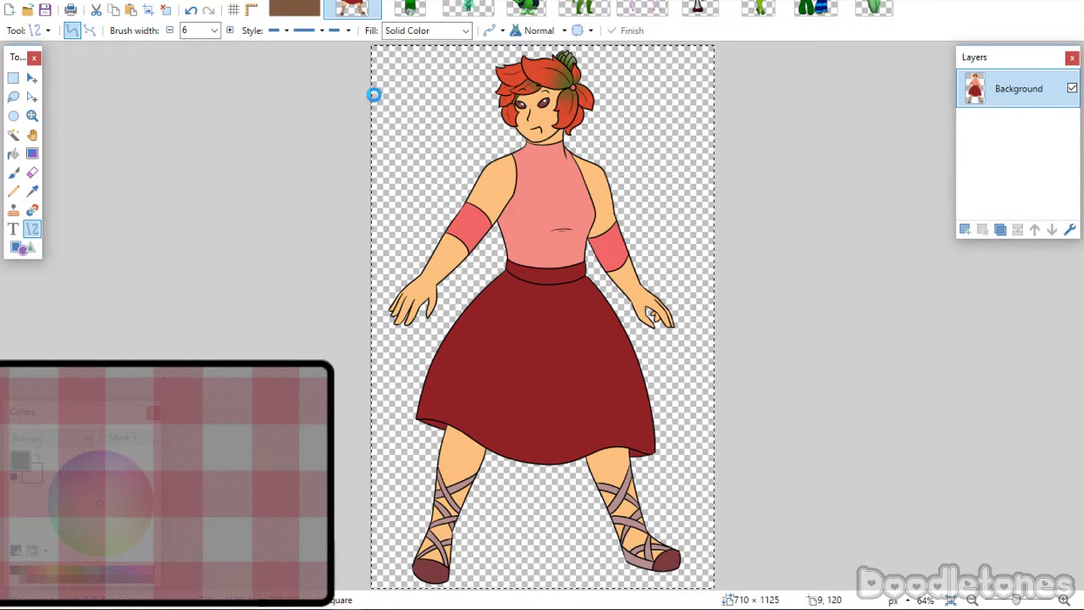
key("ctrl+w")
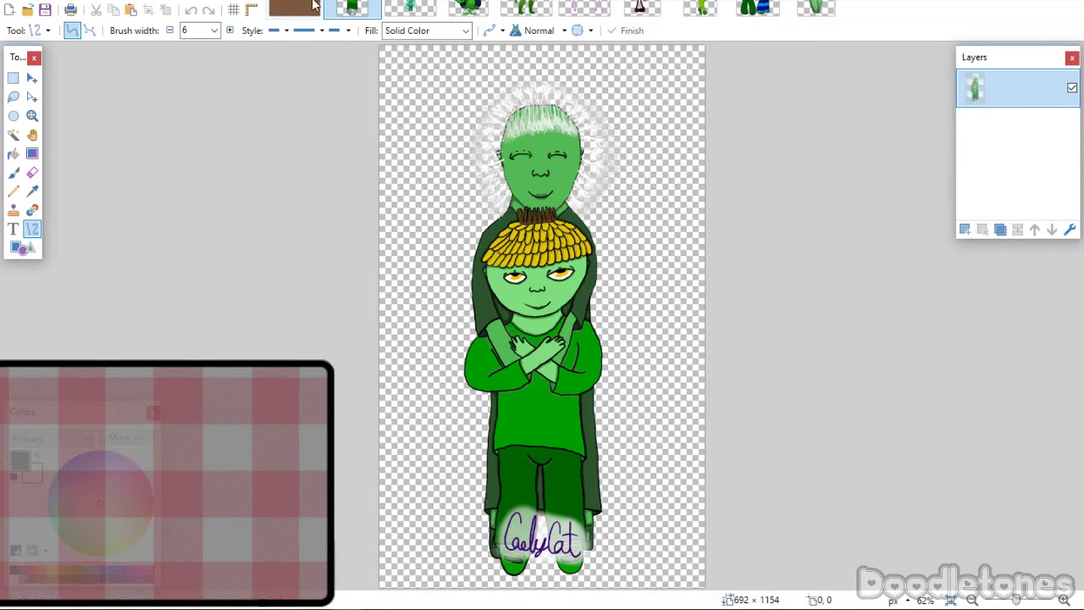
key("ctrl+shift+Tab")
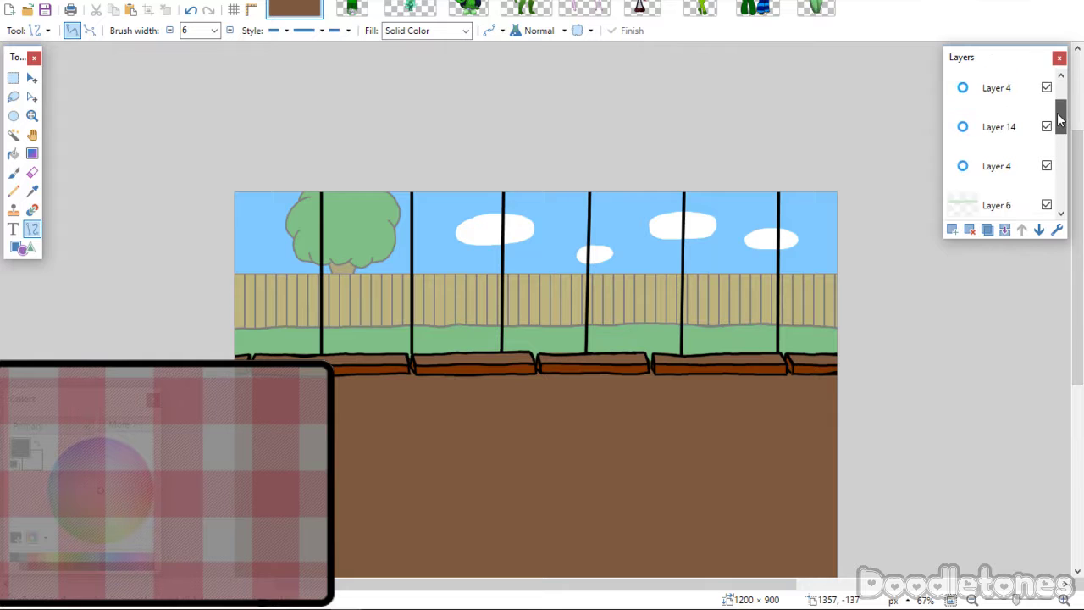
Enlarge the layer list and add a new empty layer above the topmost Layer 4.
left_click_drag(998, 243, 999, 574)
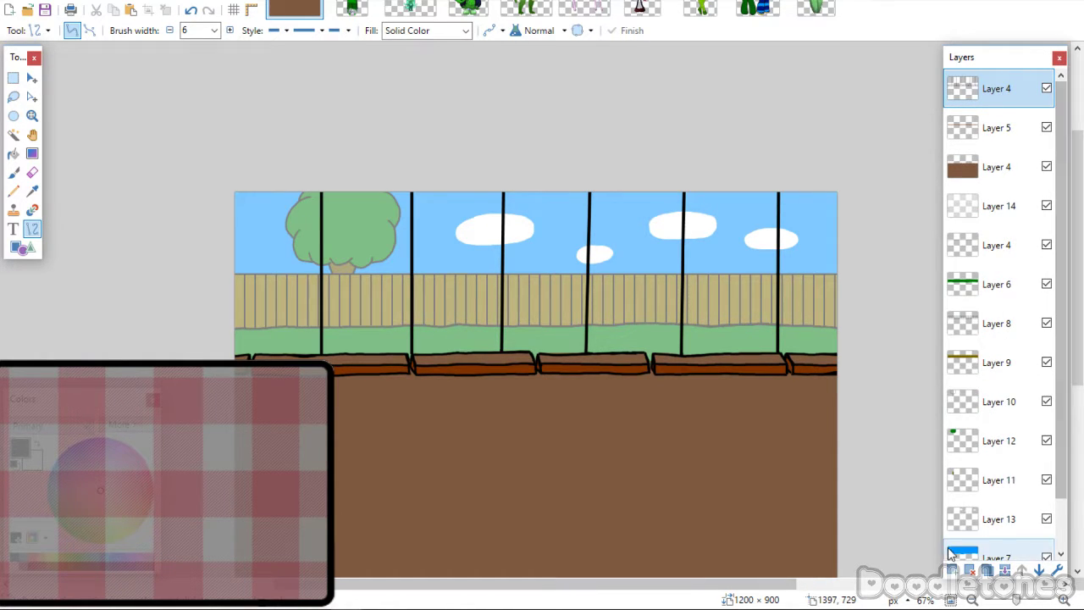
left_click(952, 570)
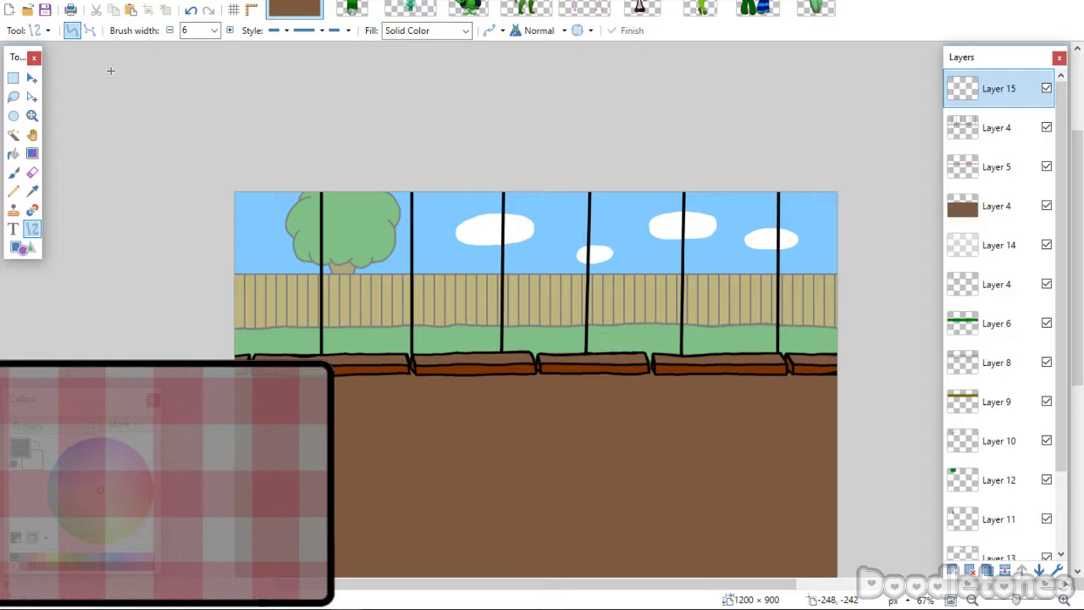
left_click(32, 116)
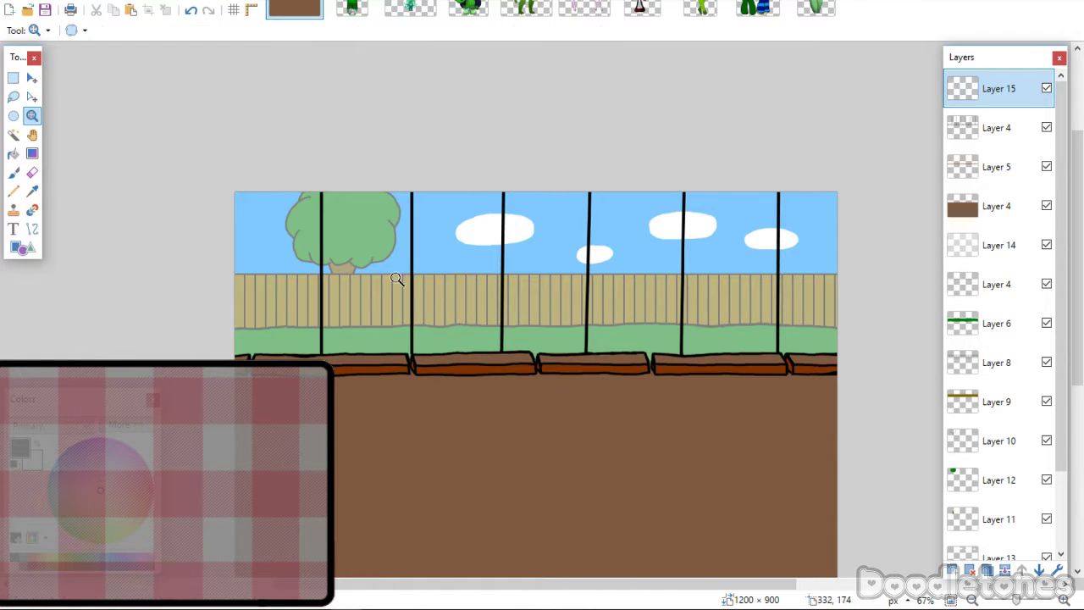
right_click(436, 295)
Try to paste the red-haired character onto Layer 15 while keeping the canvas size.
left_click(13, 78)
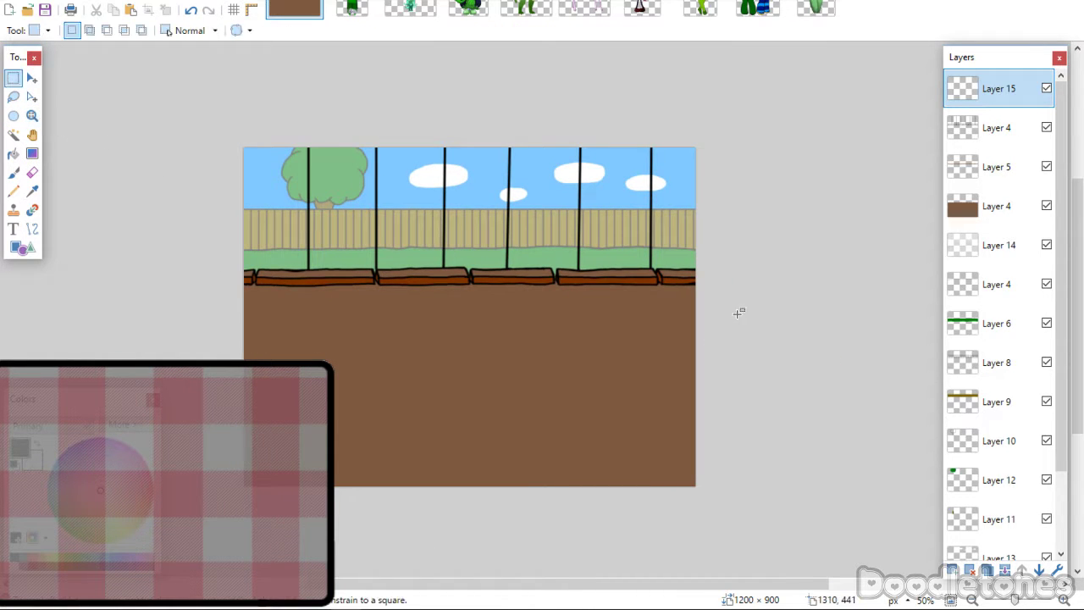
key("ctrl+v")
left_click(449, 424)
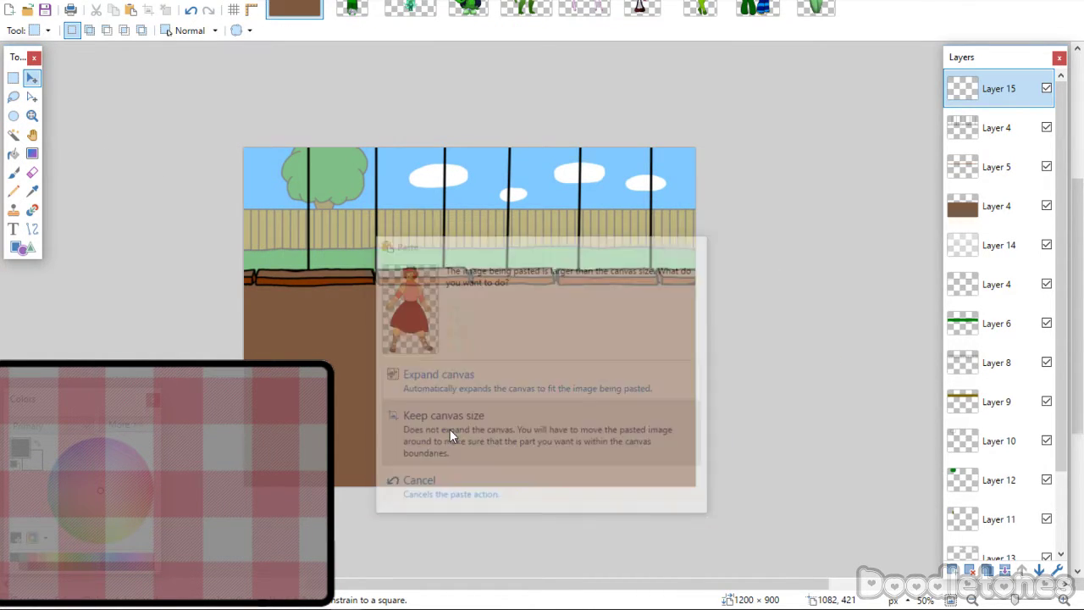
left_click_drag(457, 295, 391, 352)
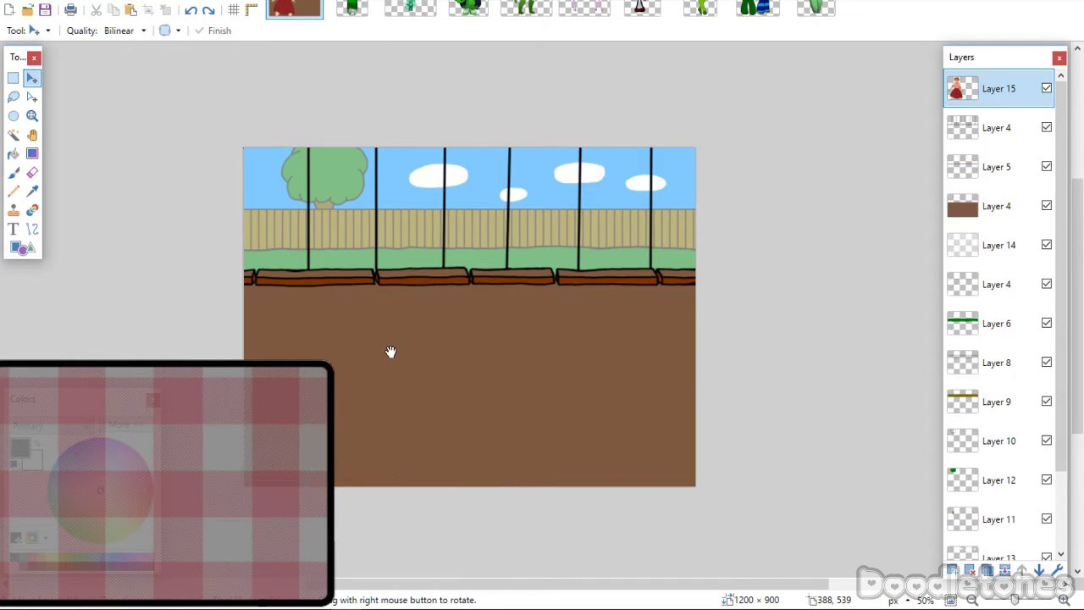
Resize the whole backyard image to 150 percent.
left_click(109, 4)
left_click(126, 26)
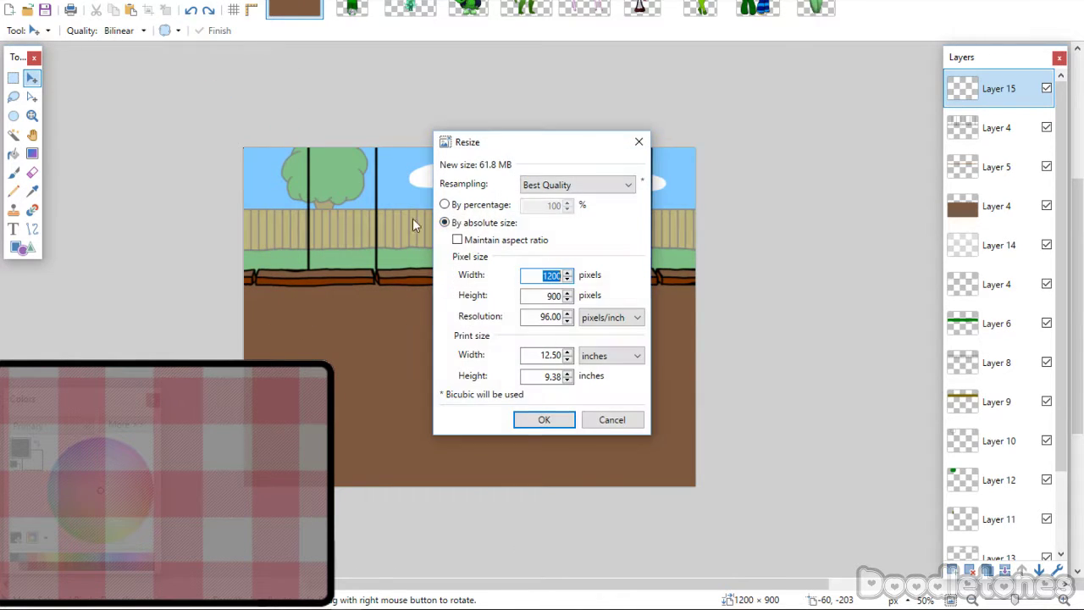
left_click(462, 205)
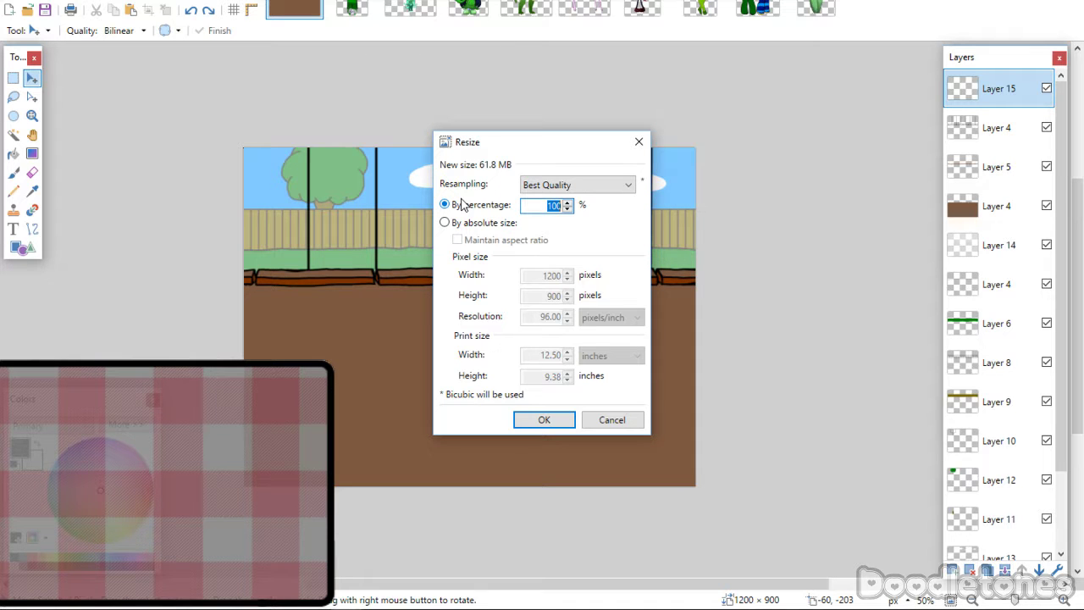
type("150")
left_click(543, 420)
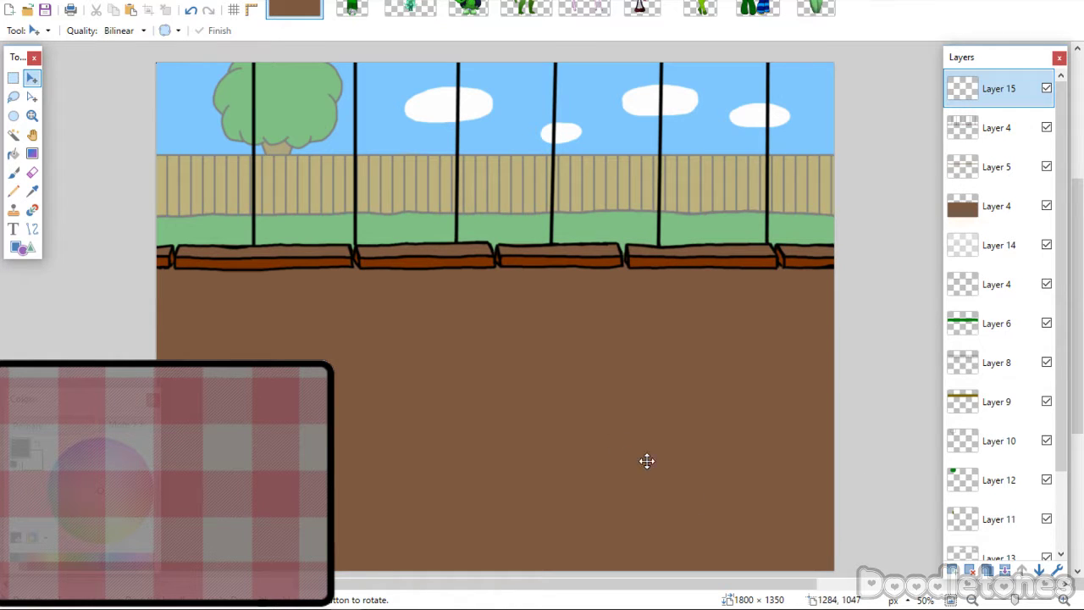
Paste the red-haired character onto Layer 15, scale it down, place it on the left of the brown ground, and deselect it.
key("ctrl+v")
left_click_drag(494, 375, 340, 298)
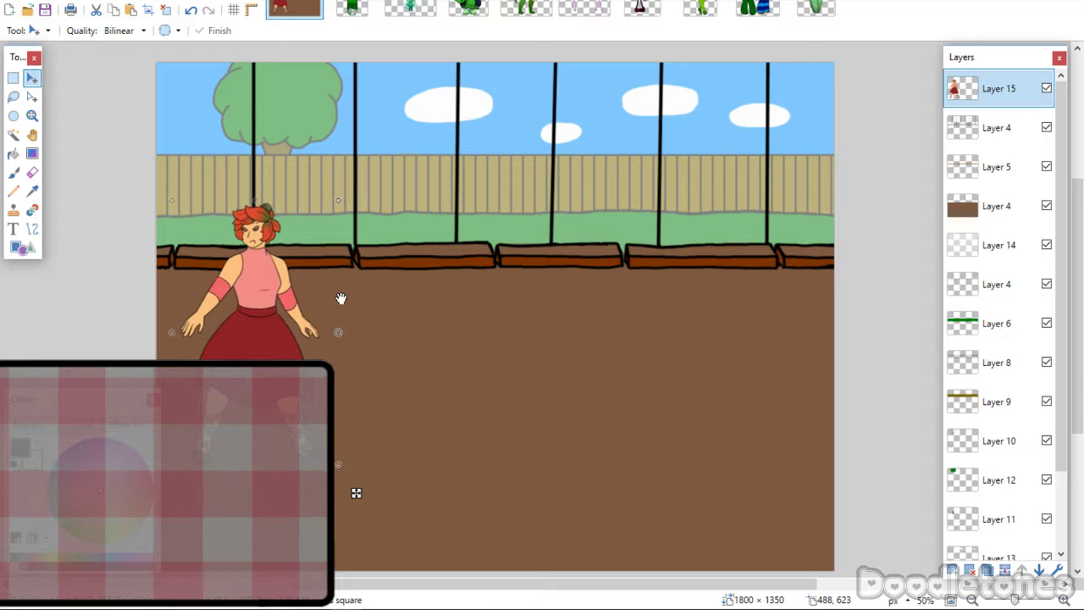
mouse_move(310, 359)
left_mouse_down()
mouse_move(326, 360)
mouse_move(303, 346)
left_mouse_up()
left_click(12, 76)
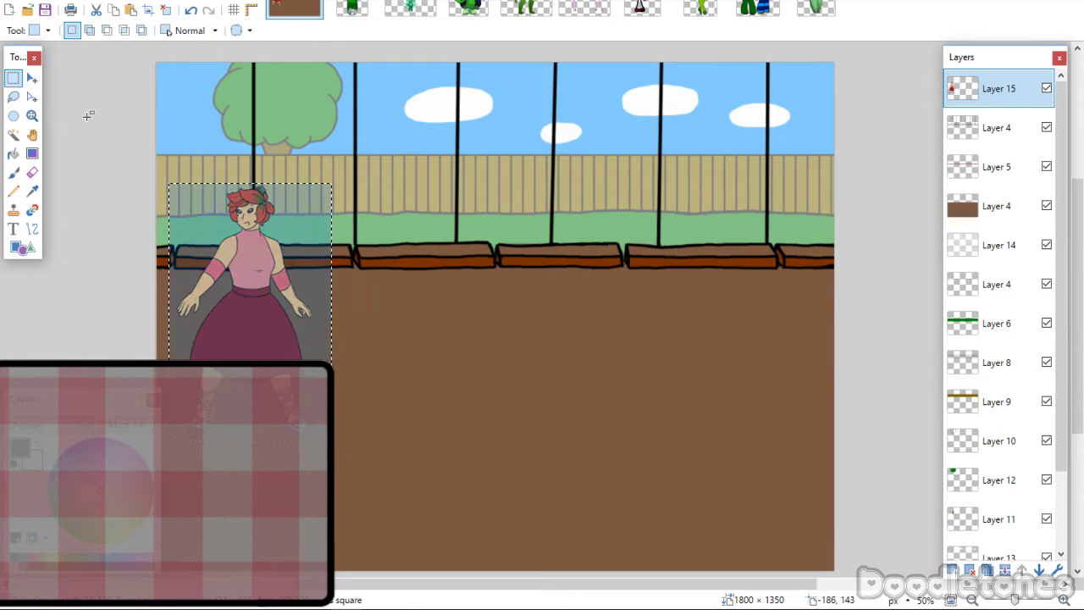
key("ctrl+shift+a")
Copy the green two-figure character into the backyard as a new layer, scaled down and placed on the right of the brown ground.
left_click(351, 10)
key("ctrl+a")
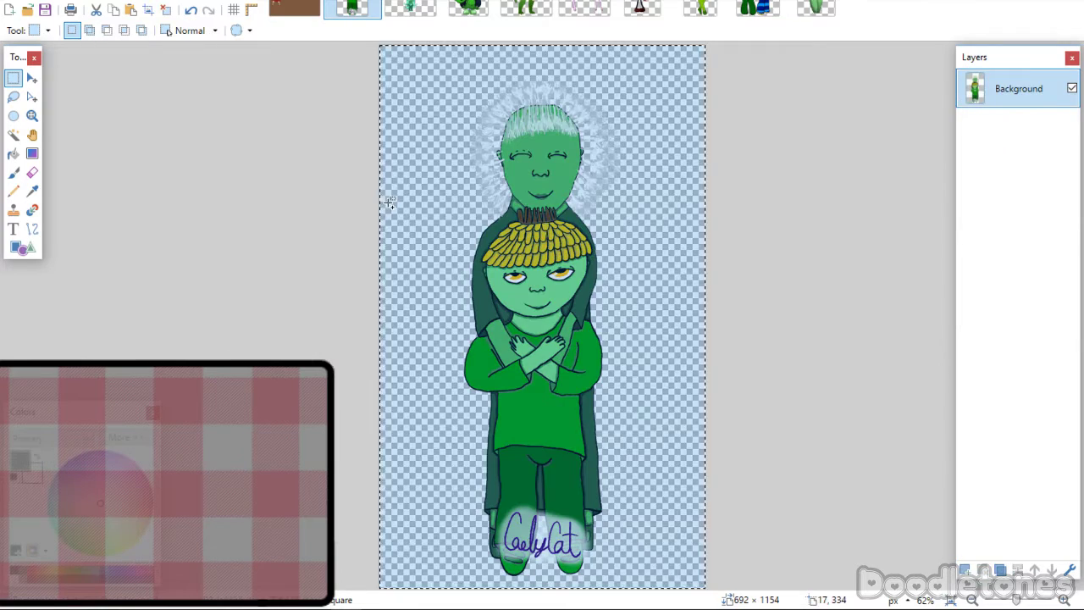
left_click(294, 8)
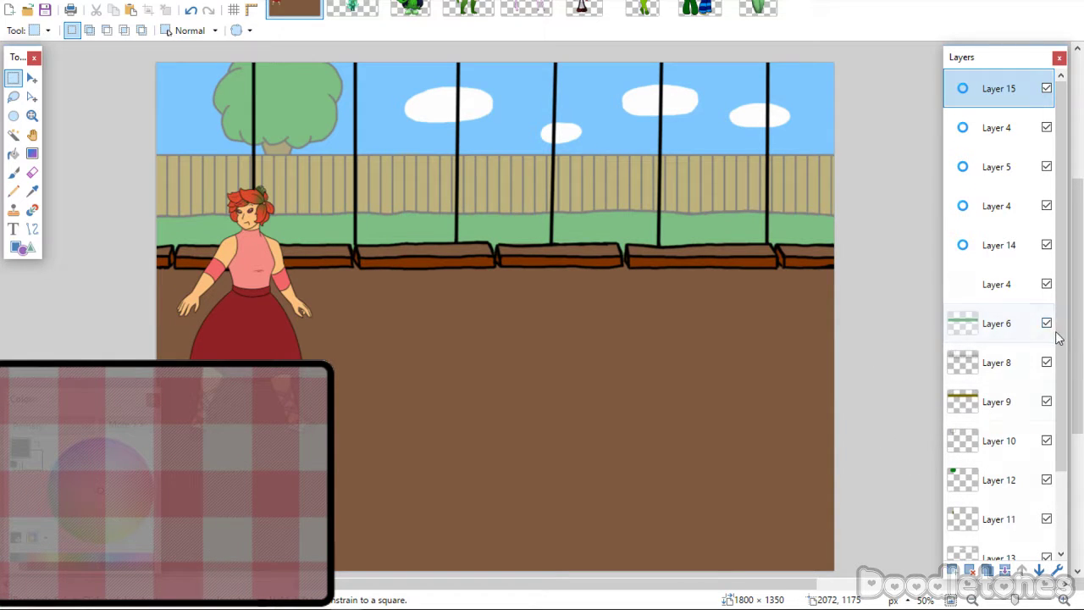
key("ctrl+shift+v")
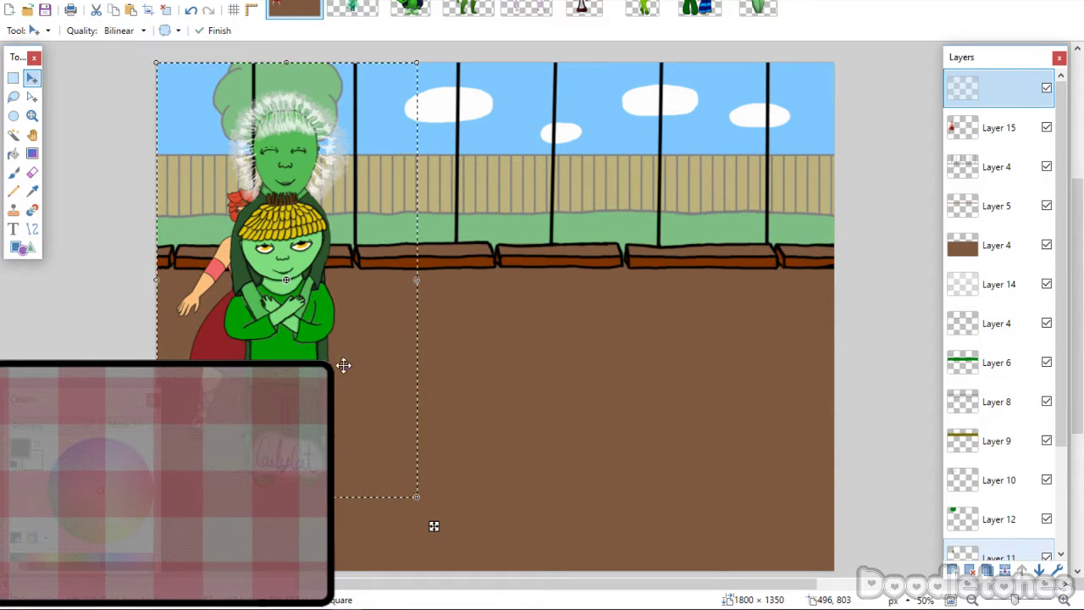
left_click_drag(418, 290, 316, 249)
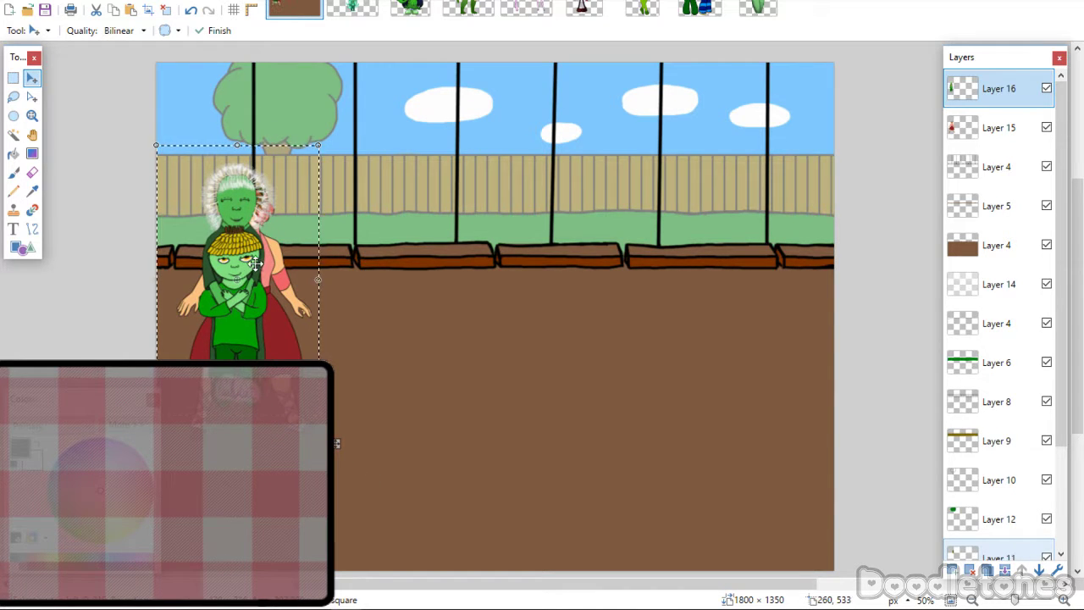
left_click_drag(336, 443, 823, 522)
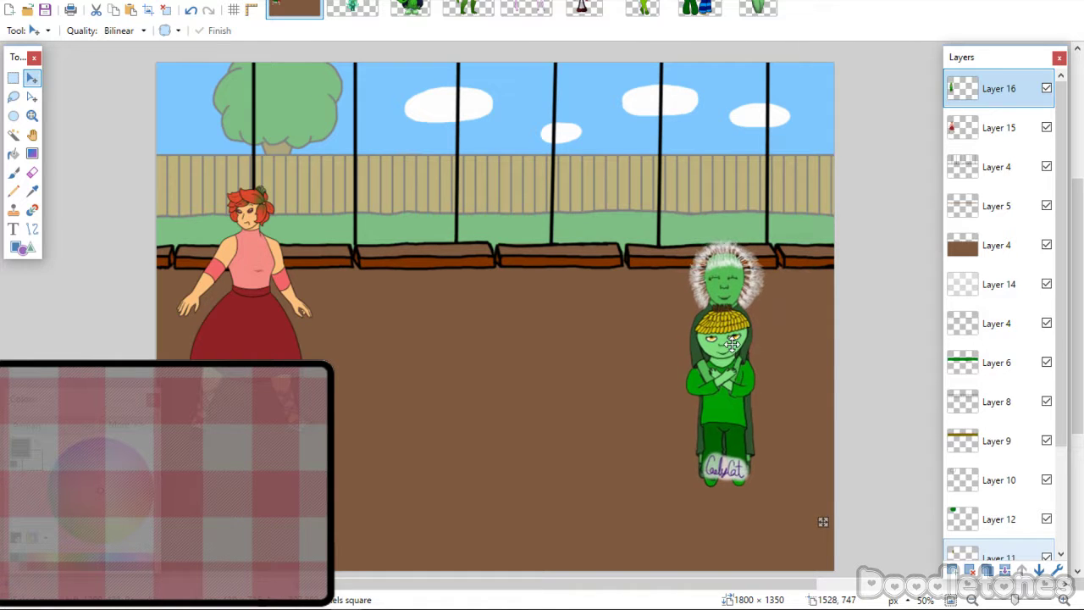
Nudge the green two-figure character slightly right on the brown ground and deselect it.
left_click_drag(731, 344, 734, 348)
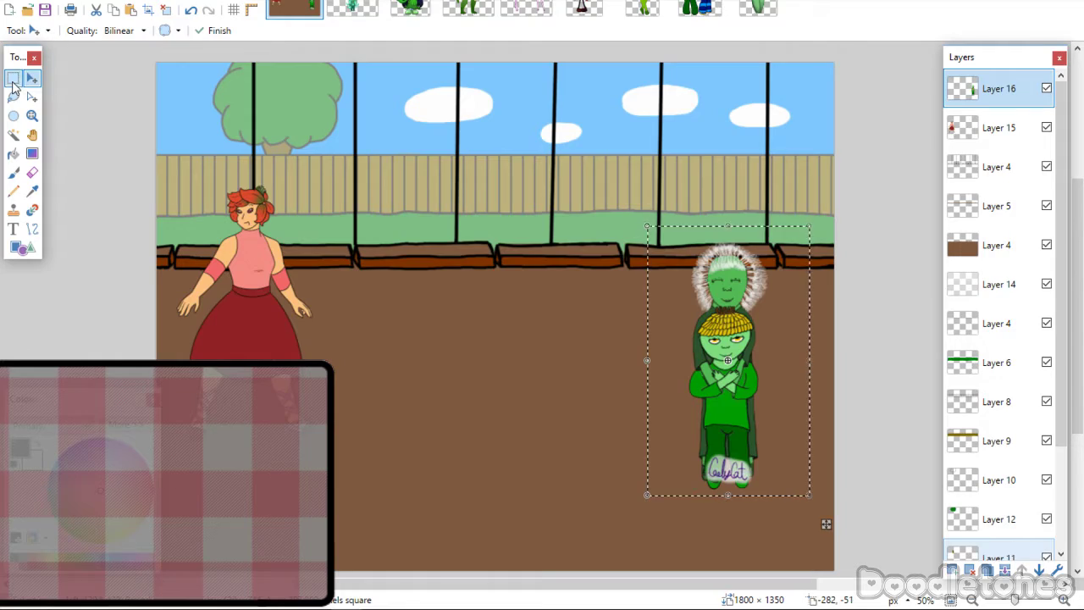
left_click(12, 78)
Copy the mint cat-eared character into the backyard as a new layer, scaled down beside the red-haired character, and deselect it.
left_click(354, 10)
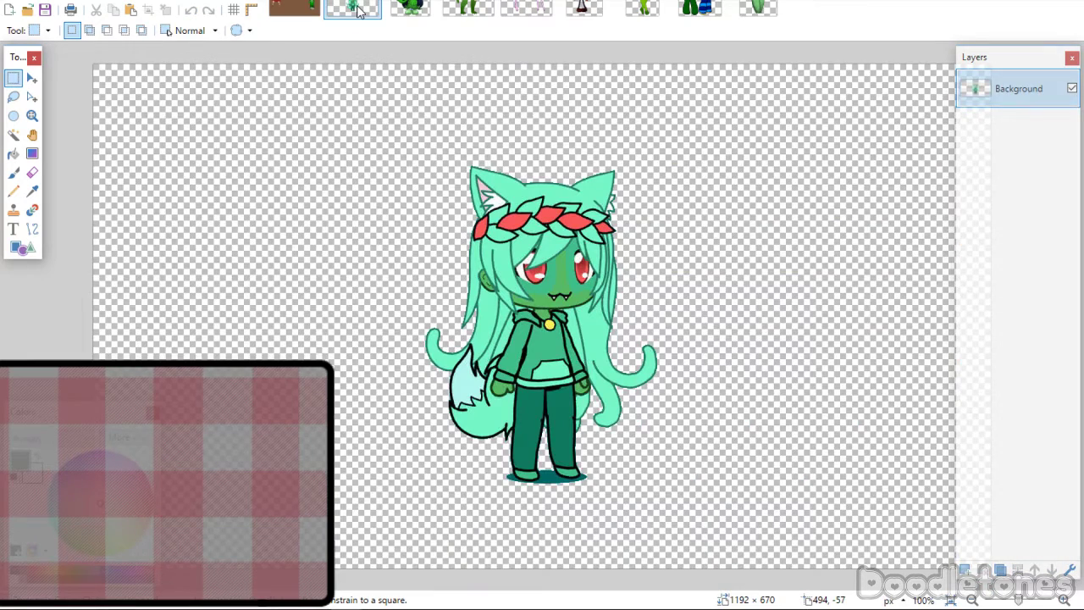
key("ctrl+a")
left_click(295, 9)
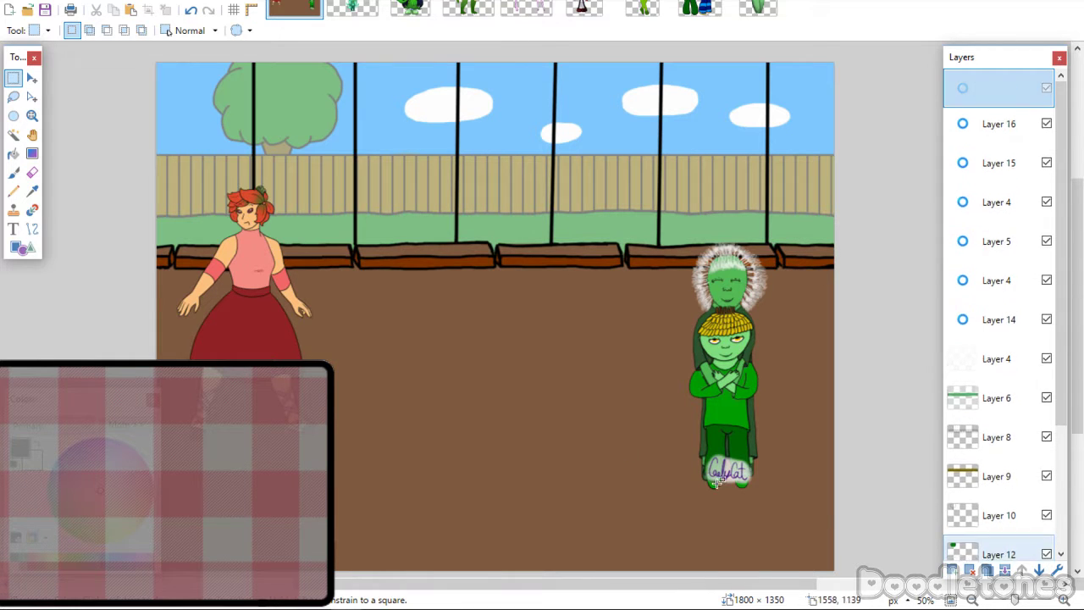
key("ctrl+shift+v")
left_click_drag(633, 329, 596, 525)
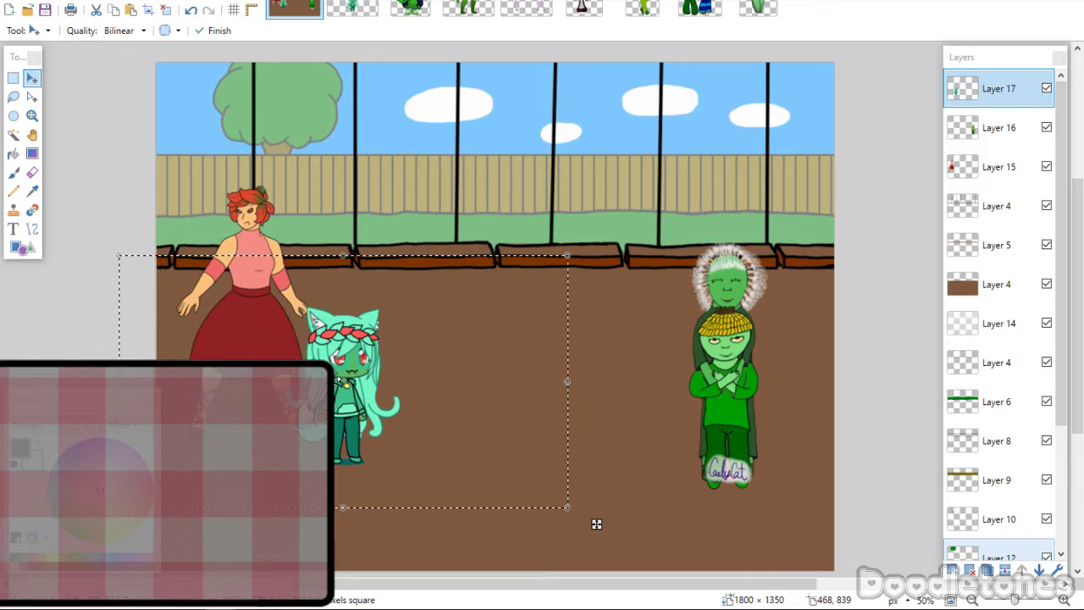
key("Return")
left_click_drag(347, 357, 352, 361)
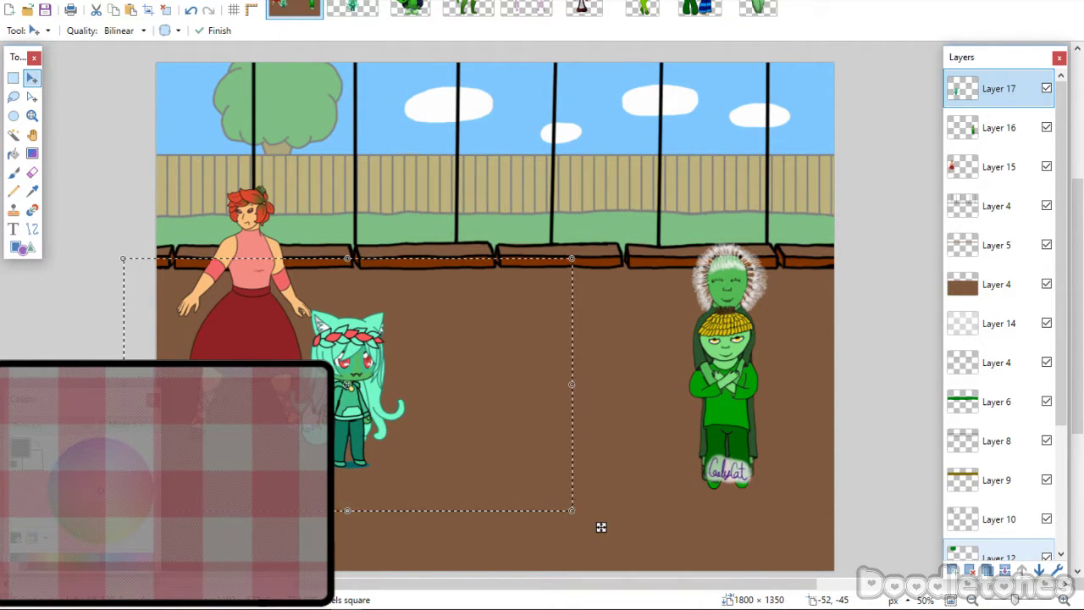
left_click(17, 76)
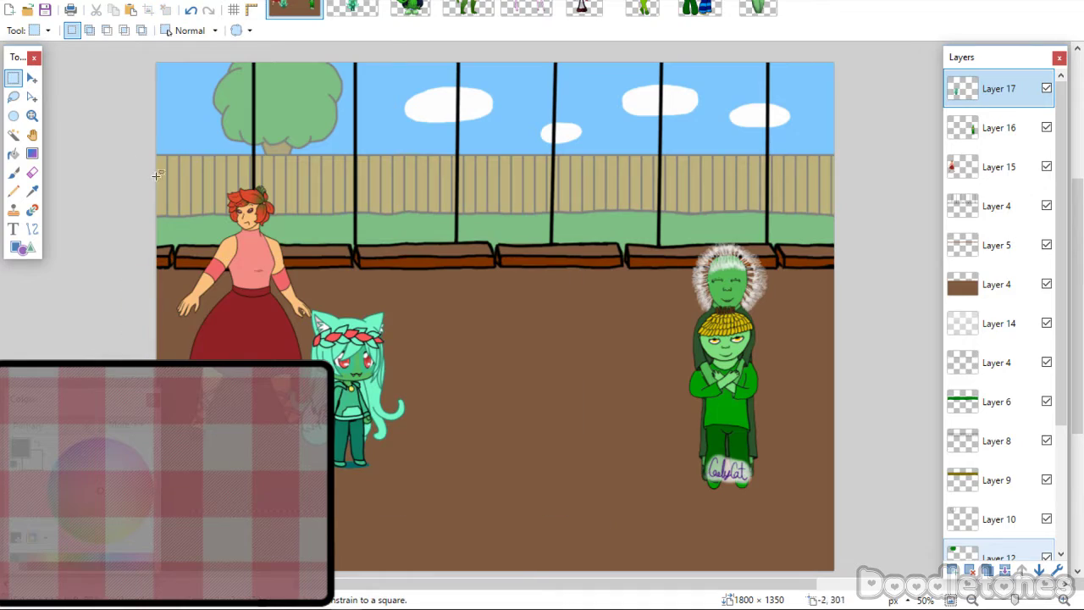
Close the mint cat-eared character's image and copy the dark-blue-haired flower character into the backyard as a new layer.
left_click(361, 5)
left_click(373, 6)
key("ctrl+a")
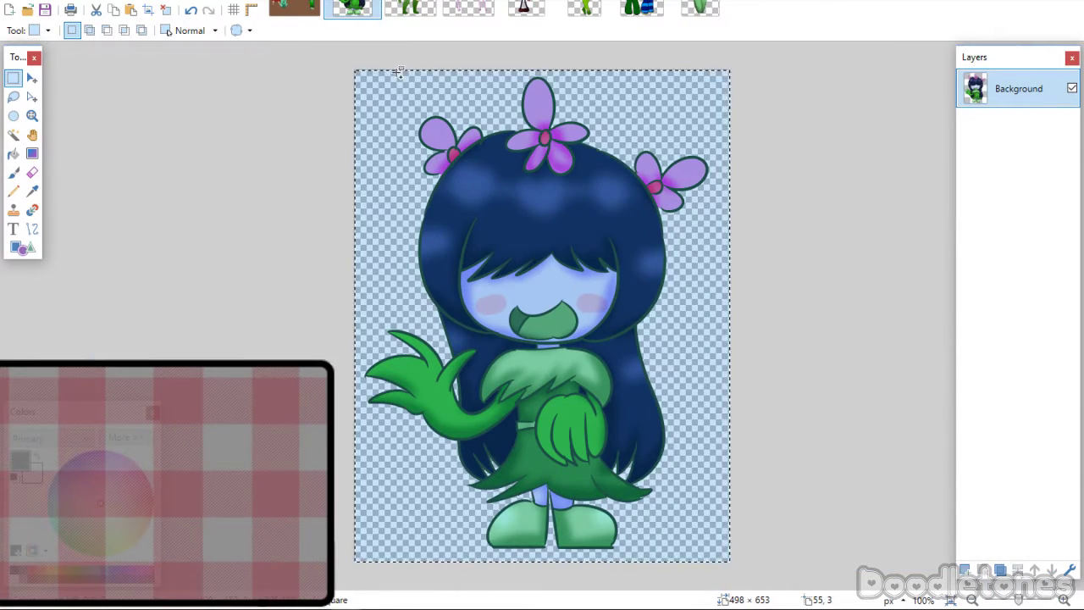
left_click(270, 8)
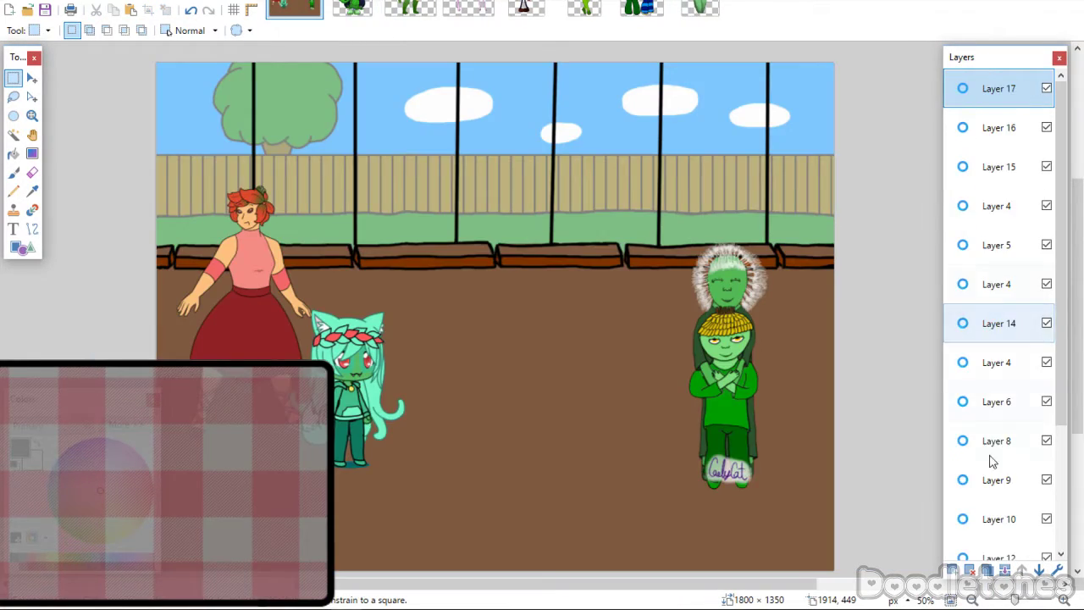
key("ctrl+shift+v")
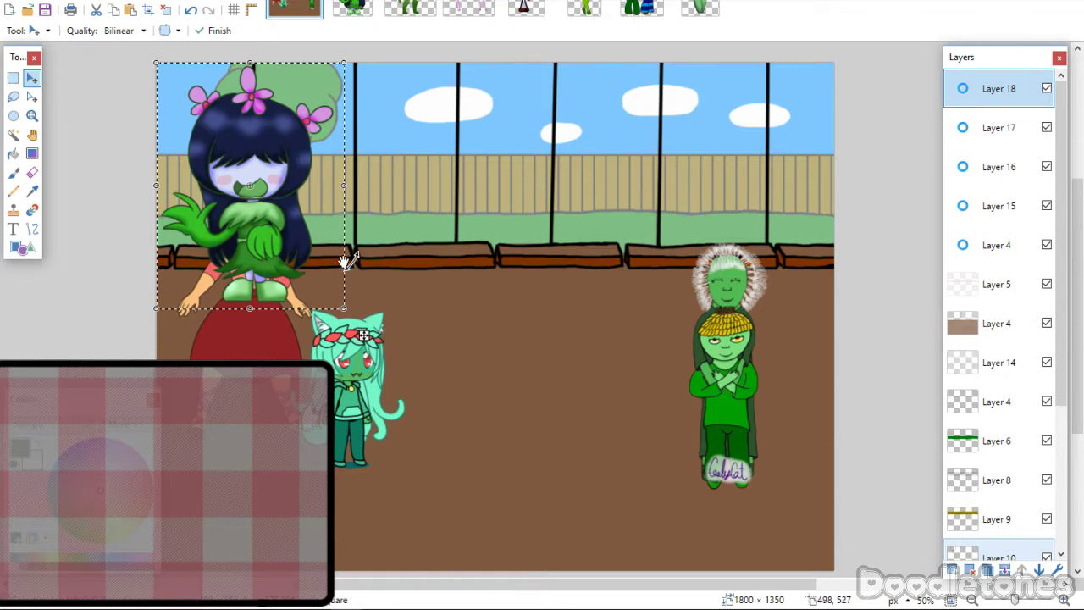
Scale down the dark-blue-haired character, place it in front and to the left of the green two-figure character, and deselect it.
left_click_drag(364, 336, 289, 286)
left_click_drag(230, 168, 472, 383)
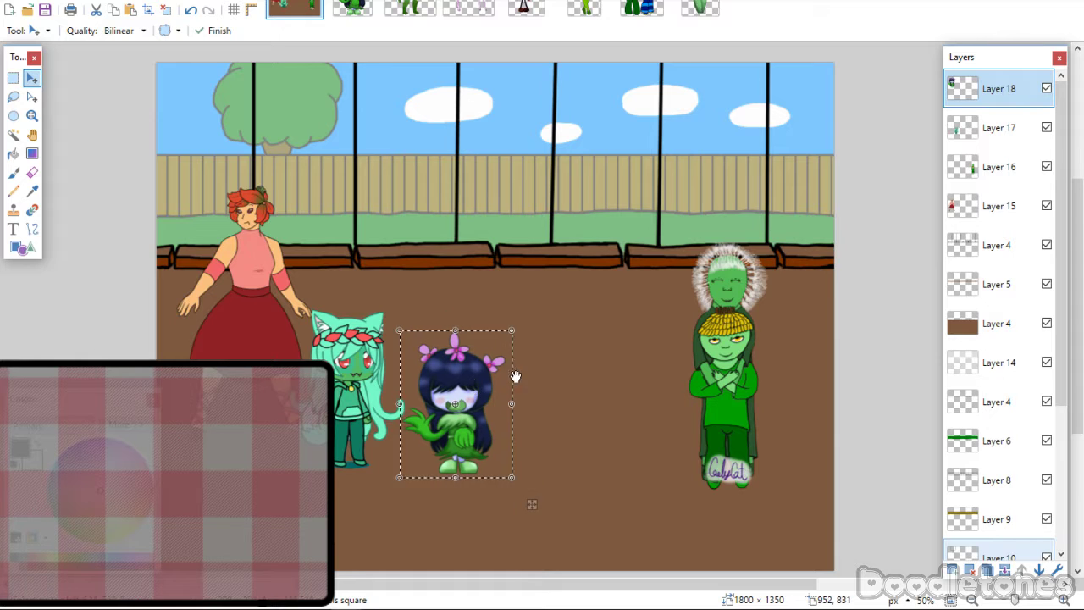
left_click_drag(514, 322, 542, 303)
left_click_drag(470, 393, 644, 433)
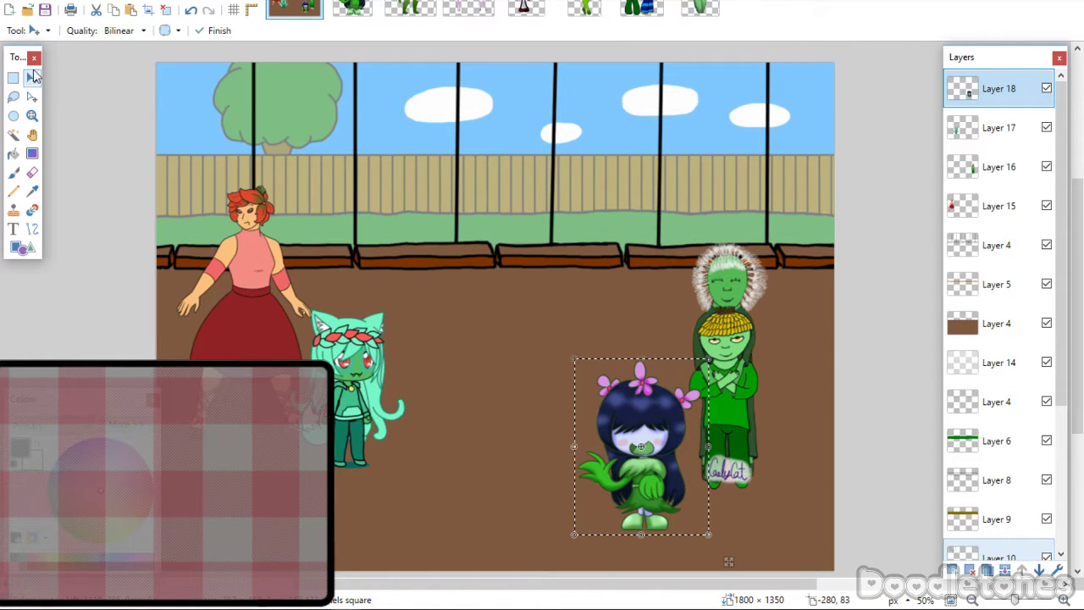
left_click(13, 77)
key("ctrl+d")
Close the dark-blue-haired character's image and copy the green bear character into the backyard as a new layer.
key("ctrl+Tab")
key("ctrl+w")
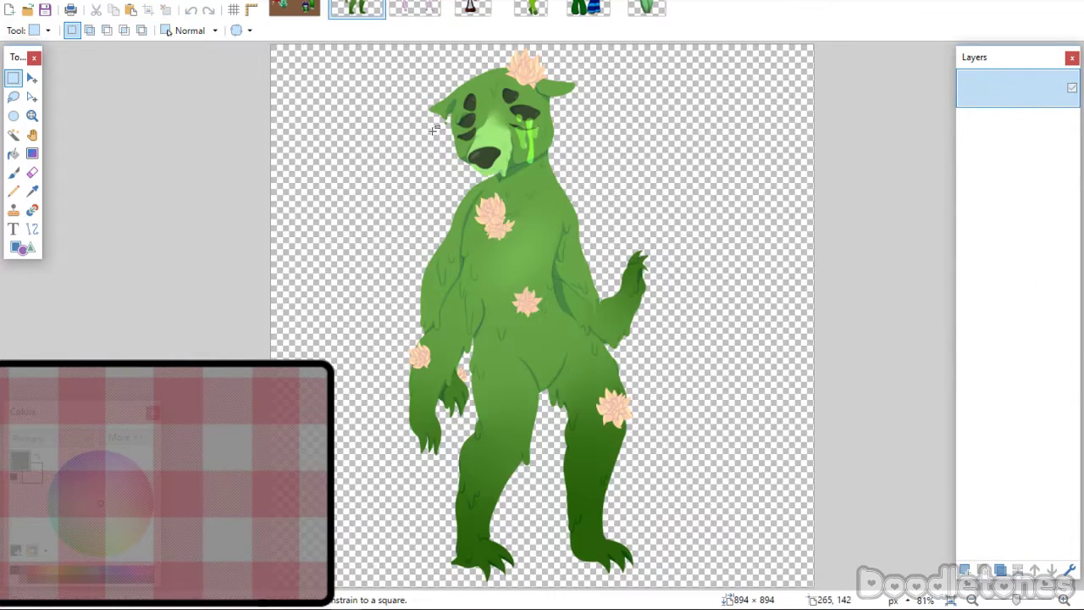
key("ctrl+a")
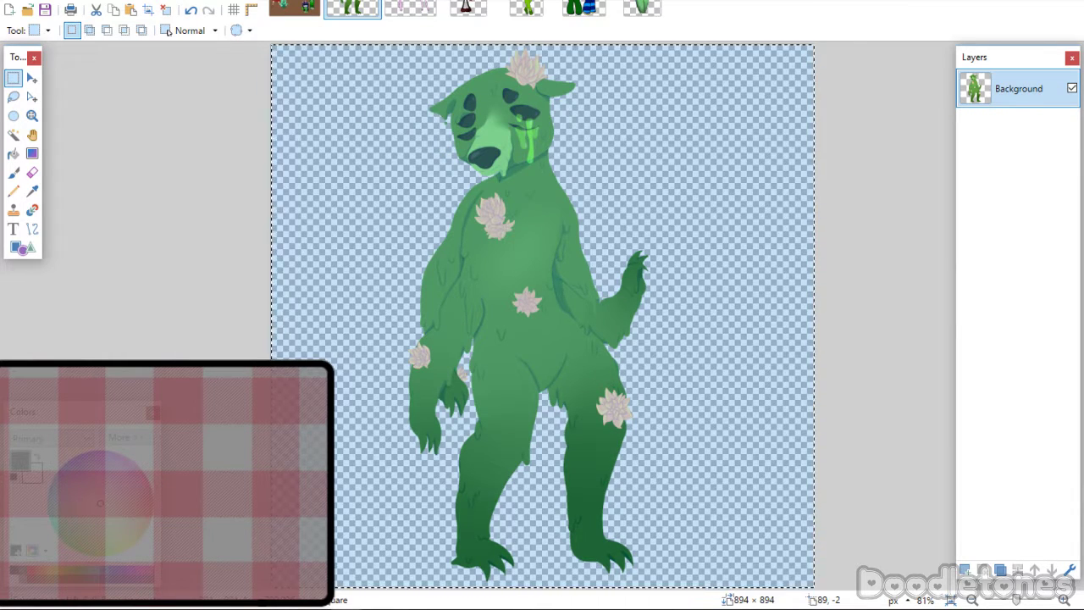
key("ctrl+shift+Tab")
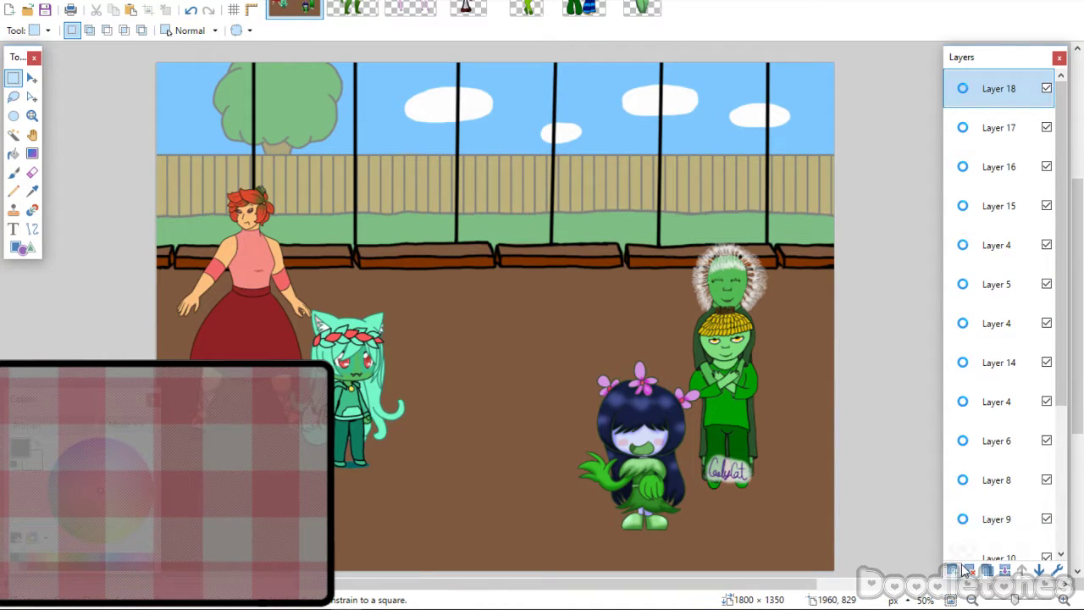
key("ctrl+shift+v")
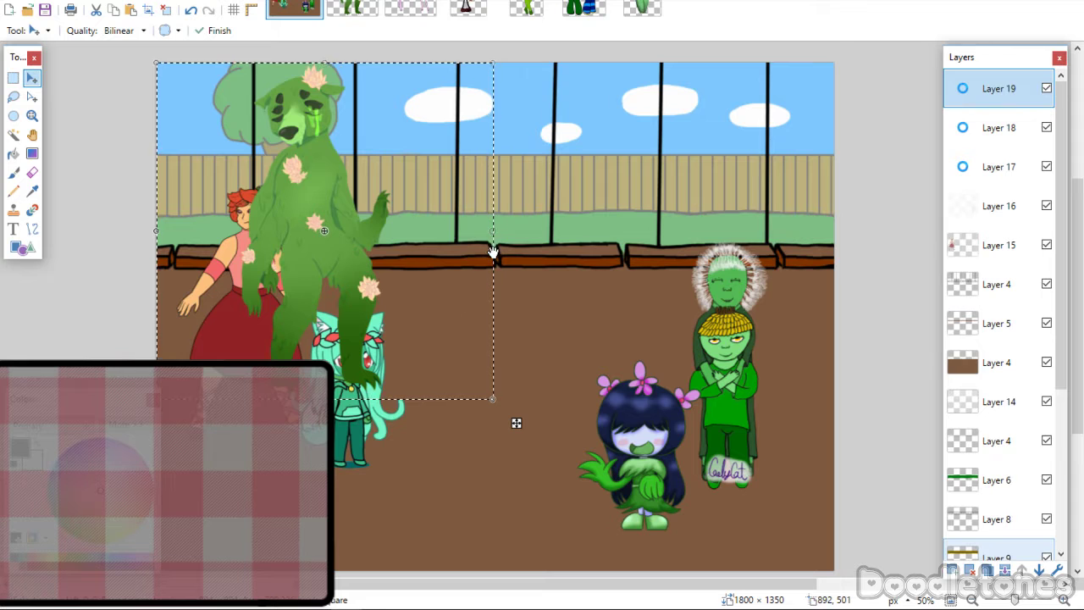
Scale down the green bear, lower its layer to just below Layer 17, and place it behind the dark-blue-haired character.
left_click_drag(495, 232, 406, 220)
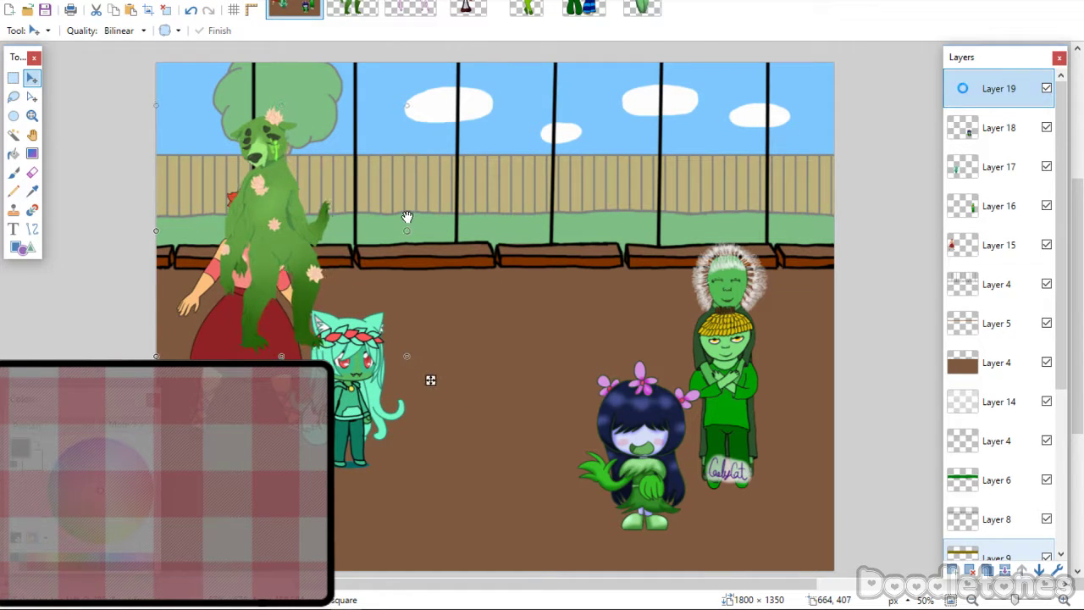
left_click_drag(430, 380, 749, 464)
key("ctrl+alt+Down")
key("ctrl+alt+Down")
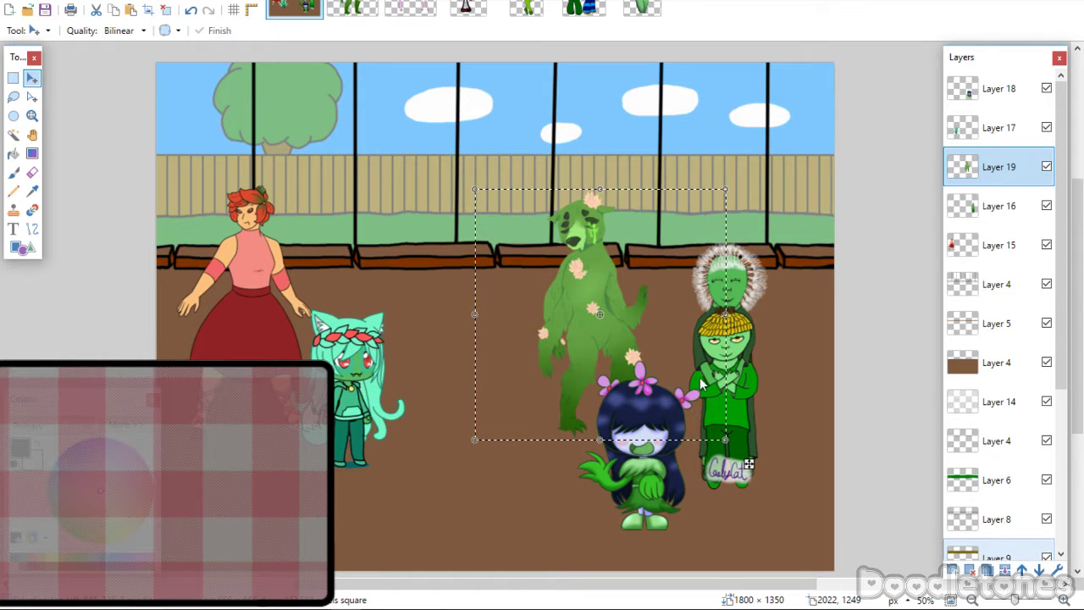
key("ctrl+d")
left_click_drag(590, 326, 624, 316)
key("s")
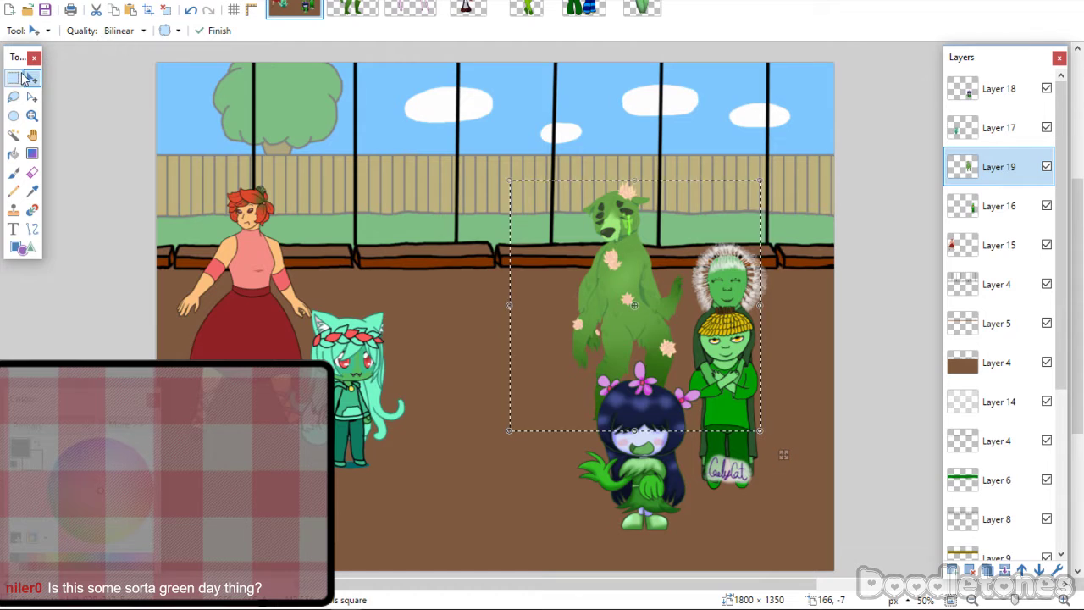
left_click(133, 133)
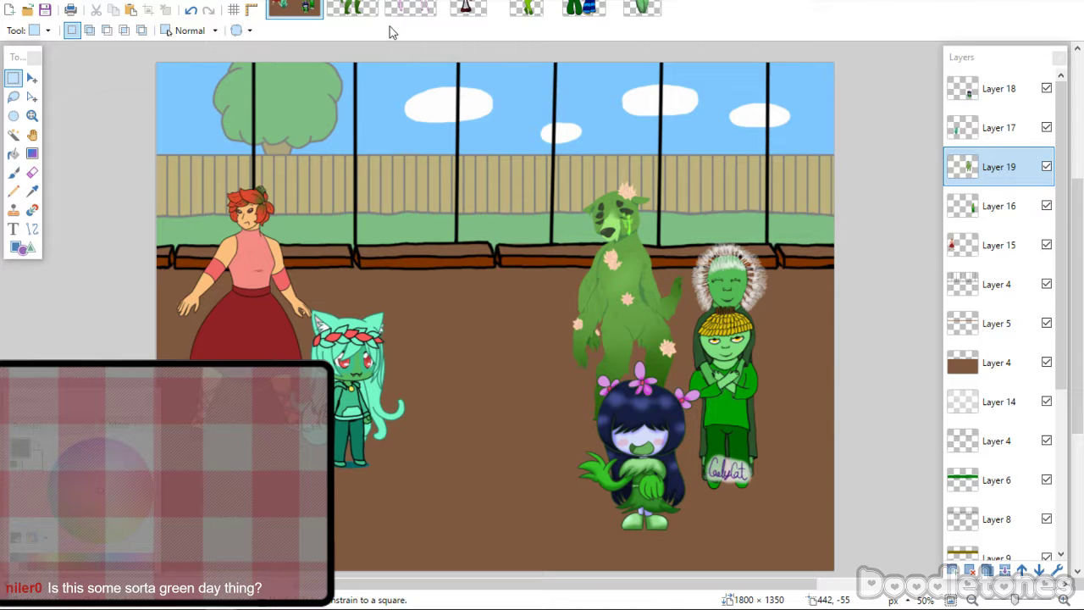
Scale the red-haired character on Layer 15 down slightly and deselect it.
left_click(999, 244)
left_click_drag(161, 176, 335, 377)
left_click(32, 77)
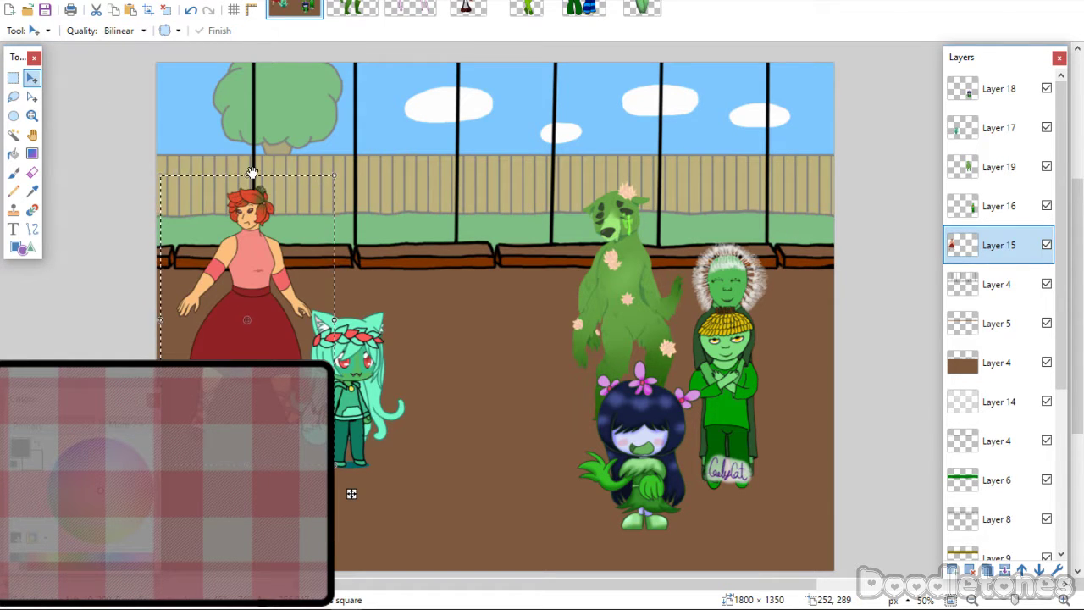
left_click_drag(252, 173, 254, 211)
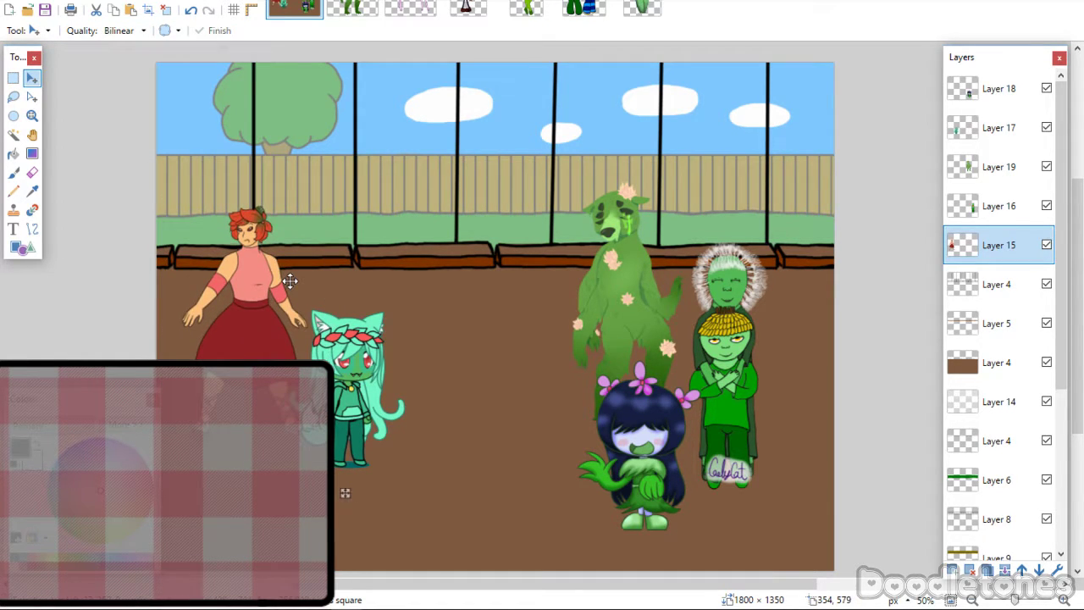
key("ctrl+d")
key("s")
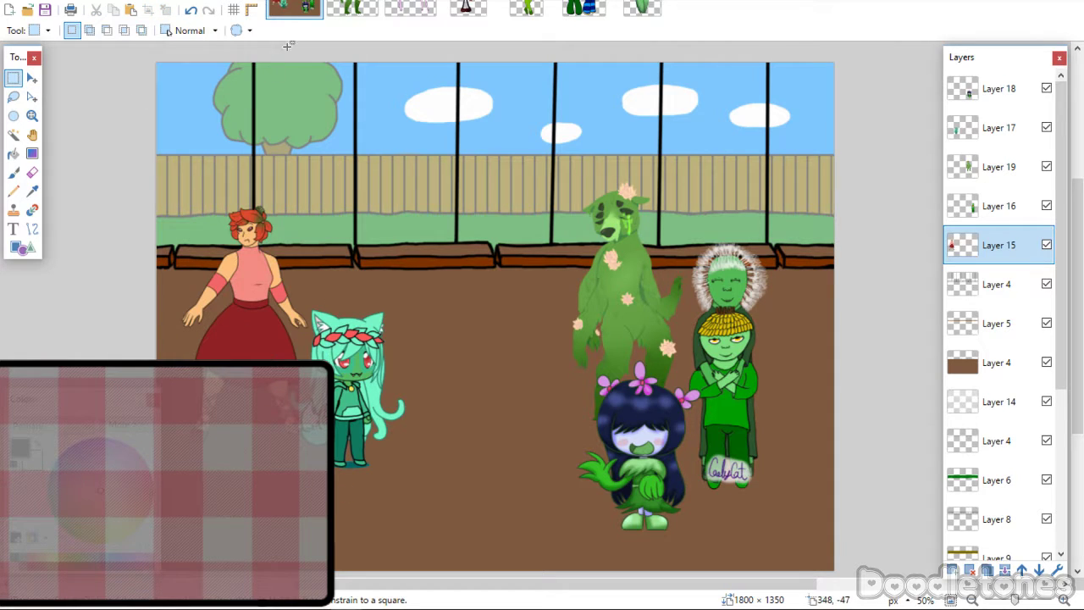
Close the green bear image and copy the left pink-haired figure onto a new layer above Layer 15 in the backyard.
key("ctrl+Tab")
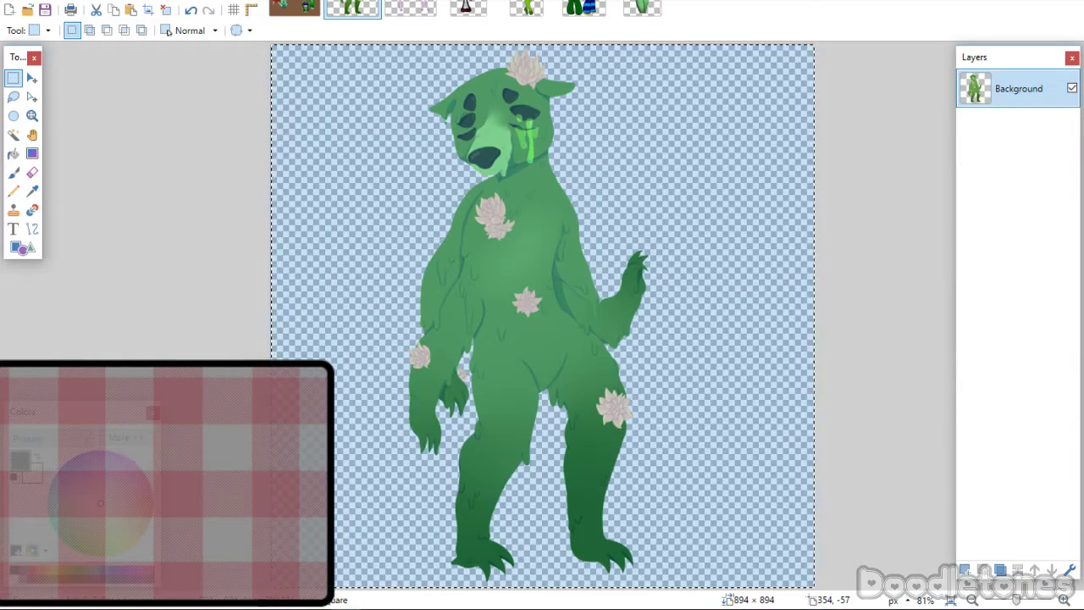
key("ctrl+w")
key("ctrl+shift+Tab")
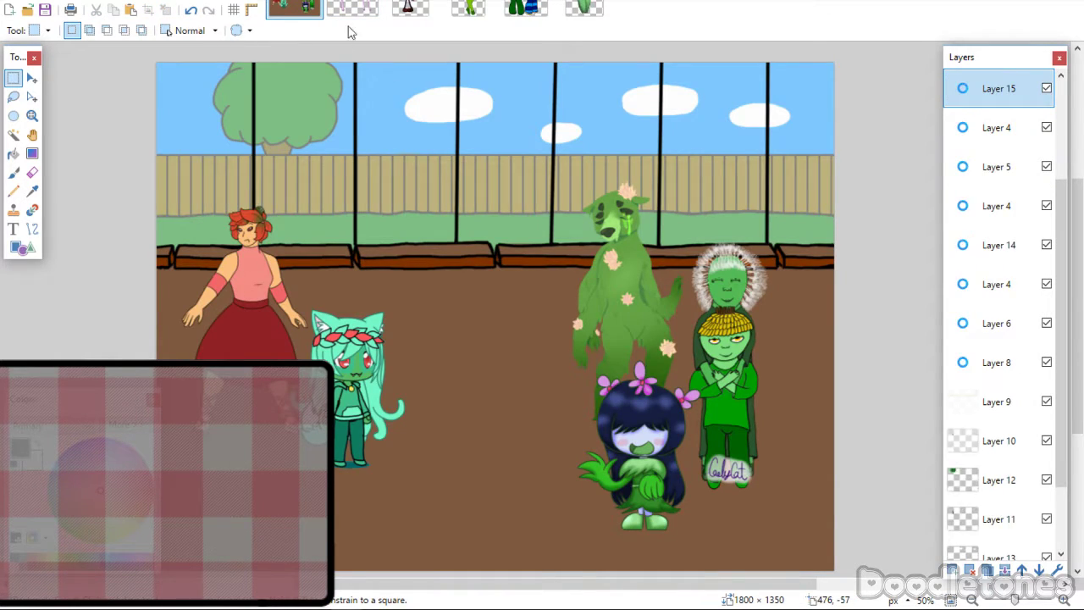
left_click(352, 12)
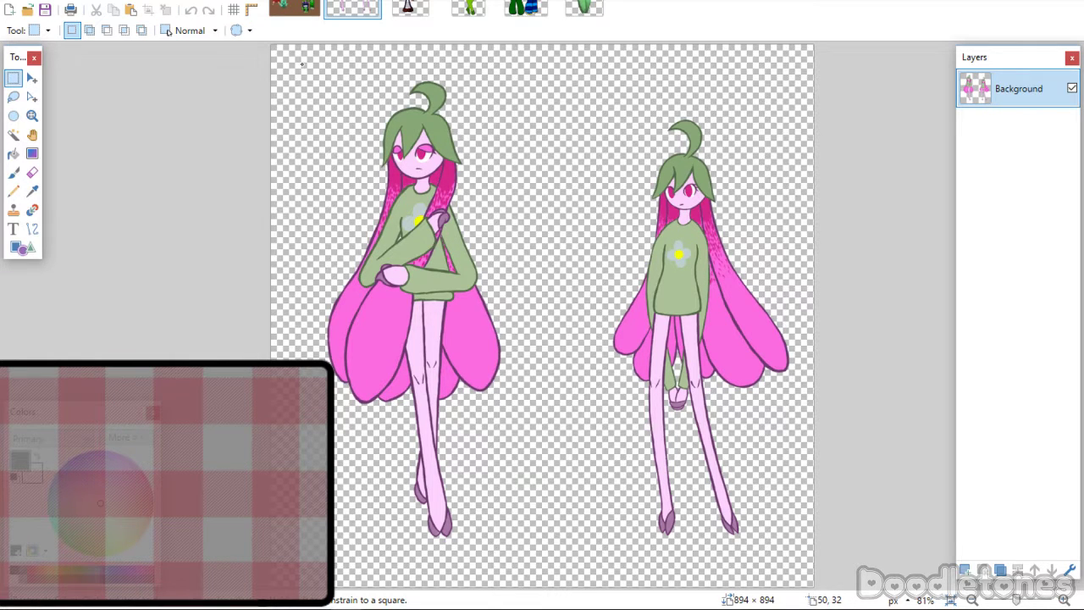
left_click_drag(301, 63, 526, 545)
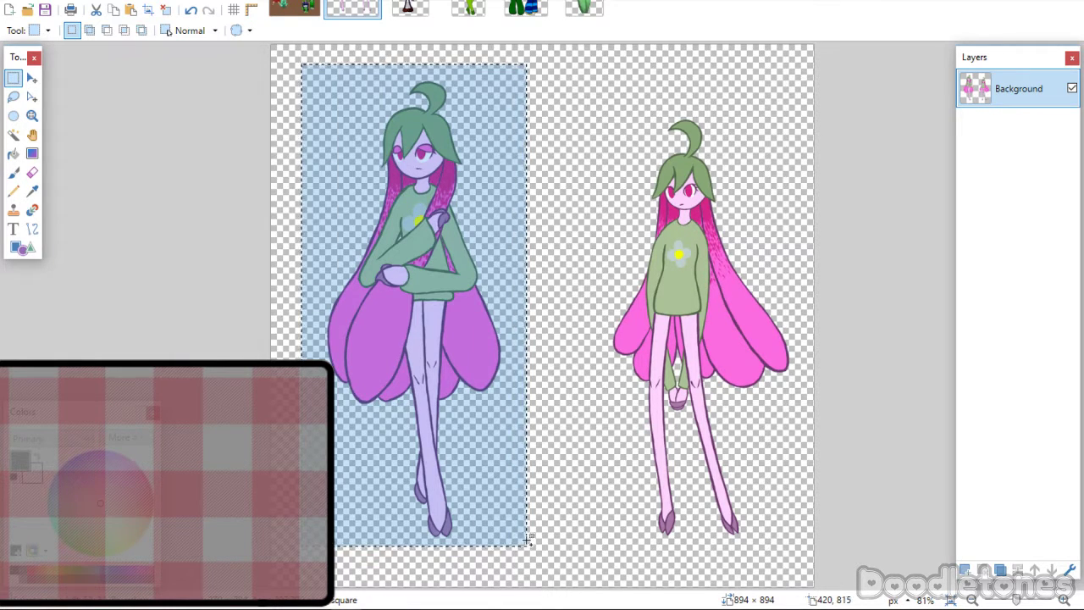
left_click(288, 10)
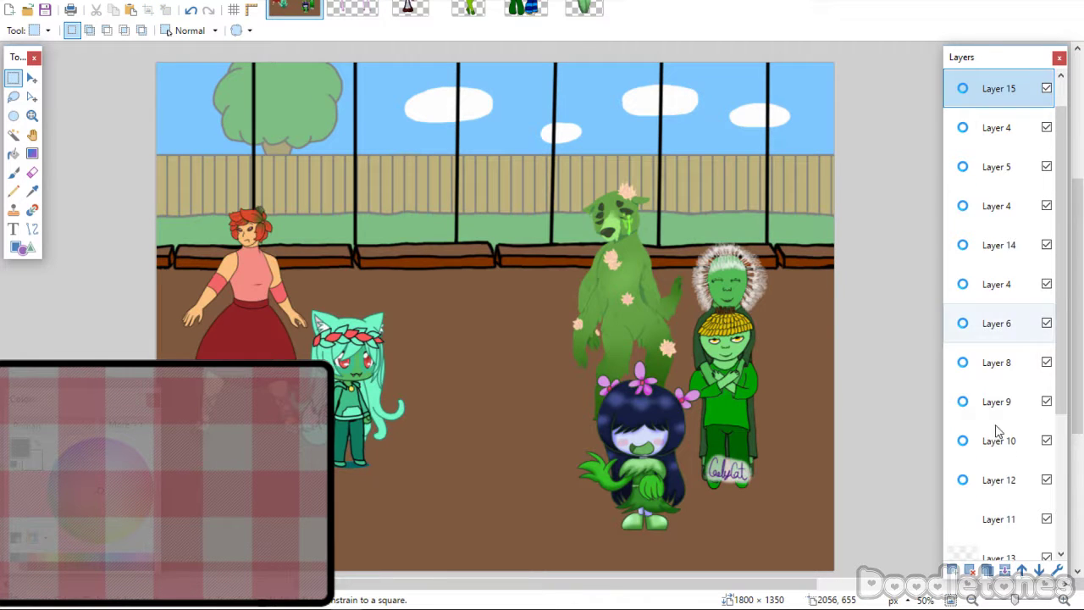
left_click(952, 569)
key("ctrl+v")
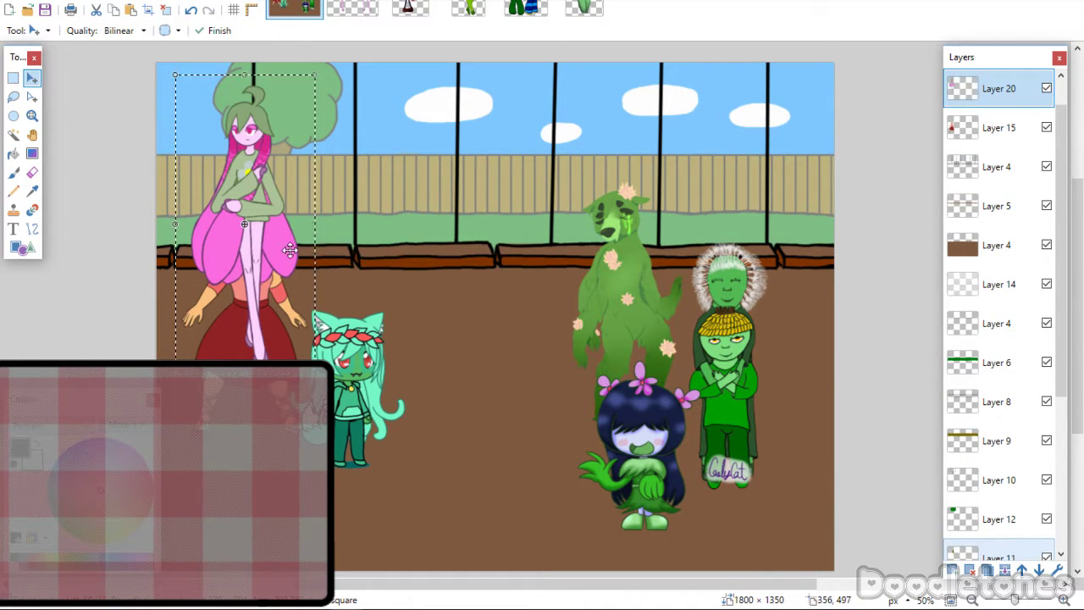
Scale down the pink-haired figure, place it behind the green two-figure character near the scene's right edge, and deselect it.
left_click_drag(290, 250, 793, 330)
left_click(793, 330)
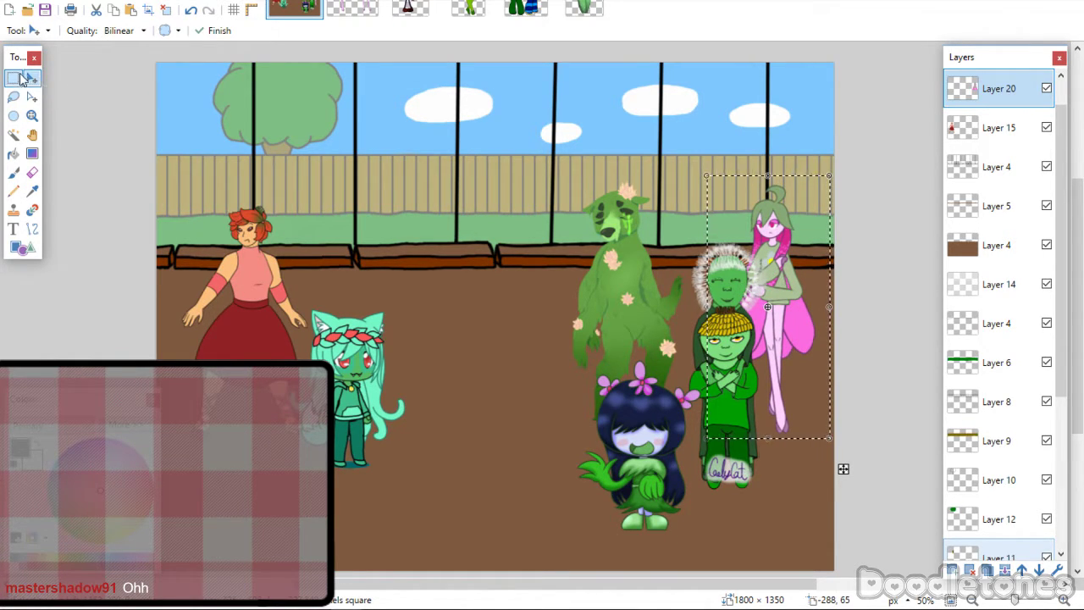
left_click(18, 78)
Move the green two-figure character on Layer 16 slightly left, away from the pink-haired figure.
left_click(31, 78)
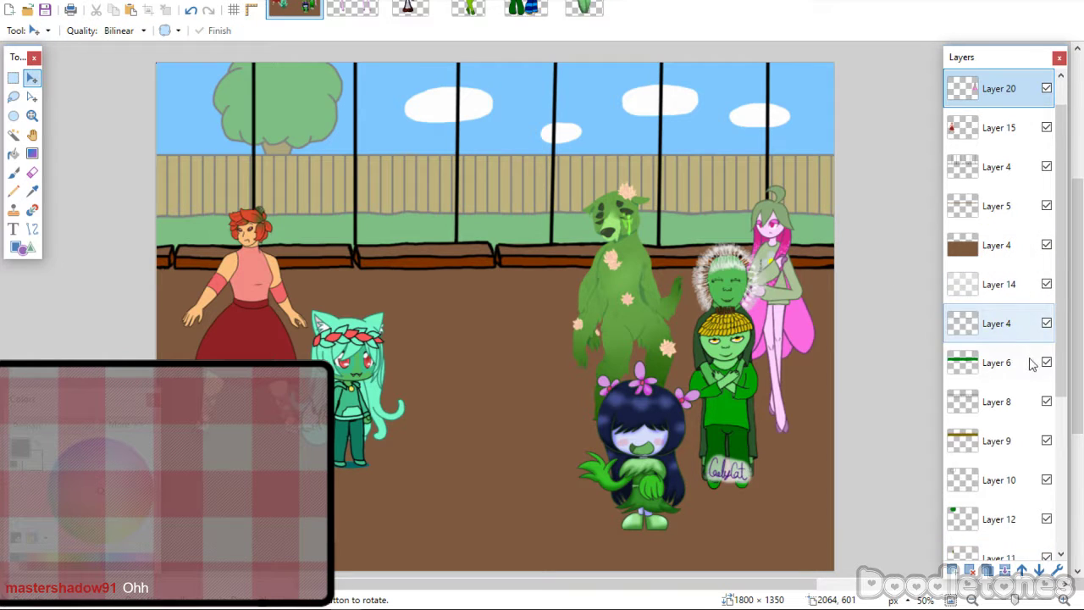
scroll(1031, 355, "up", 3)
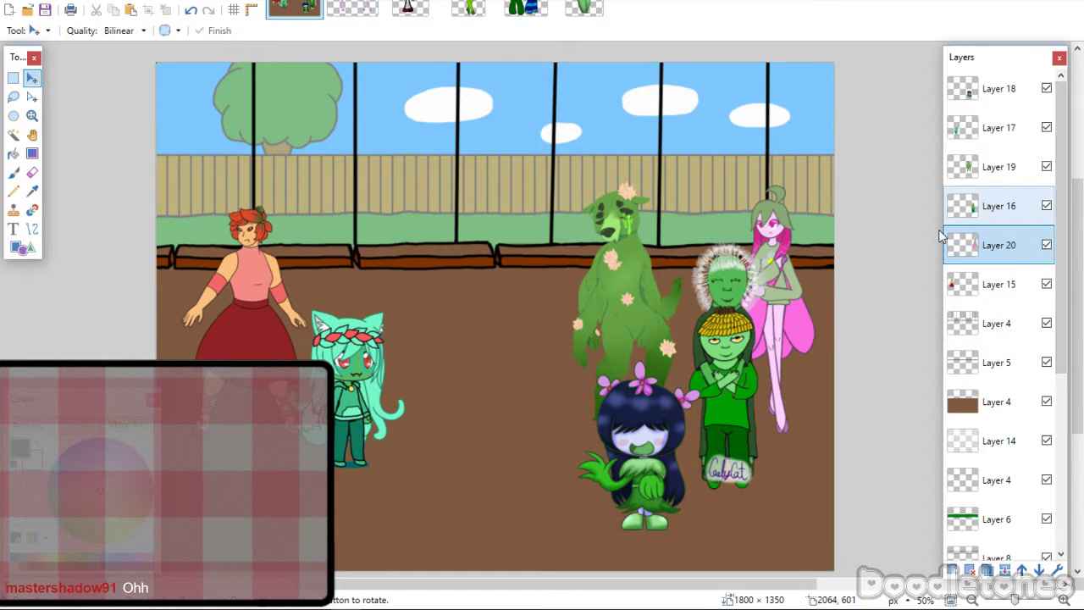
left_click(966, 216)
left_click_drag(680, 378, 700, 378)
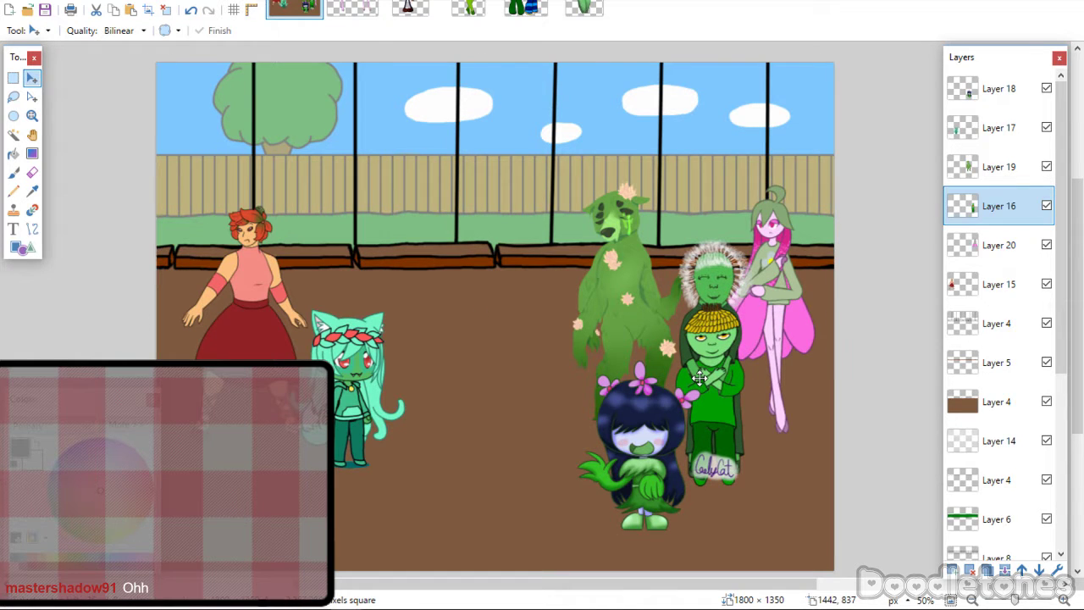
left_click(13, 77)
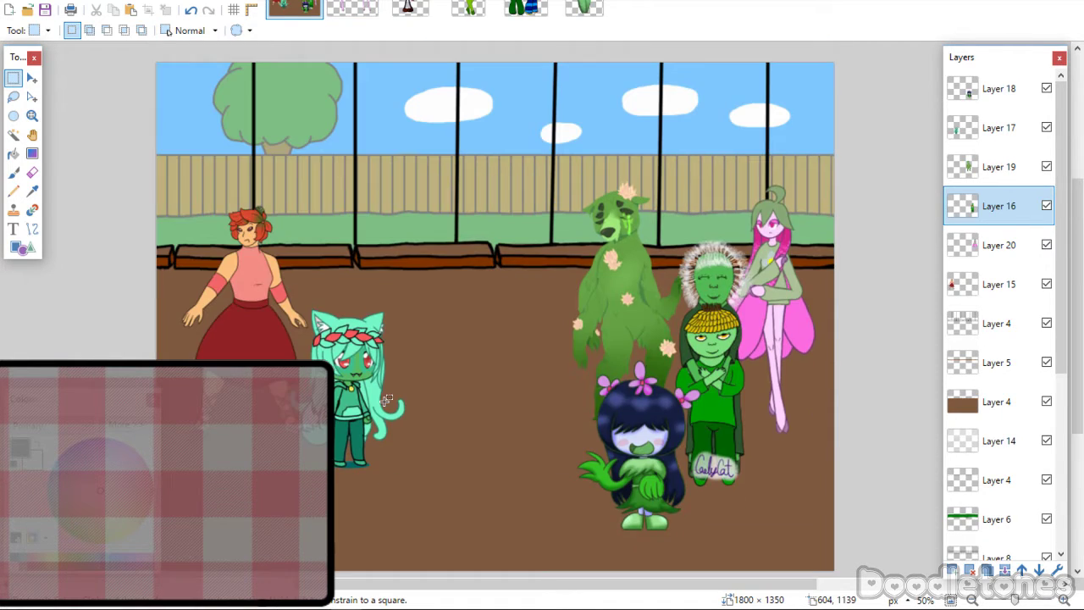
Close the pink-haired figures image and copy the whole orange petal-skirted character onto a new layer above Layer 15 in the backyard.
left_click(352, 9)
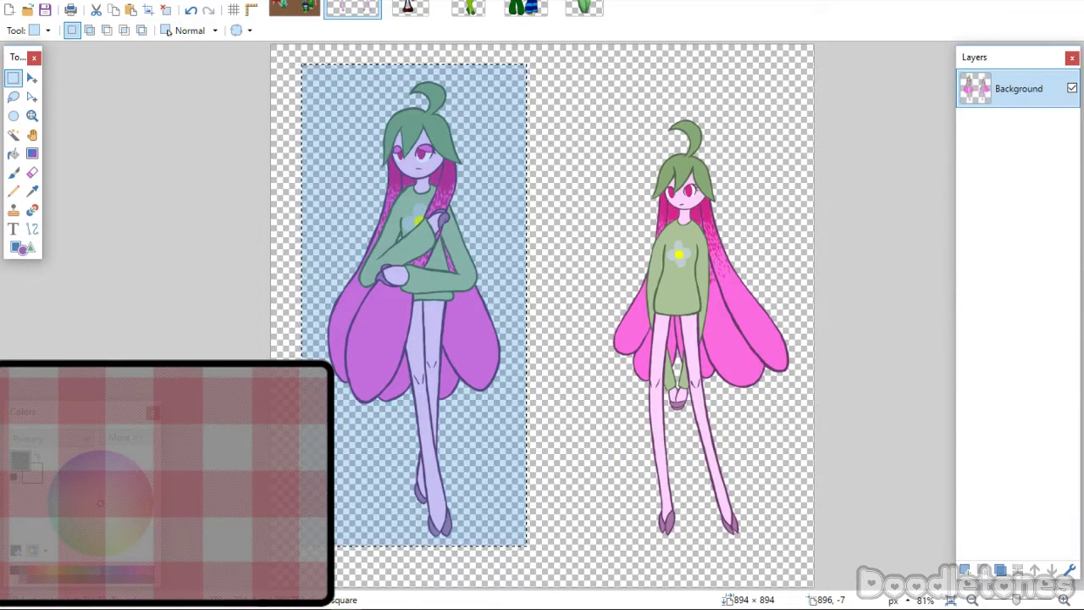
left_click(376, 5)
key("ctrl+a")
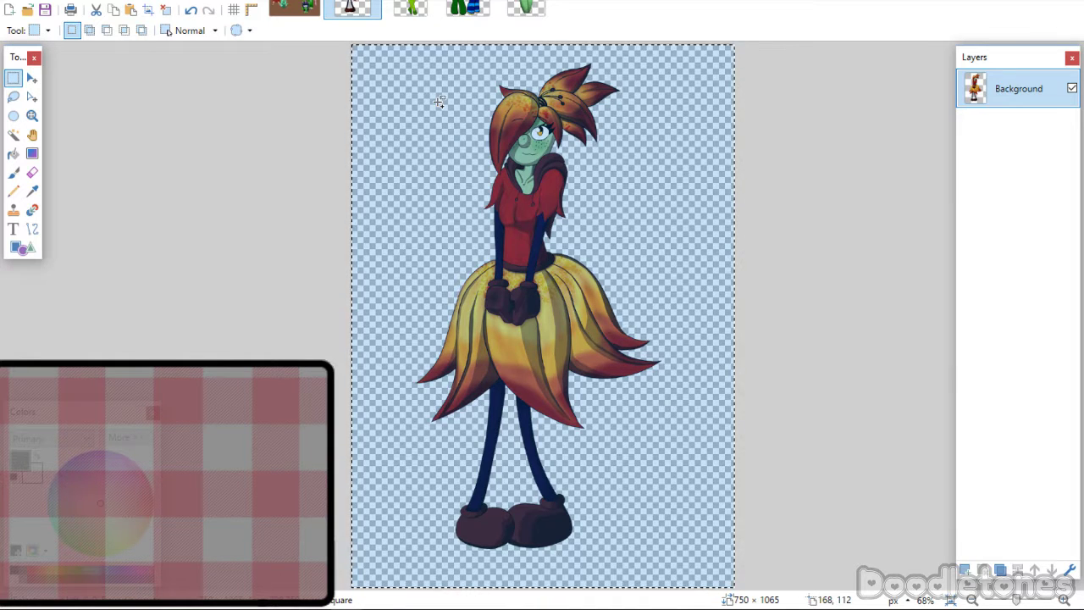
key("ctrl+shift+Tab")
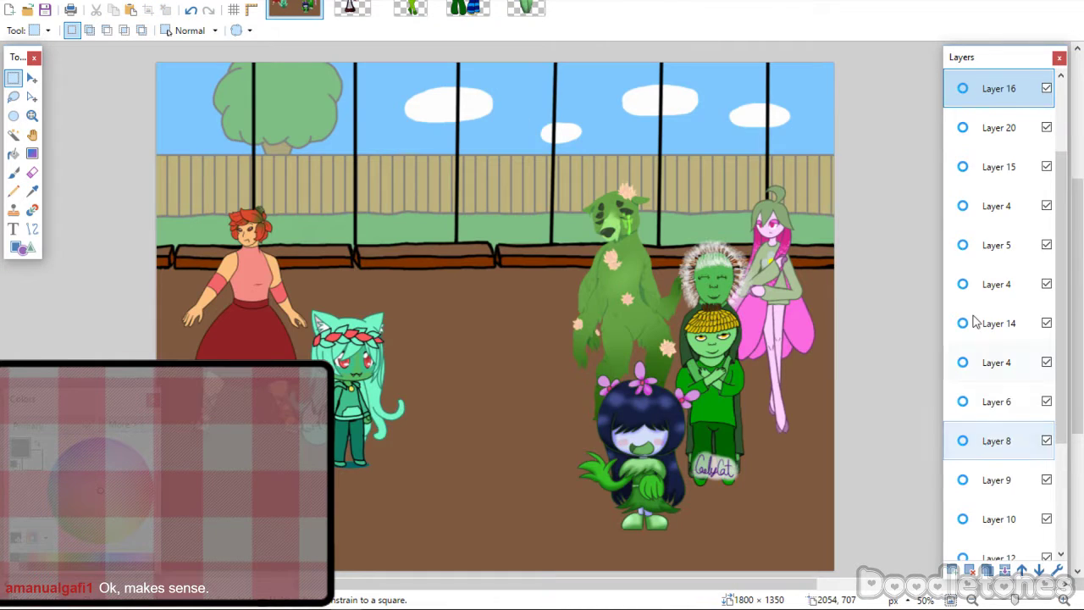
left_click(982, 178)
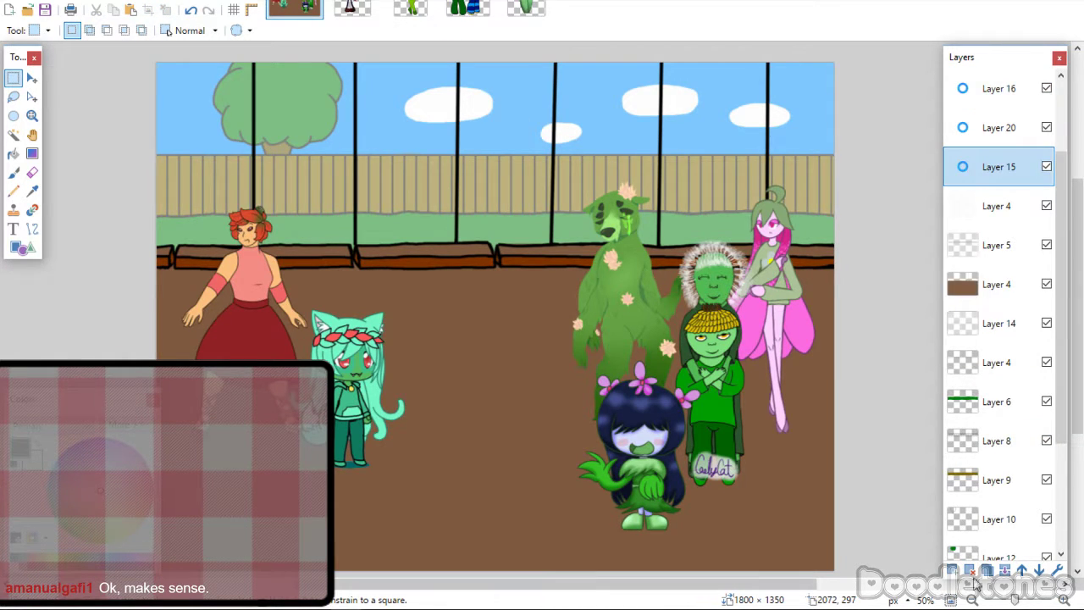
key("ctrl+shift+n")
key("m")
key("ctrl+v")
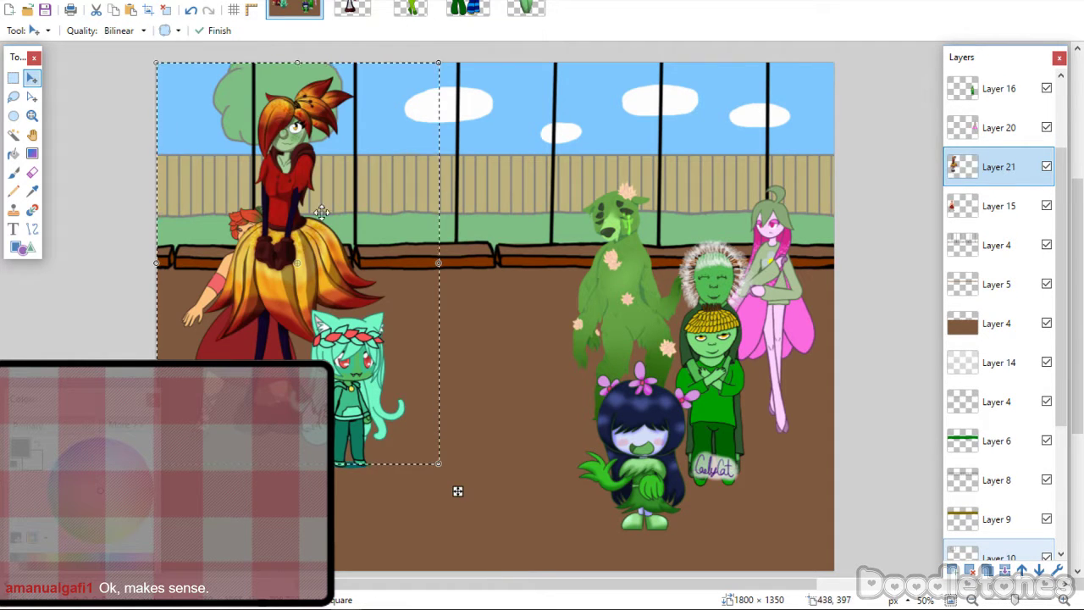
Scale down the petal-skirted character beside the teal cat character and raise its layer directly above Layer 17.
left_click_drag(417, 266, 541, 337)
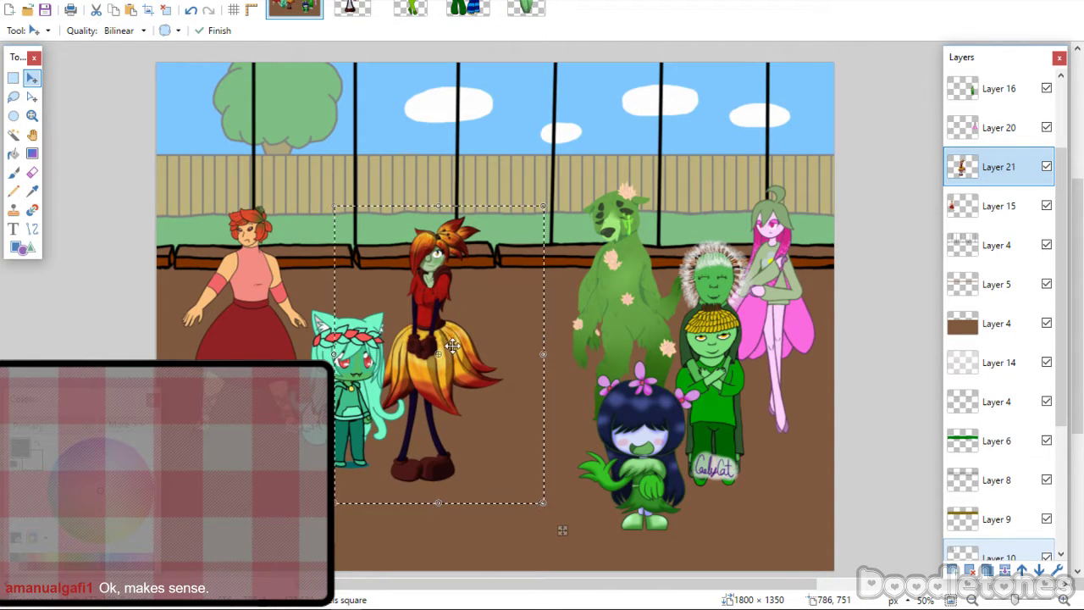
left_click_drag(488, 367, 495, 395)
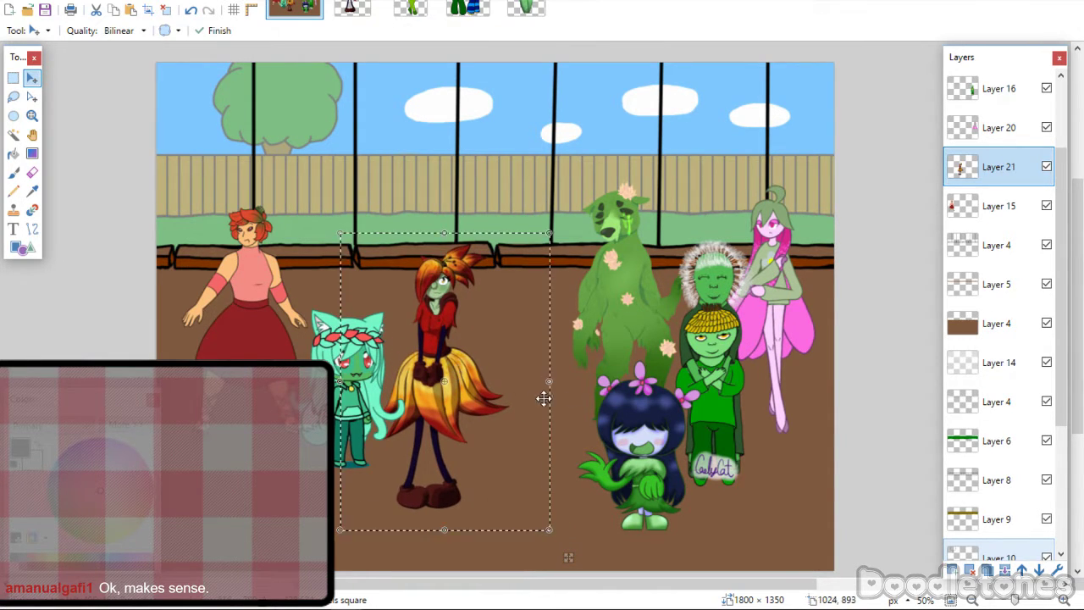
left_click(1023, 571)
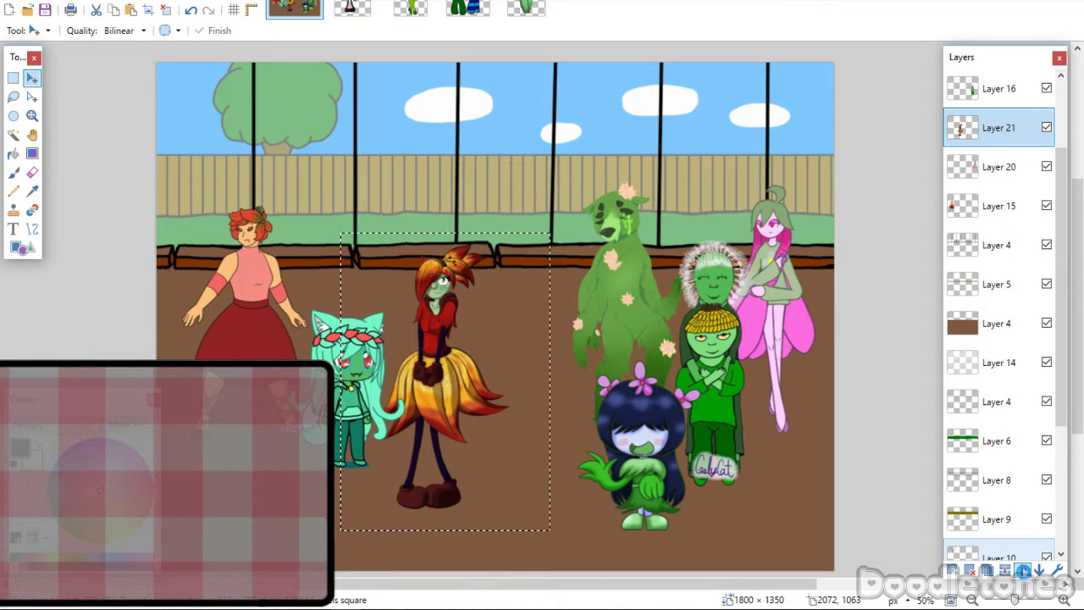
left_click(1023, 572)
left_click(1024, 572)
left_click(1023, 571)
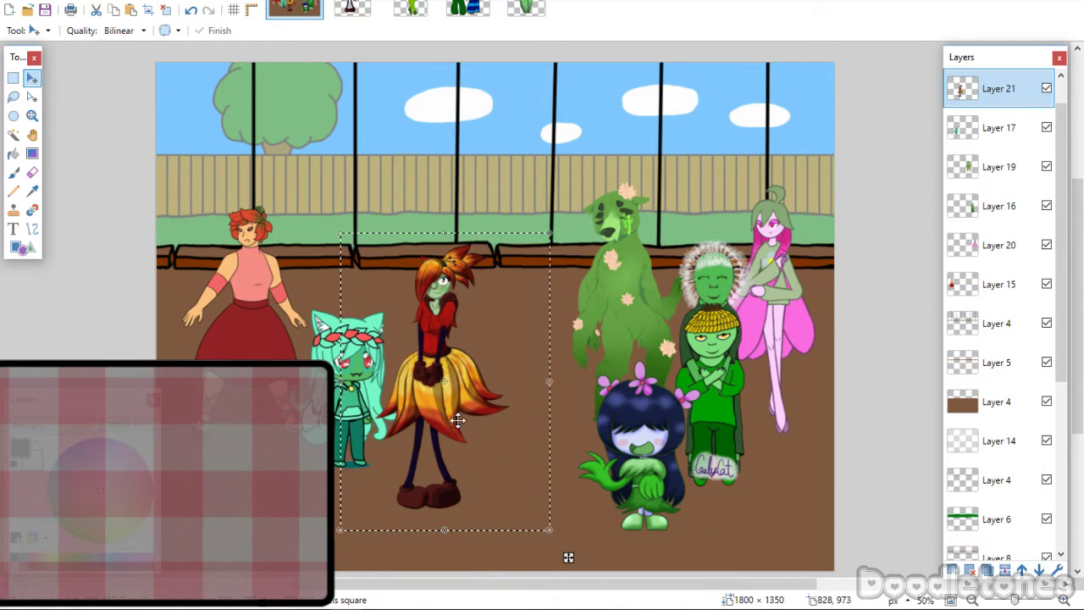
Shrink the petal-skirted character on Layer 21 a little more, shift it slightly lower, and deselect it.
left_click_drag(454, 415, 472, 416)
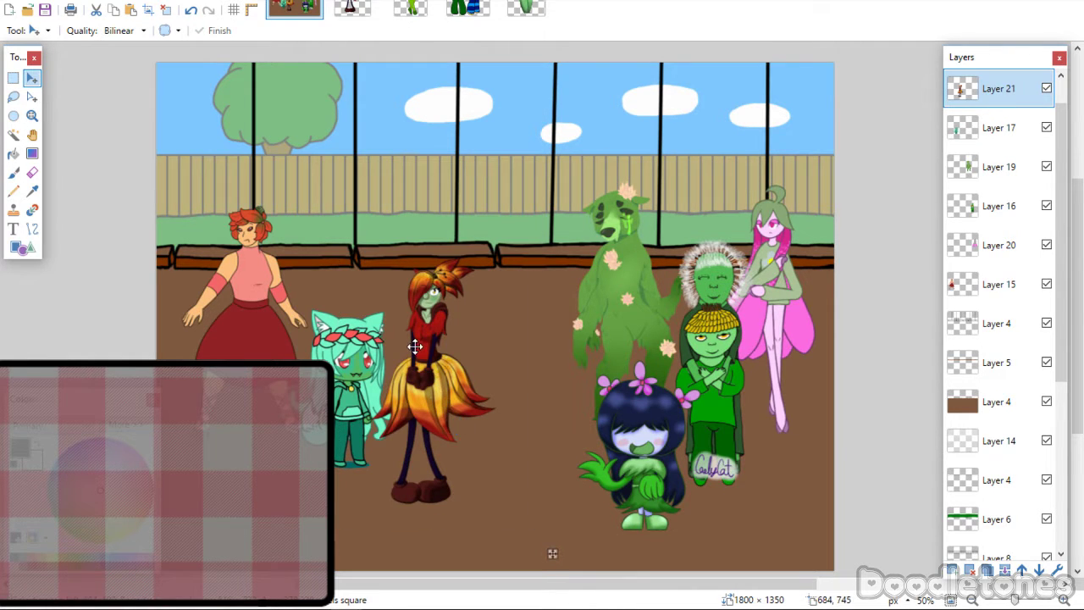
left_click_drag(414, 341, 417, 358)
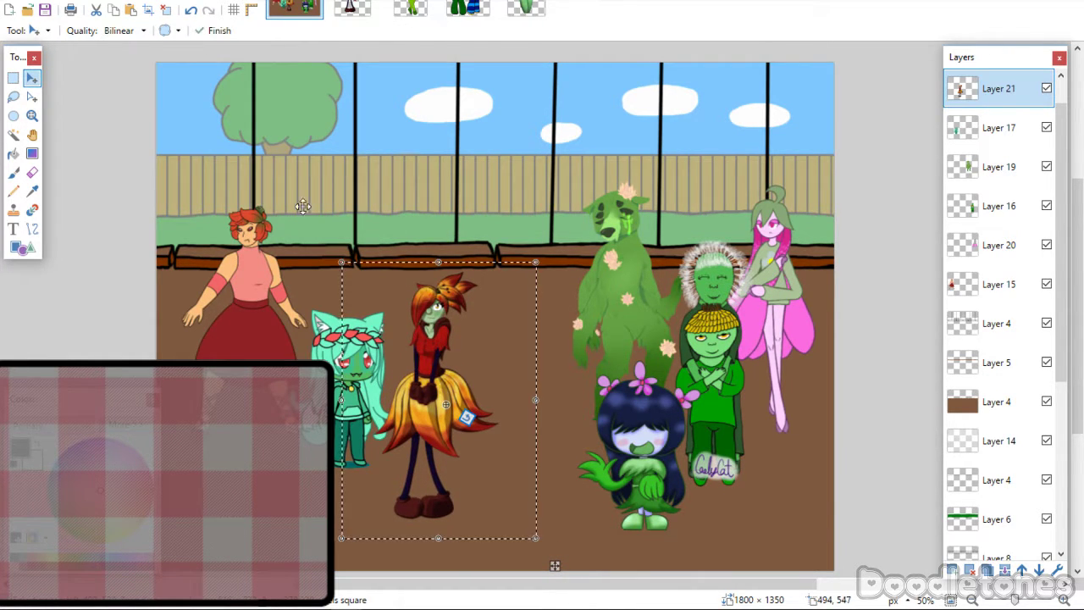
left_click(13, 77)
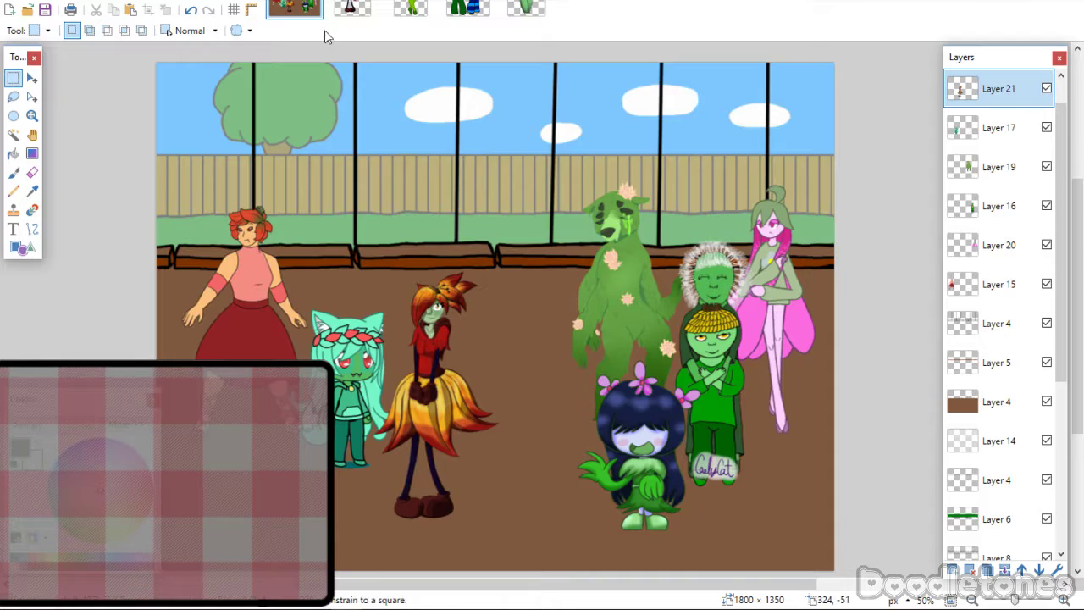
Close the petal-skirted character's image and copy the orange-haired green character onto a new layer above Layer 21 in the backyard.
left_click(406, 8)
left_click(352, 9)
key("ctrl+w")
key("ctrl+a")
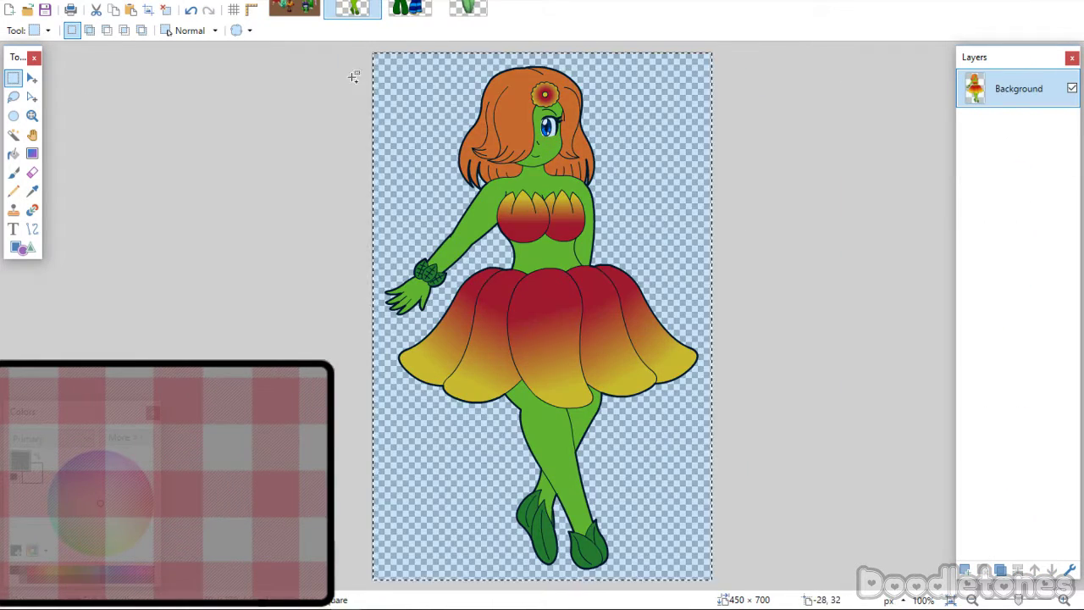
left_click(293, 9)
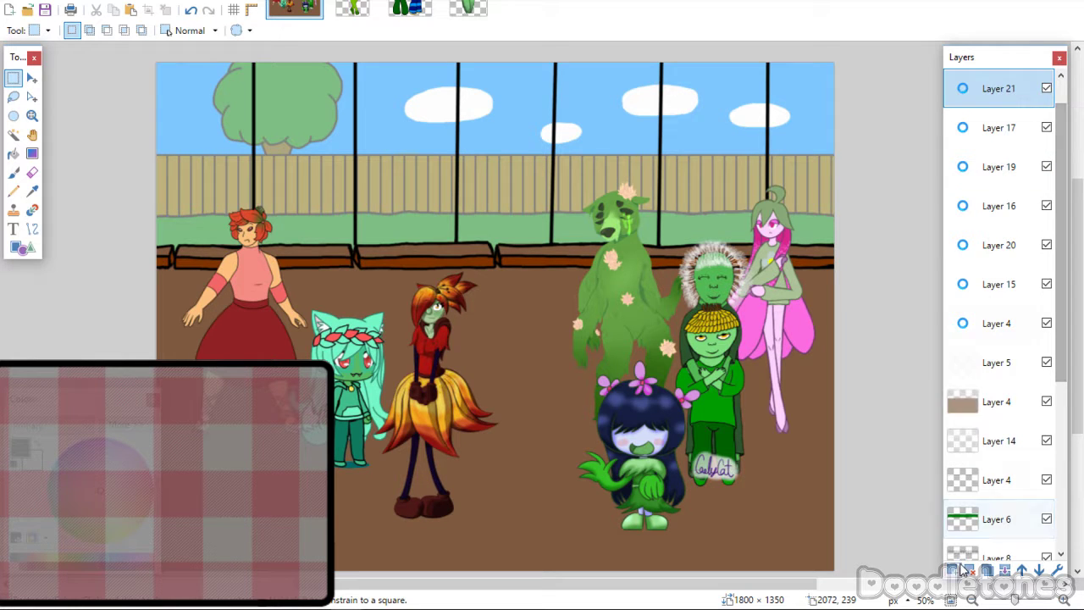
key("ctrl+shift+v")
Scale the orange-haired character down slightly, place it in front of the red-haired character, and deselect it.
left_click_drag(329, 188, 376, 568)
key("ctrl+d")
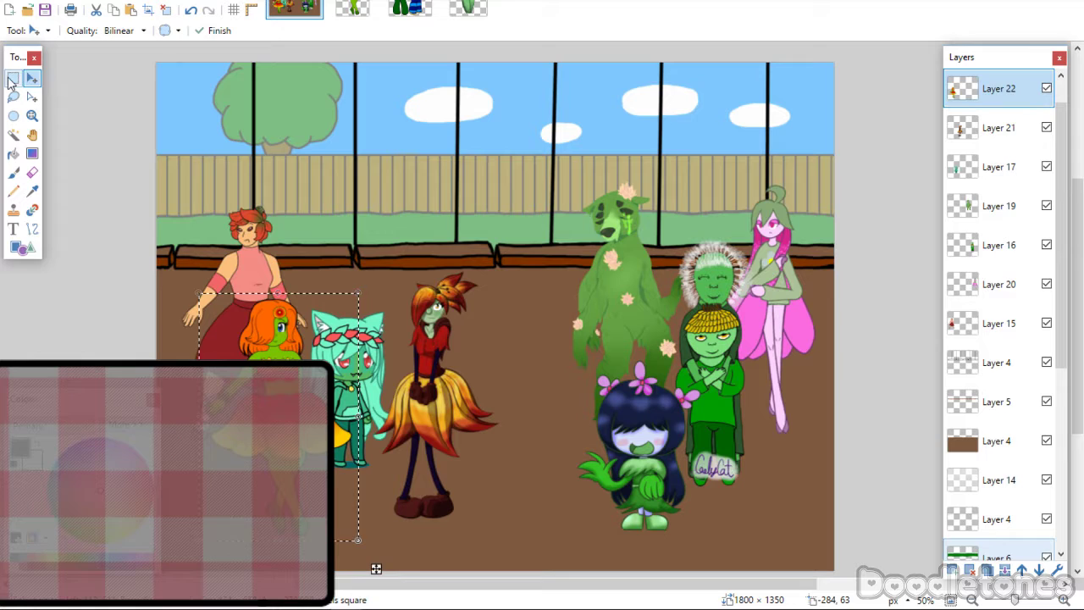
left_click(13, 78)
Close the orange-haired character's image and copy the pair of green-haired figures onto a new layer directly below Layer 15 in the backyard.
key("ctrl+Tab")
key("ctrl+w")
key("ctrl+a")
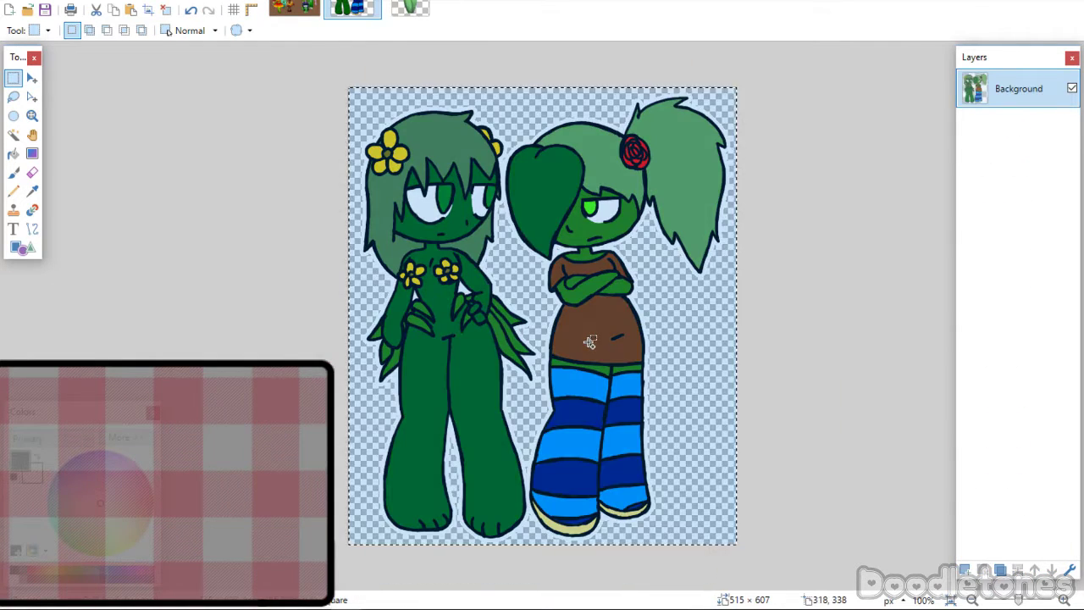
left_click(269, 8)
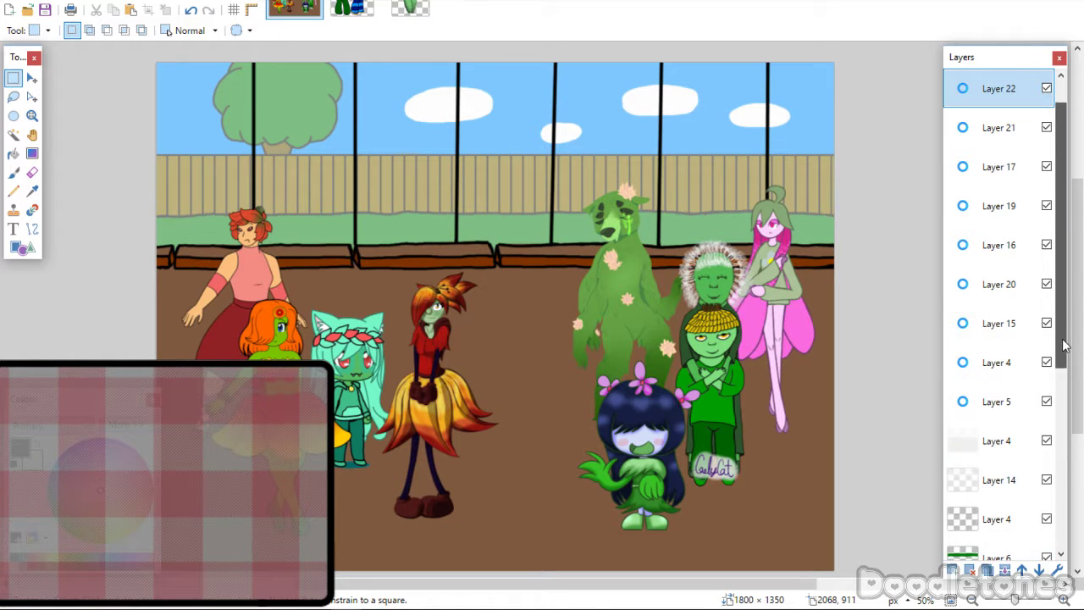
left_click_drag(1064, 347, 1065, 353)
left_click(999, 309)
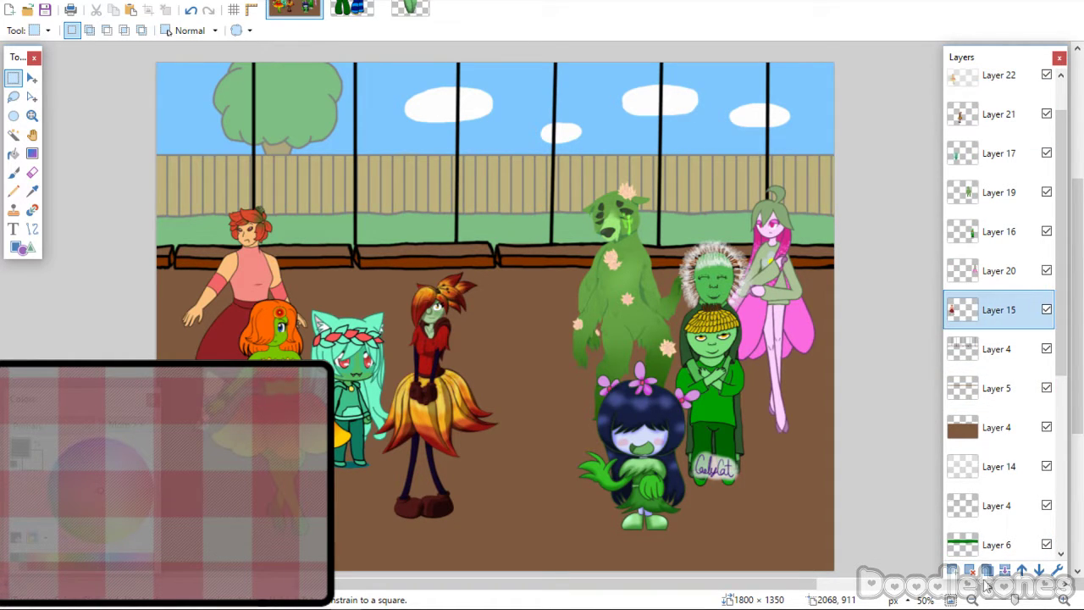
key("ctrl+shift+v")
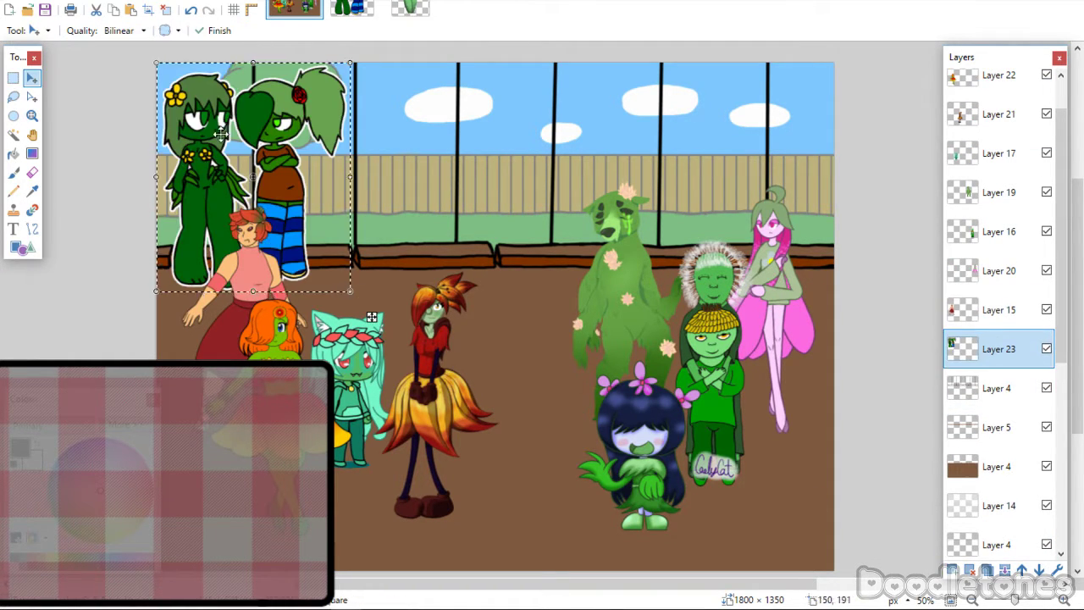
Scale down the green-haired pair, place it between the petal-skirted character and the green bear, and deselect it.
left_click_drag(330, 246, 547, 309)
mouse_move(447, 388)
left_mouse_down()
mouse_move(436, 400)
mouse_move(443, 394)
left_mouse_up()
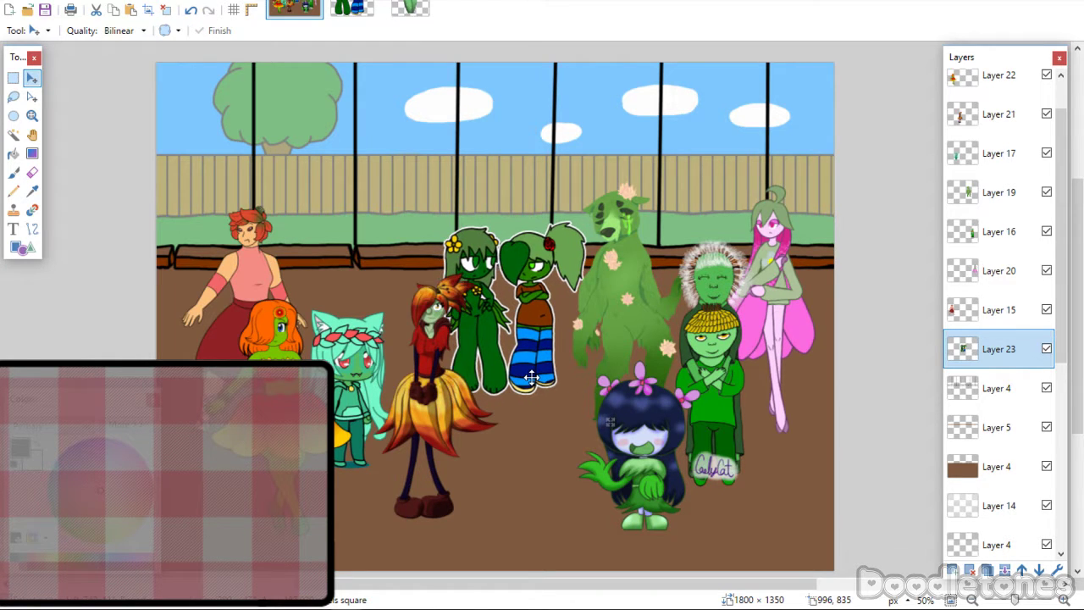
left_click_drag(531, 376, 532, 378)
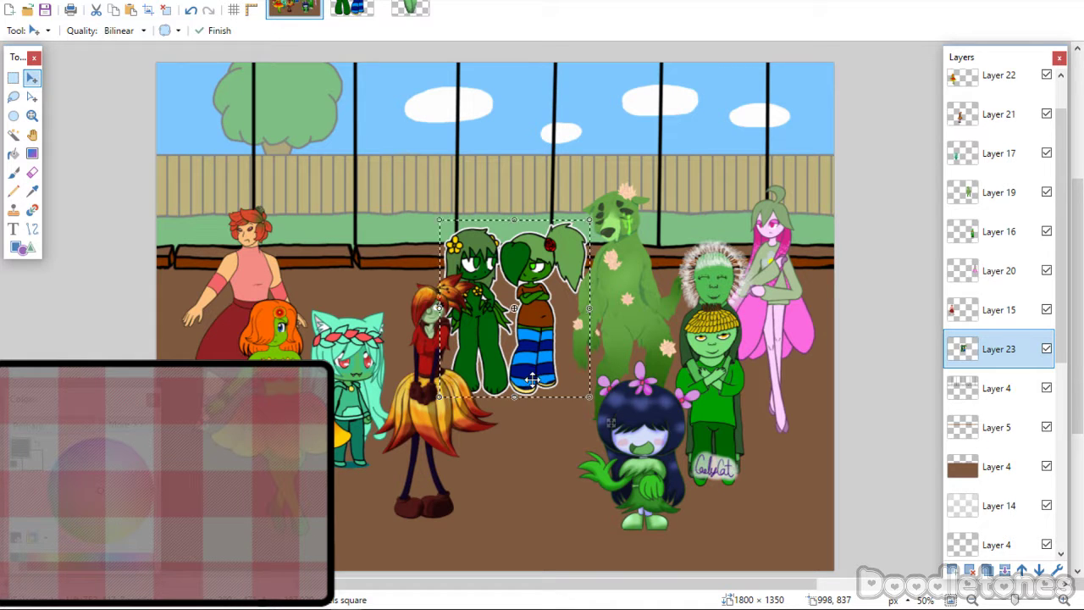
left_click(14, 79)
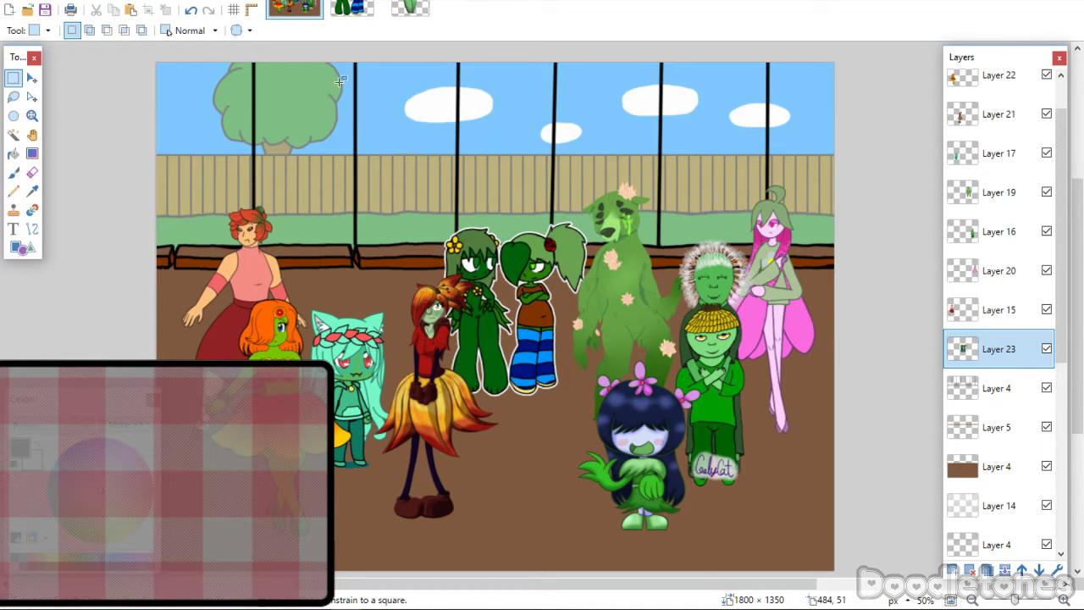
Close the green-haired pair's image and copy the cactus character onto a new layer directly below Layer 23 in the backyard.
left_click(352, 10)
left_click(374, 7)
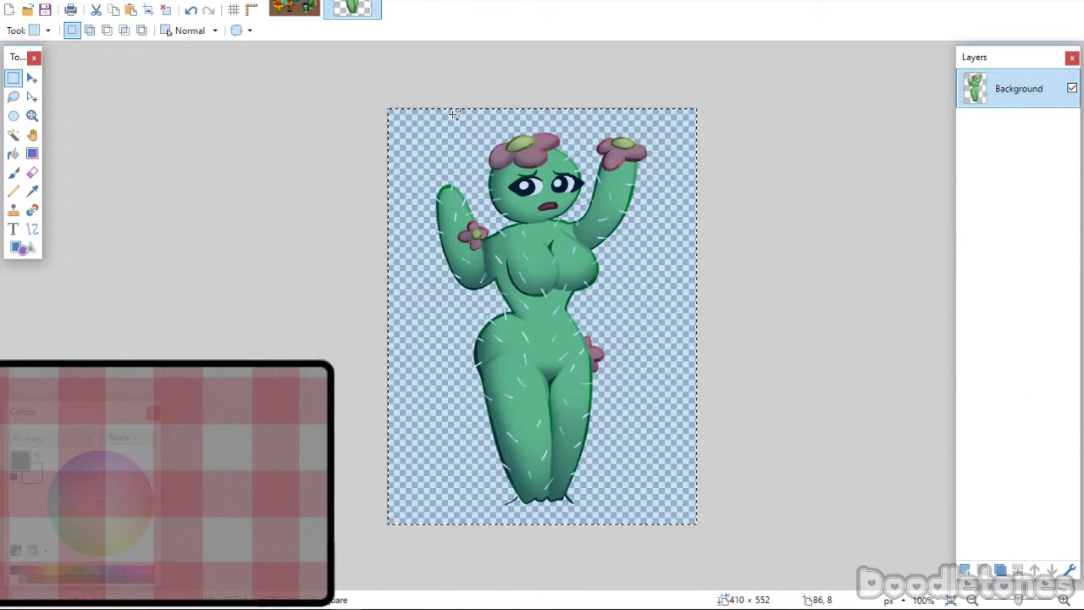
left_click(314, 7)
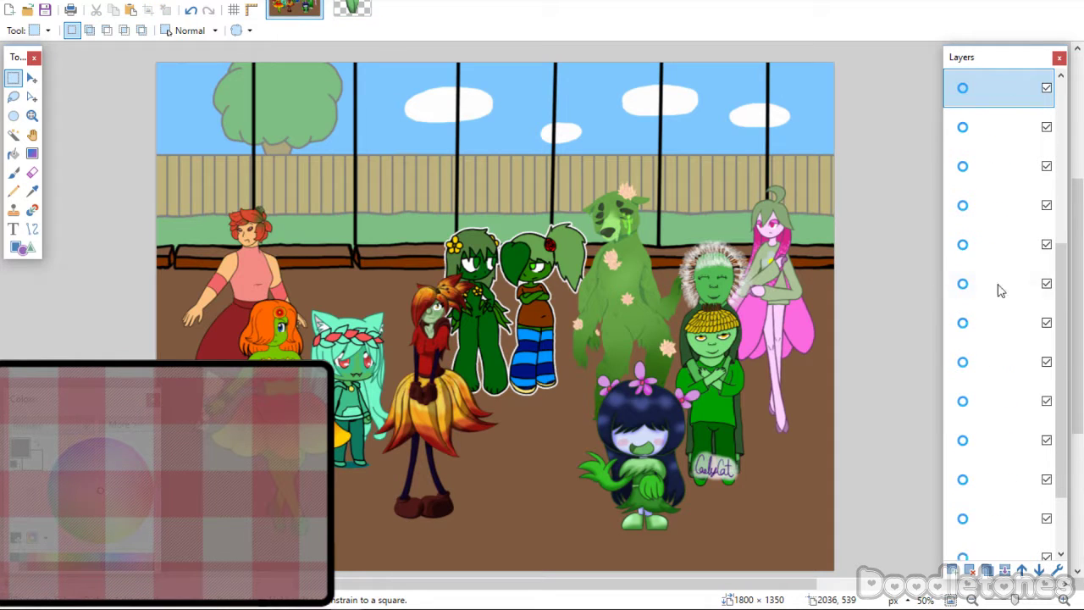
left_click(952, 569)
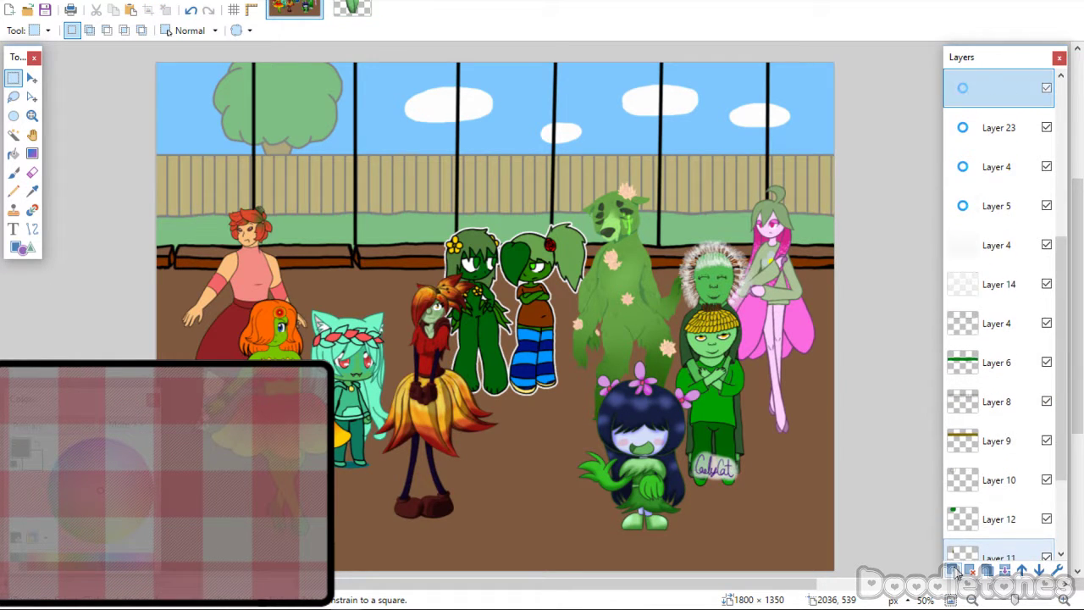
left_click(1038, 569)
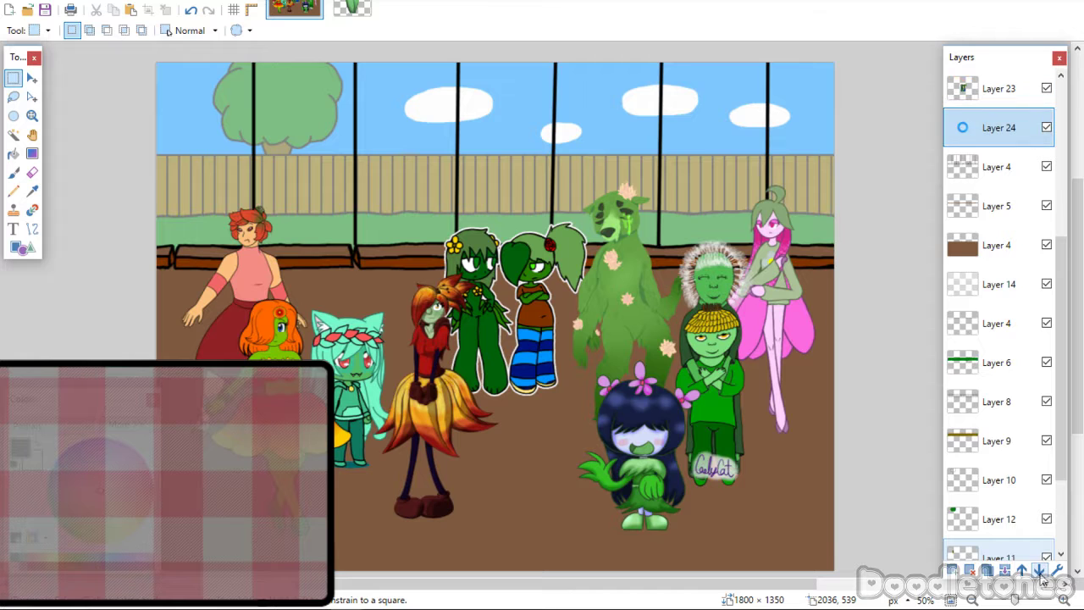
key("ctrl+v")
Scale down the cactus character, place it behind the teal cat character beside the green-haired pair, and deselect it.
left_click_drag(310, 150, 421, 291)
key("Return")
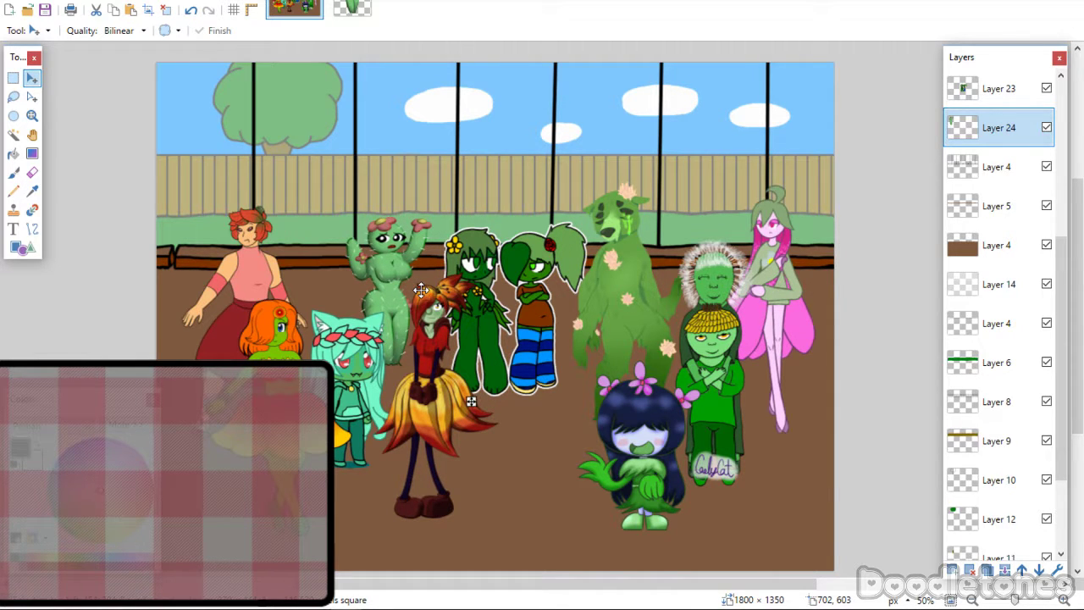
left_click_drag(337, 215, 306, 210)
left_click(12, 77)
left_click(201, 179)
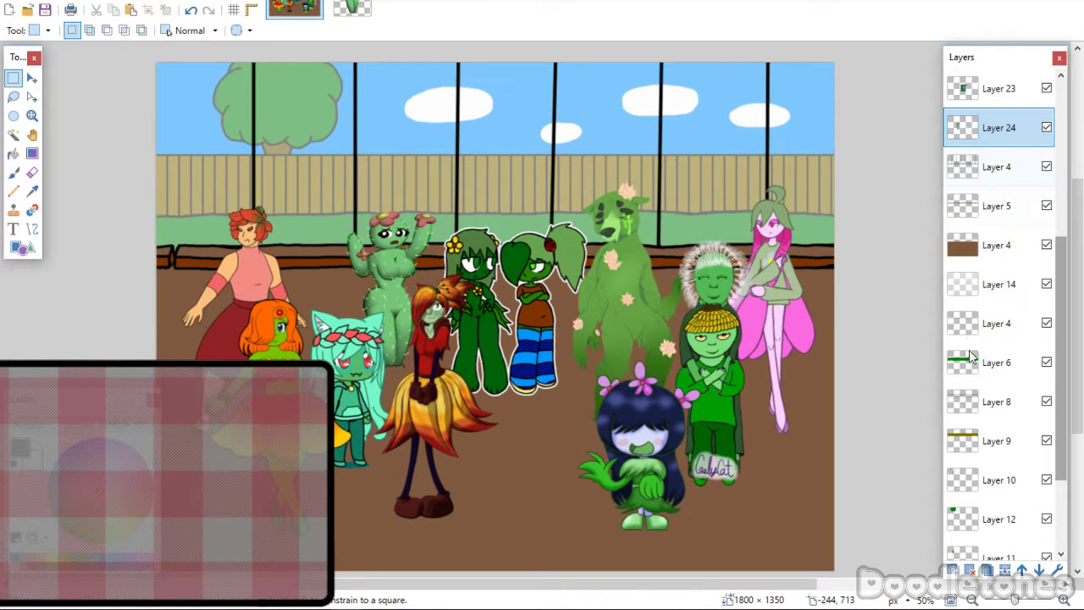
Add an empty layer directly below the cactus layer and activate the Paintbrush for work near the planter's left end.
left_click(996, 167)
left_click(952, 571)
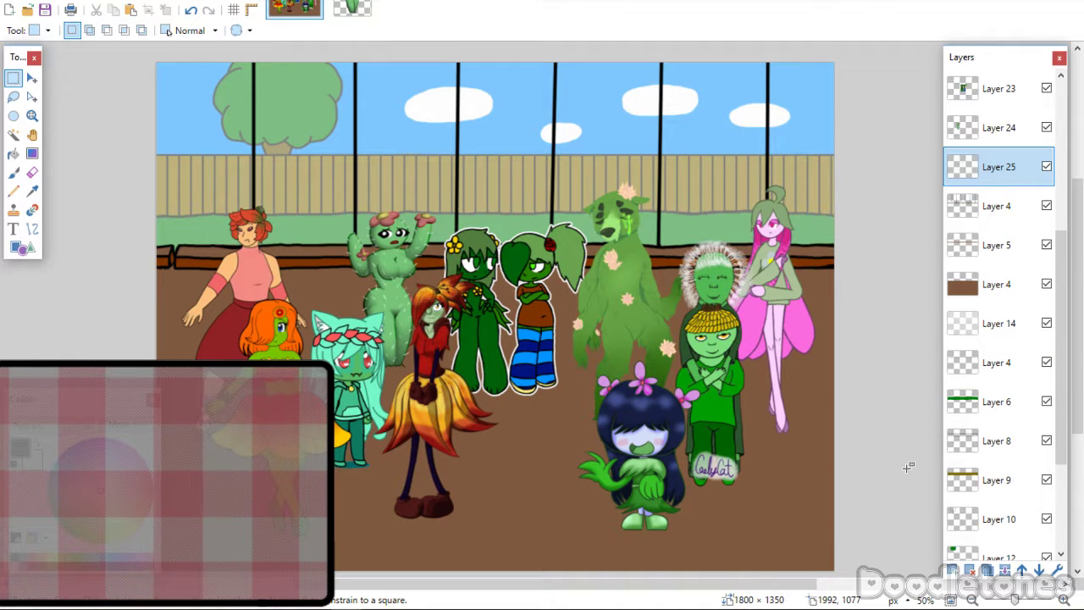
left_click(32, 116)
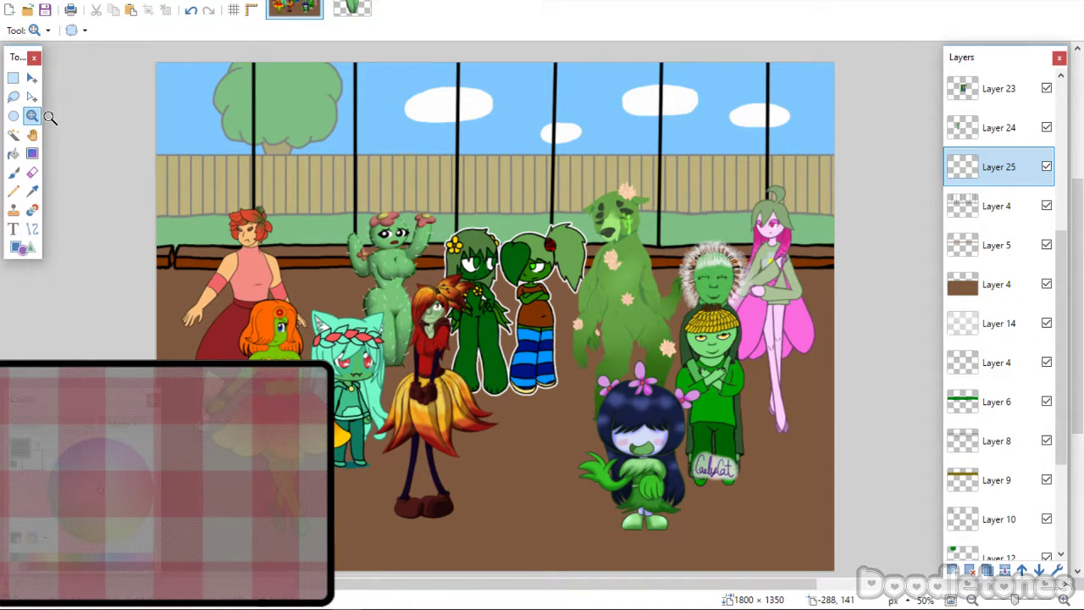
left_click(195, 258)
left_click(169, 262)
left_click(166, 266)
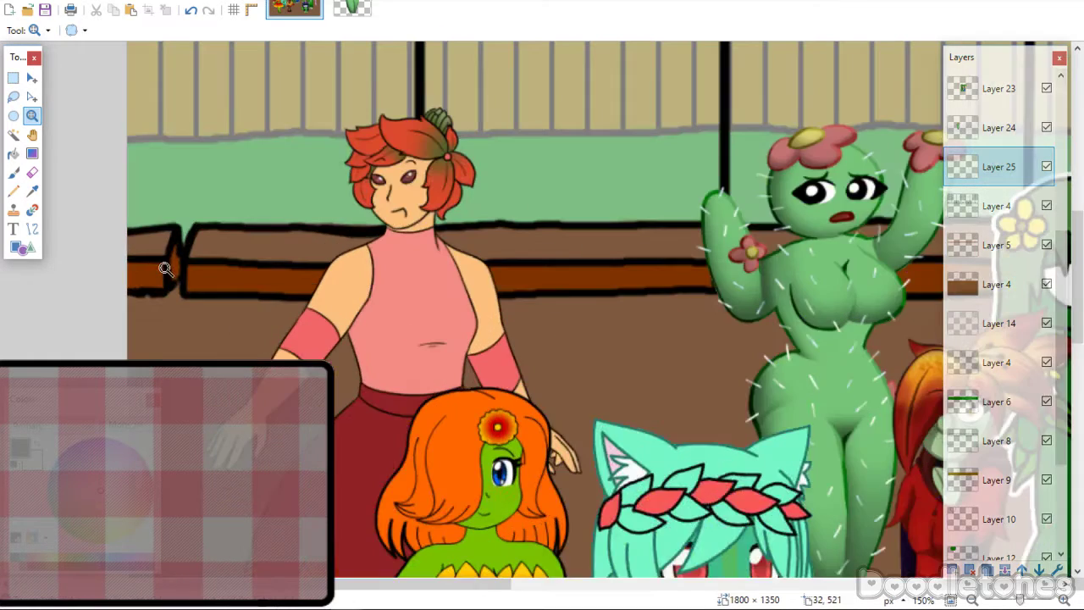
left_click(13, 173)
Hide the red-haired character on Layer 15 to expose the planter behind it.
left_click_drag(423, 585, 346, 590)
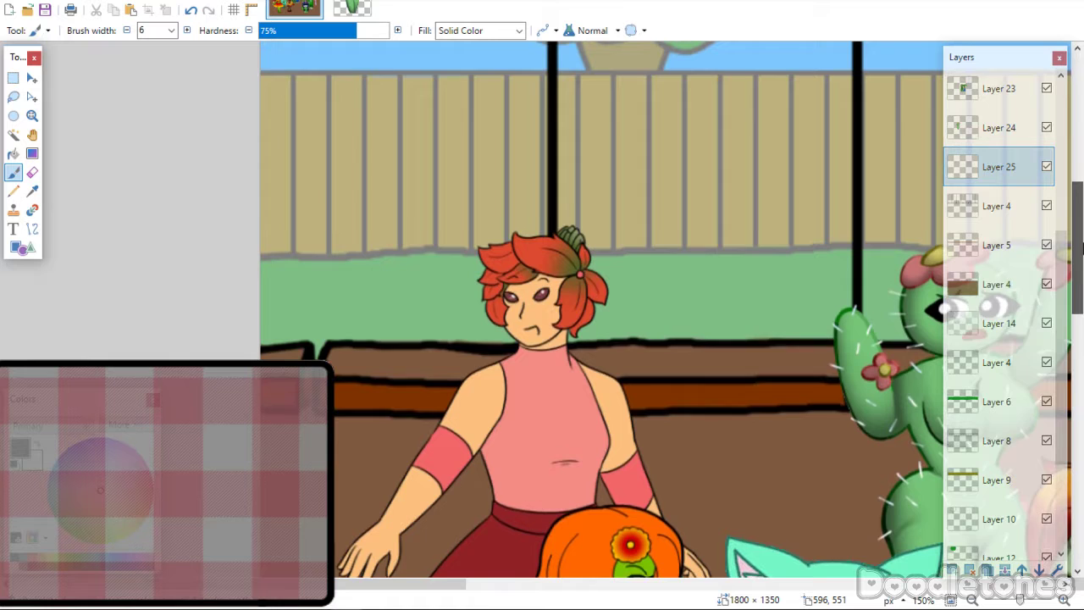
left_click_drag(1077, 278, 1077, 249)
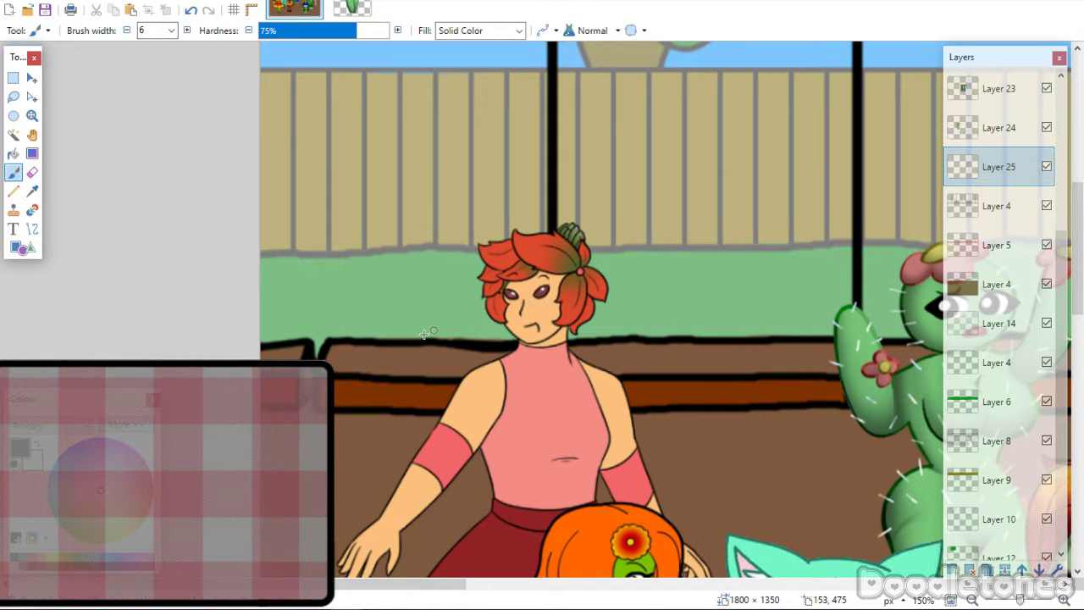
left_click_drag(1060, 233, 1065, 144)
scroll(1016, 114, "up", 1)
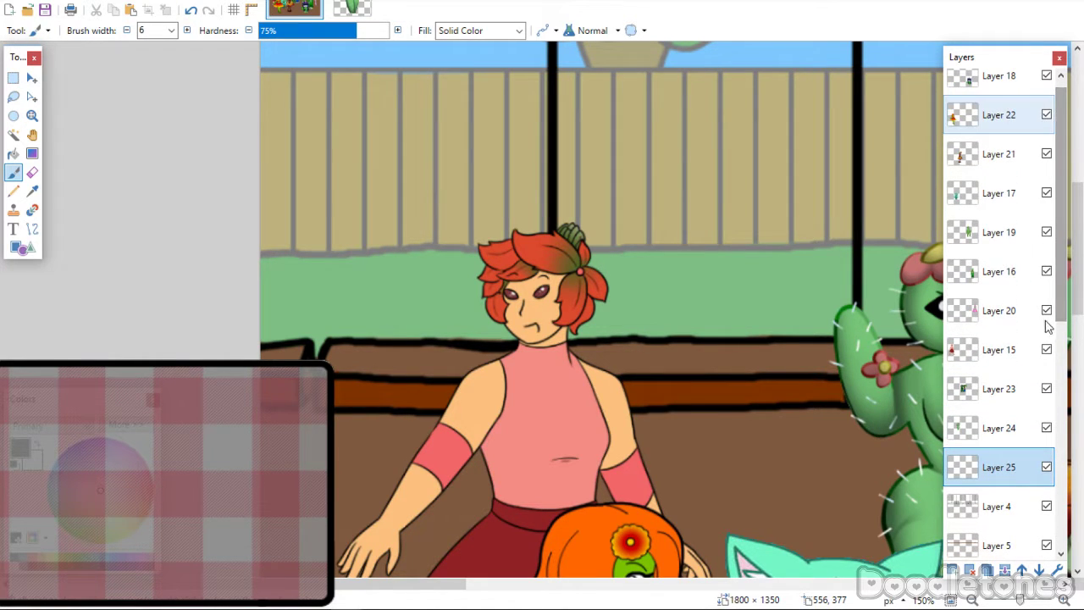
left_click(1047, 349)
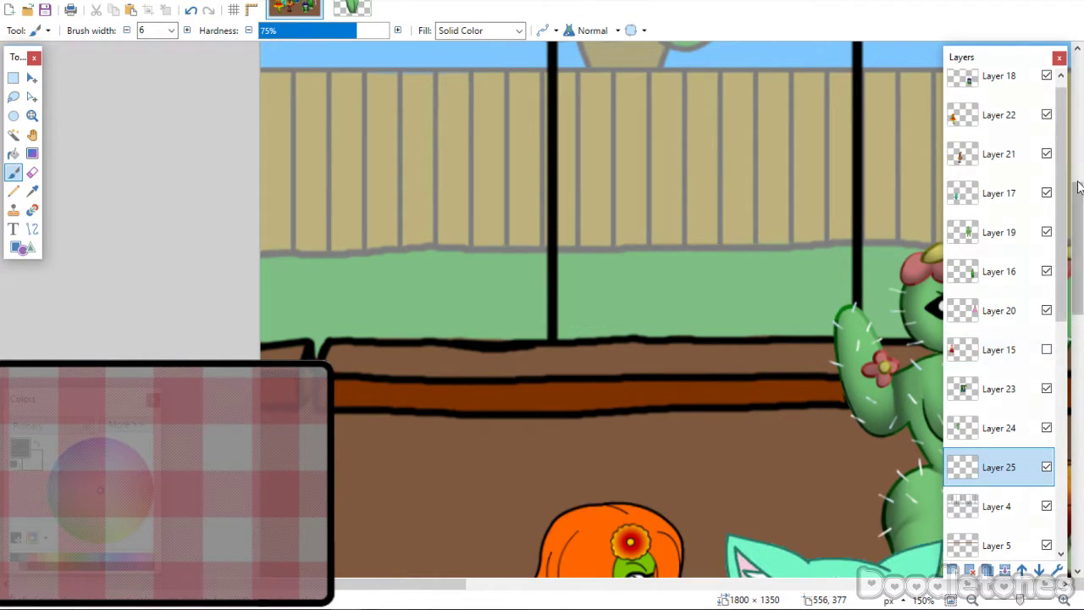
scroll(1064, 223, "down", 1)
scroll(1060, 182, "up", 1)
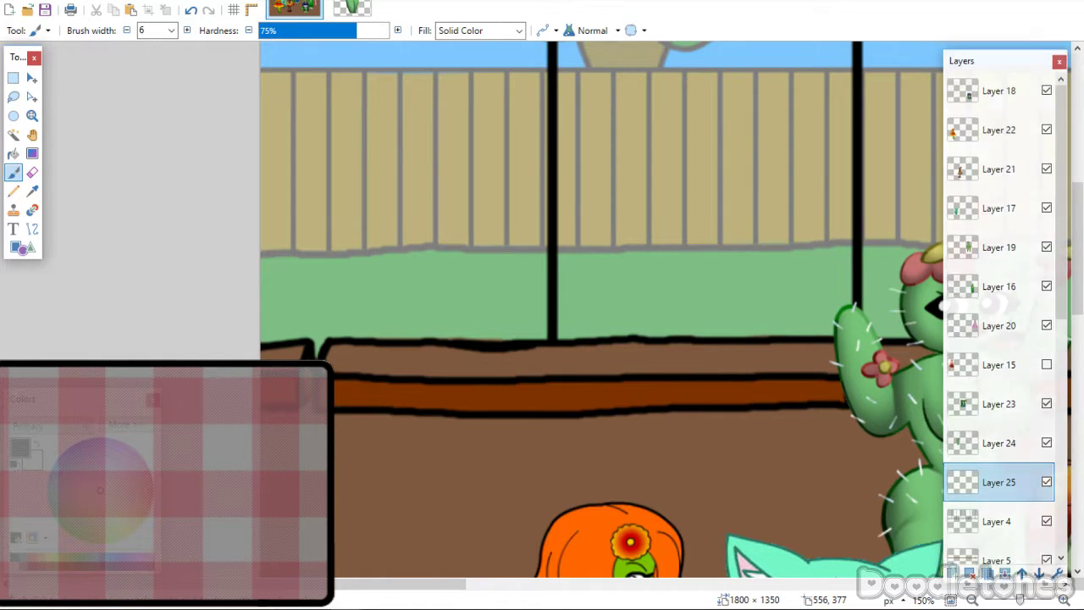
scroll(999, 457, "down", 2)
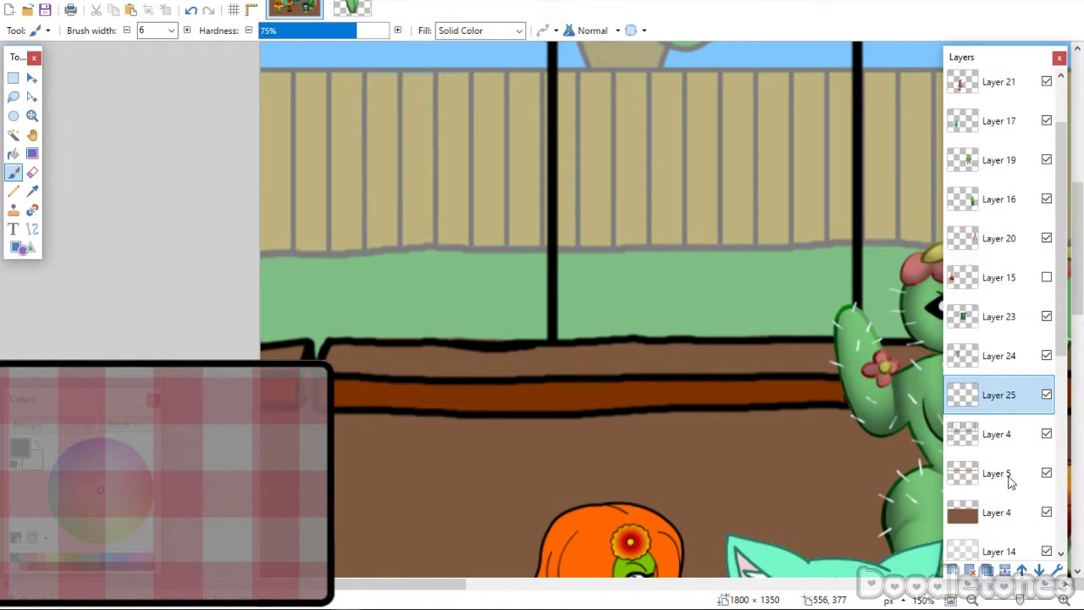
scroll(992, 343, "down", 3)
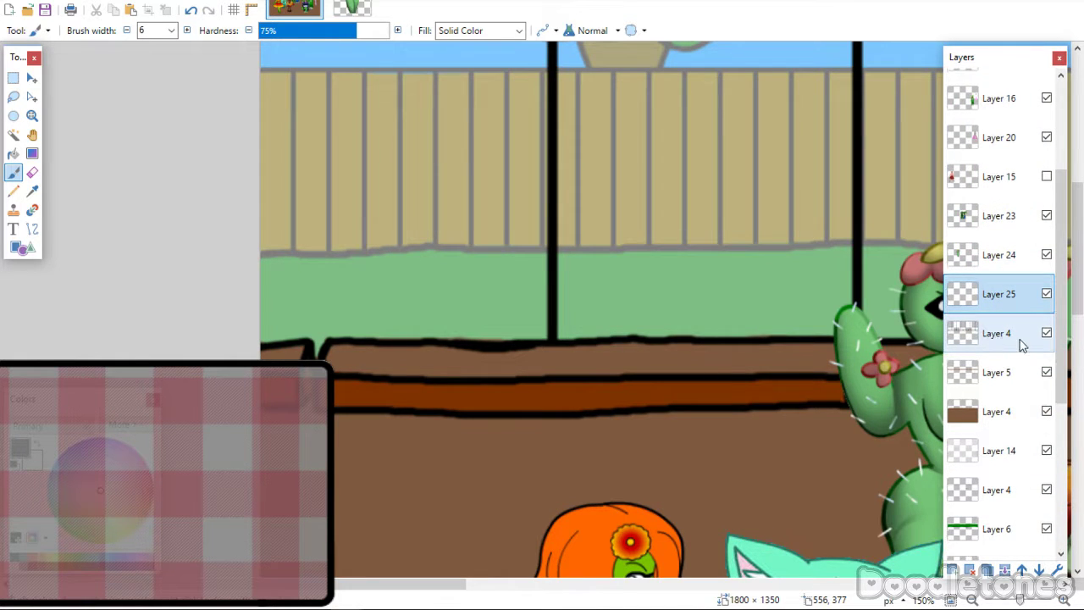
left_click_drag(1060, 239, 1060, 242)
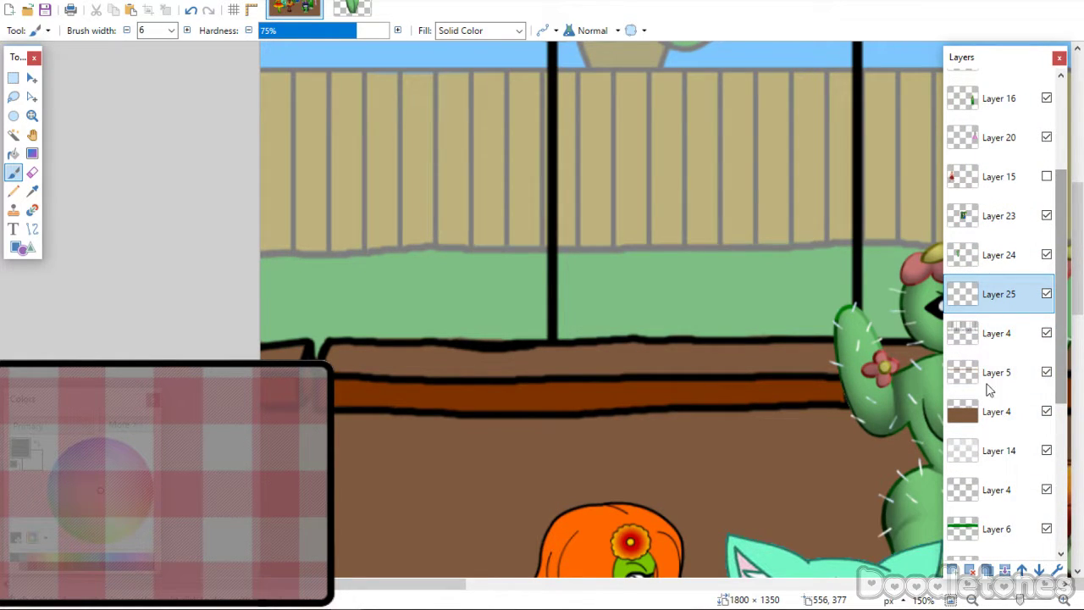
left_click_drag(341, 364, 386, 330)
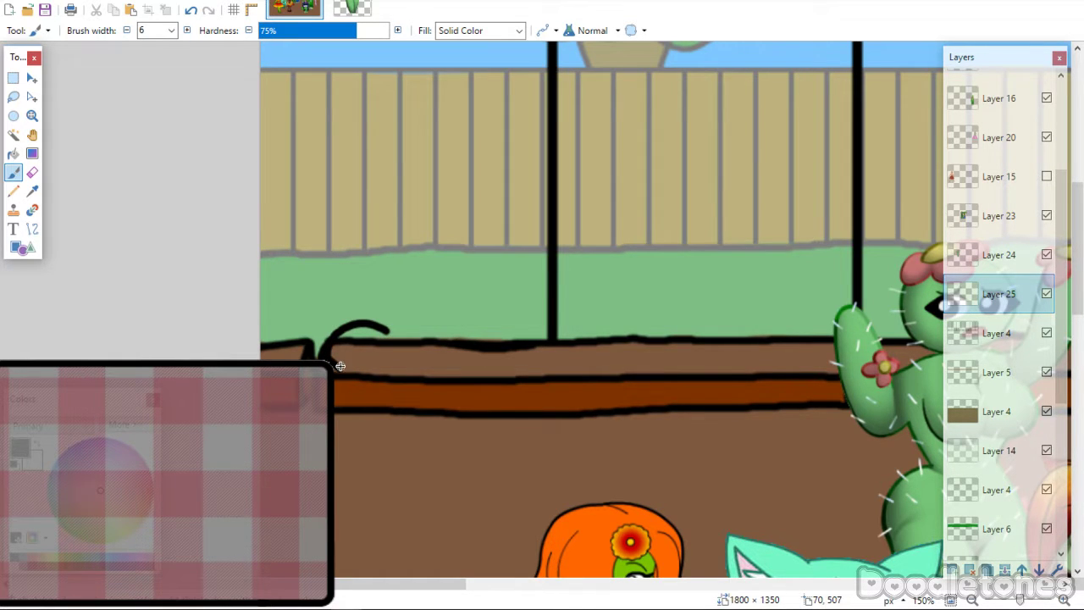
left_click_drag(340, 373, 378, 370)
key("ctrl+z")
key("ctrl+z")
Draw a wavy black hedge outline along the planter left of the cactus and fill its length with small black ovals on Layer 25.
mouse_move(357, 368)
left_mouse_down()
mouse_move(349, 340)
mouse_move(360, 336)
mouse_move(823, 325)
left_mouse_up()
mouse_move(356, 367)
left_mouse_down()
mouse_move(390, 377)
mouse_move(785, 371)
mouse_move(822, 366)
mouse_move(821, 327)
left_mouse_up()
left_click_drag(374, 362, 424, 369)
mouse_move(489, 364)
left_mouse_down()
mouse_move(472, 358)
mouse_move(491, 371)
mouse_move(542, 347)
mouse_move(584, 347)
mouse_move(593, 363)
mouse_move(713, 342)
mouse_move(721, 365)
mouse_move(740, 339)
mouse_move(751, 364)
left_mouse_up()
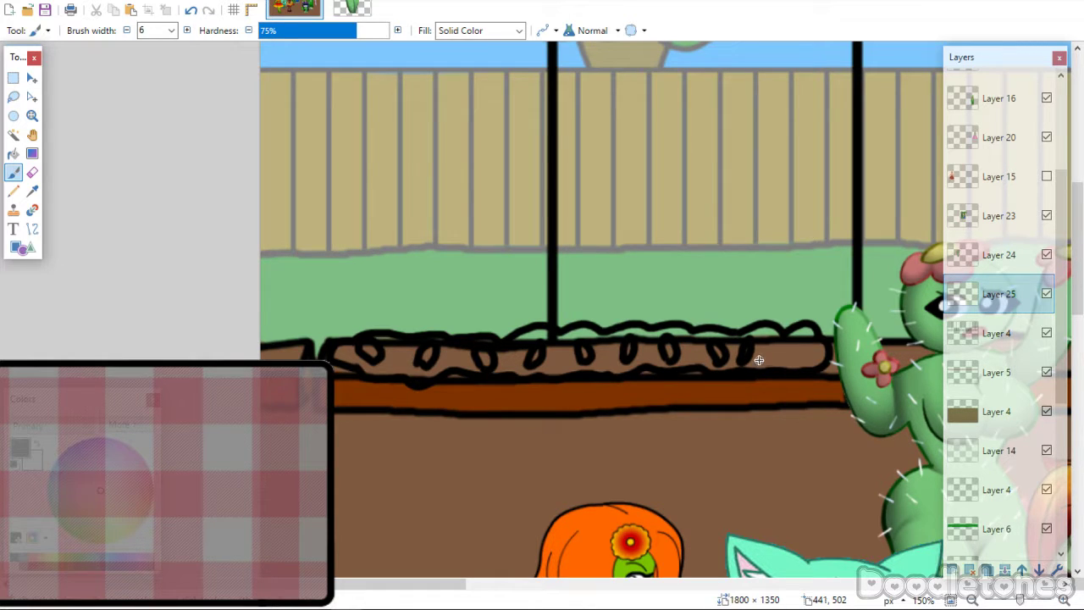
key("ctrl+z")
mouse_move(745, 361)
left_mouse_down()
mouse_move(742, 341)
mouse_move(750, 364)
mouse_move(778, 341)
left_mouse_up()
mouse_move(778, 341)
left_mouse_down()
mouse_move(784, 365)
mouse_move(801, 339)
mouse_move(807, 362)
left_mouse_up()
left_click_drag(394, 362, 406, 364)
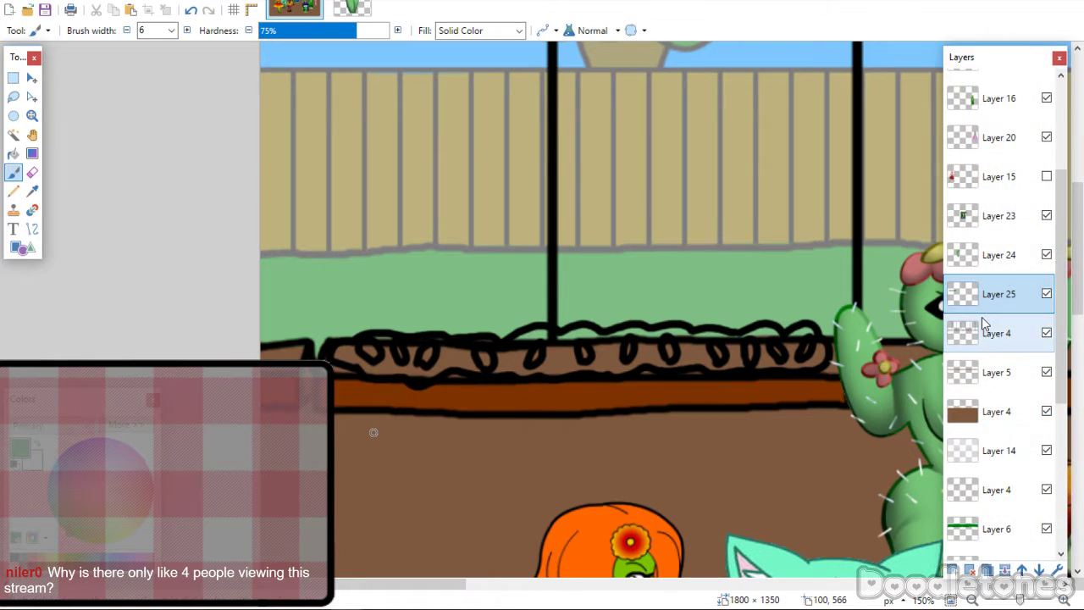
Add a new layer directly below the hedge outline's layer and paint the hedge's left tip dark green on it.
left_click(951, 569)
left_click(1040, 568)
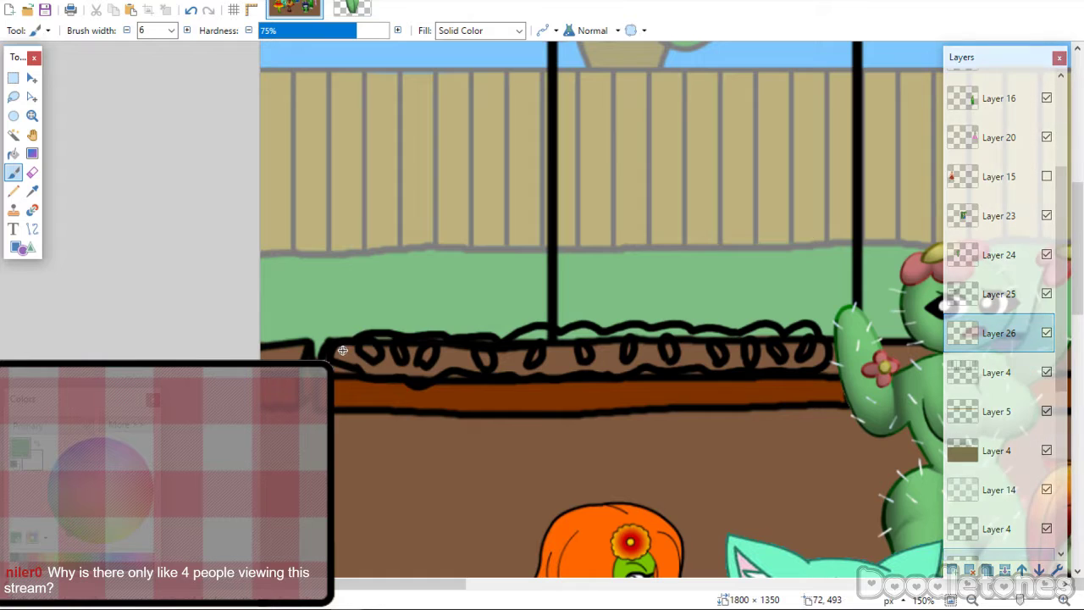
mouse_move(342, 349)
left_mouse_down()
mouse_move(356, 364)
mouse_move(354, 354)
left_mouse_up()
Hide the brown ground layer and the planter's brown fill on Layer 5.
left_click(1046, 411)
left_click(1046, 411)
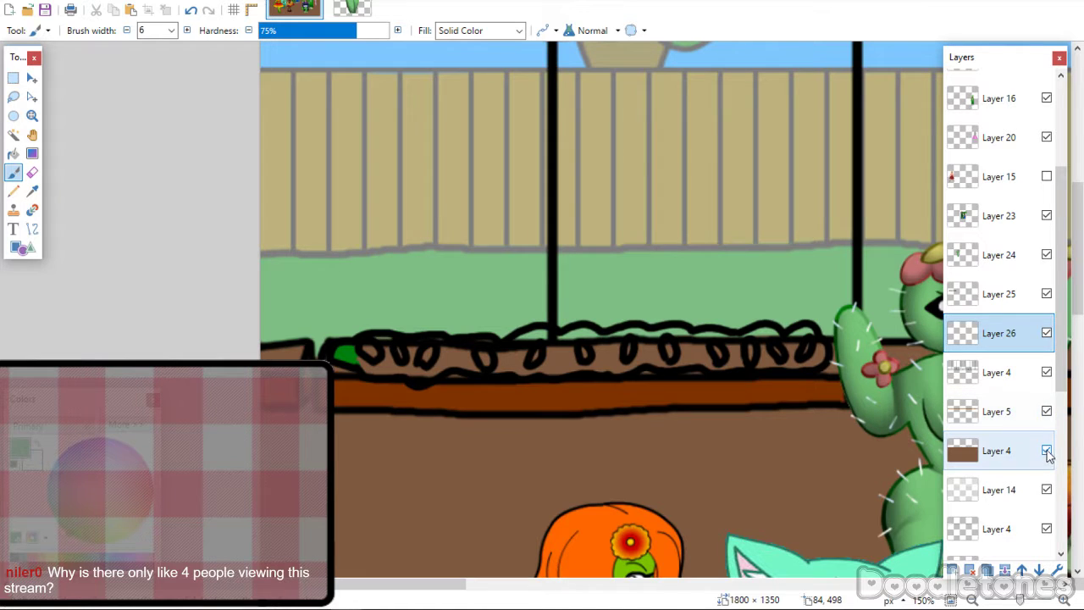
left_click(1047, 450)
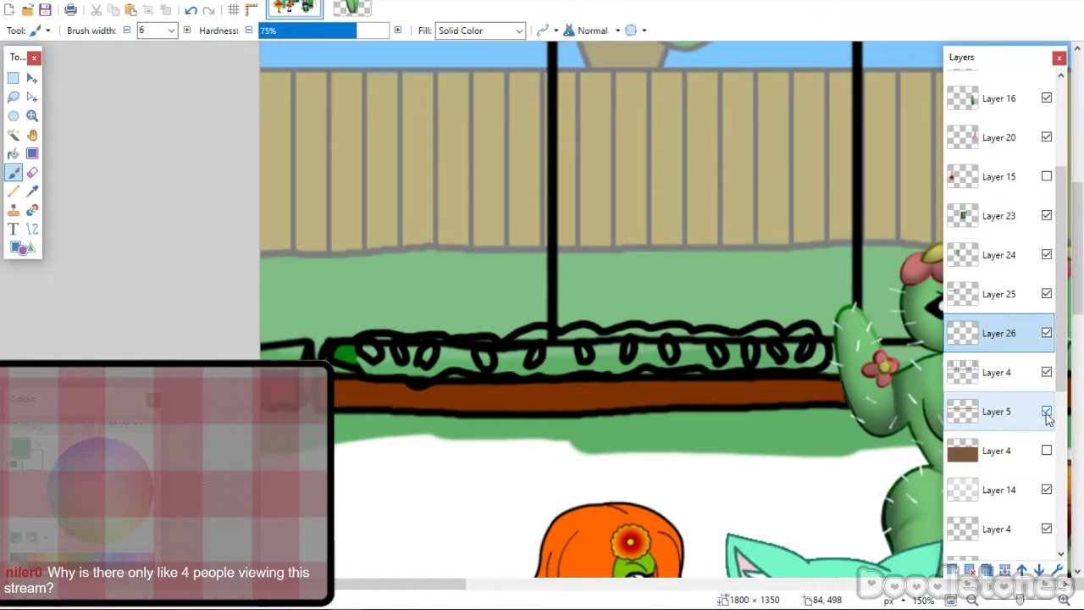
left_click(1046, 412)
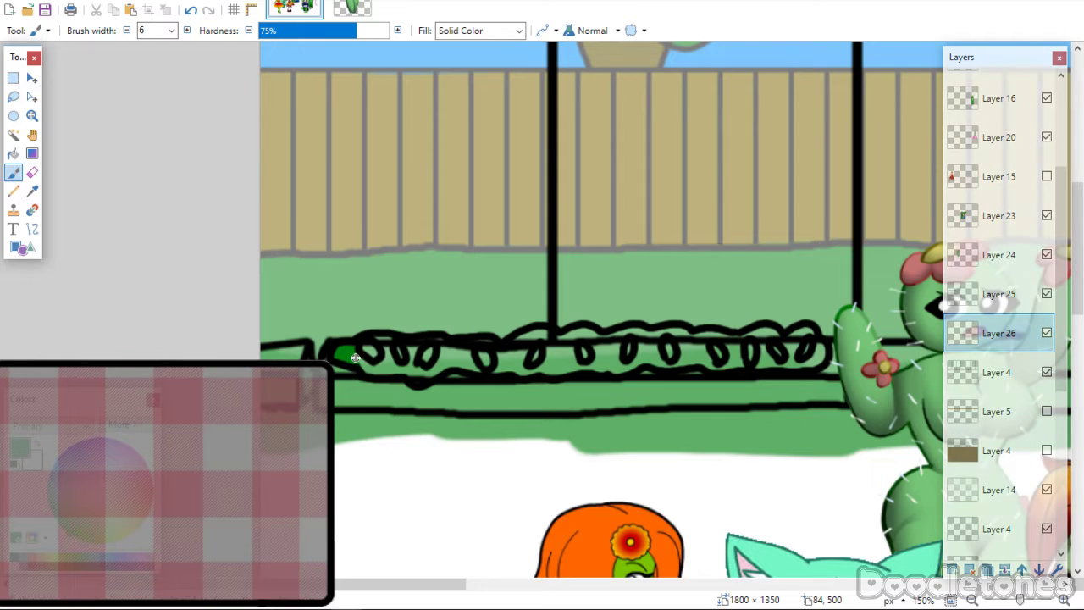
Paint the rest of the hedge dark green inside its outline up to the cactus, leaving the small ovals unfilled.
mouse_move(357, 371)
left_mouse_down()
mouse_move(378, 336)
mouse_move(396, 338)
mouse_move(385, 337)
mouse_move(397, 371)
mouse_move(384, 369)
mouse_move(406, 348)
left_mouse_up()
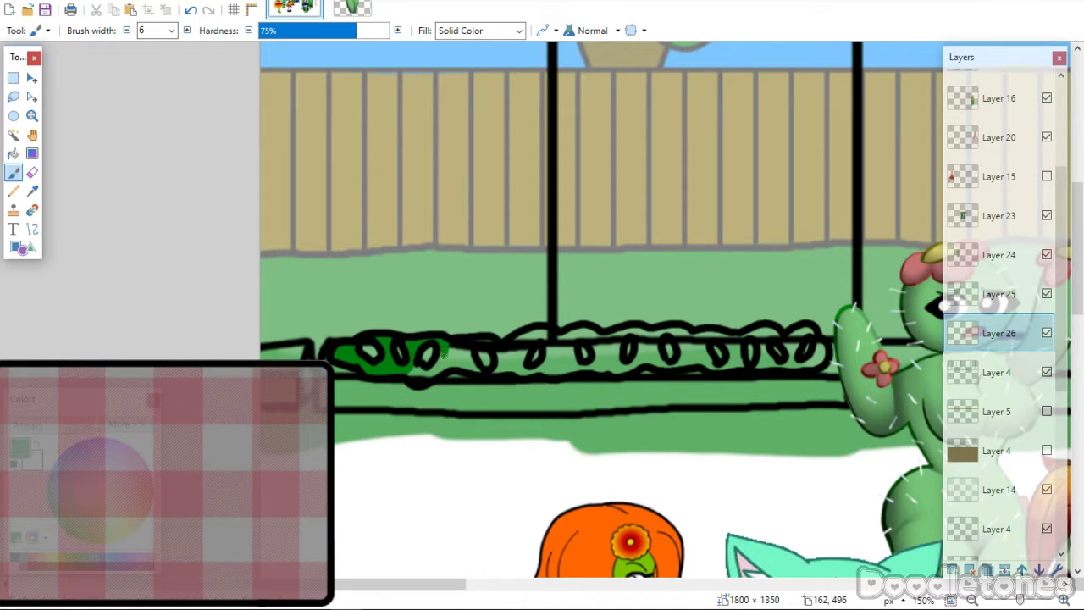
mouse_move(444, 354)
left_mouse_down()
mouse_move(410, 368)
mouse_move(484, 338)
mouse_move(500, 350)
mouse_move(496, 374)
mouse_move(454, 360)
mouse_move(517, 360)
mouse_move(518, 336)
mouse_move(550, 334)
mouse_move(539, 333)
mouse_move(550, 345)
mouse_move(541, 368)
mouse_move(511, 359)
left_mouse_up()
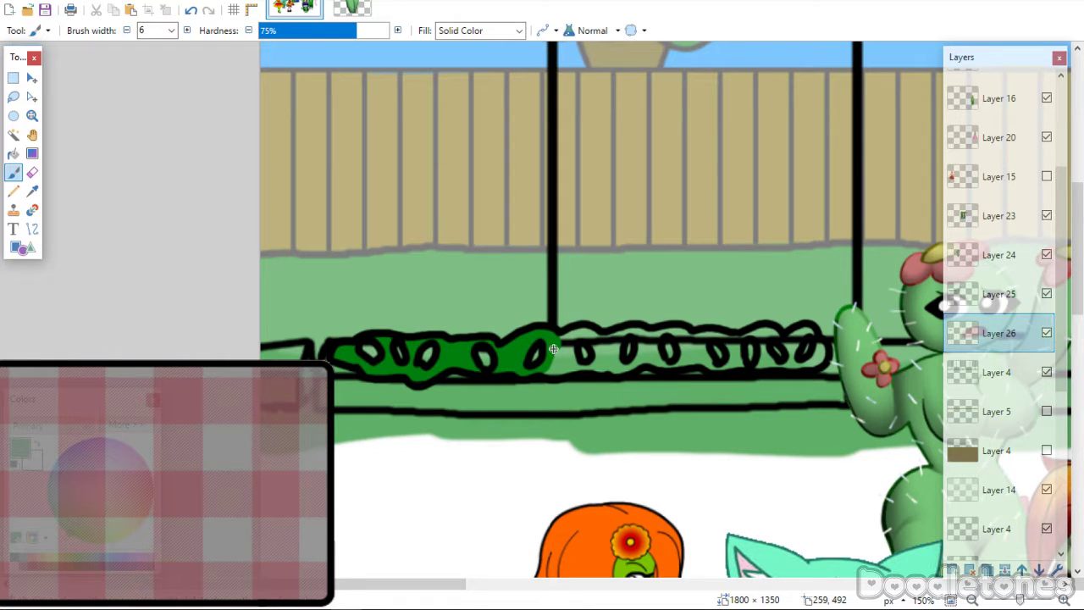
mouse_move(555, 349)
left_mouse_down()
mouse_move(597, 335)
mouse_move(574, 331)
mouse_move(577, 365)
mouse_move(554, 372)
mouse_move(596, 368)
mouse_move(579, 366)
mouse_move(605, 361)
mouse_move(589, 367)
mouse_move(620, 331)
mouse_move(609, 366)
mouse_move(634, 362)
mouse_move(640, 340)
mouse_move(629, 329)
mouse_move(660, 355)
left_mouse_up()
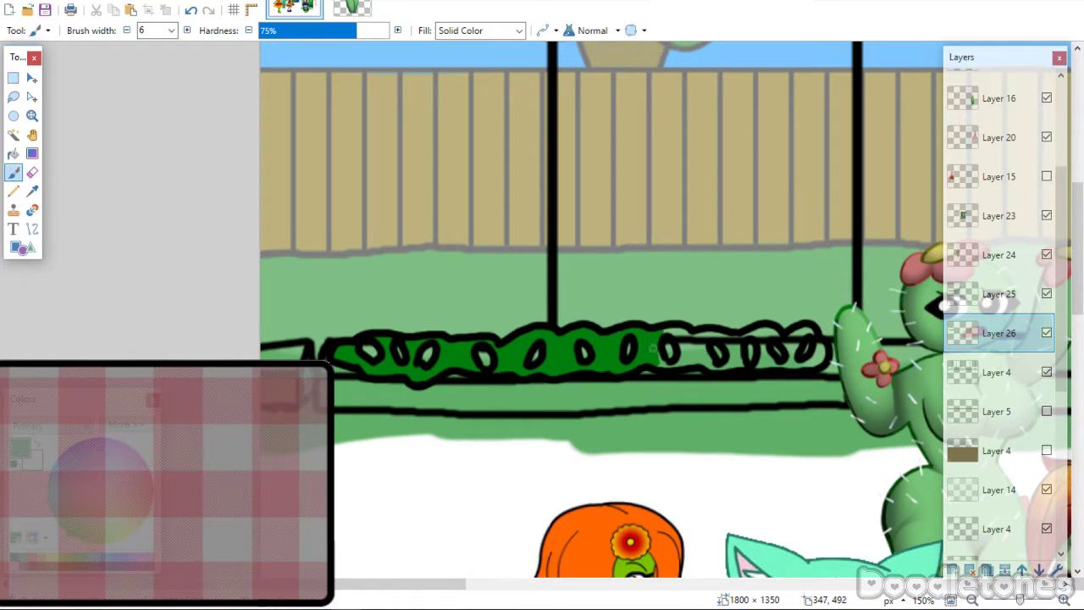
left_click_drag(672, 332, 681, 353)
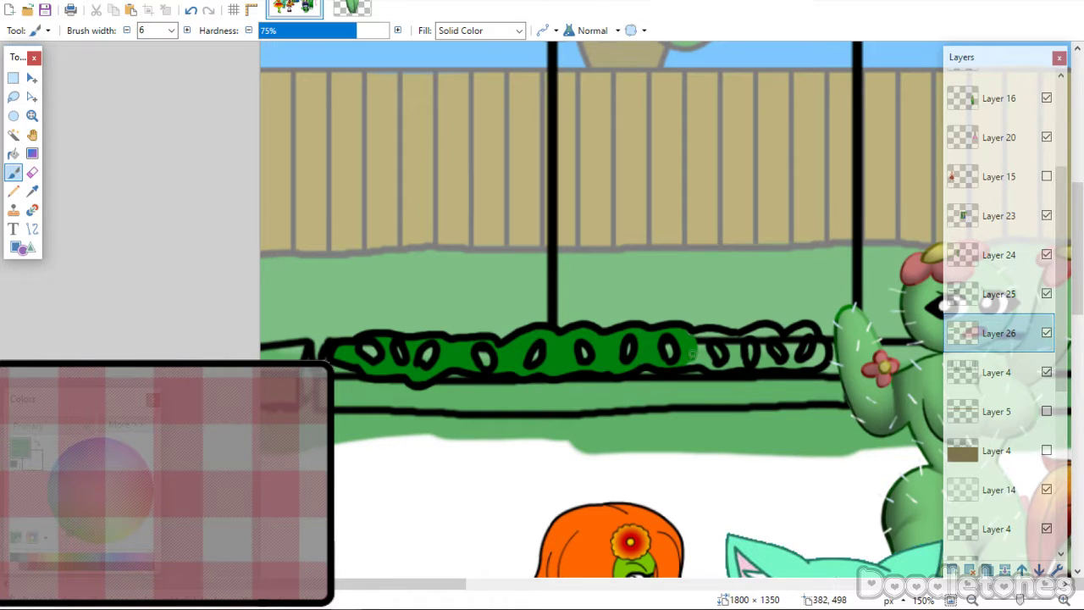
mouse_move(689, 355)
left_mouse_down()
mouse_move(686, 361)
mouse_move(698, 335)
mouse_move(725, 338)
mouse_move(721, 370)
mouse_move(743, 363)
mouse_move(763, 340)
left_mouse_up()
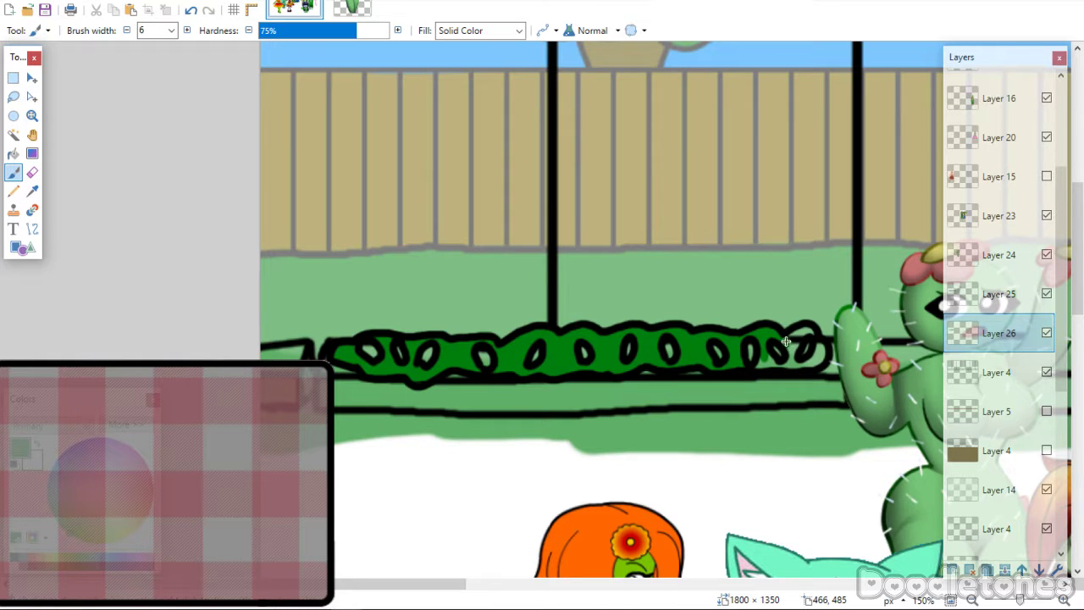
left_click_drag(454, 584, 517, 584)
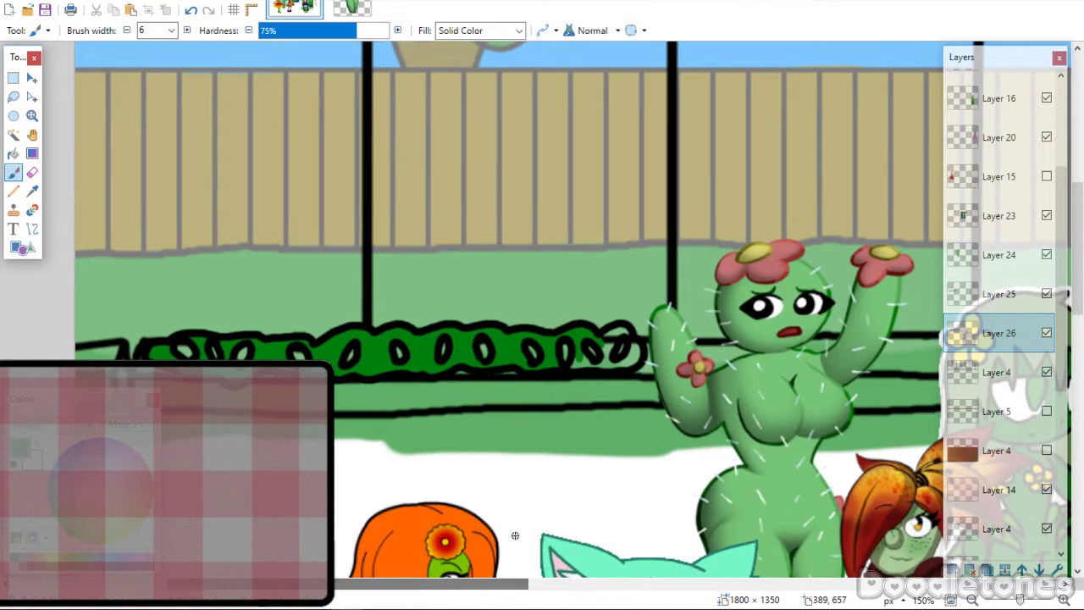
left_click_drag(585, 364, 576, 361)
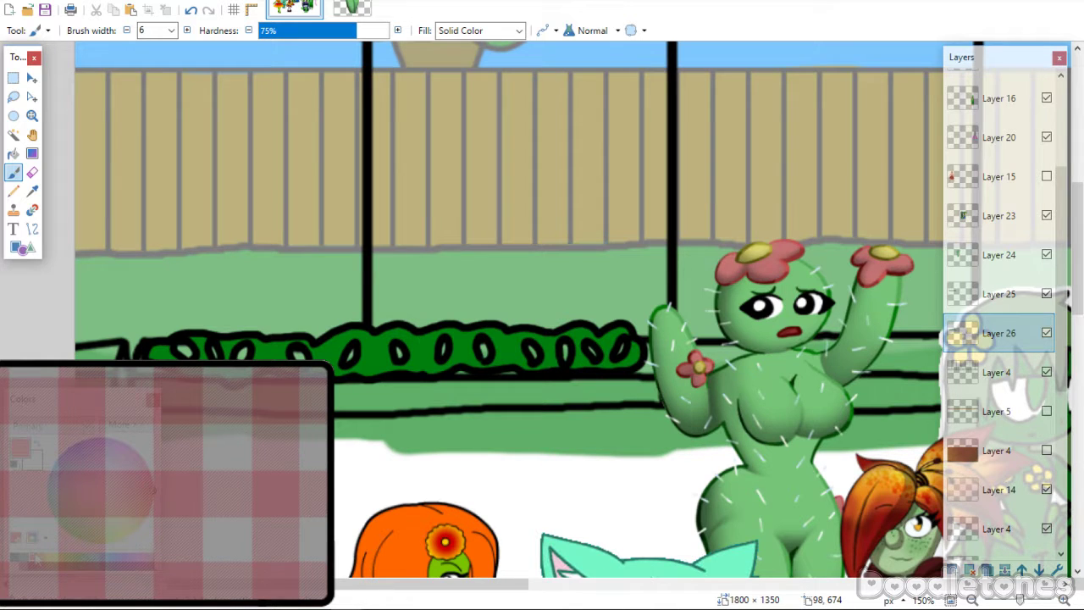
Paint the small ovals along the hedge red.
left_click(182, 347)
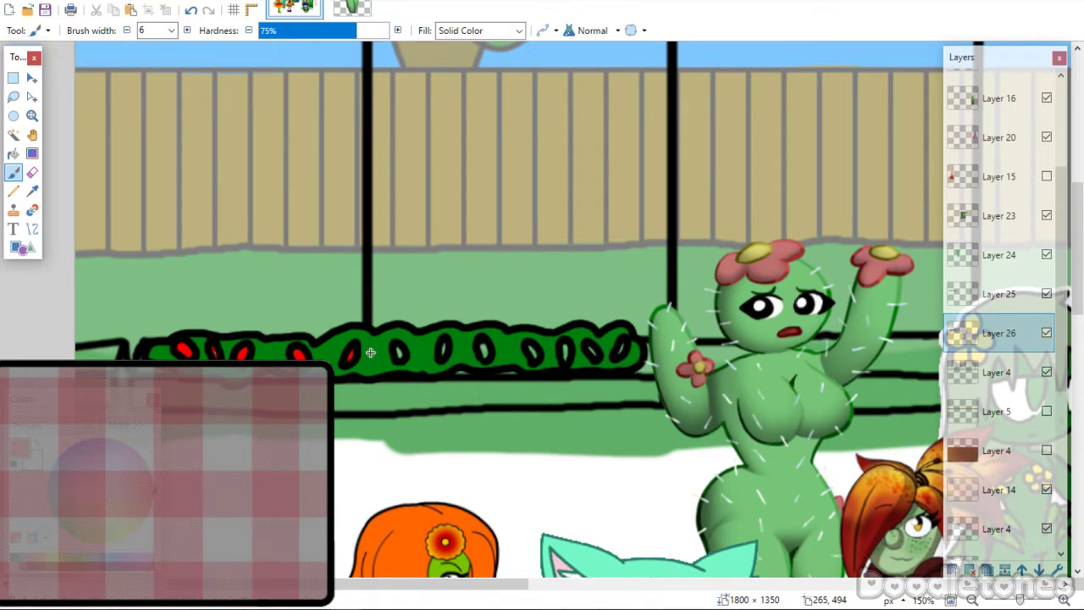
left_click(399, 352)
left_click(442, 353)
left_click(533, 349)
left_click(618, 347)
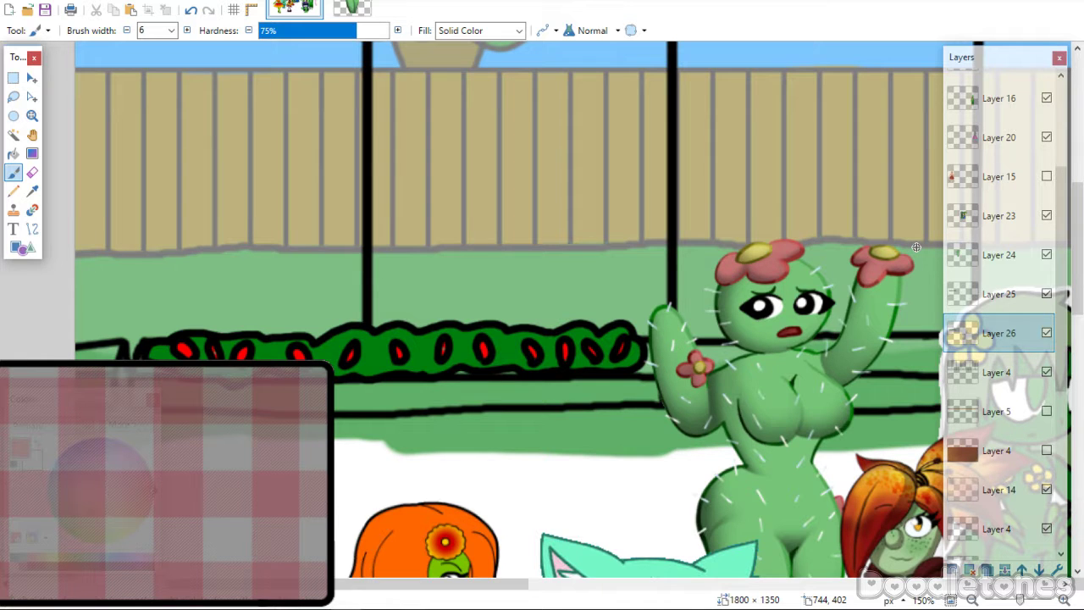
Hide the cactus character on Layer 24 and the green-haired pair on Layer 23 to expose the planters behind them.
key("ctrl+minus")
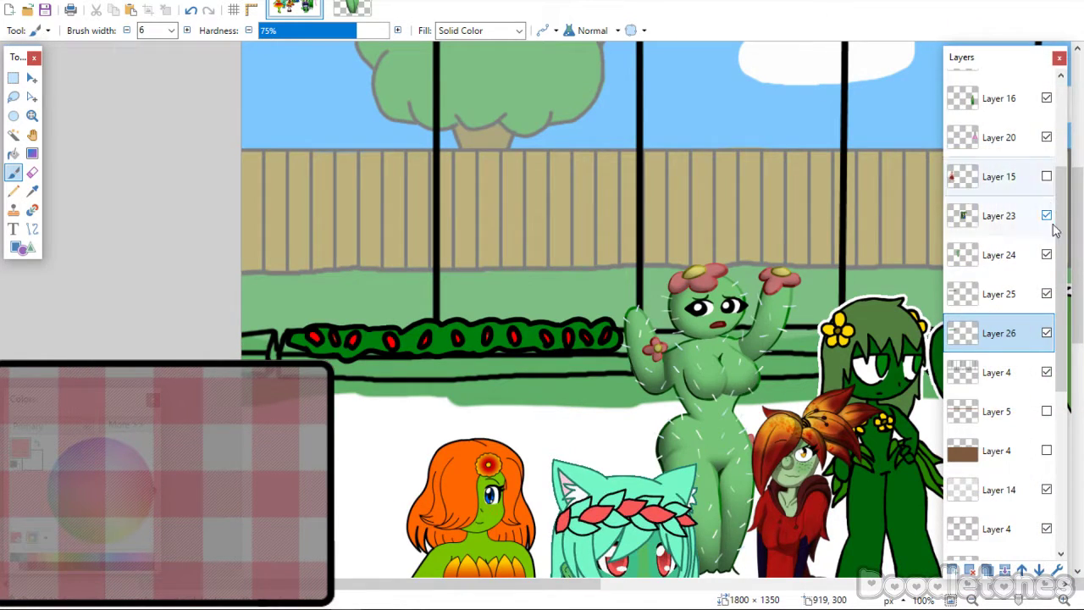
mouse_move(1060, 239)
left_mouse_down()
mouse_move(1048, 176)
mouse_move(1058, 175)
mouse_move(1060, 244)
left_mouse_up()
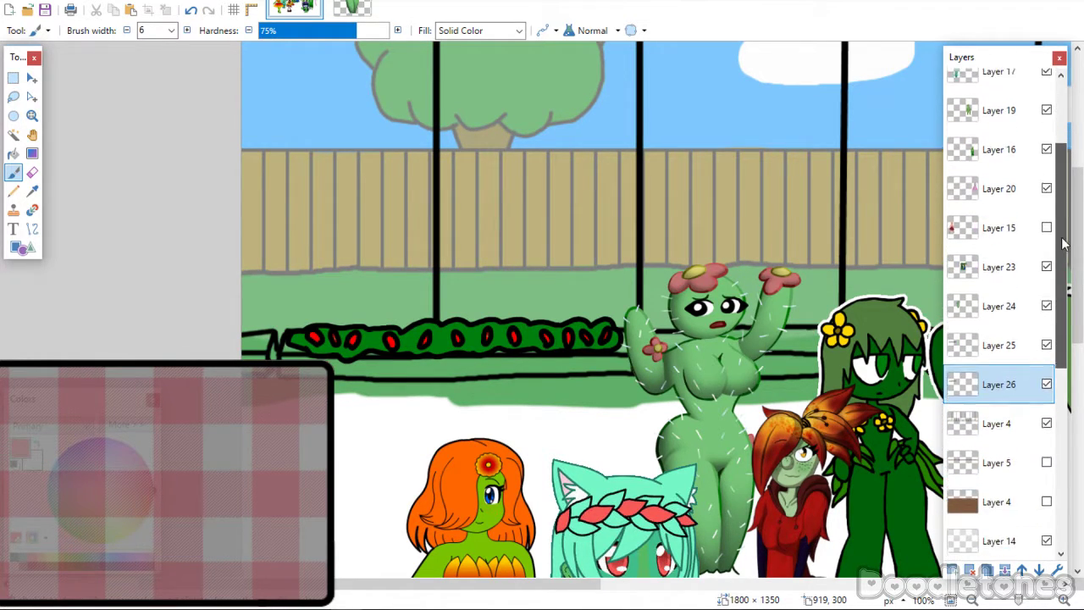
left_click(1046, 303)
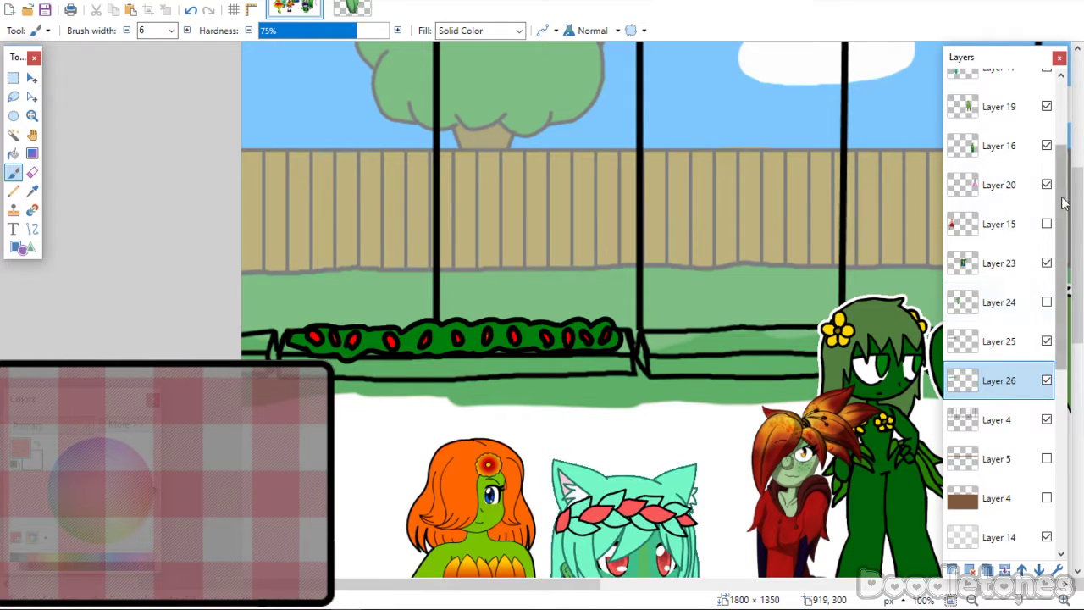
scroll(1007, 270, "down", 1)
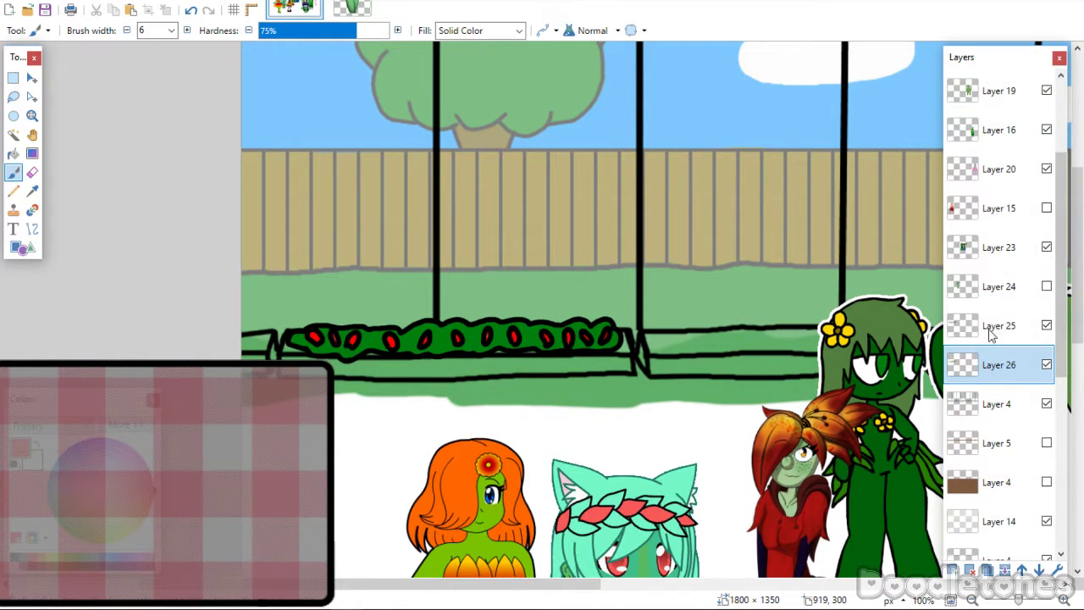
left_click(1046, 246)
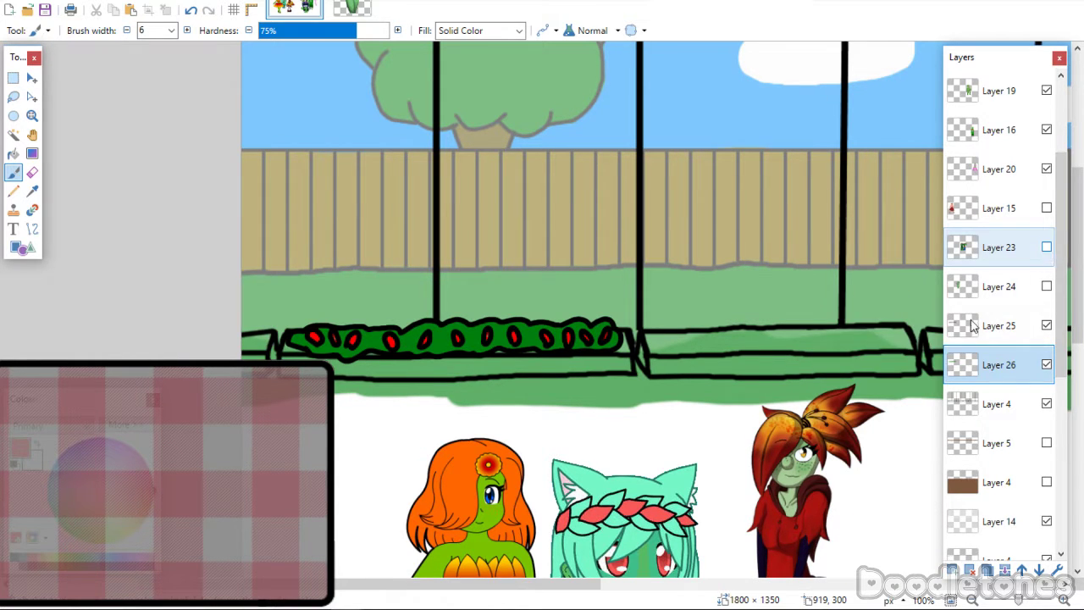
Hide the green bear on Layer 19, the white-haired pair on Layer 16 and the pink character on Layer 20.
left_click_drag(584, 603, 758, 598)
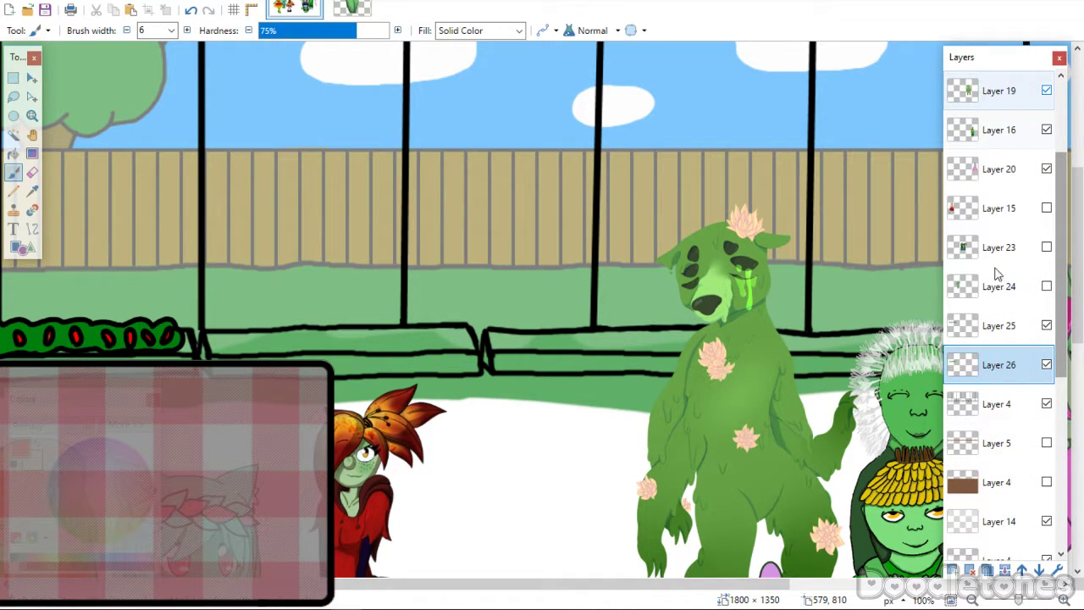
left_click(1046, 92)
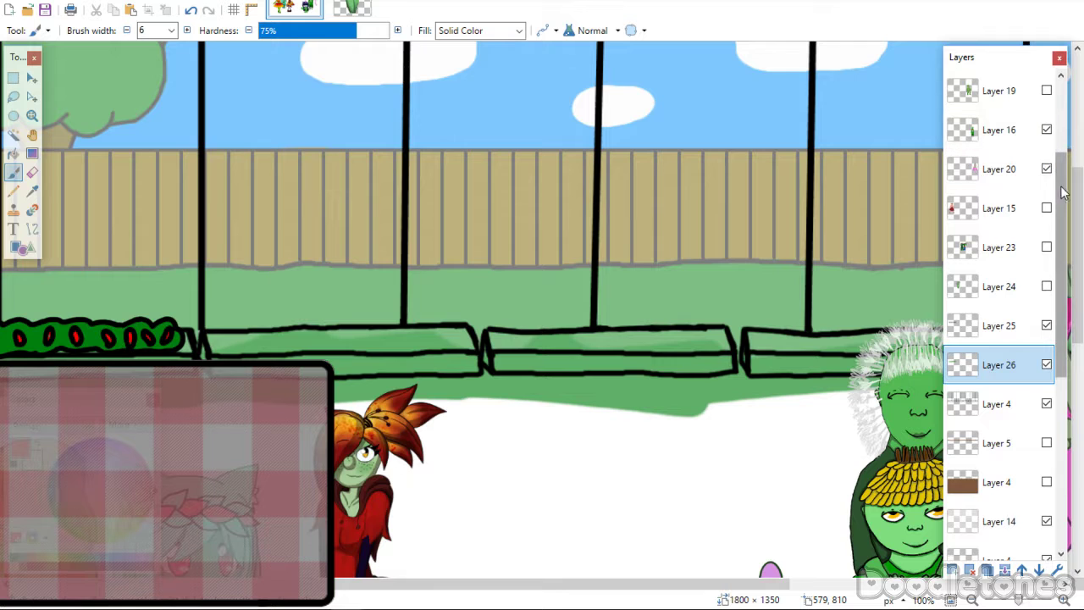
left_click(1047, 129)
scroll(593, 381, "down", 3)
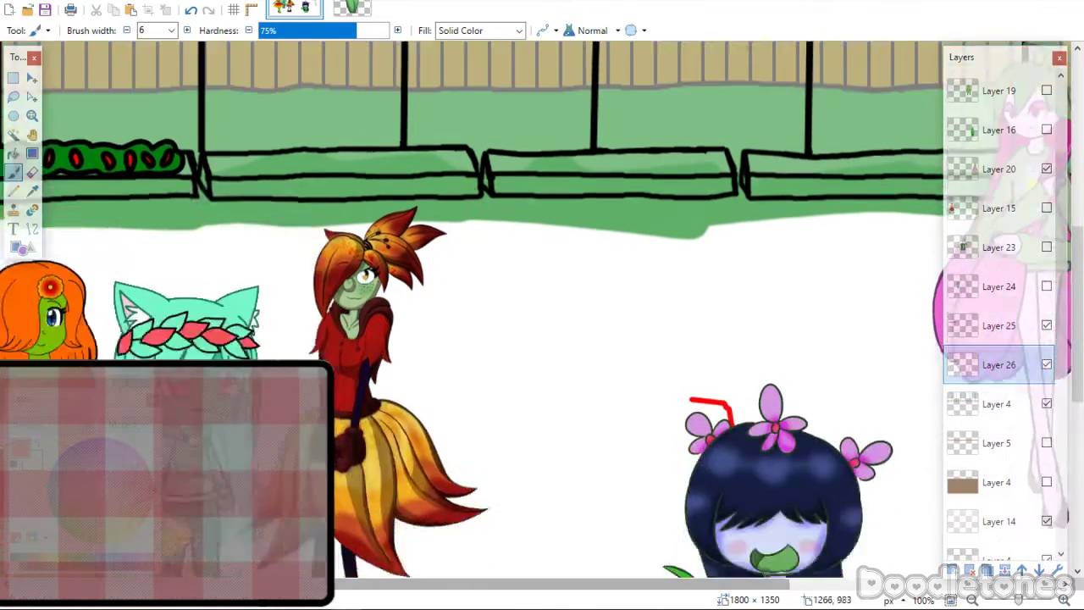
scroll(764, 567, "down", 4)
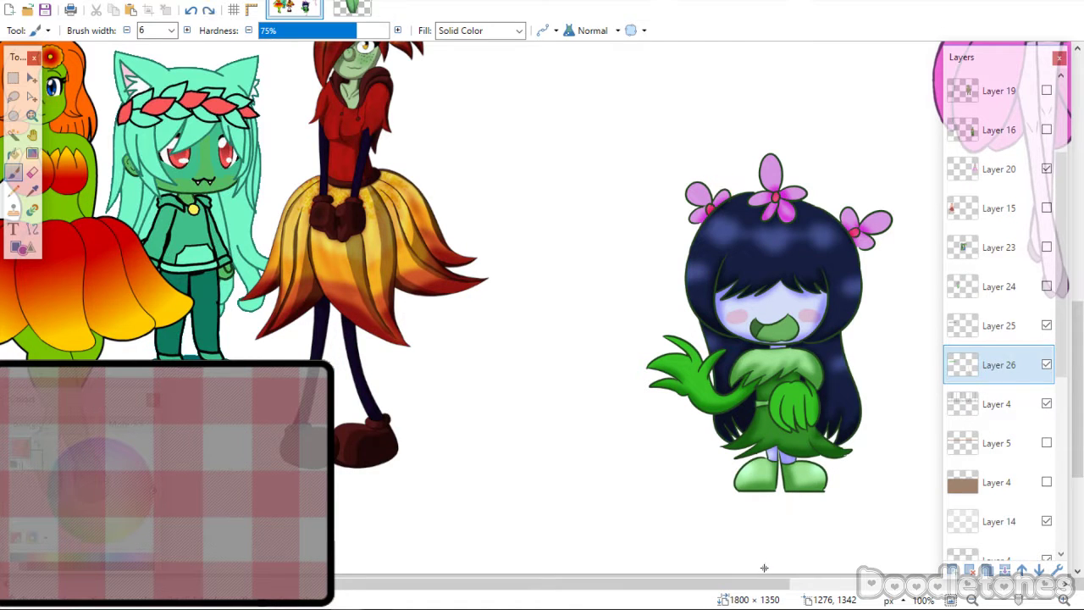
left_click_drag(1077, 330, 1077, 212)
left_click_drag(673, 584, 812, 584)
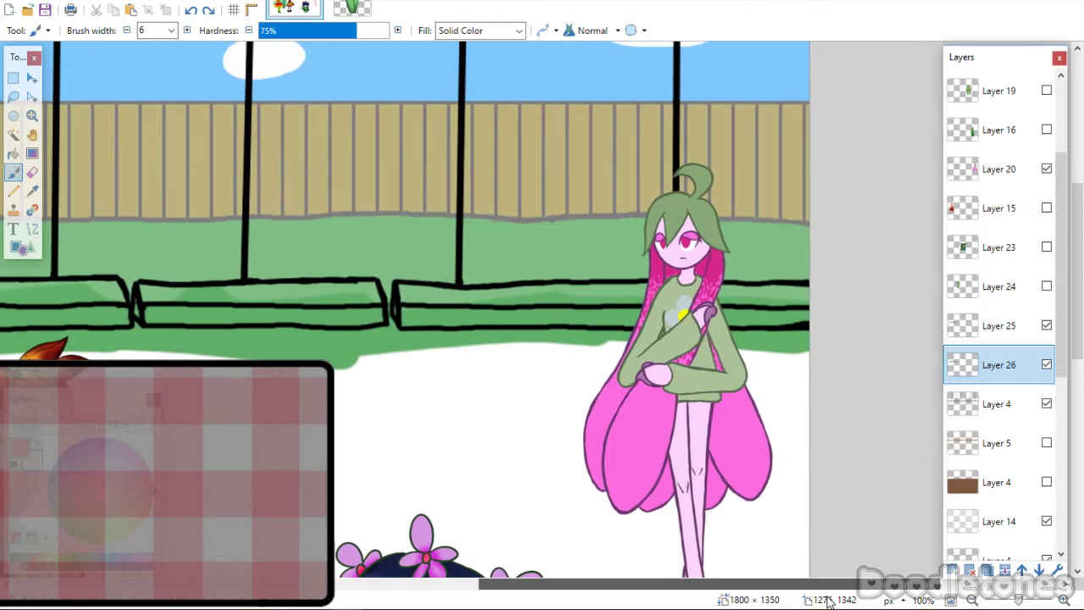
left_click(1046, 168)
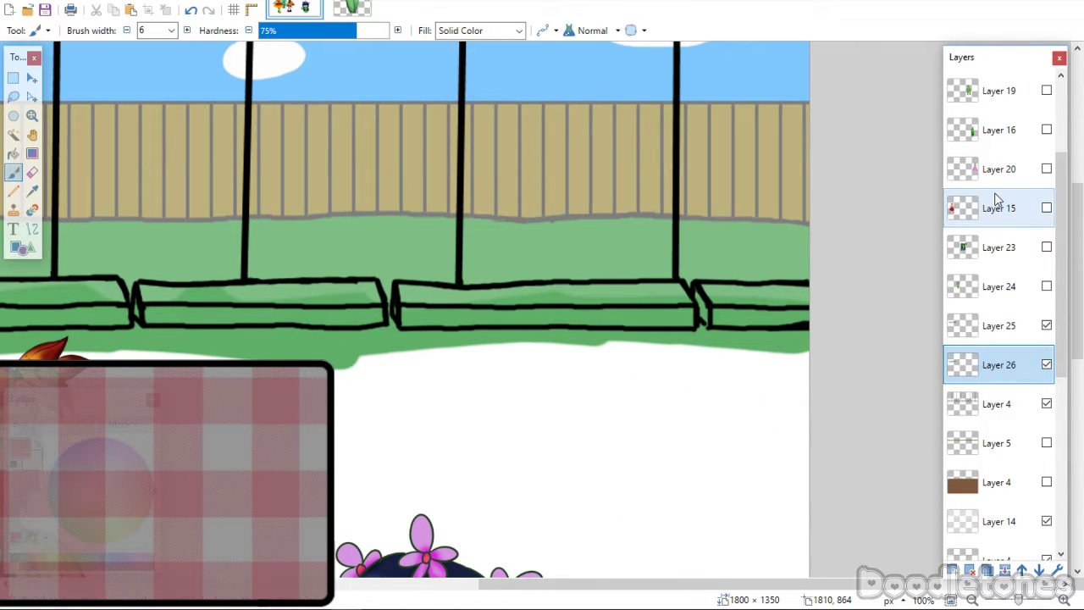
Merge Layer 25, holding part of the finished hedge, down into Layer 26.
left_click_drag(701, 585, 428, 599)
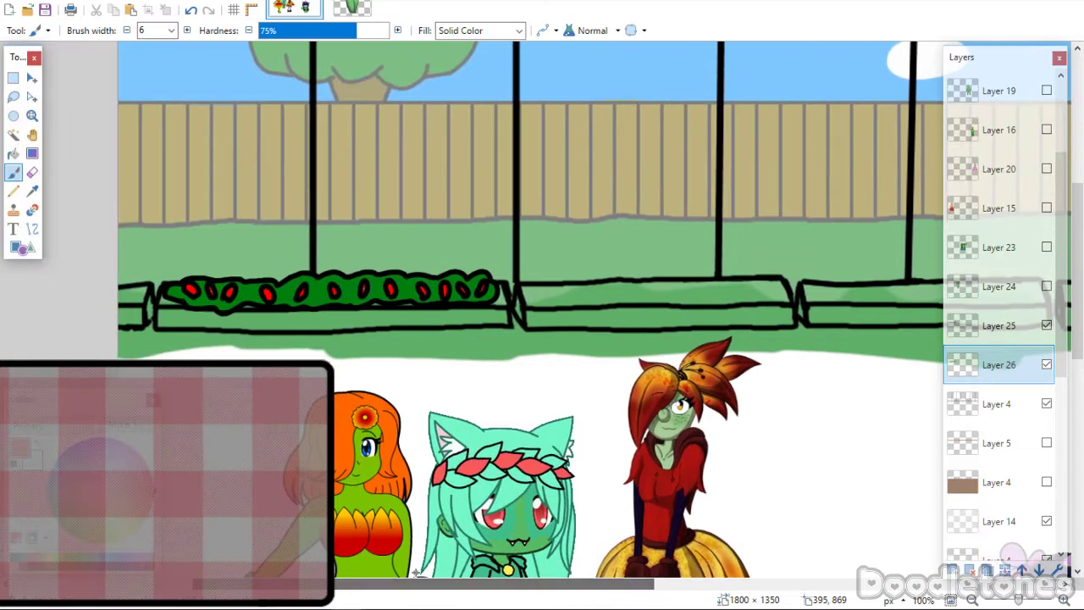
left_click_drag(1080, 259, 1055, 224)
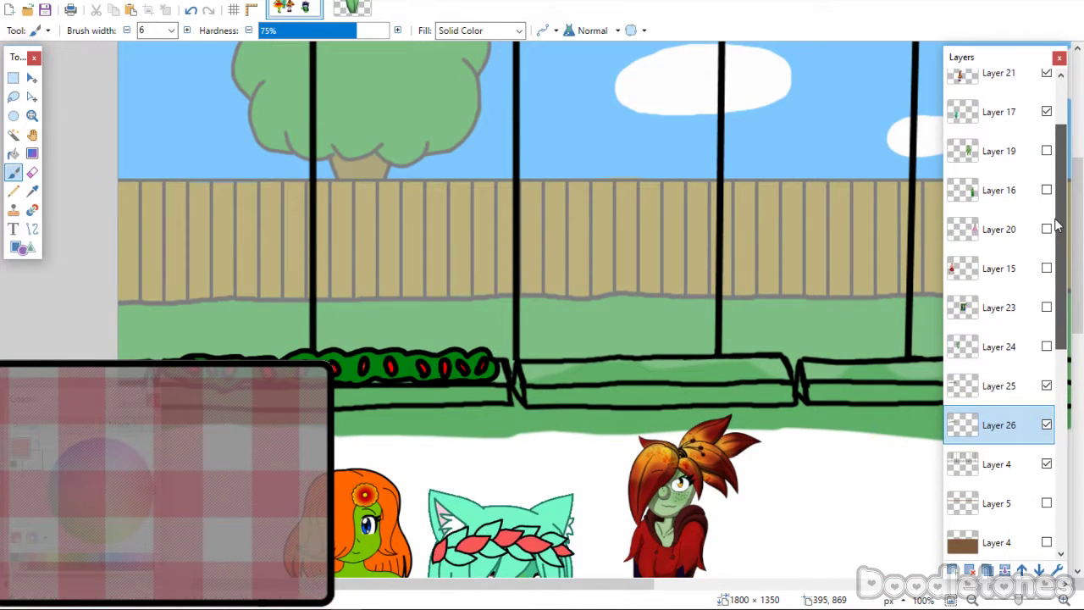
left_click(1044, 428)
left_click(1044, 427)
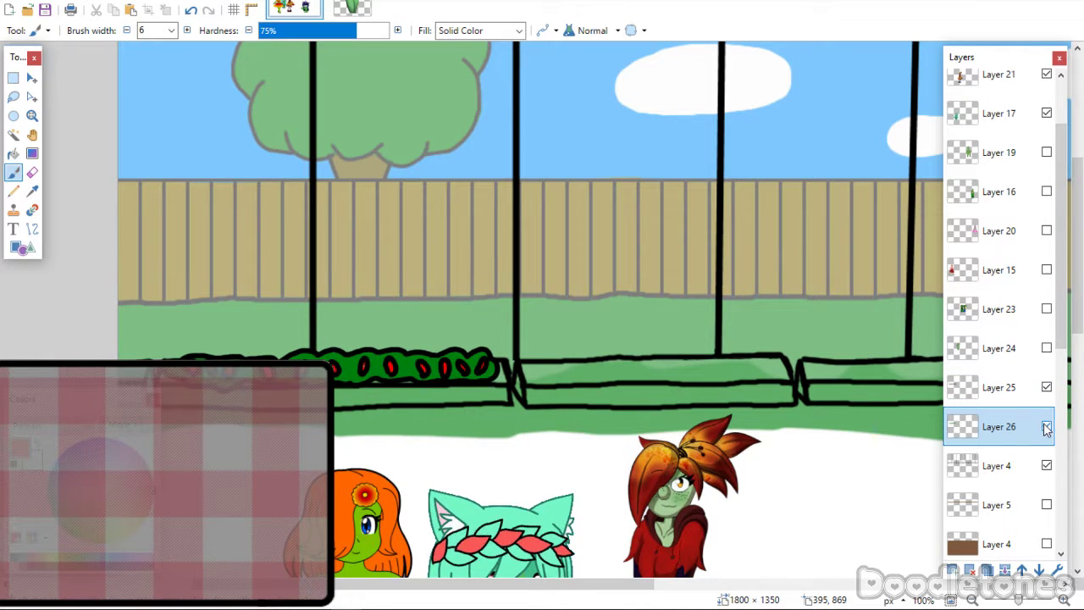
left_click(991, 387)
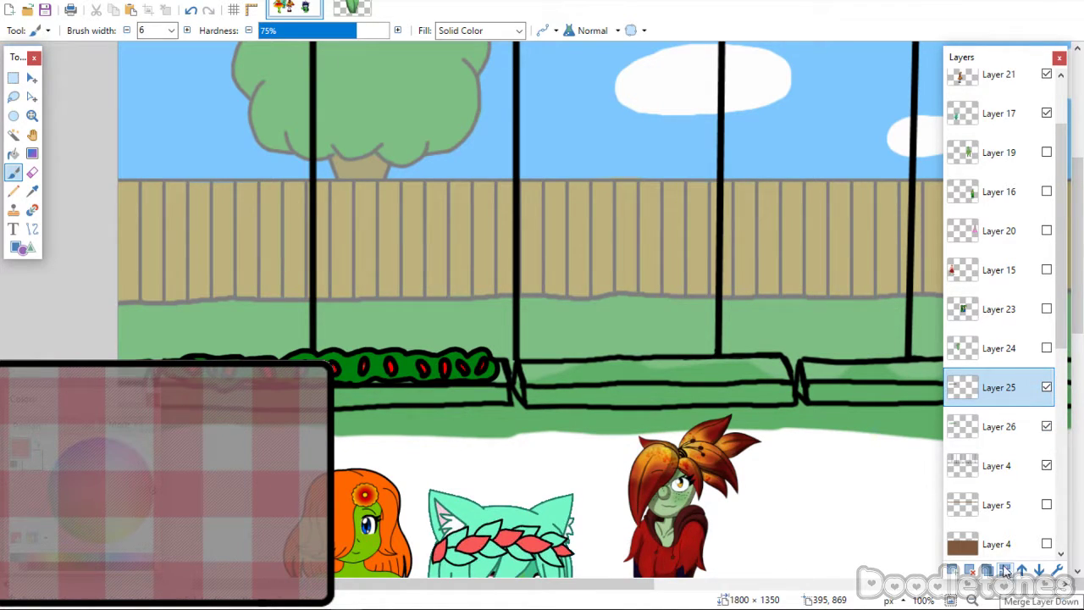
left_click(1005, 571)
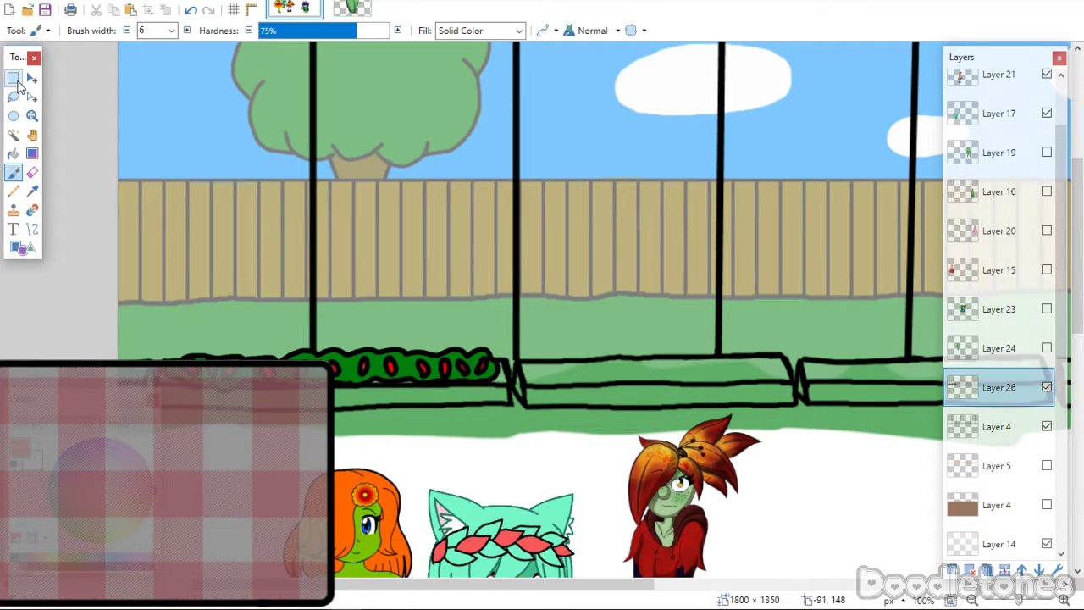
Copy the finished hedge and place a narrower, flatter duplicate in the neighbouring empty planter to its right.
left_click(14, 79)
left_click_drag(155, 326, 508, 403)
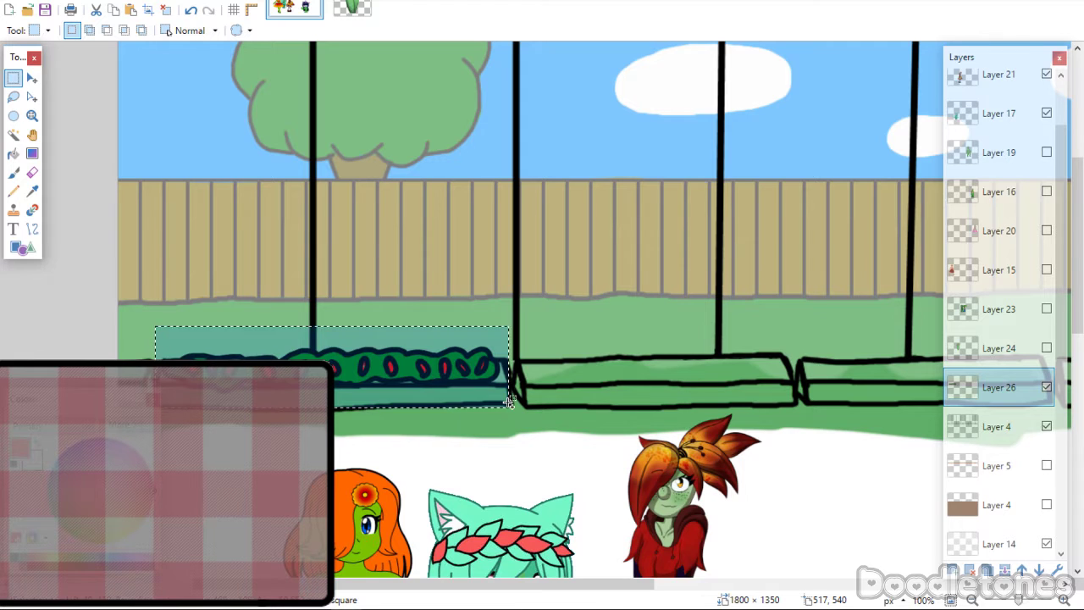
key("m")
left_click_drag(465, 372, 800, 360)
left_click_drag(659, 320, 660, 317)
left_click_drag(663, 394, 658, 377)
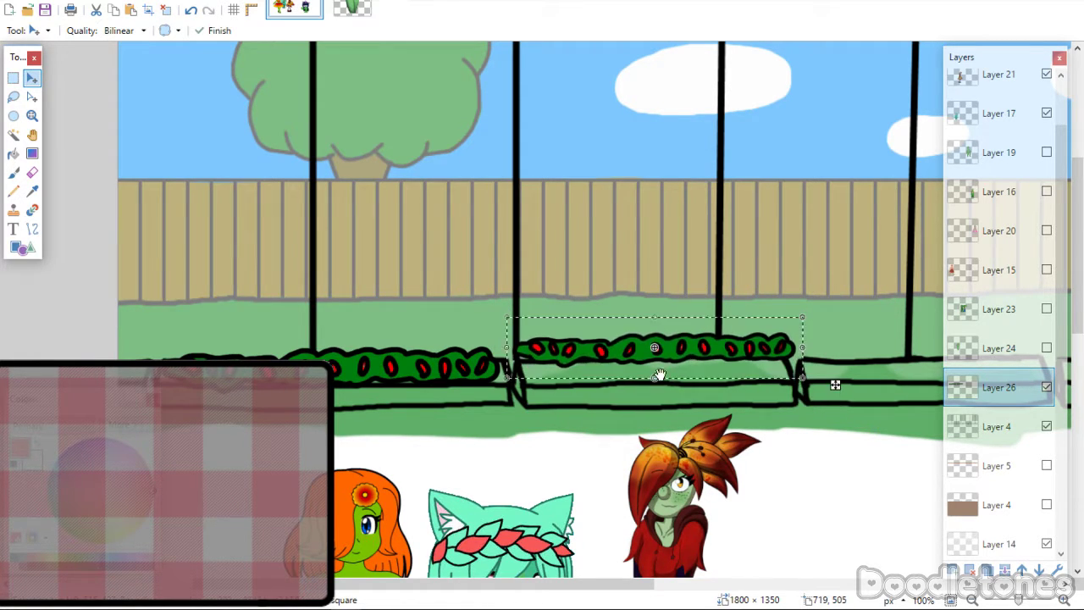
left_click_drag(726, 337, 729, 354)
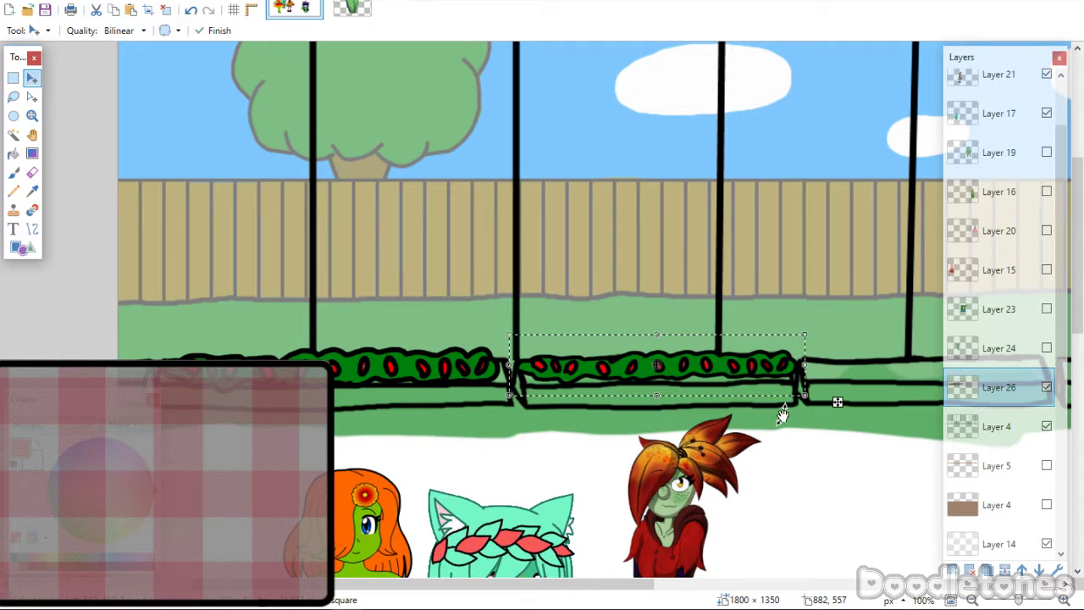
Paste another hedge copy on a new layer and fit it into the next empty planter, below the small middle cloud.
left_click_drag(490, 590, 635, 556)
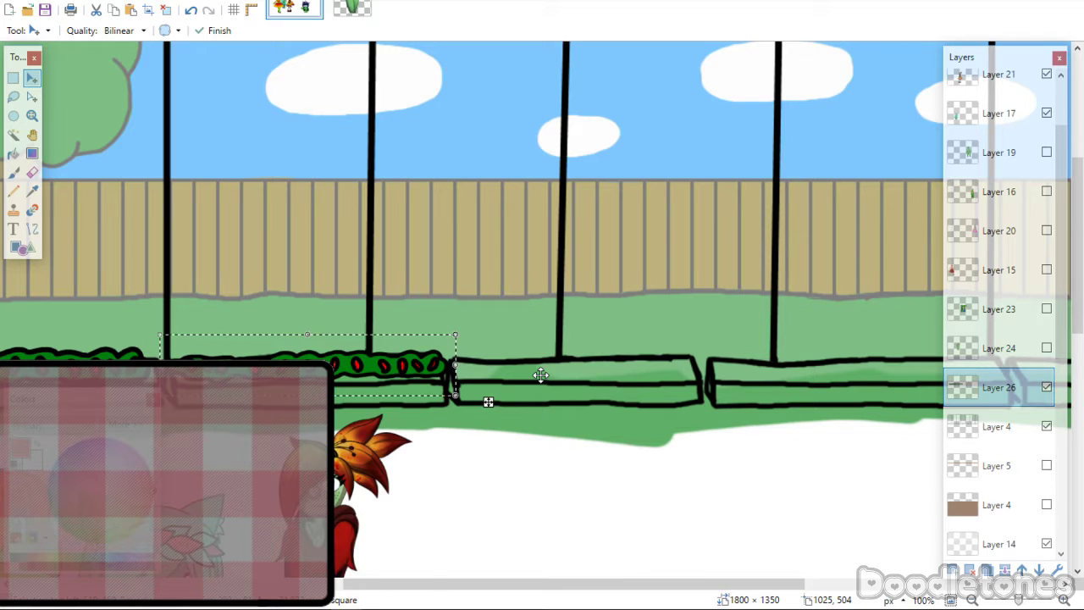
left_click_drag(426, 360, 714, 364)
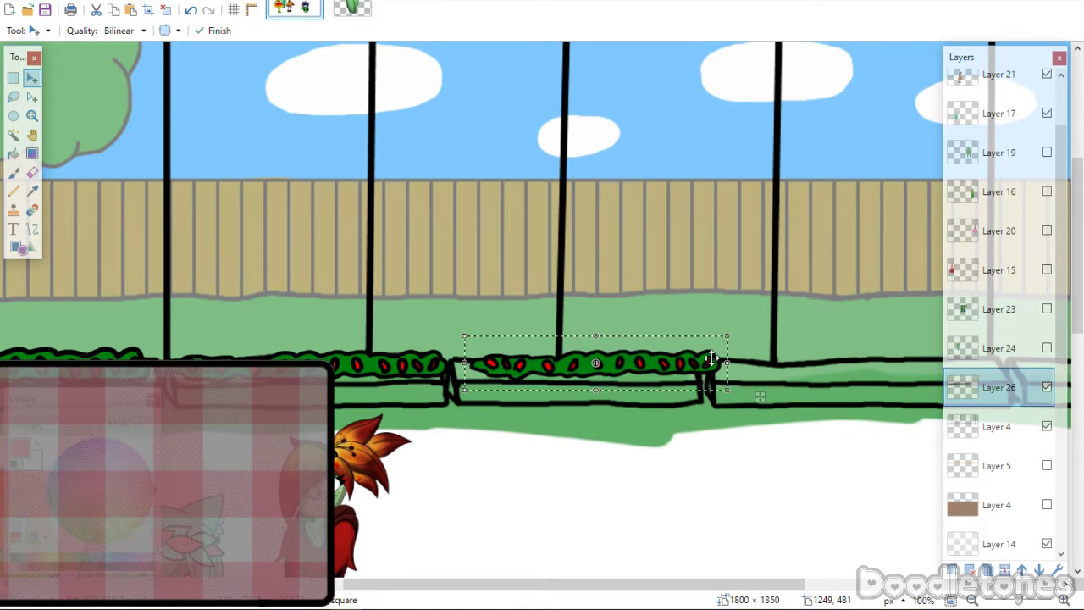
key("ctrl+z")
left_click(950, 572)
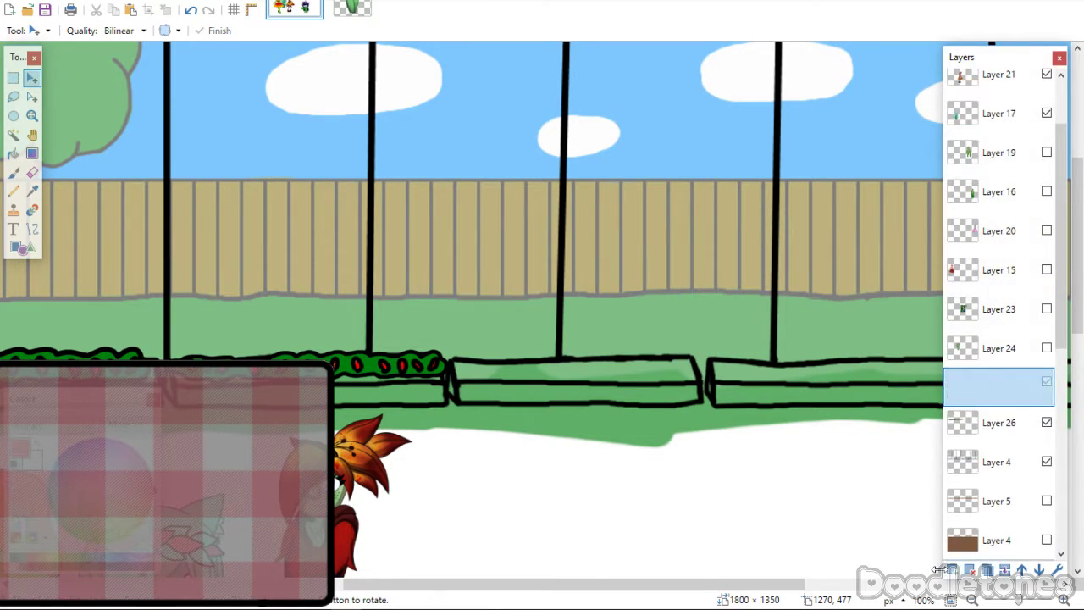
key("ctrl+v")
mouse_move(649, 362)
left_mouse_down()
mouse_move(616, 362)
mouse_move(634, 369)
left_mouse_up()
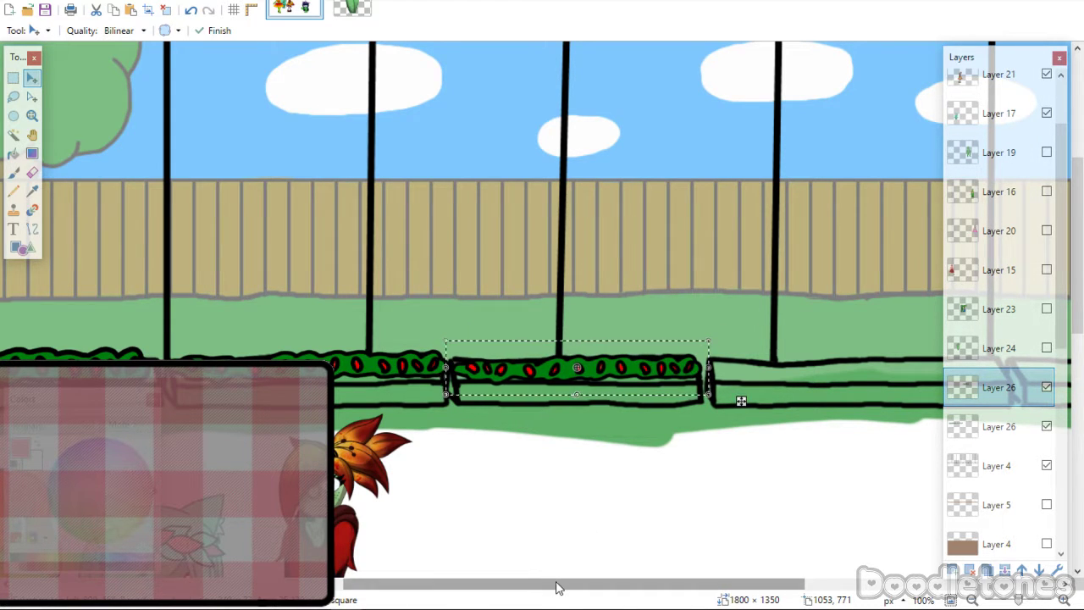
Paste a hedge copy on a new layer and stretch it across the last full planter before the scene's right edge.
left_click_drag(556, 588, 649, 584)
left_click(952, 569)
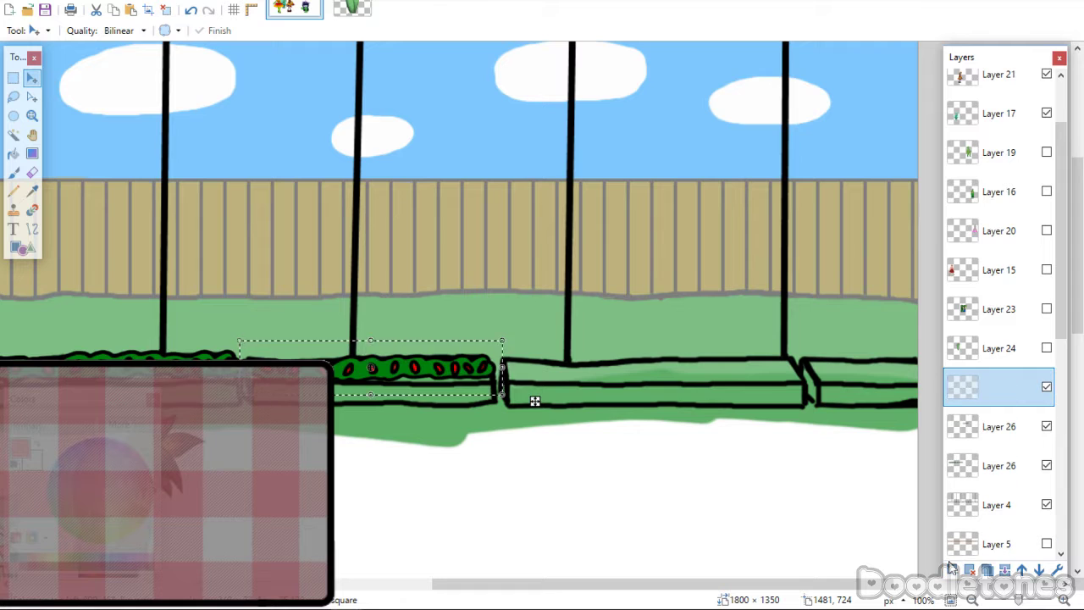
key("ctrl+v")
left_click_drag(478, 365, 757, 365)
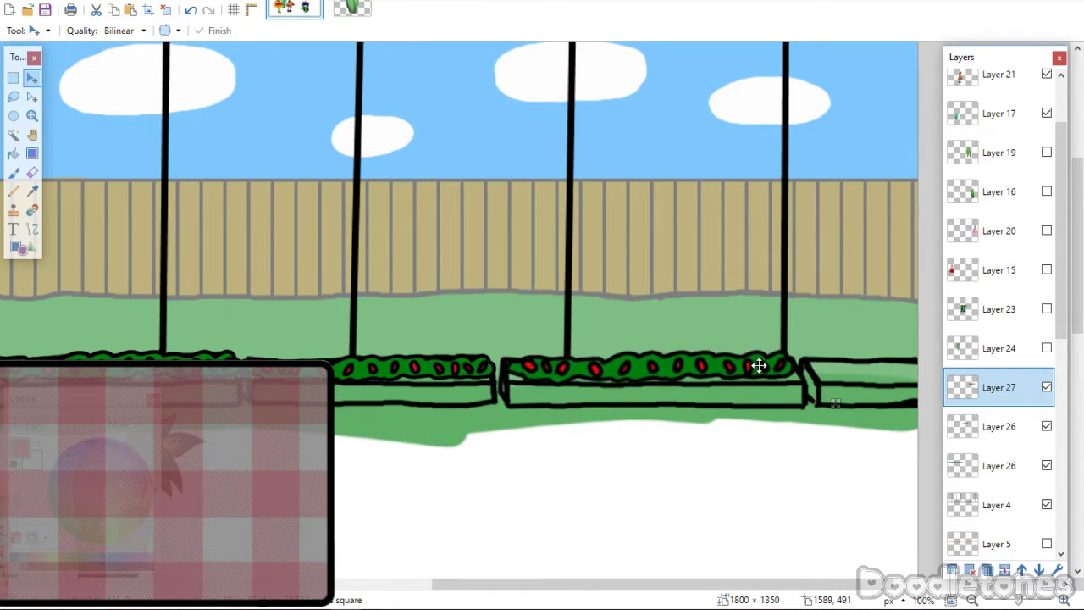
Add a new layer with a hedge copy and position it in the partial planter at the scene's right edge.
left_click(951, 570)
key("ctrl+v")
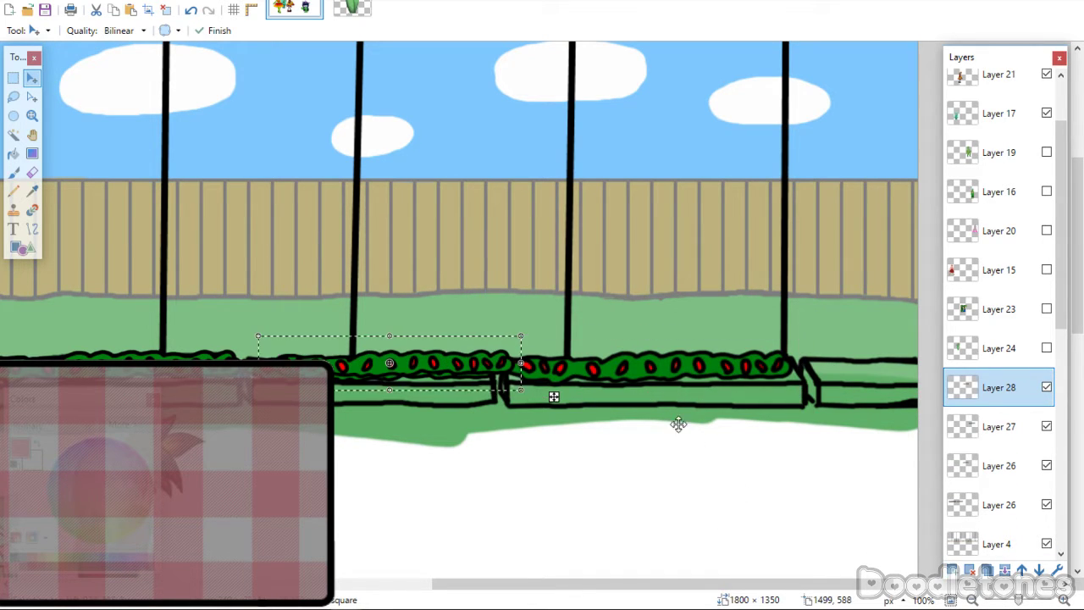
left_click_drag(474, 367, 1008, 370)
mouse_move(811, 398)
left_mouse_down()
mouse_move(838, 373)
mouse_move(829, 397)
left_mouse_up()
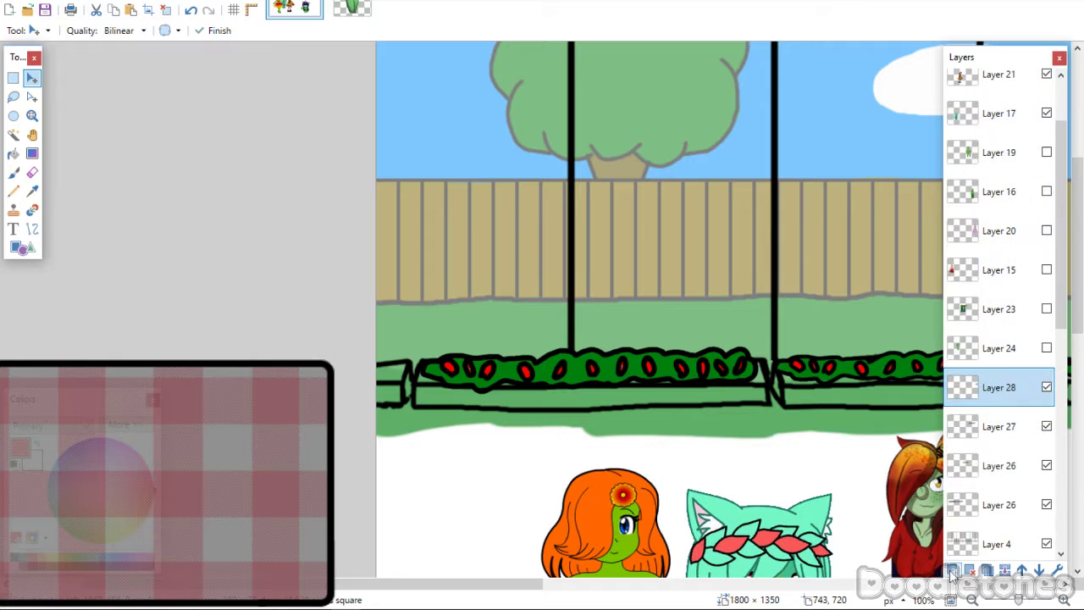
Paste a hedge copy on a new layer and move it into the partial planter at the scene's left edge.
key("ctrl+shift+v")
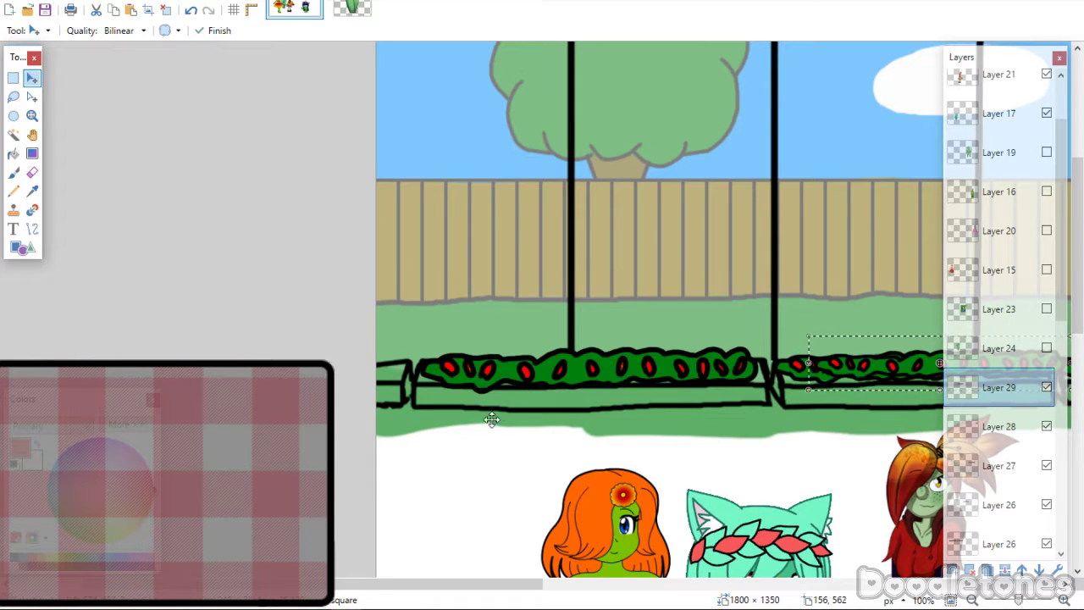
left_click_drag(843, 362, 433, 408)
left_click_drag(391, 362, 378, 364)
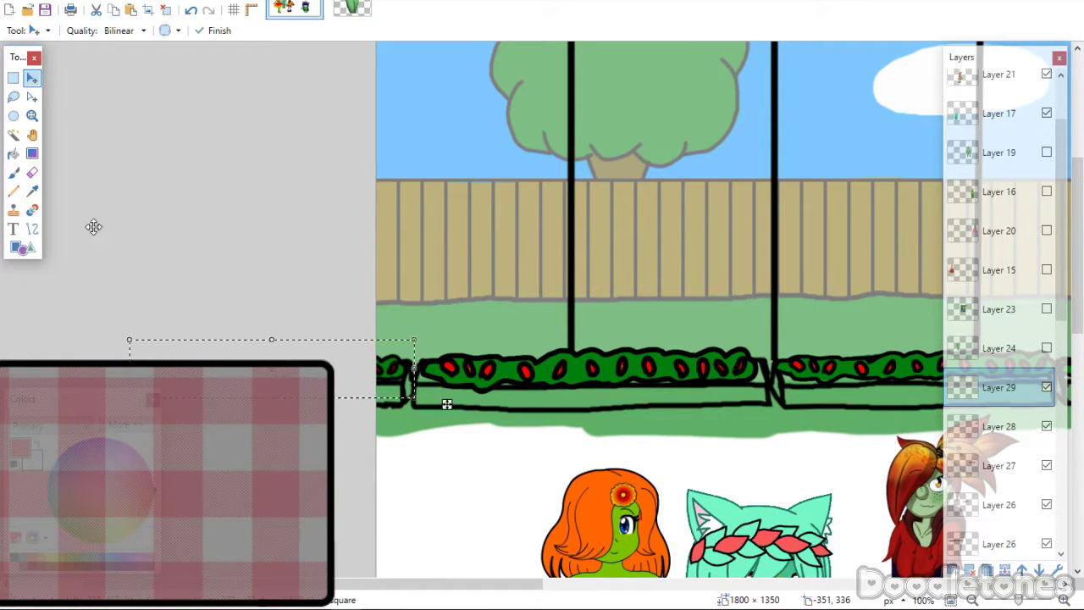
left_click(13, 77)
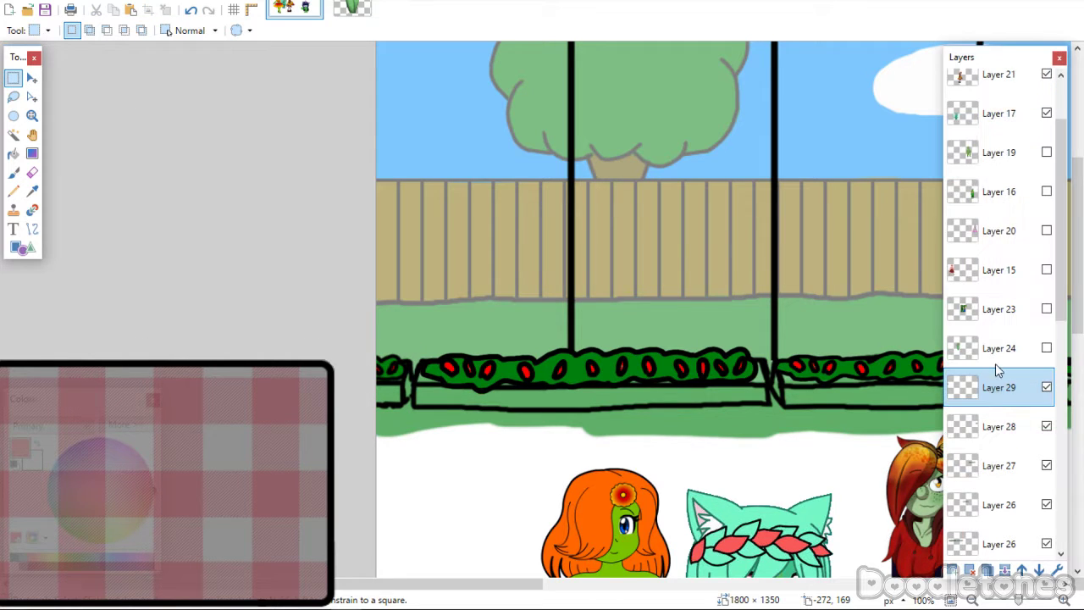
Show the hidden characters again on Layers 24, 23, 15, 16, 19 and 20.
left_click(1046, 349)
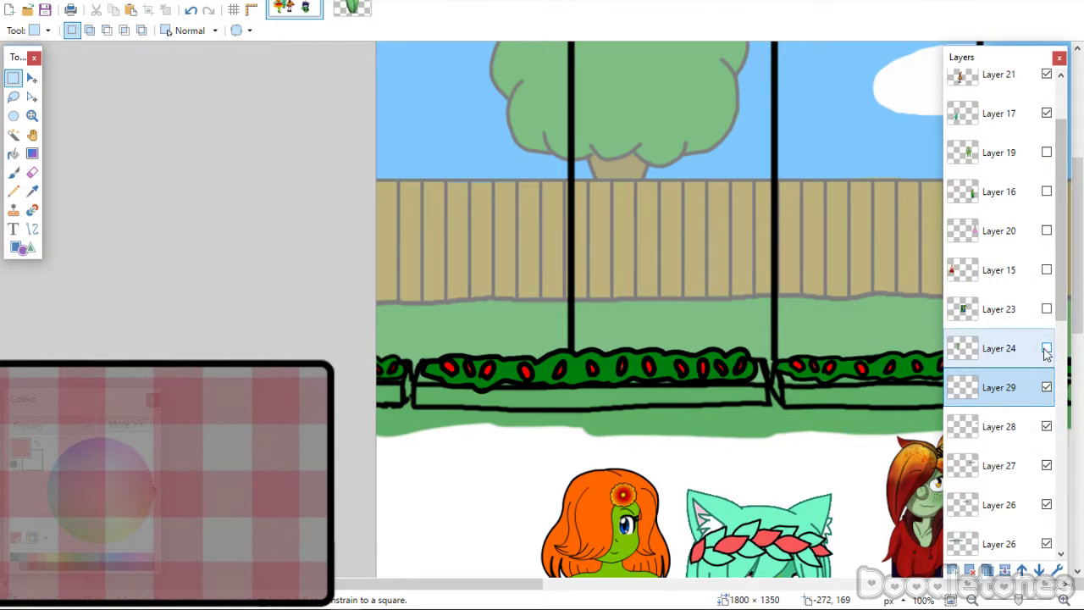
left_click(1047, 310)
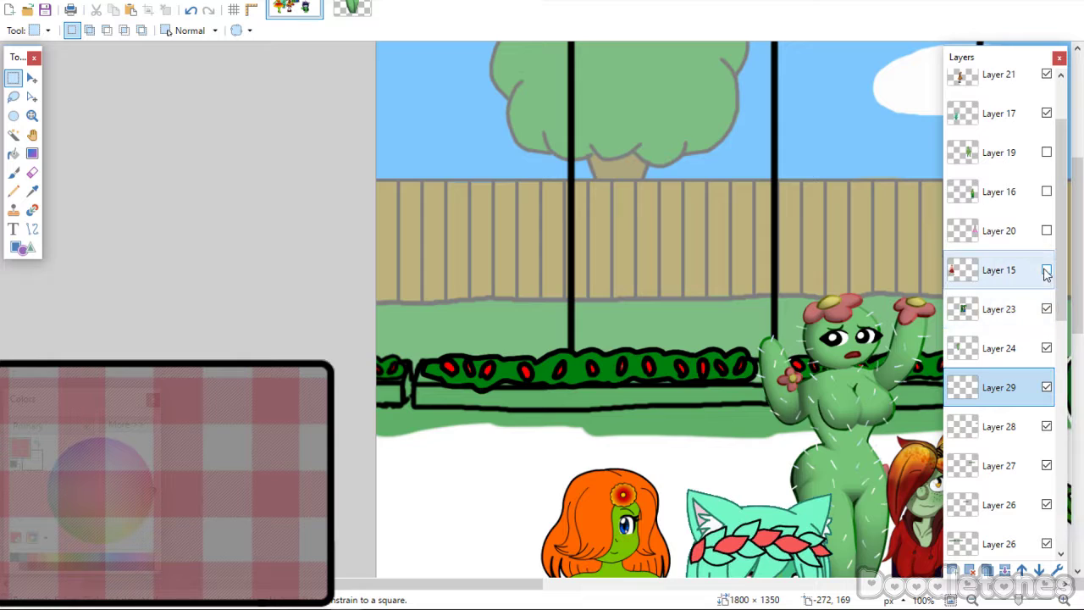
left_click(1046, 270)
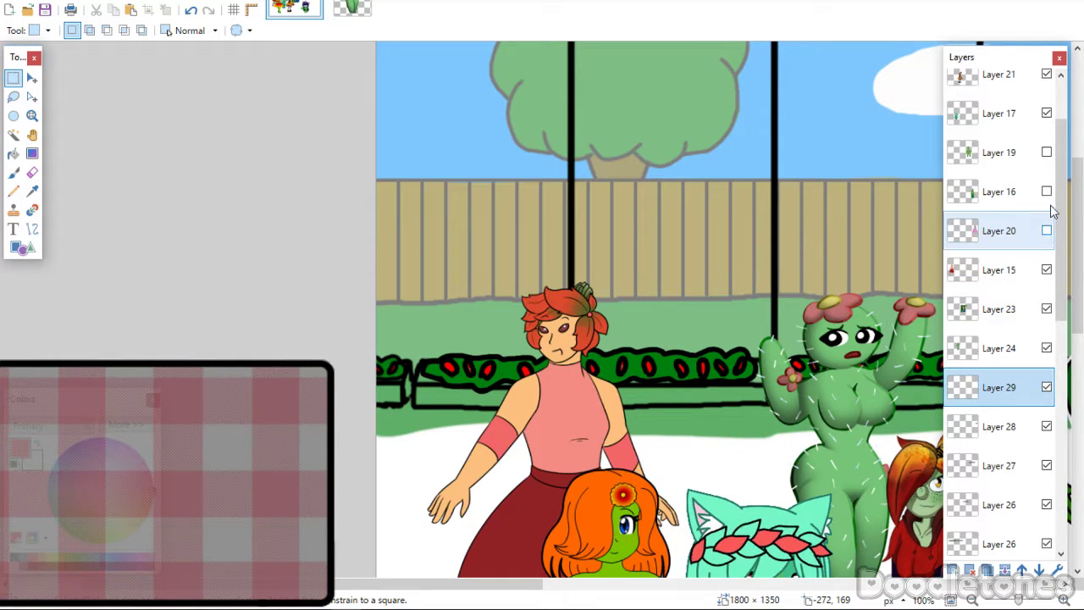
left_click(1046, 191)
left_click(1046, 152)
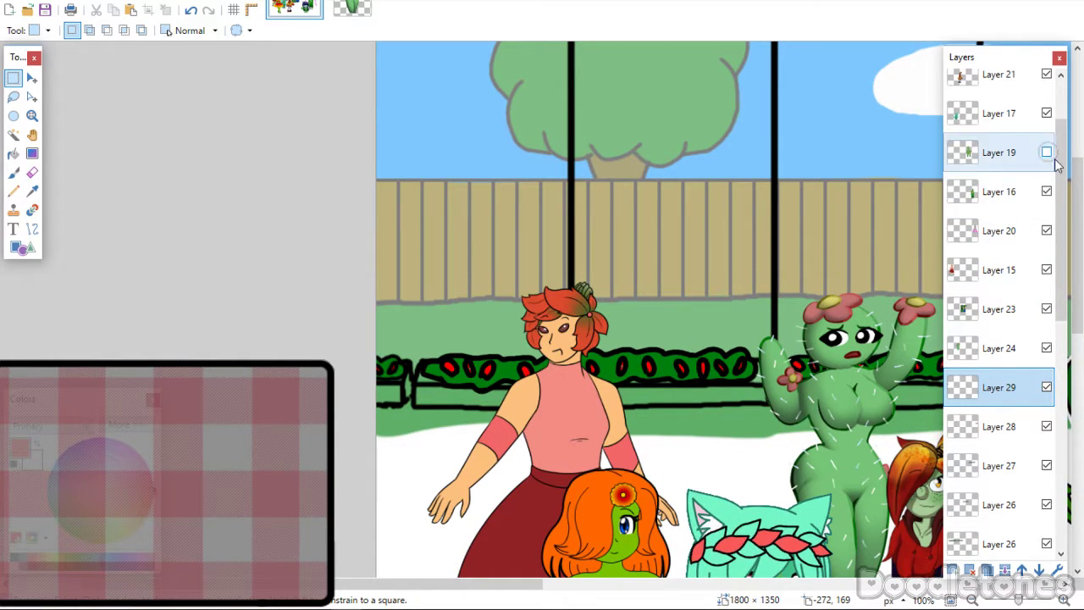
left_click(1047, 230)
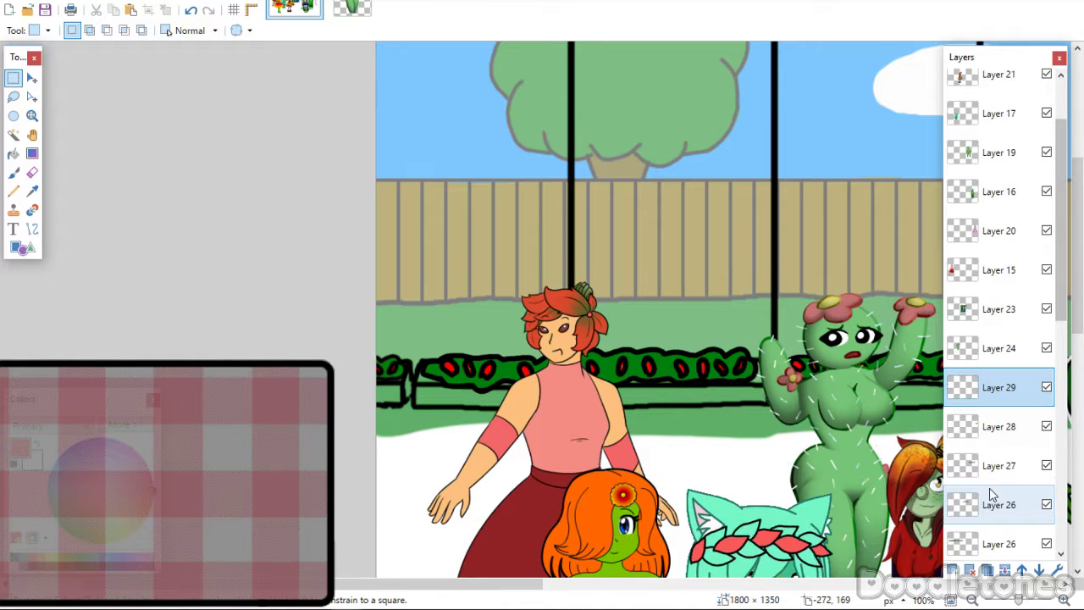
Show the planters' brown fill on Layer 5 and the brown ground on the Layer 4 beneath it.
left_click(972, 599)
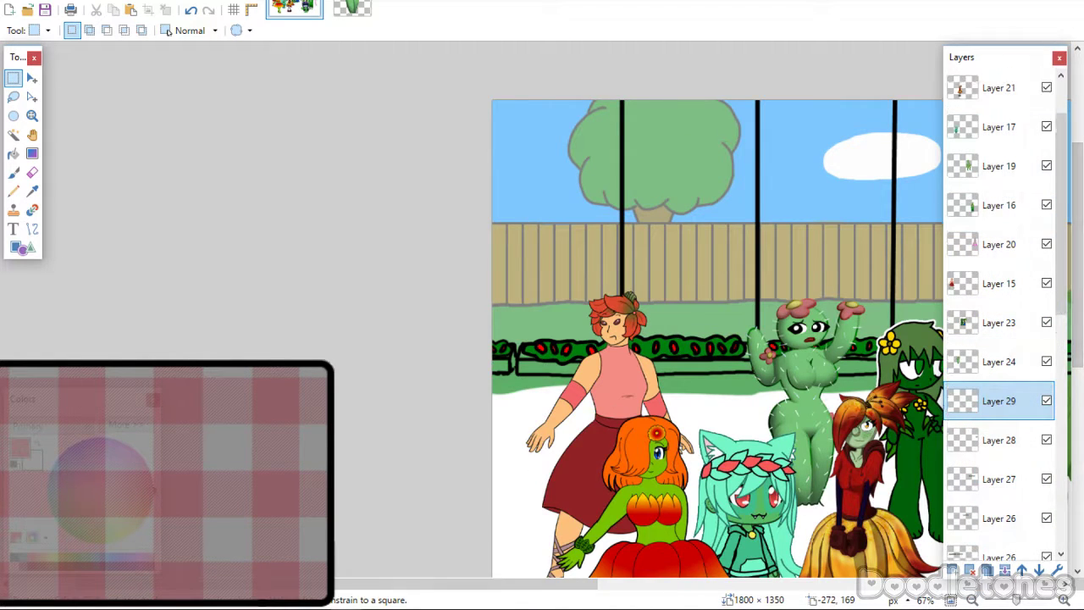
scroll(999, 338, "down", 1)
scroll(1053, 327, "down", 2)
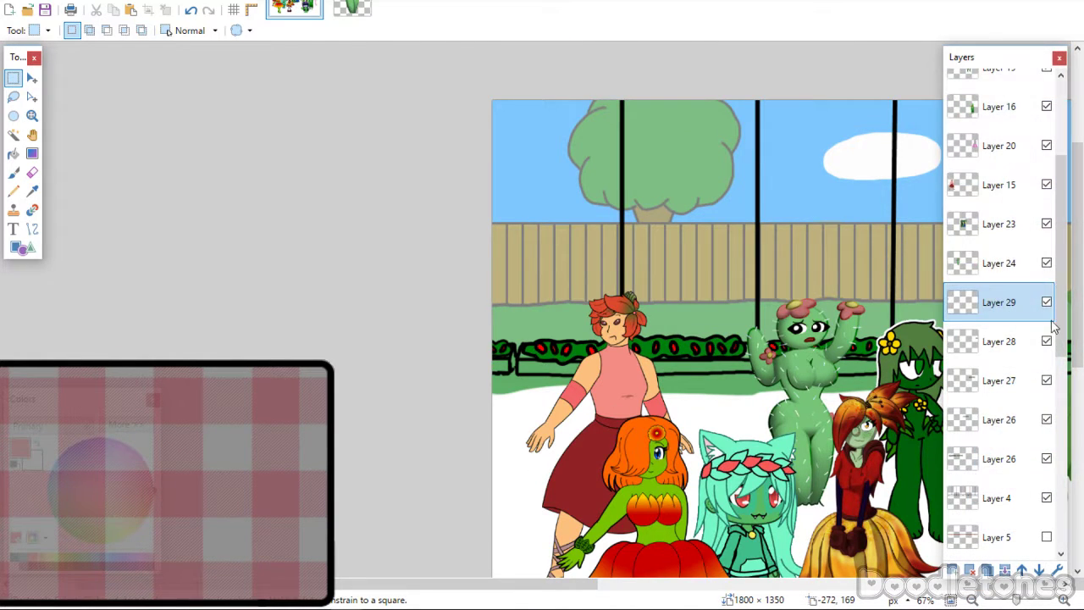
left_click(1047, 536)
left_click(1047, 536)
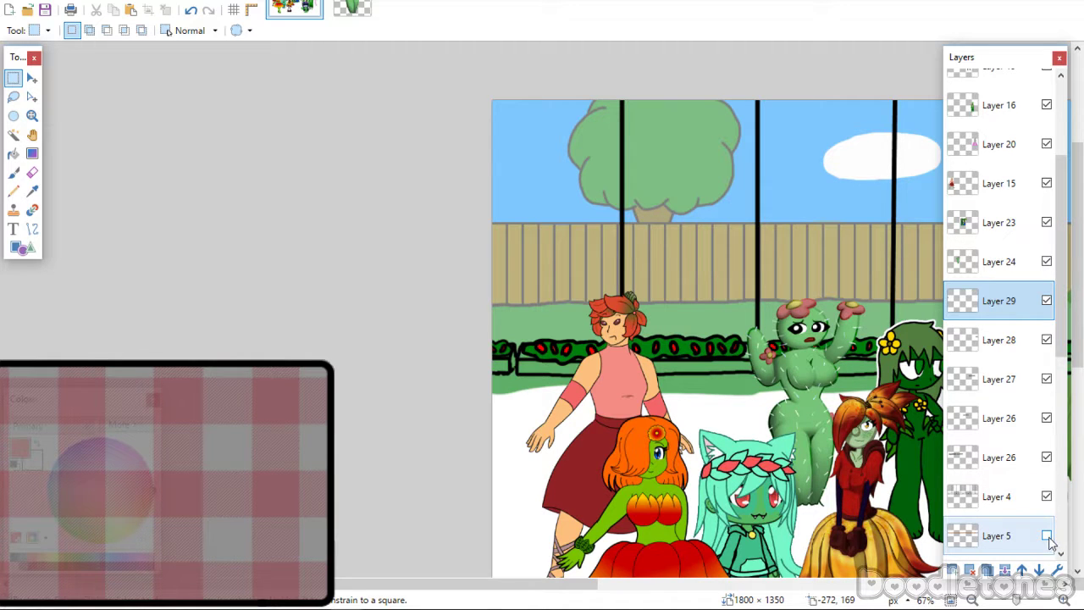
left_click(1047, 535)
scroll(1048, 516, "up", 1)
scroll(1050, 508, "down", 3)
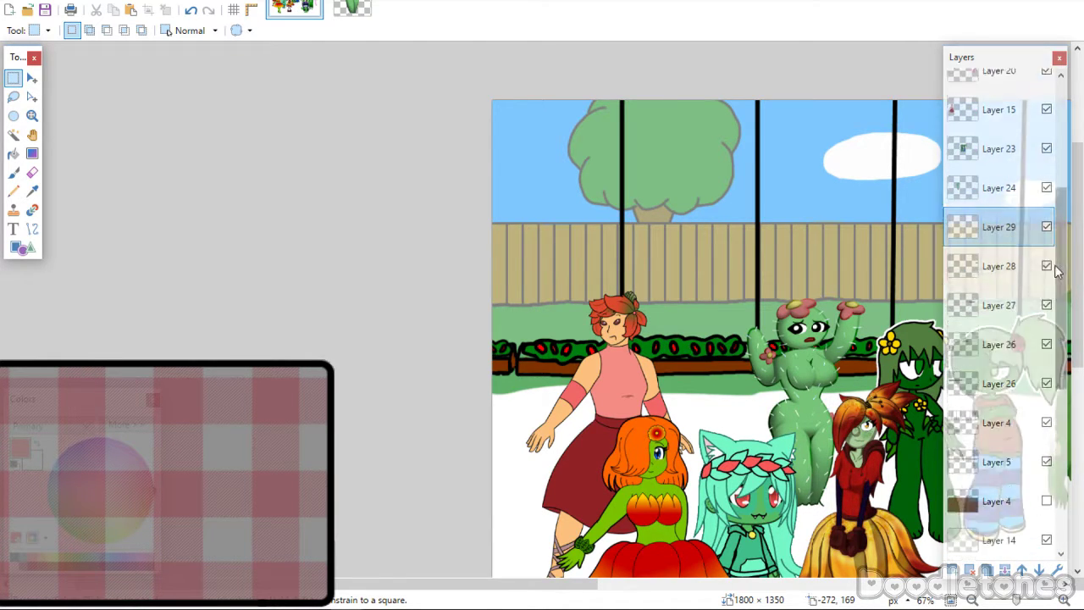
left_click(1047, 490)
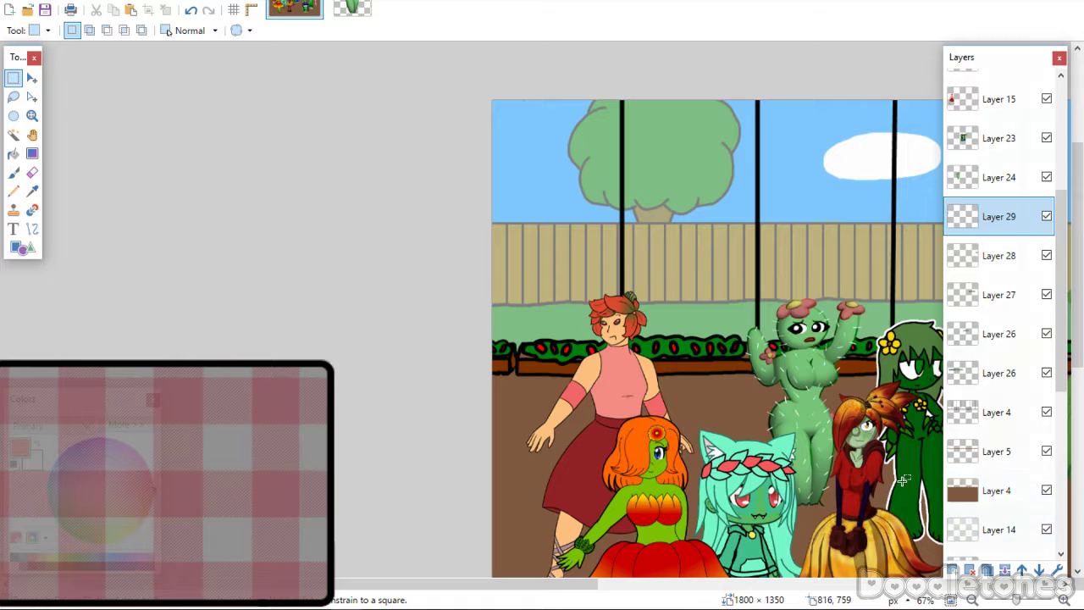
left_click(972, 600)
left_click_drag(584, 586, 779, 582)
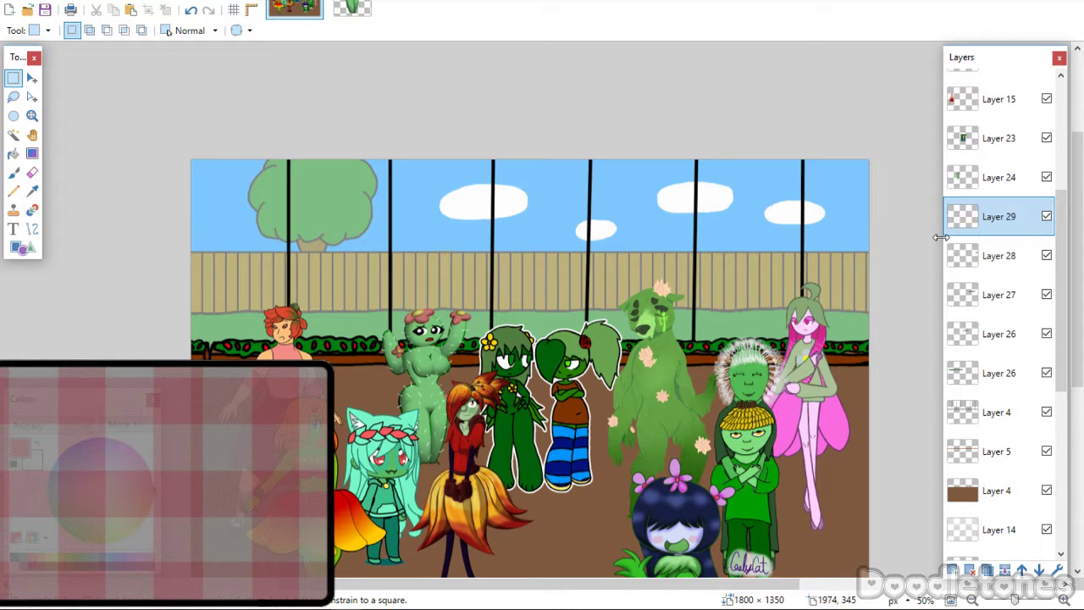
left_click_drag(1070, 270, 1068, 325)
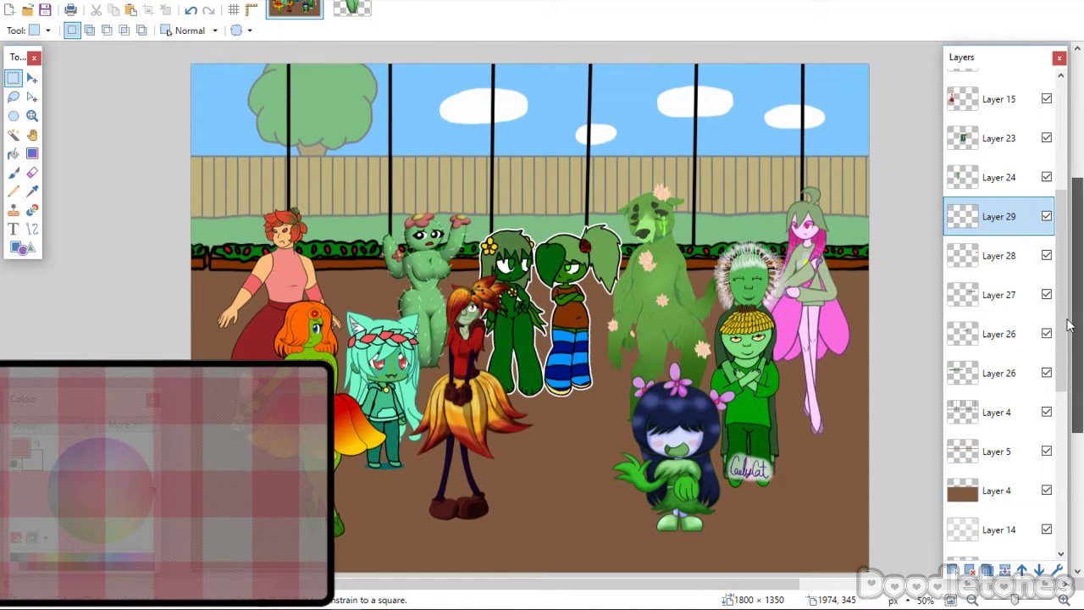
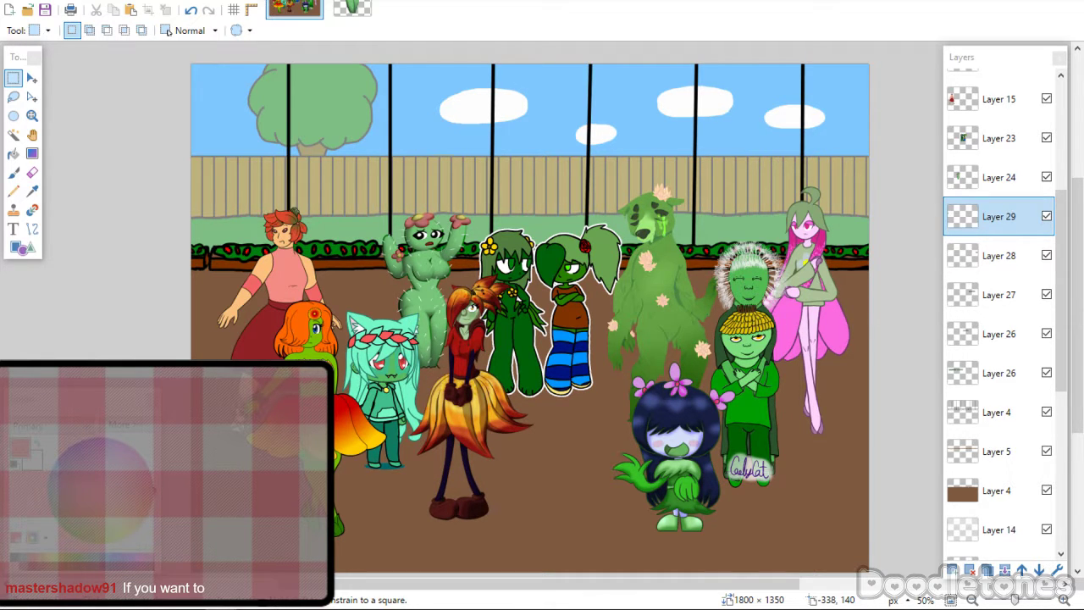
Move the navy-haired flower girl on Layer 18 left and slightly up, away from the crossed-arms character, and deselect.
scroll(971, 96, "up", 4)
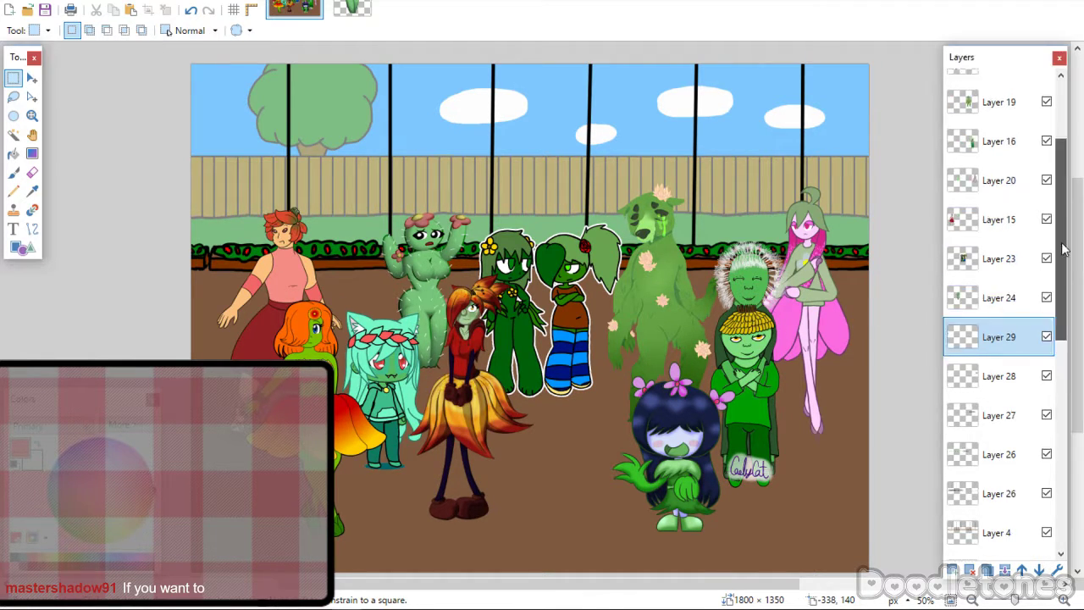
left_click(971, 97)
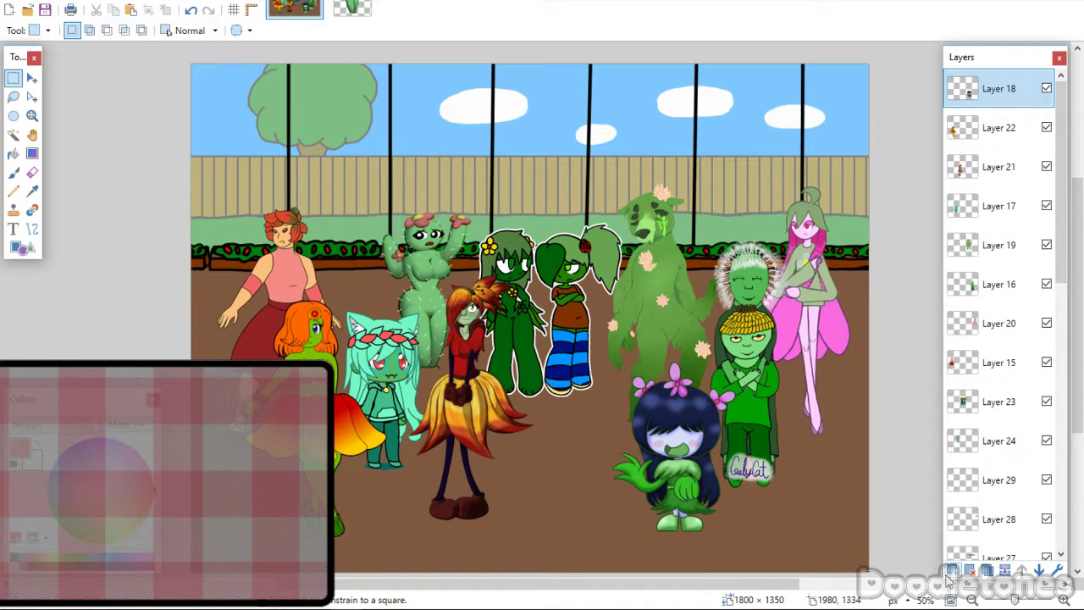
left_click(32, 78)
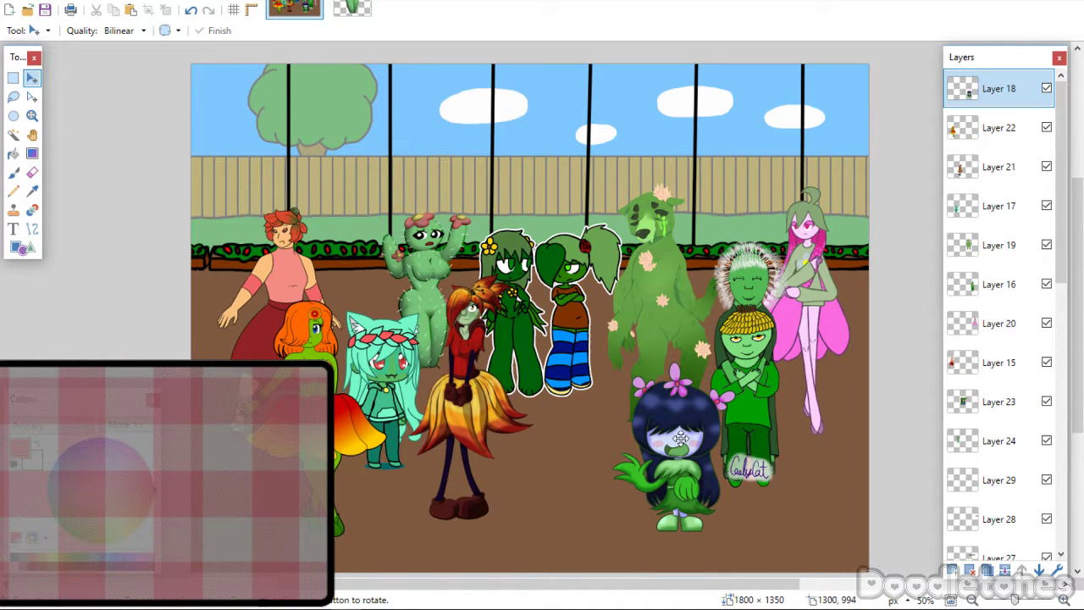
left_click_drag(679, 436, 646, 423)
left_click(12, 77)
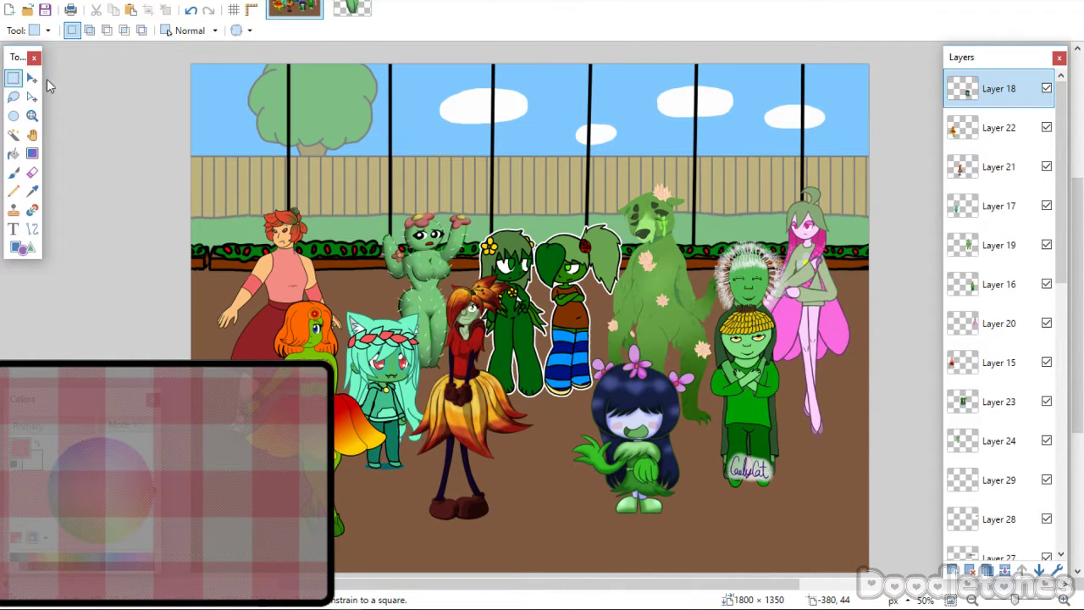
left_click(31, 77)
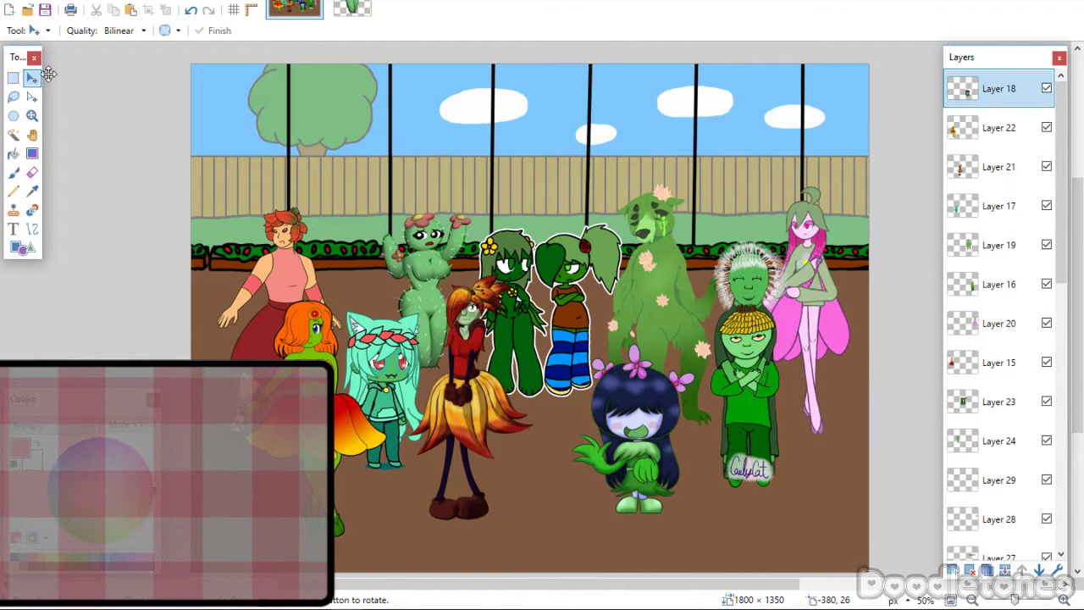
Shift the character with the autumn-leaf skirt on Layer 21 slightly right and down, and deselect.
left_click(982, 170)
mouse_move(481, 414)
left_mouse_down()
mouse_move(504, 432)
mouse_move(496, 420)
left_mouse_up()
key("ctrl+d")
left_click(32, 77)
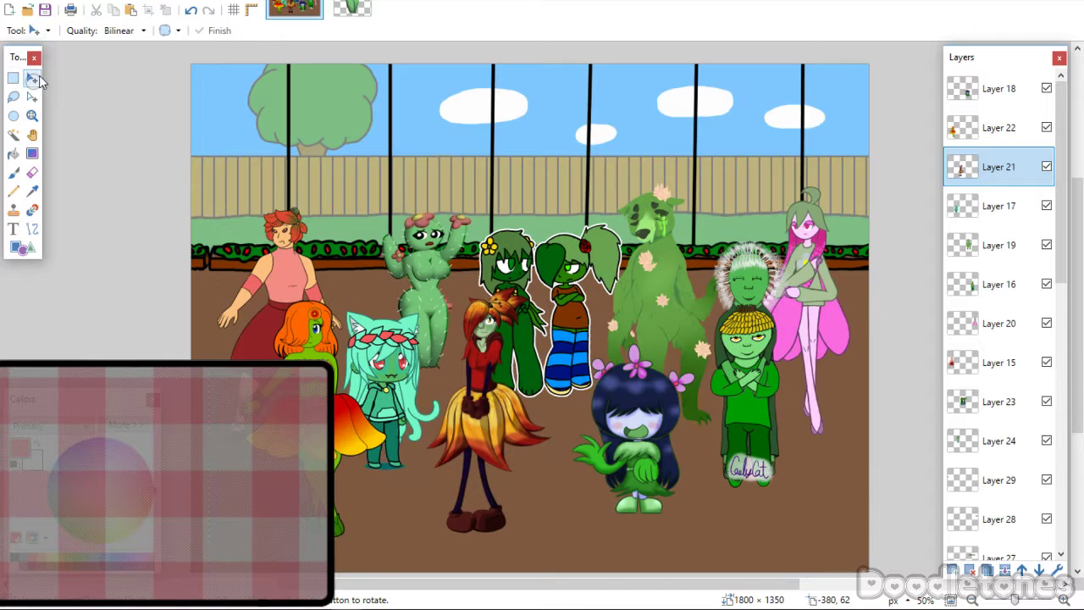
Move the mint cat-eared girl on Layer 17 right, between the cactus and the autumn-leaf character, and deselect.
left_click(995, 209)
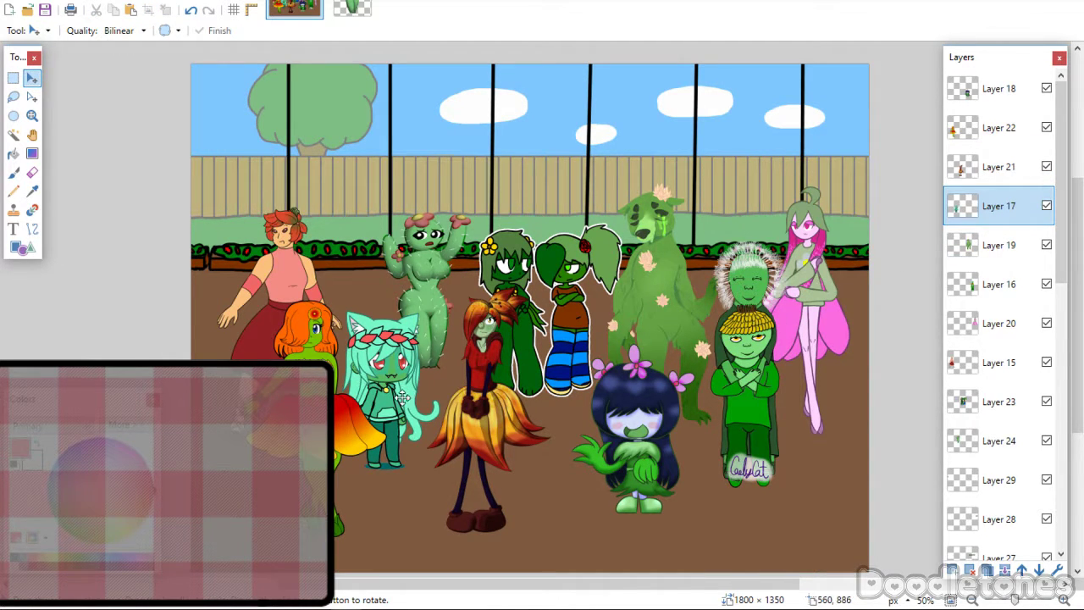
left_click_drag(402, 402, 430, 395)
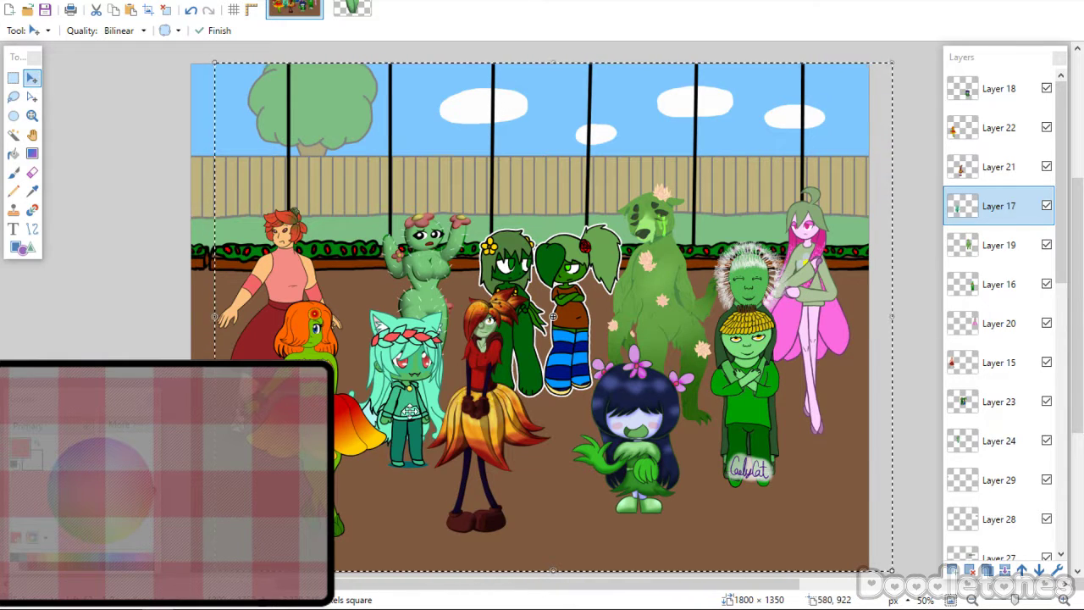
left_click(427, 417)
left_click_drag(426, 417, 407, 388)
left_click(12, 77)
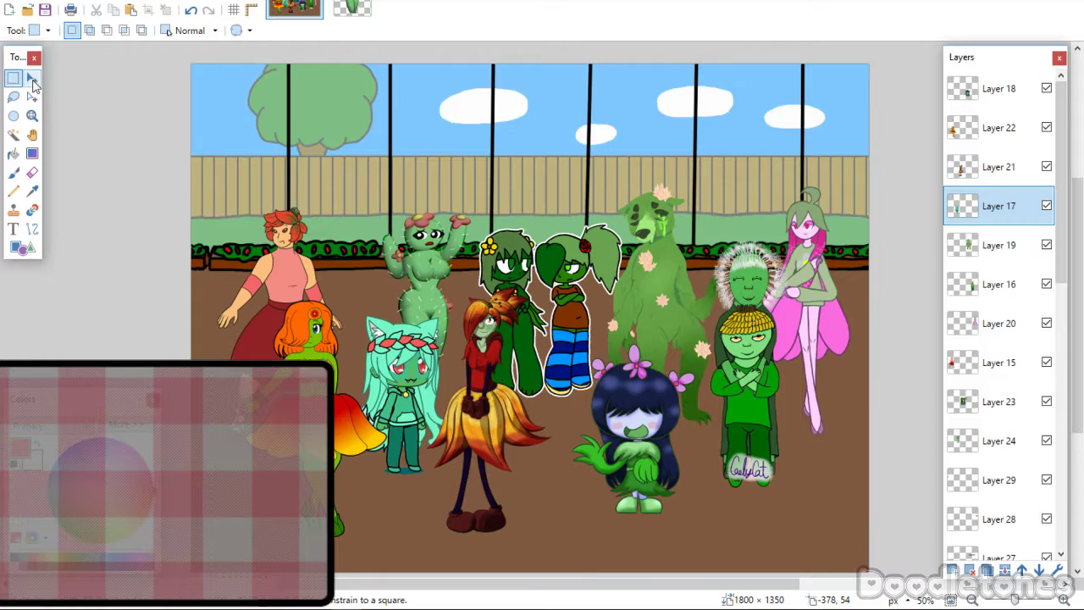
left_click(31, 77)
Move the orange-haired character with the petal skirt on Layer 22 right and slightly down, and deselect.
left_click(980, 142)
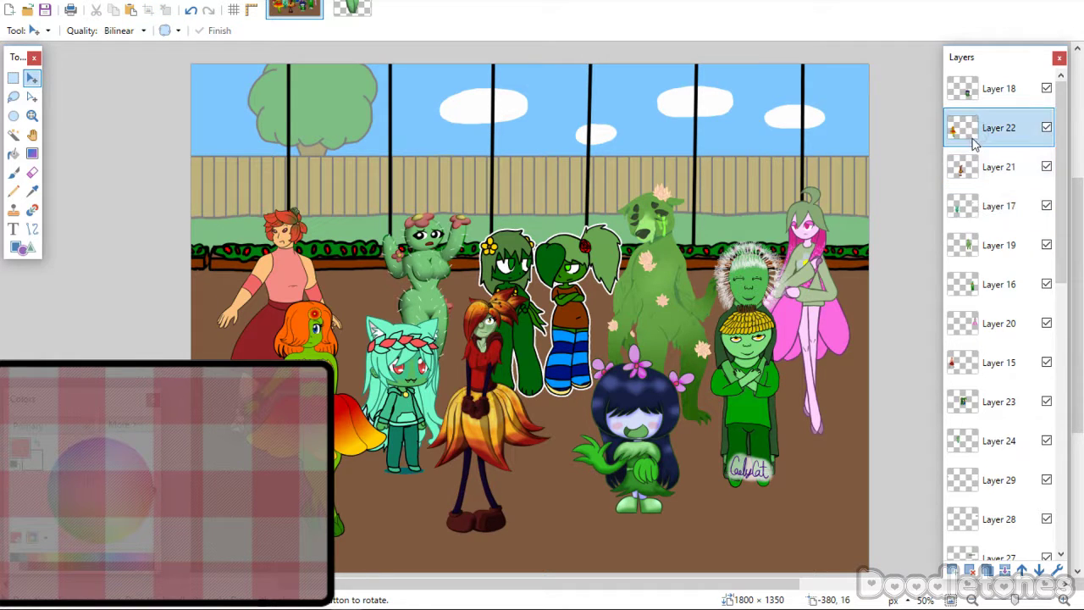
left_click_drag(339, 409, 364, 413)
left_click(13, 77)
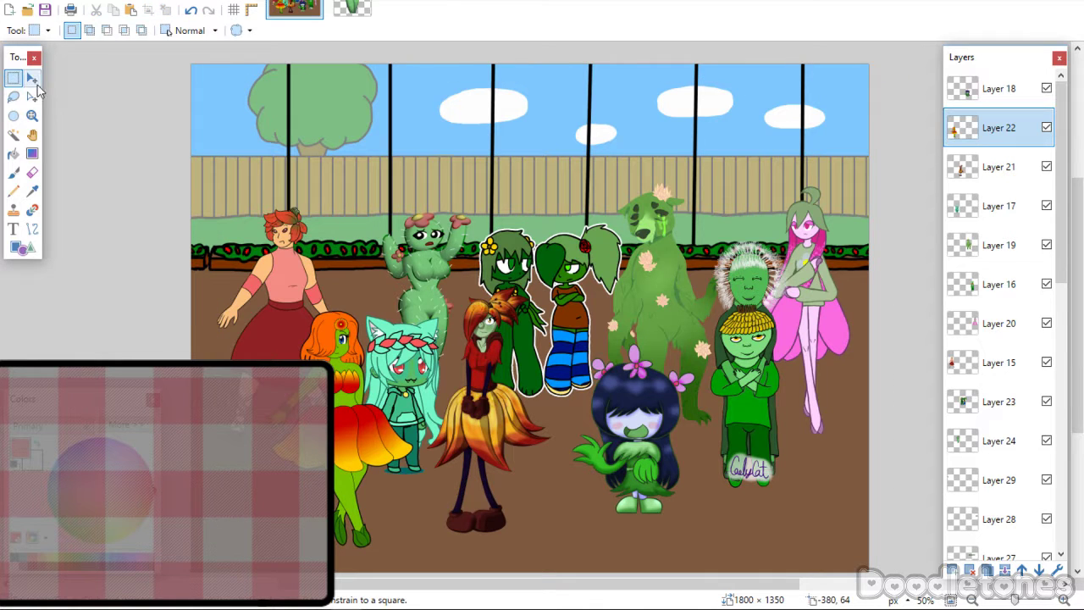
left_click(31, 77)
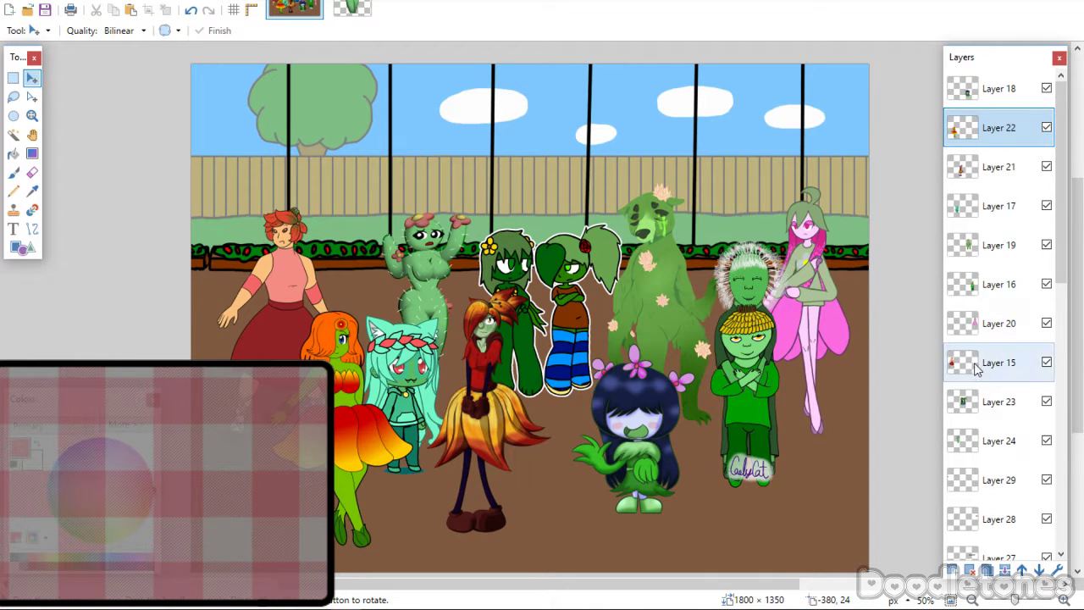
Move the red-haired character in the dark red skirt on Layer 15 slightly left and down, and deselect.
left_click(948, 364)
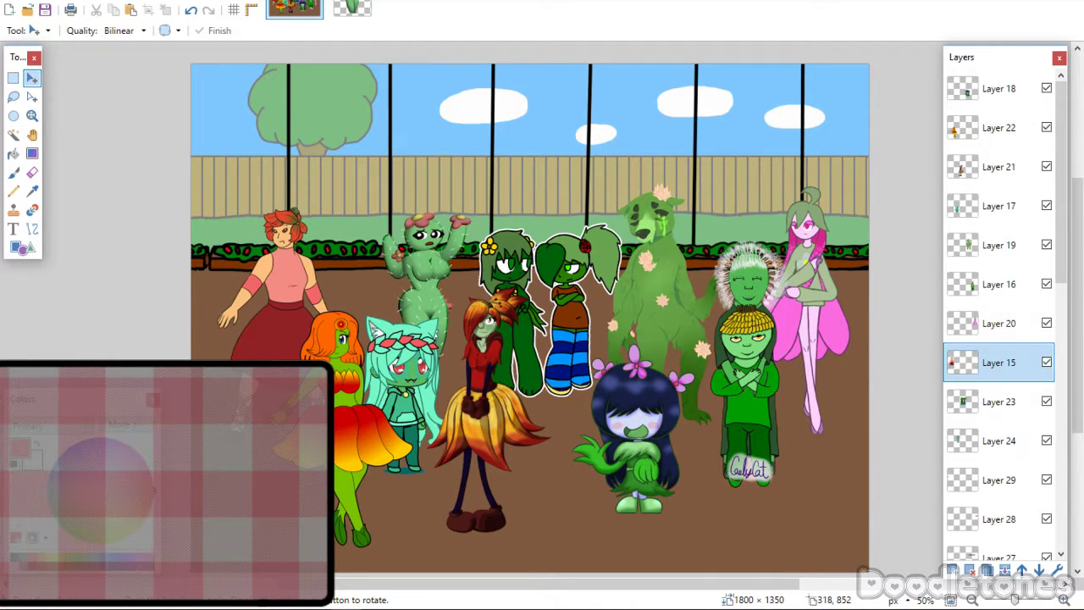
left_click_drag(308, 384, 299, 397)
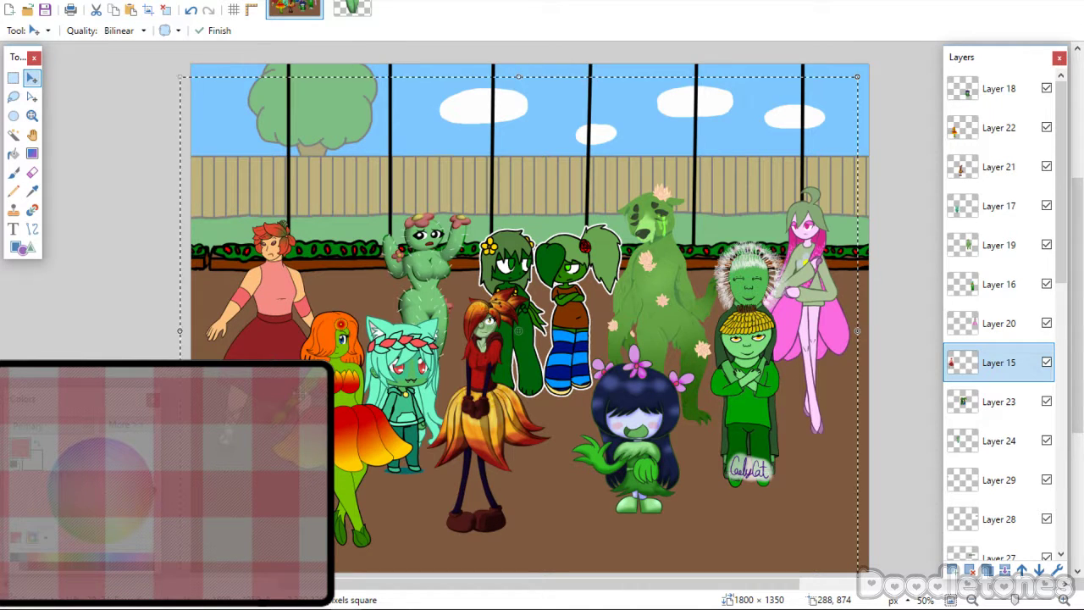
left_click(14, 78)
left_click(31, 78)
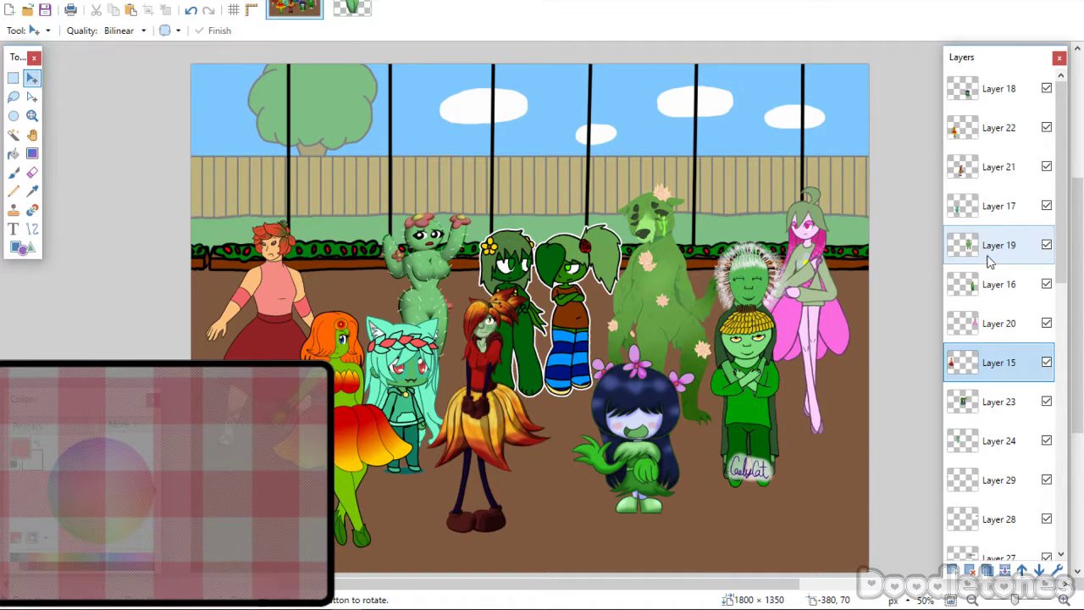
Shift the navy-haired girl on Layer 18 further left toward the autumn-leaf character, and deselect.
left_click(1002, 97)
left_click_drag(636, 437, 614, 438)
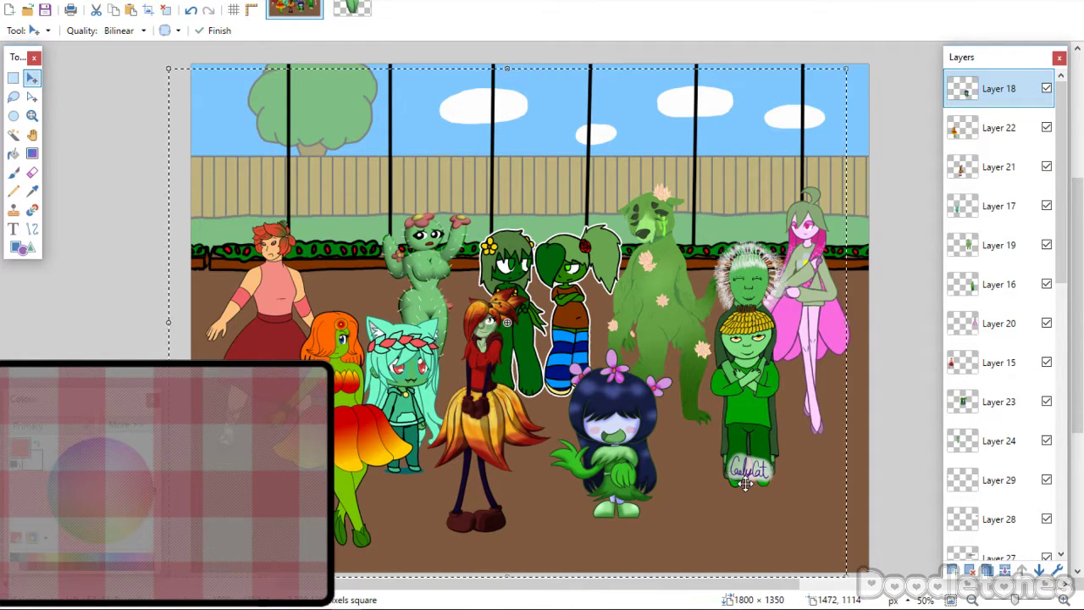
left_click(13, 77)
left_click(31, 77)
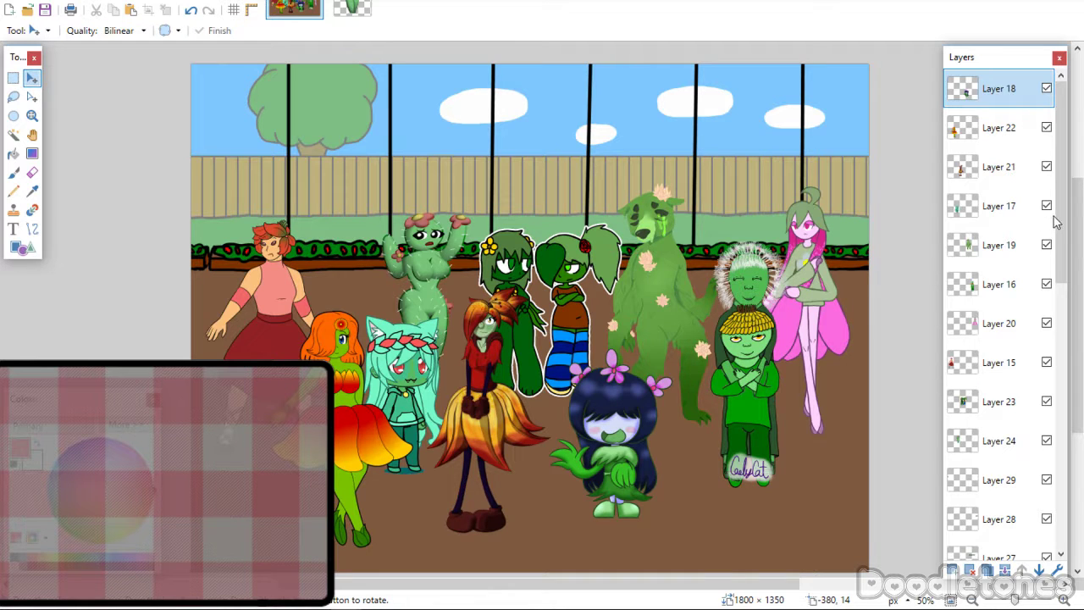
Move the two stacked green characters on Layer 16 down and slightly right, and deselect.
left_click_drag(1063, 225, 1068, 277)
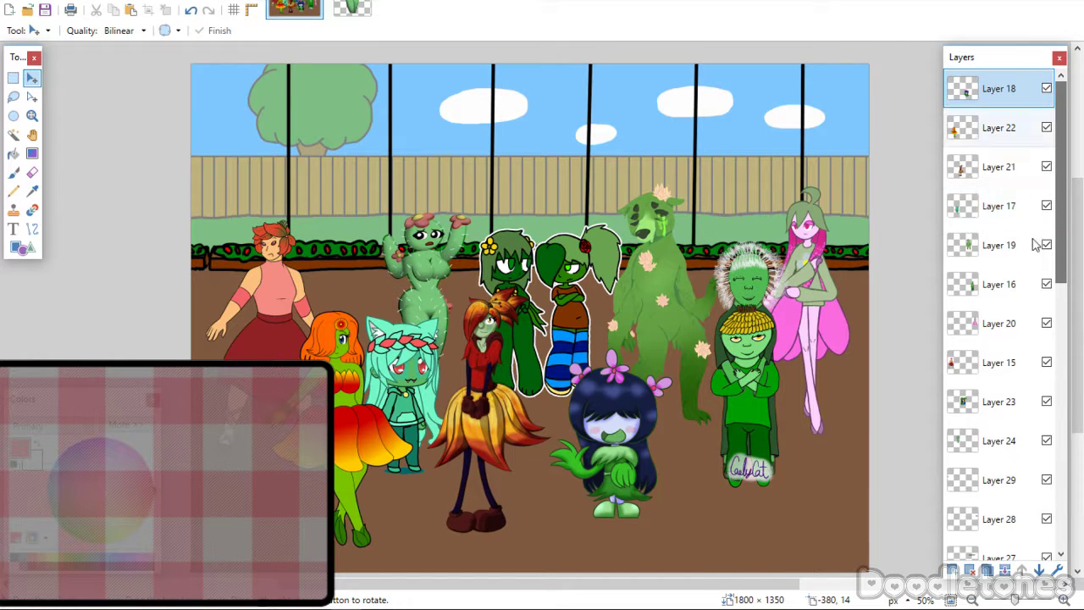
left_click(999, 286)
left_click_drag(750, 371, 757, 415)
left_click(13, 77)
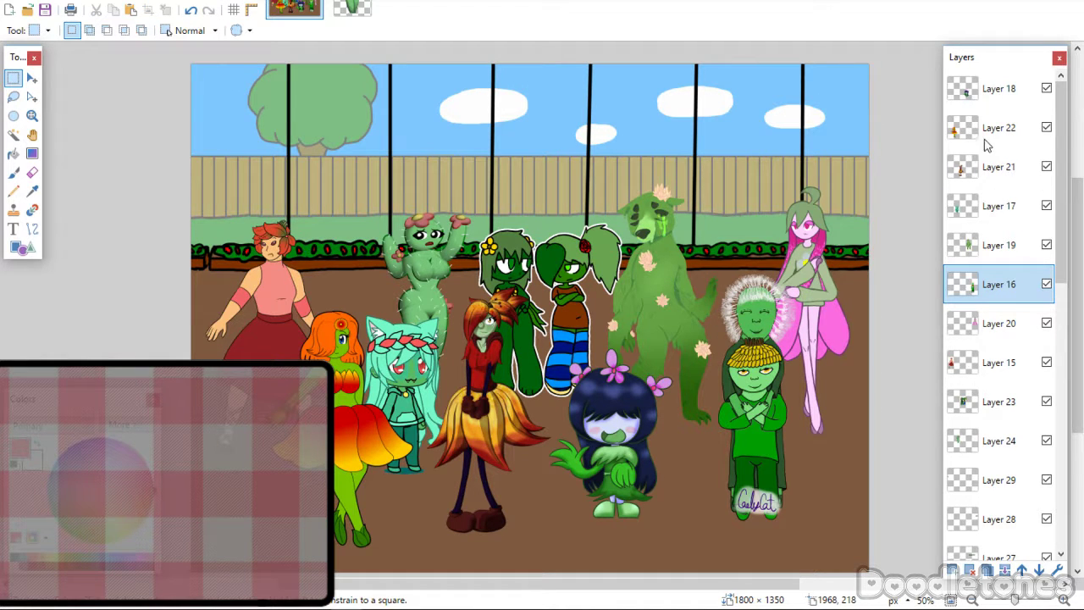
Move the pink-winged character on Layer 20 down and nudge it left, closer to the stacked green characters.
left_click(972, 332)
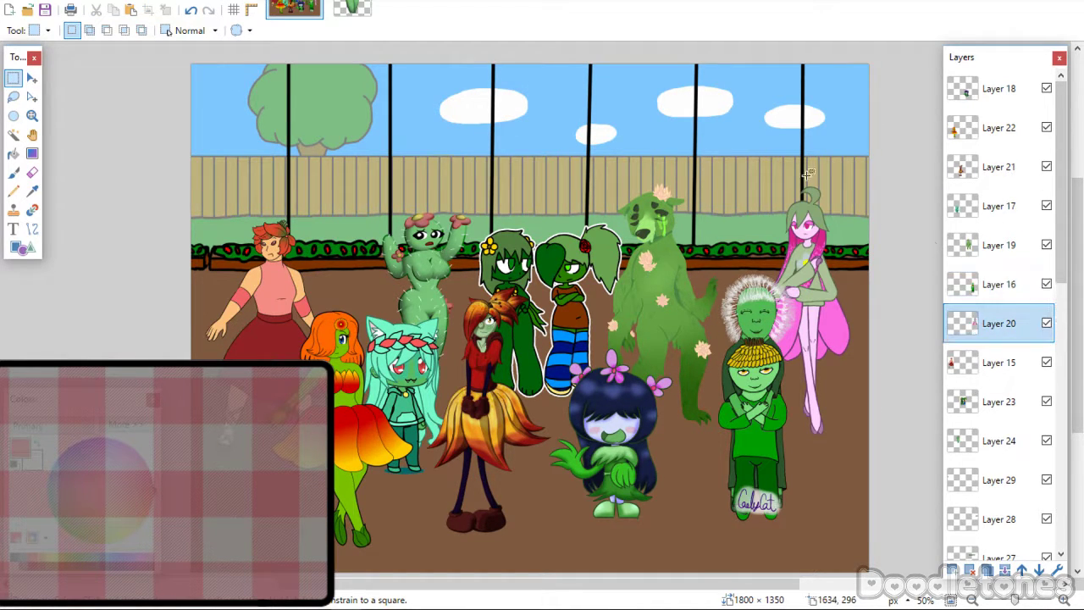
left_click(31, 77)
left_click_drag(804, 344, 813, 355)
key("Left")
key("Left")
key("Left")
key("Left")
key("Left")
key("Left")
key("Left")
key("Left")
key("Left")
key("Left")
key("Left")
key("Left")
key("Left")
key("Left")
key("Left")
key("Left")
key("Left")
key("Left")
key("Left")
key("Left")
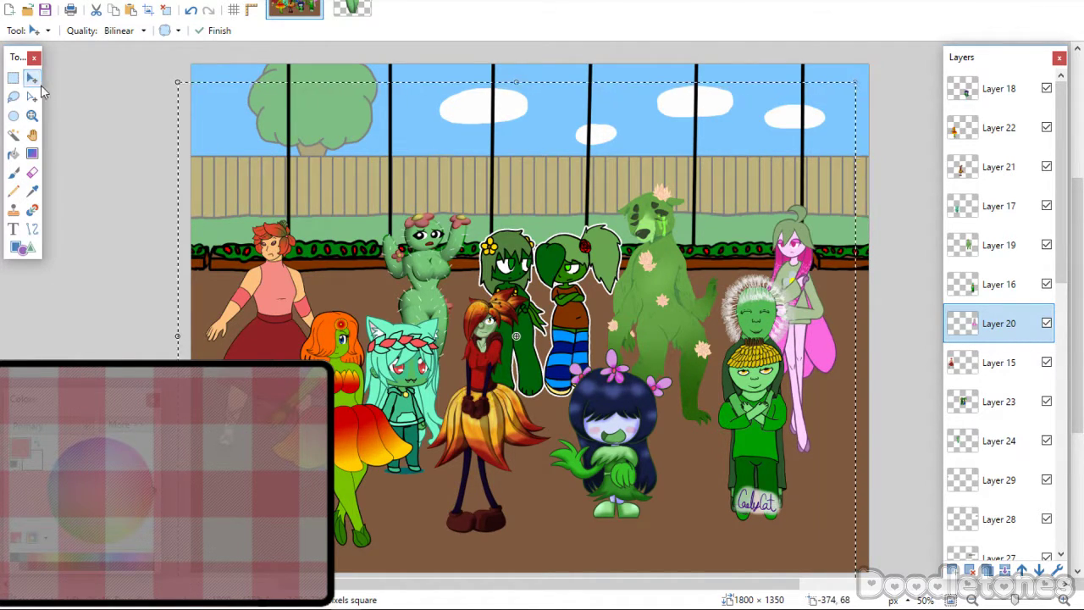
Move the pink-winged character on Layer 20 back right toward the scene's edge and clear the selection.
left_click_drag(800, 323, 826, 322)
key("ctrl+d")
left_click(12, 78)
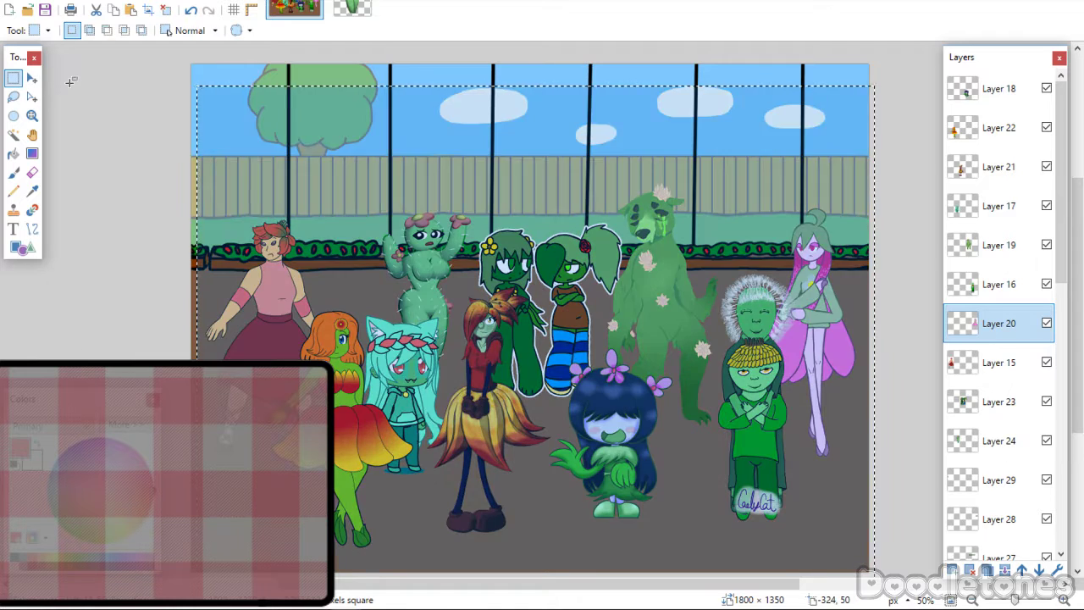
key("ctrl+d")
left_click(33, 78)
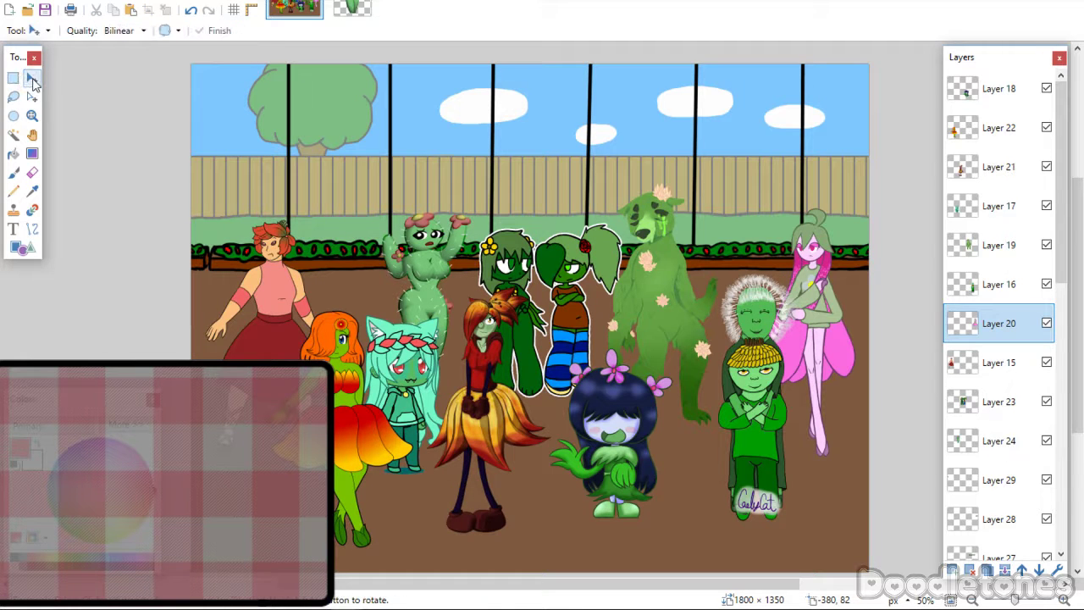
Shift the stacked green characters on Layer 16 slightly up and left, away from the pink-winged character, and deselect.
left_click(973, 284)
mouse_move(754, 361)
left_mouse_down()
mouse_move(741, 359)
mouse_move(751, 342)
left_mouse_up()
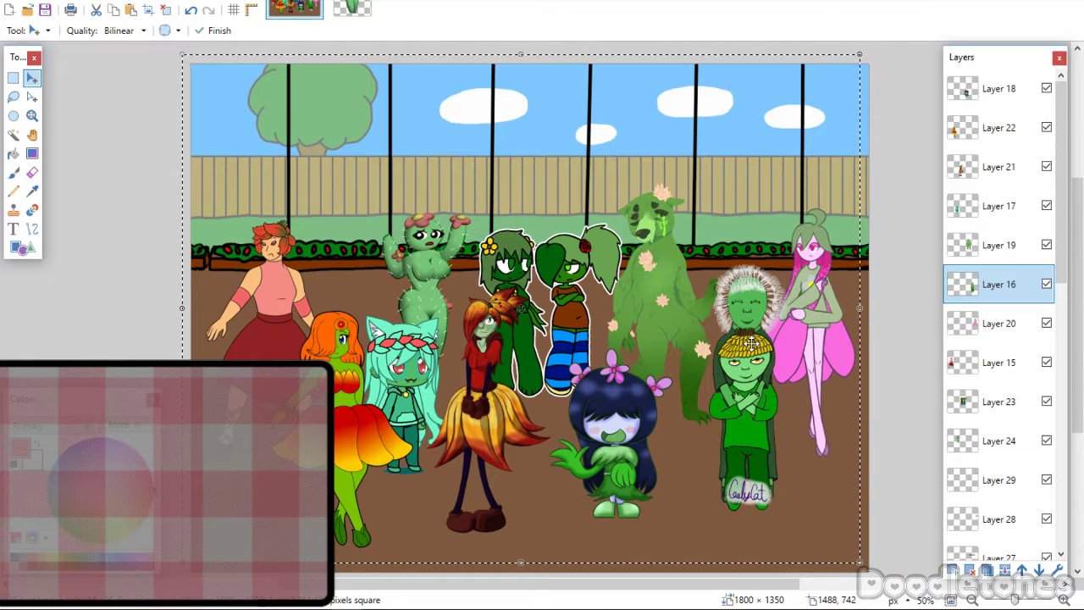
left_click(12, 78)
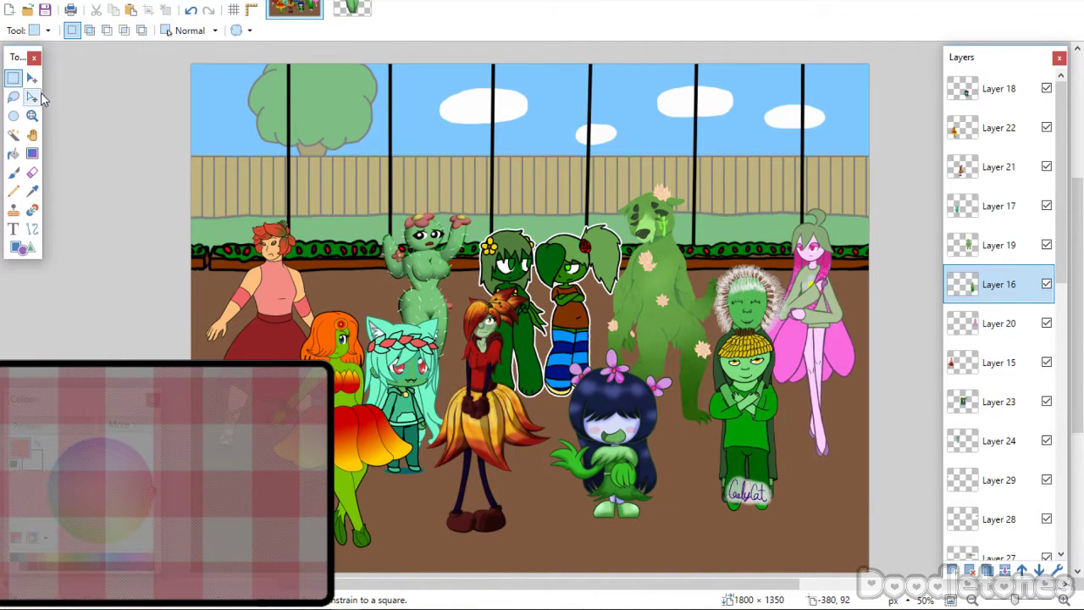
left_click(31, 78)
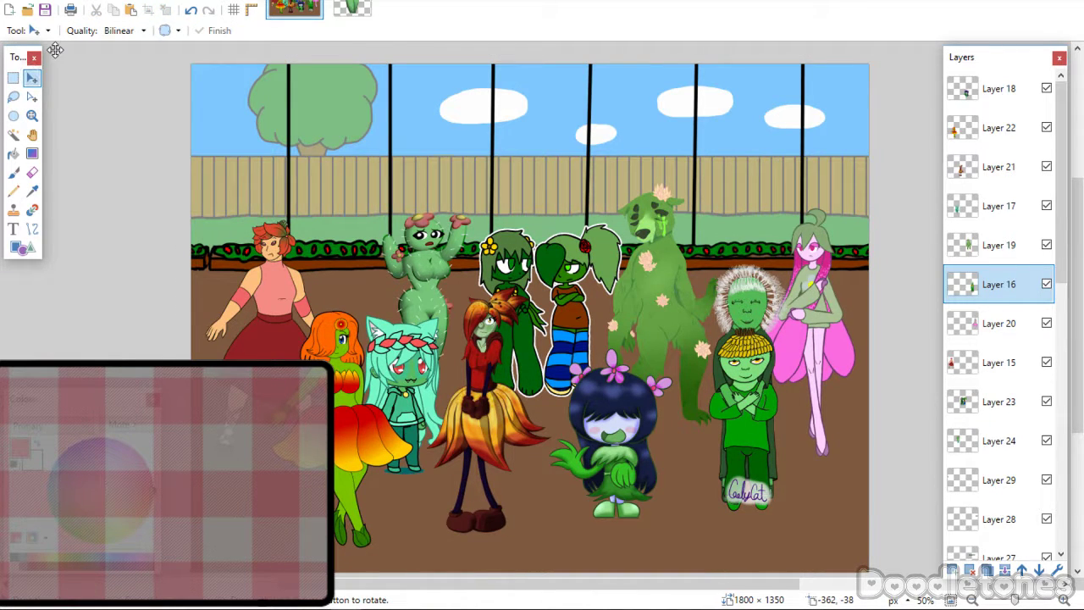
Move the mossy green creature on Layer 19 right and place its layer below Layer 16, and deselect.
left_click(972, 245)
mouse_move(685, 343)
left_mouse_down()
mouse_move(716, 352)
mouse_move(696, 340)
left_mouse_up()
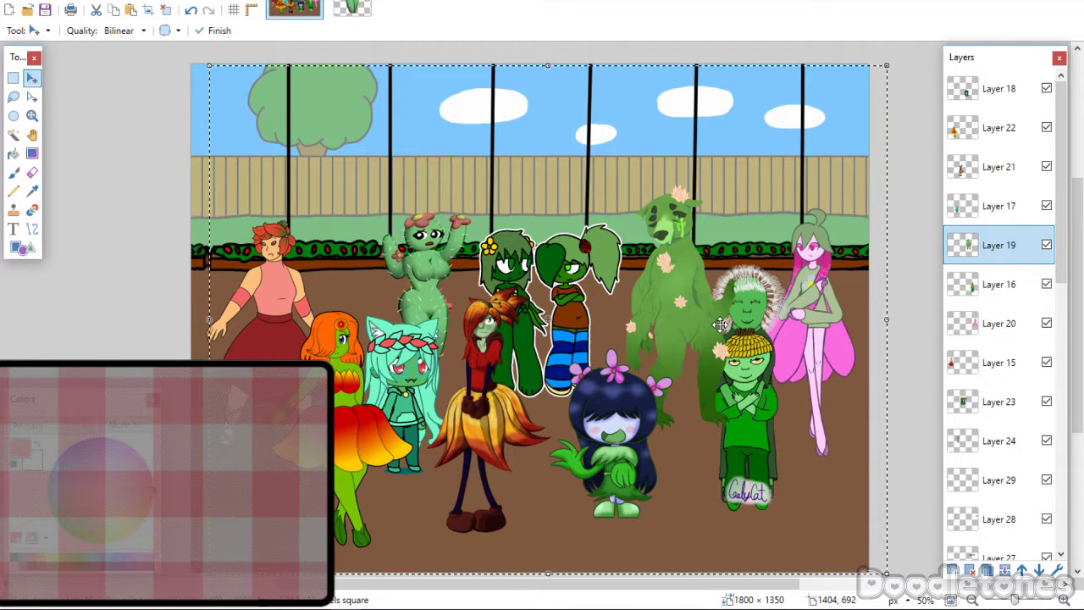
left_click(1039, 569)
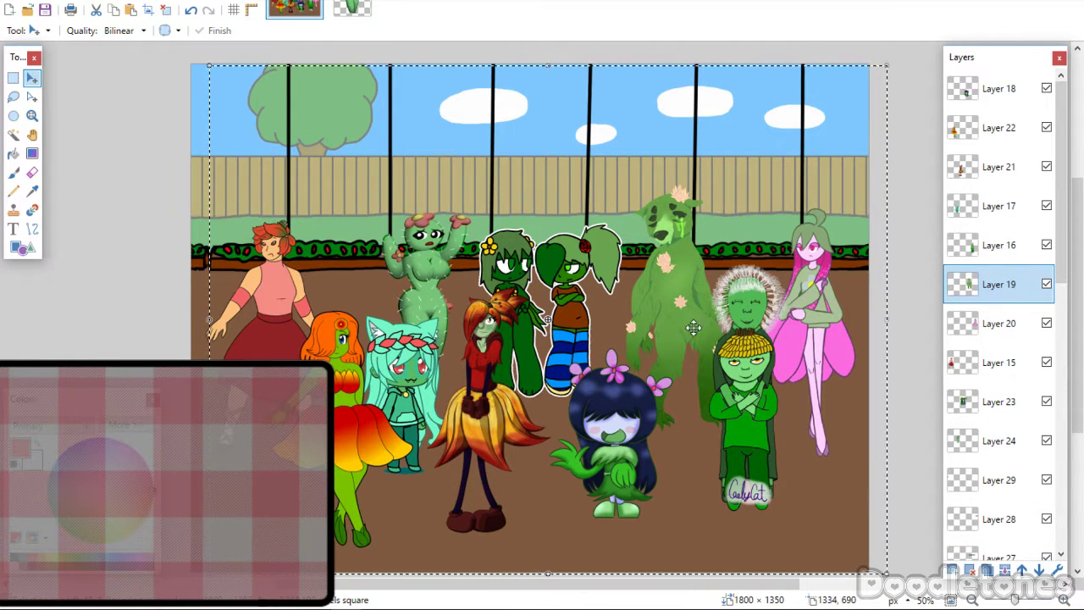
left_click_drag(689, 324, 703, 332)
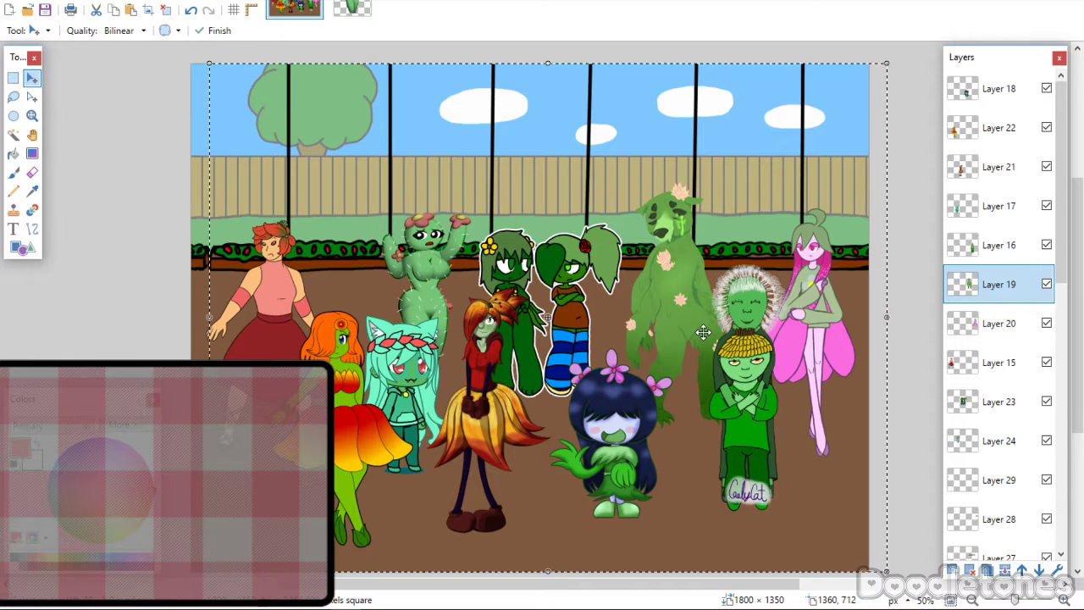
left_click(13, 77)
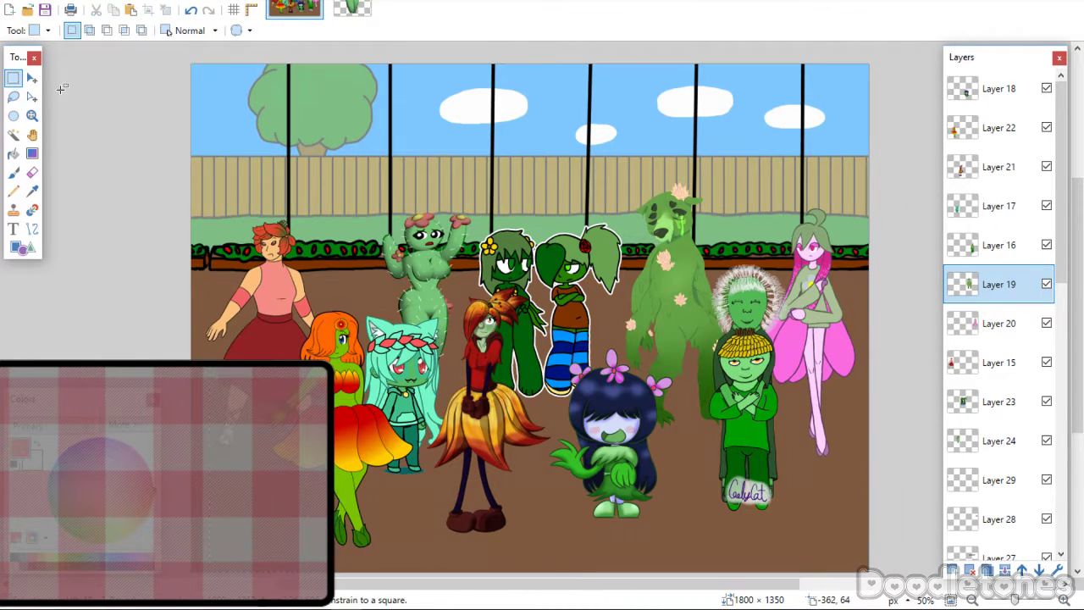
left_click(31, 77)
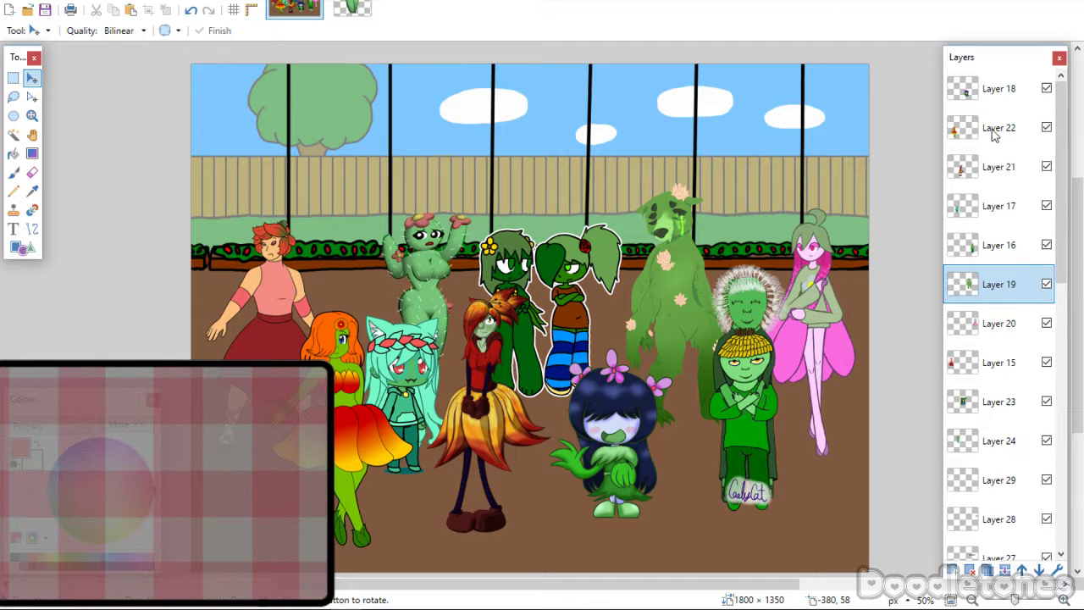
Move the navy-haired girl on Layer 18 right and slightly up, in front of the mossy creature, and deselect.
left_click(969, 92)
left_click_drag(643, 436, 654, 417)
left_click(13, 77)
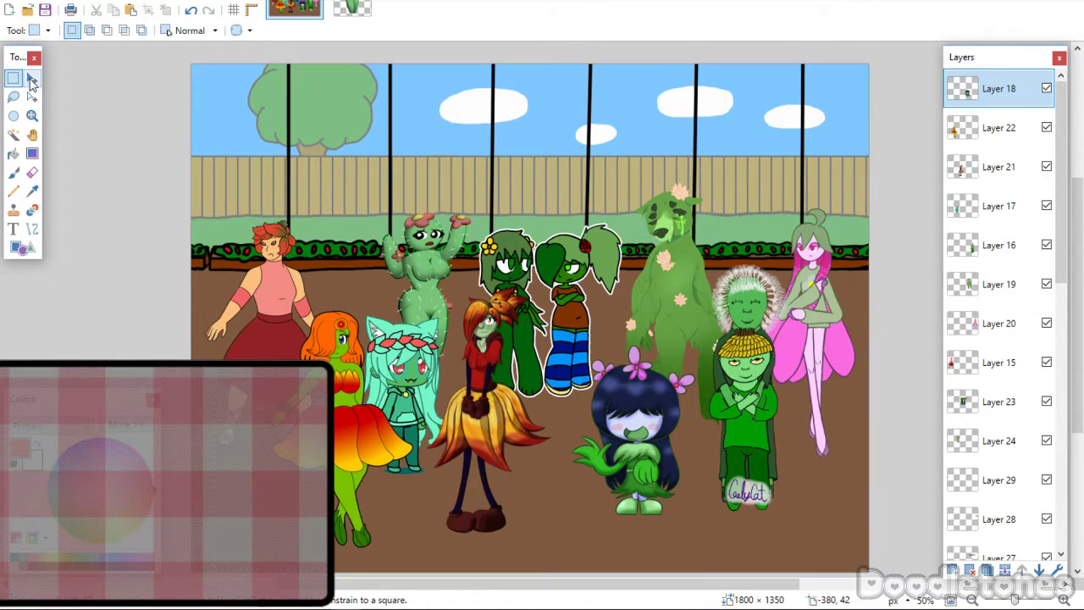
left_click(31, 77)
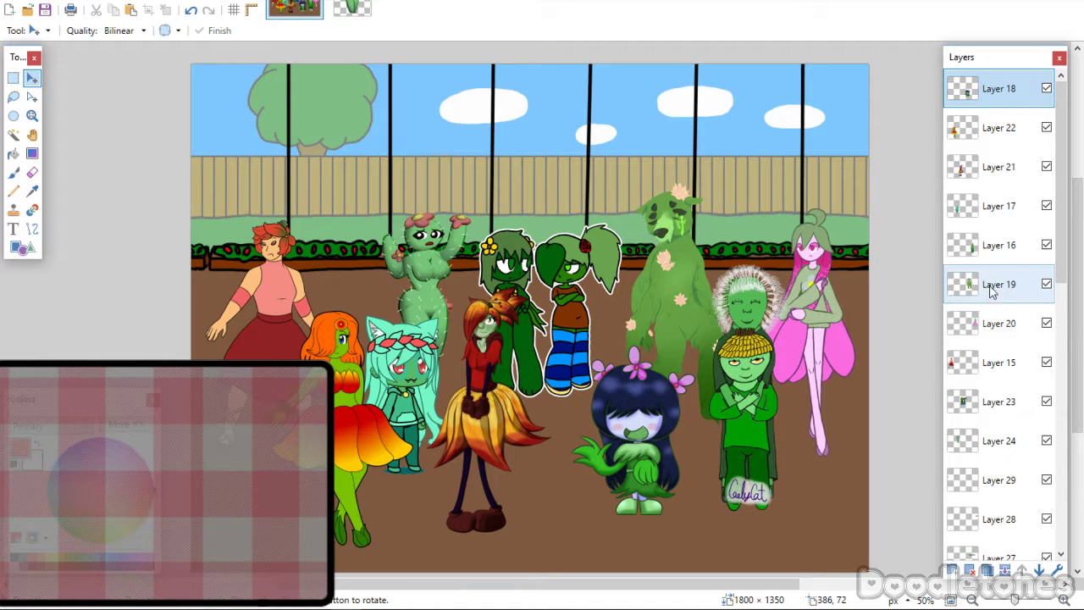
Move the pair of dark green characters on Layer 23 slightly right and deselect.
left_click(987, 409)
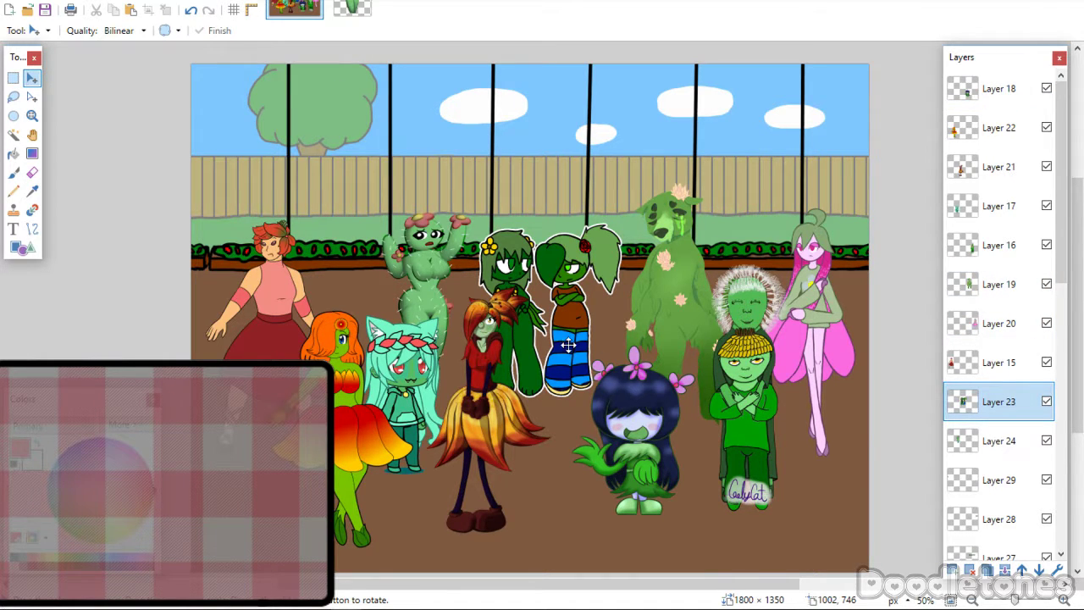
left_click_drag(569, 345, 582, 346)
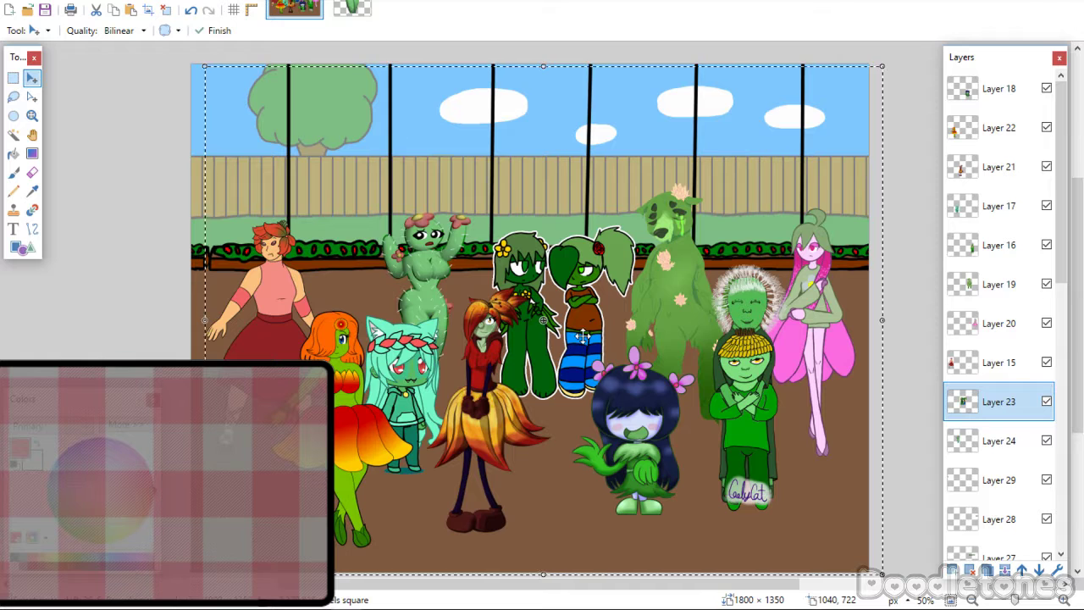
left_click(12, 77)
Move the cactus character on Layer 24 right and down, beside the dark green pair, and deselect.
left_click(32, 77)
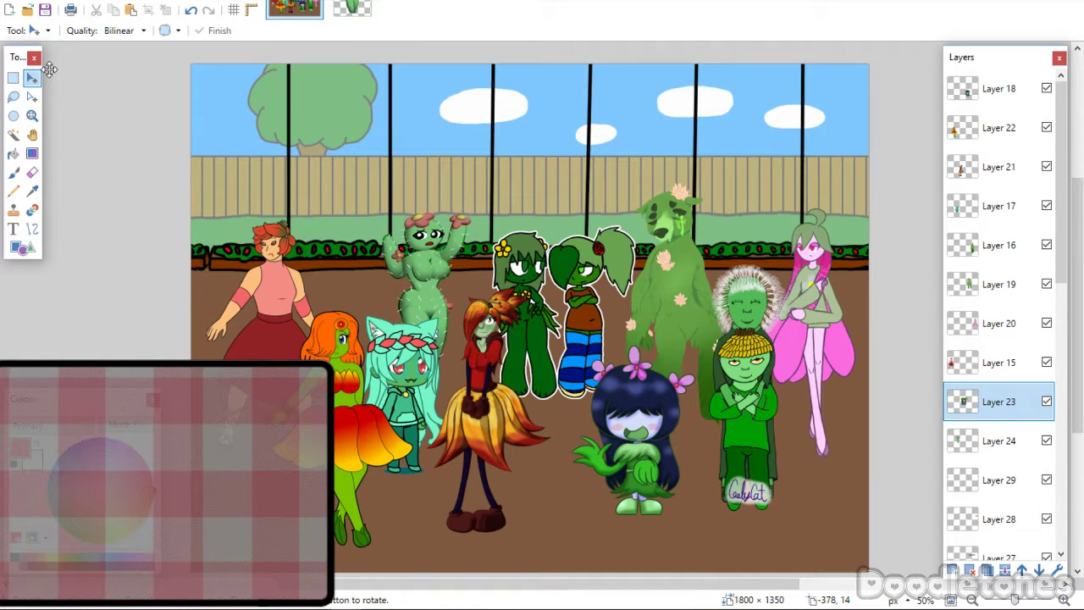
left_click(982, 440)
left_click_drag(443, 294, 472, 328)
left_click(12, 77)
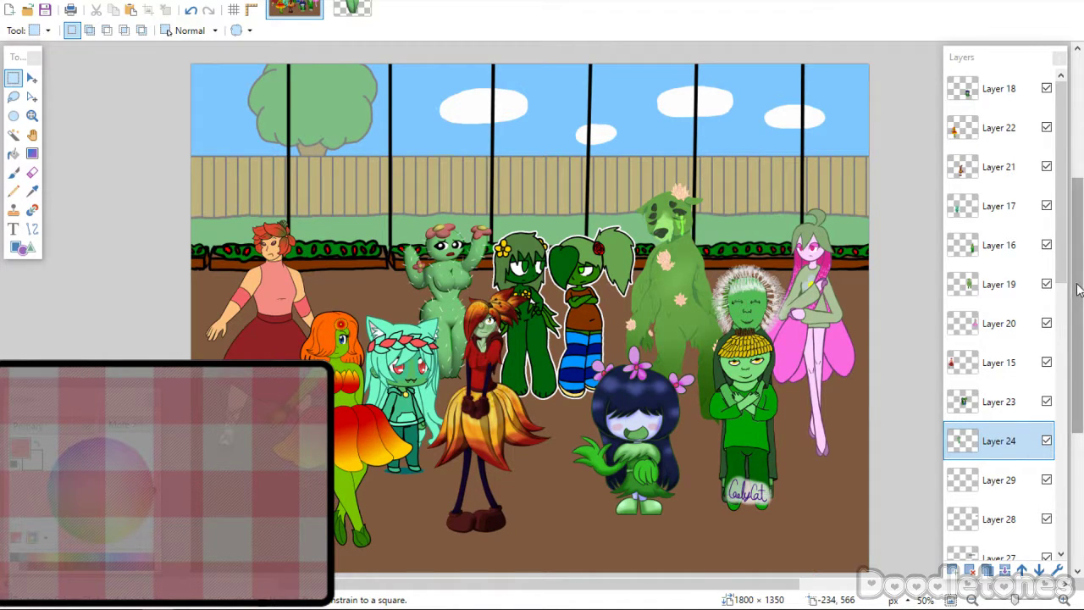
scroll(1080, 297, "down", 1)
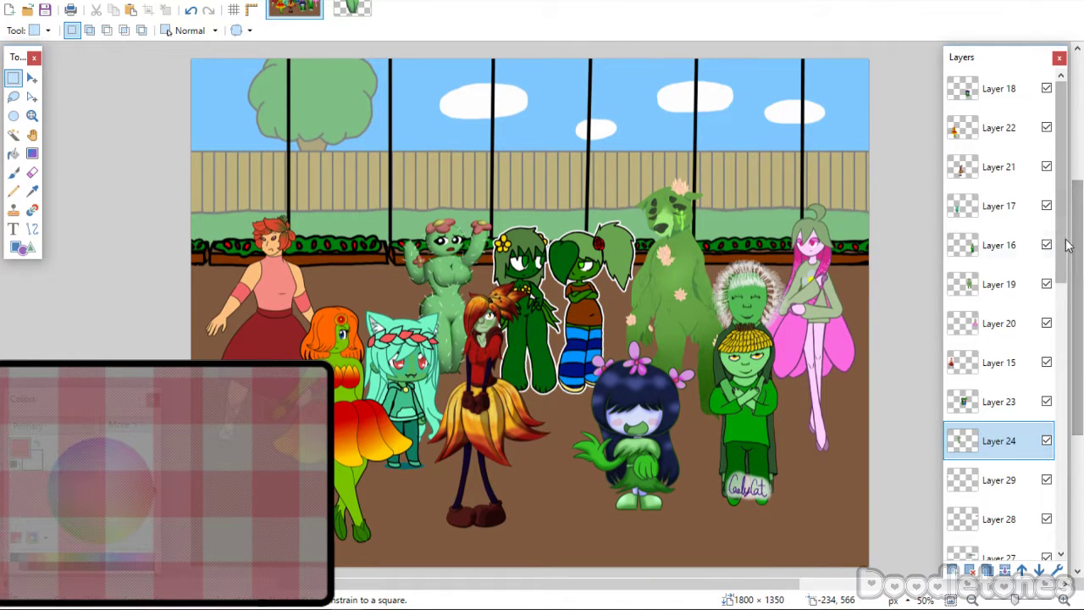
Add a new layer above Layer 18 and get the Paintbrush ready with black at width 6.
left_click(973, 95)
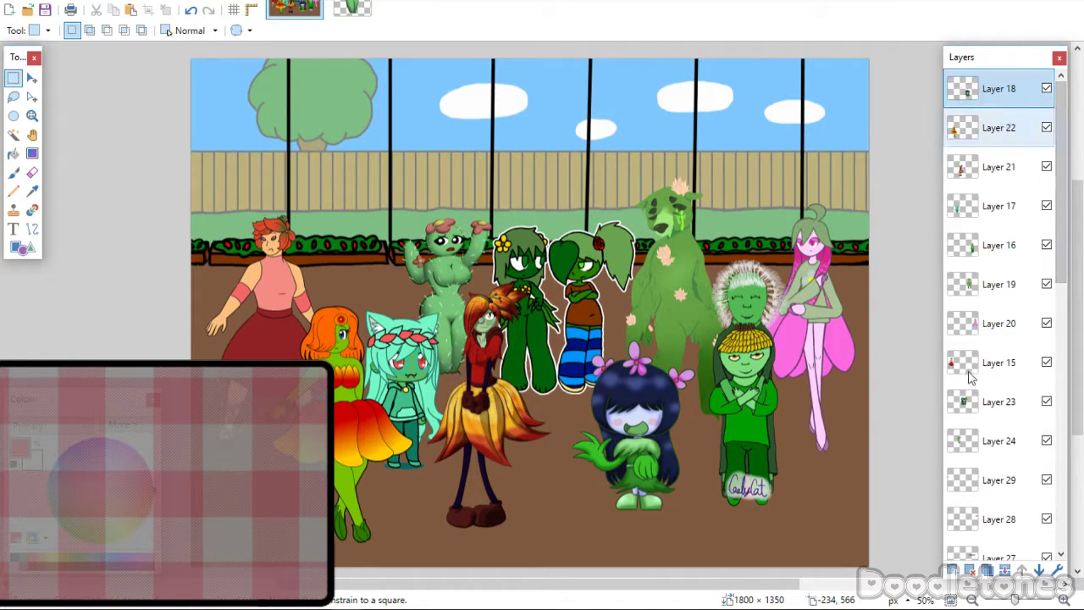
left_click(952, 569)
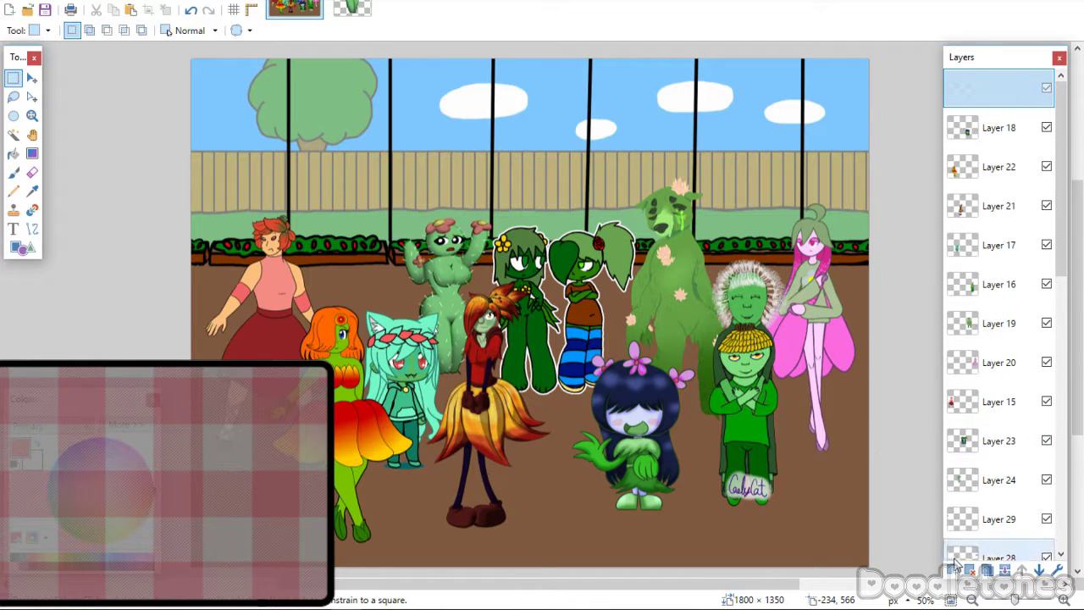
left_click(16, 172)
key("x")
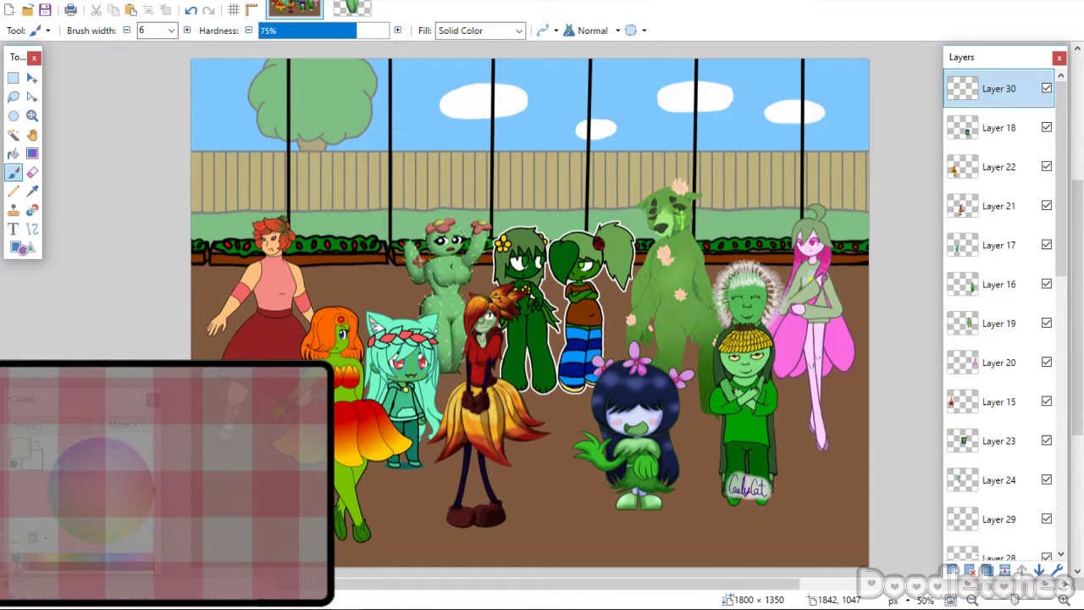
key("x")
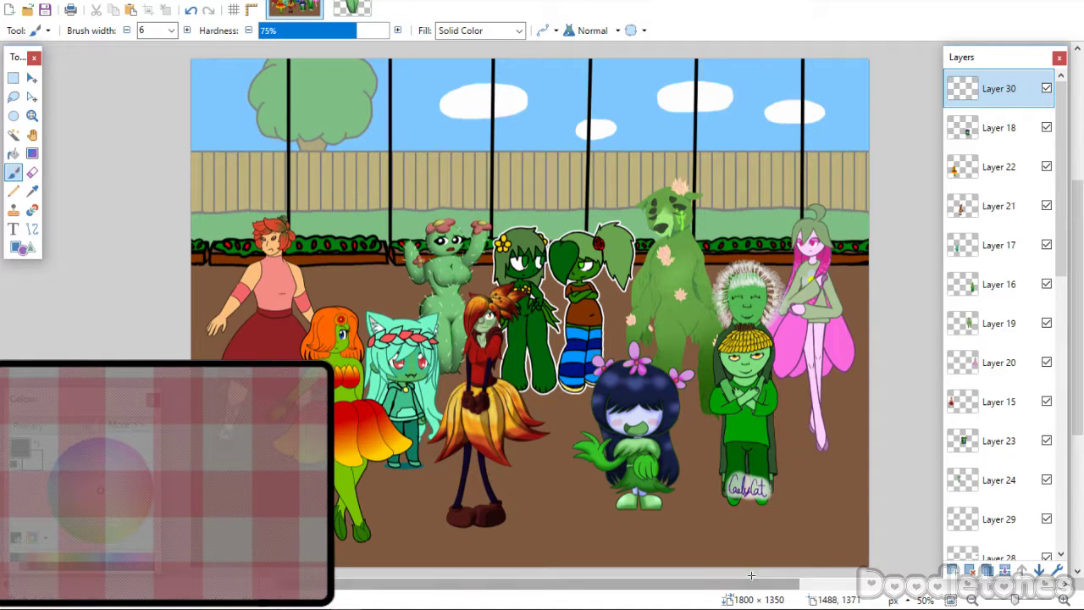
Draw wavy black bush outlines across the lower corners of the scene, redoing the right one with a smoother curve.
scroll(762, 512, "down", 2)
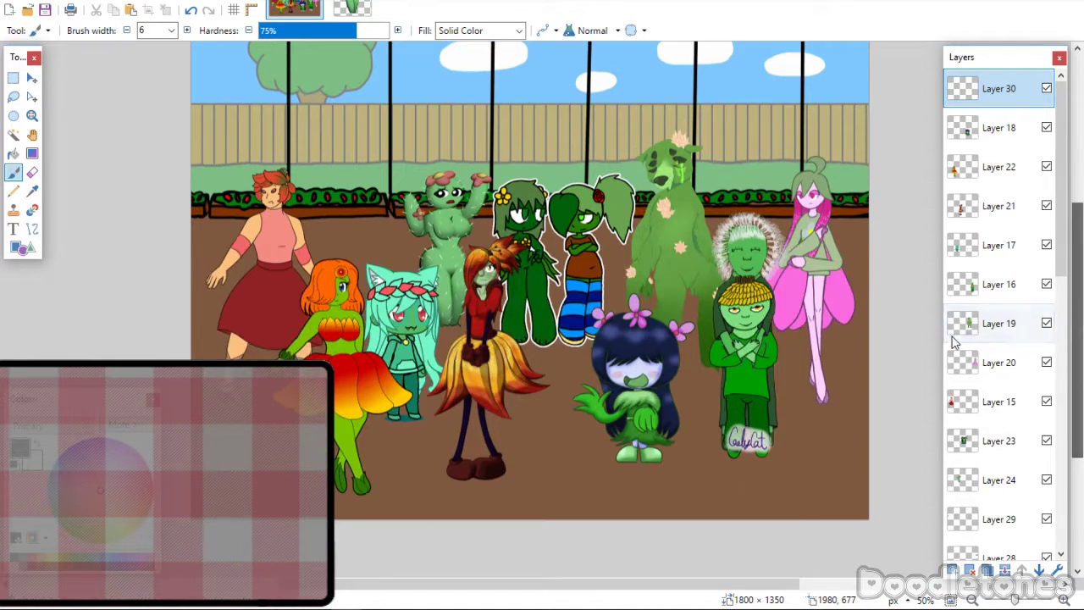
mouse_move(765, 535)
left_mouse_down()
mouse_move(785, 442)
mouse_move(883, 356)
mouse_move(927, 363)
left_mouse_up()
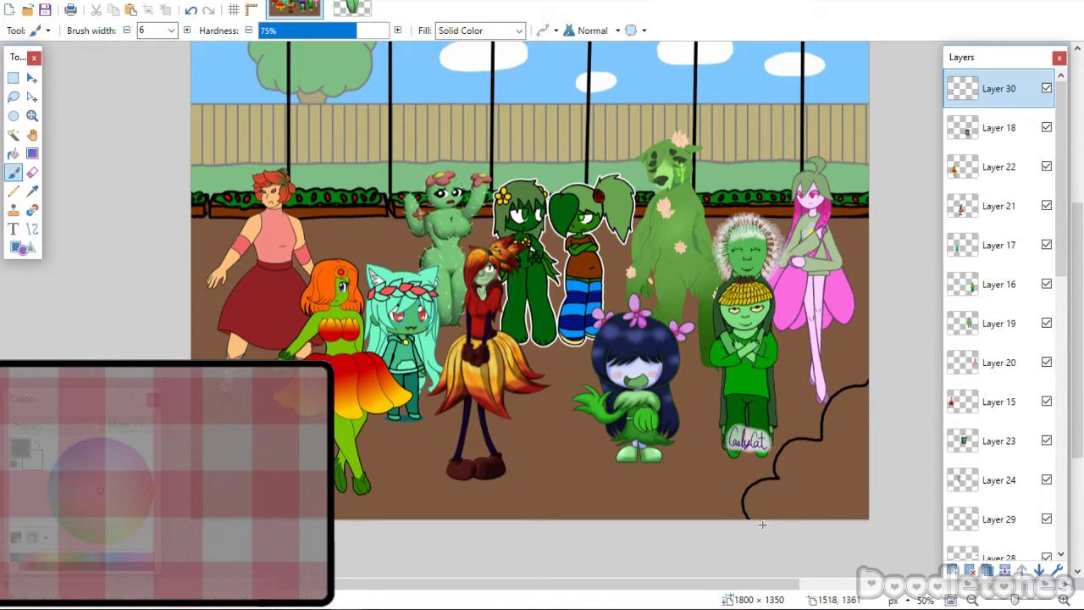
key("ctrl+z")
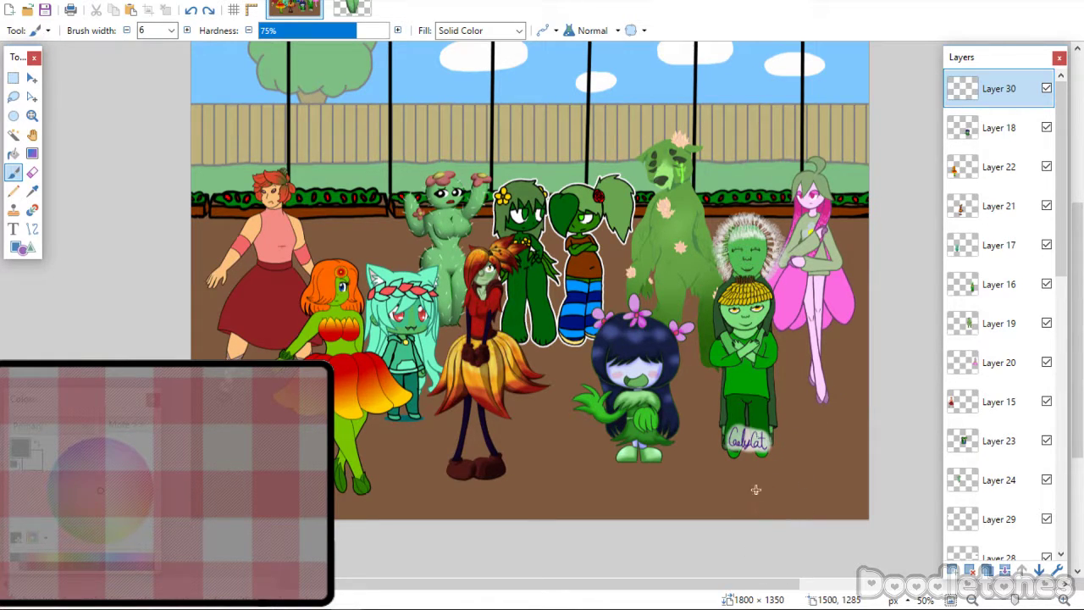
left_click_drag(760, 468, 869, 378)
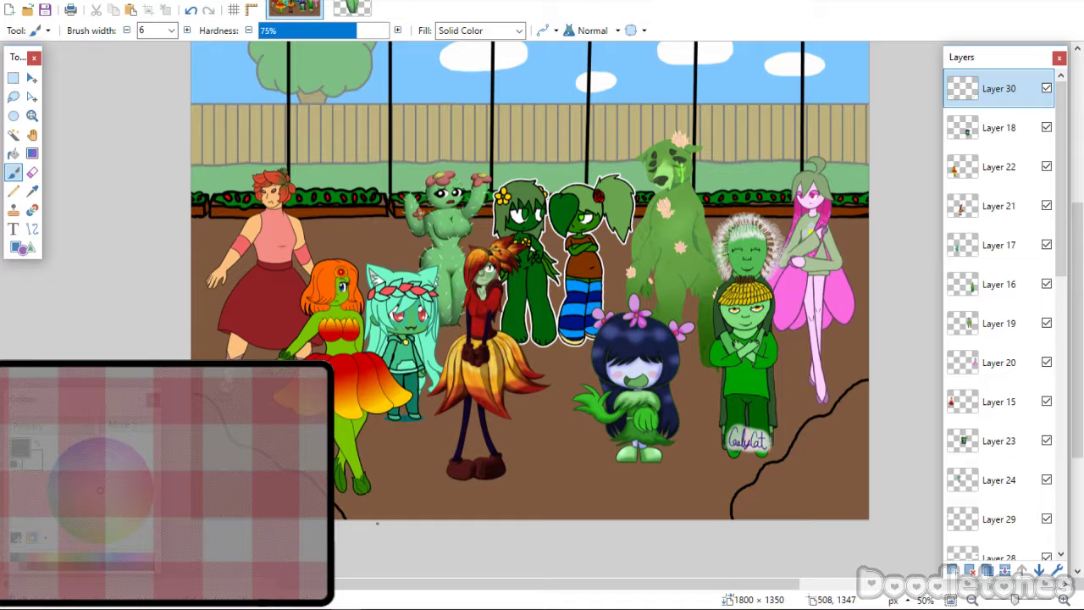
Draw a low, wavy black bush outline along the middle of the canvas's bottom edge, redoing it until the shape fits.
mouse_move(378, 523)
left_mouse_down()
mouse_move(613, 484)
mouse_move(712, 542)
left_mouse_up()
key("ctrl+z")
mouse_move(390, 518)
left_mouse_down()
mouse_move(409, 500)
mouse_move(478, 487)
mouse_move(661, 491)
mouse_move(687, 518)
left_mouse_up()
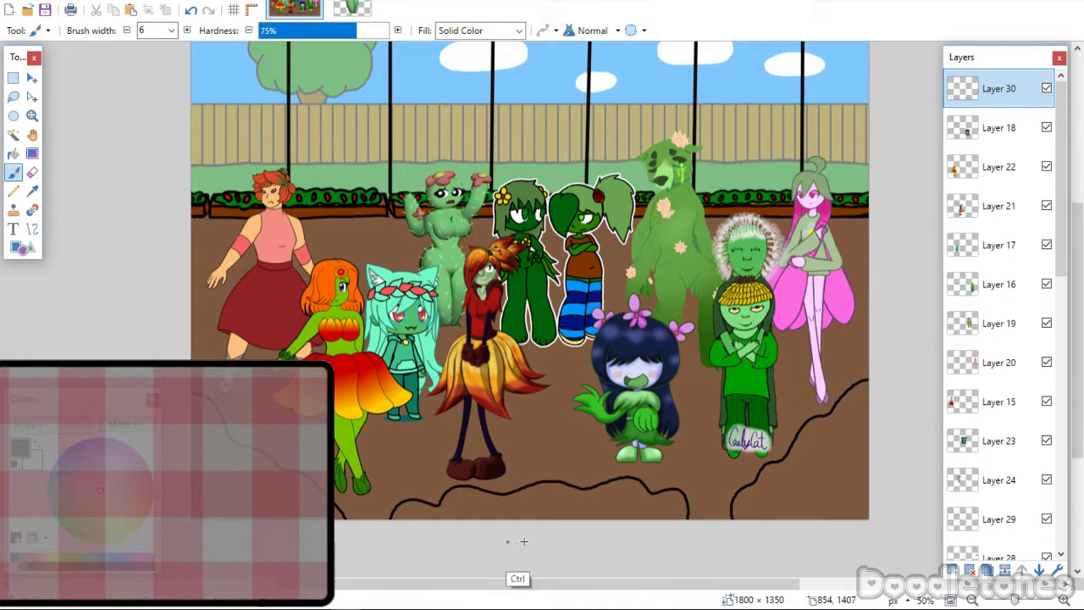
key("ctrl+z")
mouse_move(391, 518)
left_mouse_down()
mouse_move(484, 484)
mouse_move(586, 484)
mouse_move(709, 519)
left_mouse_up()
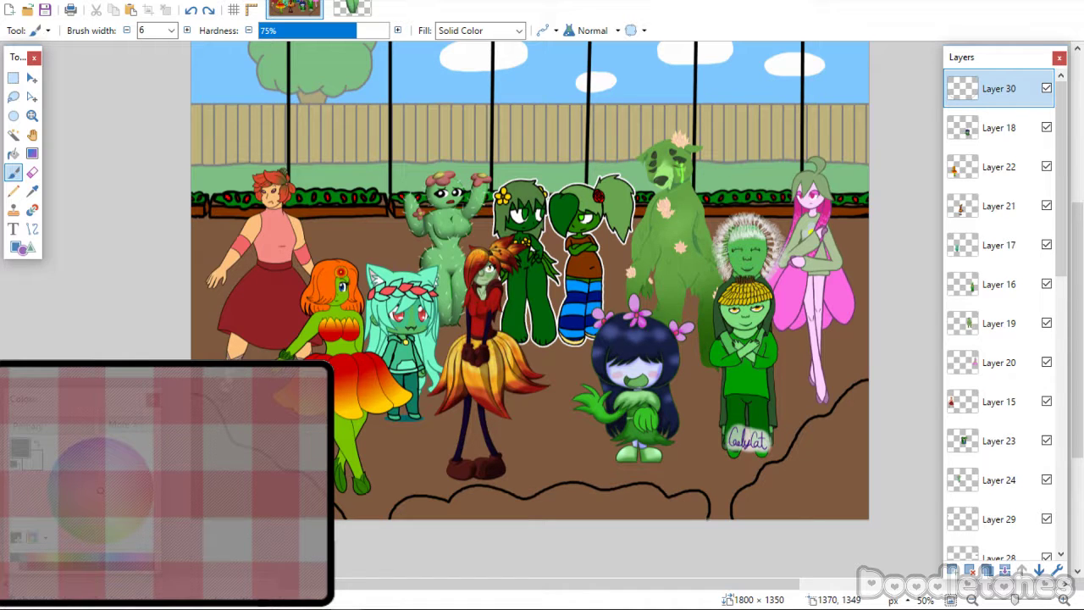
key("ctrl+z")
mouse_move(391, 519)
left_mouse_down()
mouse_move(526, 489)
mouse_move(620, 485)
mouse_move(690, 500)
mouse_move(711, 527)
left_mouse_up()
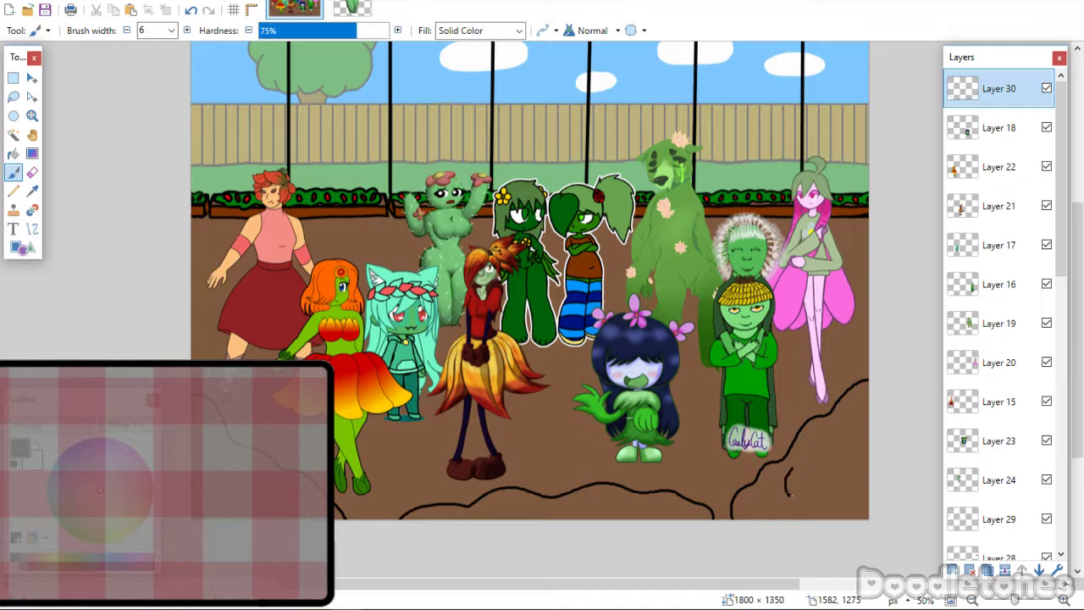
Draw small black oval outlines inside and along the edges of the foreground bushes.
left_click_drag(791, 495, 795, 470)
left_click_drag(831, 428, 833, 426)
left_click_drag(842, 502, 837, 477)
left_click_drag(613, 506, 630, 496)
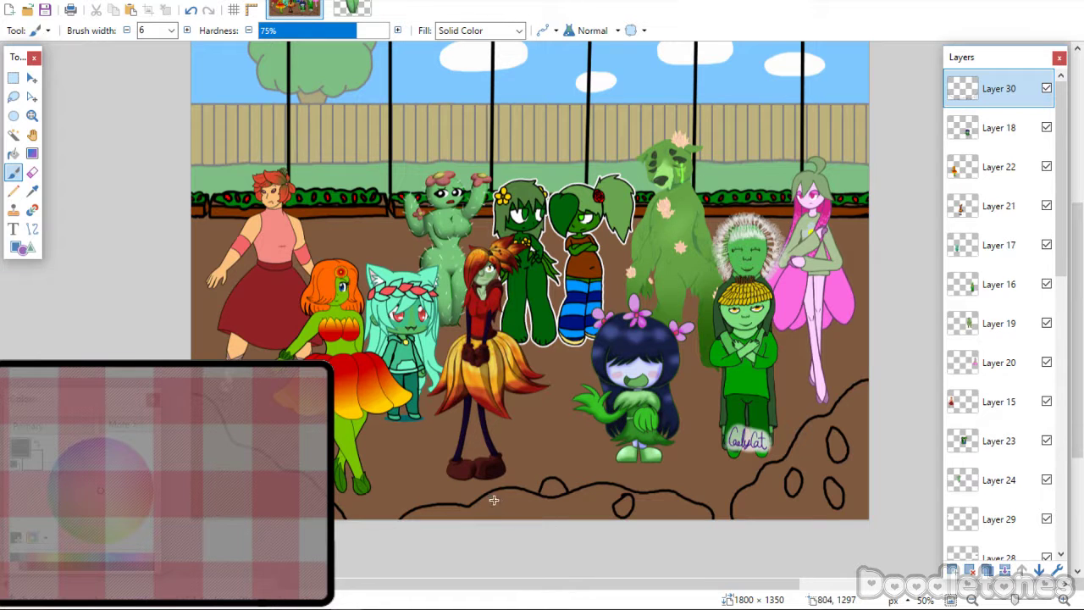
left_click_drag(494, 499, 492, 496)
left_click_drag(410, 511, 436, 499)
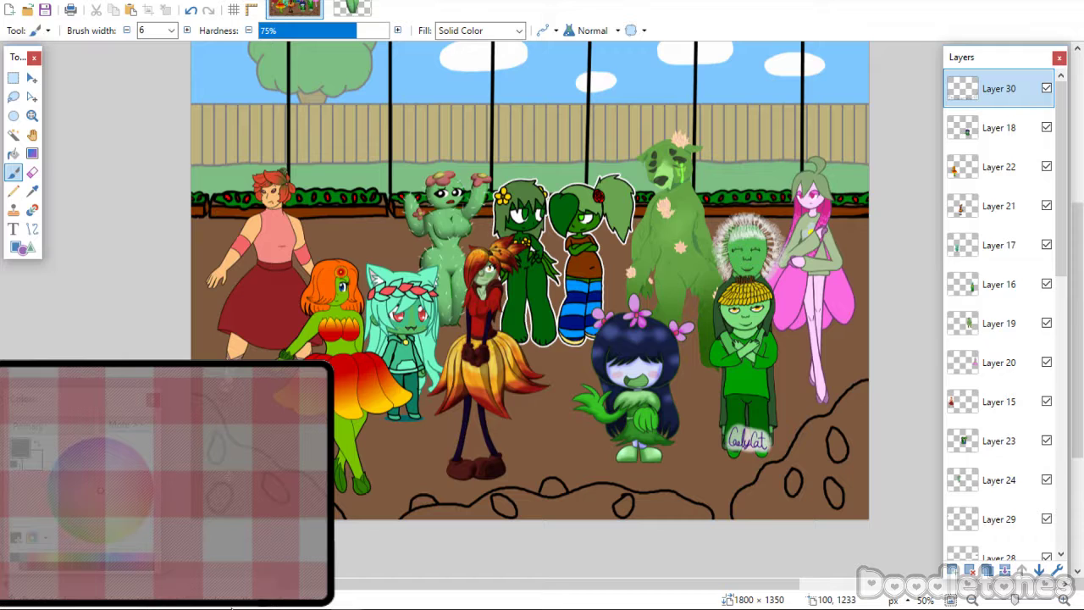
Set the brush width to 15 and add a new layer directly below the bush outlines on Layer 30.
left_click(171, 30)
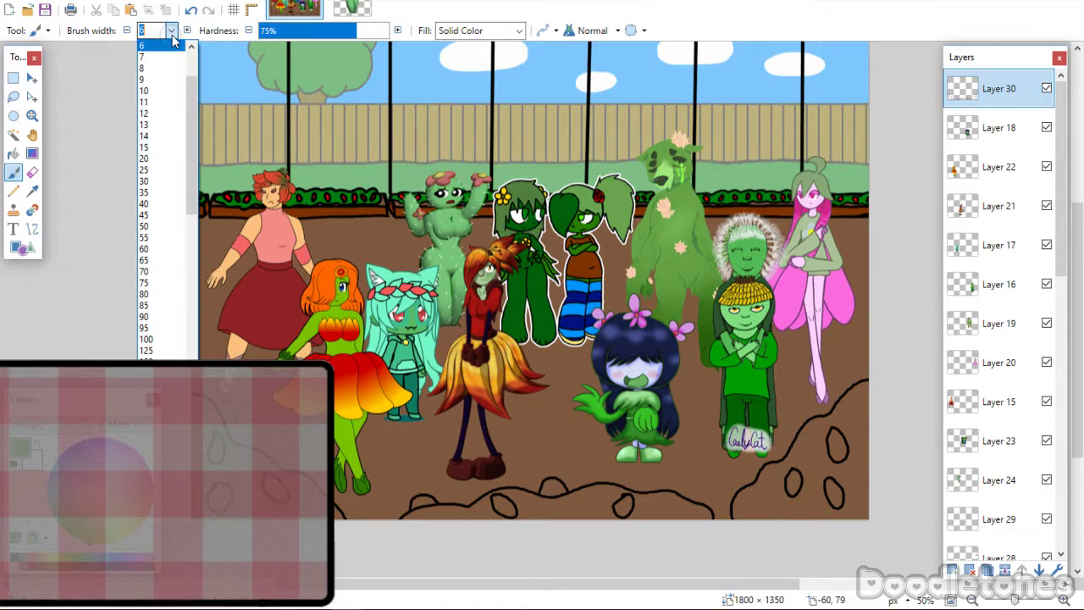
left_click(163, 140)
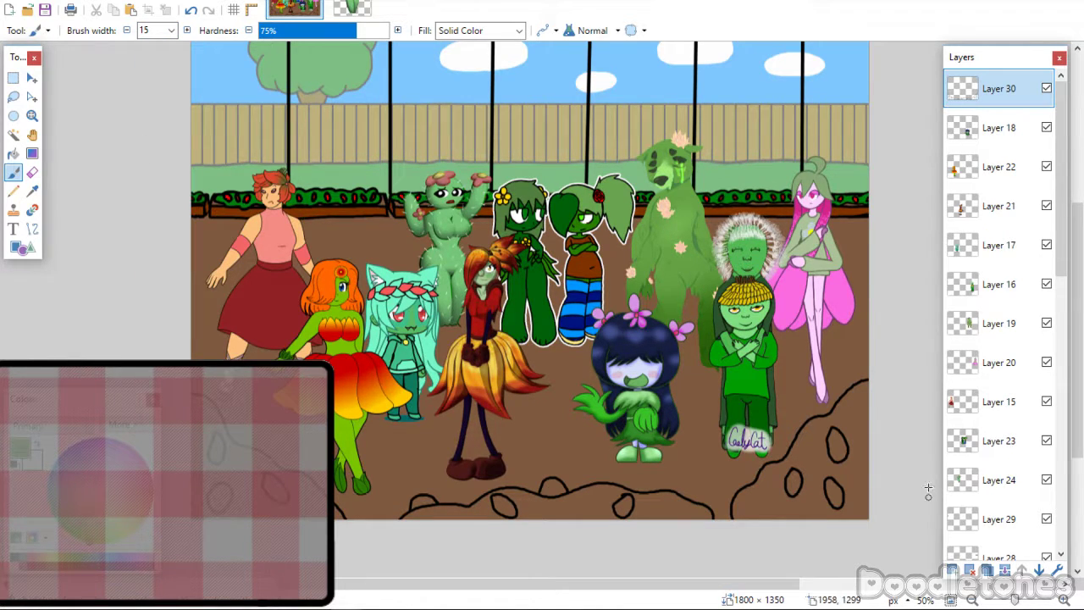
left_click(951, 569)
left_click(1038, 569)
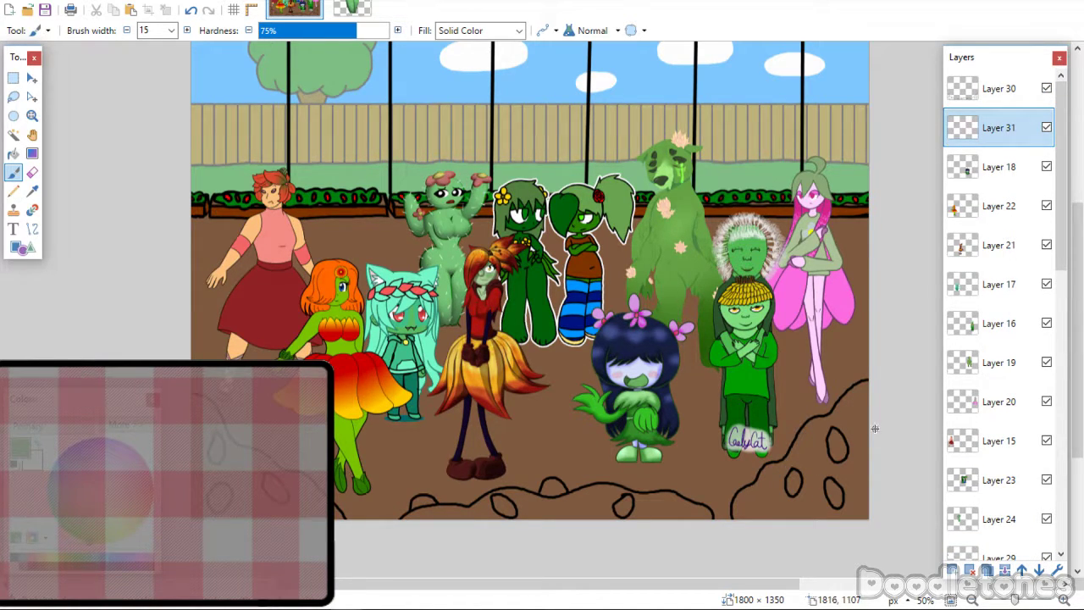
Delete the lower-right bush outline and its ovals from Layer 30, including the leftover line, and deselect.
left_click(974, 90)
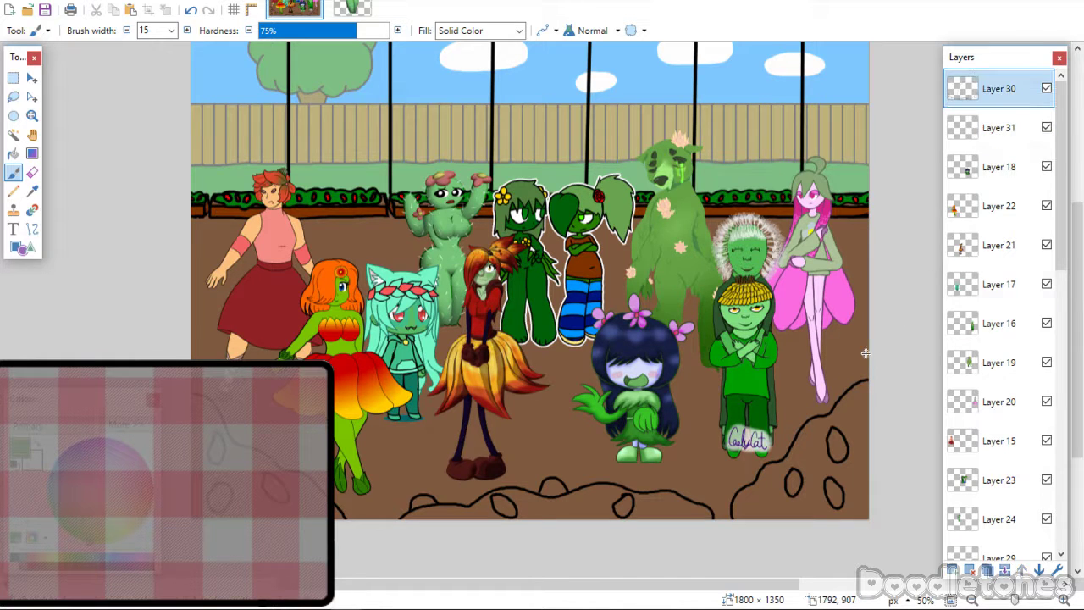
left_click(12, 78)
left_click_drag(745, 352, 911, 584)
key("Delete")
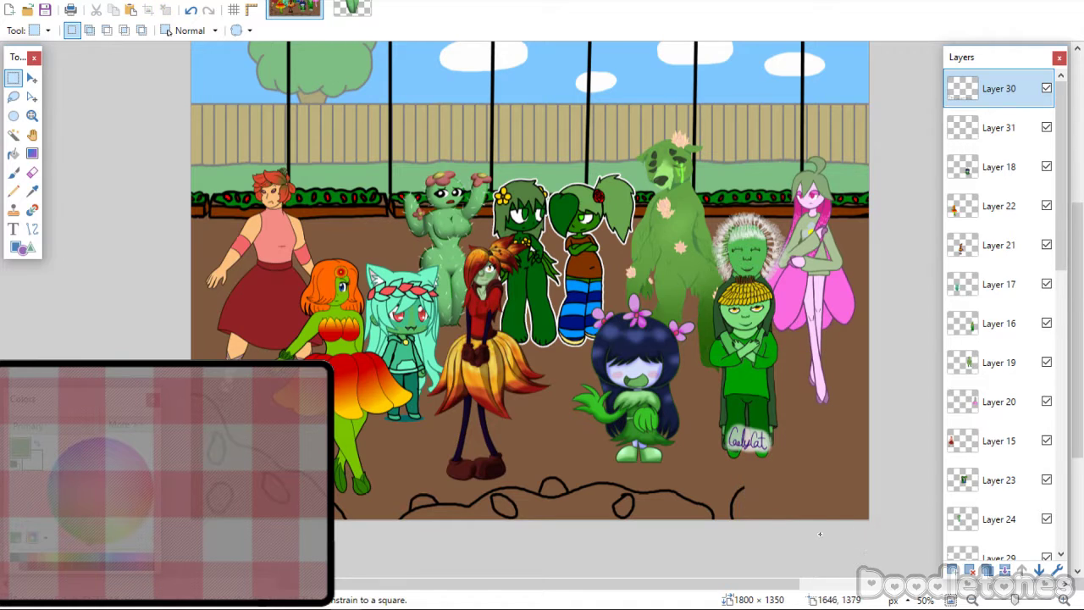
left_click_drag(733, 473, 855, 508)
left_click(805, 482)
Redraw the lower-right bush outline on Layer 30 as a bumpy black curve with a brush width of 6.
key("b")
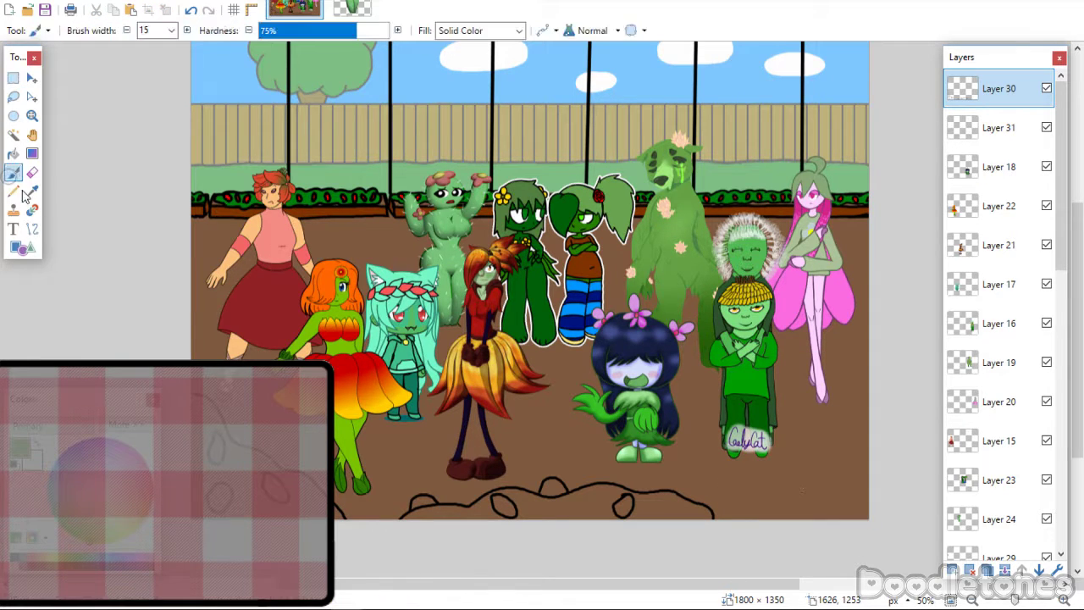
left_click(171, 30)
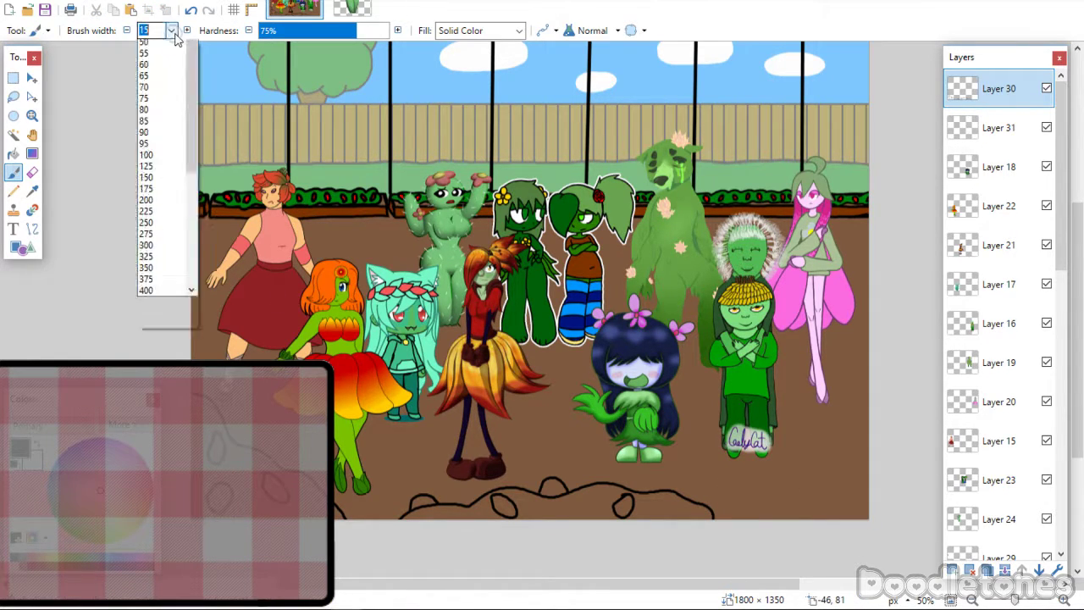
left_click(152, 103)
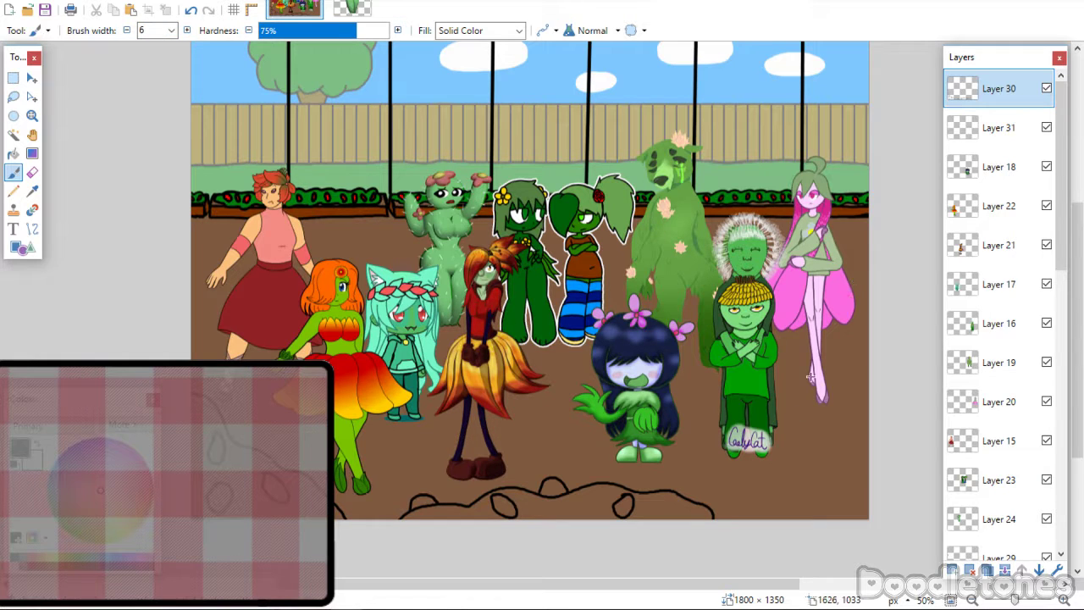
mouse_move(726, 526)
left_mouse_down()
mouse_move(744, 472)
mouse_move(767, 455)
mouse_move(864, 425)
left_mouse_up()
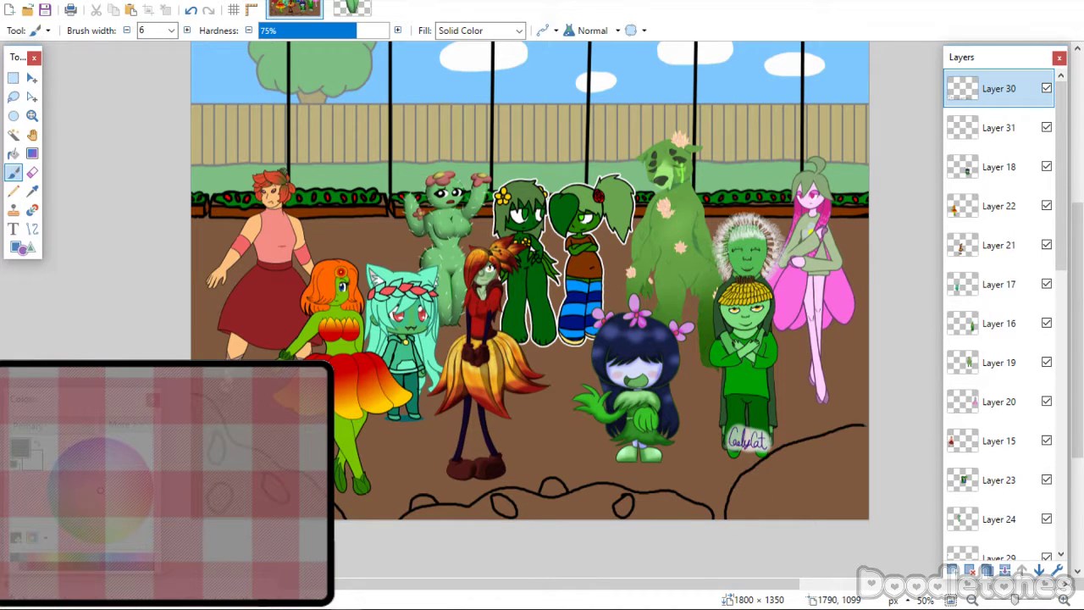
key("ctrl+z")
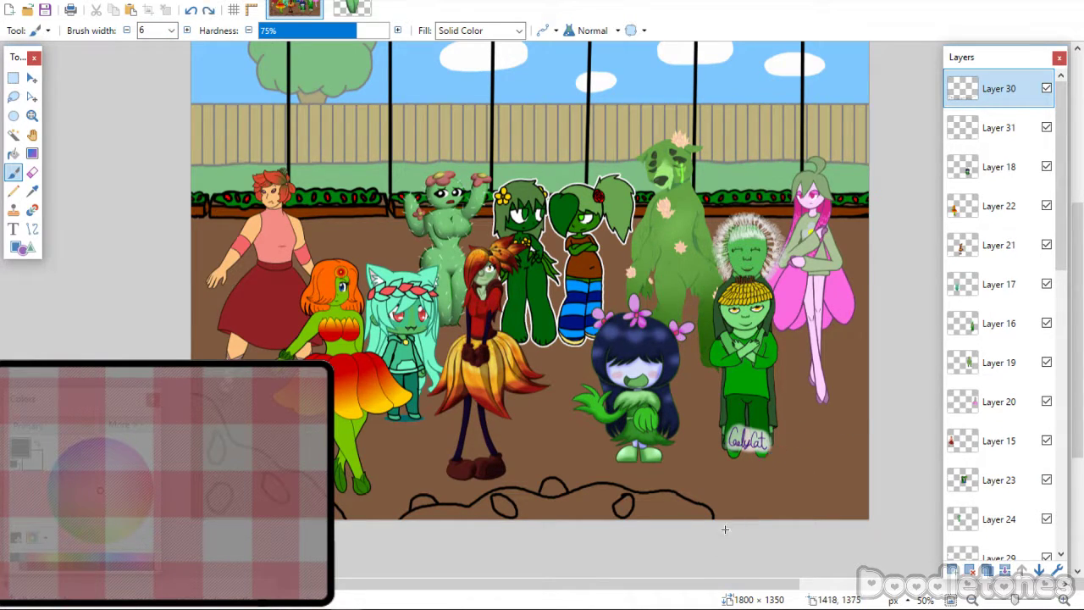
mouse_move(726, 520)
left_mouse_down()
mouse_move(733, 469)
mouse_move(775, 444)
mouse_move(903, 418)
left_mouse_up()
key("ctrl+z")
mouse_move(726, 520)
left_mouse_down()
mouse_move(751, 475)
mouse_move(849, 404)
left_mouse_up()
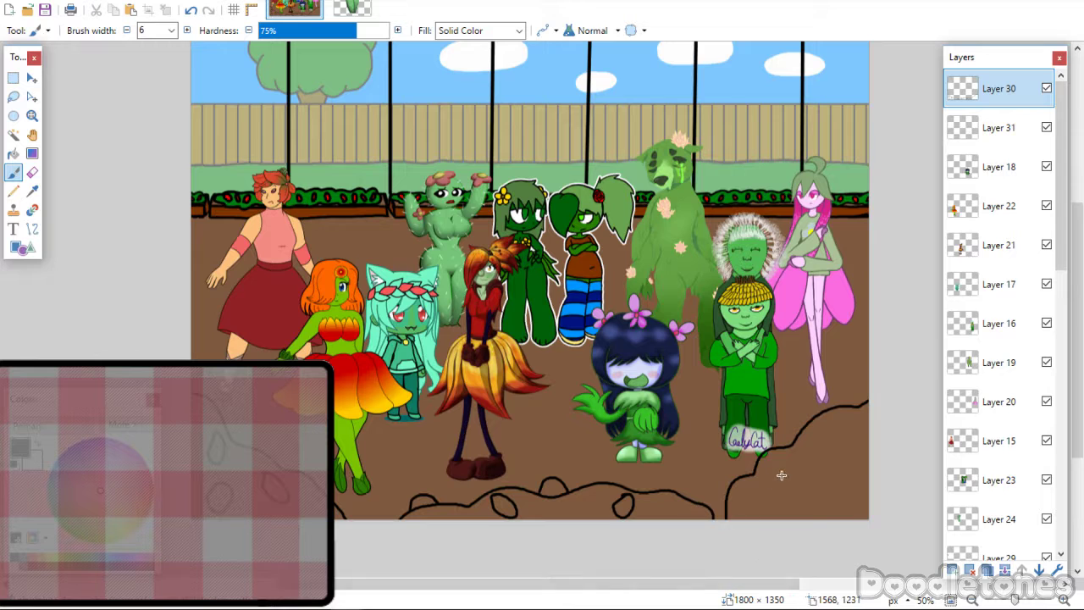
Draw three larger black ovals inside the lower-right bush.
left_click_drag(781, 475, 788, 473)
key("ctrl+z")
left_click_drag(772, 508, 789, 468)
left_click_drag(852, 424, 855, 425)
left_click_drag(843, 471, 848, 472)
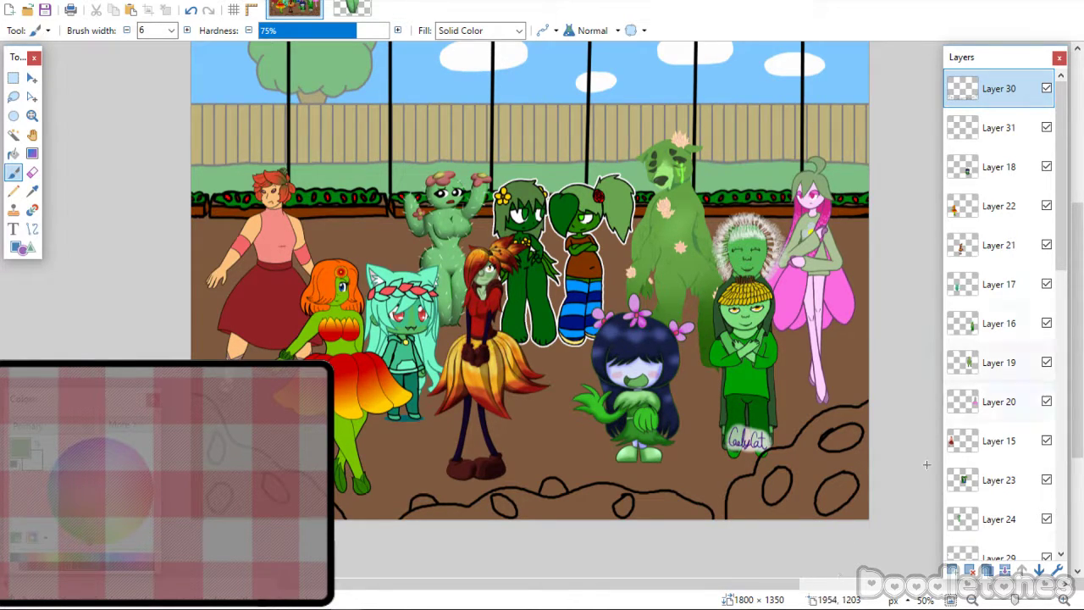
Add a new layer directly below Layer 30 and paint a green patch inside the lower-right bush with brush width 13.
left_click(950, 569)
left_click(1039, 569)
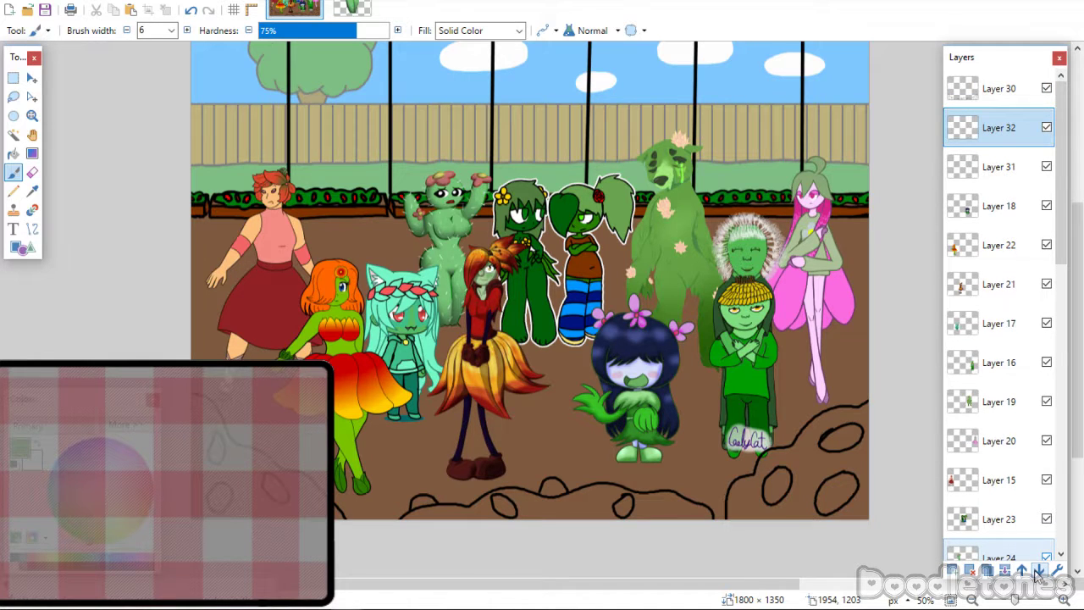
left_click(171, 30)
left_click(151, 123)
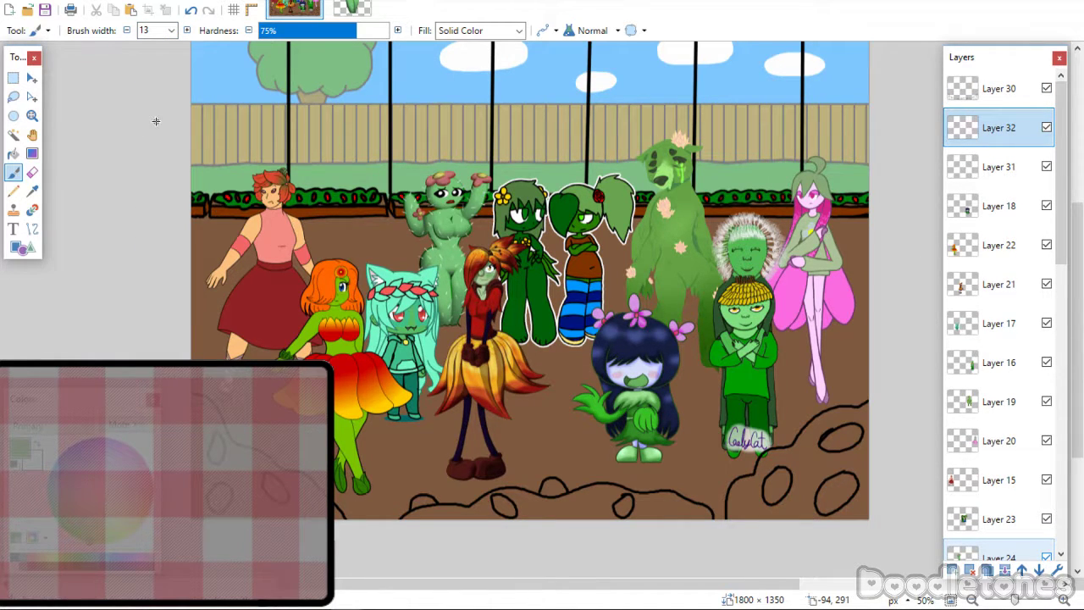
left_click_drag(740, 491, 737, 511)
Hide the brown ground layer, Layer 4, and return to the uppermost layers in the stack.
left_click_drag(1063, 254, 1063, 433)
left_click(1046, 383)
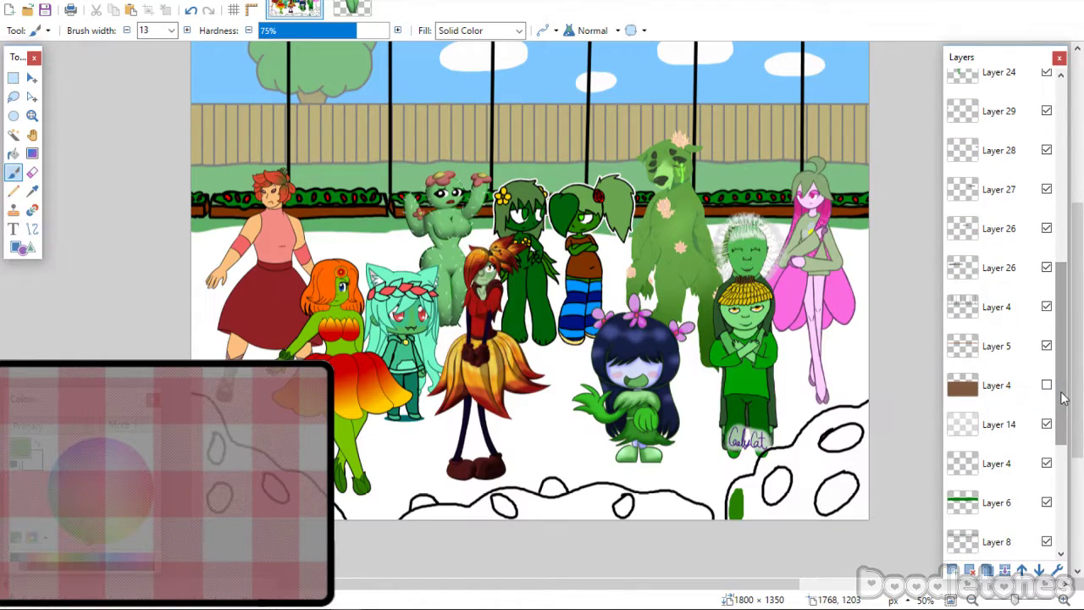
scroll(1064, 398, "down", 2)
scroll(1061, 413, "up", 5)
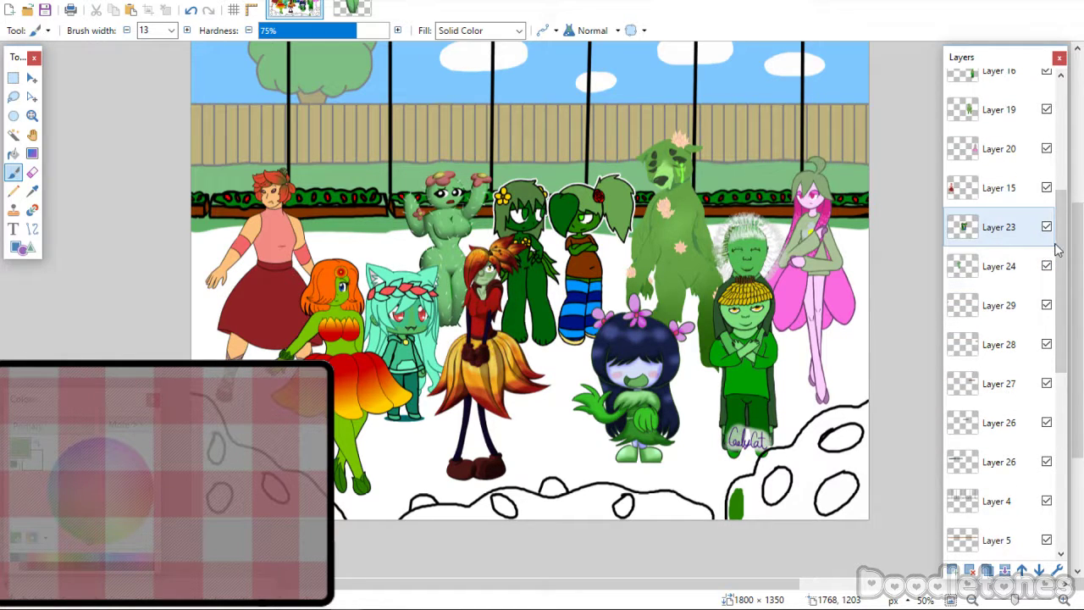
scroll(1040, 246, "down", 1)
scroll(1035, 500, "up", 5)
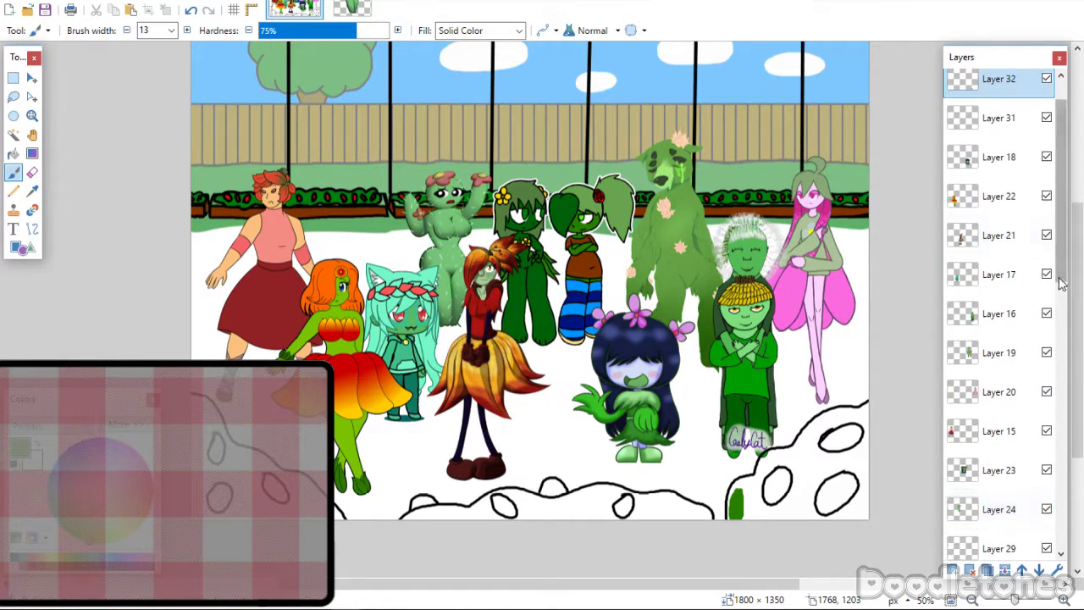
Paint green on Layer 32 across the lower-right bush's left part, around its left oval and along its upper edge.
scroll(1059, 288, "up", 2)
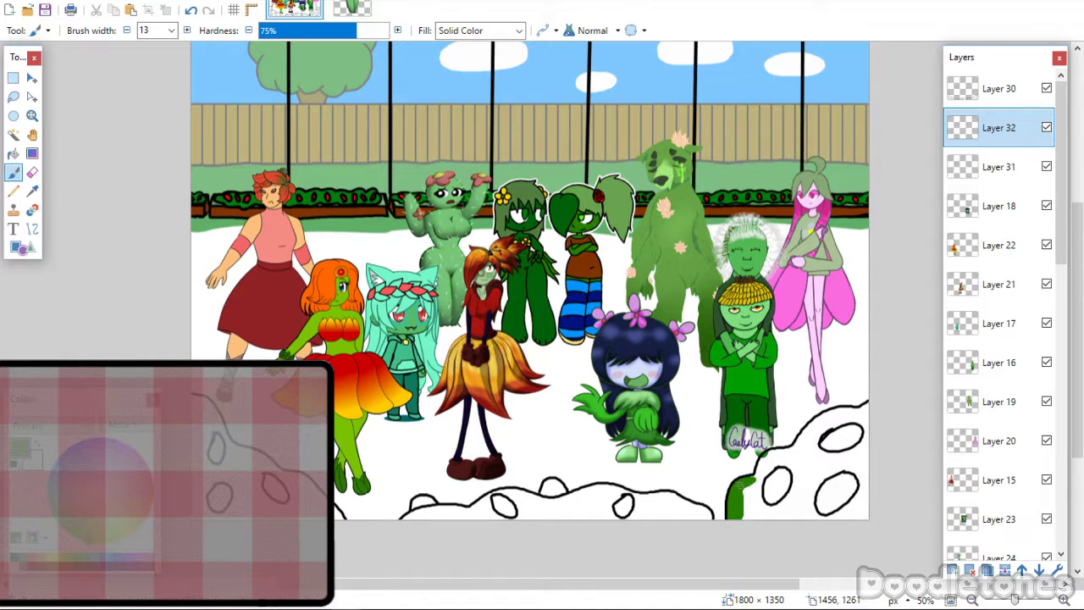
left_click(33, 115)
left_click(865, 500)
left_click(863, 496)
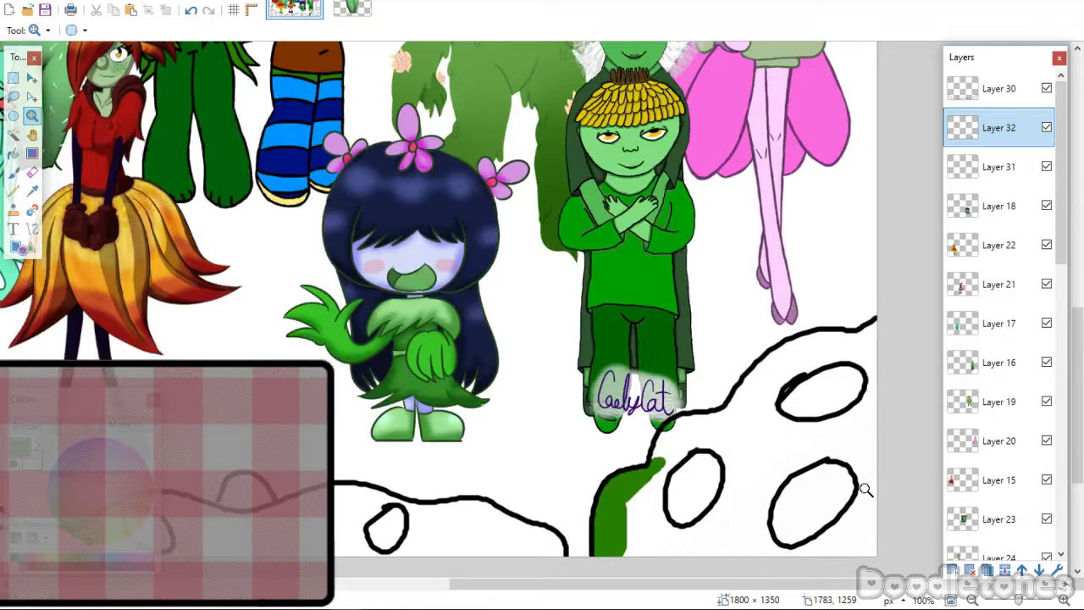
left_click(861, 494)
left_click(13, 172)
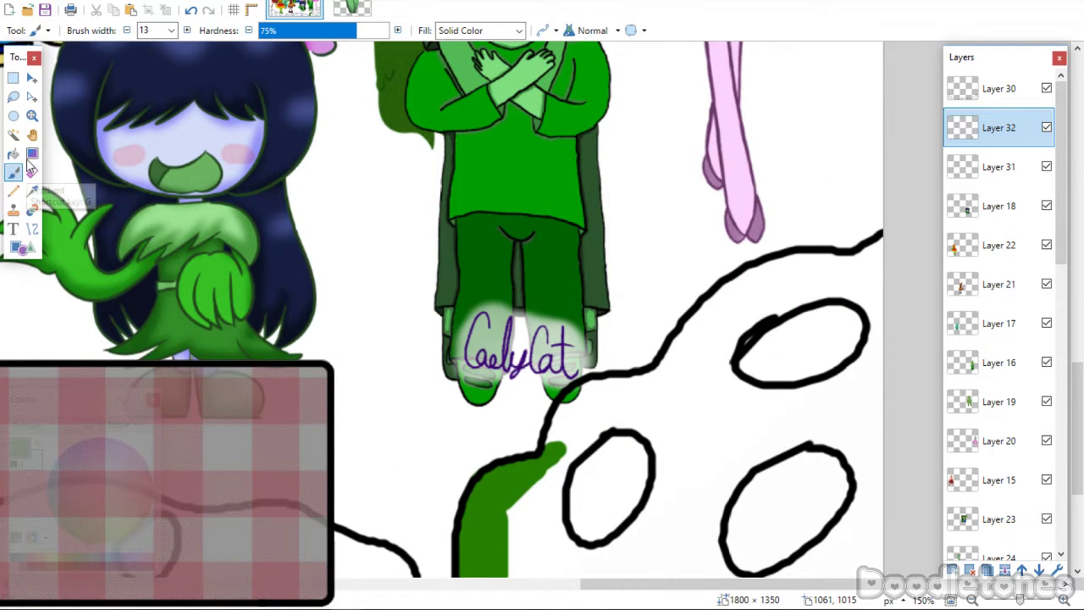
mouse_move(554, 458)
left_mouse_down()
mouse_move(587, 394)
mouse_move(565, 405)
mouse_move(554, 444)
mouse_move(597, 388)
mouse_move(630, 385)
mouse_move(549, 475)
mouse_move(537, 510)
mouse_move(561, 461)
mouse_move(561, 548)
mouse_move(520, 543)
mouse_move(506, 515)
mouse_move(519, 514)
mouse_move(518, 542)
mouse_move(516, 523)
mouse_move(503, 532)
mouse_move(537, 516)
mouse_move(567, 528)
left_mouse_up()
scroll(507, 512, "down", 1)
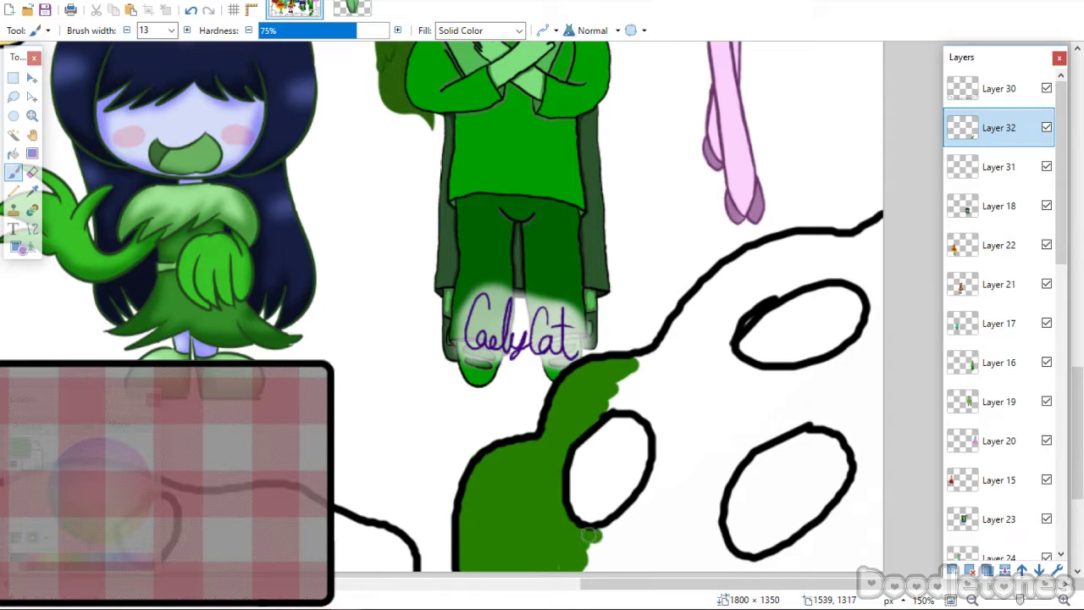
mouse_move(582, 569)
left_mouse_down()
mouse_move(643, 503)
mouse_move(663, 457)
mouse_move(658, 416)
mouse_move(608, 408)
mouse_move(624, 399)
mouse_move(611, 386)
mouse_move(648, 367)
mouse_move(707, 291)
mouse_move(836, 241)
mouse_move(780, 245)
mouse_move(829, 248)
mouse_move(885, 227)
left_mouse_up()
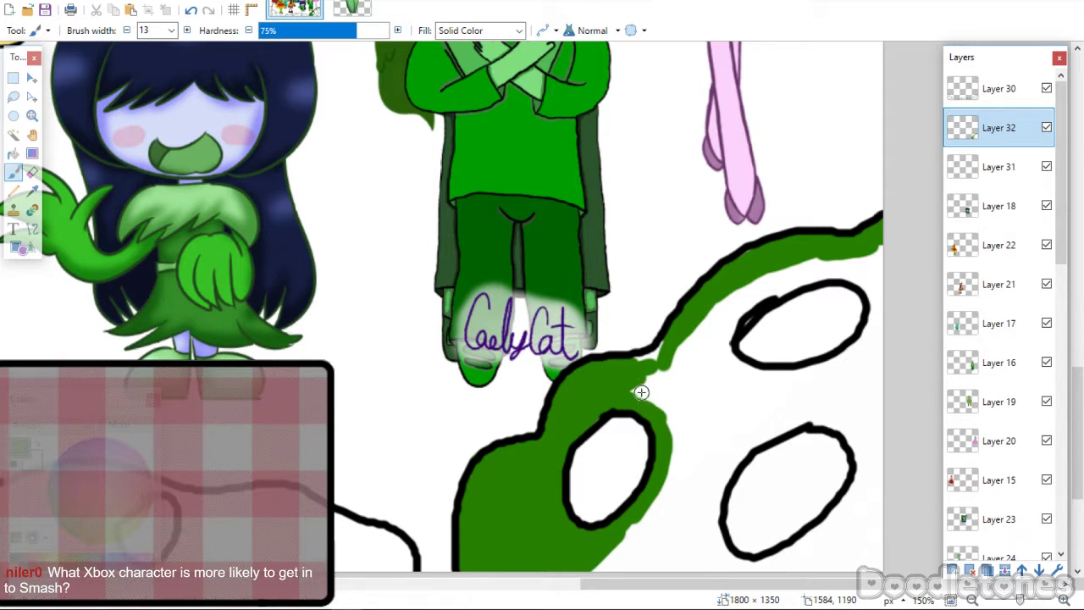
mouse_move(641, 392)
left_mouse_down()
mouse_move(662, 358)
mouse_move(646, 357)
mouse_move(654, 386)
mouse_move(633, 391)
mouse_move(633, 374)
mouse_move(709, 323)
mouse_move(881, 251)
left_mouse_up()
left_click_drag(712, 311, 802, 259)
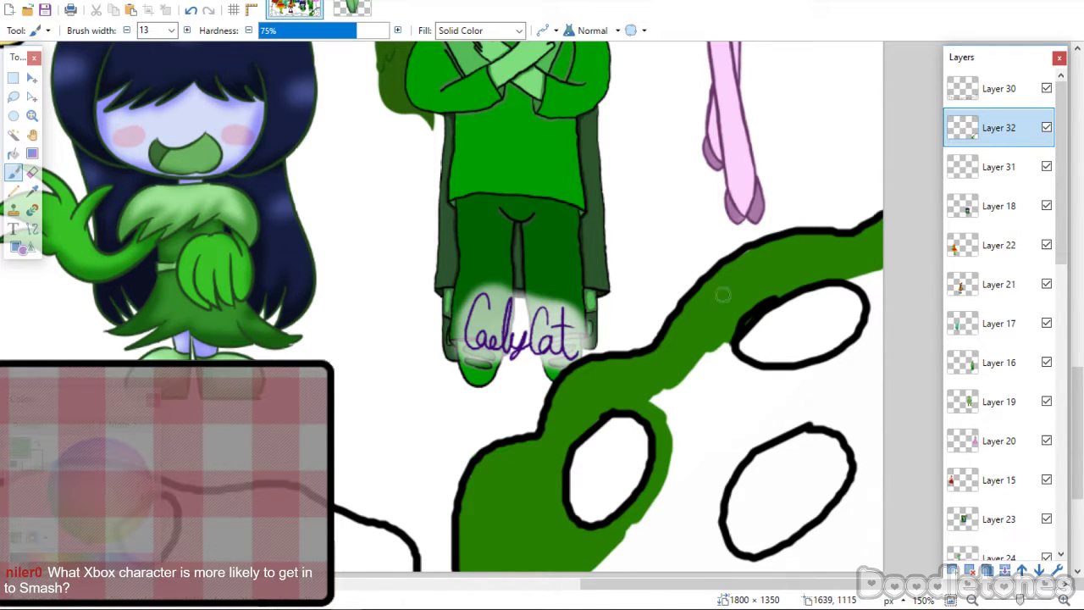
Fill the rest of the lower-right bush with green, leaving its three ovals unpainted.
mouse_move(692, 360)
left_mouse_down()
mouse_move(684, 436)
mouse_move(732, 335)
left_mouse_up()
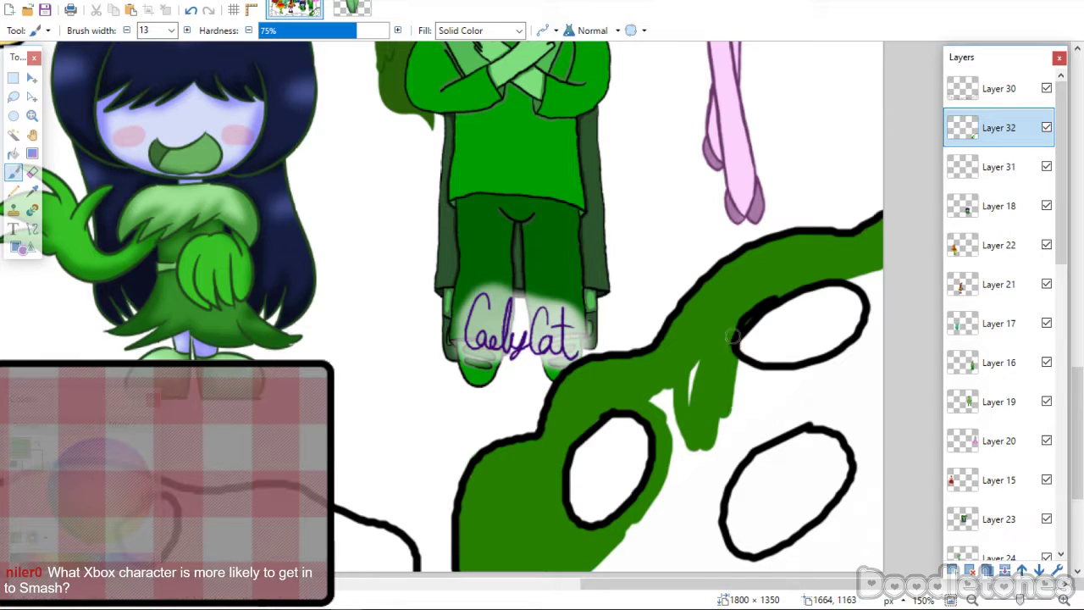
mouse_move(690, 423)
left_mouse_down()
mouse_move(665, 397)
mouse_move(649, 401)
mouse_move(681, 398)
mouse_move(686, 496)
mouse_move(673, 467)
mouse_move(667, 560)
mouse_move(679, 558)
mouse_move(663, 551)
mouse_move(656, 486)
mouse_move(653, 560)
mouse_move(643, 511)
mouse_move(624, 573)
mouse_move(607, 543)
left_mouse_up()
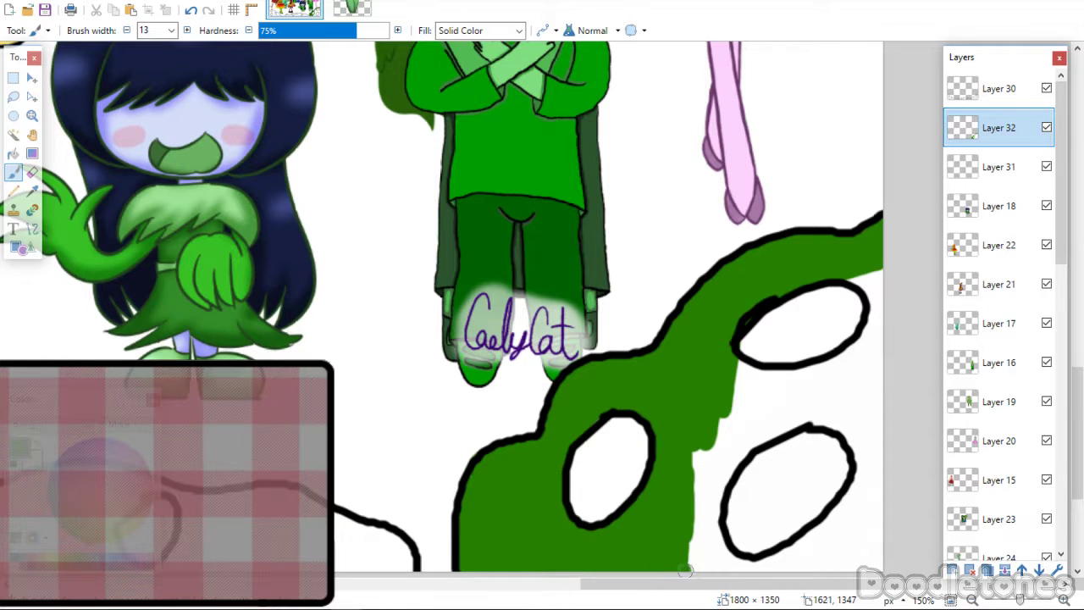
mouse_move(686, 571)
left_mouse_down()
mouse_move(772, 562)
mouse_move(848, 499)
mouse_move(865, 464)
mouse_move(877, 324)
mouse_move(874, 287)
mouse_move(862, 269)
mouse_move(849, 279)
mouse_move(879, 312)
mouse_move(875, 262)
mouse_move(889, 353)
mouse_move(881, 318)
mouse_move(873, 347)
mouse_move(860, 346)
mouse_move(865, 335)
mouse_move(878, 460)
mouse_move(863, 468)
mouse_move(846, 430)
mouse_move(859, 505)
mouse_move(843, 532)
mouse_move(778, 571)
mouse_move(862, 508)
mouse_move(855, 500)
mouse_move(872, 484)
mouse_move(863, 516)
mouse_move(894, 504)
mouse_move(803, 556)
mouse_move(817, 563)
mouse_move(890, 525)
mouse_move(860, 569)
left_mouse_up()
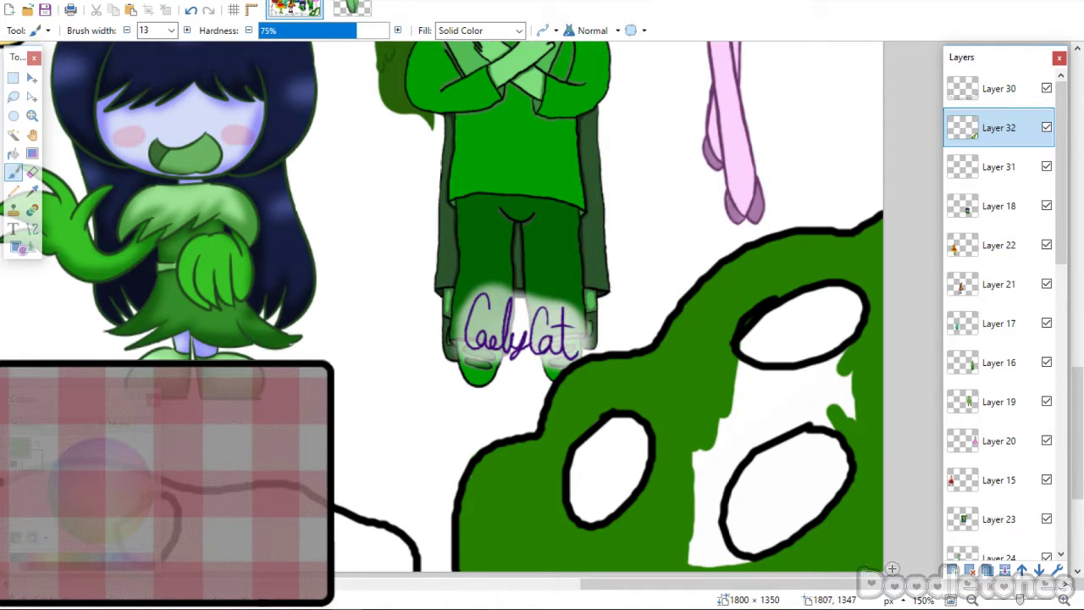
mouse_move(731, 364)
left_mouse_down()
mouse_move(764, 372)
mouse_move(741, 370)
mouse_move(841, 373)
mouse_move(856, 355)
mouse_move(788, 396)
mouse_move(853, 353)
mouse_move(790, 386)
mouse_move(858, 381)
mouse_move(809, 417)
mouse_move(845, 420)
mouse_move(784, 410)
mouse_move(796, 421)
mouse_move(814, 416)
mouse_move(744, 445)
mouse_move(788, 423)
mouse_move(861, 421)
mouse_move(832, 407)
mouse_move(726, 437)
mouse_move(772, 398)
mouse_move(740, 381)
mouse_move(726, 396)
mouse_move(735, 409)
mouse_move(701, 444)
mouse_move(741, 403)
mouse_move(715, 476)
mouse_move(734, 460)
mouse_move(712, 549)
mouse_move(718, 486)
mouse_move(718, 536)
mouse_move(749, 565)
mouse_move(683, 502)
left_mouse_up()
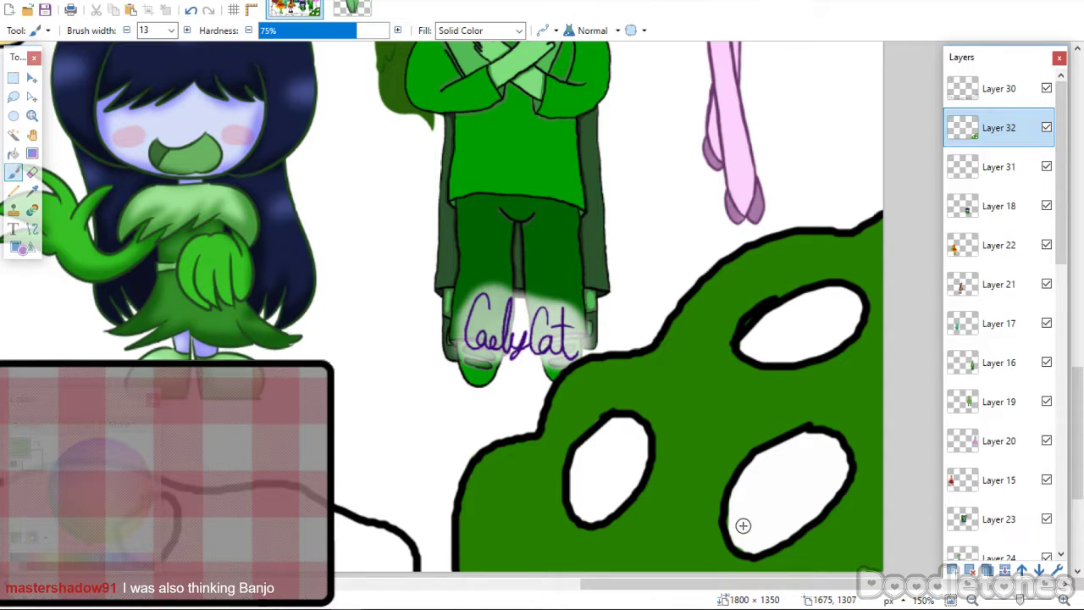
left_click_drag(742, 525, 737, 530)
left_click(32, 172)
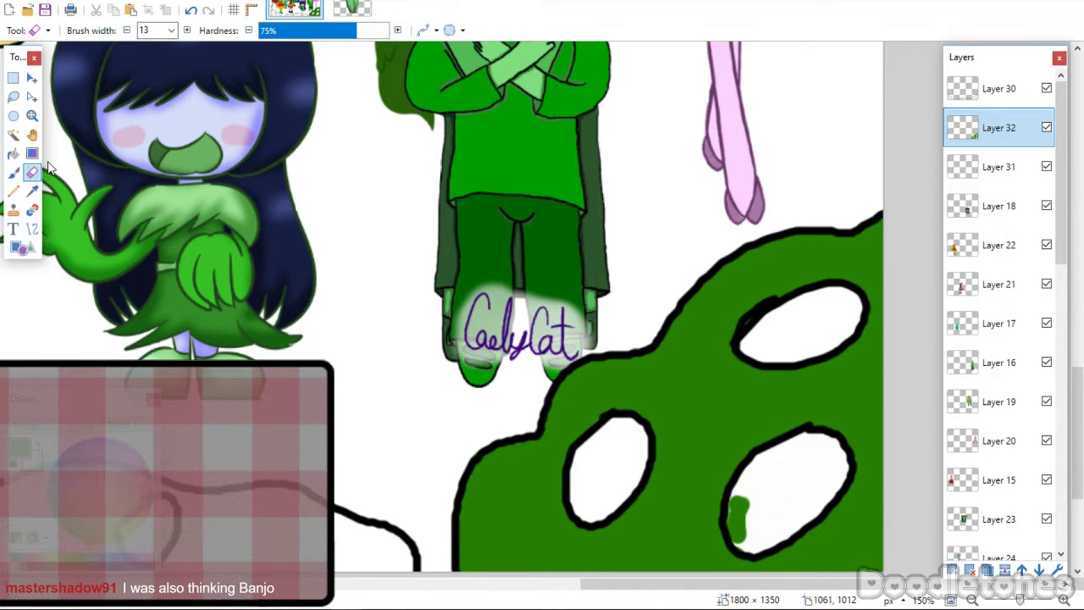
mouse_move(743, 493)
left_mouse_down()
mouse_move(734, 519)
mouse_move(744, 495)
left_mouse_up()
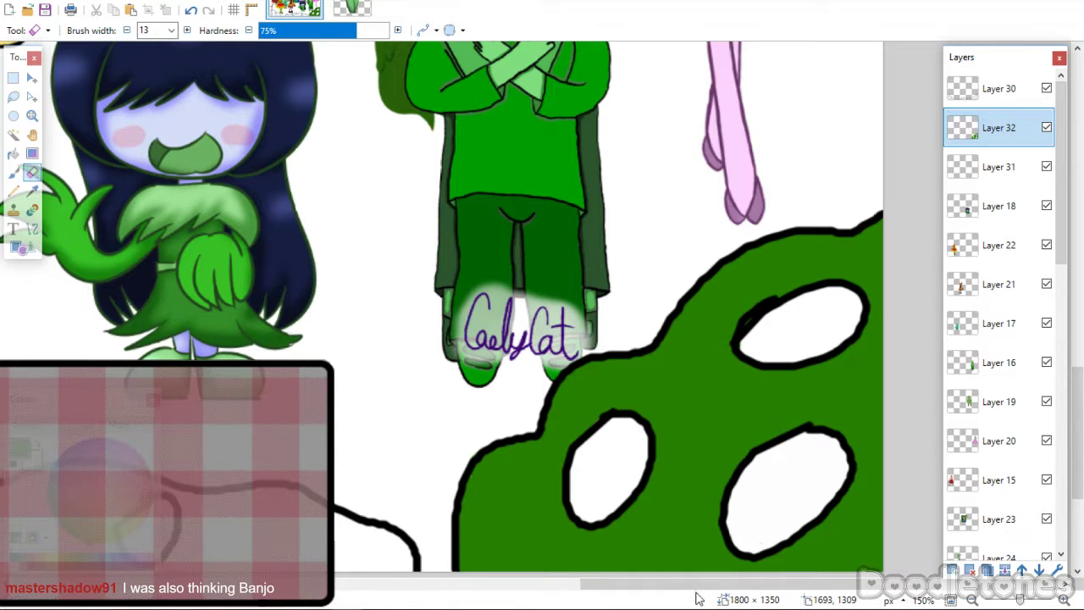
Paint the left half of the middle foreground bush green with brush width 13, leaving its left oval unpainted.
left_click_drag(682, 584, 393, 592)
left_click(13, 171)
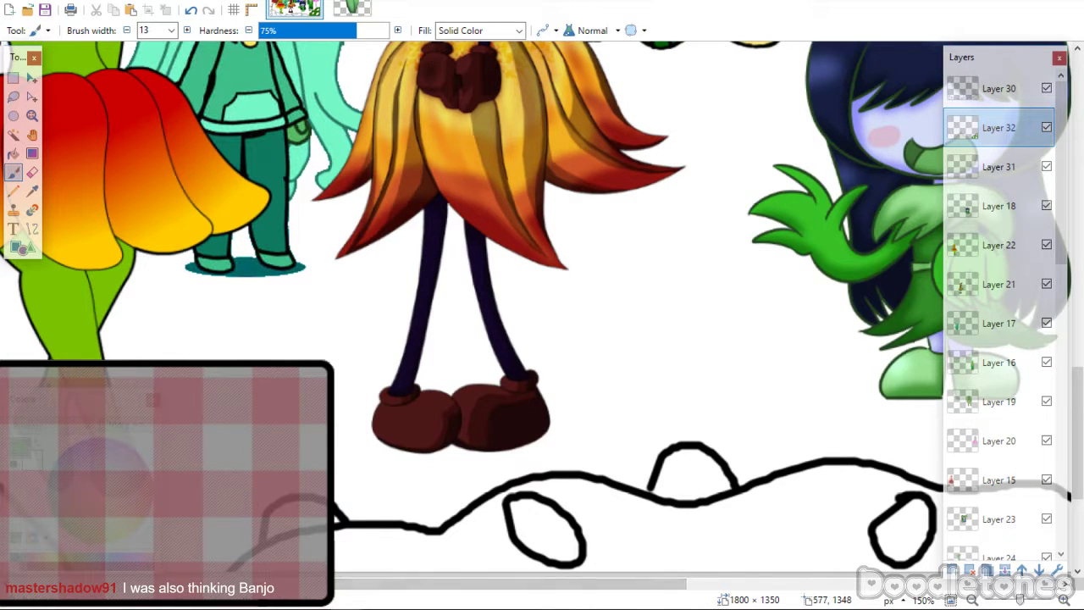
mouse_move(254, 558)
left_mouse_down()
mouse_move(398, 538)
mouse_move(428, 544)
mouse_move(347, 559)
mouse_move(459, 558)
mouse_move(437, 567)
mouse_move(506, 502)
mouse_move(512, 559)
mouse_move(480, 572)
left_mouse_up()
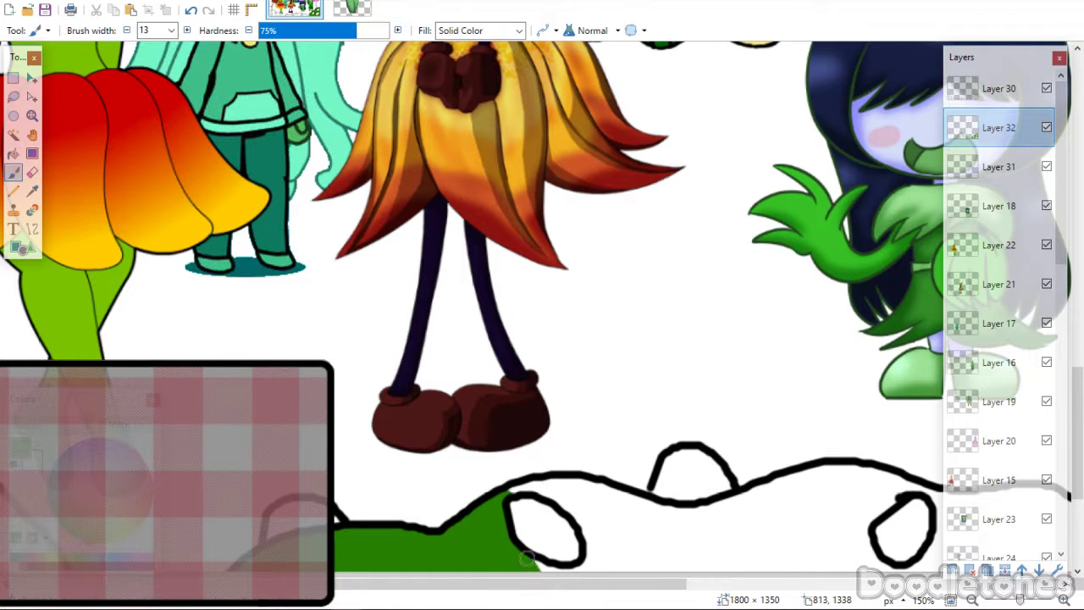
mouse_move(581, 566)
left_mouse_down()
mouse_move(580, 510)
mouse_move(508, 486)
mouse_move(546, 486)
mouse_move(590, 505)
left_mouse_up()
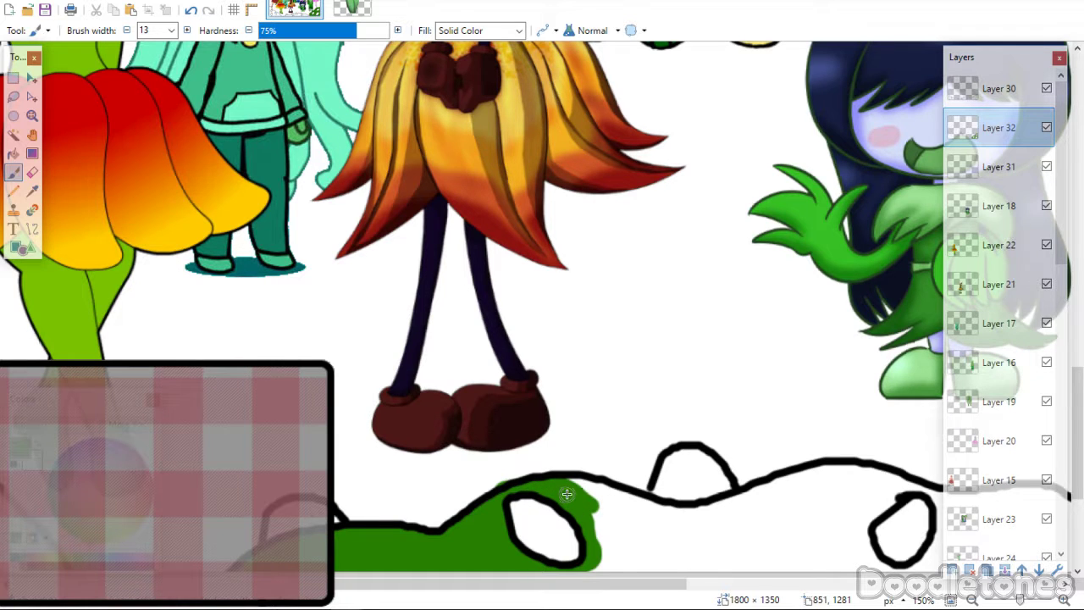
key("e")
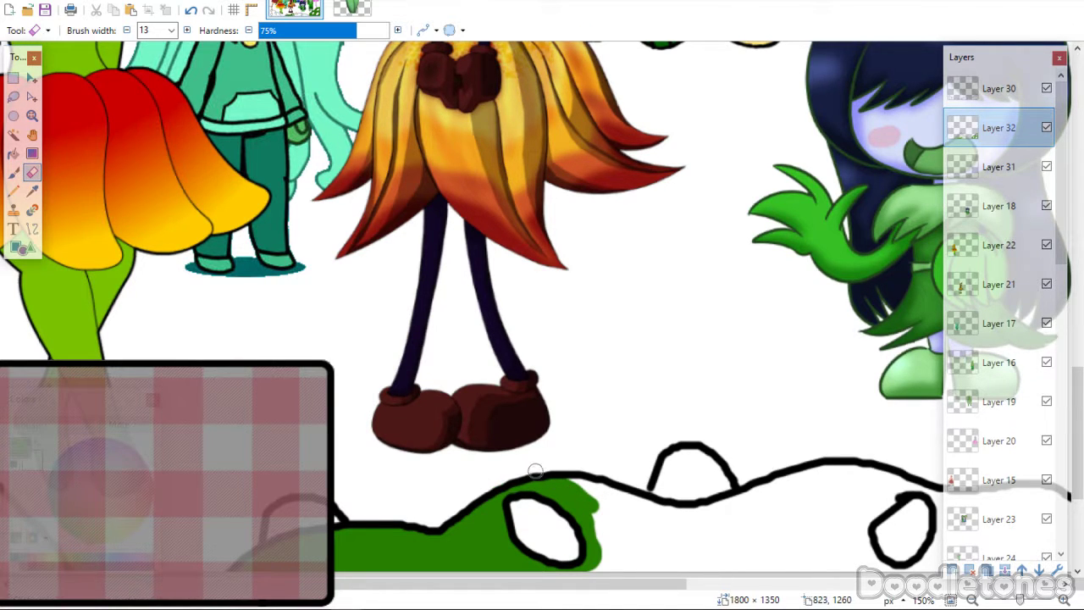
key("b")
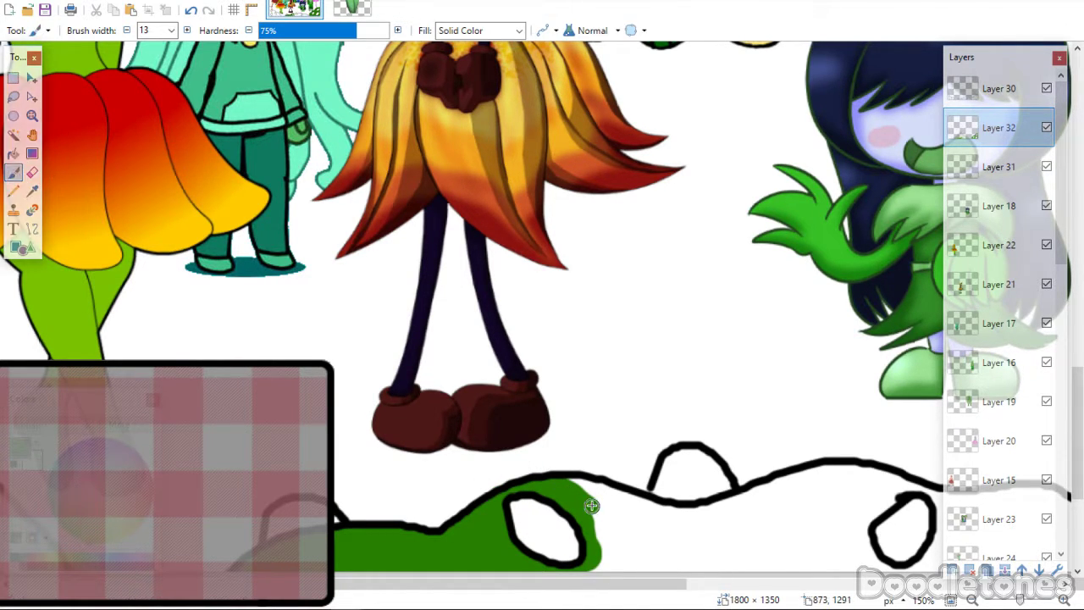
mouse_move(564, 481)
left_mouse_down()
mouse_move(625, 506)
mouse_move(611, 496)
mouse_move(702, 514)
mouse_move(747, 499)
mouse_move(630, 530)
mouse_move(594, 507)
mouse_move(628, 543)
mouse_move(611, 569)
left_mouse_up()
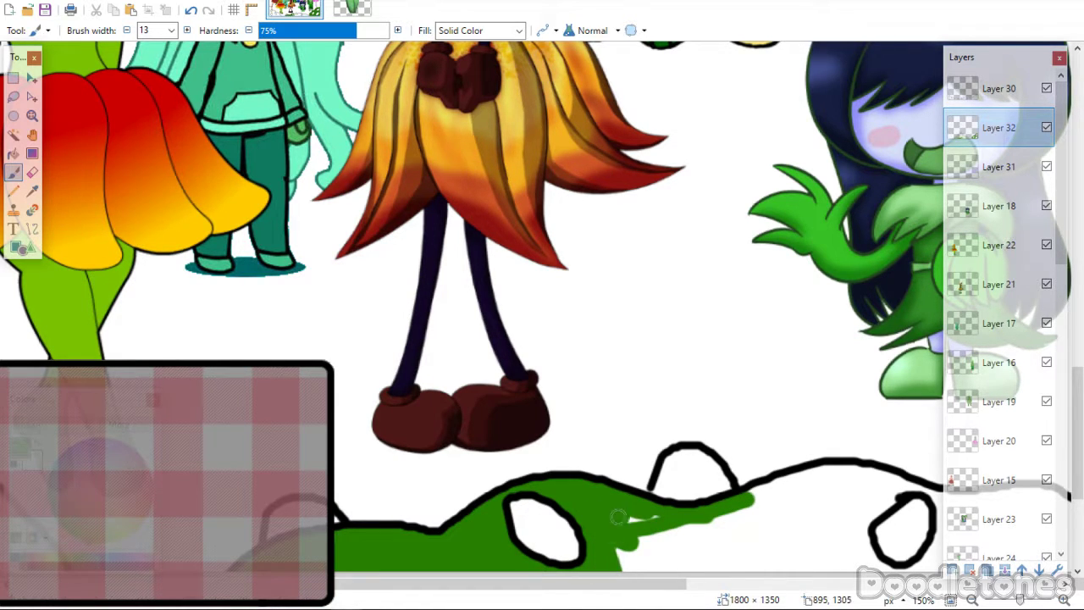
mouse_move(618, 517)
left_mouse_down()
mouse_move(706, 521)
mouse_move(692, 562)
mouse_move(795, 478)
mouse_move(742, 500)
mouse_move(818, 483)
left_mouse_up()
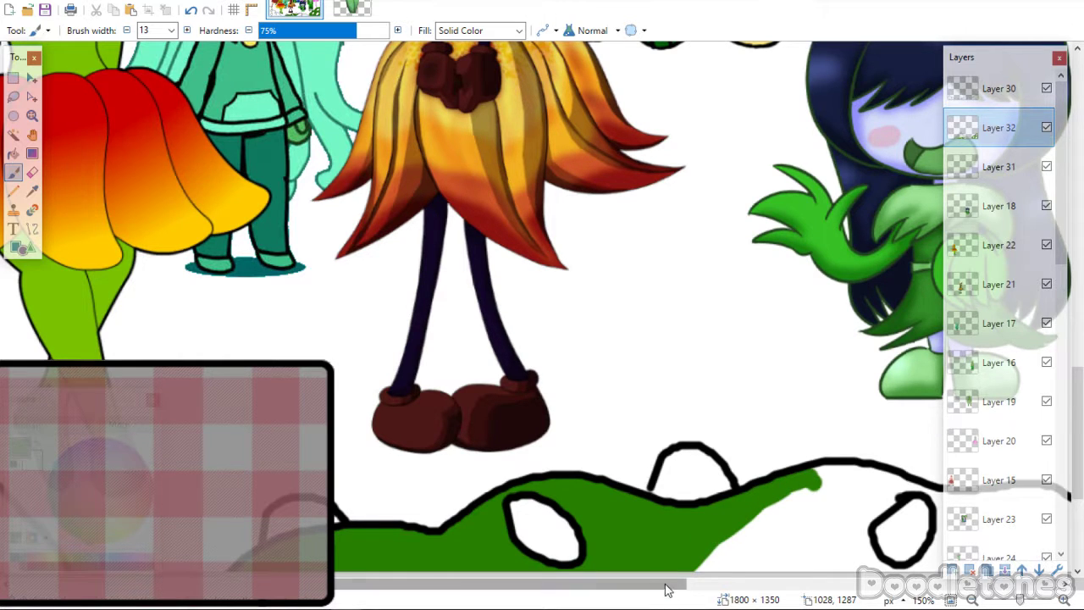
Fill the middle bush's right half with green around its right oval, up to the outline's right end.
left_click_drag(666, 584, 750, 584)
mouse_move(513, 510)
left_mouse_down()
mouse_move(559, 480)
mouse_move(634, 474)
mouse_move(653, 491)
mouse_move(587, 537)
mouse_move(639, 491)
mouse_move(625, 501)
mouse_move(587, 548)
mouse_move(526, 557)
mouse_move(522, 529)
mouse_move(508, 534)
mouse_move(495, 521)
mouse_move(509, 507)
mouse_move(491, 537)
mouse_move(517, 524)
mouse_move(543, 535)
mouse_move(579, 525)
mouse_move(631, 565)
left_mouse_up()
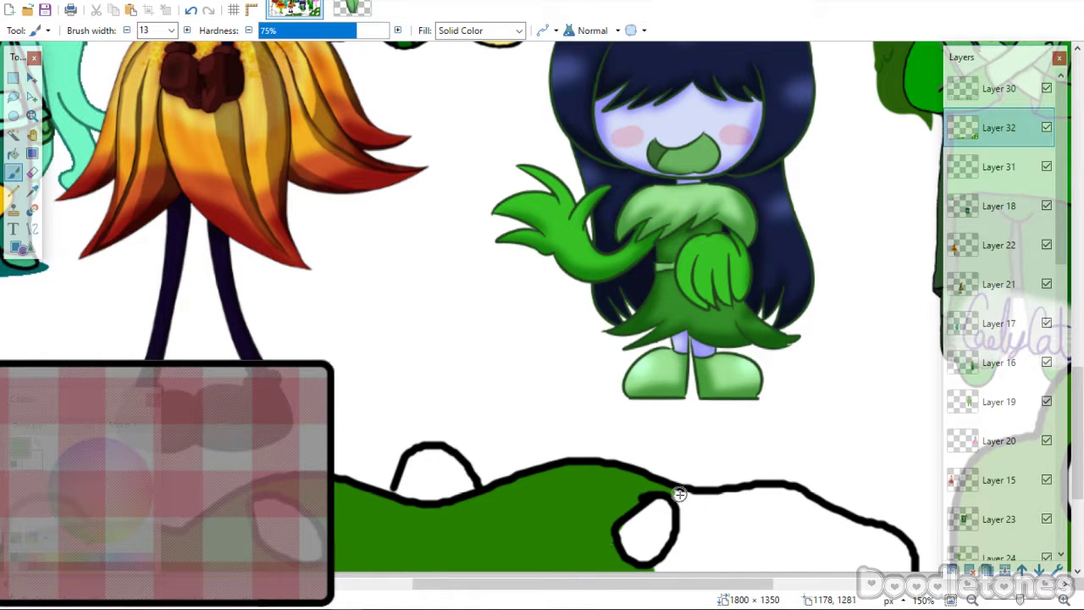
mouse_move(672, 492)
left_mouse_down()
mouse_move(691, 543)
mouse_move(688, 518)
mouse_move(660, 566)
left_mouse_up()
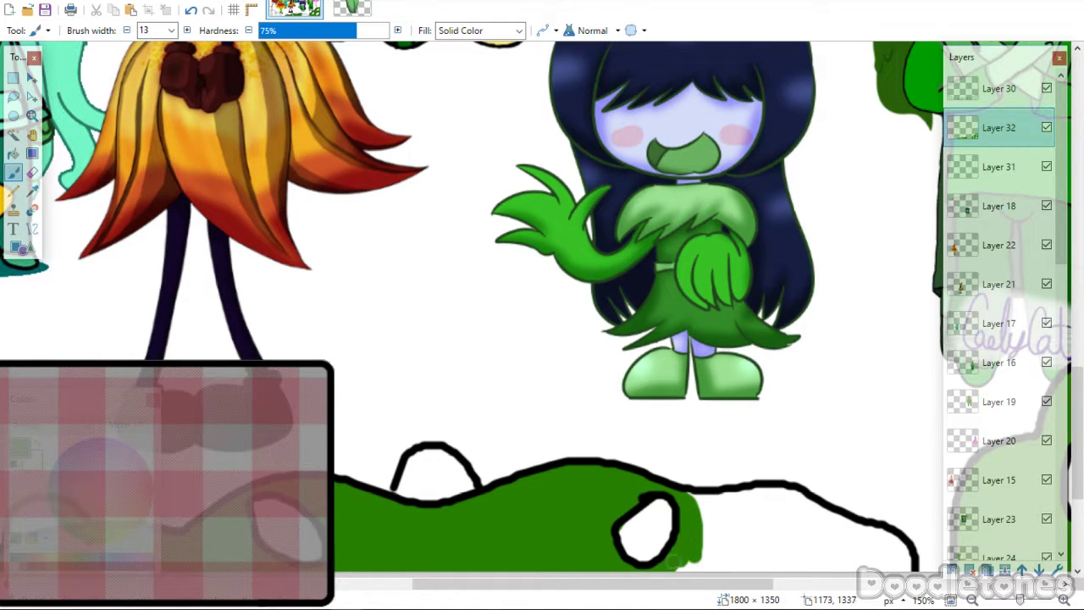
mouse_move(682, 530)
left_mouse_down()
mouse_move(702, 547)
mouse_move(695, 495)
mouse_move(777, 493)
mouse_move(837, 519)
left_mouse_up()
left_click_drag(712, 584, 776, 576)
left_click_drag(658, 537, 670, 531)
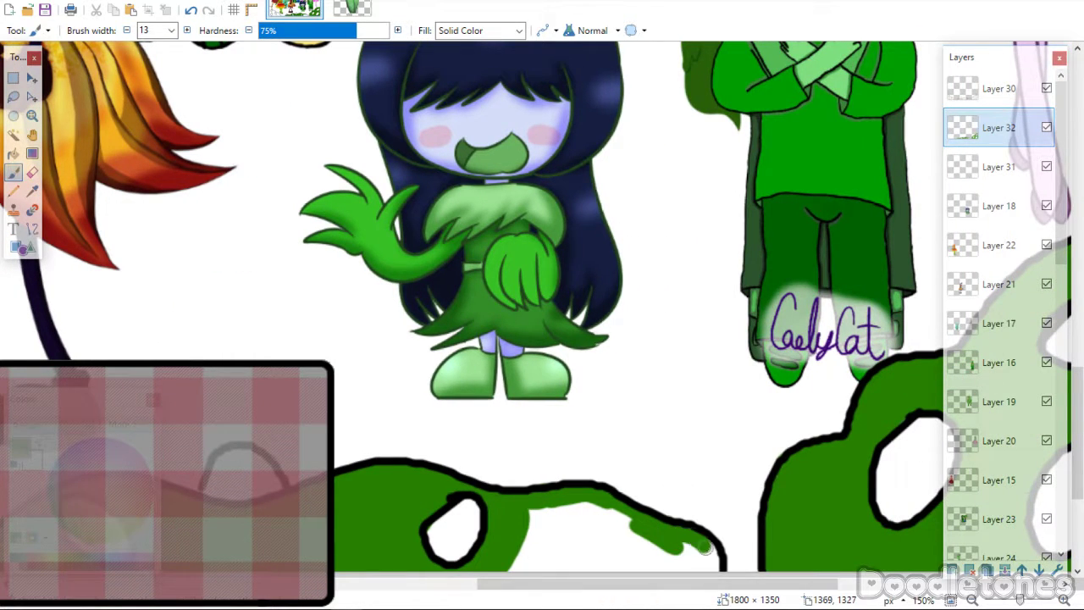
mouse_move(703, 567)
left_mouse_down()
mouse_move(577, 563)
mouse_move(515, 573)
mouse_move(532, 518)
mouse_move(575, 509)
mouse_move(554, 566)
mouse_move(571, 519)
mouse_move(638, 520)
left_mouse_up()
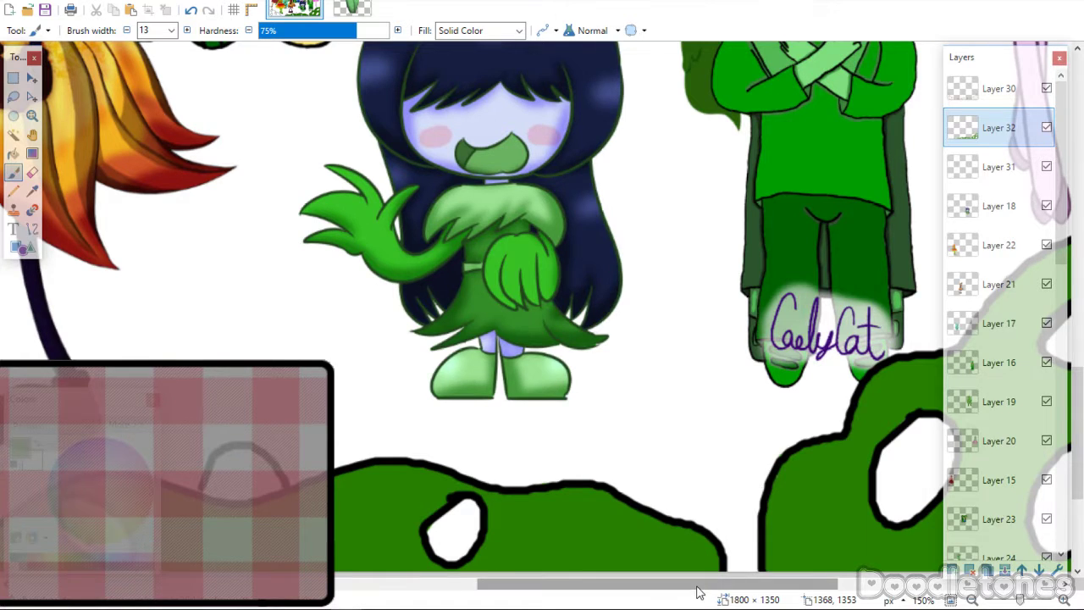
Paint the lower-left bush's left part green around its two left ovals and start along its sloping upper edge.
left_click_drag(701, 584, 322, 600)
mouse_move(298, 217)
left_mouse_down()
mouse_move(287, 344)
mouse_move(292, 201)
mouse_move(354, 240)
mouse_move(397, 337)
mouse_move(355, 292)
mouse_move(368, 296)
mouse_move(358, 269)
mouse_move(356, 286)
mouse_move(319, 308)
mouse_move(292, 261)
mouse_move(303, 338)
mouse_move(339, 322)
left_mouse_up()
mouse_move(341, 377)
left_mouse_down()
mouse_move(338, 471)
mouse_move(300, 457)
mouse_move(292, 499)
mouse_move(338, 546)
mouse_move(290, 549)
left_mouse_up()
mouse_move(336, 474)
left_mouse_down()
mouse_move(372, 442)
mouse_move(372, 425)
mouse_move(351, 408)
mouse_move(389, 397)
mouse_move(408, 342)
mouse_move(396, 430)
mouse_move(378, 450)
mouse_move(405, 454)
mouse_move(421, 485)
mouse_move(410, 538)
mouse_move(391, 554)
mouse_move(424, 541)
mouse_move(436, 428)
mouse_move(413, 454)
left_mouse_up()
mouse_move(430, 409)
left_mouse_down()
mouse_move(433, 371)
mouse_move(495, 378)
mouse_move(527, 407)
left_mouse_up()
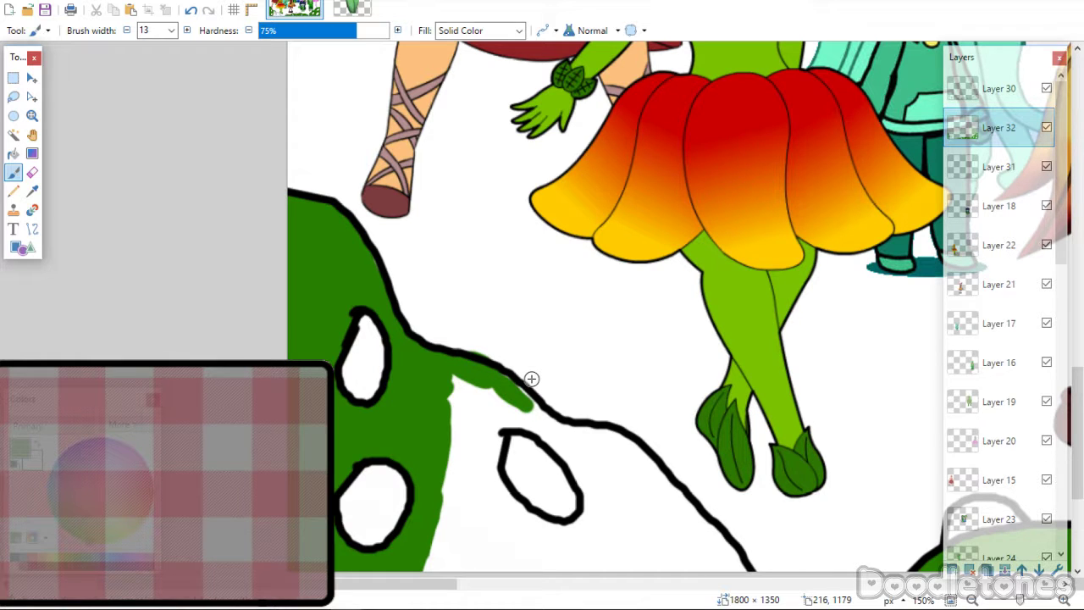
Fill the remaining right part of the lower-left bush with green, leaving its right oval unpainted.
left_click(32, 172)
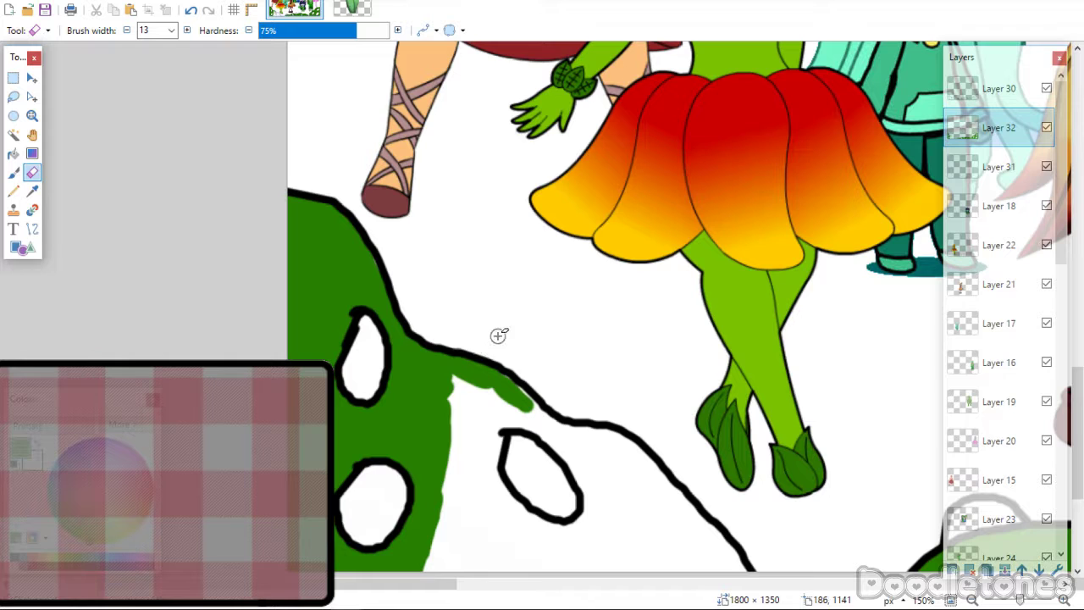
left_click(13, 171)
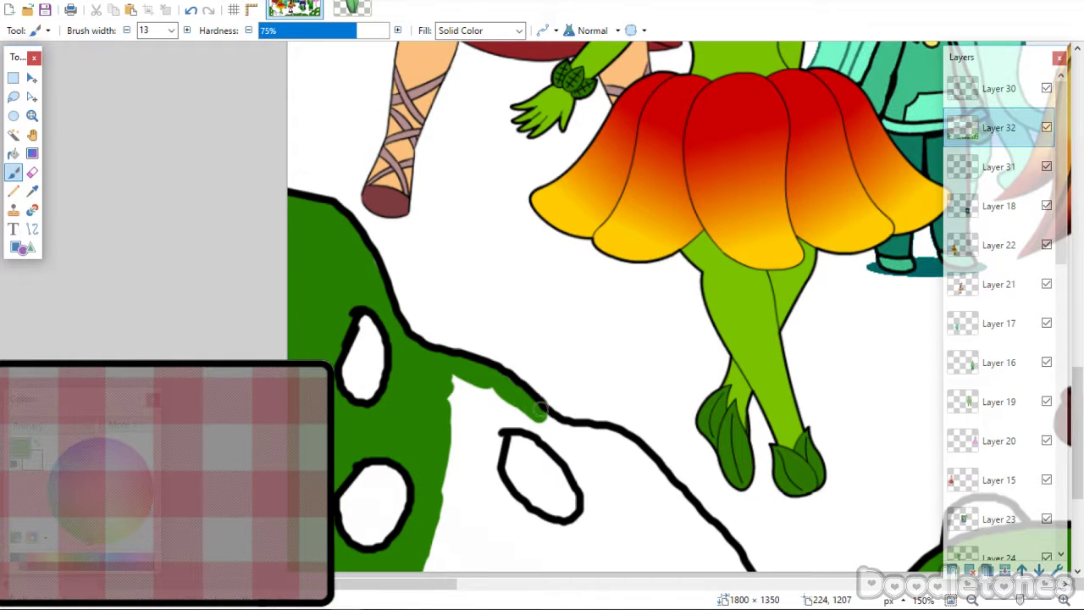
mouse_move(539, 410)
left_mouse_down()
mouse_move(618, 442)
mouse_move(716, 553)
mouse_move(673, 515)
mouse_move(573, 465)
left_mouse_up()
mouse_move(537, 433)
left_mouse_down()
mouse_move(485, 412)
mouse_move(510, 413)
mouse_move(491, 462)
mouse_move(478, 423)
mouse_move(467, 449)
mouse_move(452, 440)
mouse_move(465, 516)
mouse_move(517, 559)
mouse_move(470, 500)
mouse_move(432, 501)
mouse_move(479, 554)
mouse_move(449, 570)
mouse_move(517, 508)
mouse_move(582, 529)
mouse_move(589, 504)
mouse_move(569, 566)
mouse_move(563, 537)
left_mouse_up()
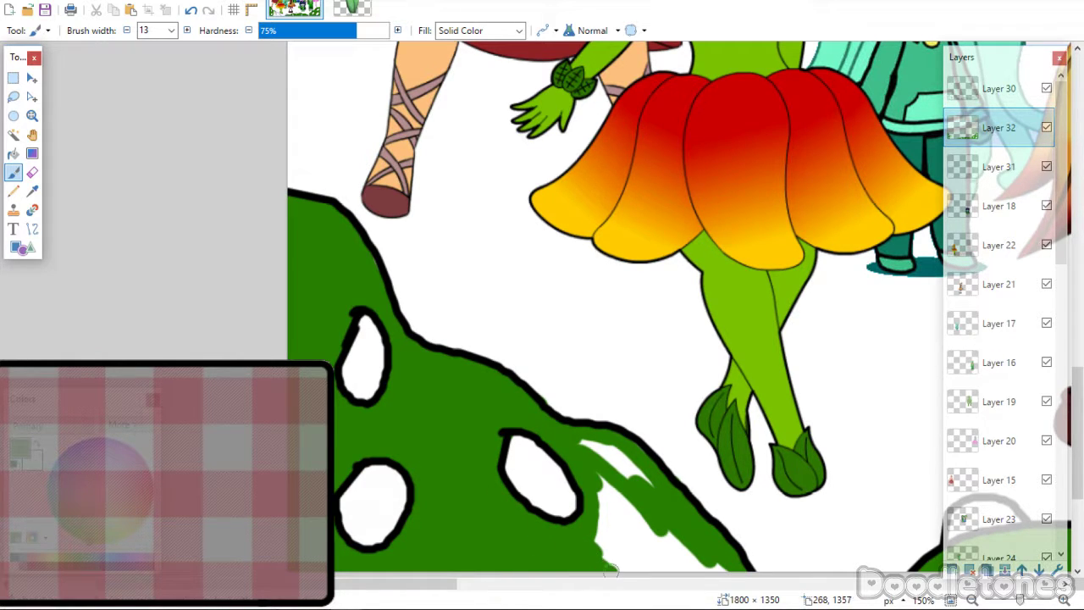
mouse_move(611, 570)
left_mouse_down()
mouse_move(604, 494)
mouse_move(633, 469)
left_mouse_up()
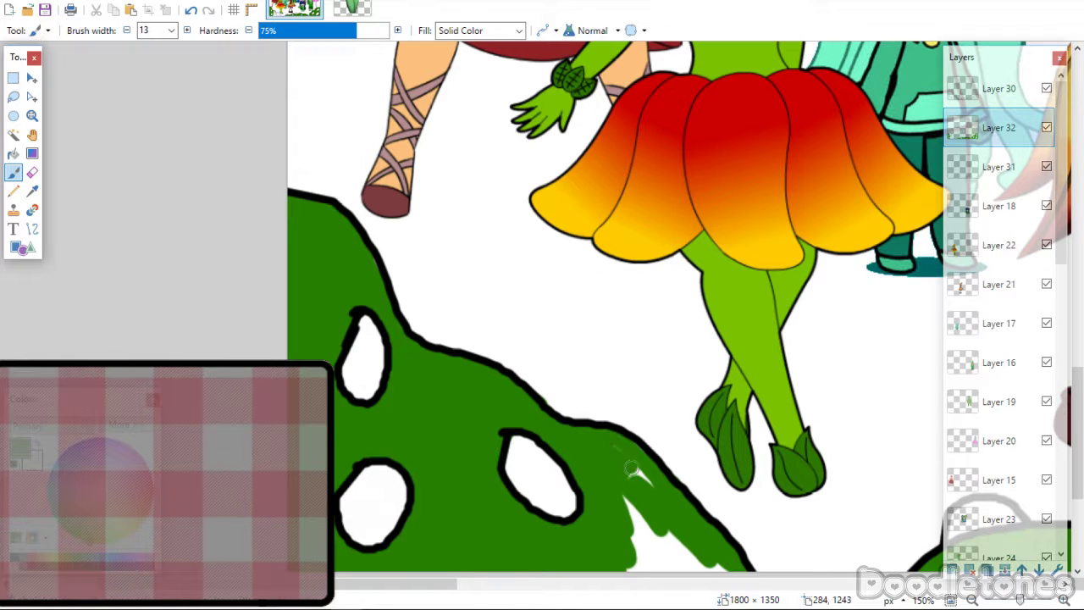
mouse_move(667, 549)
left_mouse_down()
mouse_move(725, 568)
mouse_move(633, 516)
mouse_move(665, 551)
mouse_move(632, 539)
mouse_move(629, 570)
left_mouse_up()
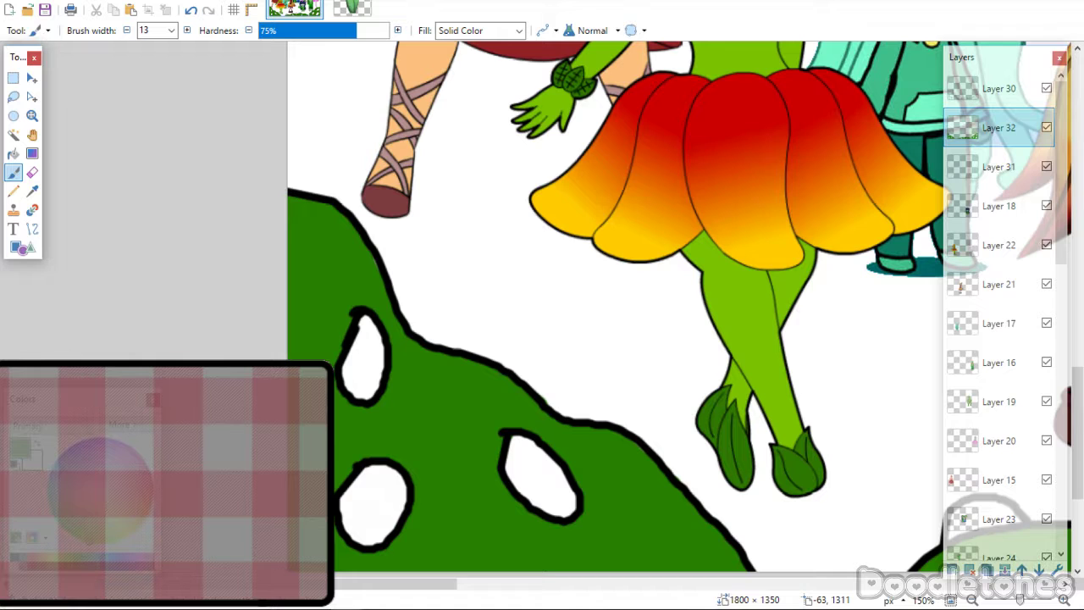
Choose a golden yellow colour and fill the three ovals in the lower-left bush with it.
left_click(49, 565)
left_click(127, 423)
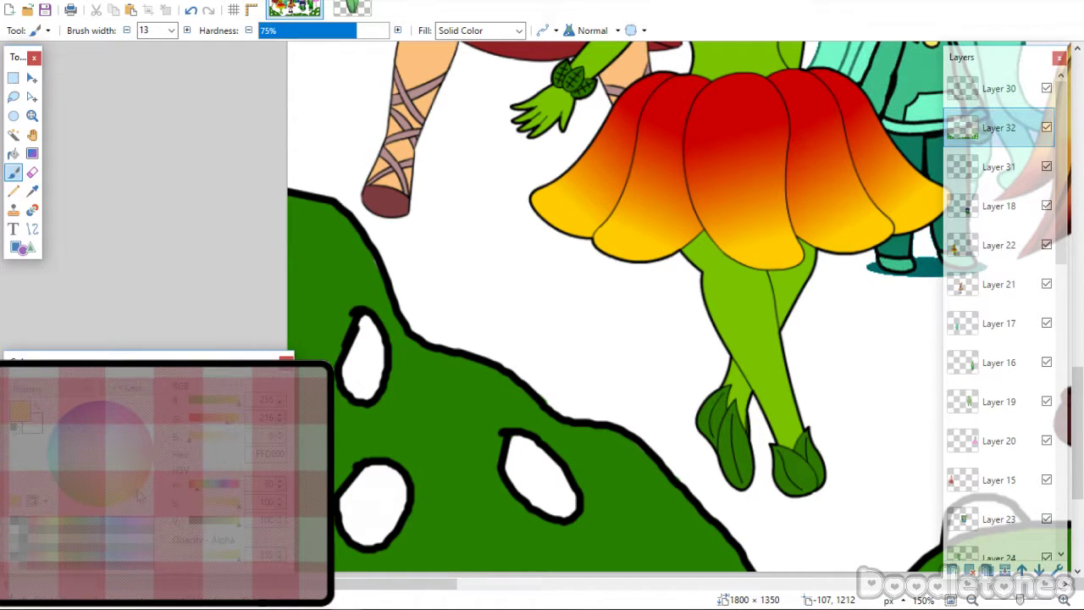
left_click(127, 388)
mouse_move(360, 330)
left_mouse_down()
mouse_move(361, 361)
mouse_move(363, 326)
mouse_move(376, 366)
mouse_move(374, 334)
mouse_move(357, 390)
left_mouse_up()
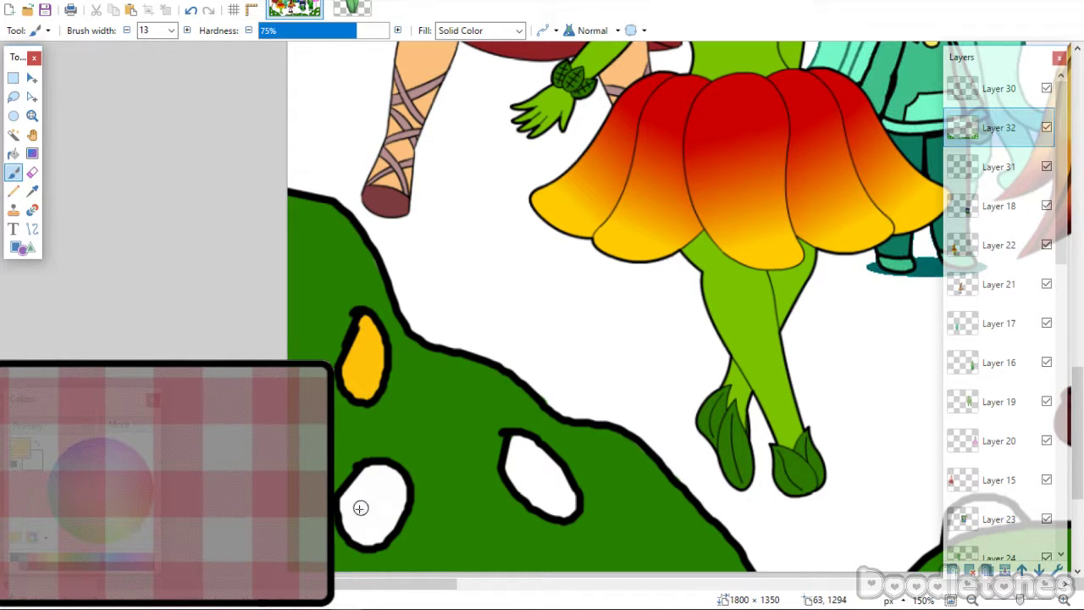
mouse_move(358, 503)
left_mouse_down()
mouse_move(345, 505)
mouse_move(372, 474)
mouse_move(399, 489)
mouse_move(383, 522)
mouse_move(359, 498)
mouse_move(348, 525)
mouse_move(386, 536)
left_mouse_up()
mouse_move(536, 449)
left_mouse_down()
mouse_move(521, 483)
mouse_move(511, 457)
mouse_move(540, 457)
mouse_move(569, 495)
mouse_move(510, 464)
mouse_move(566, 506)
mouse_move(556, 470)
left_mouse_up()
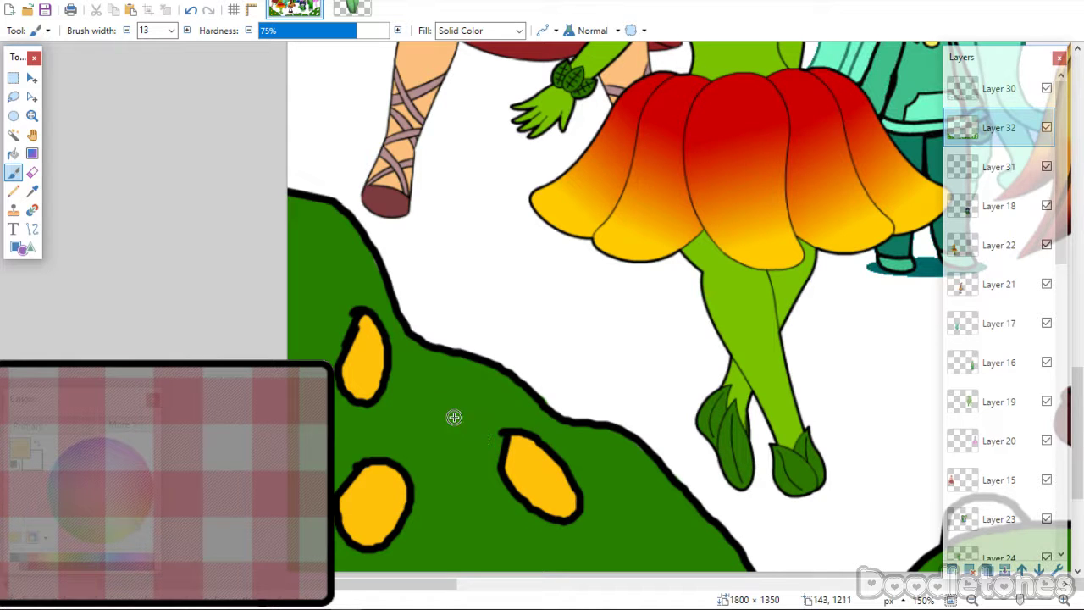
Fill the middle bush's left oval and the half-round bump on its upper edge with yellow, and erase the spill outside the bump.
mouse_move(335, 584)
left_mouse_down()
mouse_move(438, 597)
mouse_move(589, 593)
left_mouse_up()
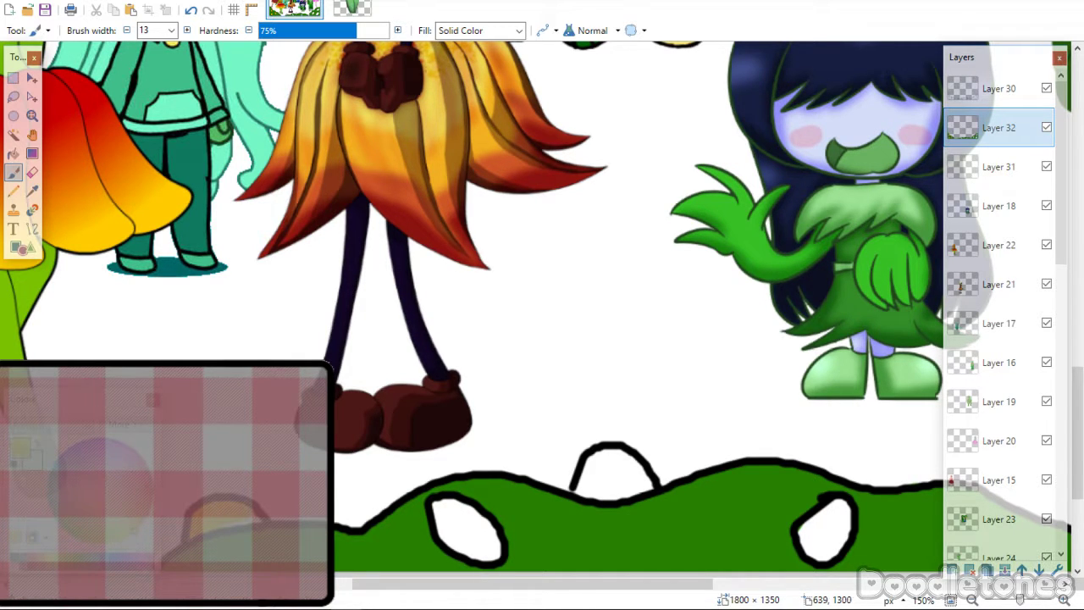
mouse_move(461, 539)
left_mouse_down()
mouse_move(440, 508)
mouse_move(464, 549)
mouse_move(474, 508)
mouse_move(488, 550)
mouse_move(446, 532)
mouse_move(479, 549)
left_mouse_up()
mouse_move(577, 482)
left_mouse_down()
mouse_move(627, 465)
mouse_move(642, 482)
mouse_move(635, 472)
mouse_move(601, 492)
mouse_move(624, 483)
mouse_move(578, 490)
left_mouse_up()
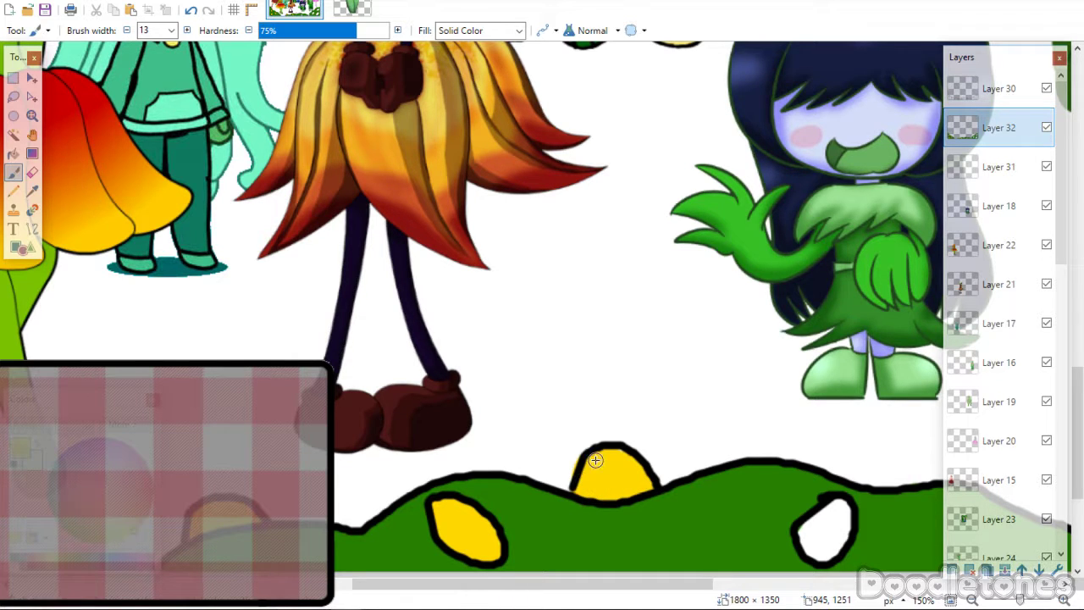
left_click(33, 173)
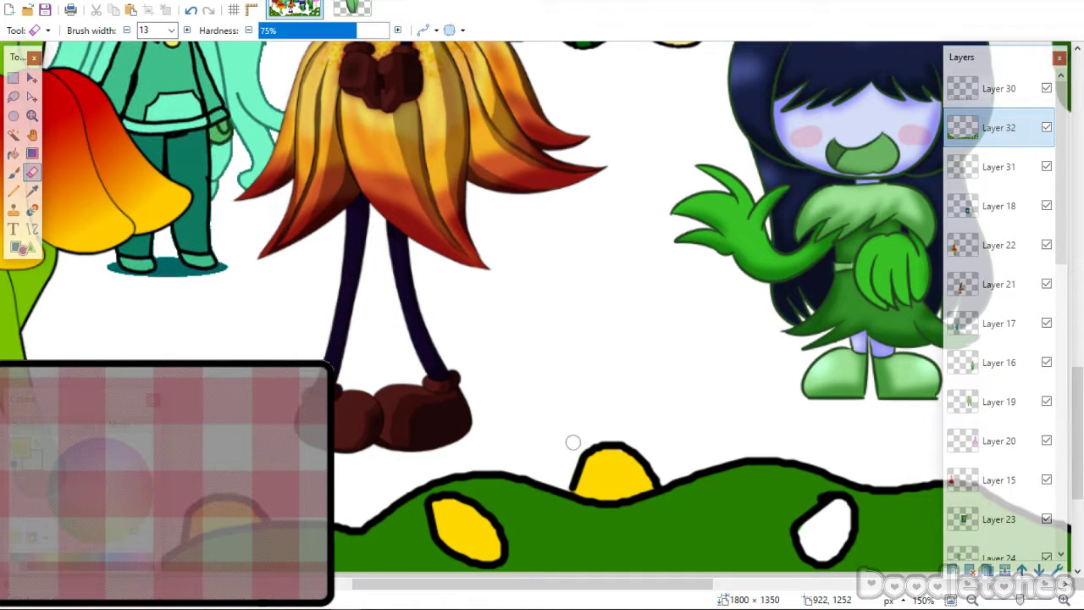
Fill the middle bush's remaining white right oval with golden yellow using the 13-wide brush.
left_click(15, 174)
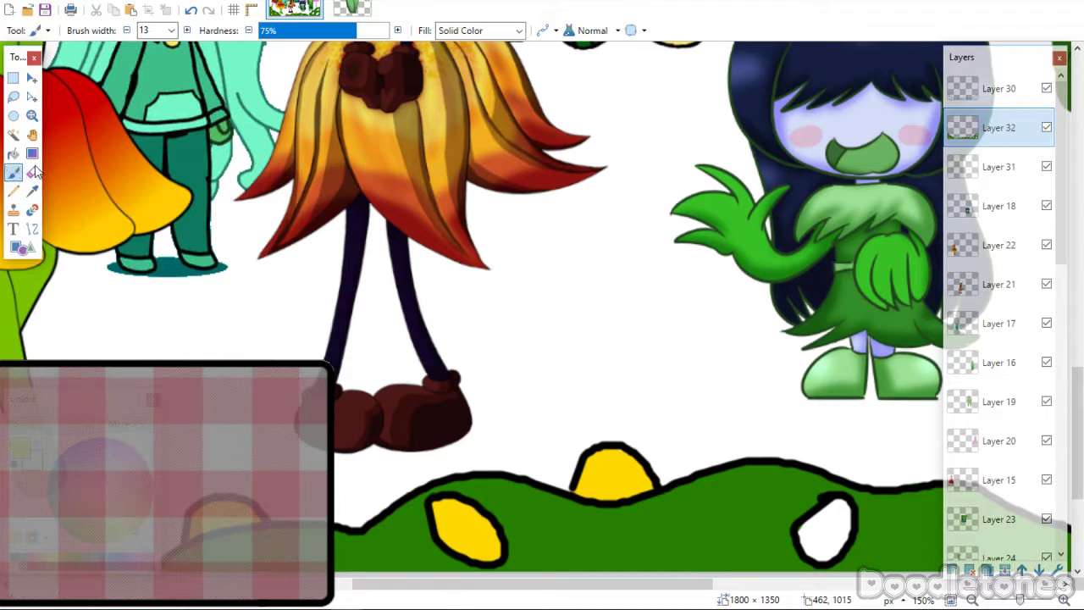
left_click_drag(442, 584, 587, 584)
mouse_move(381, 537)
left_mouse_down()
mouse_move(394, 512)
mouse_move(411, 520)
mouse_move(415, 508)
mouse_move(402, 546)
mouse_move(381, 549)
mouse_move(416, 529)
left_mouse_up()
left_click(435, 586)
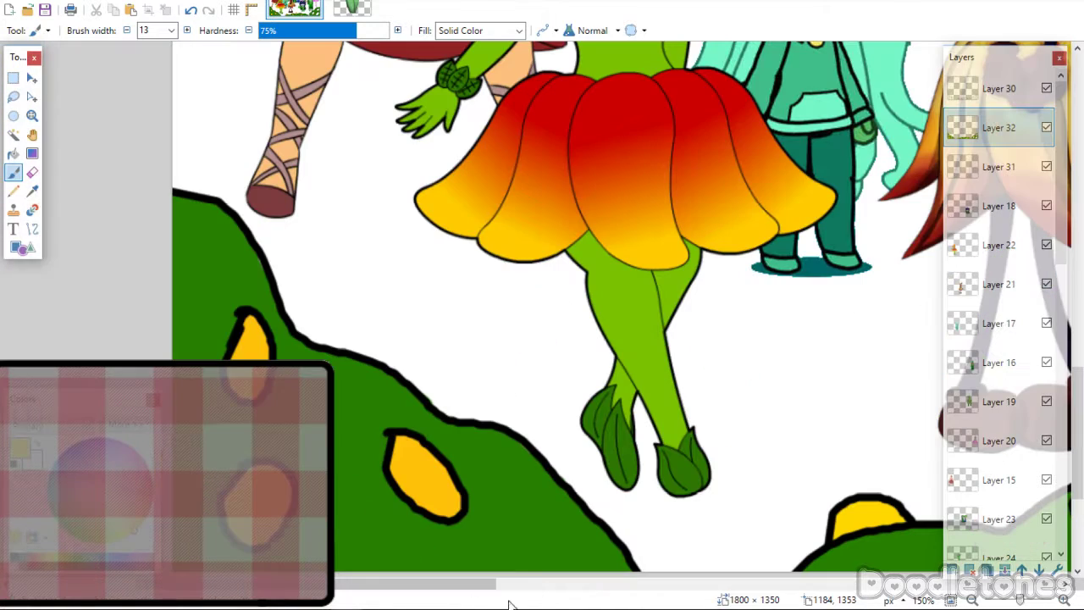
Choose a bright mint-green colour and fill all three ovals in the lower-right bush with it.
left_click_drag(479, 586, 927, 588)
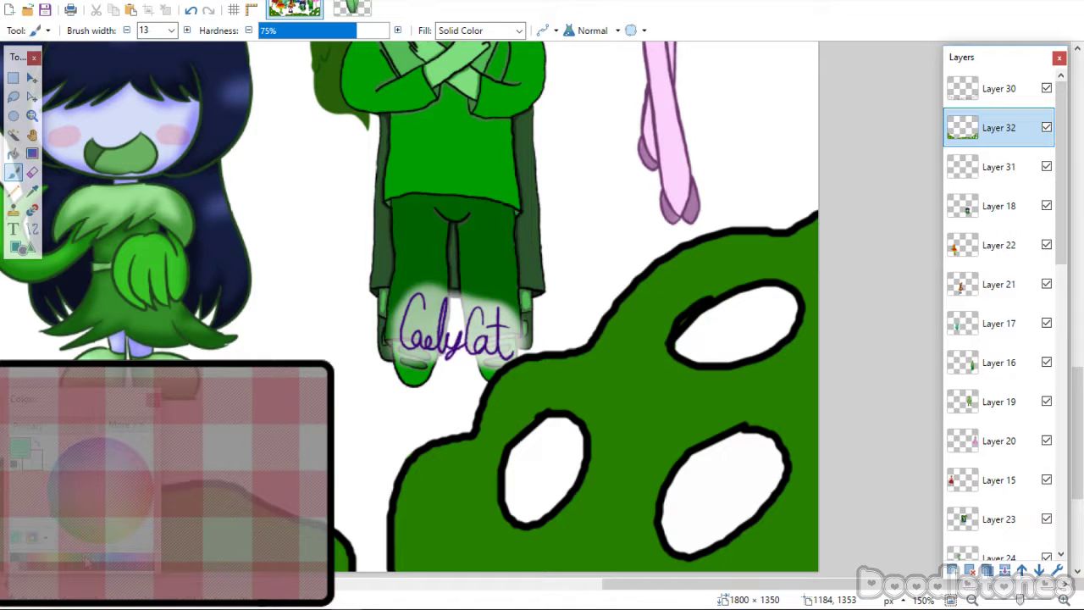
mouse_move(525, 455)
left_mouse_down()
mouse_move(541, 475)
mouse_move(537, 484)
mouse_move(525, 480)
mouse_move(519, 448)
mouse_move(529, 500)
mouse_move(558, 471)
mouse_move(539, 513)
mouse_move(577, 459)
mouse_move(568, 485)
mouse_move(570, 438)
mouse_move(543, 468)
mouse_move(544, 433)
mouse_move(559, 424)
mouse_move(542, 424)
mouse_move(564, 439)
left_mouse_up()
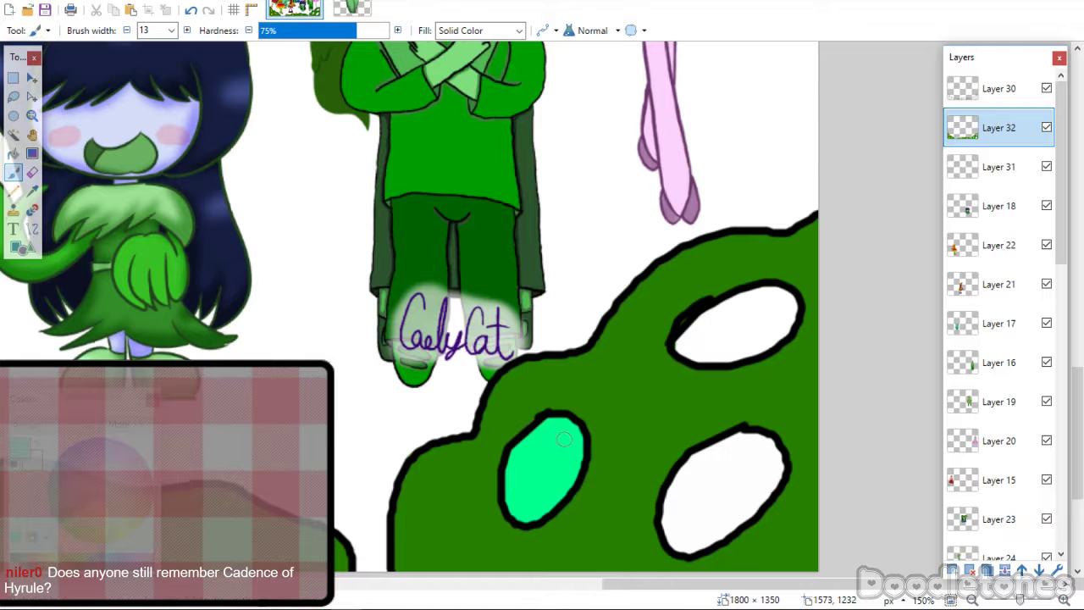
mouse_move(698, 495)
left_mouse_down()
mouse_move(703, 458)
mouse_move(686, 475)
mouse_move(720, 453)
mouse_move(754, 470)
mouse_move(771, 455)
mouse_move(773, 481)
mouse_move(754, 503)
mouse_move(757, 494)
mouse_move(740, 502)
mouse_move(743, 482)
mouse_move(731, 484)
mouse_move(730, 473)
mouse_move(679, 486)
mouse_move(668, 506)
mouse_move(672, 493)
mouse_move(673, 545)
mouse_move(726, 526)
left_mouse_up()
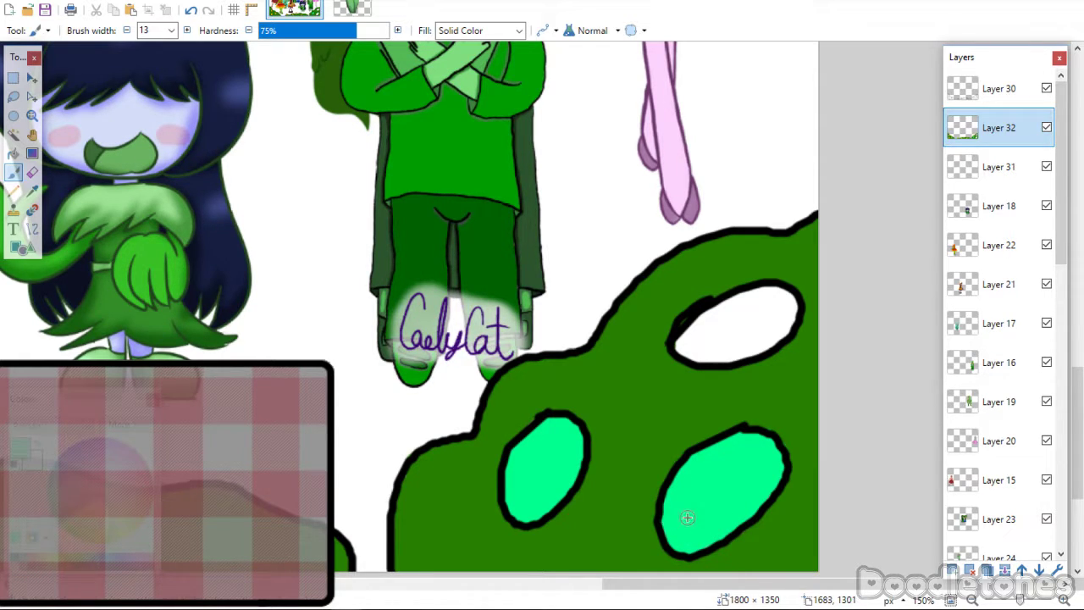
mouse_move(690, 346)
left_mouse_down()
mouse_move(752, 298)
mouse_move(789, 304)
mouse_move(771, 330)
mouse_move(752, 316)
mouse_move(765, 312)
mouse_move(741, 315)
mouse_move(681, 346)
mouse_move(704, 356)
left_mouse_up()
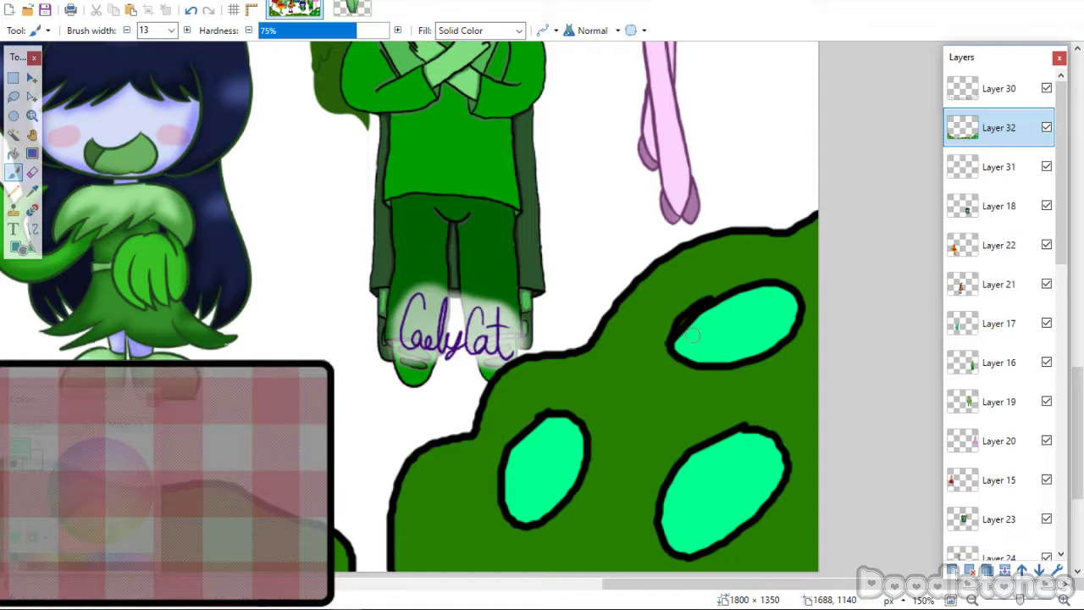
Make the brown ground layer, Layer 4, visible behind the characters.
left_click(972, 600)
left_click_drag(602, 584, 457, 591)
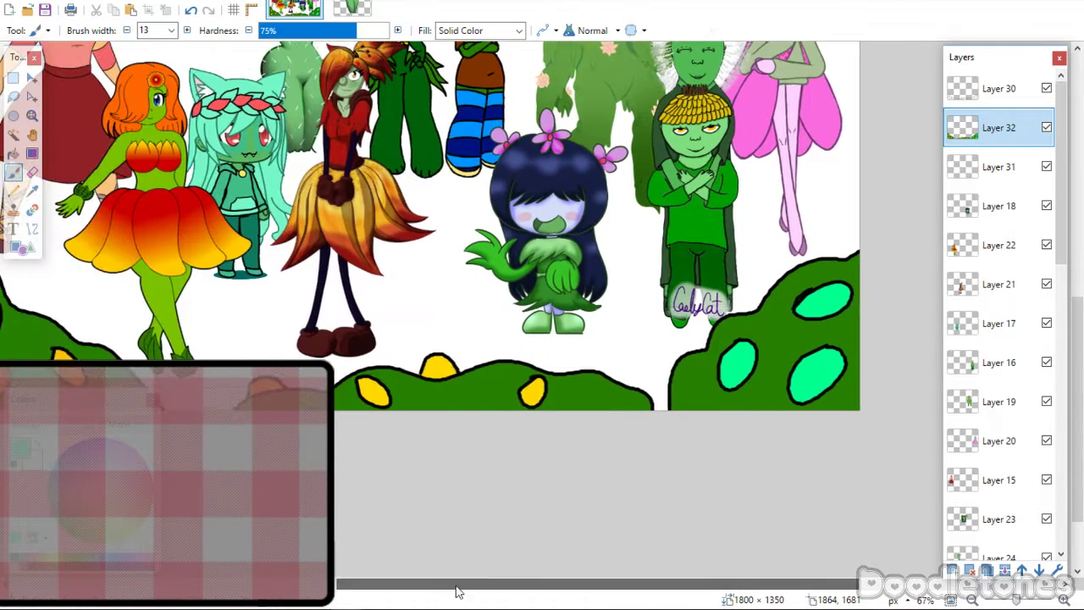
scroll(1061, 364, "down", 3)
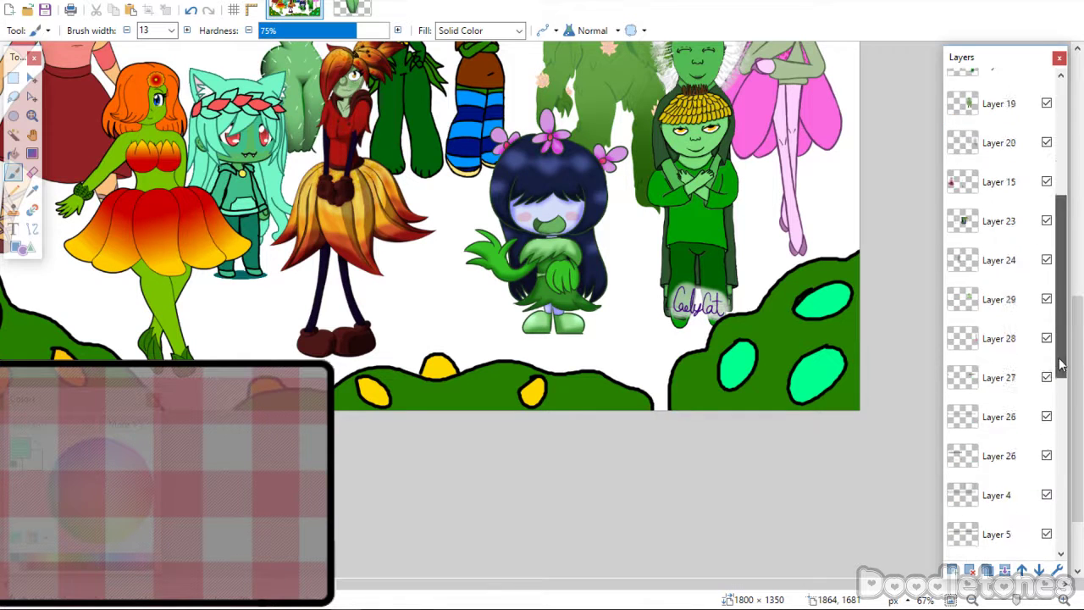
scroll(1060, 364, "down", 2)
left_click(1046, 312)
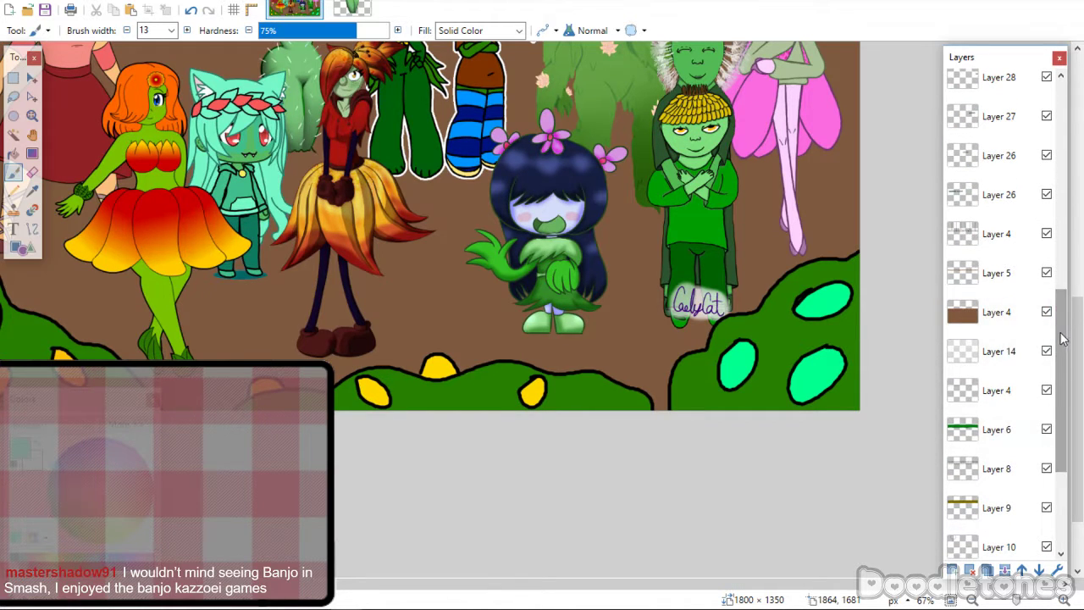
Move the white-outlined pair of green characters on Layer 23 slightly down and to the left, and deselect them.
scroll(1064, 356, "up", 3)
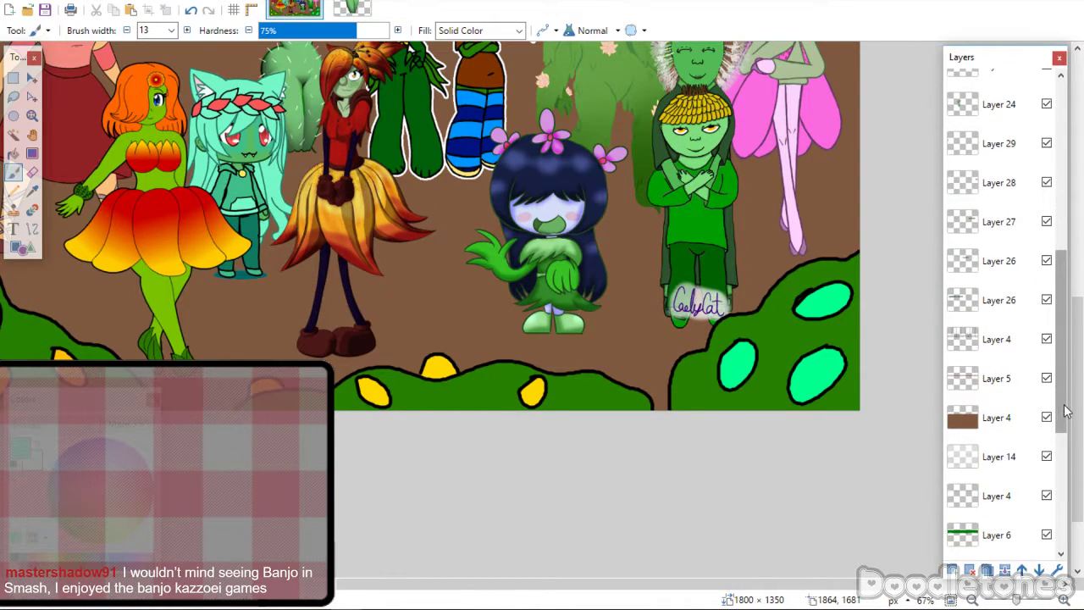
left_click_drag(1065, 411, 1057, 366)
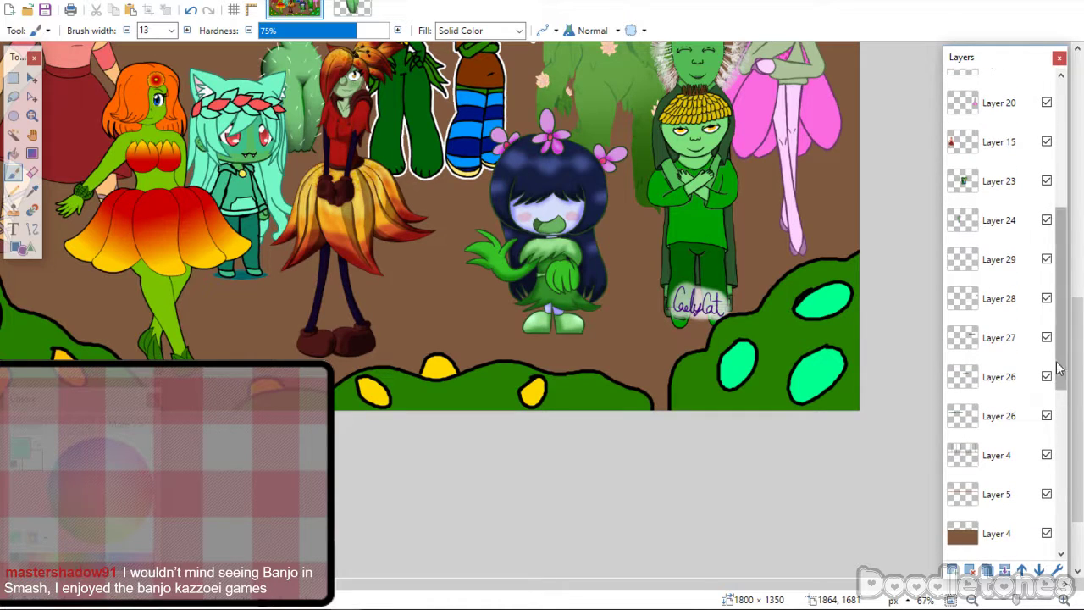
scroll(1058, 397, "up", 5)
scroll(1077, 330, "up", 1)
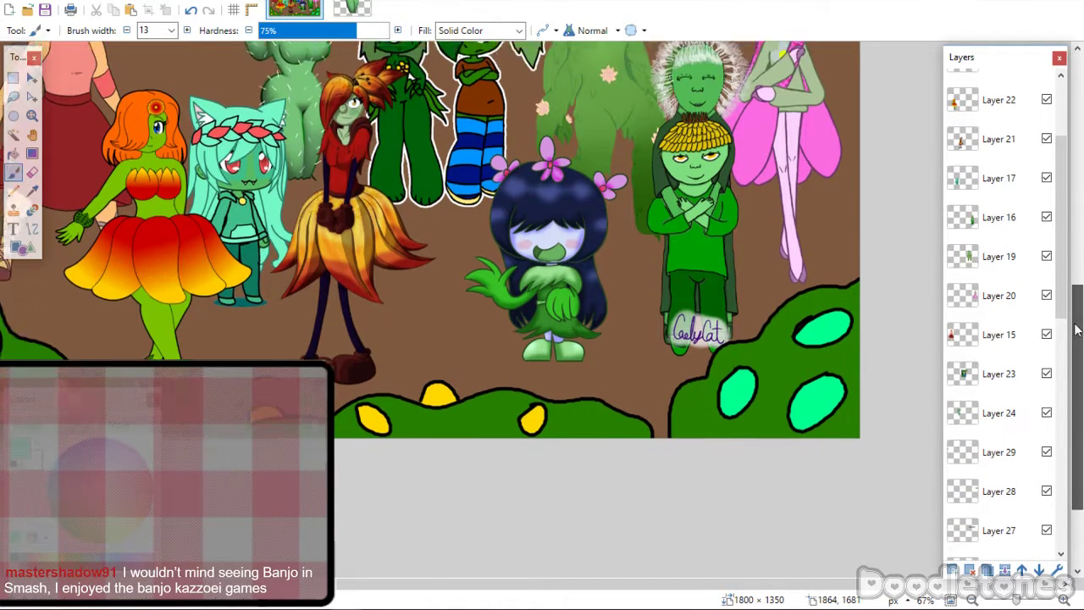
left_click_drag(1077, 331, 1063, 245)
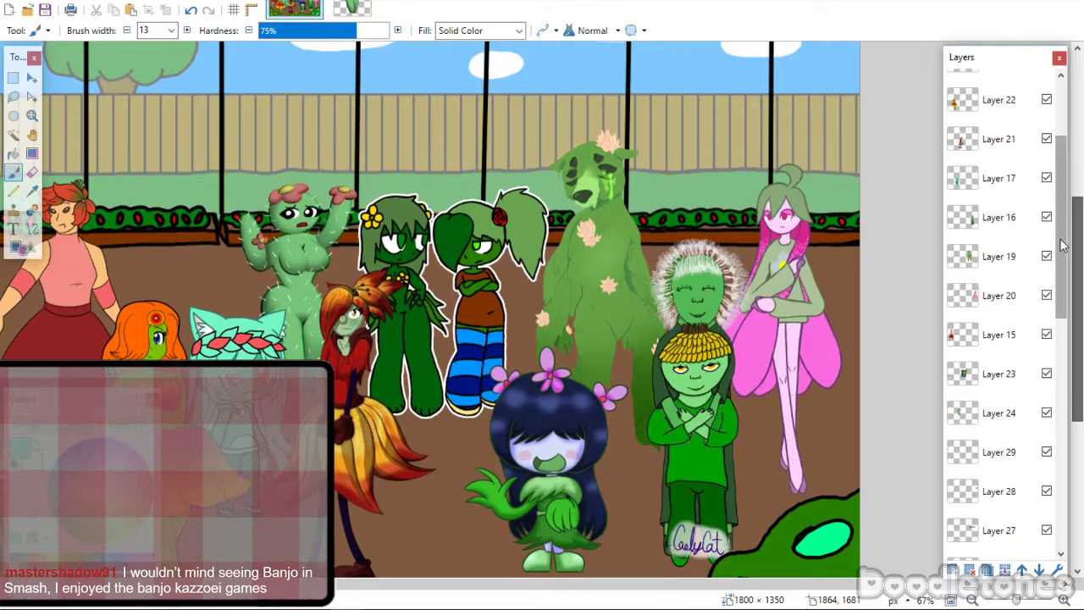
left_click(982, 599)
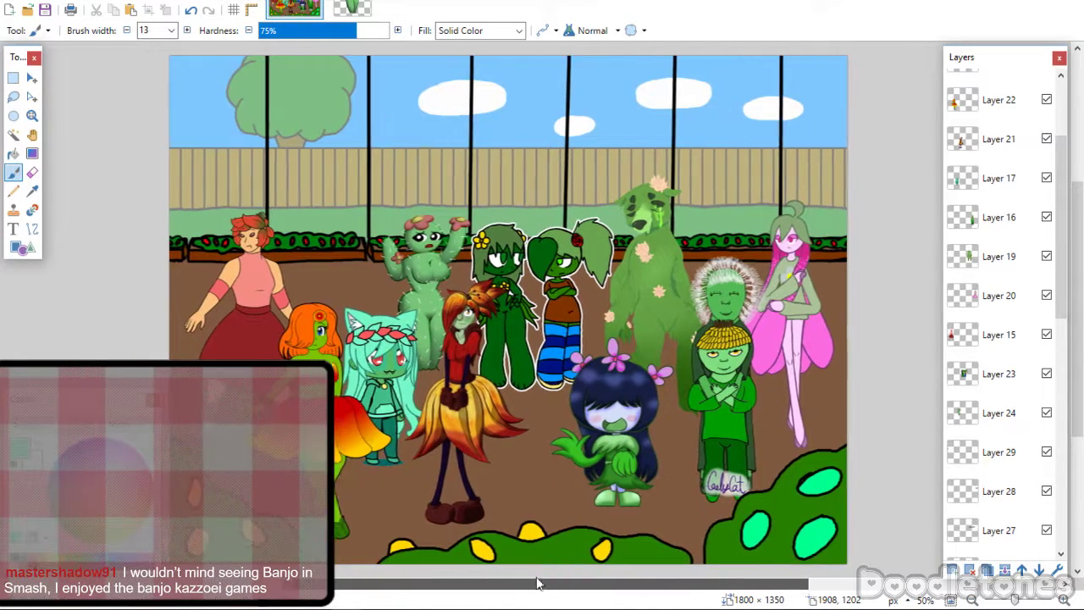
left_click_drag(536, 582, 542, 582)
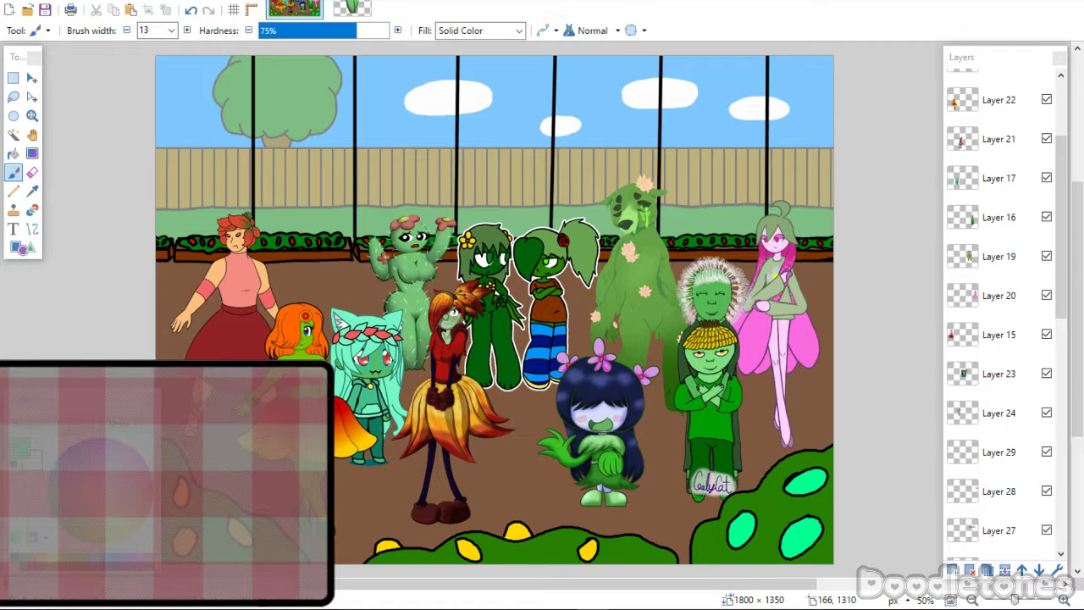
left_click(995, 374)
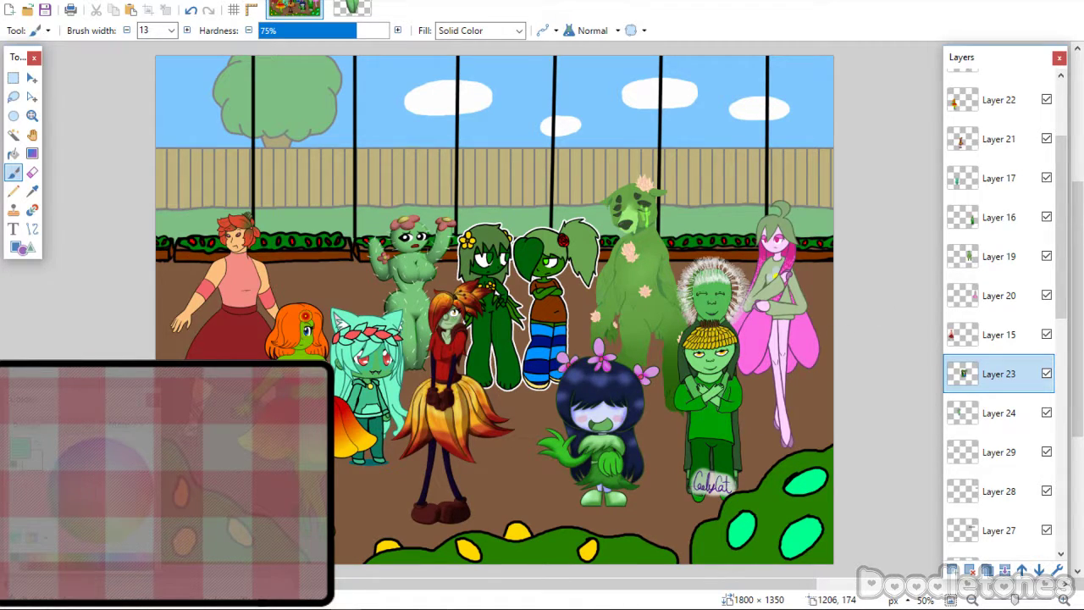
left_click(32, 78)
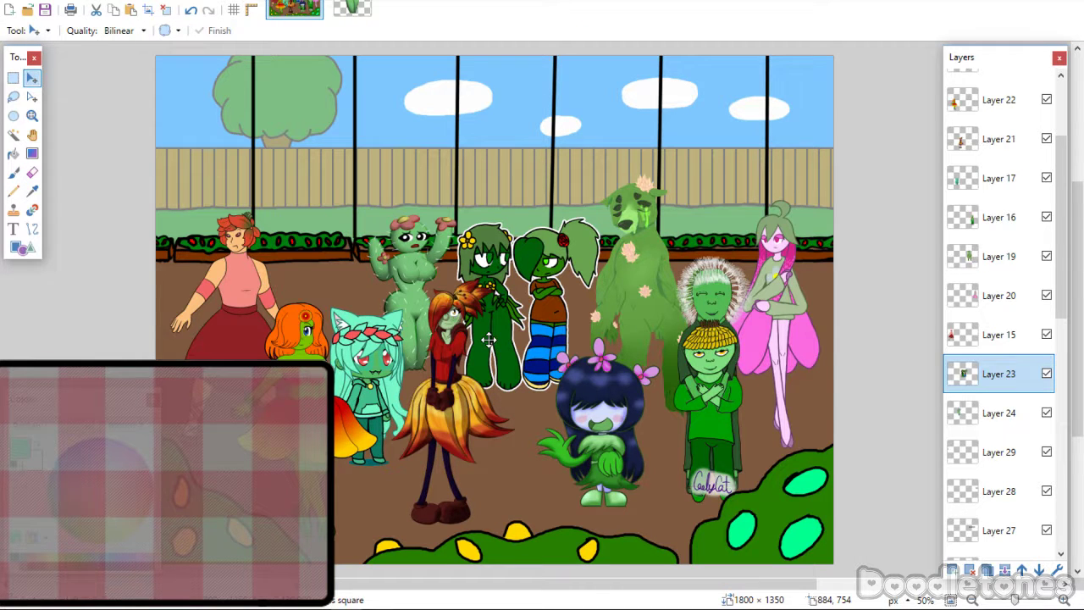
left_click_drag(488, 339, 483, 345)
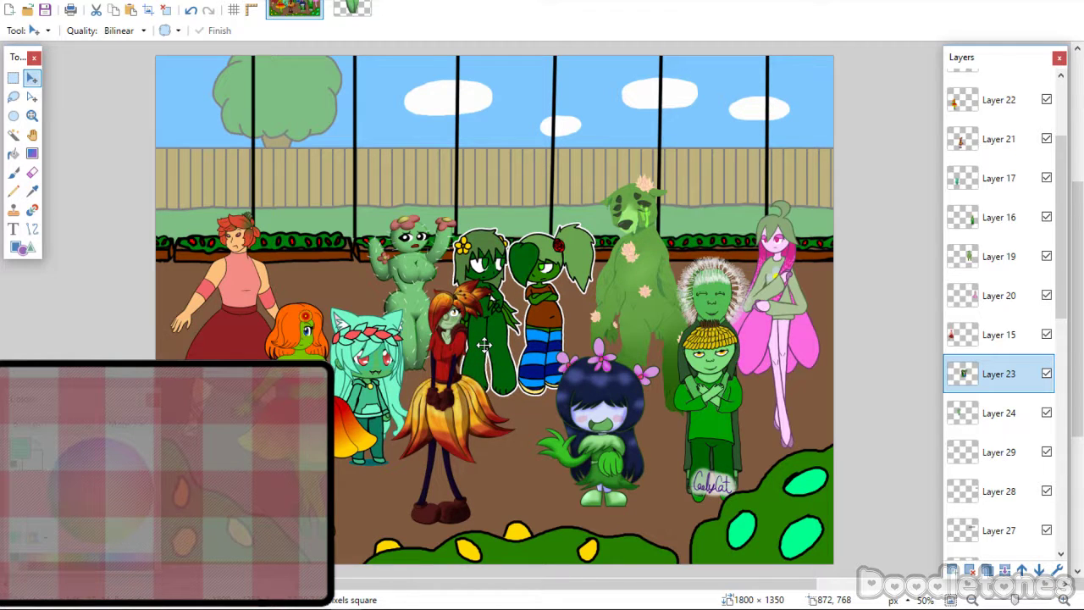
key("ctrl+a")
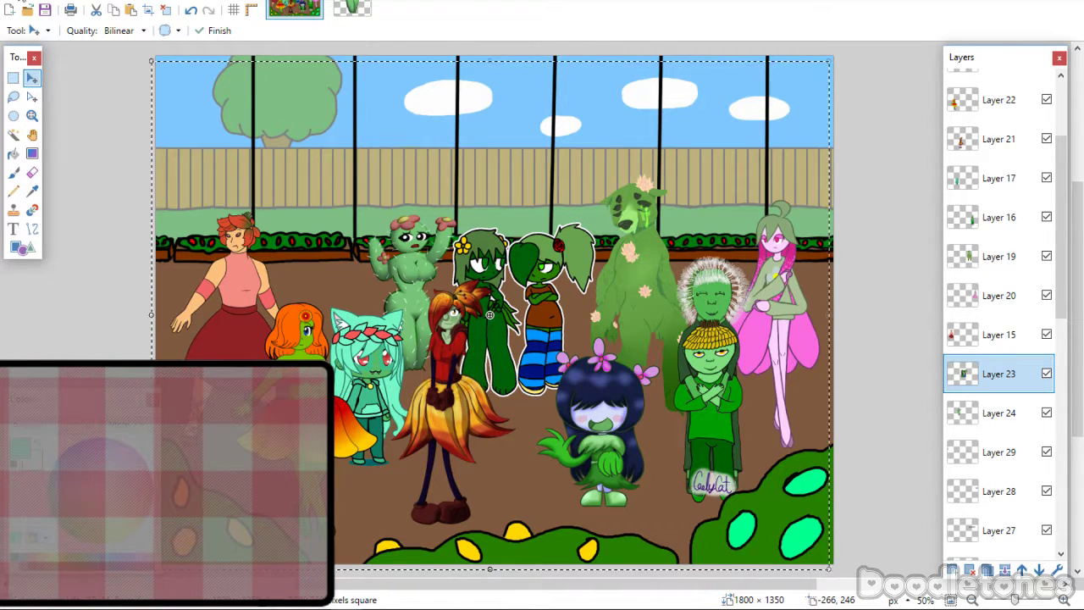
left_click(14, 78)
key("ctrl+d")
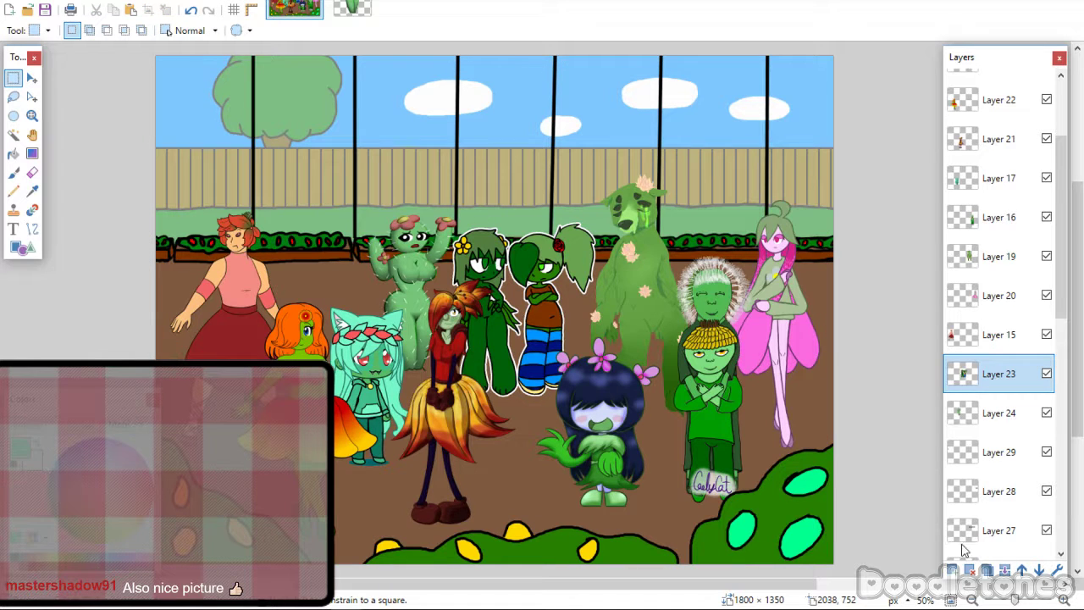
Shift the cactus character on Layer 24 slightly to the left, away from the white-outlined pair, and deselect it.
left_click(990, 412)
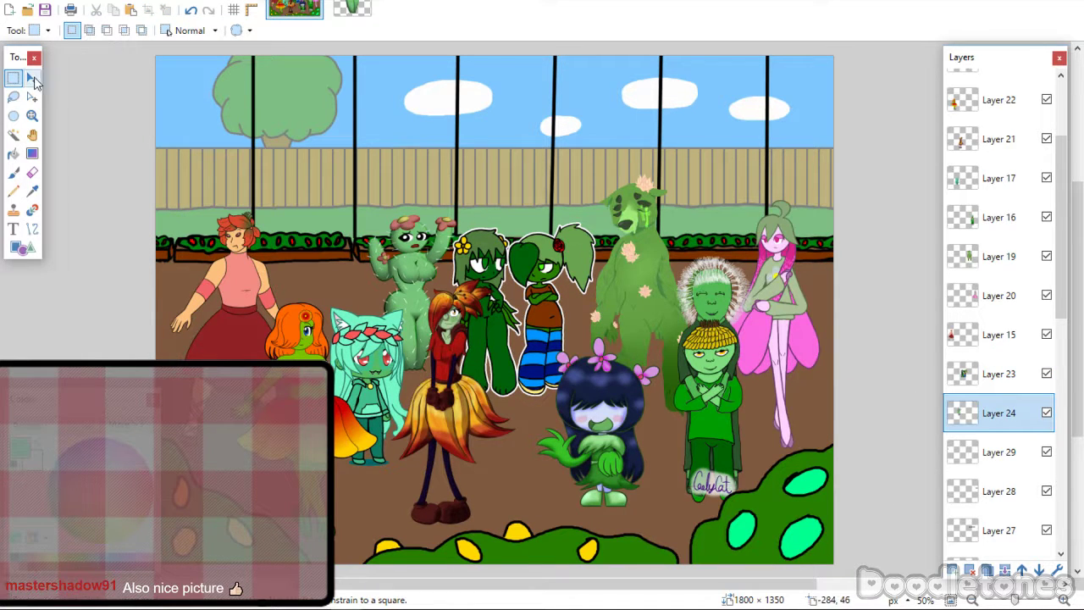
left_click(31, 78)
left_click_drag(412, 329, 401, 340)
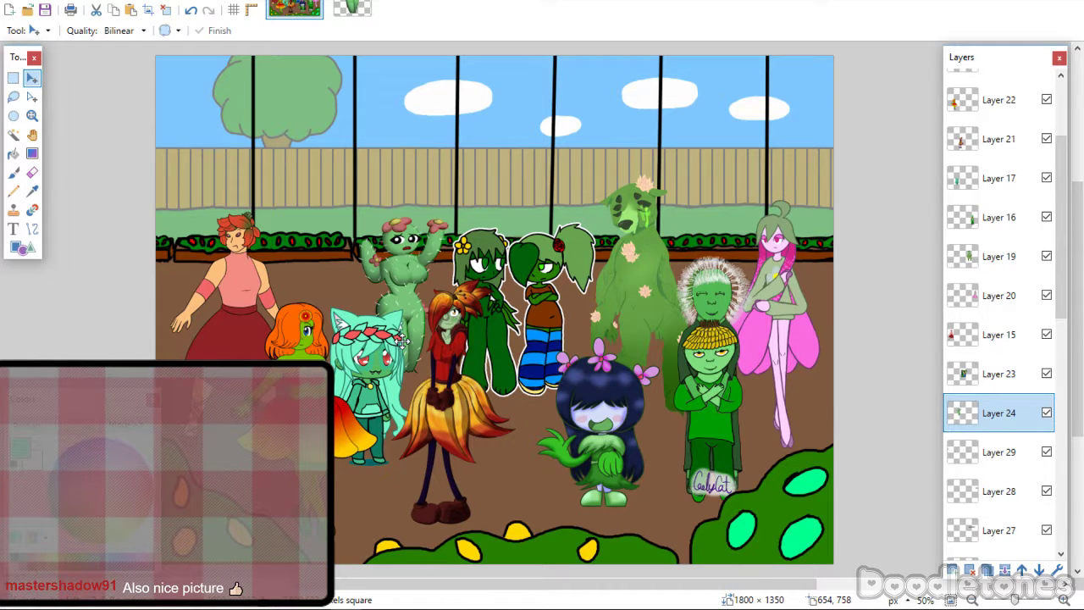
key("ctrl+a")
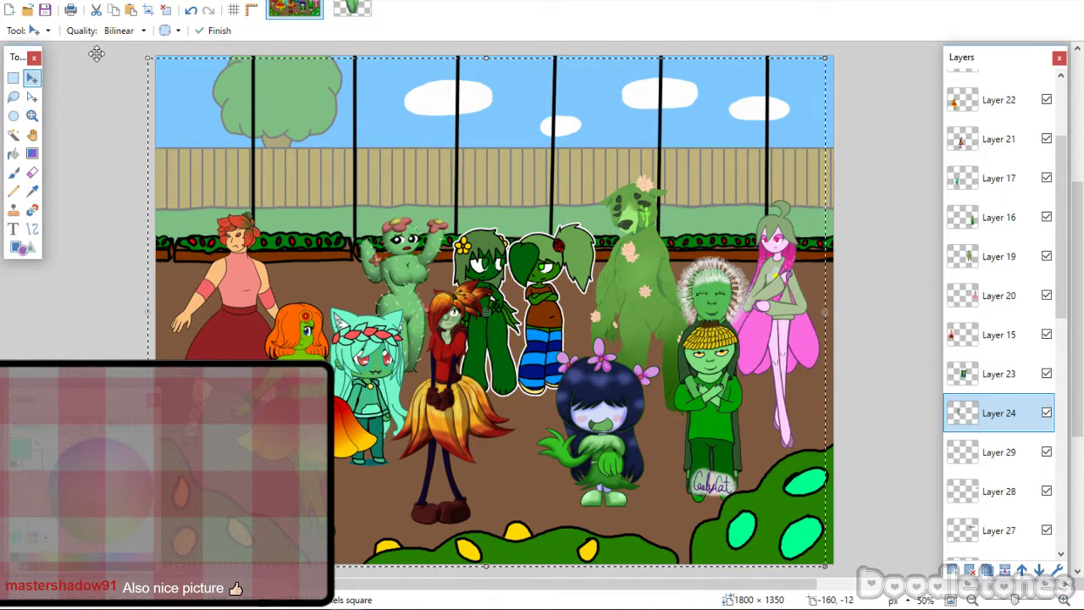
left_click(12, 77)
left_click(73, 150)
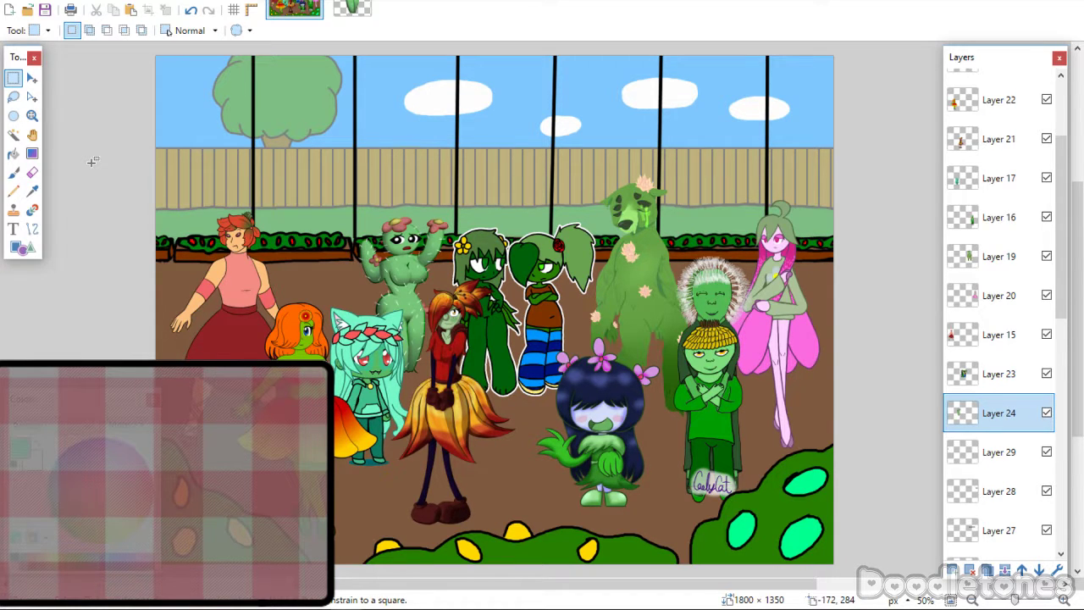
Move the teal cat-eared character on Layer 17 slightly up and to the right, and deselect it.
left_click(38, 76)
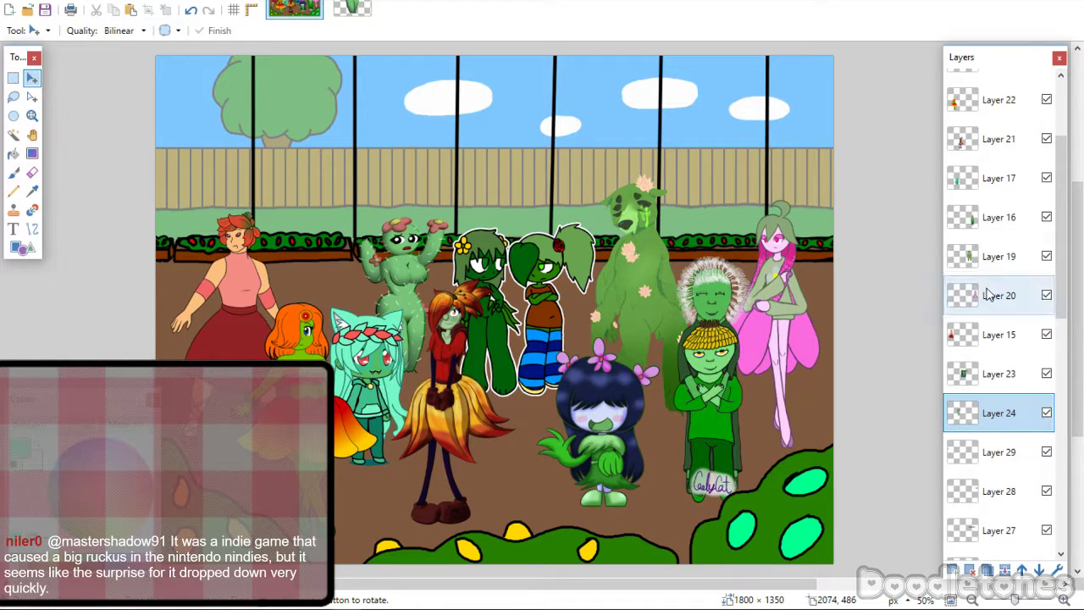
left_click(968, 182)
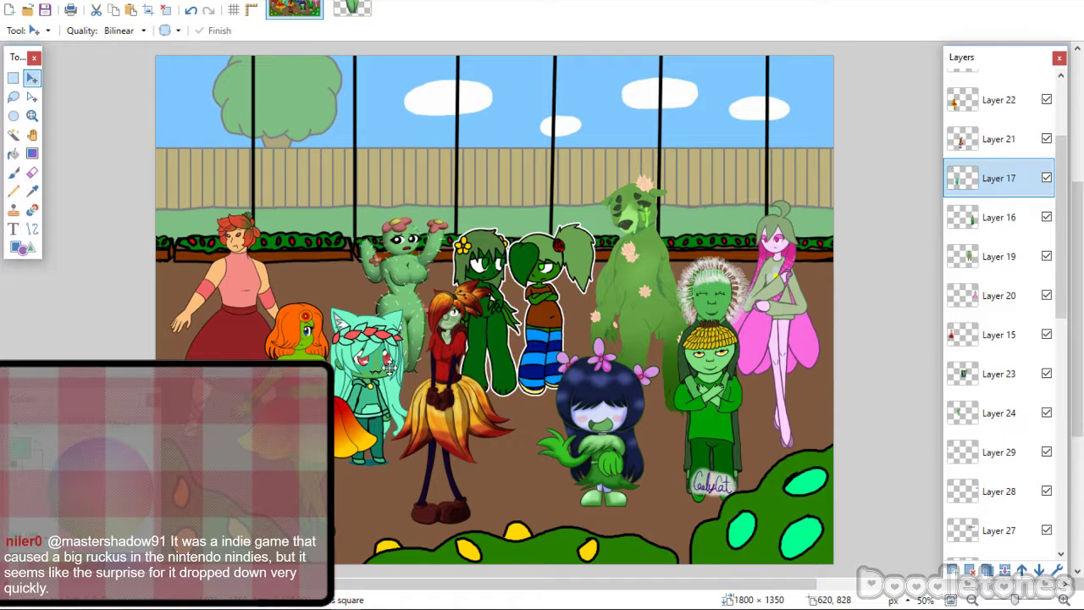
left_click_drag(394, 360, 392, 354)
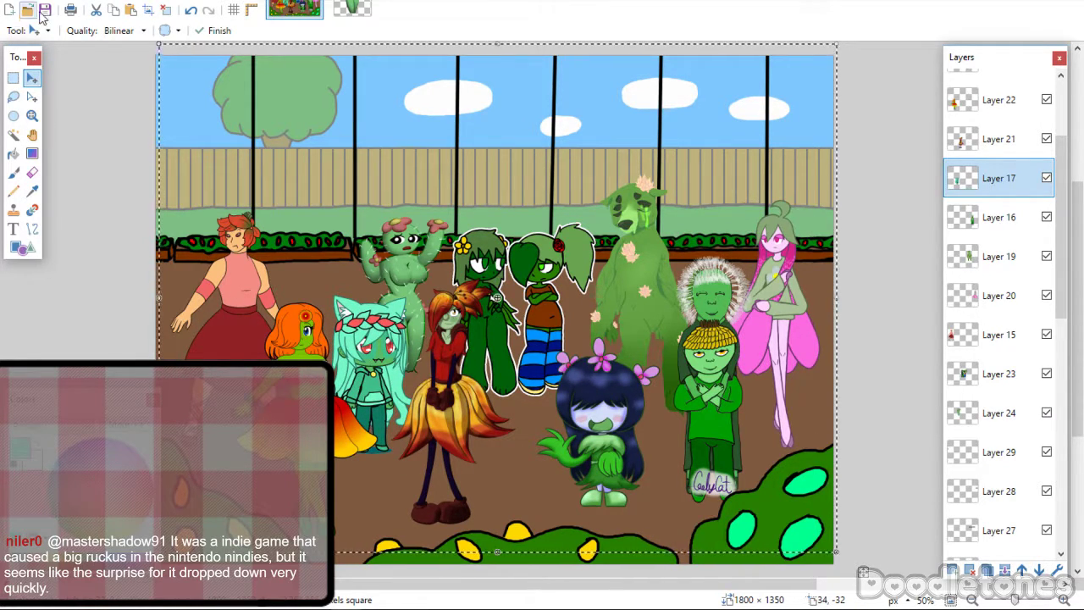
left_click(12, 77)
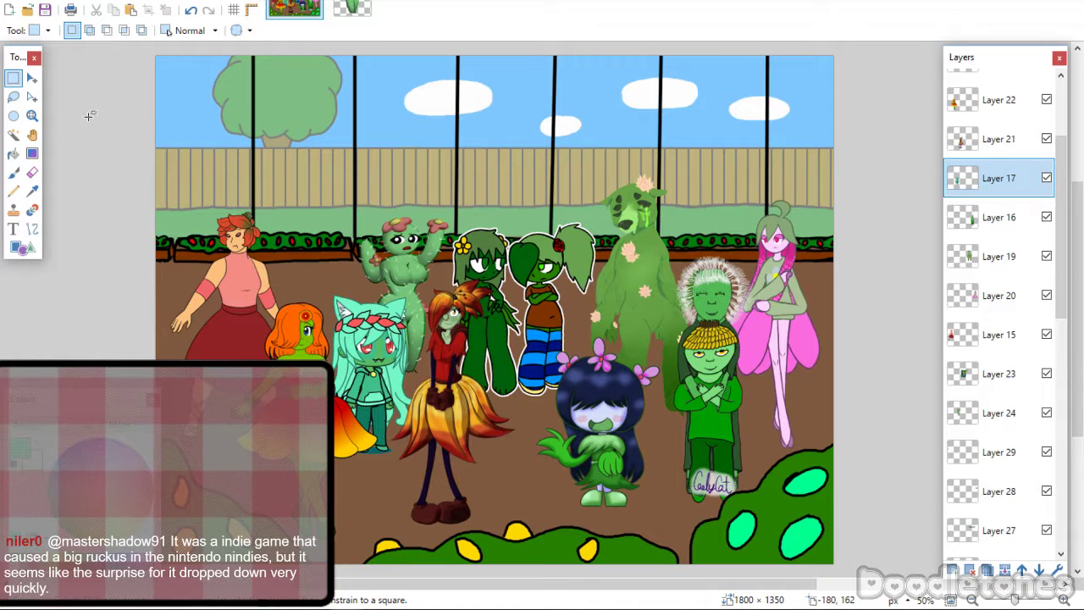
Flatten the scene into a single layer and close the other open image.
left_click(117, 3)
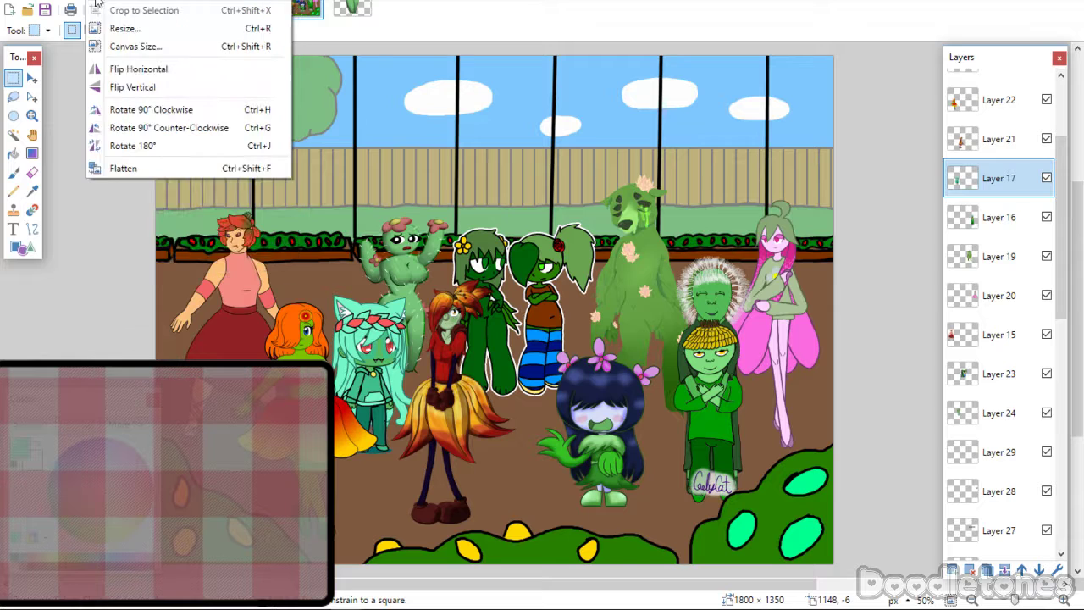
left_click(127, 169)
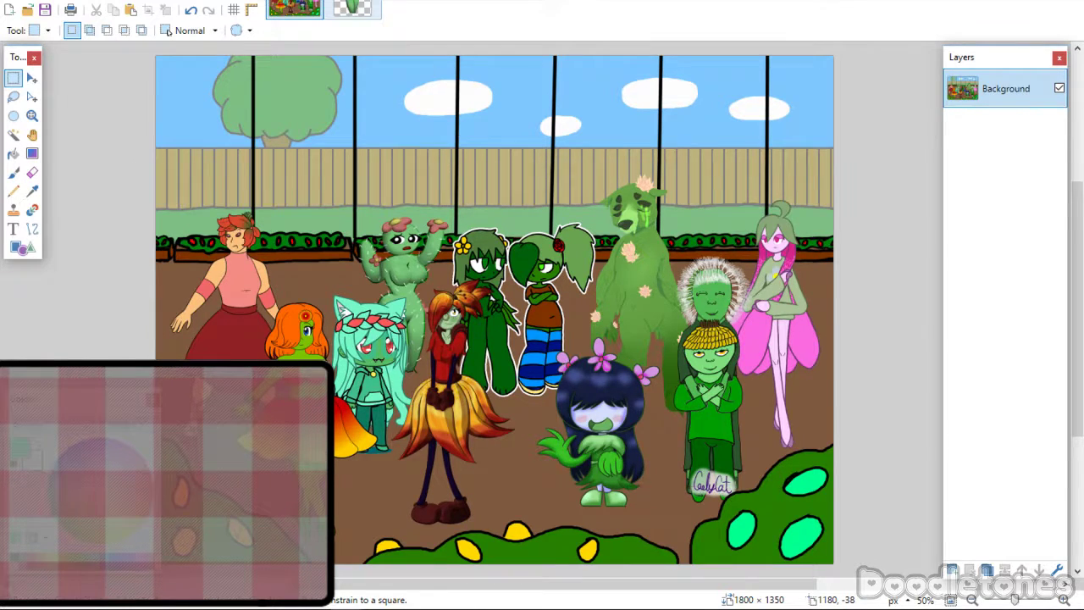
left_click(352, 9)
key("ctrl+w")
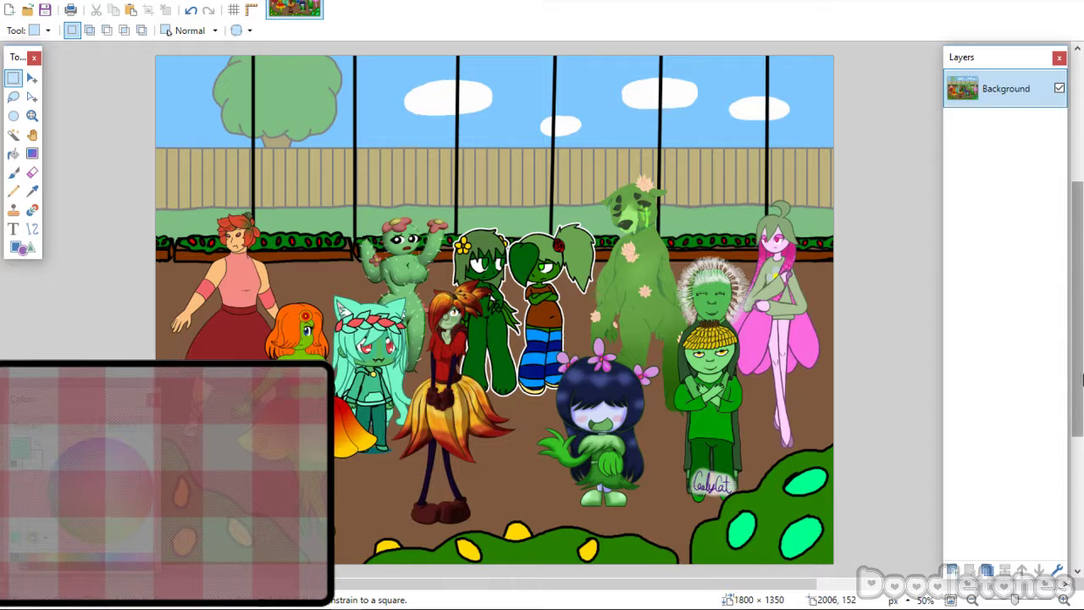